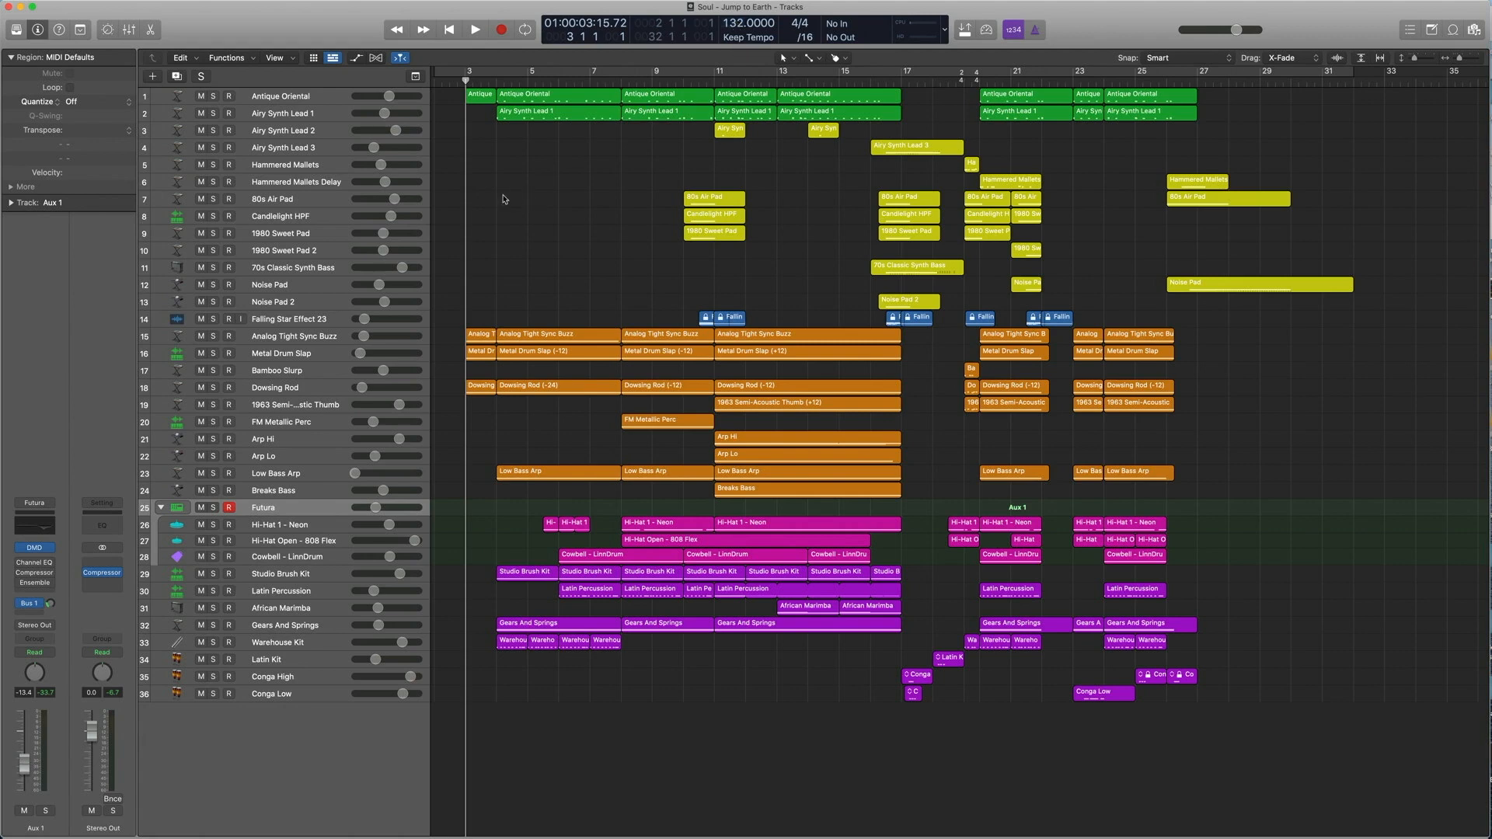
# Play the whole arrangement from bar 2 through its last regions and stop playback.
pyautogui.press(',')
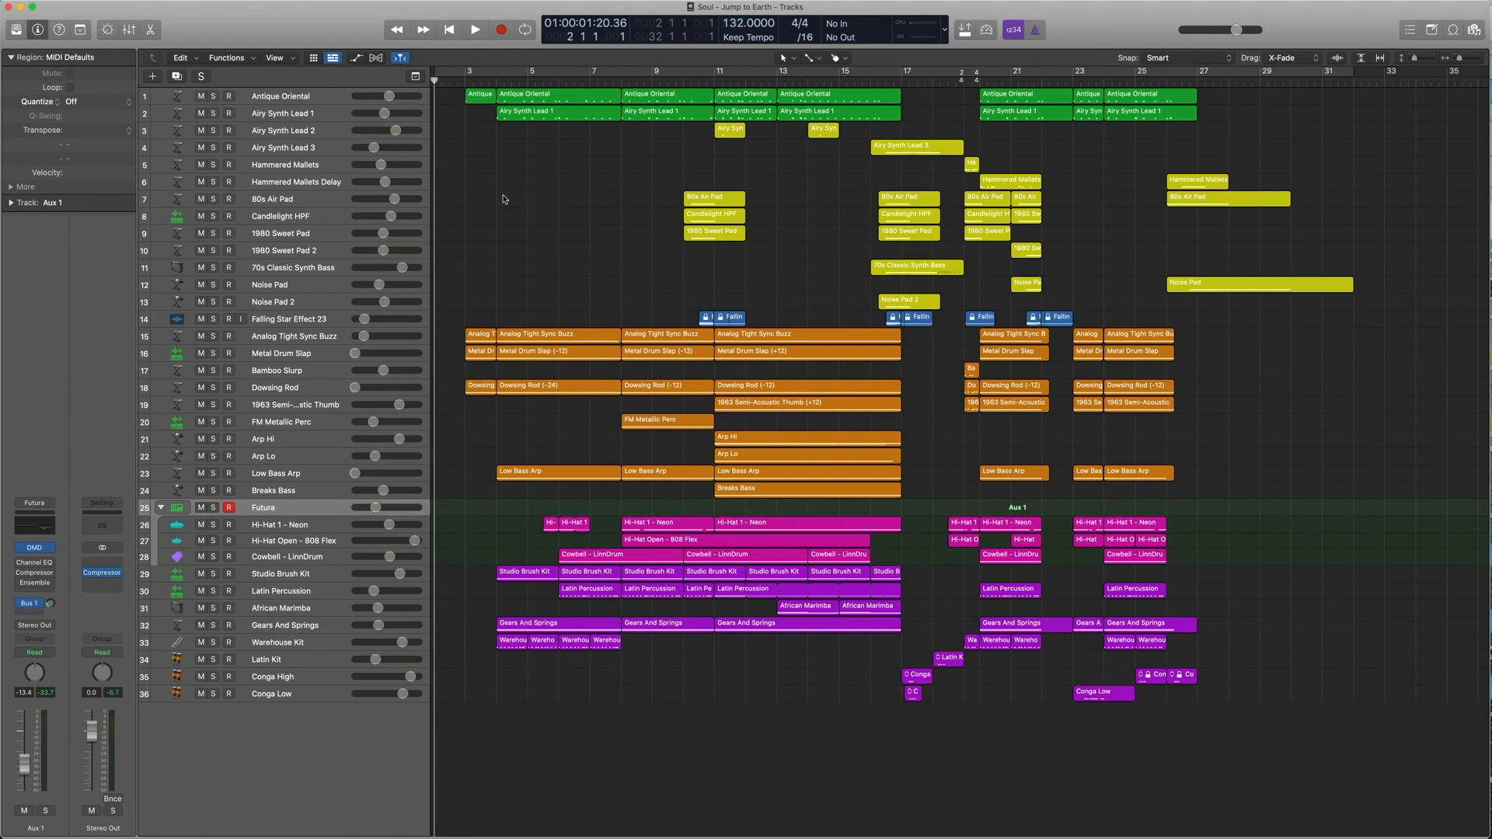
pyautogui.press('space')
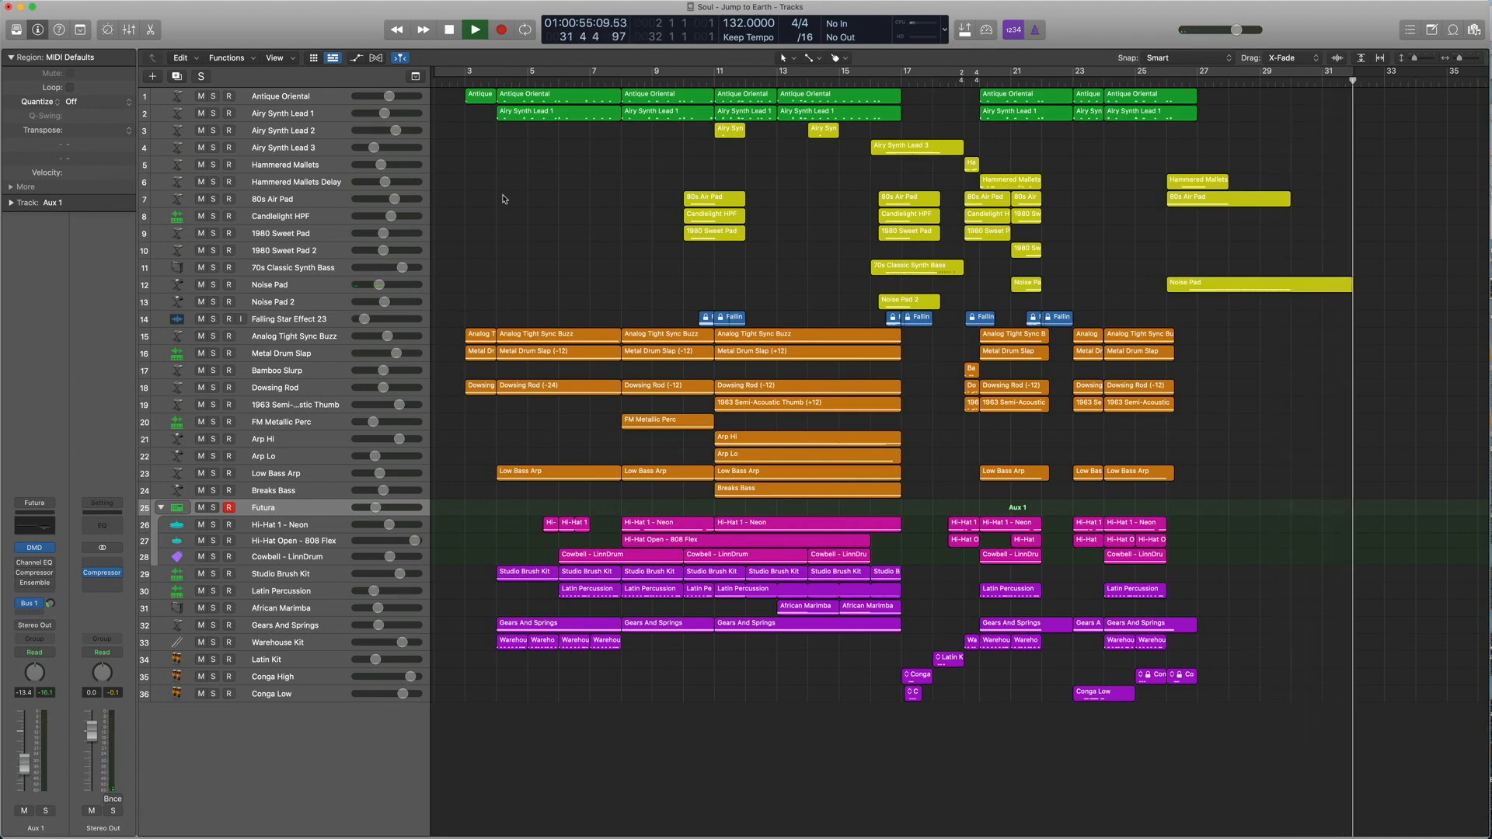
pyautogui.press('space')
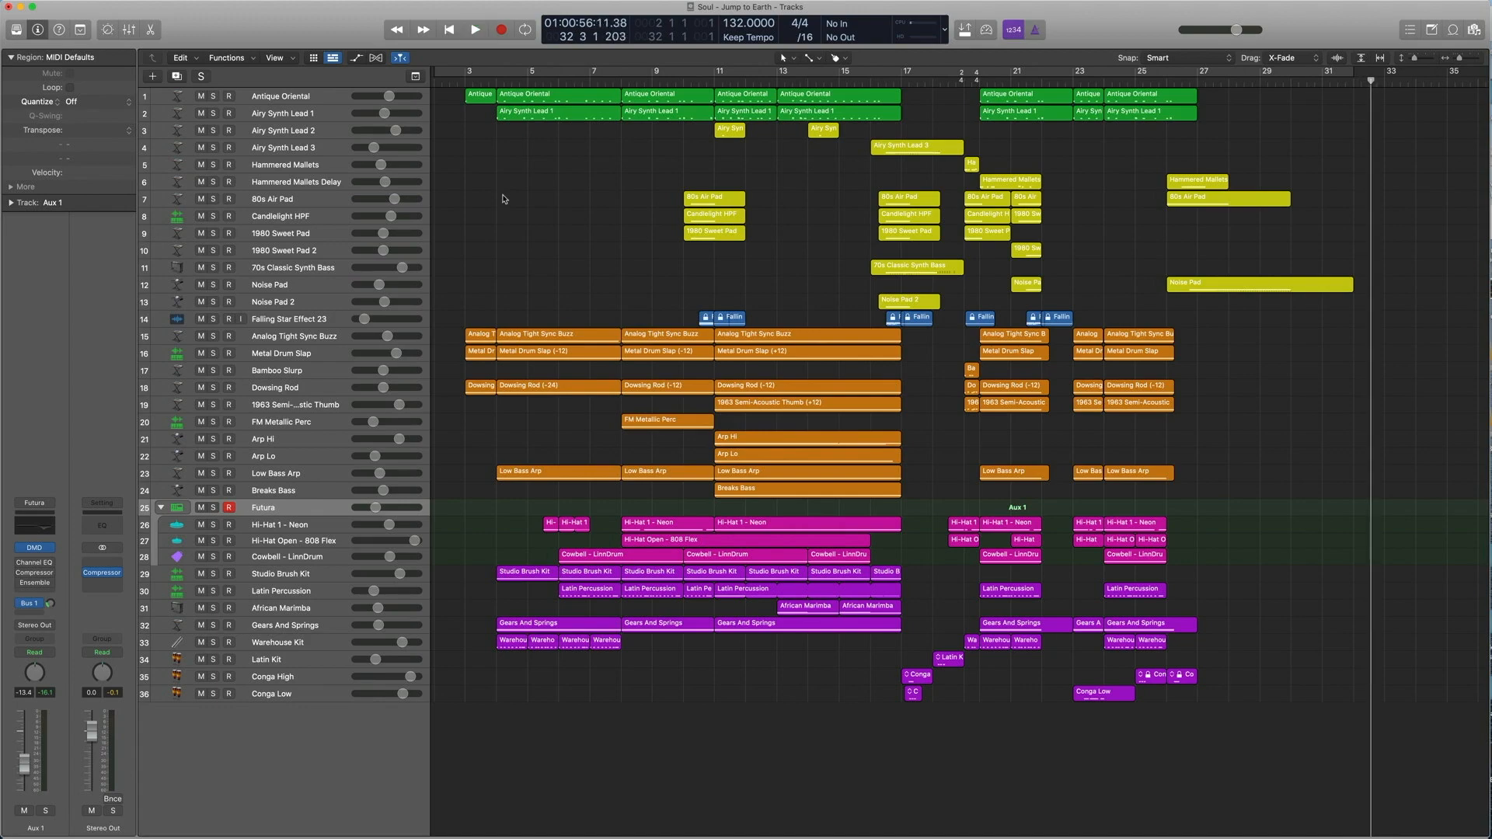
# Audition the Antique Oriental and Airy Synth Lead 1 regions at bar 4 soloed, starting from bar 3, and close the editor.
pyautogui.click(464, 83)
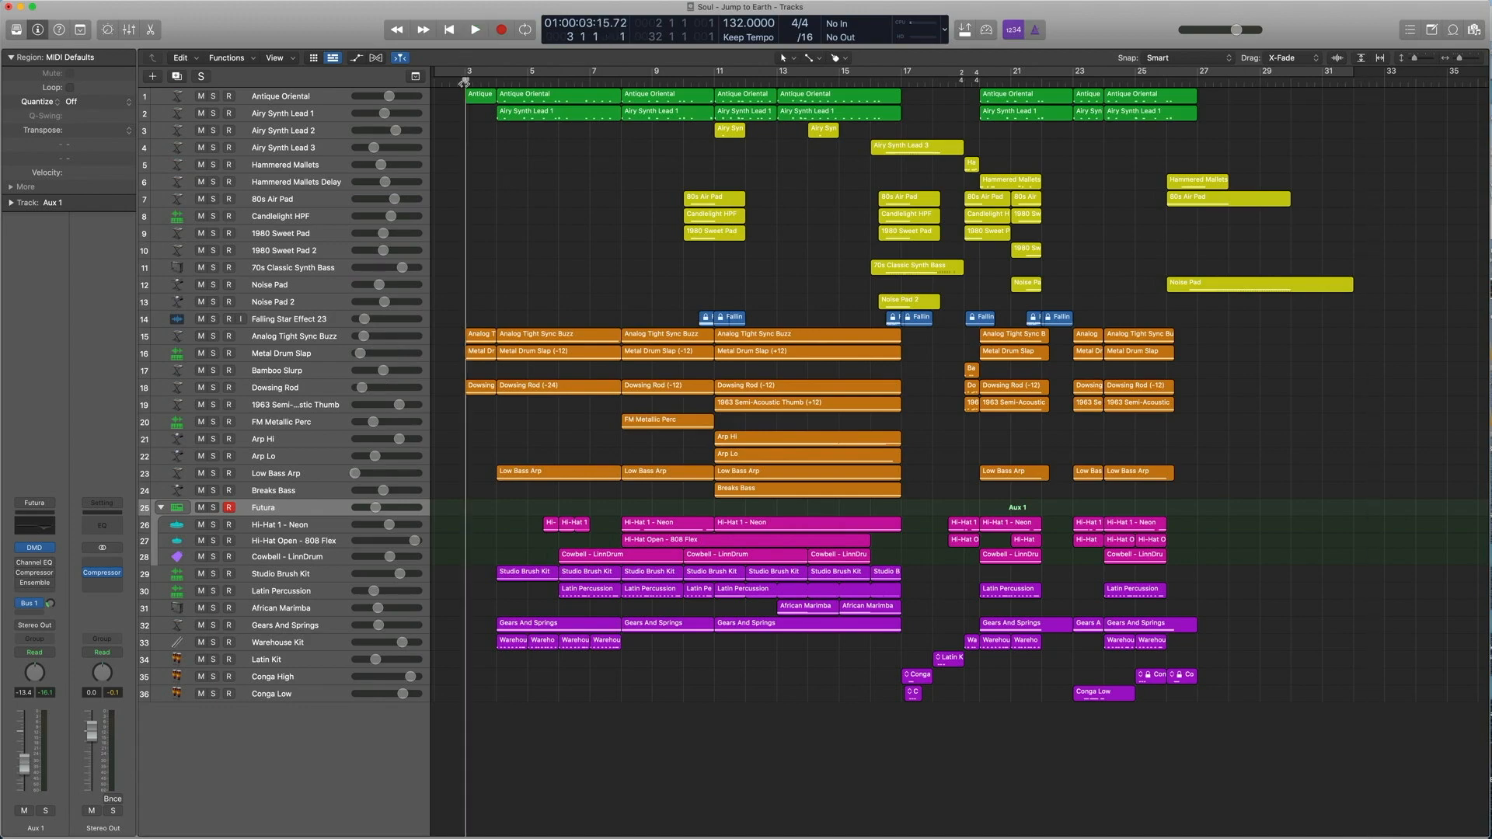
pyautogui.click(298, 103)
pyautogui.click(300, 122)
pyautogui.click(505, 116)
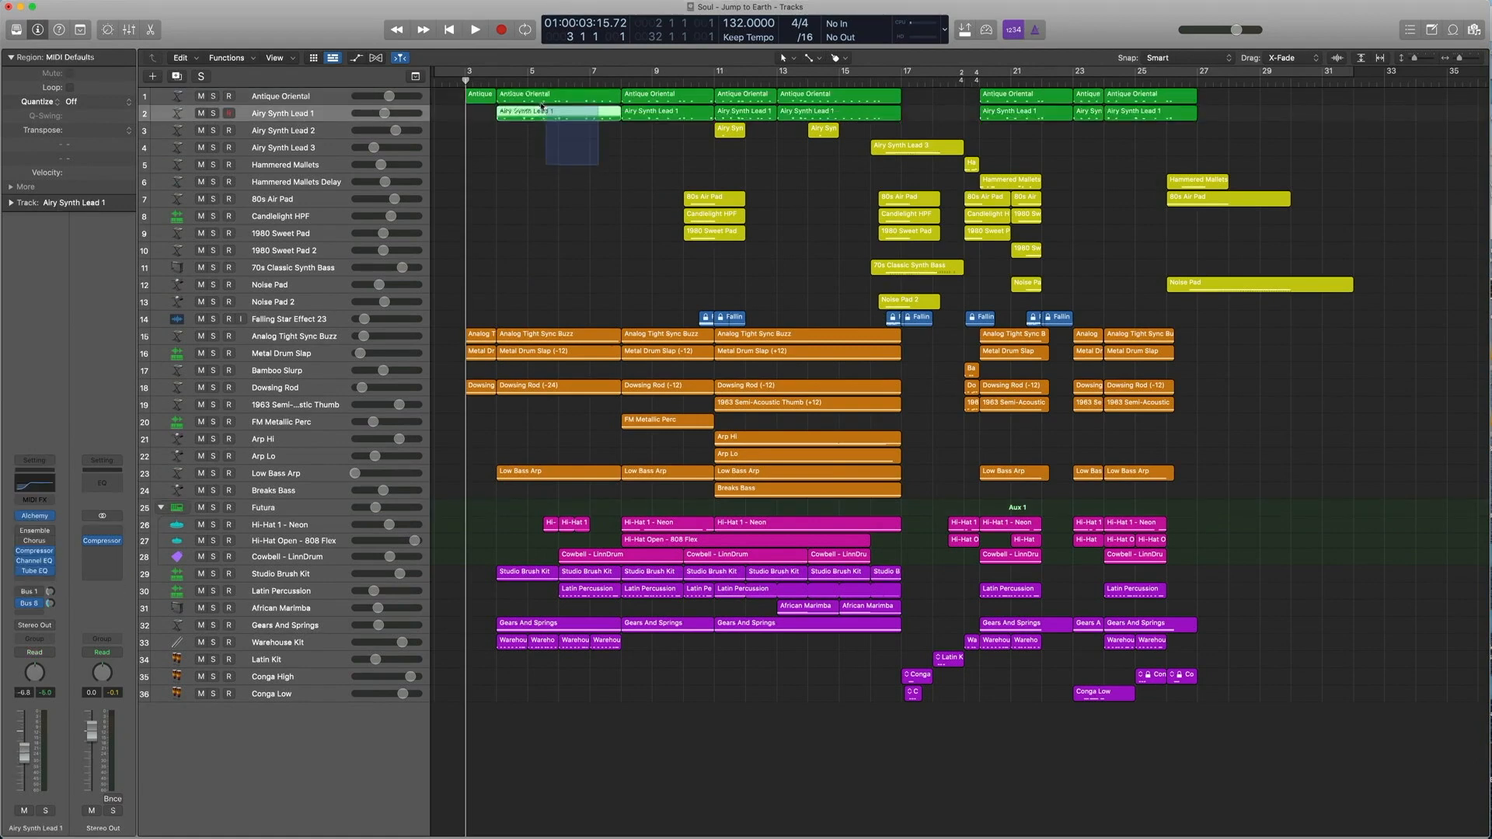
pyautogui.keyDown('shift'); pyautogui.click(536, 97); pyautogui.keyUp('shift')
pyautogui.hotkey('ctrl', 's')
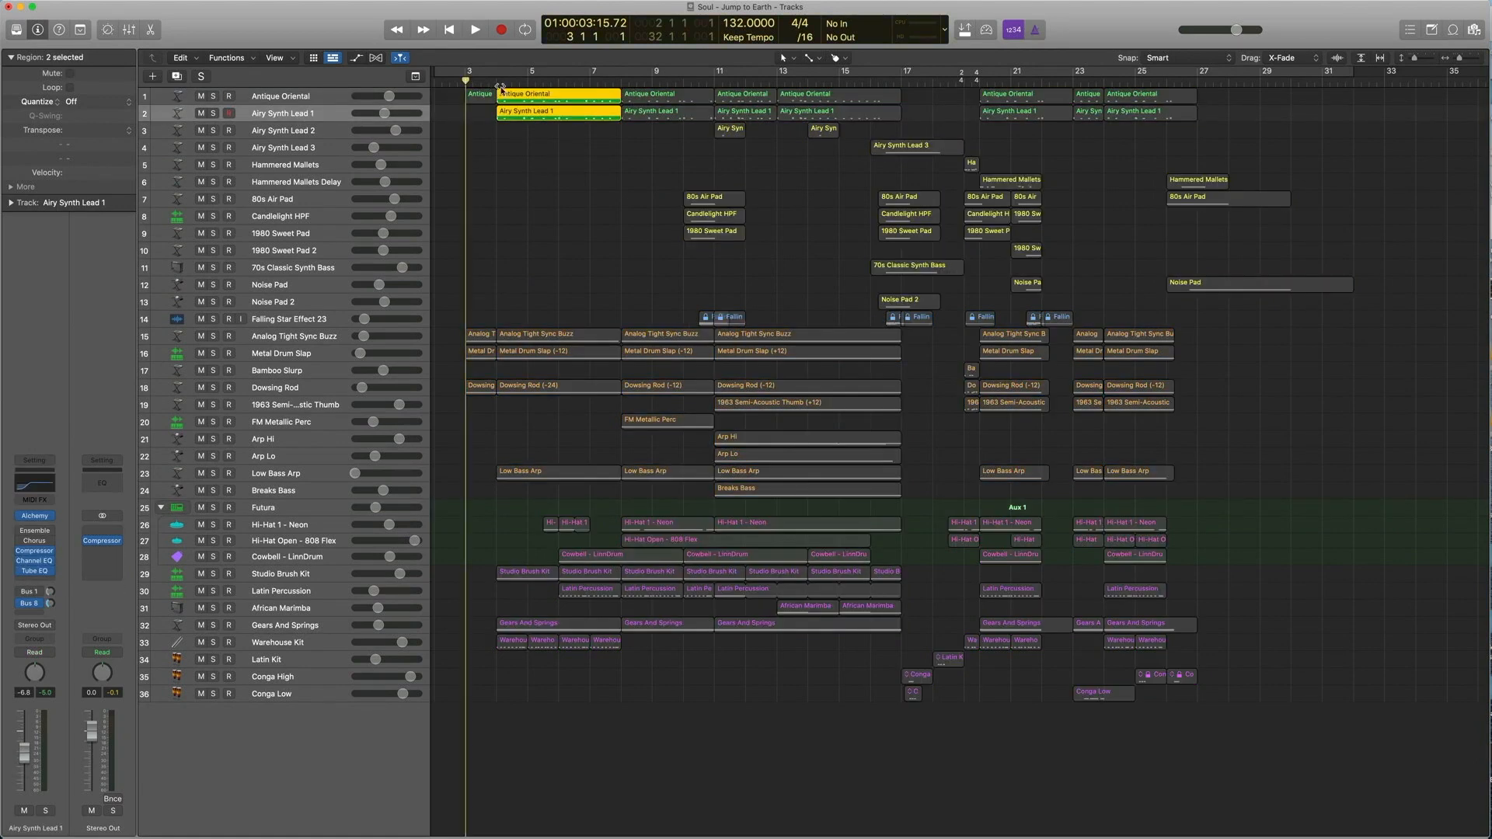
pyautogui.press('p')
pyautogui.press('space')
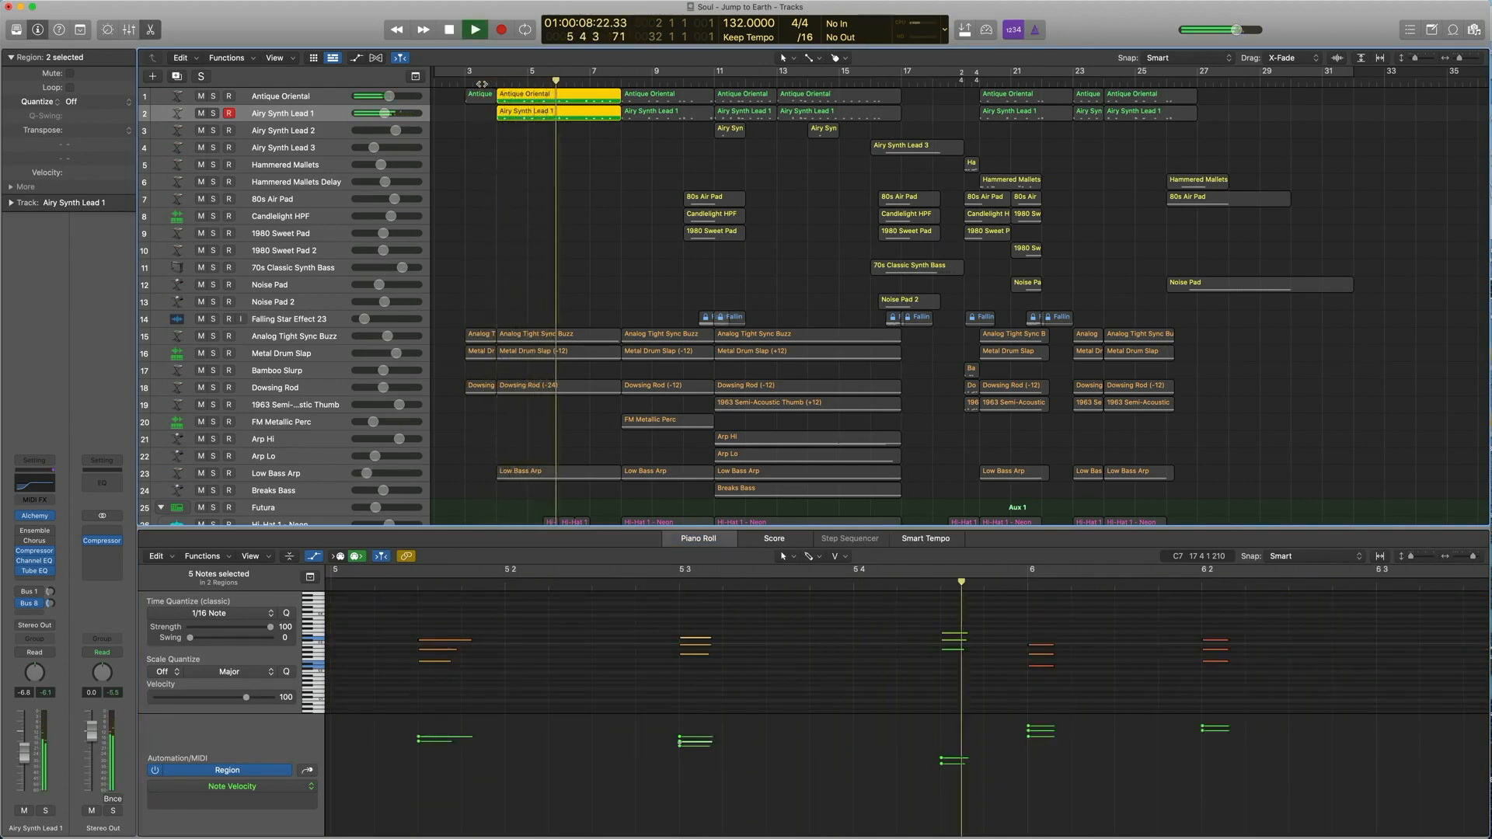
pyautogui.press('space')
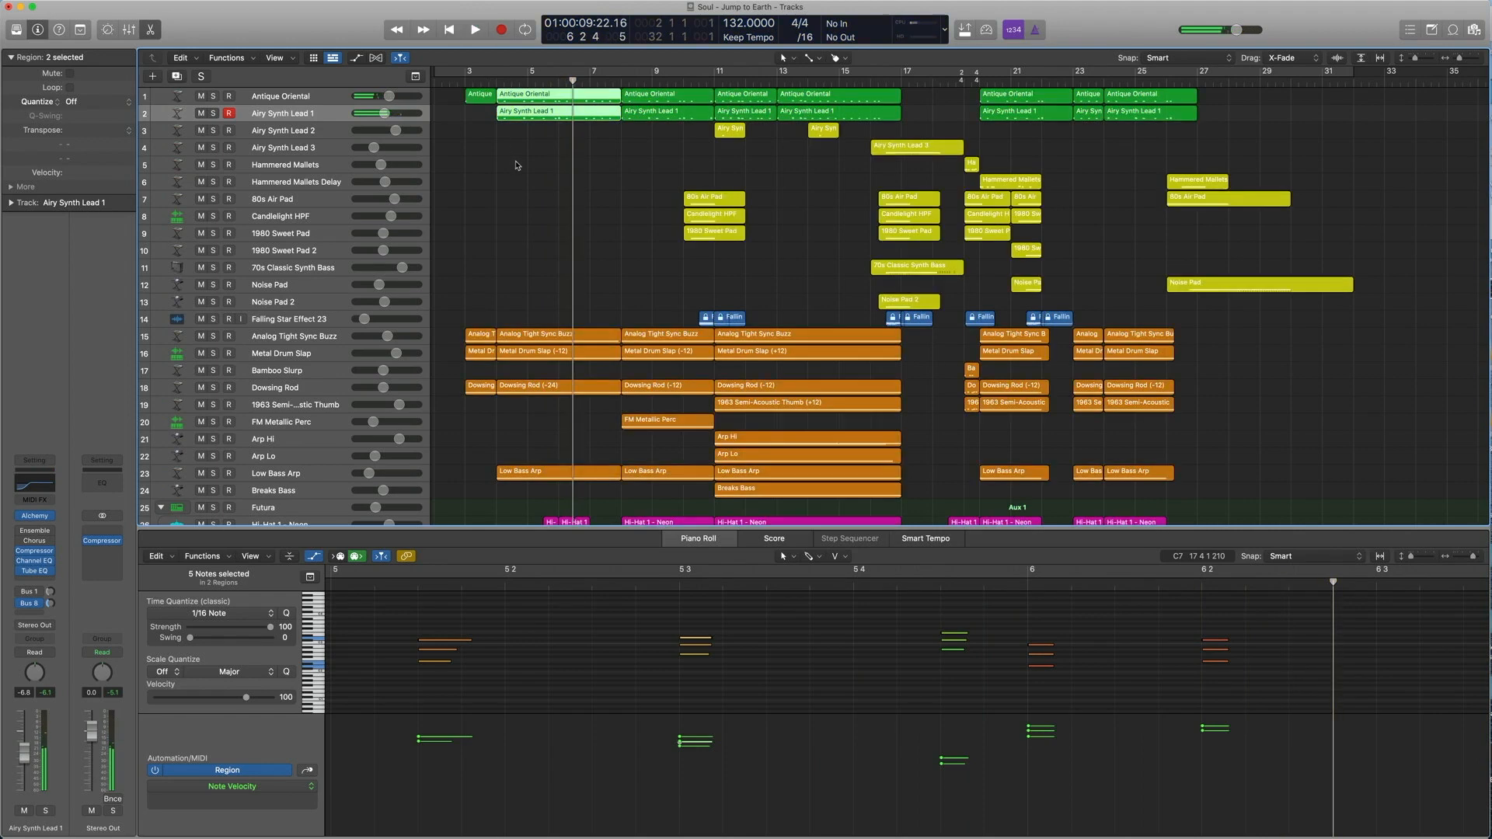
pyautogui.click(517, 164)
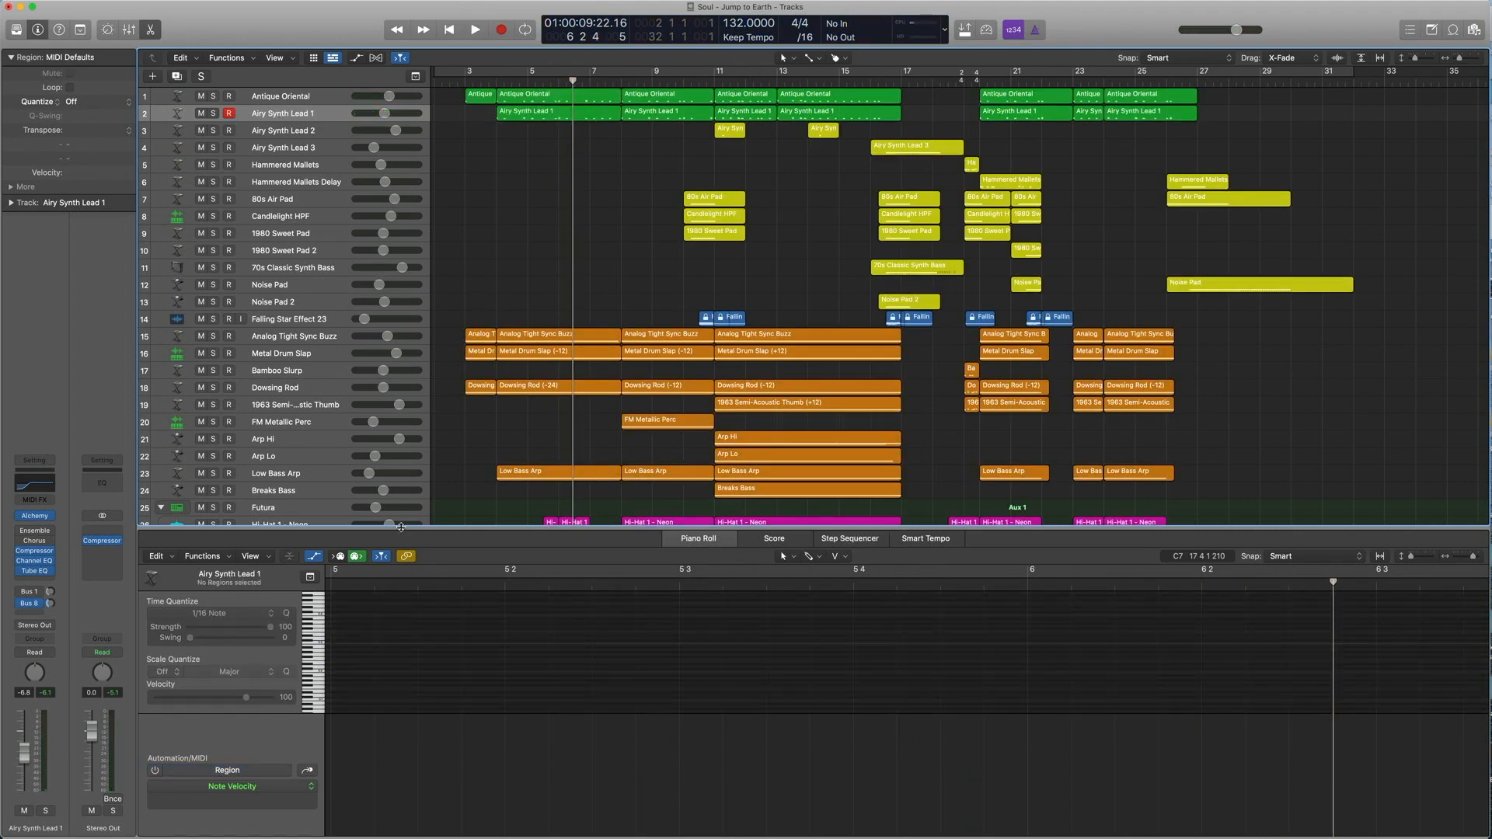
pyautogui.press('e')
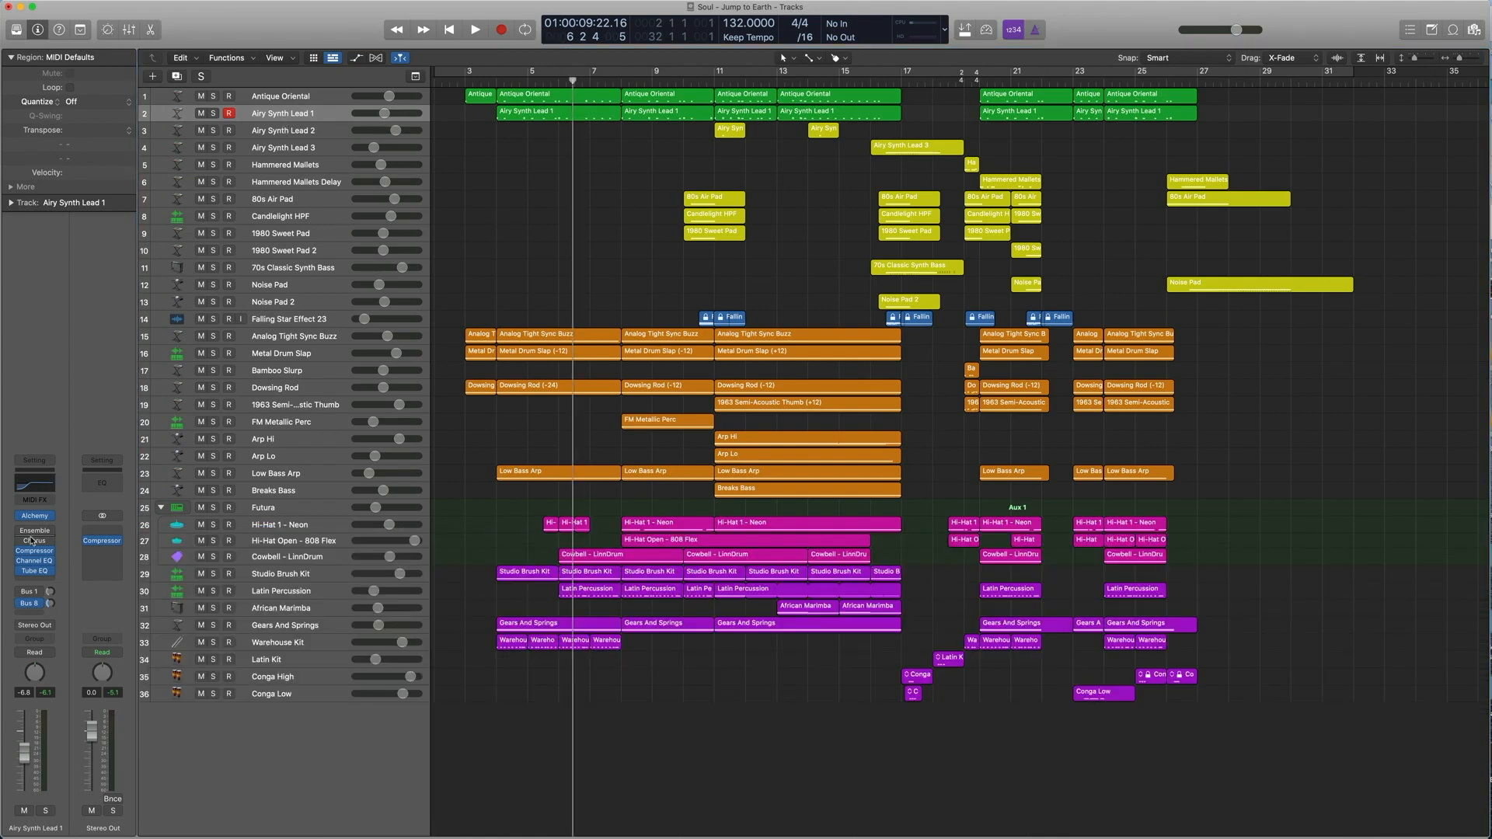
# Open the Alchemy instrument on the Airy Synth Lead 1 track and examine its Modern Synth presets, leaving Zeal loaded.
pyautogui.moveTo(30, 522)
pyautogui.click(34, 518)
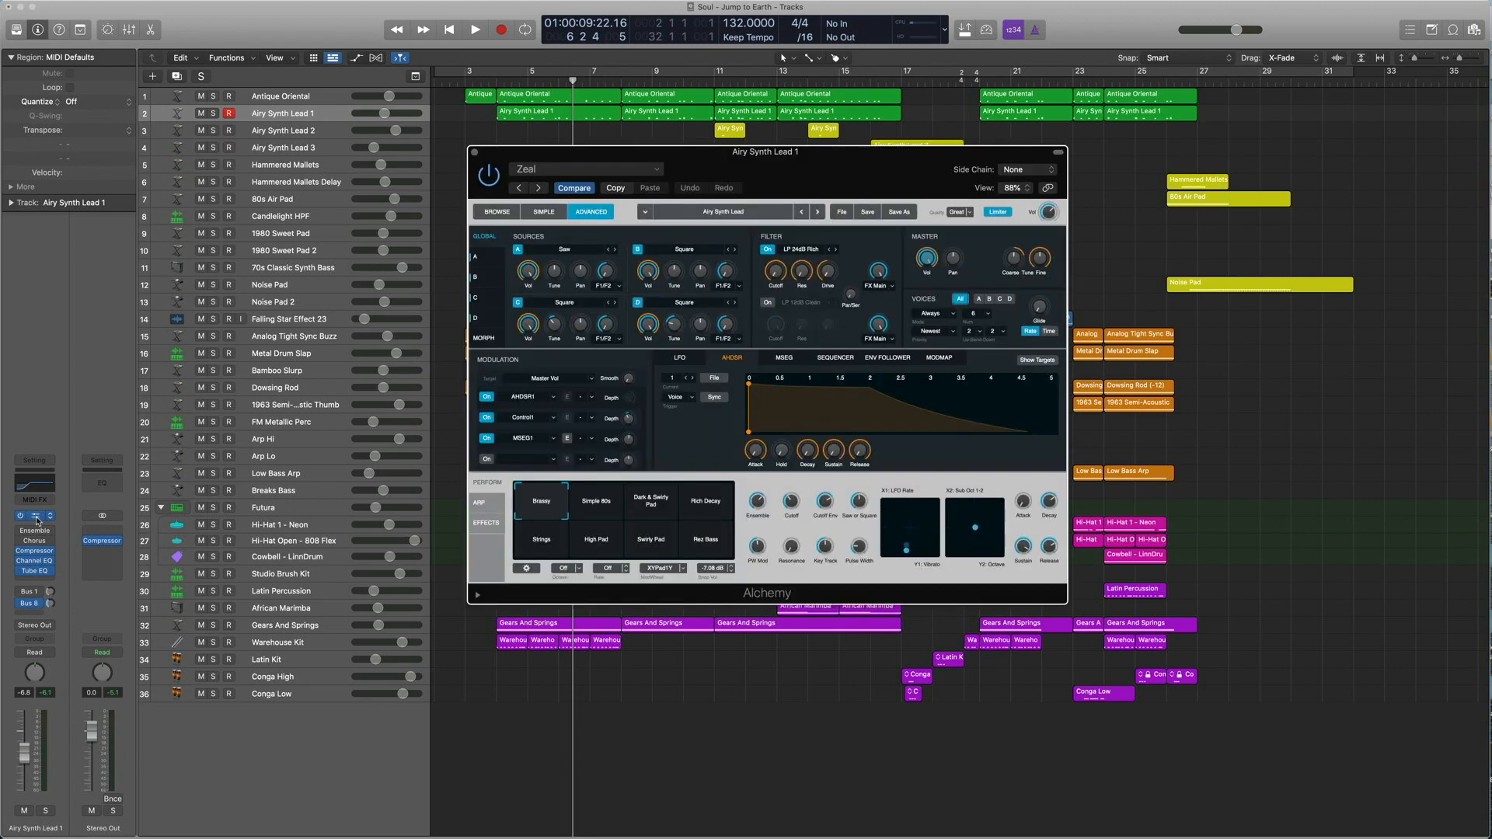
pyautogui.click(657, 175)
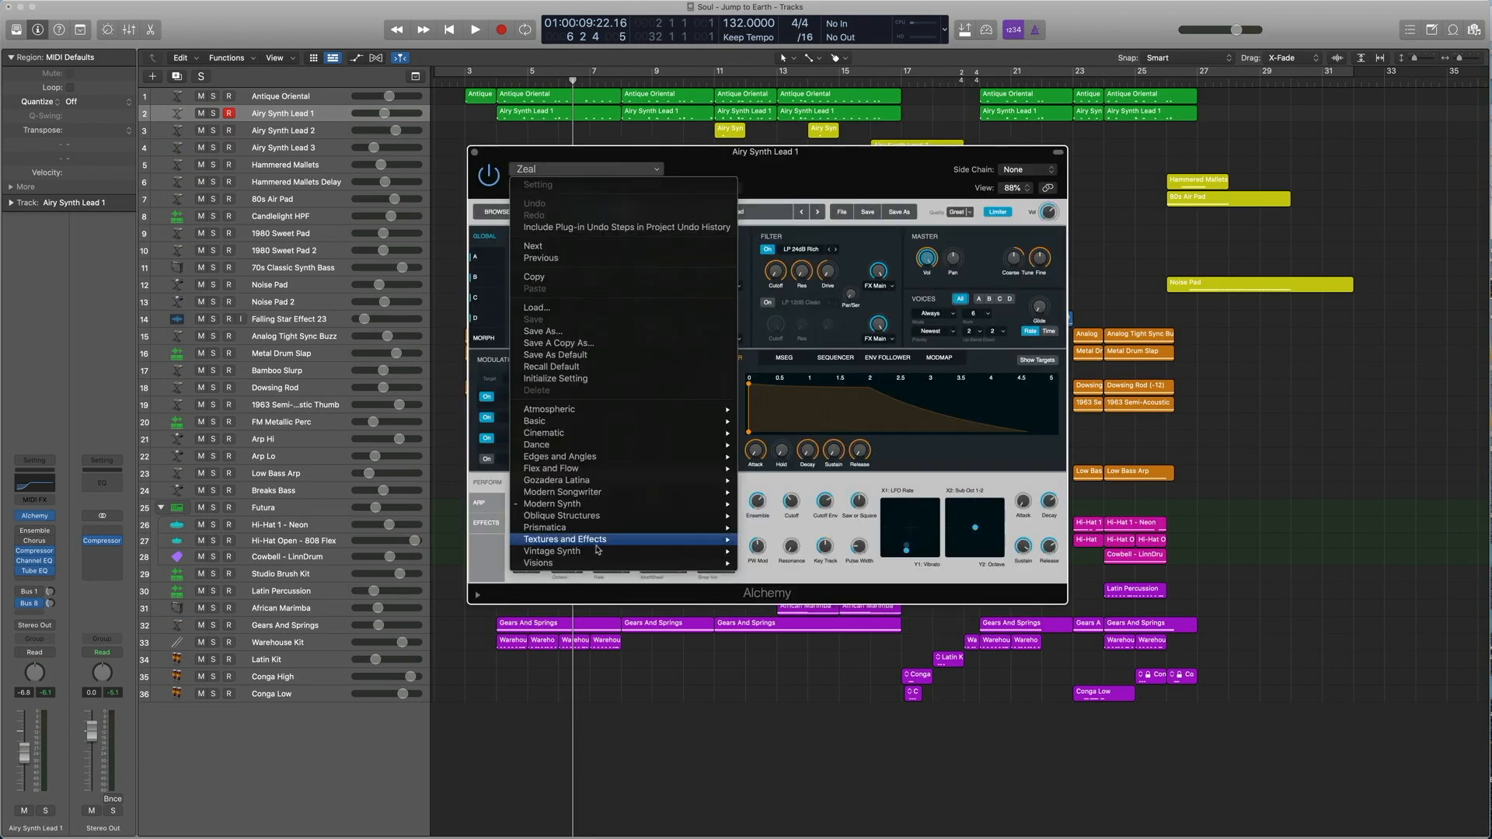
pyautogui.moveTo(611, 506)
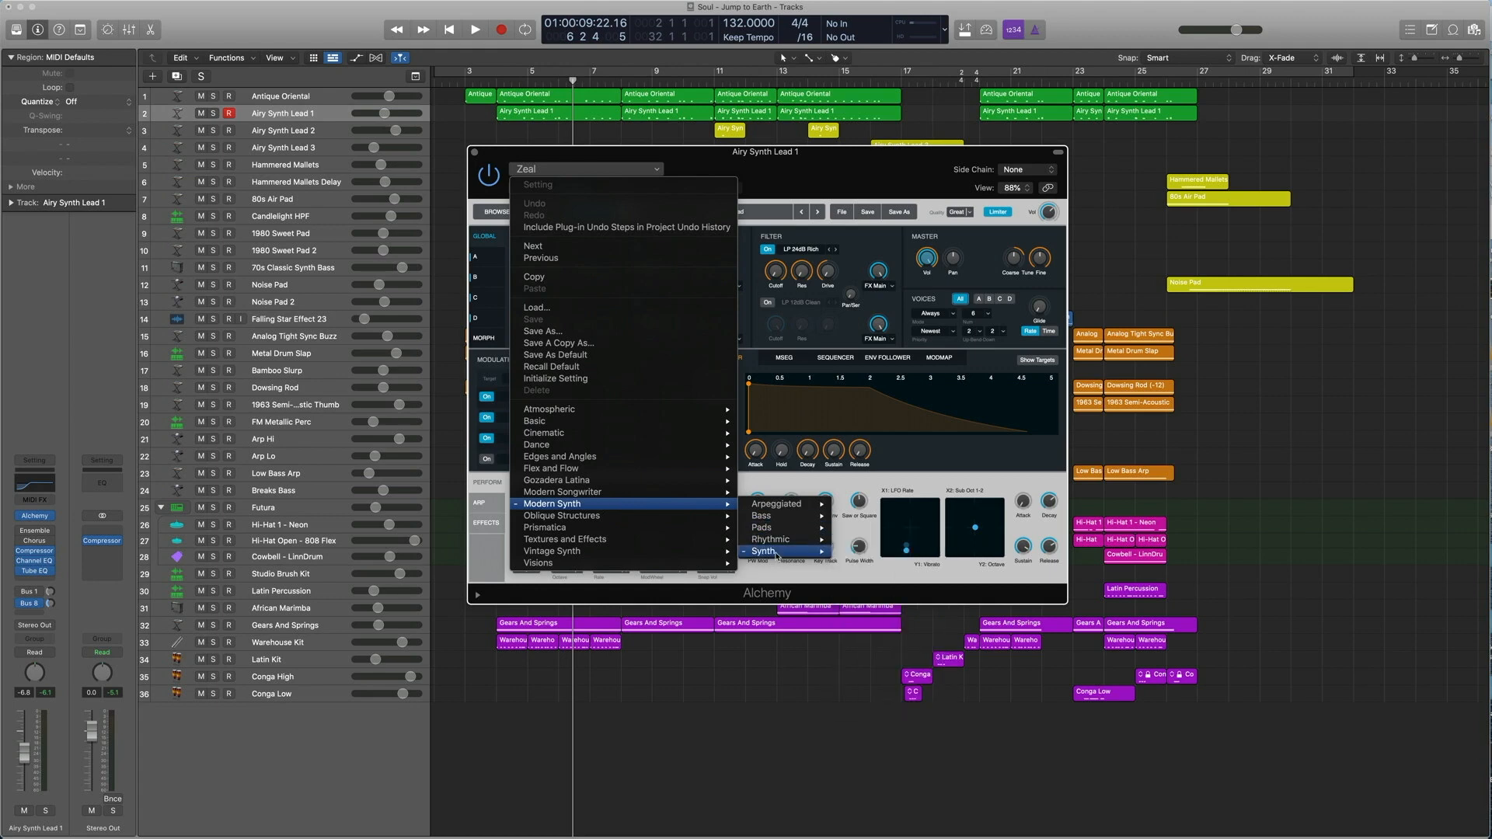
pyautogui.moveTo(769, 553)
pyautogui.scroll(-1, 865, 558)
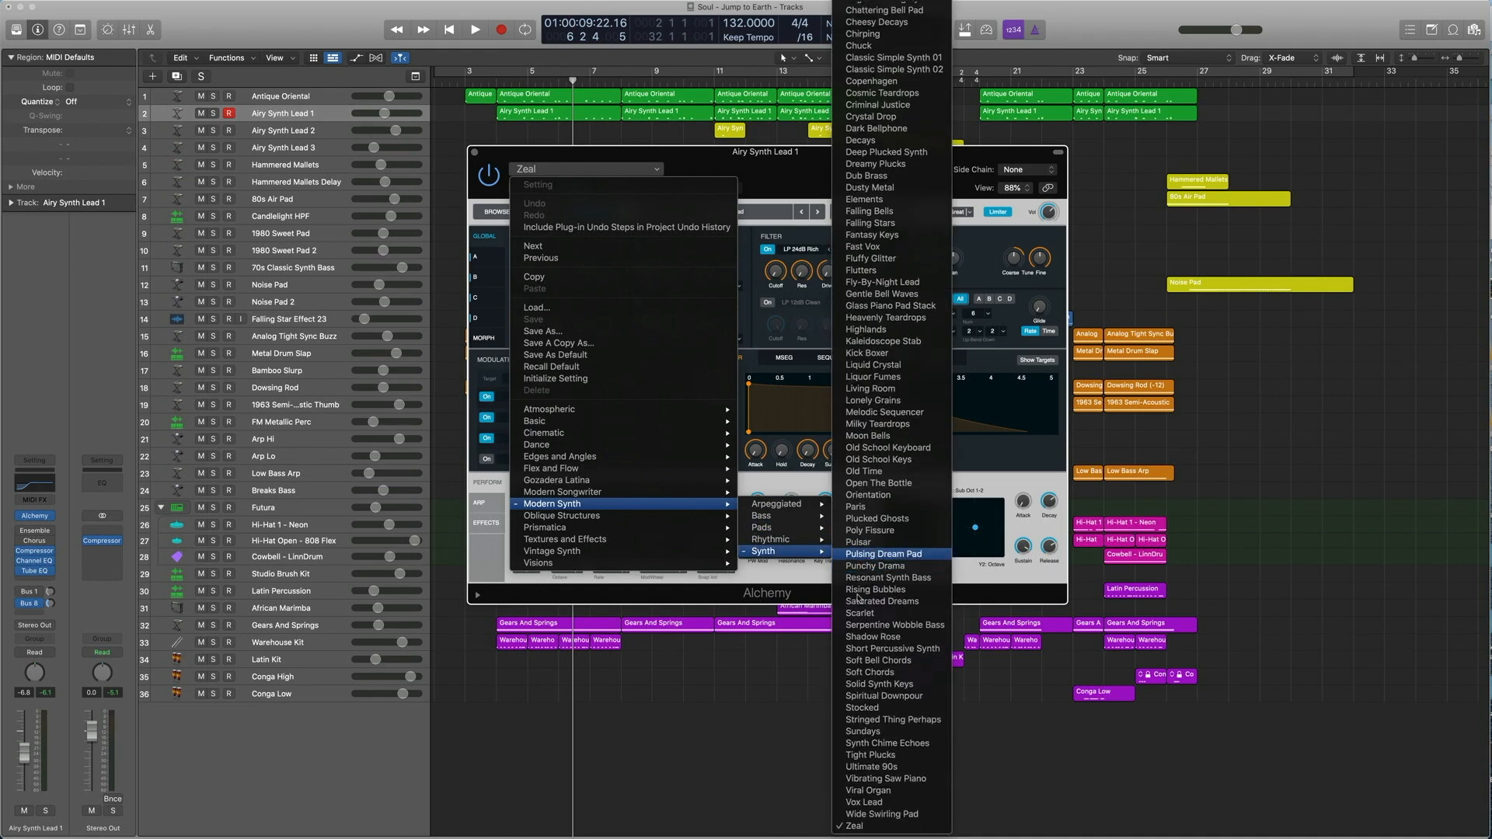
pyautogui.click(1004, 481)
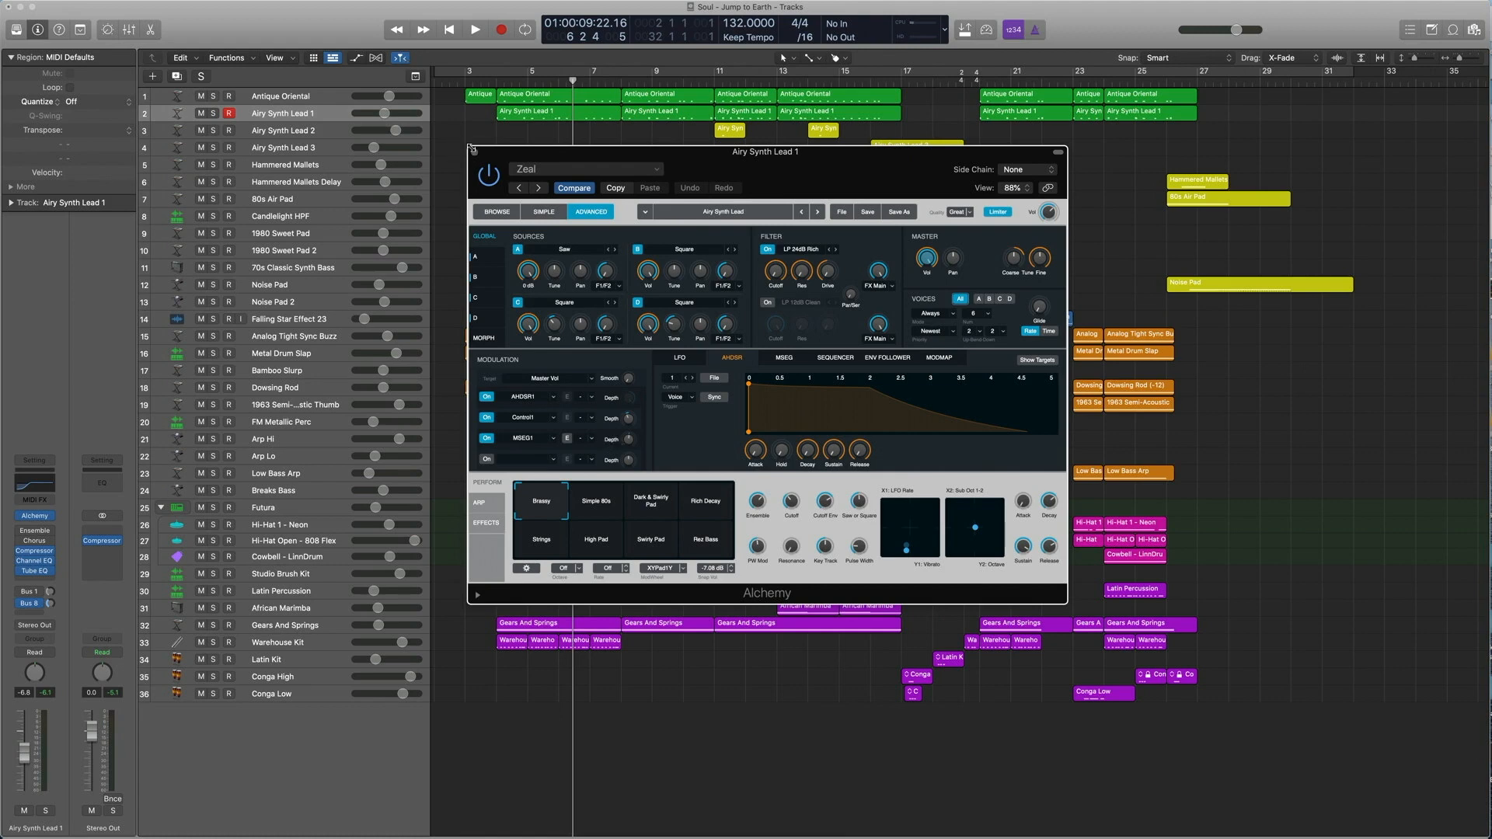
# Reposition the Alchemy window clear of the lead regions and show the modulation sources for Filter 1 Cutoff.
pyautogui.moveTo(509, 153); pyautogui.dragTo(816, 196)
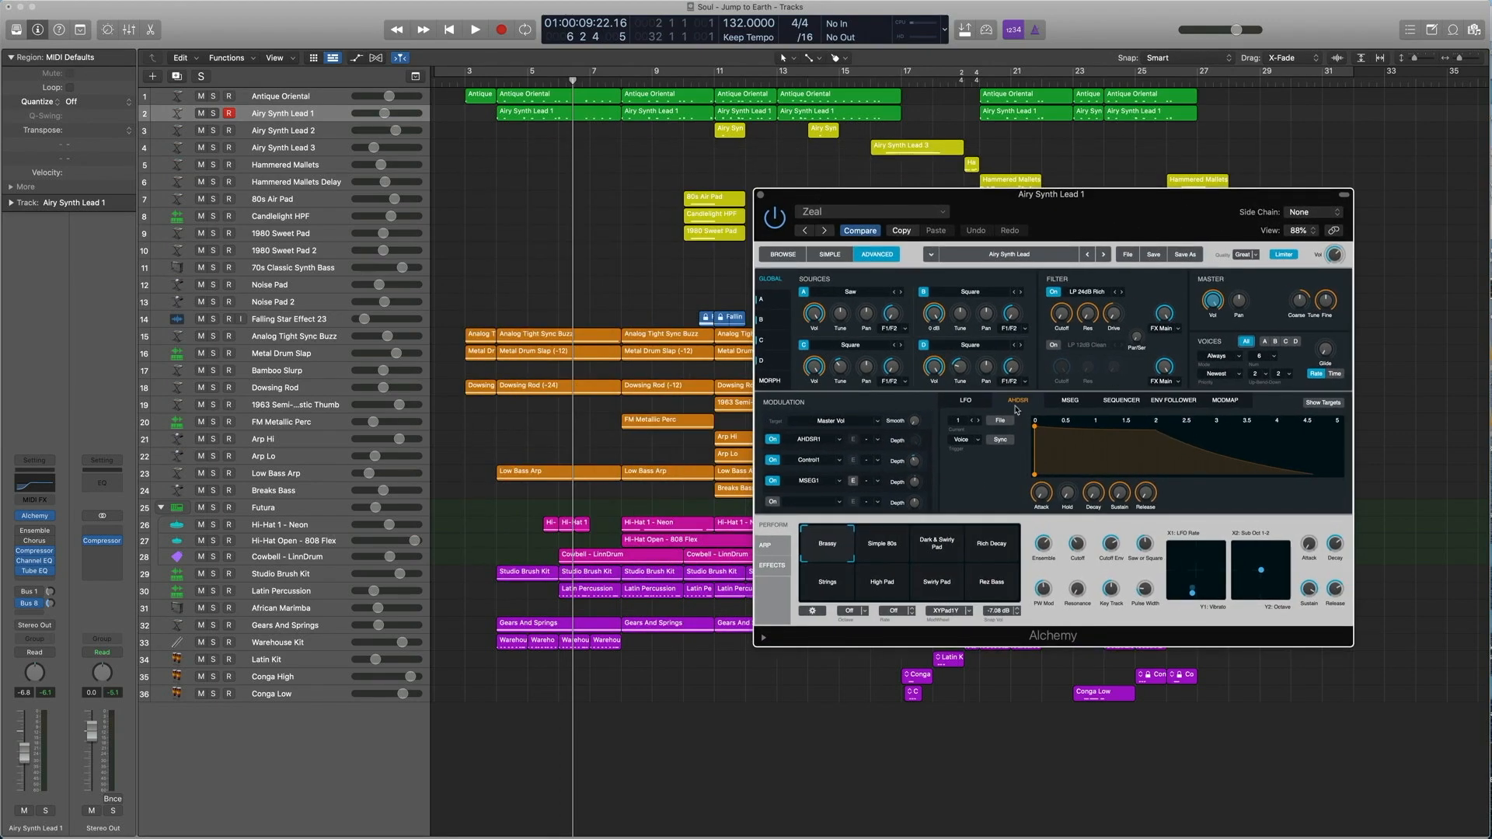
pyautogui.moveTo(1221, 308)
pyautogui.moveTo(1325, 554)
pyautogui.click(1065, 319)
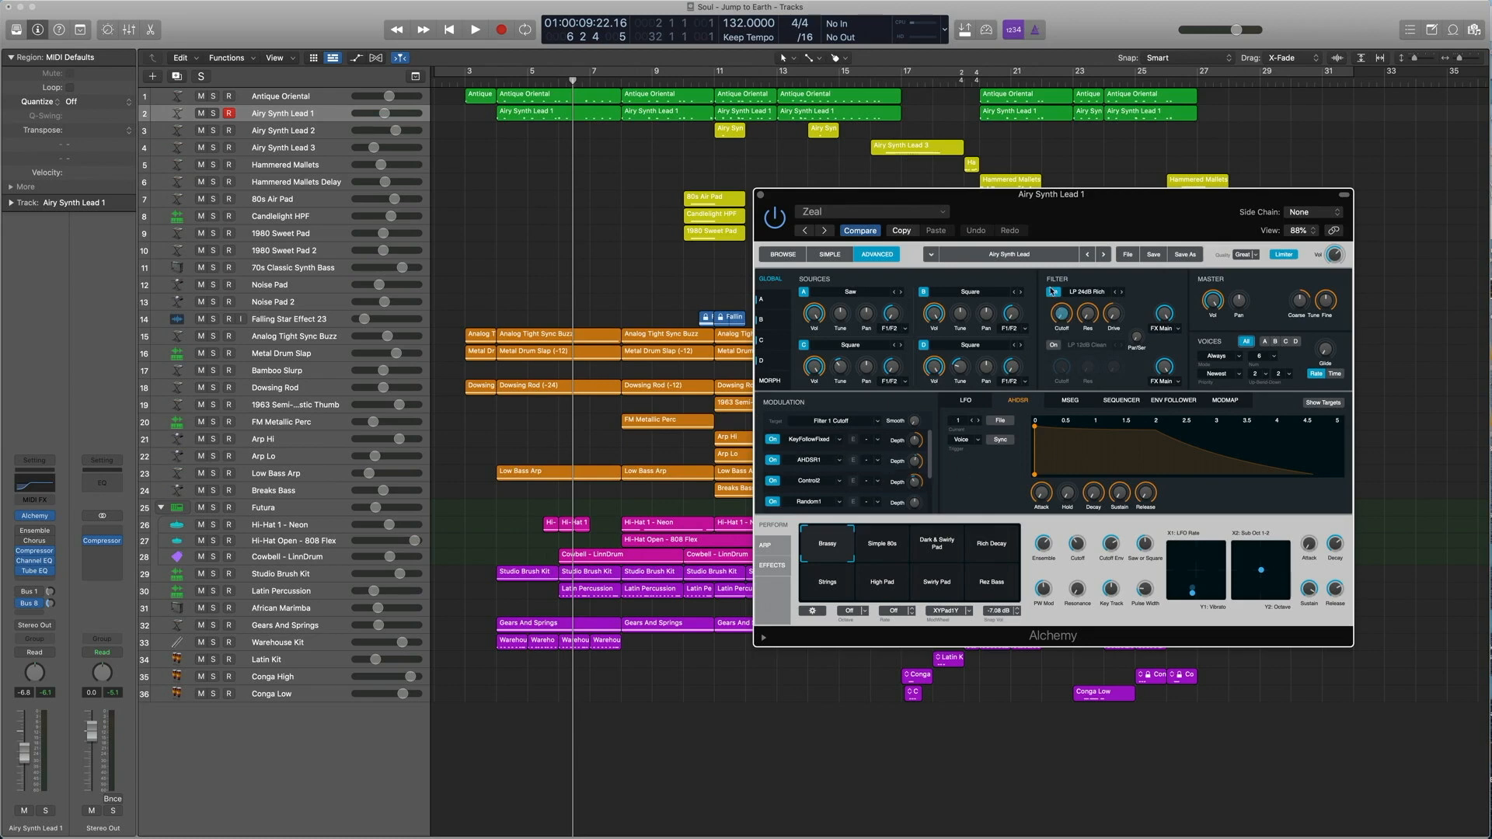
pyautogui.moveTo(915, 466)
# Solo the Airy Synth Lead 1 region at bar 4, loop bars 4 to 8 in playback, and open the Piano Roll.
pyautogui.click(525, 115)
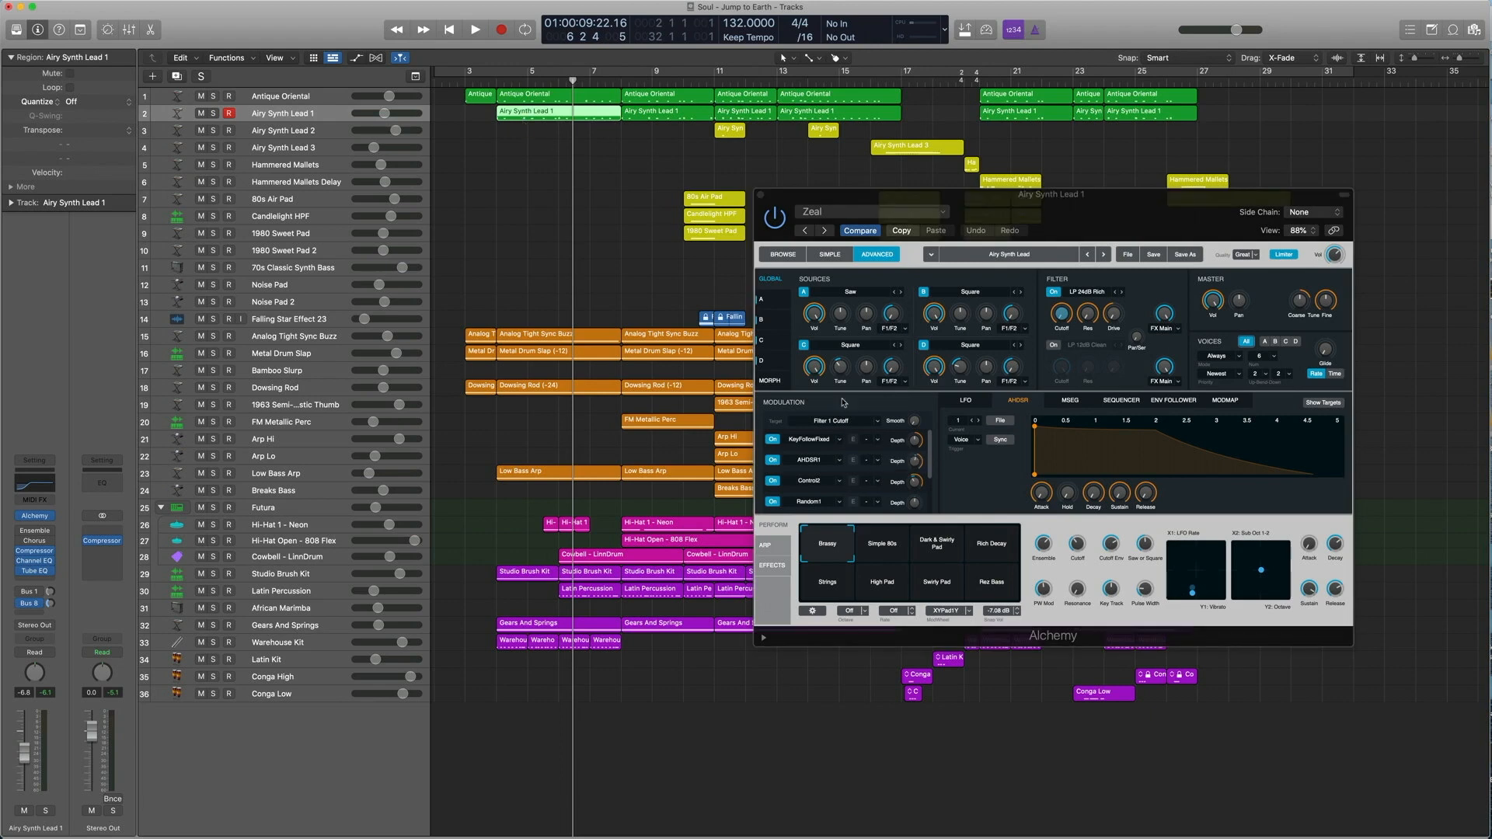
pyautogui.hotkey('ctrl', 's')
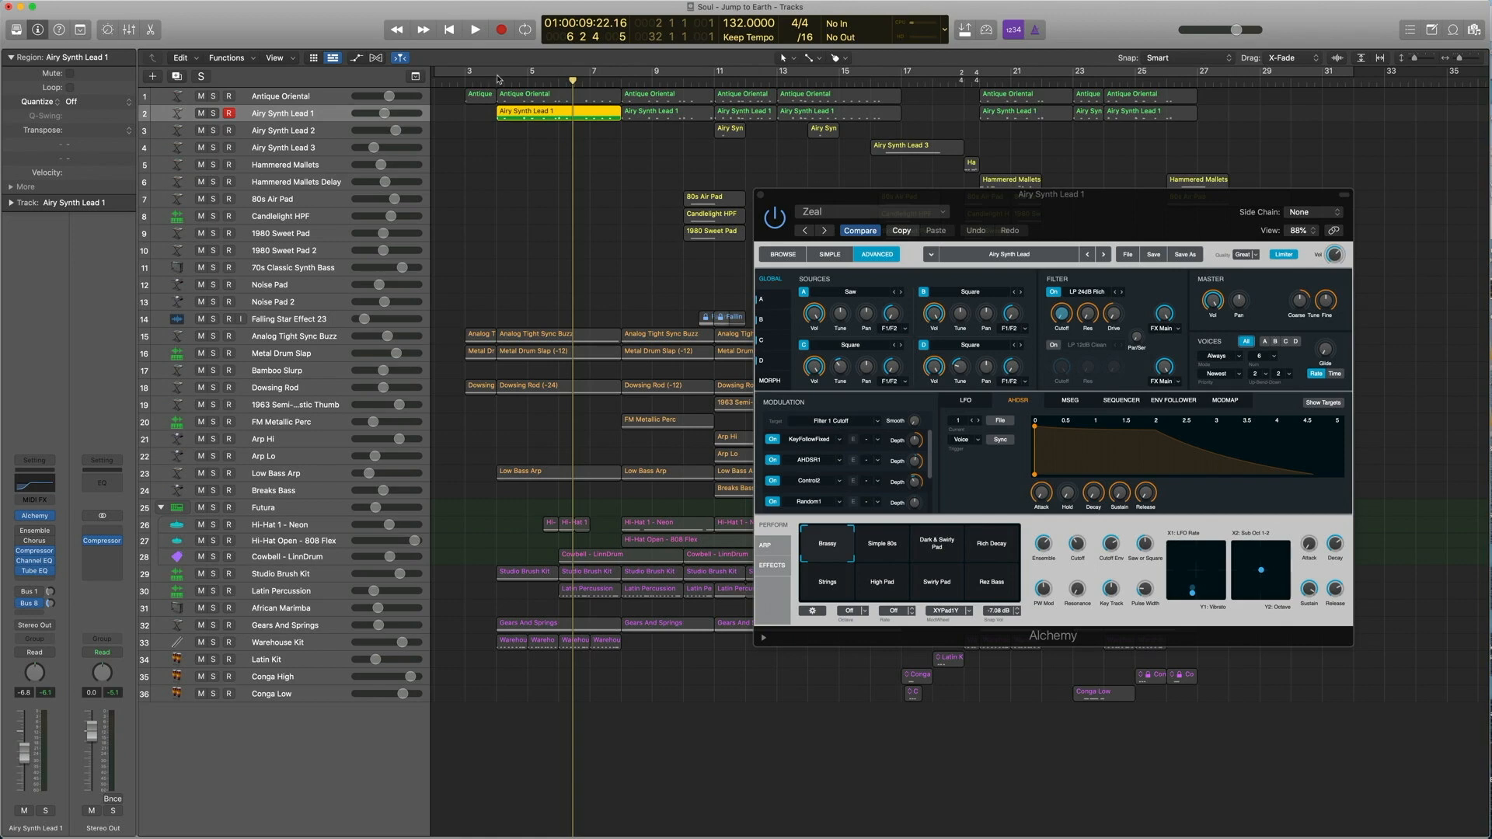
pyautogui.moveTo(498, 78); pyautogui.dragTo(620, 78)
pyautogui.press('space')
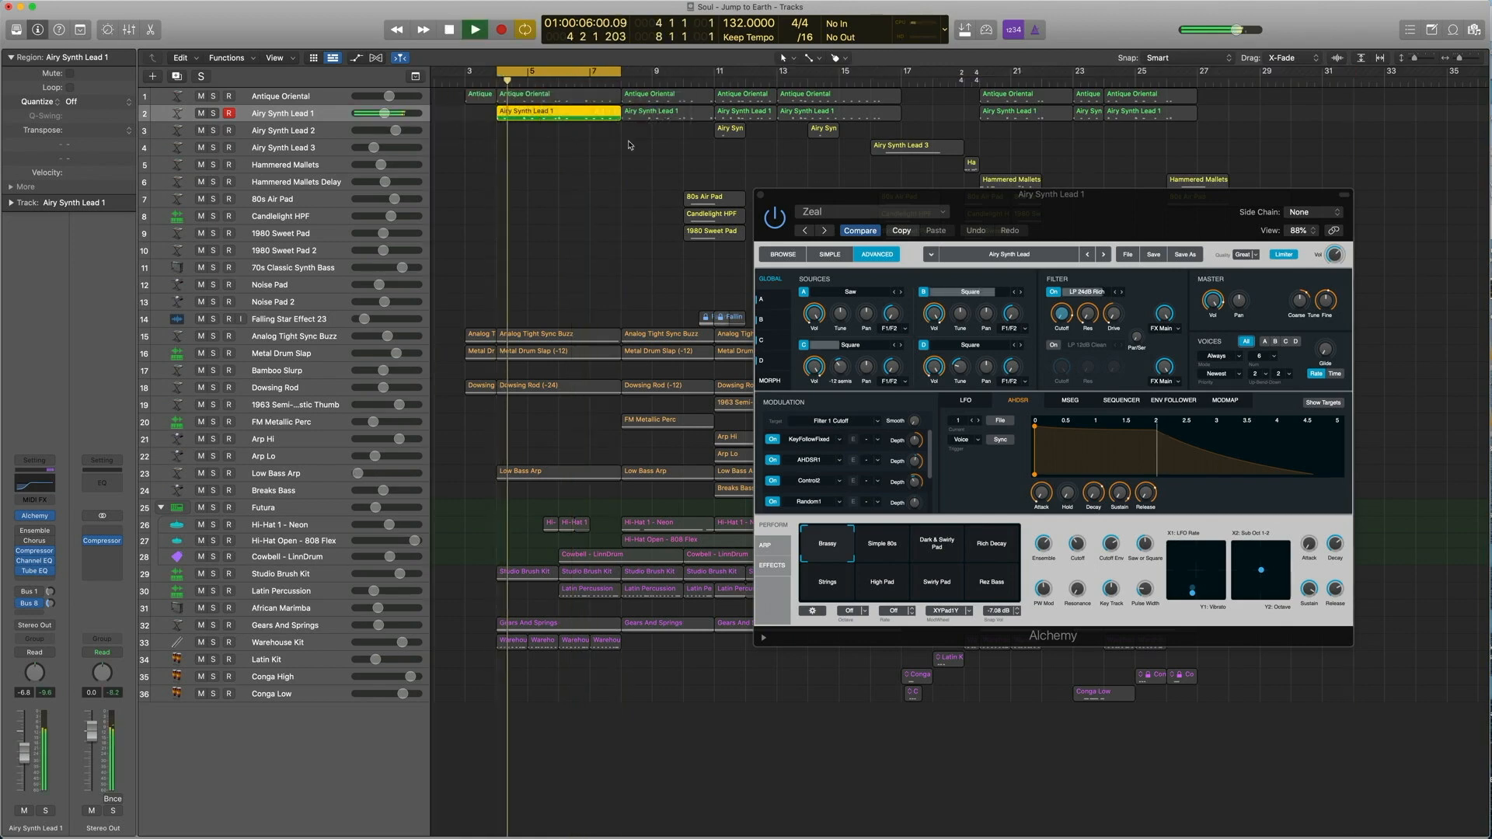
pyautogui.press('p')
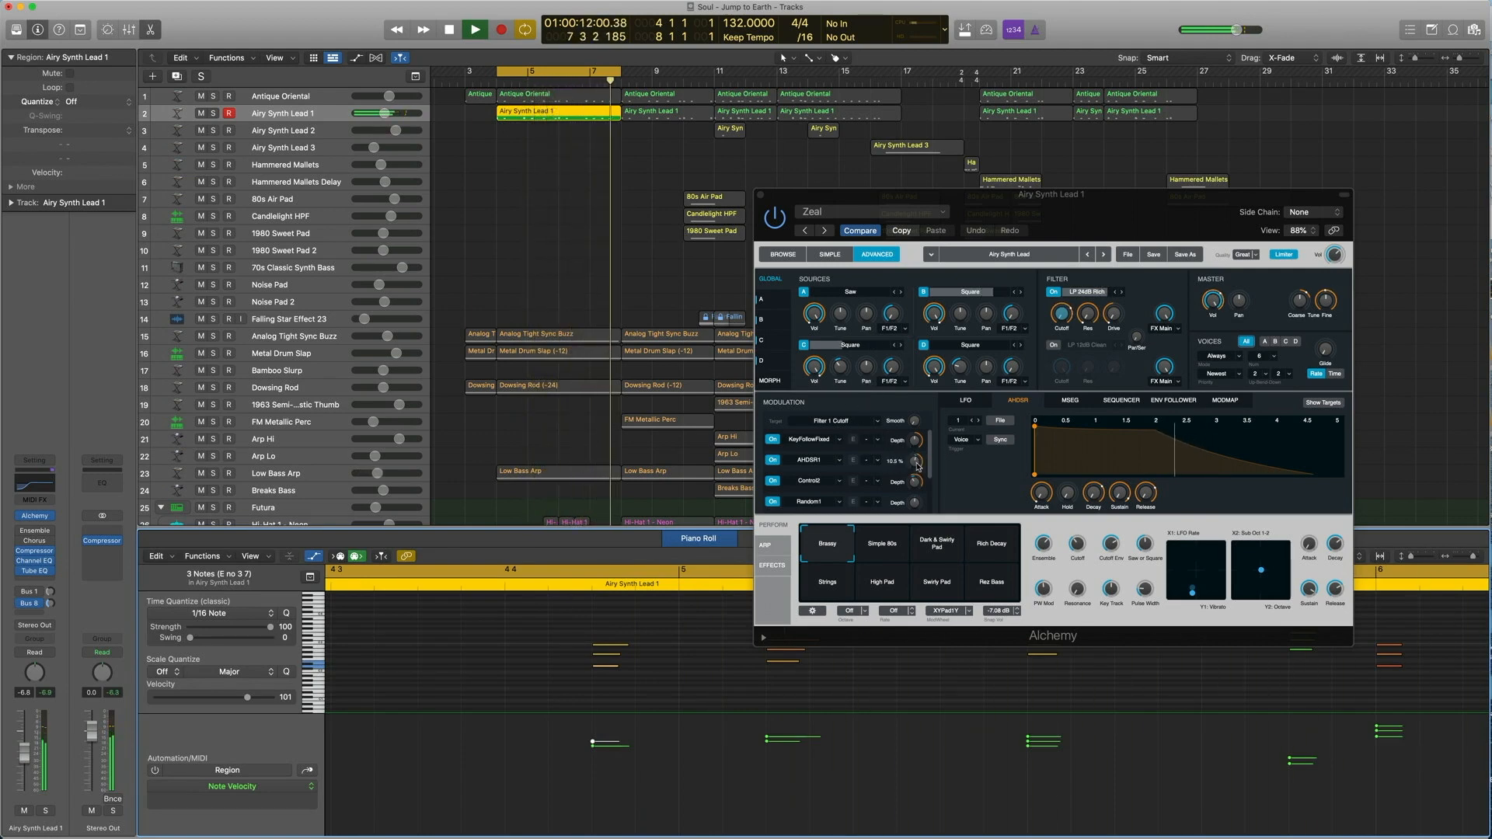
# Try different AHDSR1 modulation depths on Filter 1 Cutoff while the loop plays, and return to the stored patch settings.
pyautogui.moveTo(918, 465); pyautogui.dragTo(918, 462)
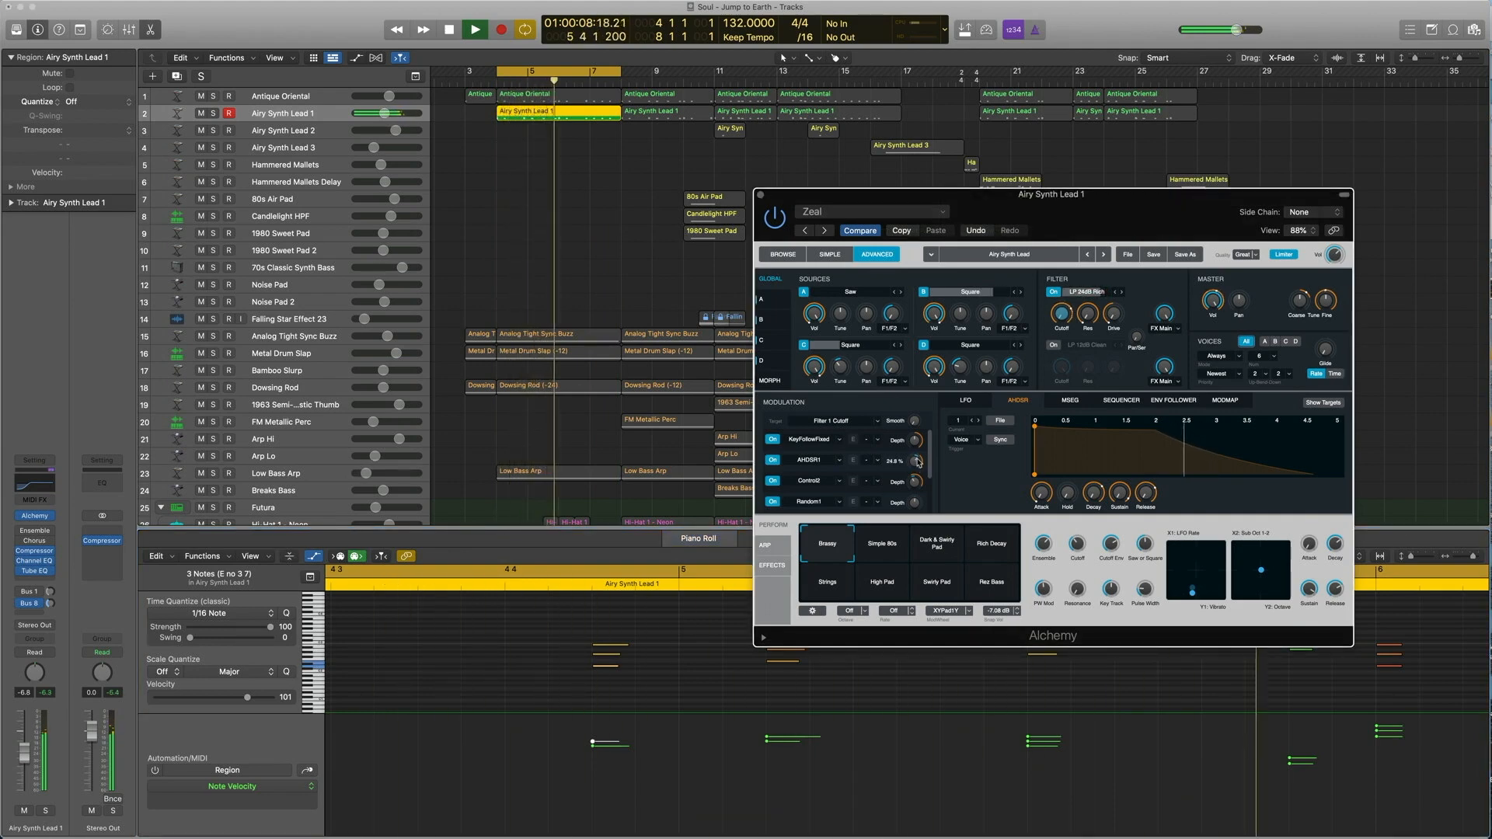
pyautogui.moveTo(918, 462)
pyautogui.mouseDown()
pyautogui.moveTo(917, 483)
pyautogui.moveTo(918, 458)
pyautogui.mouseUp()
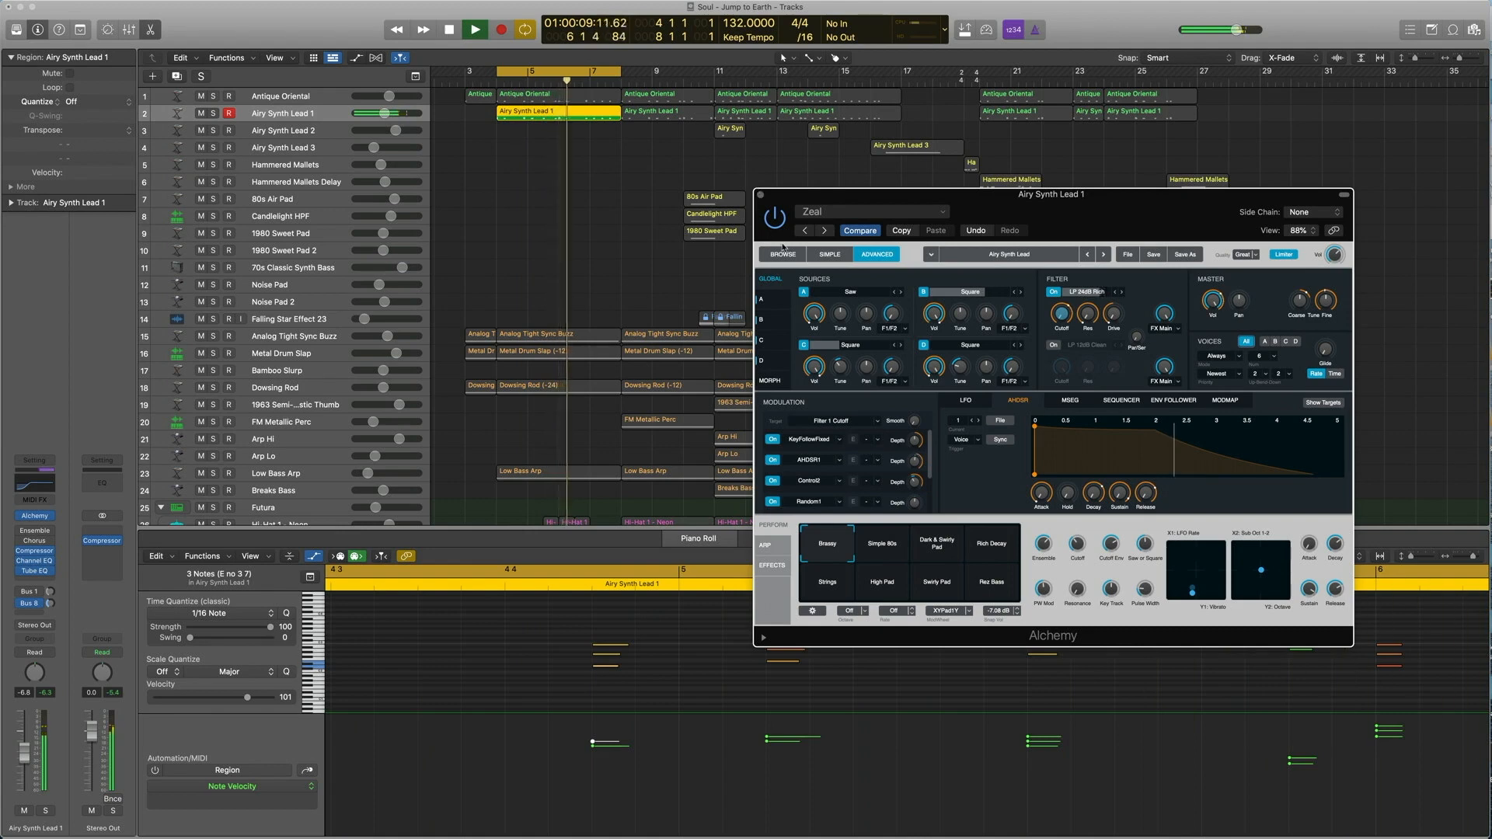
pyautogui.click(860, 231)
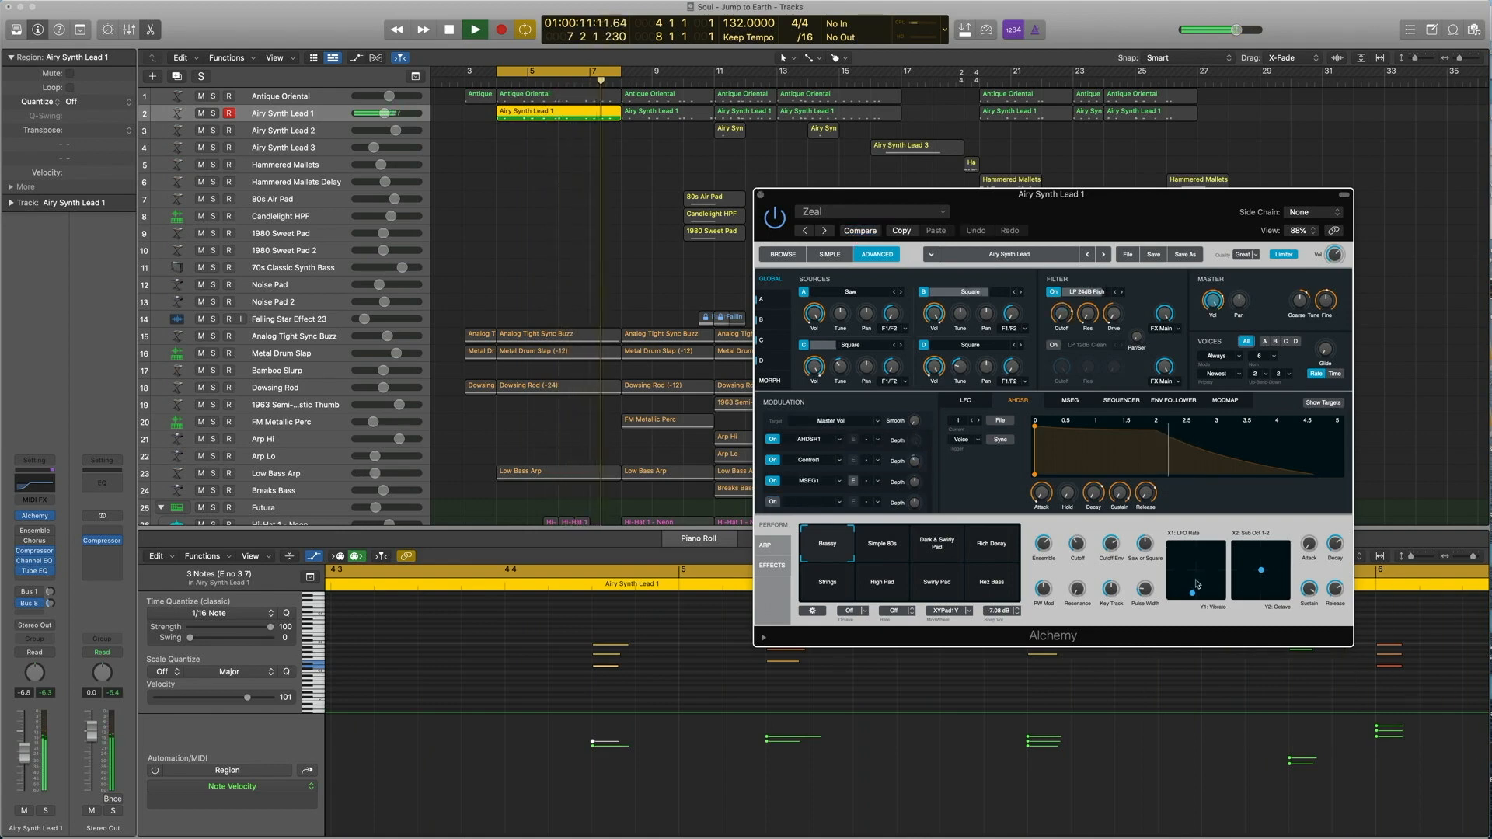
# Try Release at about 51.2% and 73.8% with Master Vol modulation shown, restore the stored patch, stop playback and close Alchemy.
pyautogui.click(1217, 303)
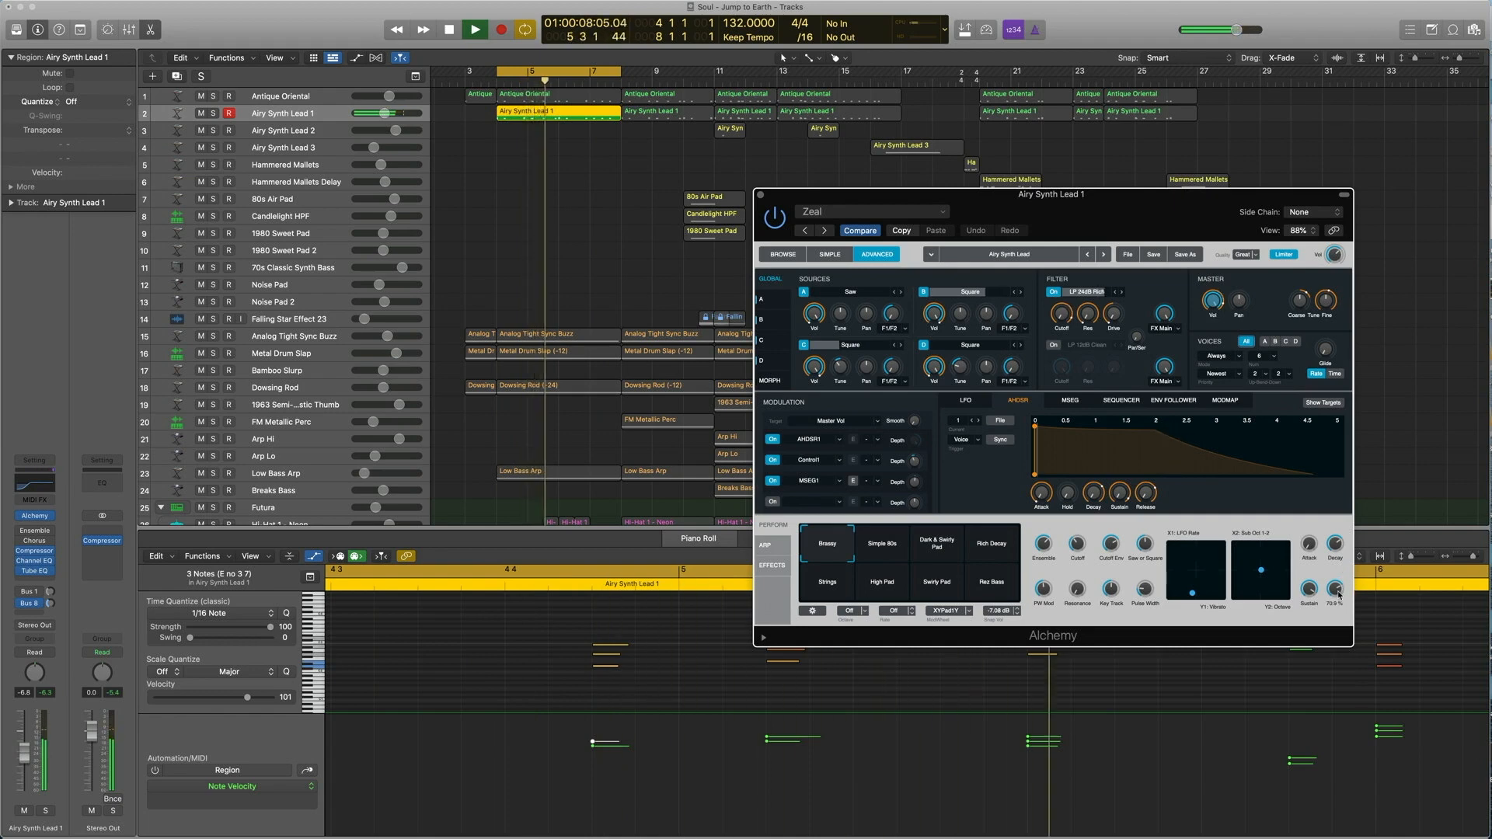
pyautogui.moveTo(1337, 594); pyautogui.dragTo(1338, 599)
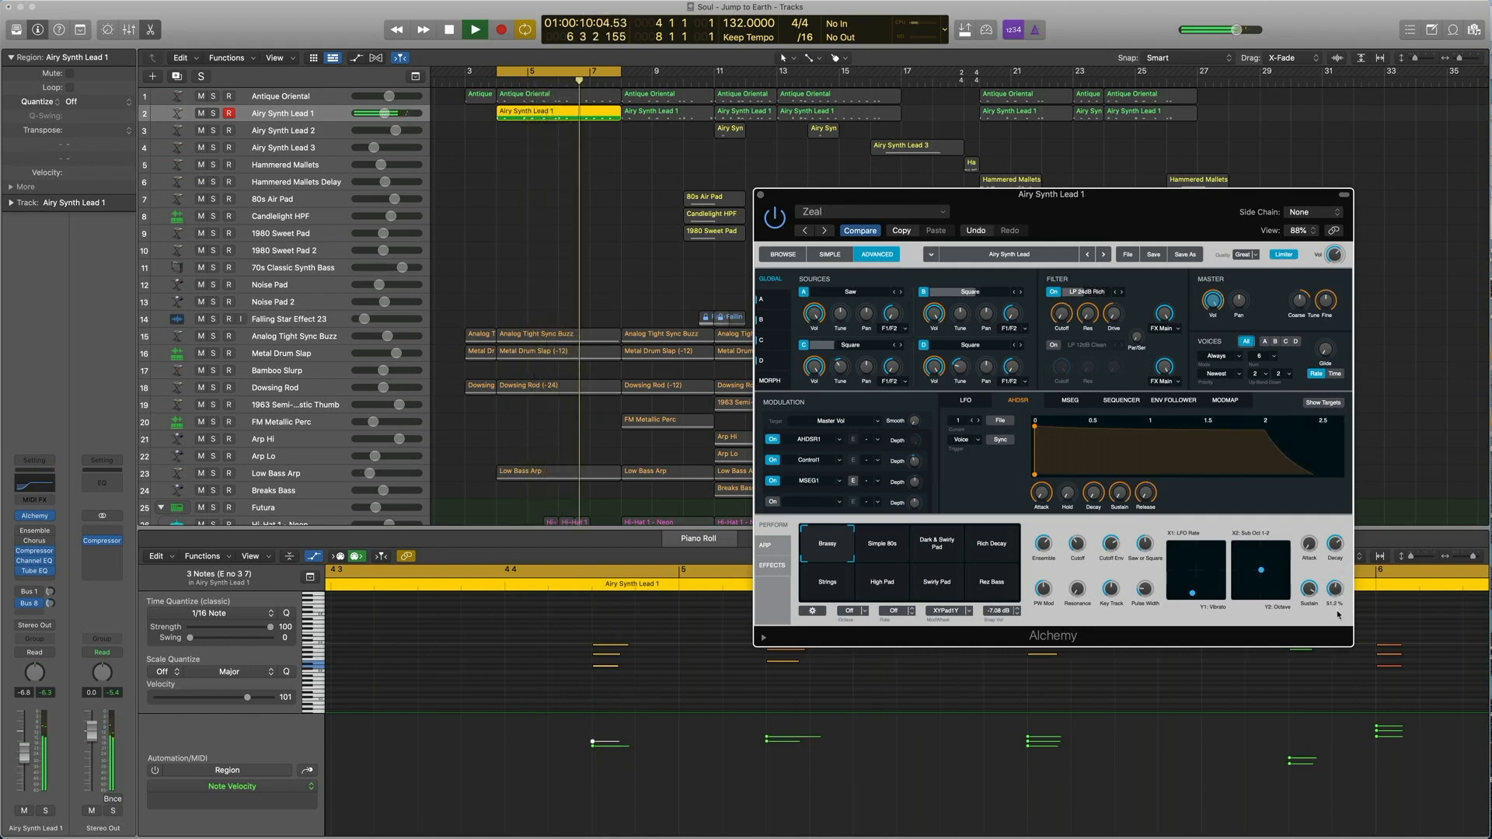
pyautogui.moveTo(1337, 613); pyautogui.dragTo(1339, 592)
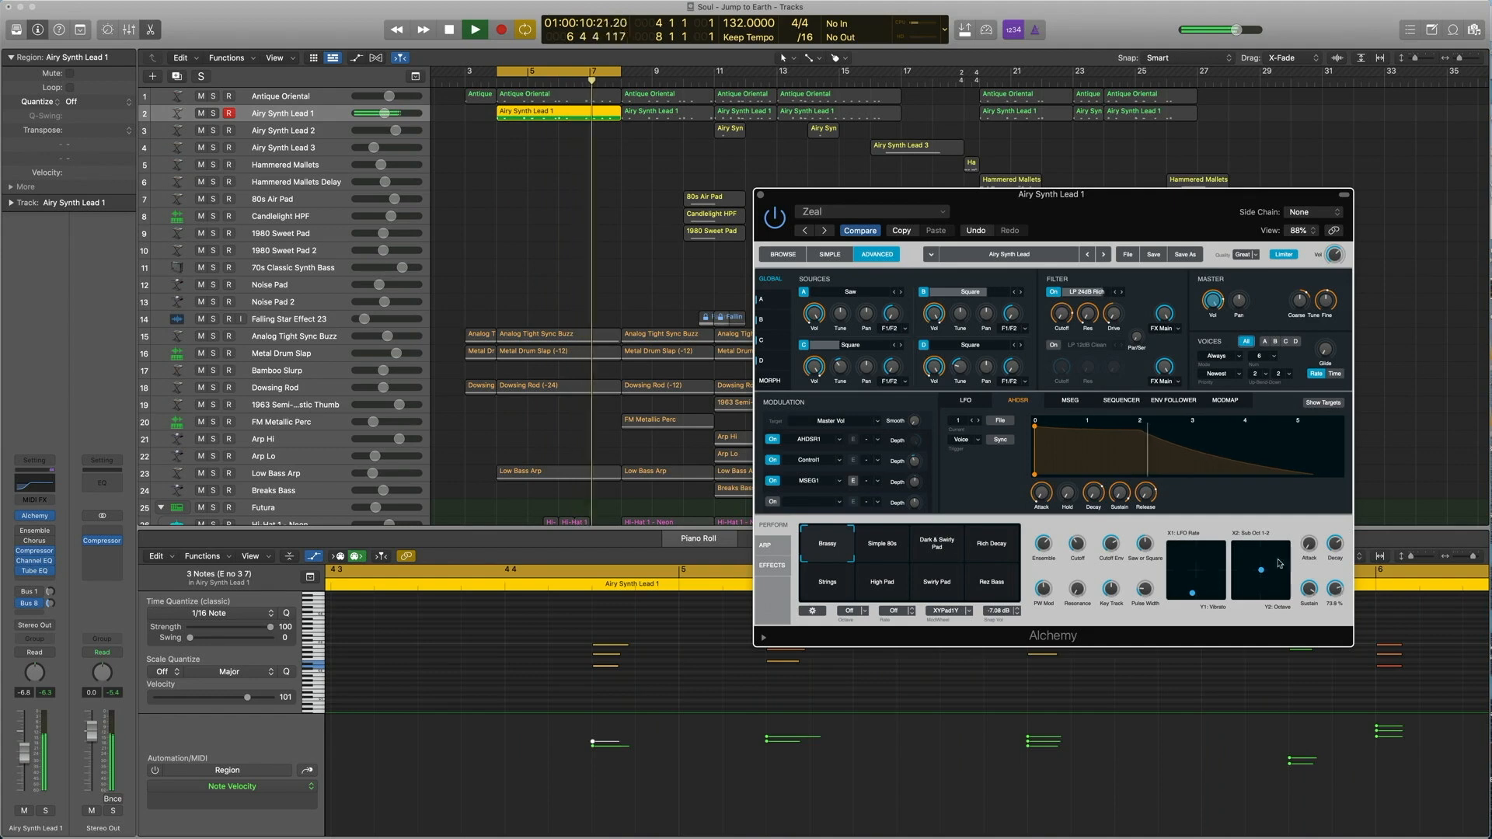
pyautogui.click(860, 231)
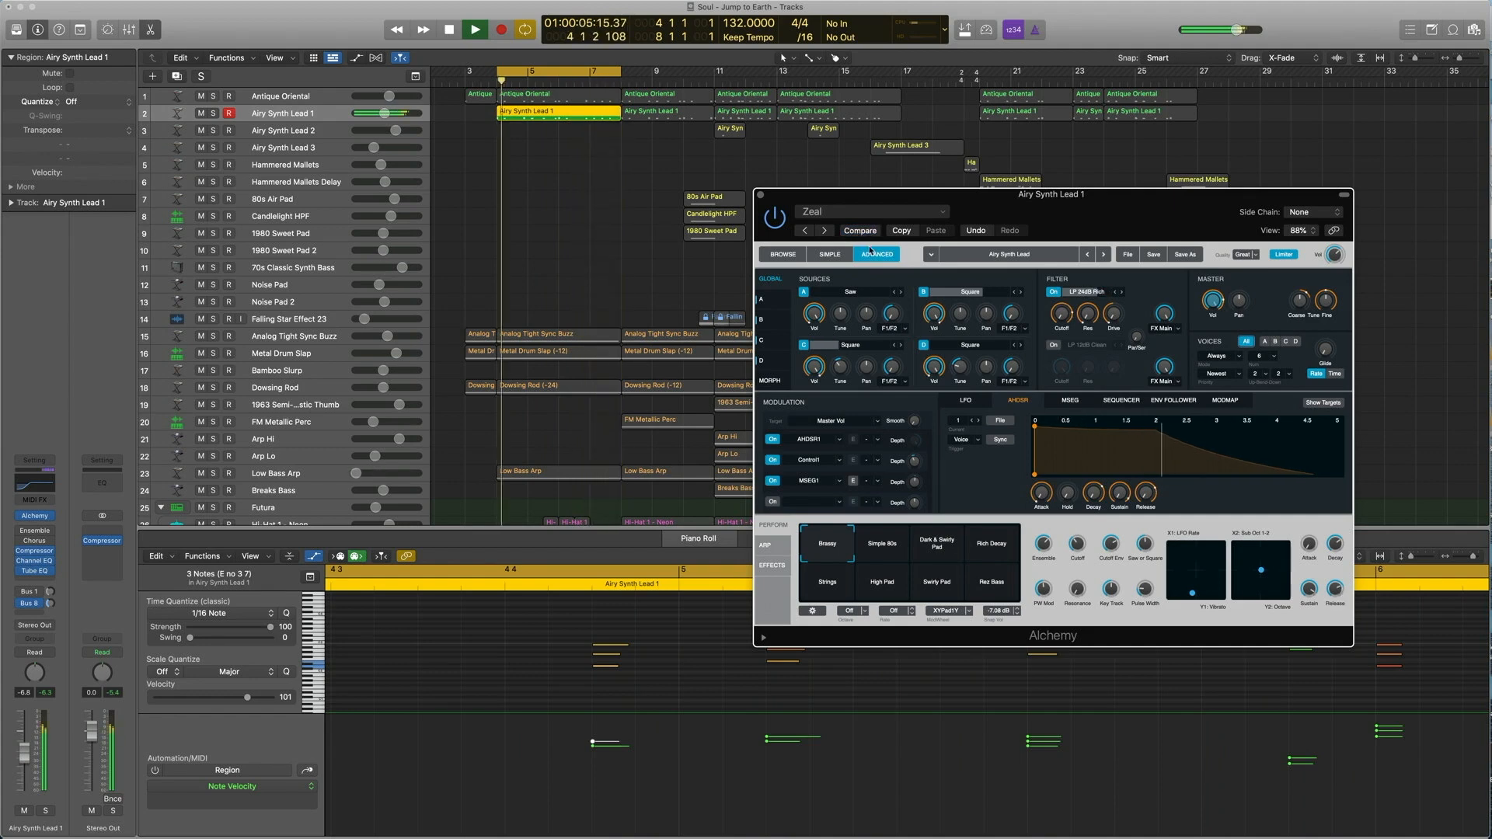
pyautogui.press('space')
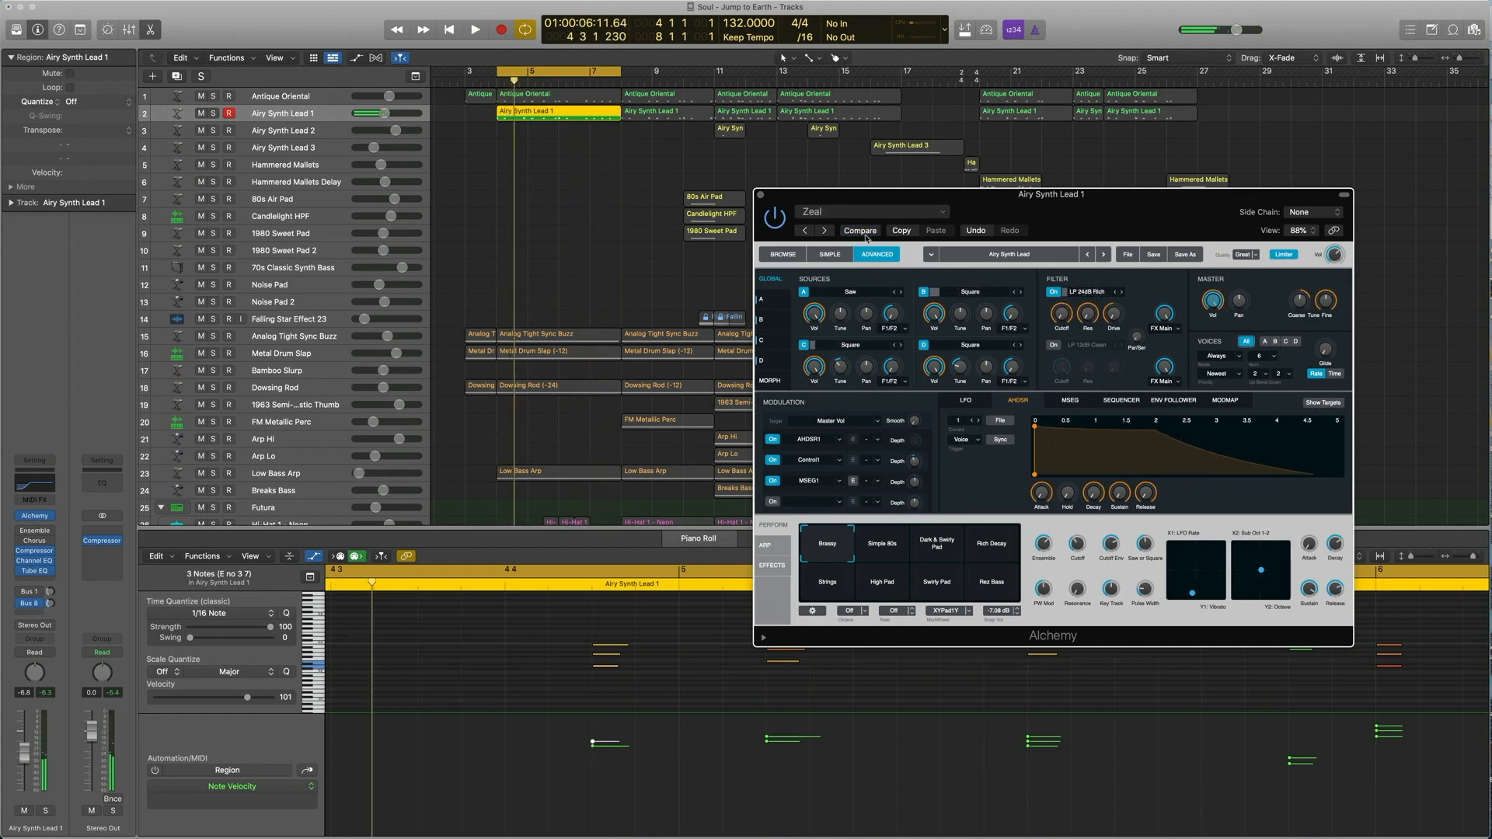
pyautogui.moveTo(1040, 491)
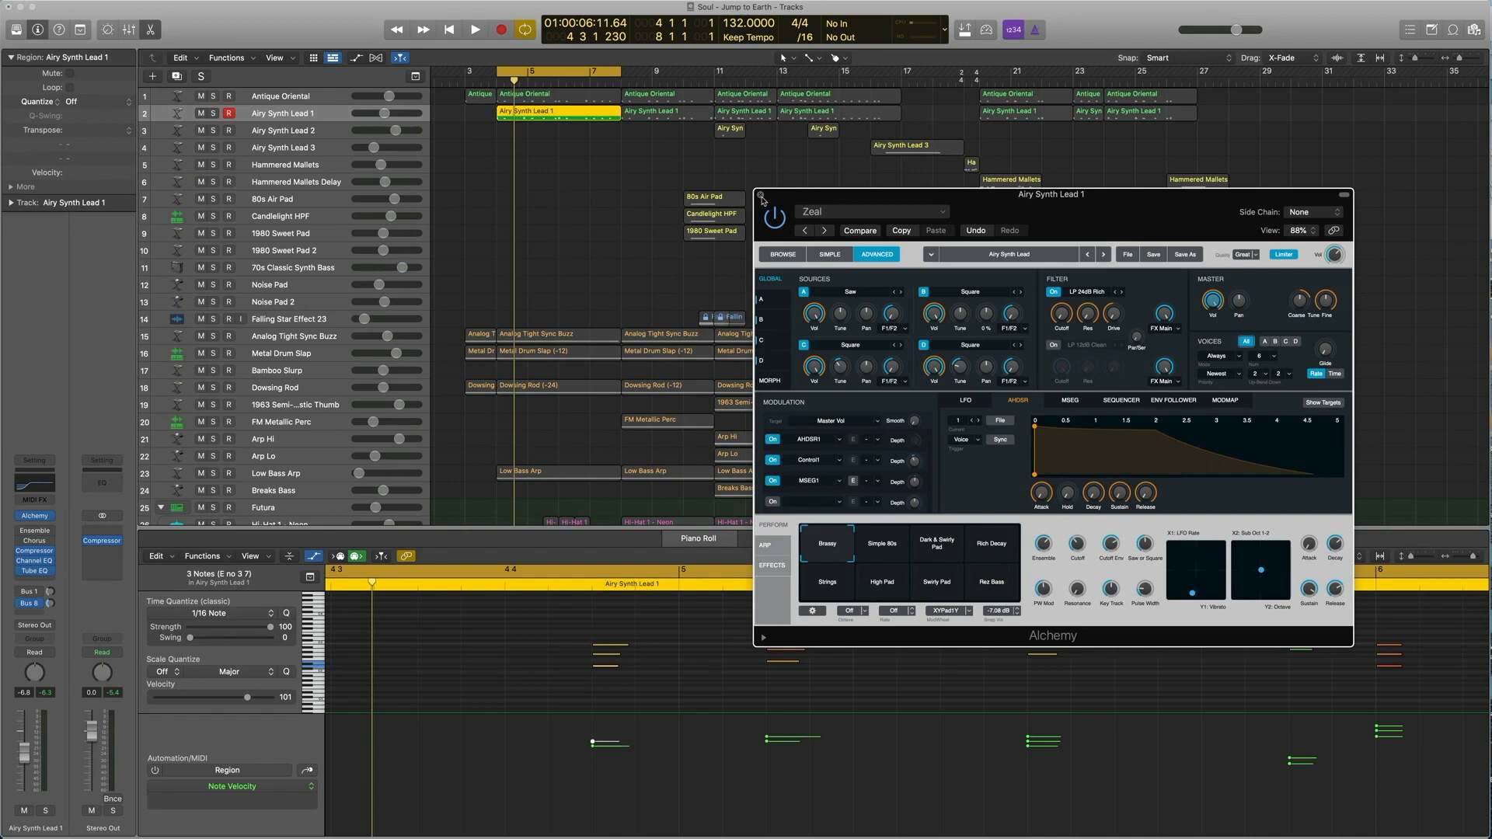
pyautogui.click(760, 196)
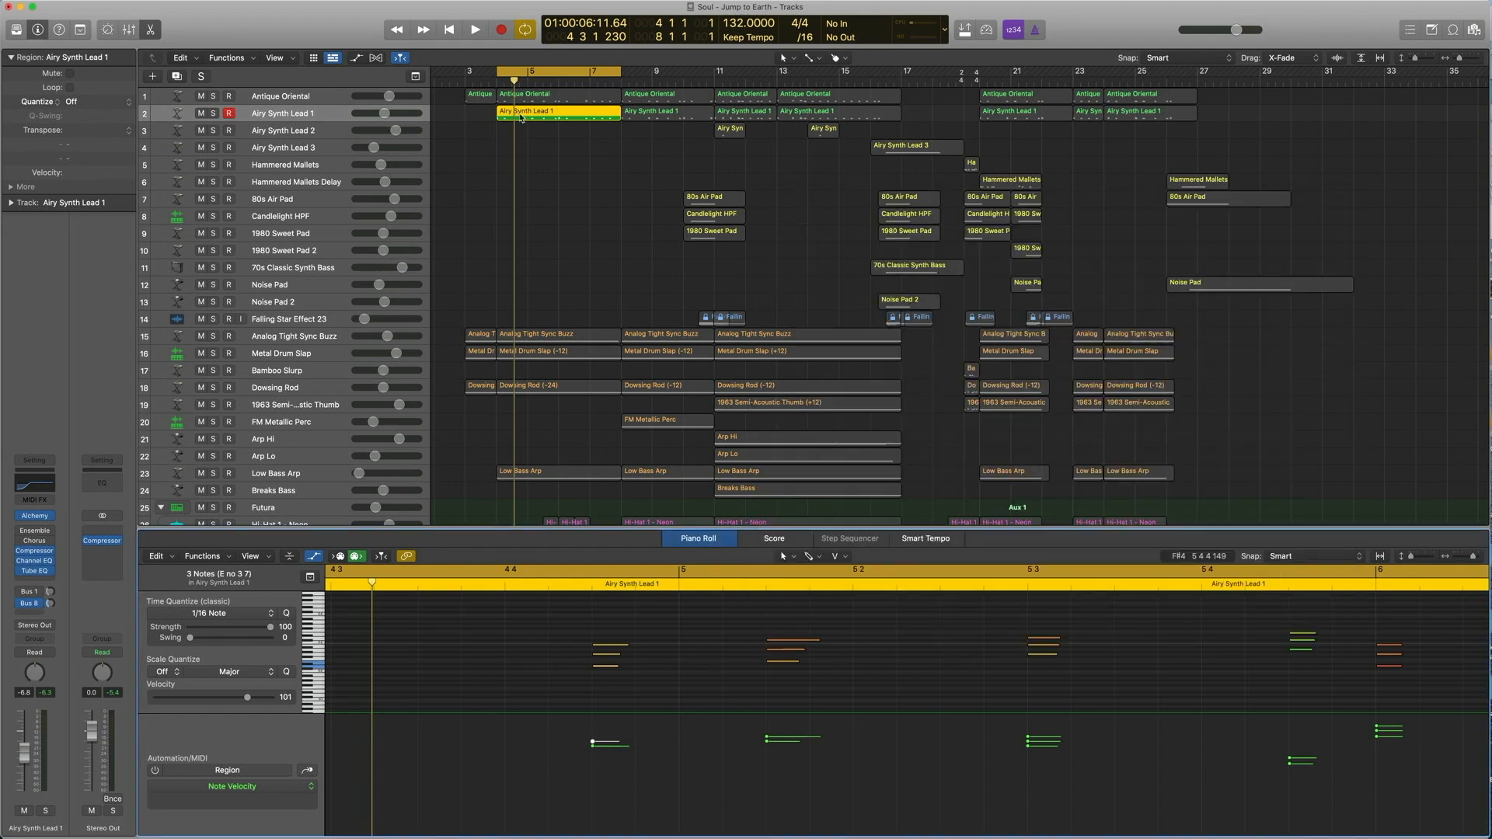
# Audition the soloed Antique Oriental region at bar 4 and open the Alchemy instrument on its track.
pyautogui.click(514, 98)
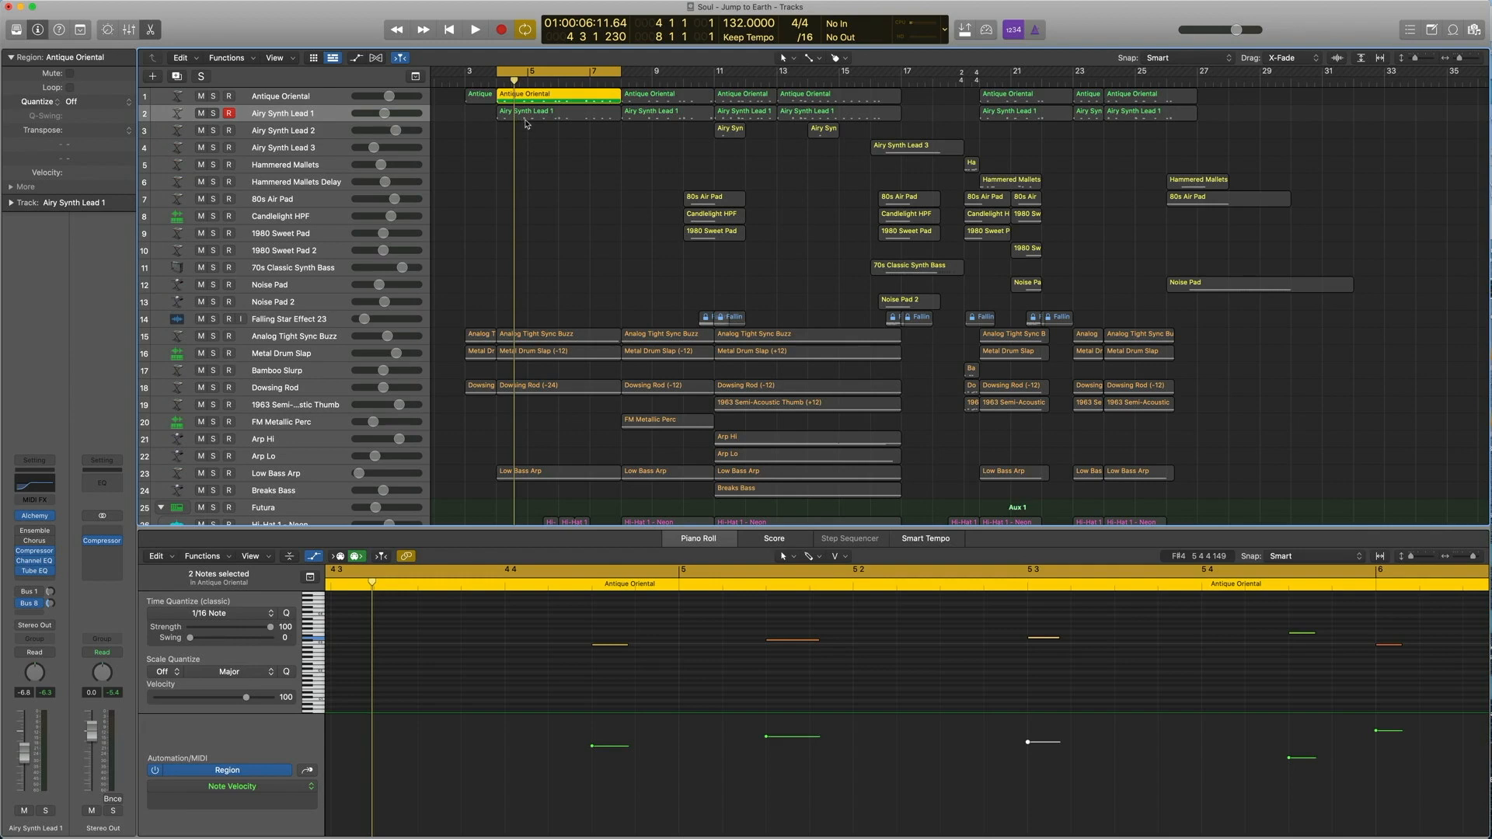
pyautogui.press('space')
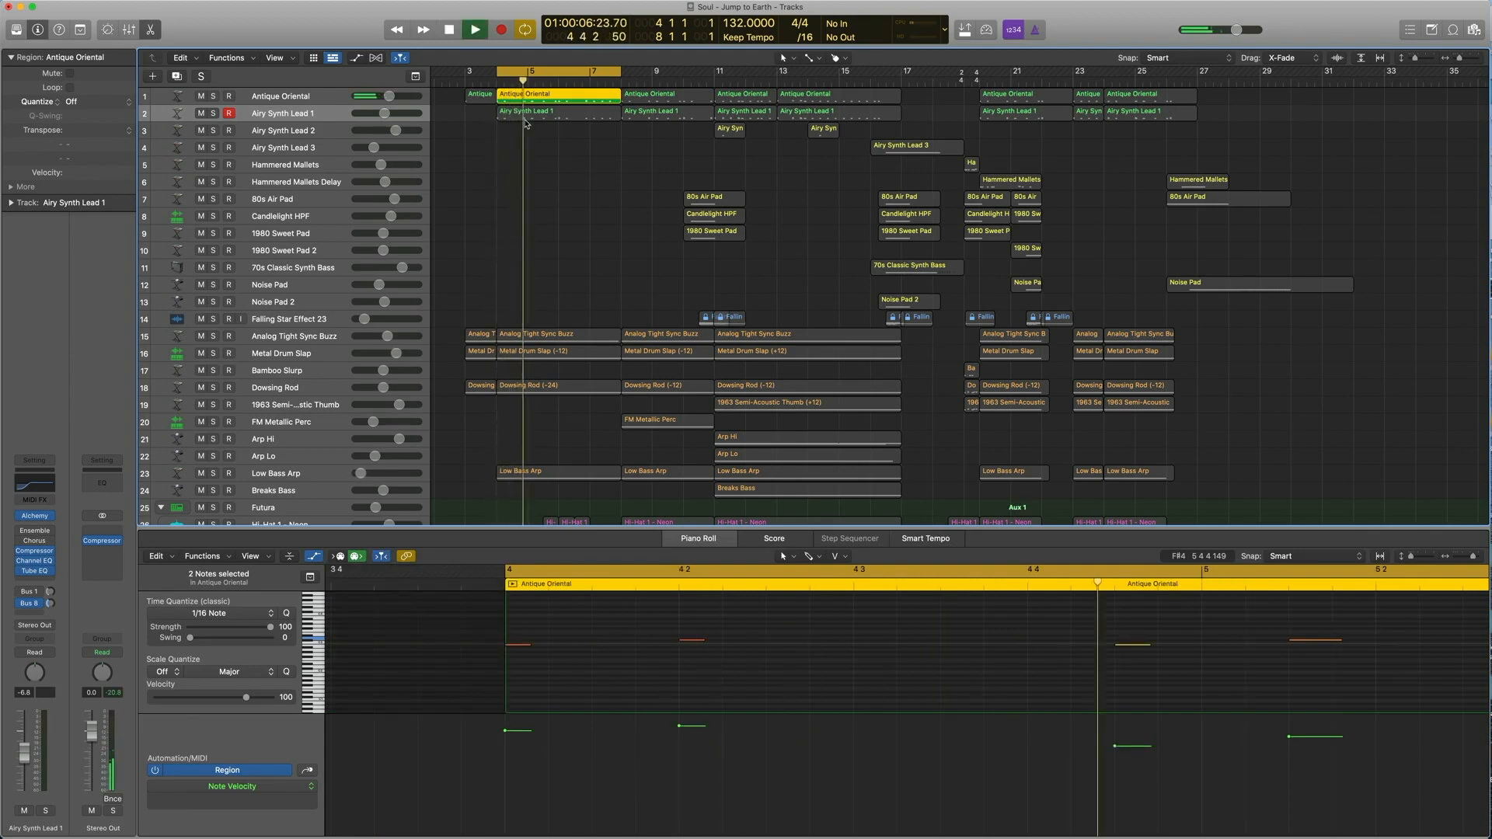
pyautogui.click(293, 98)
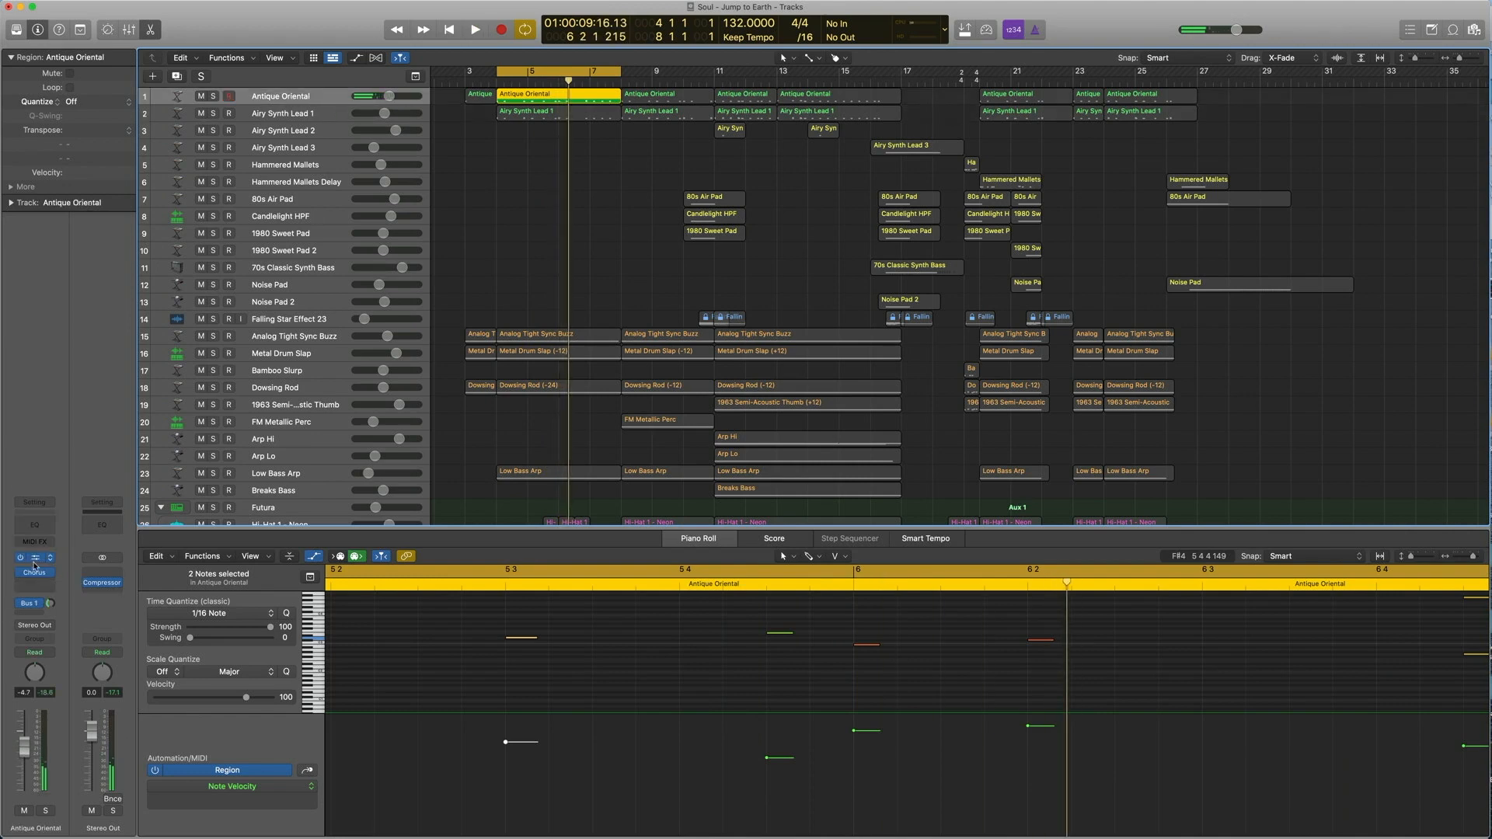
pyautogui.click(39, 559)
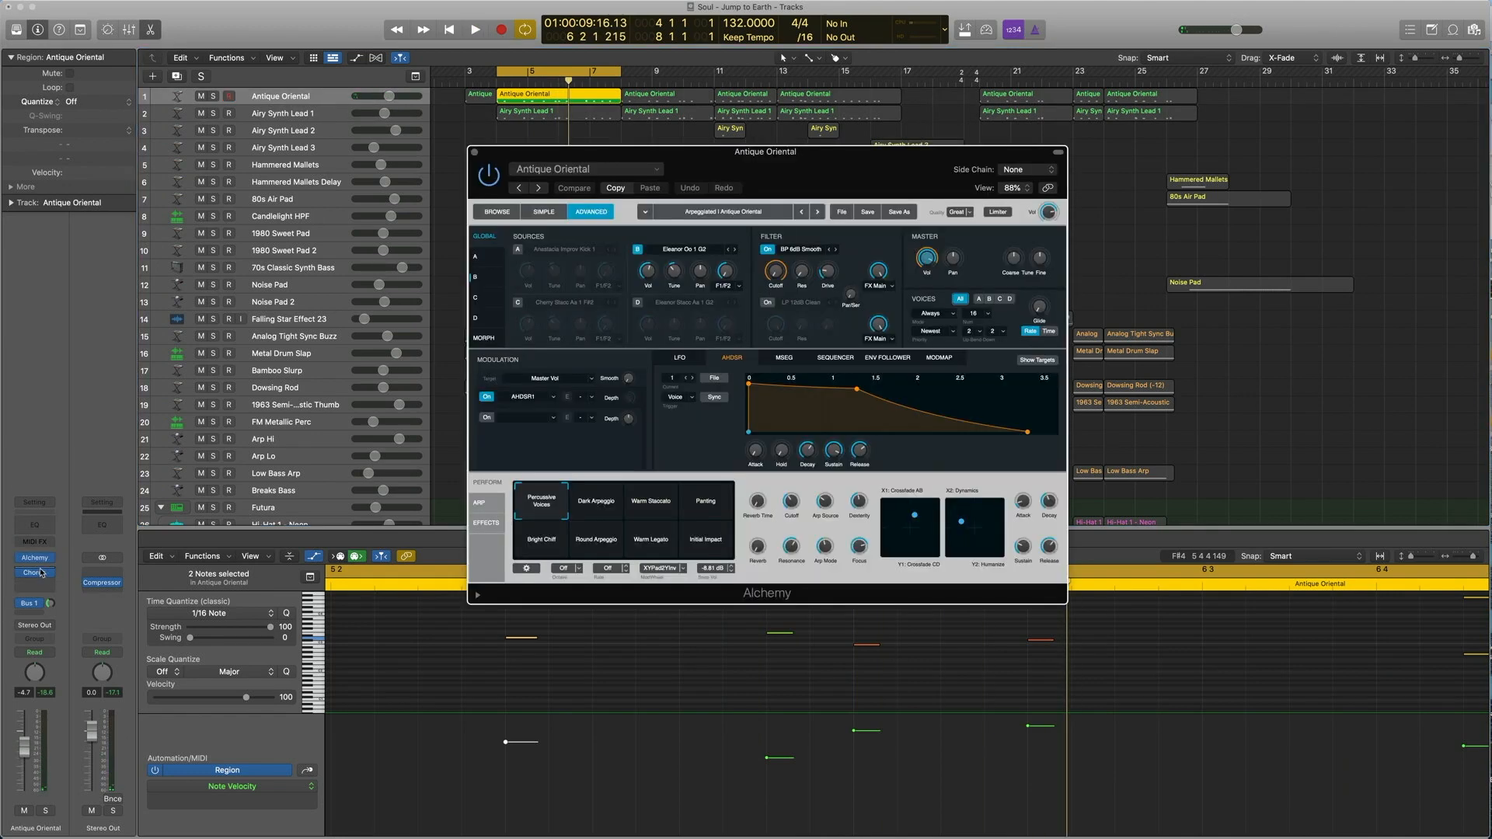
# View the Antique Oriental preset's place among Alchemy's Cinematic Arpeggiated presets, check the arpeggiator settings, and close Alchemy.
pyautogui.click(653, 169)
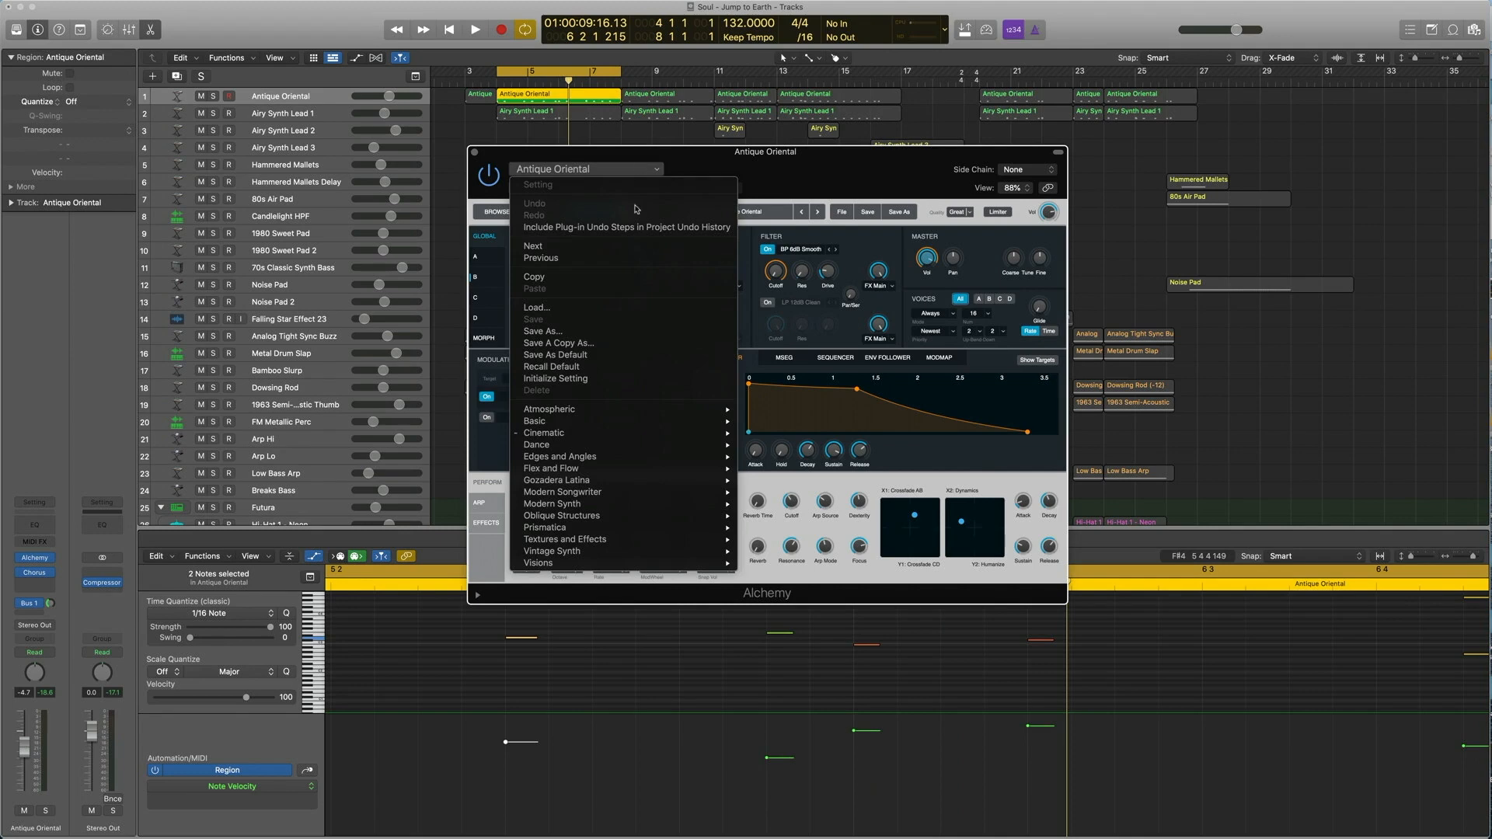
pyautogui.moveTo(660, 437)
pyautogui.moveTo(809, 441)
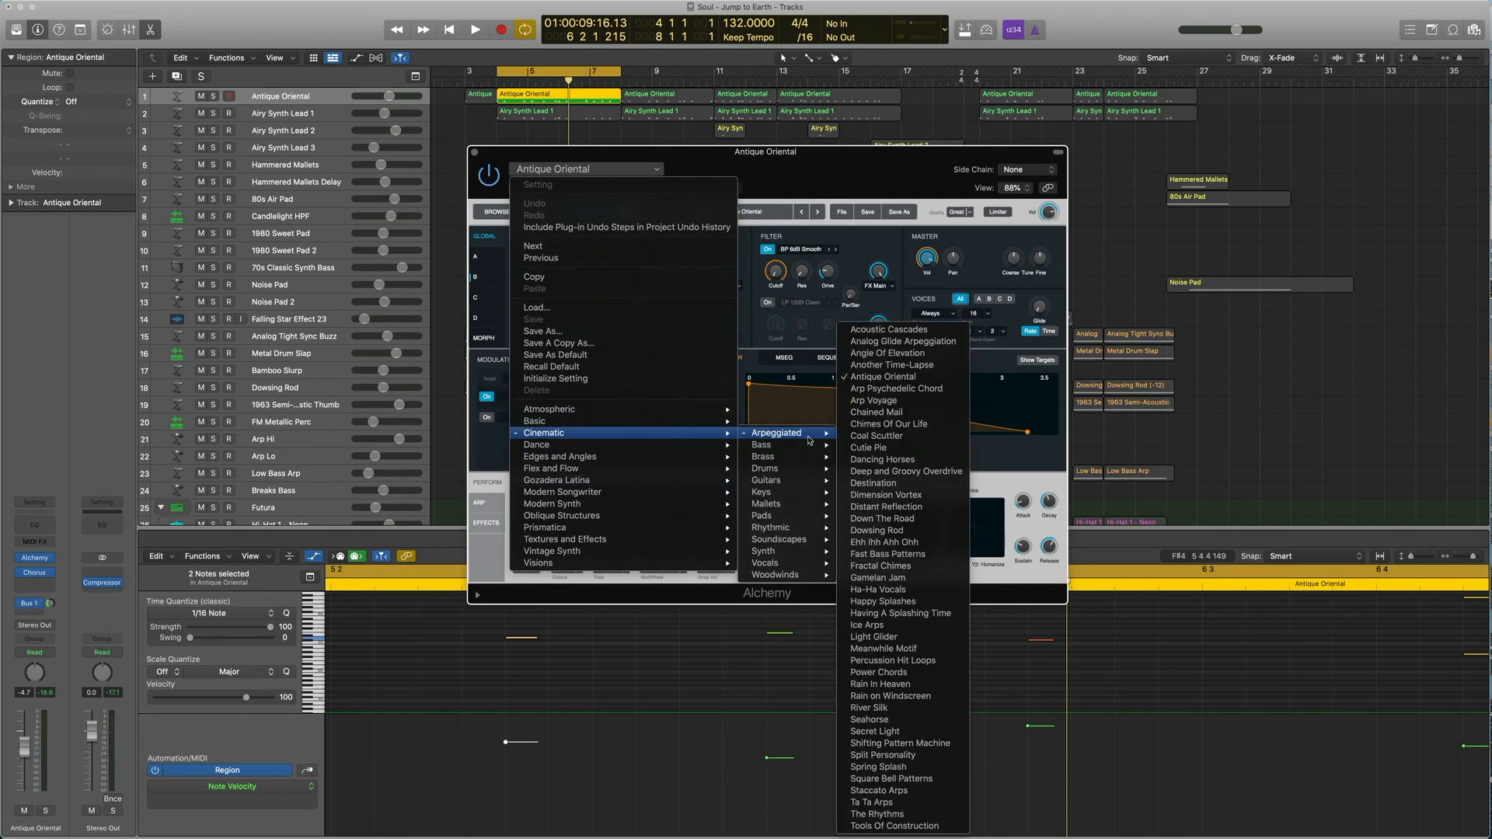
pyautogui.click(1004, 486)
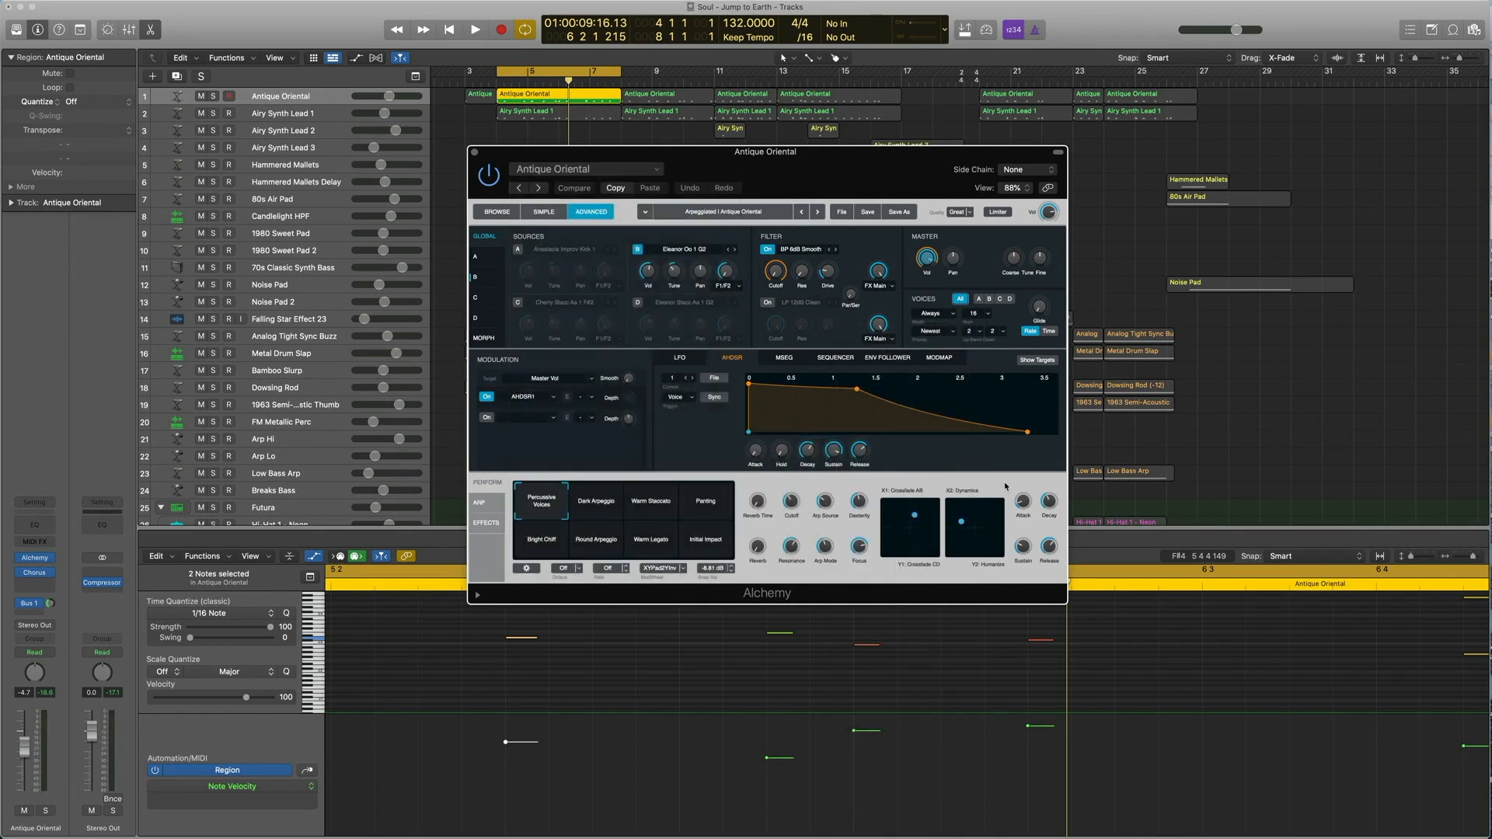
pyautogui.click(480, 509)
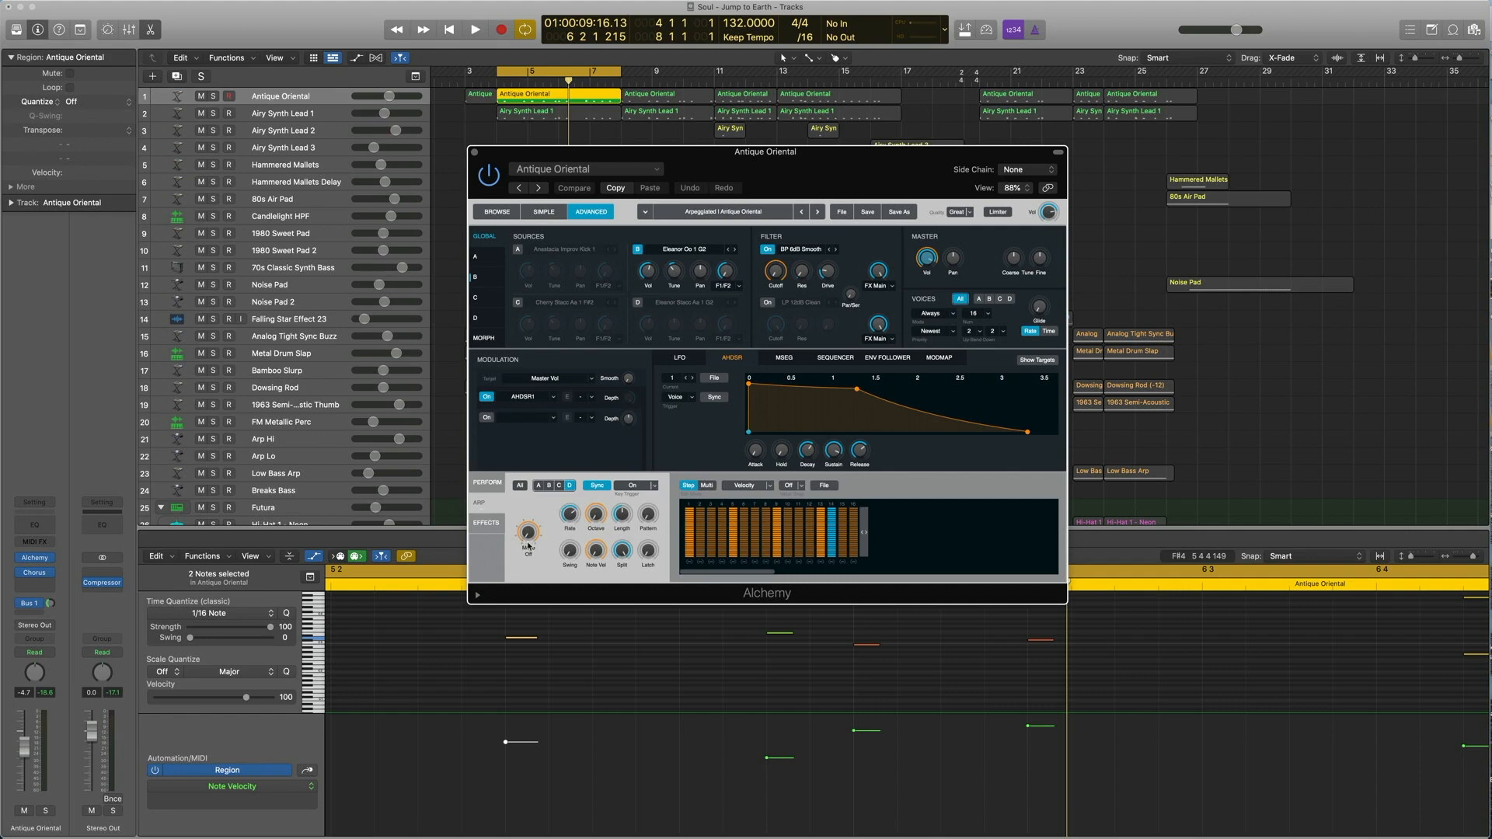
pyautogui.click(489, 484)
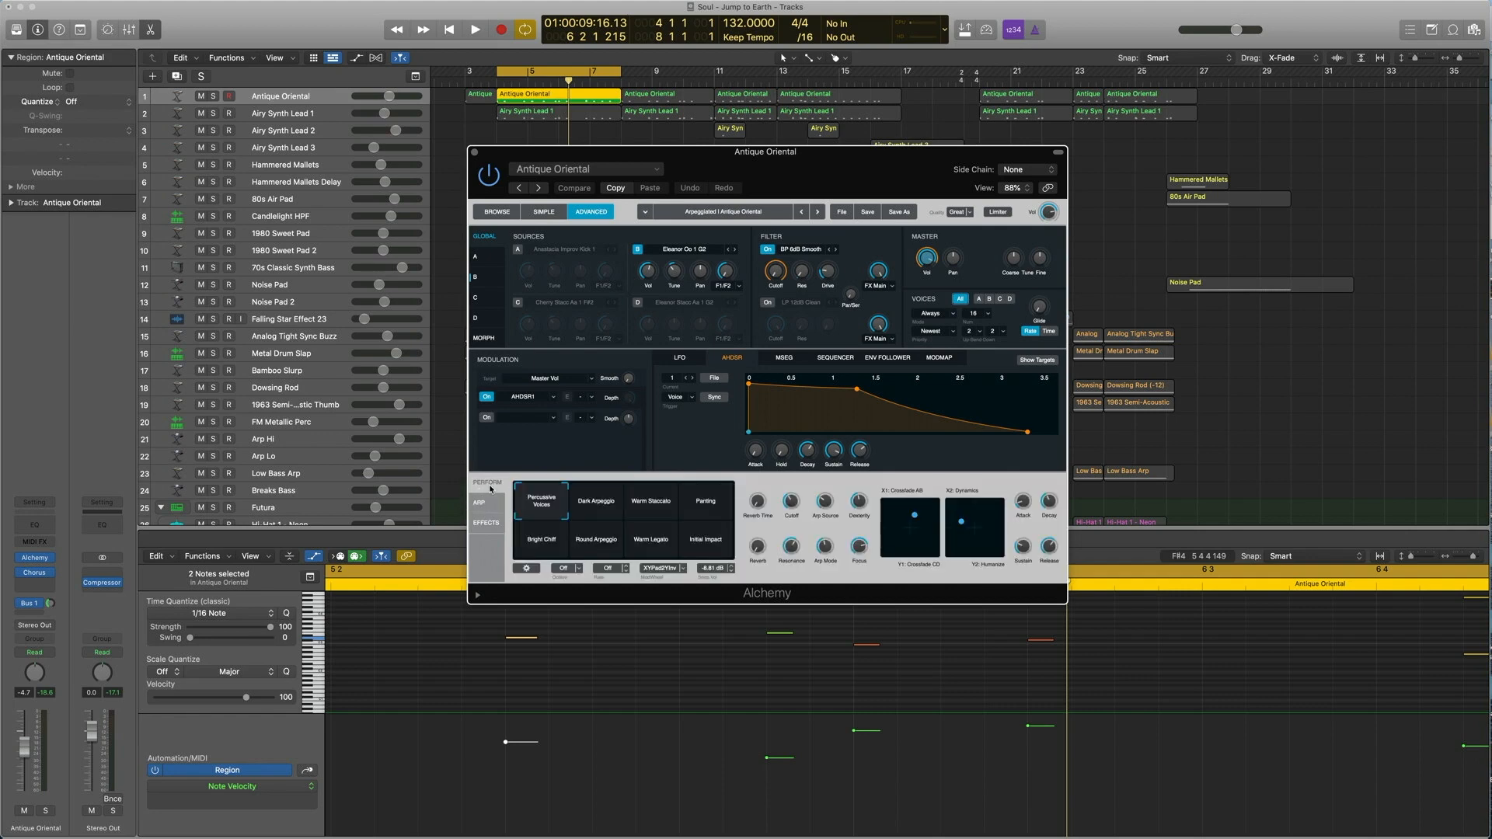
pyautogui.click(474, 154)
# Audition the Antique Oriental and Airy Synth Lead 1 regions at bar 4 together, and compare their notes in the Piano Roll.
pyautogui.keyDown('shift'); pyautogui.click(528, 107); pyautogui.keyUp('shift')
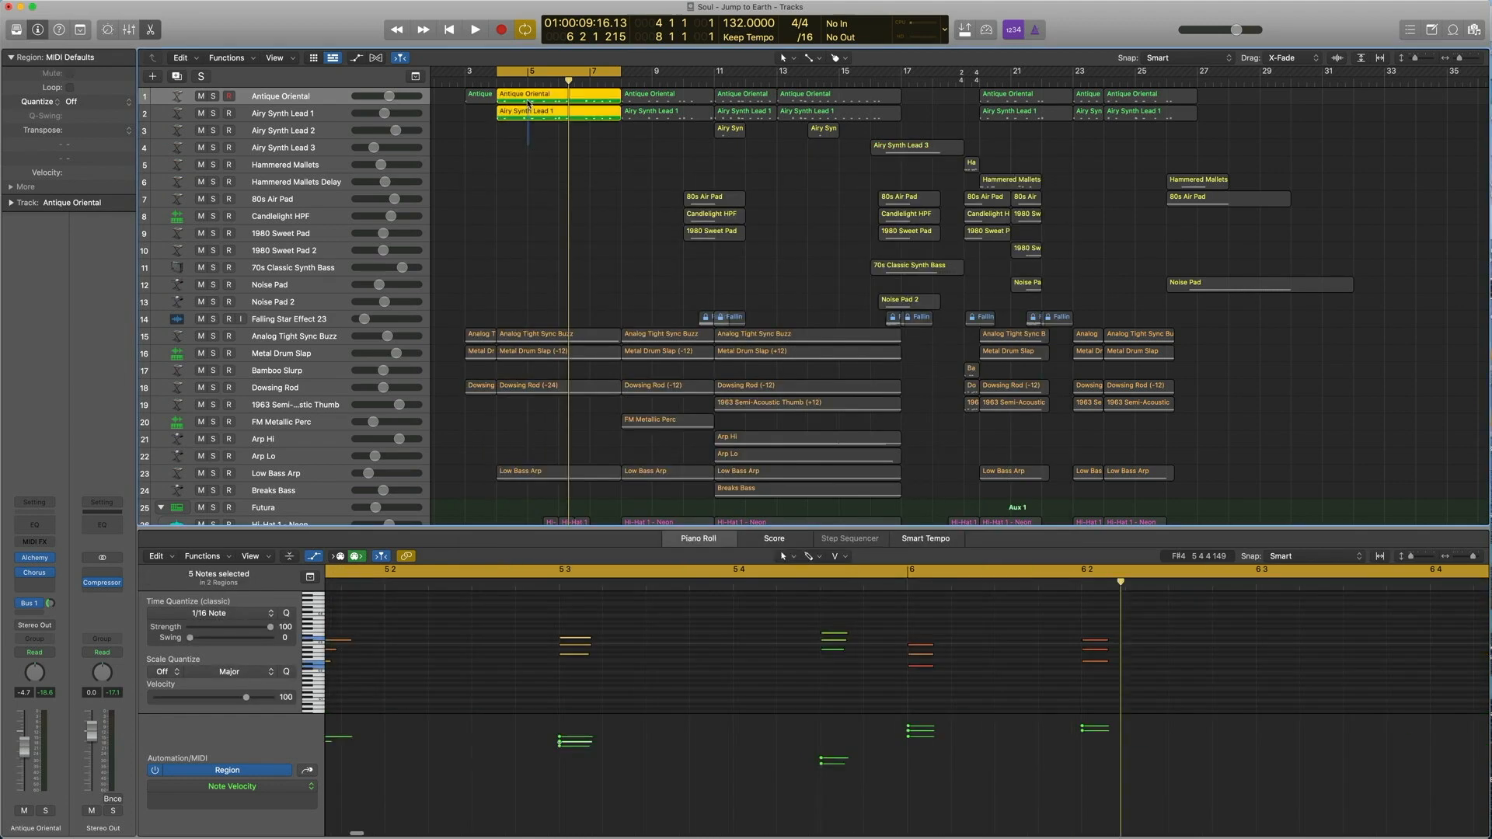
pyautogui.press('space')
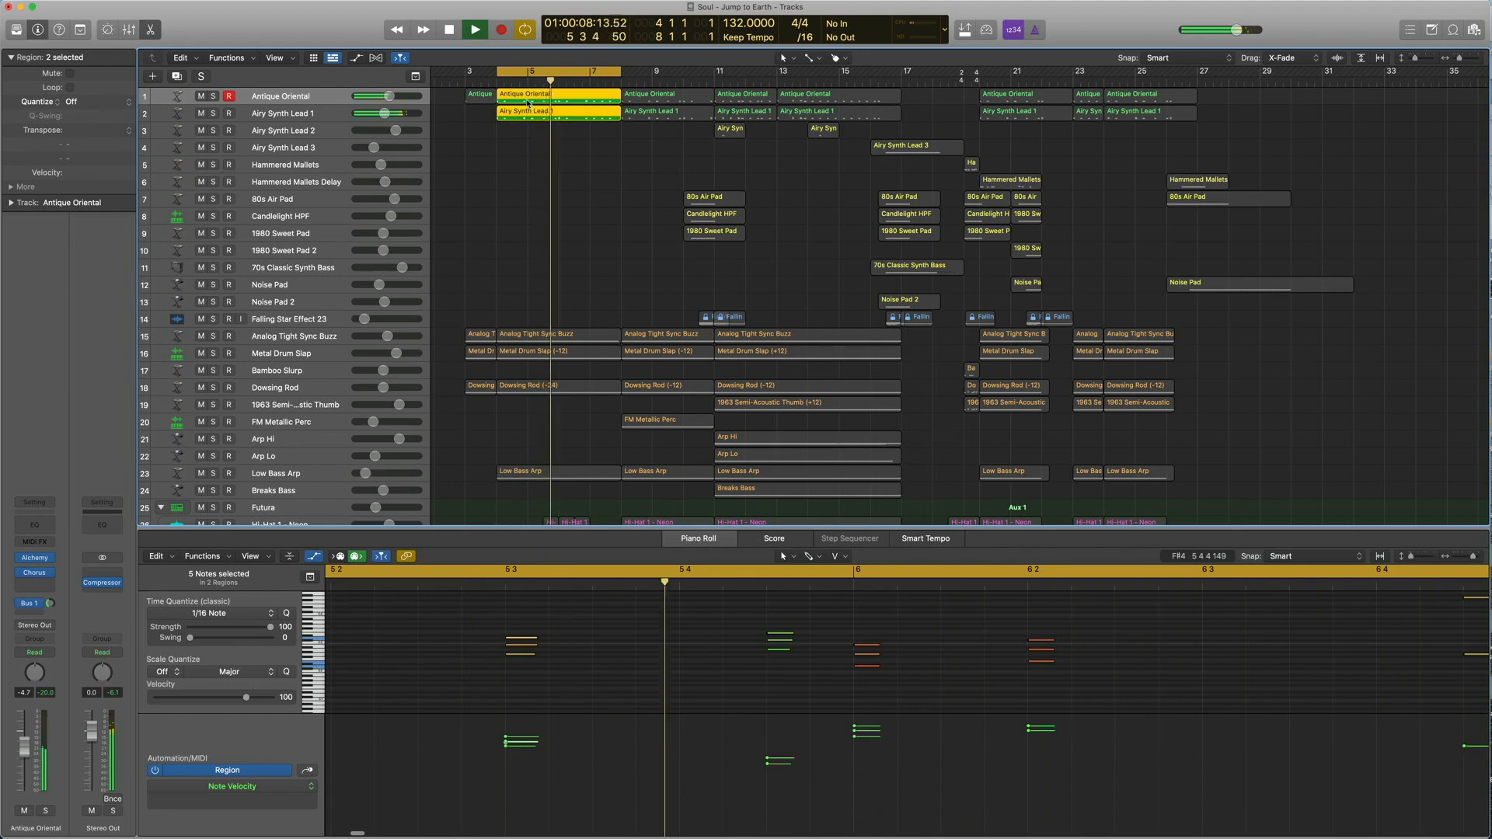
pyautogui.moveTo(519, 152); pyautogui.dragTo(521, 99)
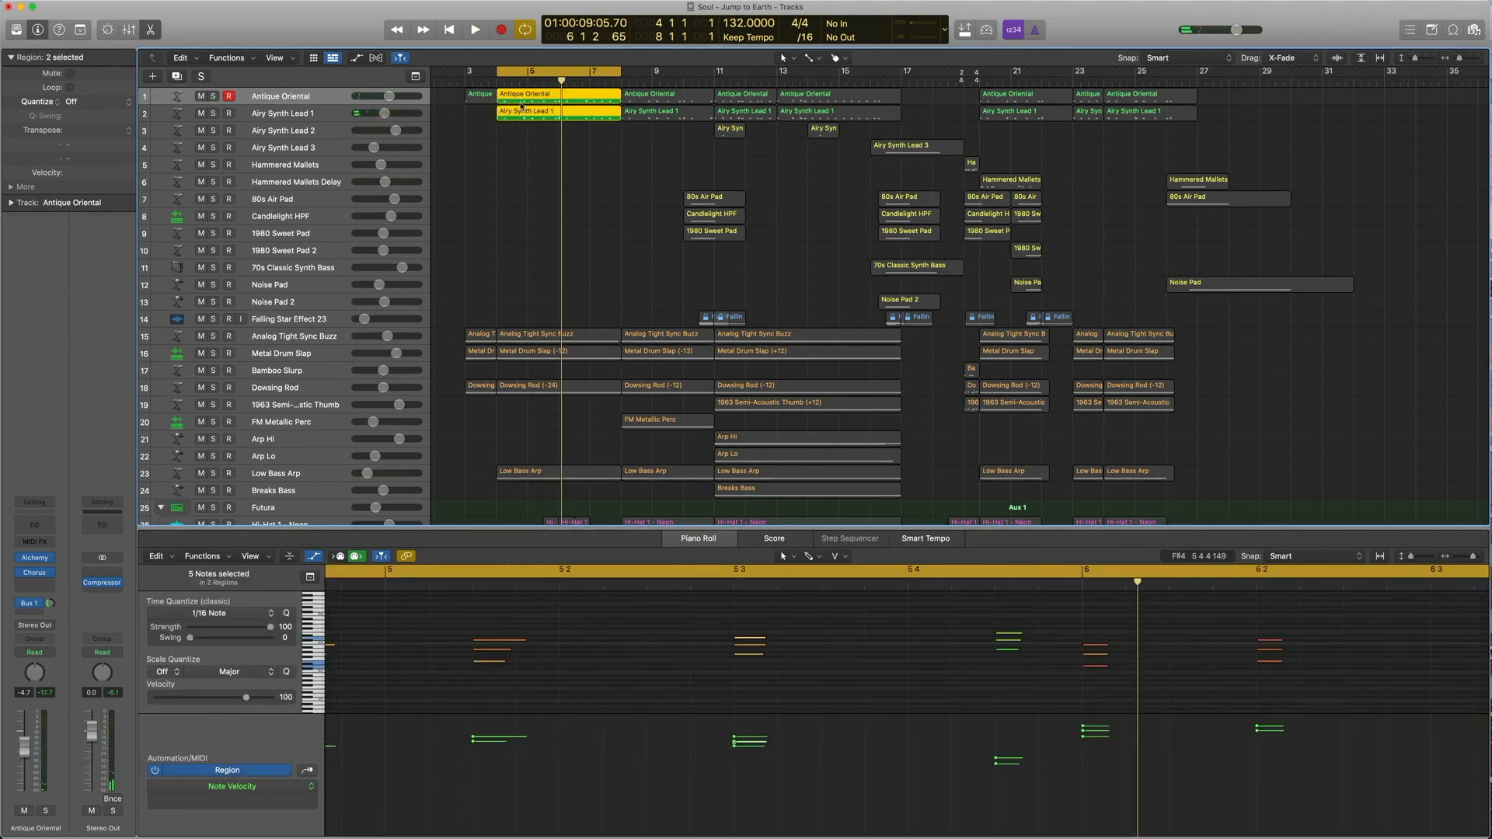
pyautogui.click(523, 117)
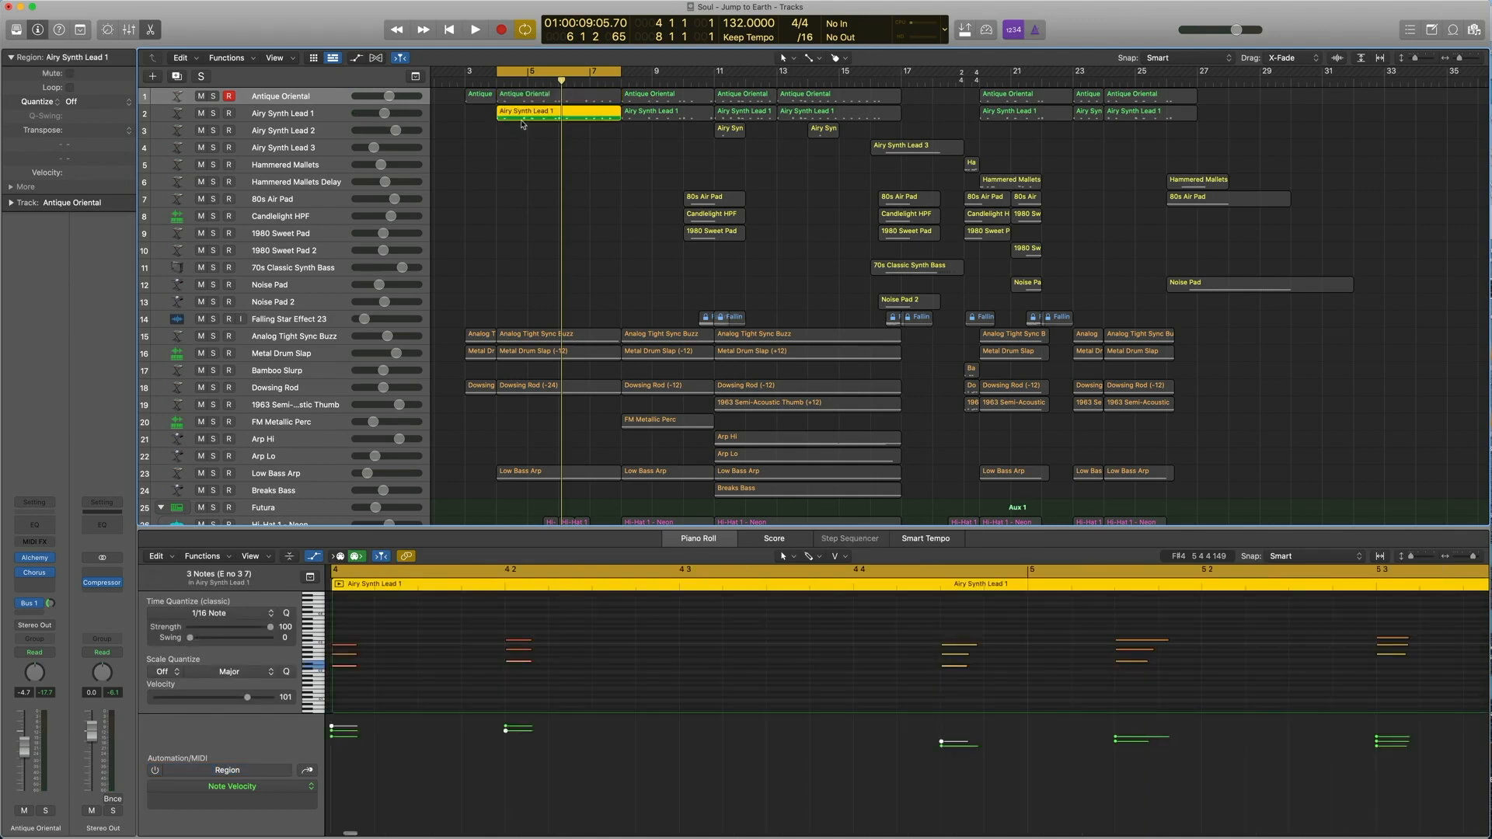
pyautogui.click(529, 97)
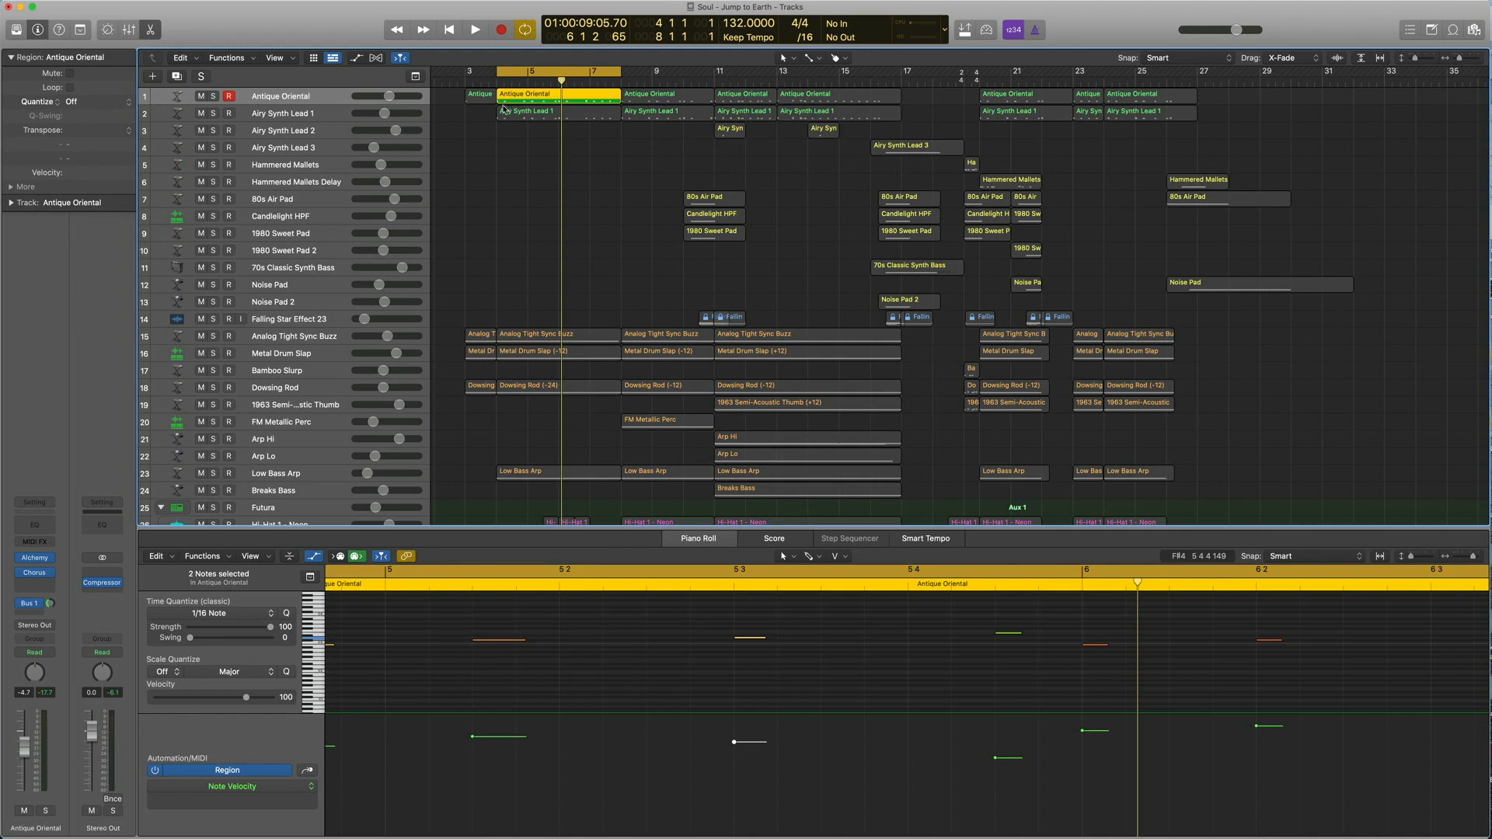
pyautogui.keyDown('shift'); pyautogui.click(513, 110); pyautogui.keyUp('shift')
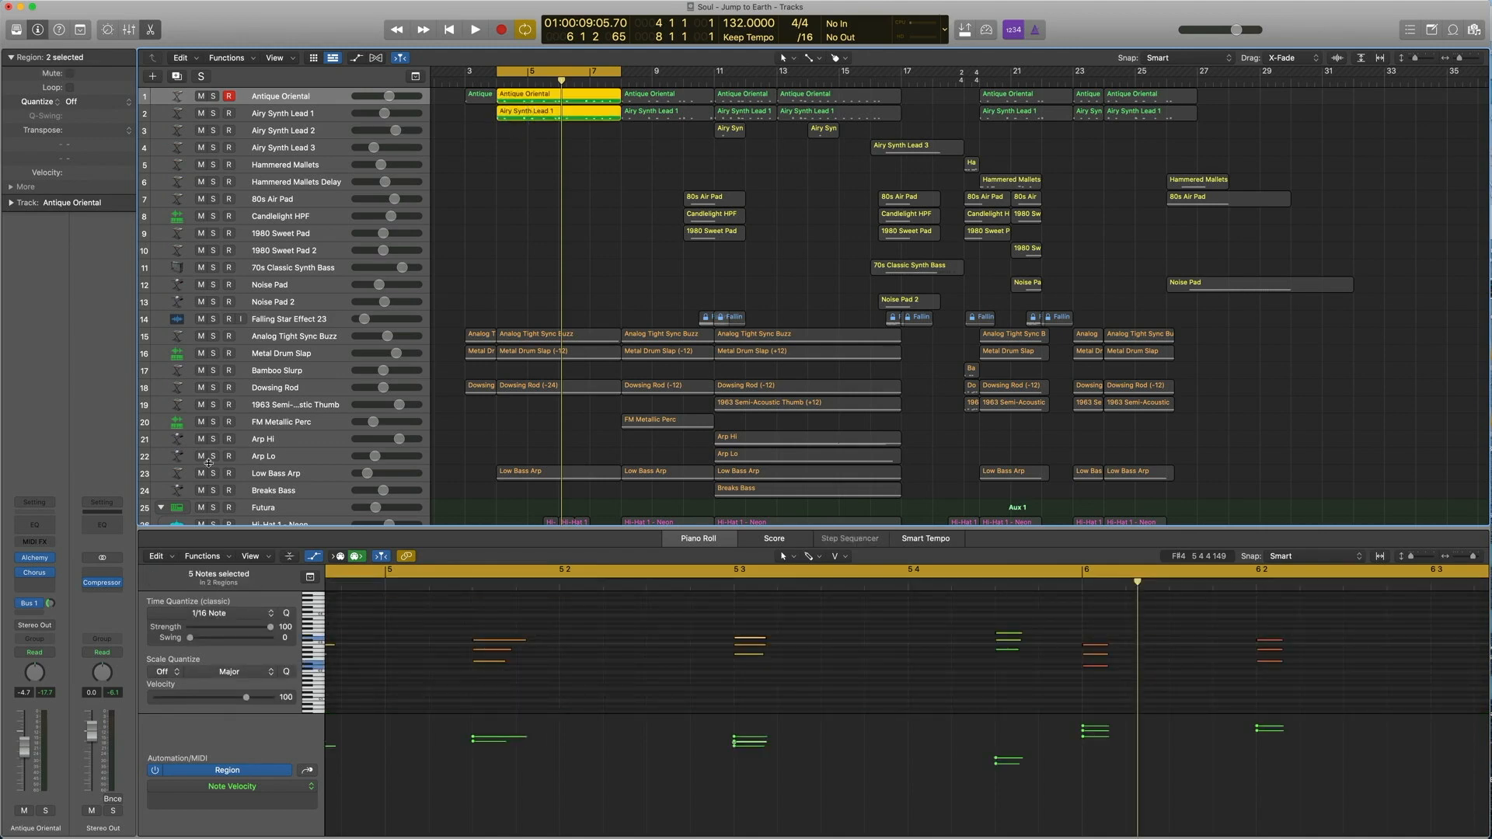
# Open the Chorus effect on the Antique Oriental track and view its stereo version among the Modulation plug-ins.
pyautogui.click(314, 95)
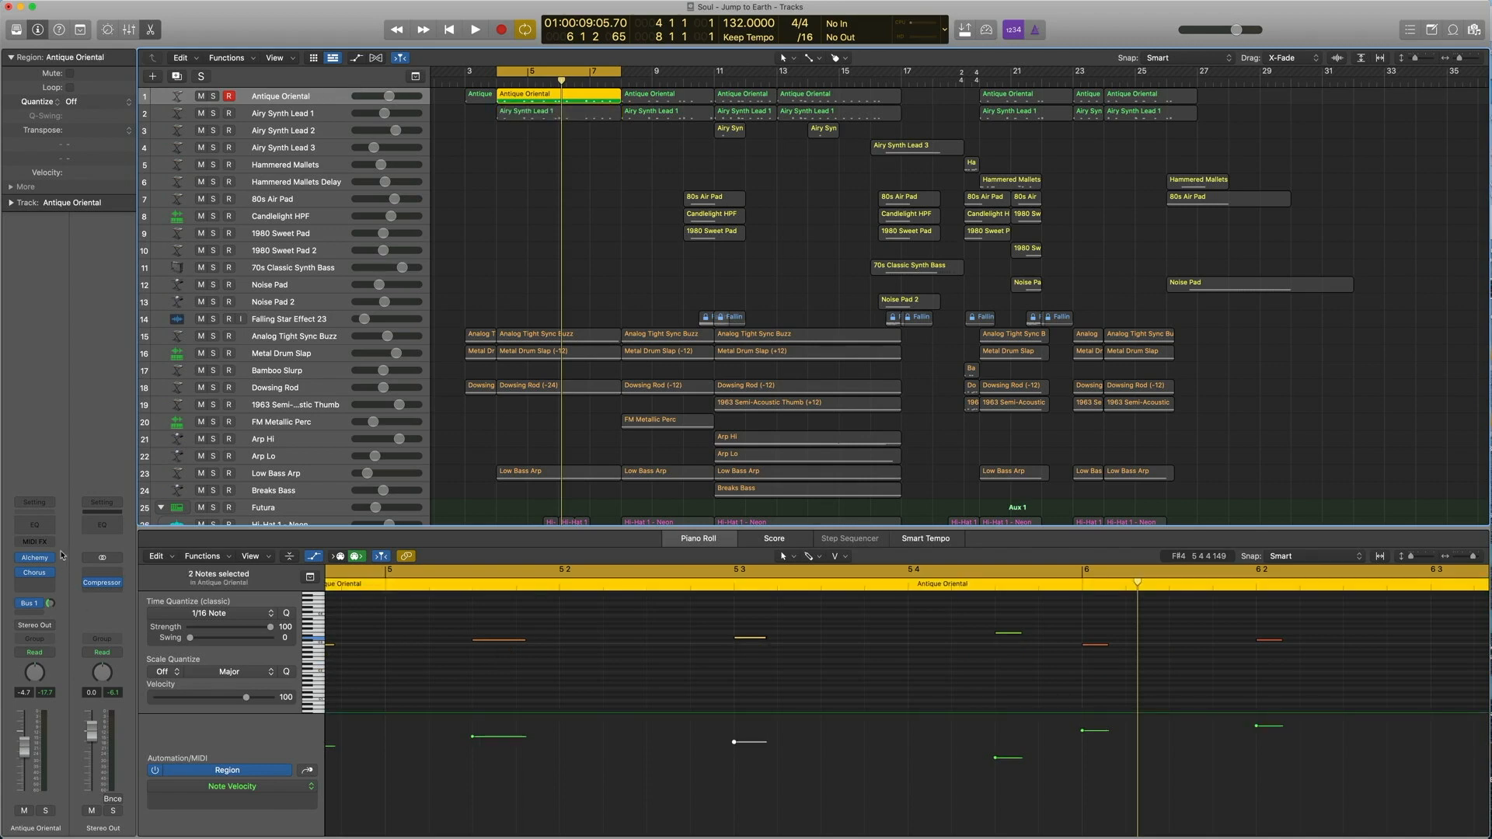
pyautogui.click(34, 572)
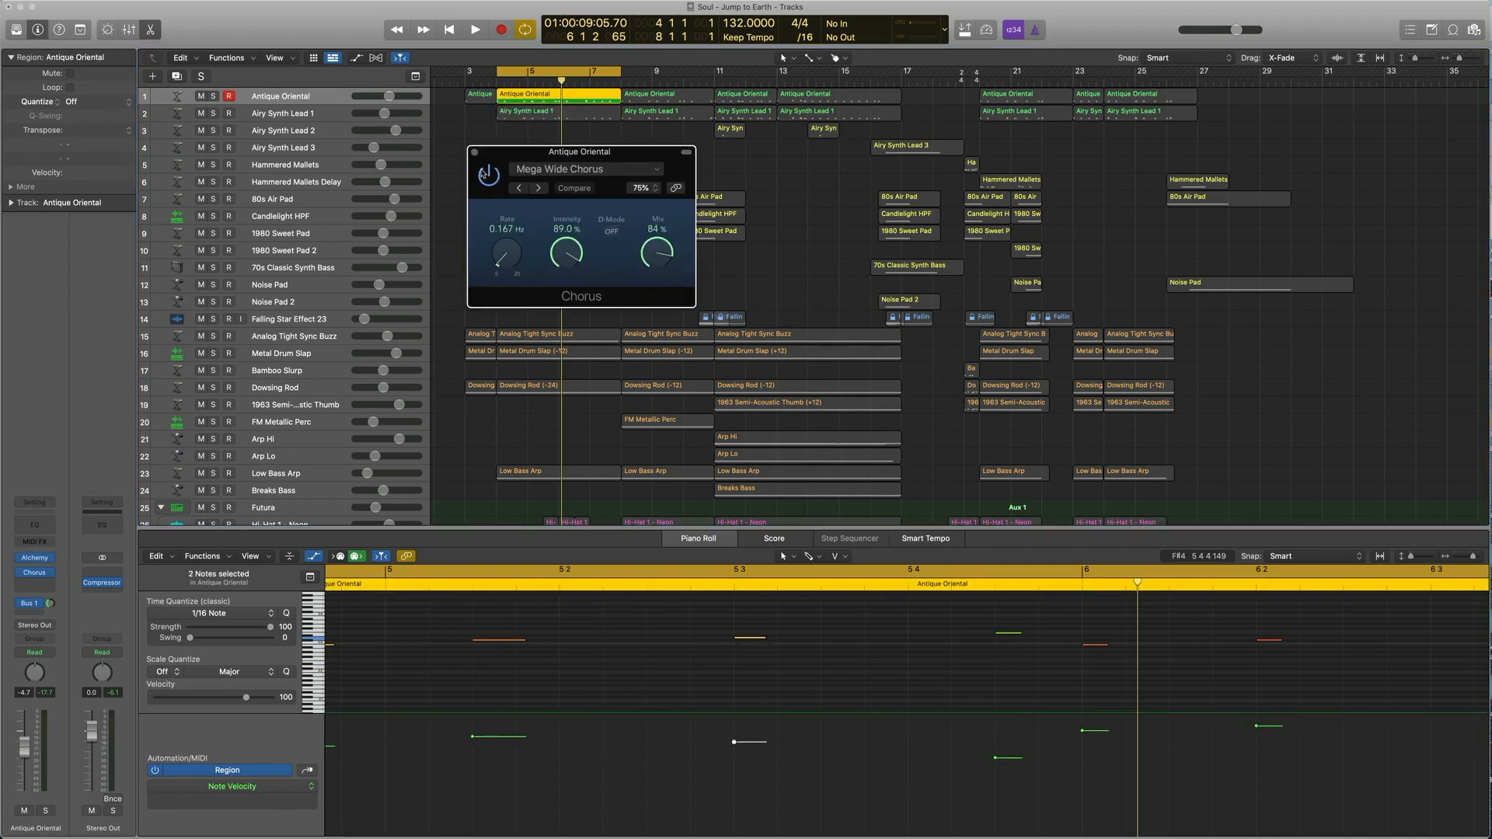
pyautogui.moveTo(516, 161); pyautogui.dragTo(651, 224)
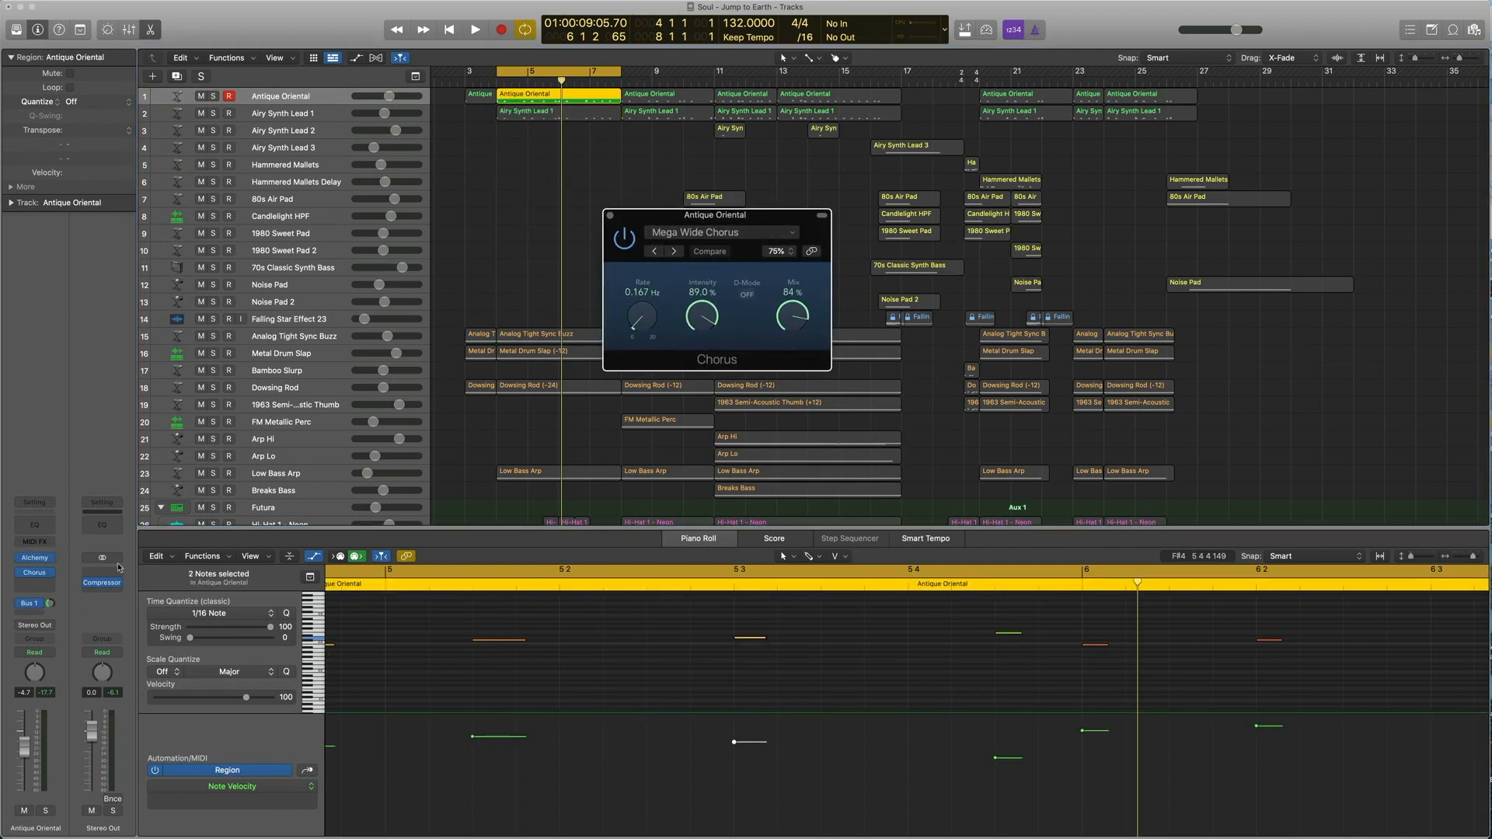
pyautogui.click(51, 577)
pyautogui.moveTo(85, 756)
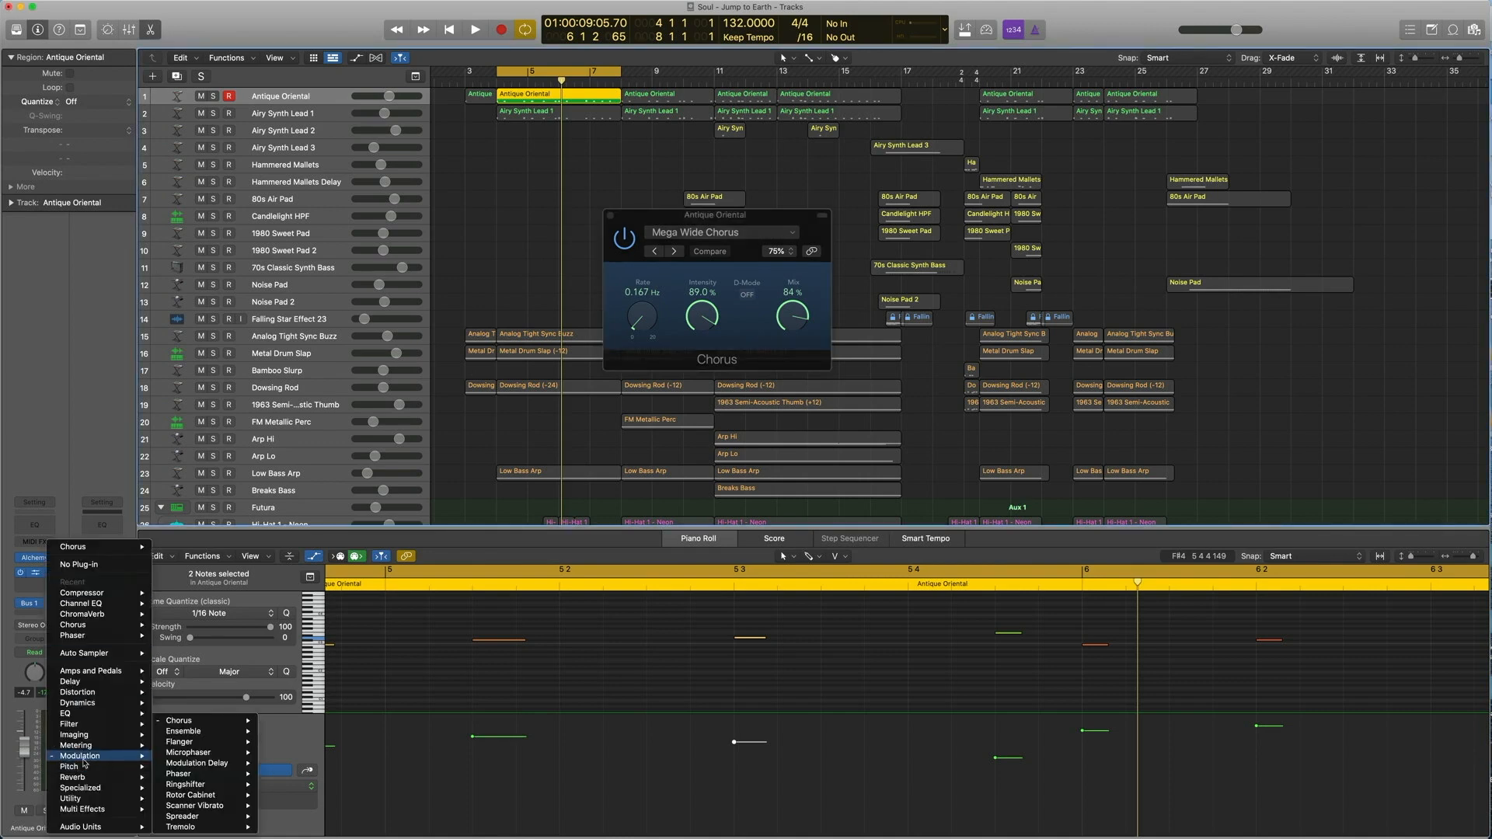
pyautogui.moveTo(201, 724)
pyautogui.click(284, 721)
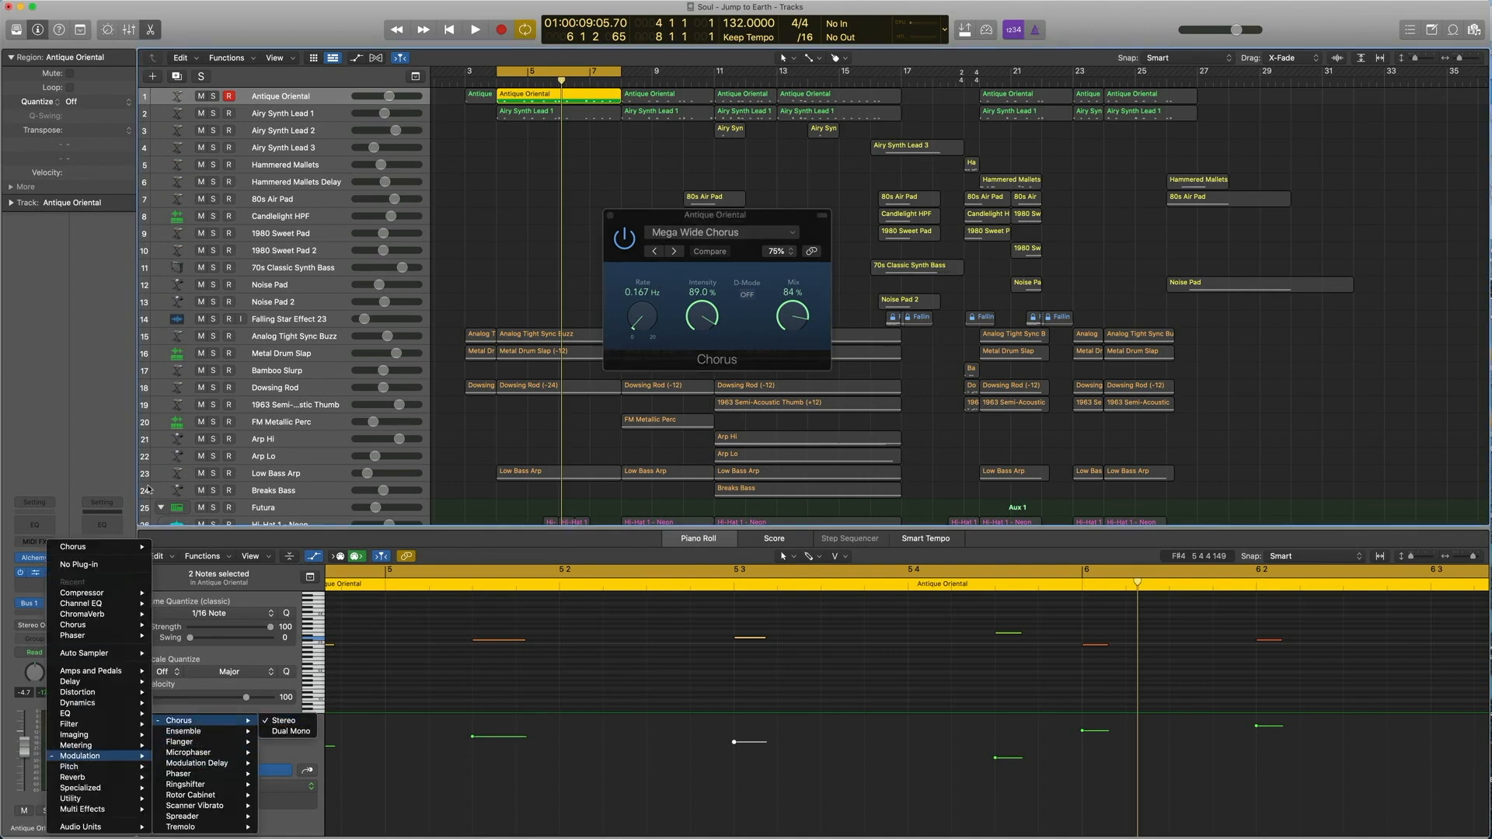
# View the Chorus preset list containing Mega Wide Chorus, keep the current preset, and close the plug-in.
pyautogui.click(753, 234)
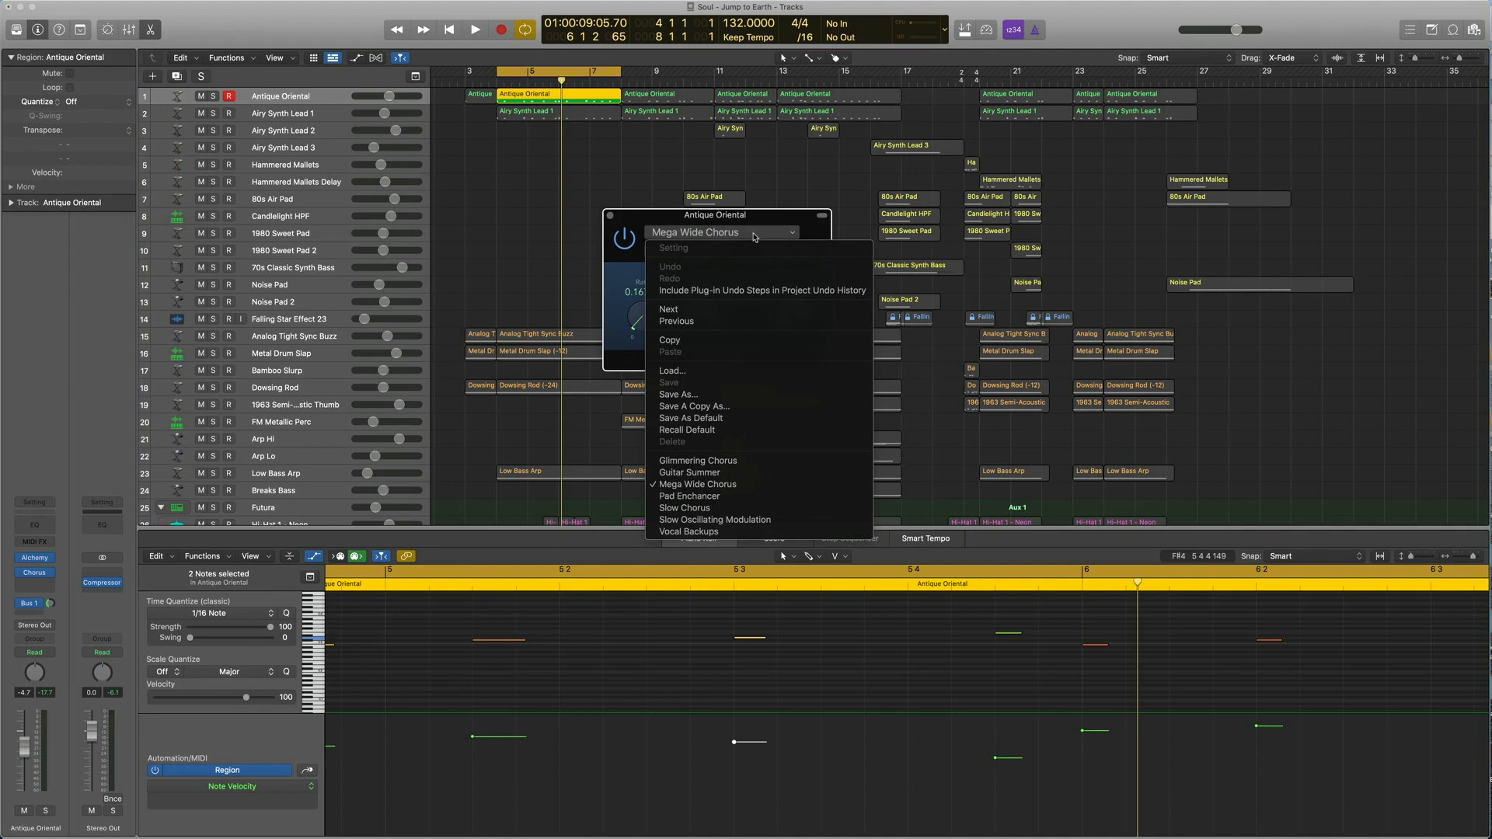
pyautogui.click(619, 220)
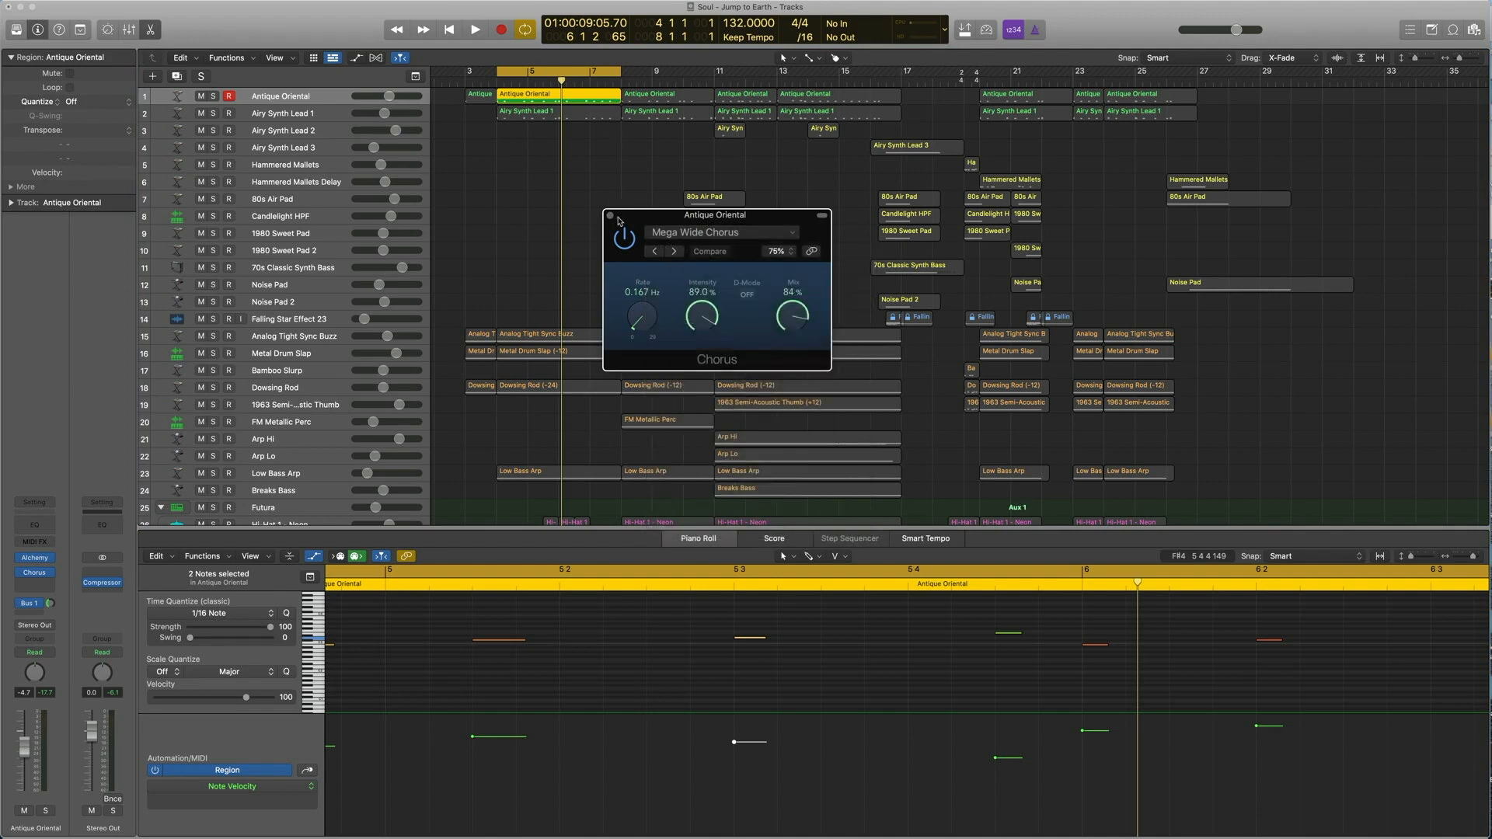
pyautogui.click(610, 216)
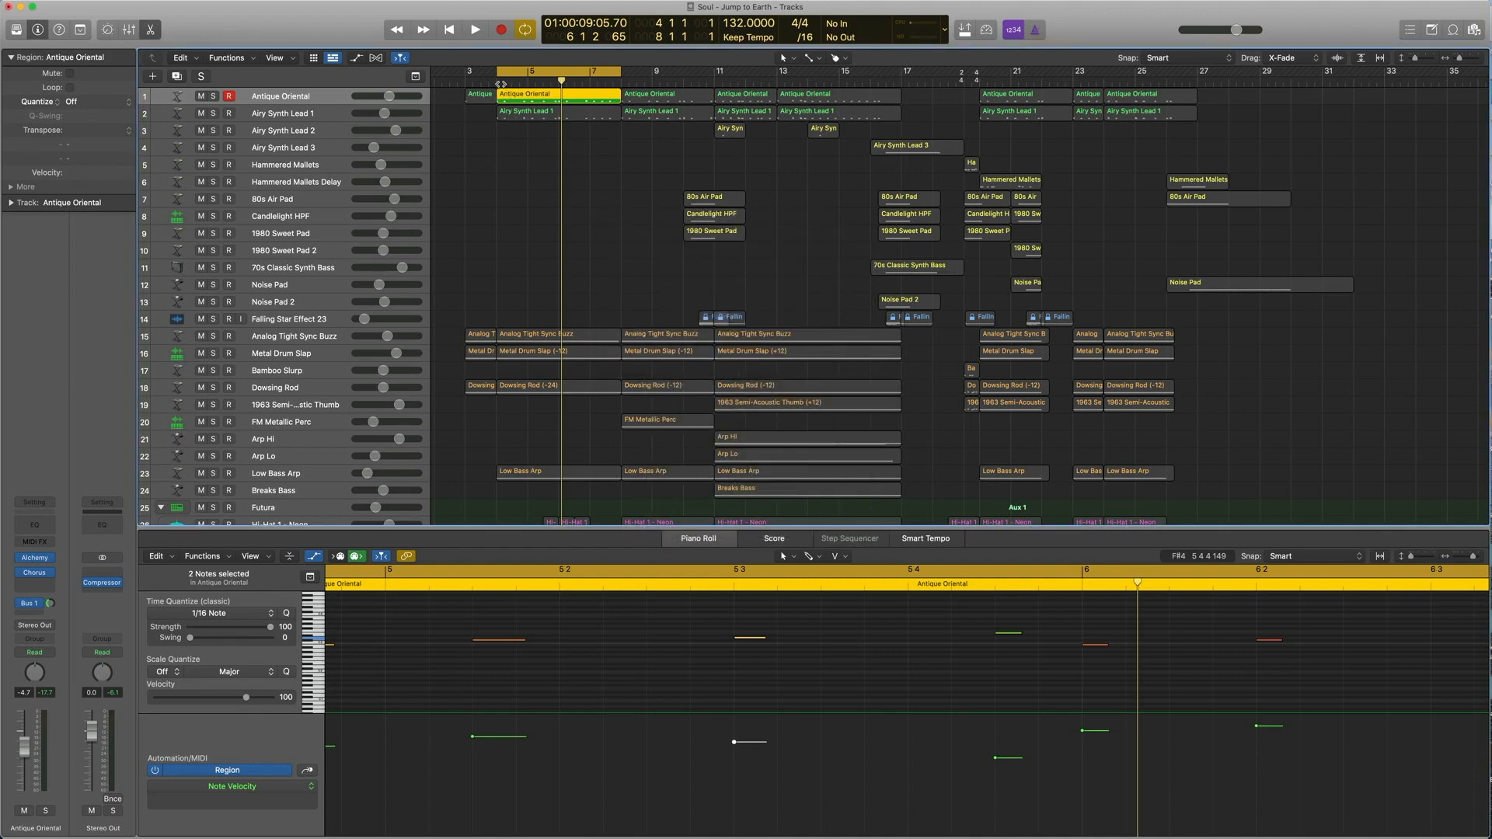
# Audition the Antique Oriental region from bar 4 with the Chorus effect active and bypassed, leaving the effect active.
pyautogui.doubleClick(498, 83)
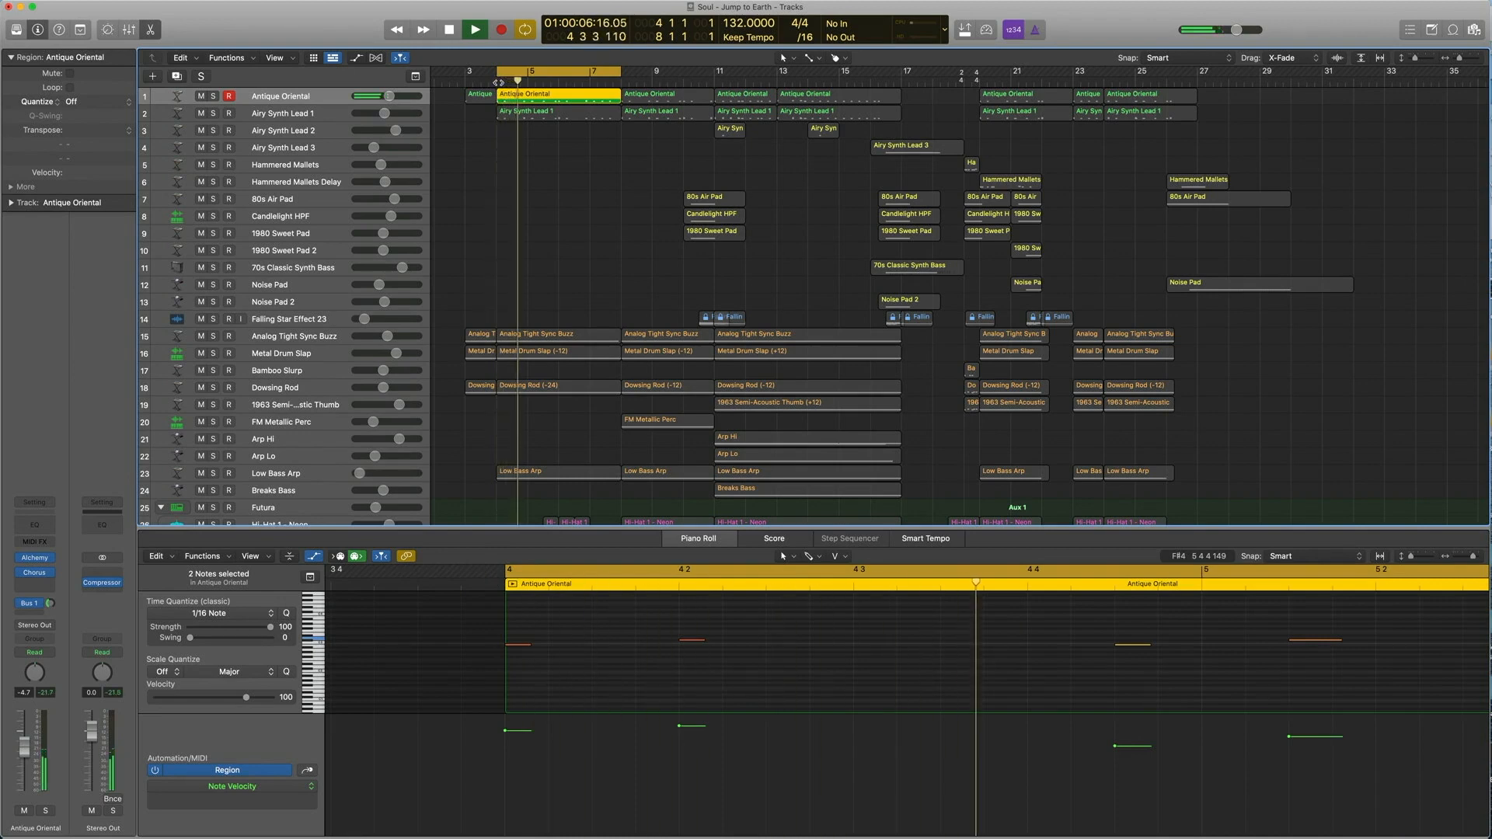
pyautogui.press('space')
pyautogui.moveTo(22, 579)
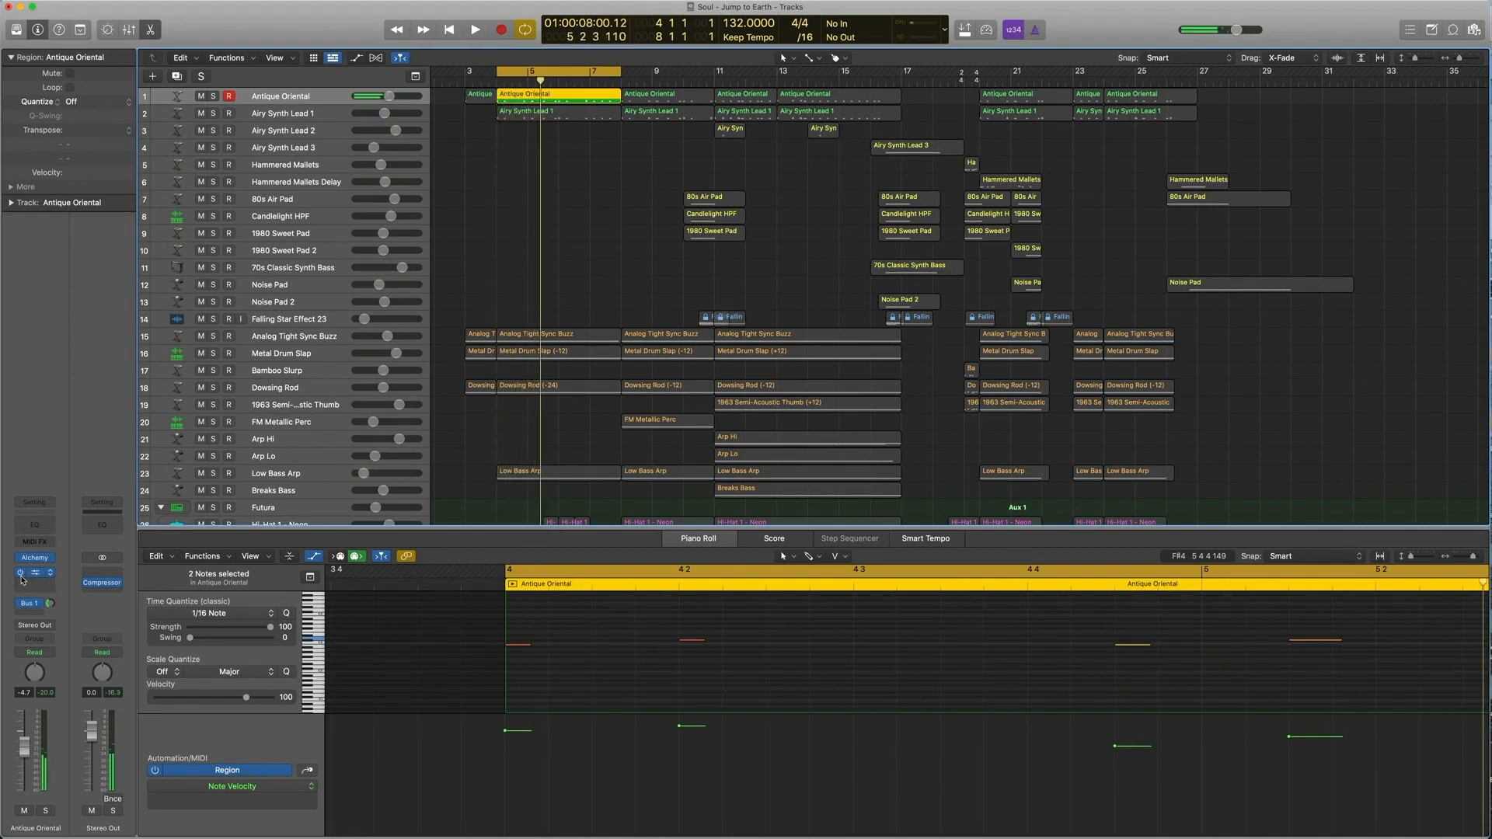
pyautogui.press('space')
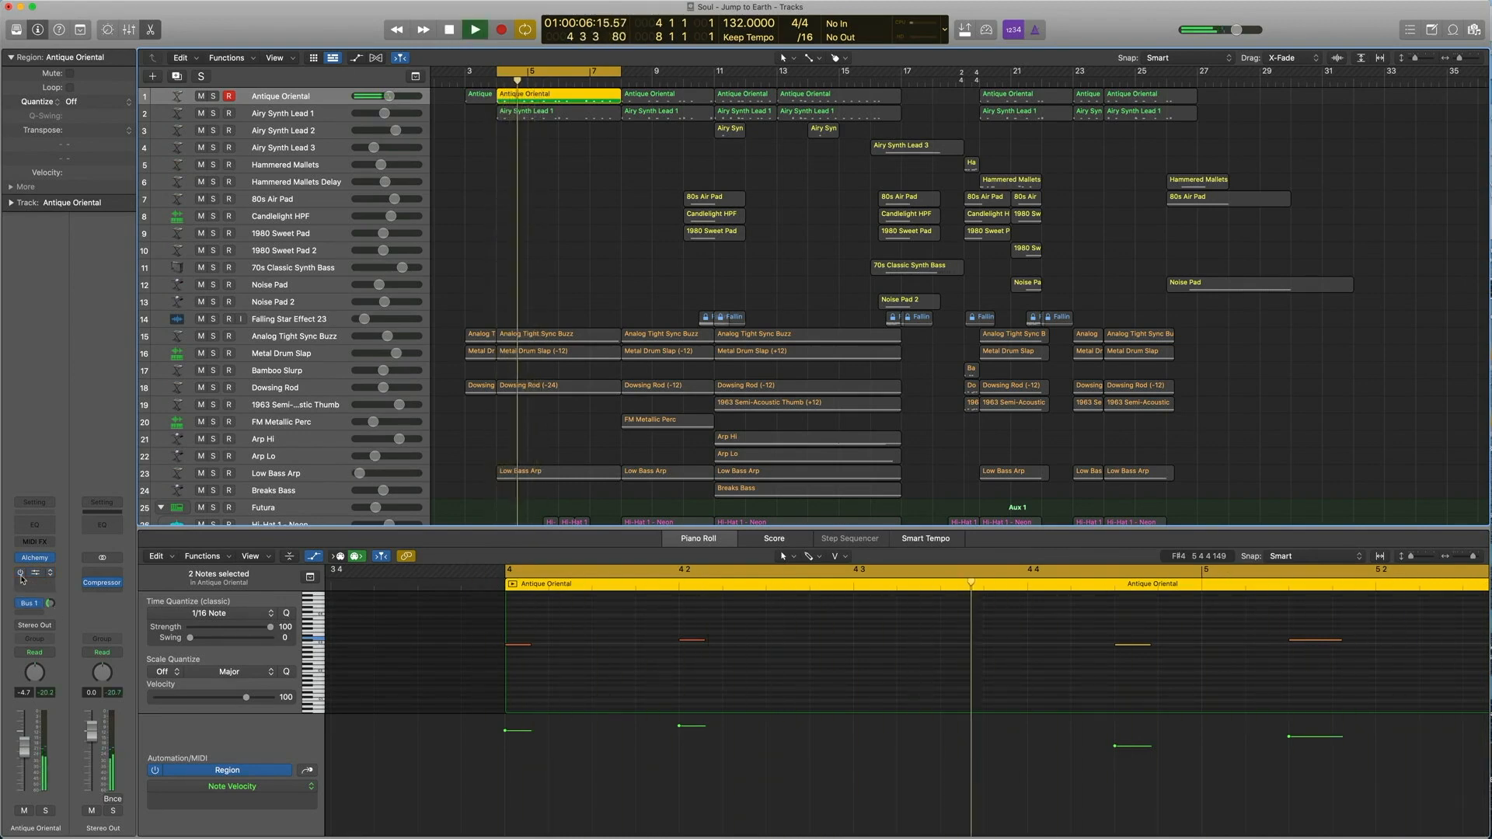
pyautogui.press('space')
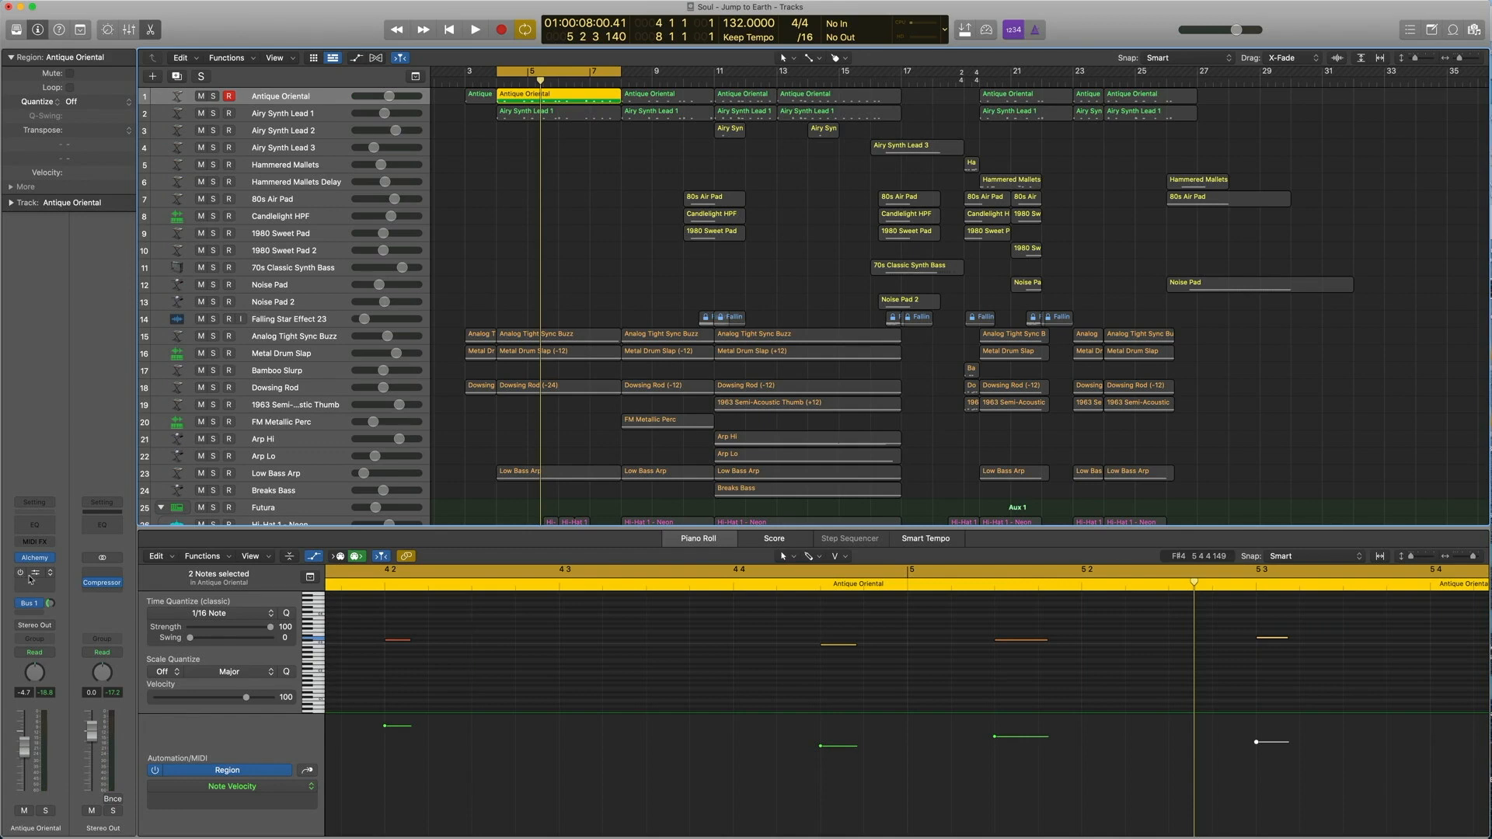
pyautogui.press('space')
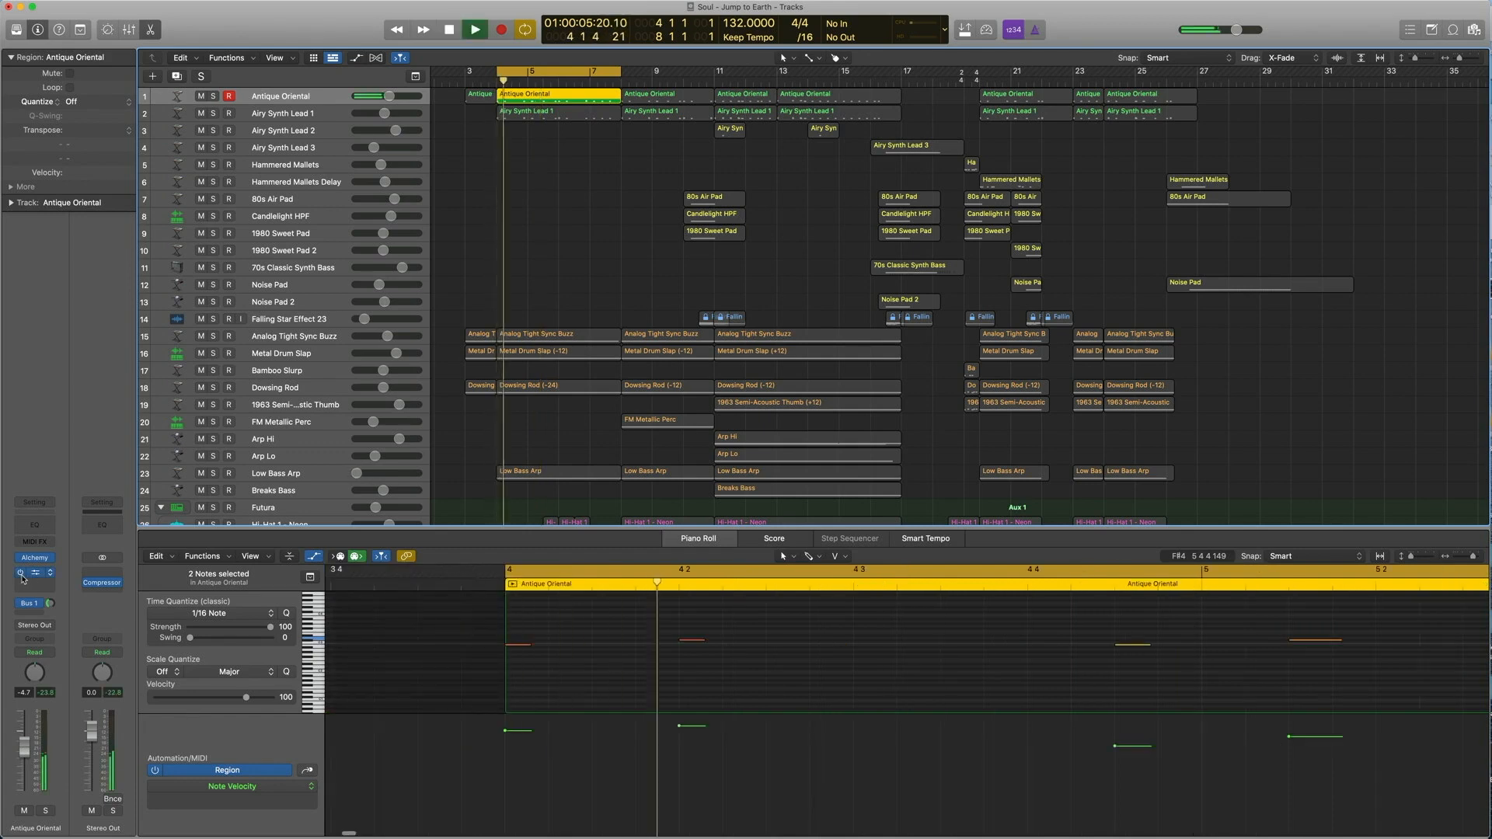
pyautogui.press('space')
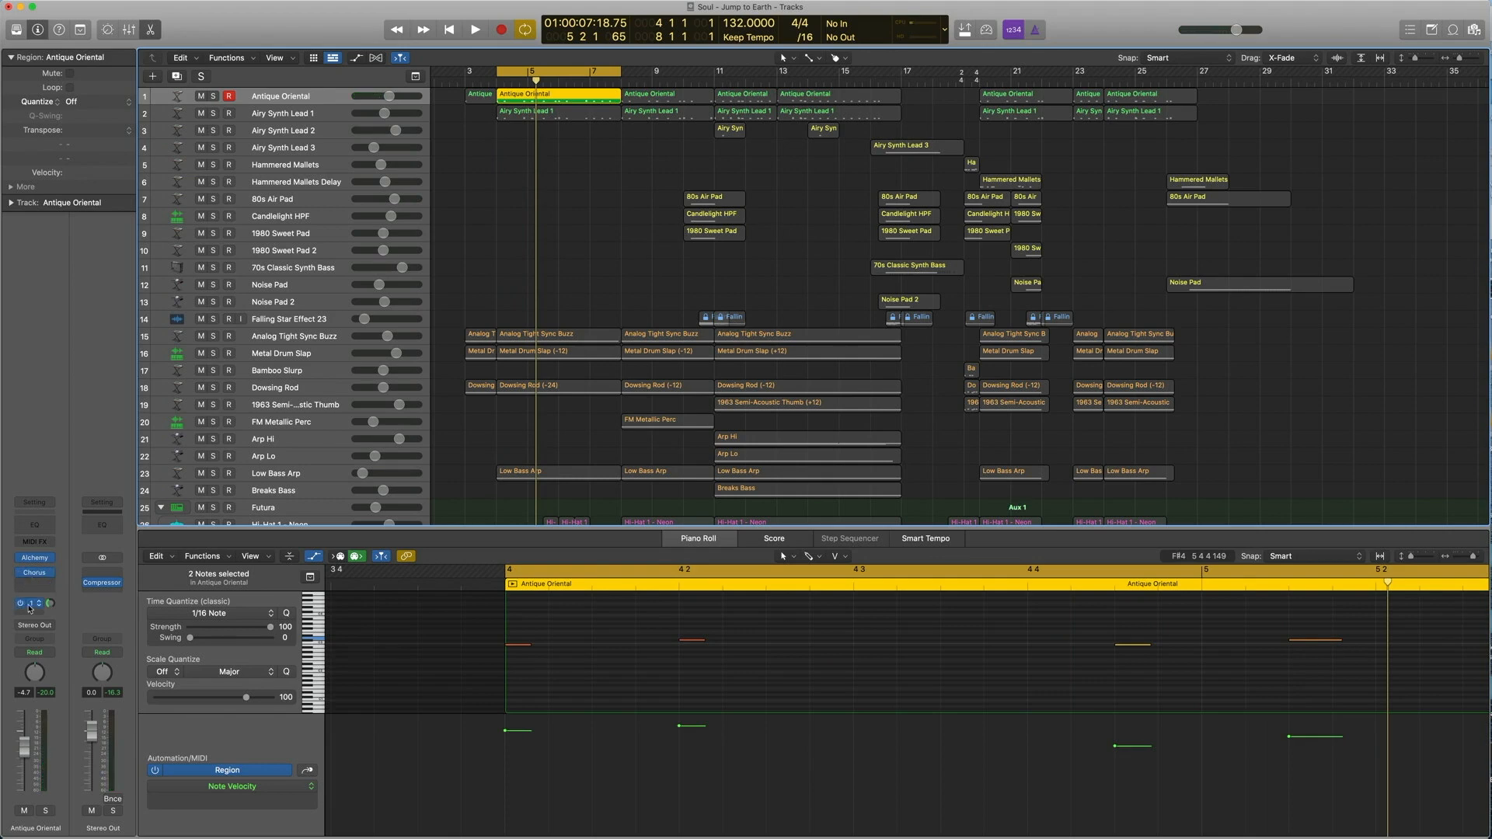
# Inspect the track's Bus 1 send, open Space Designer on Rev - Soft Hall, and view its 02.5s Soft Hall preset under Large Spaces Halls.
pyautogui.click(29, 607)
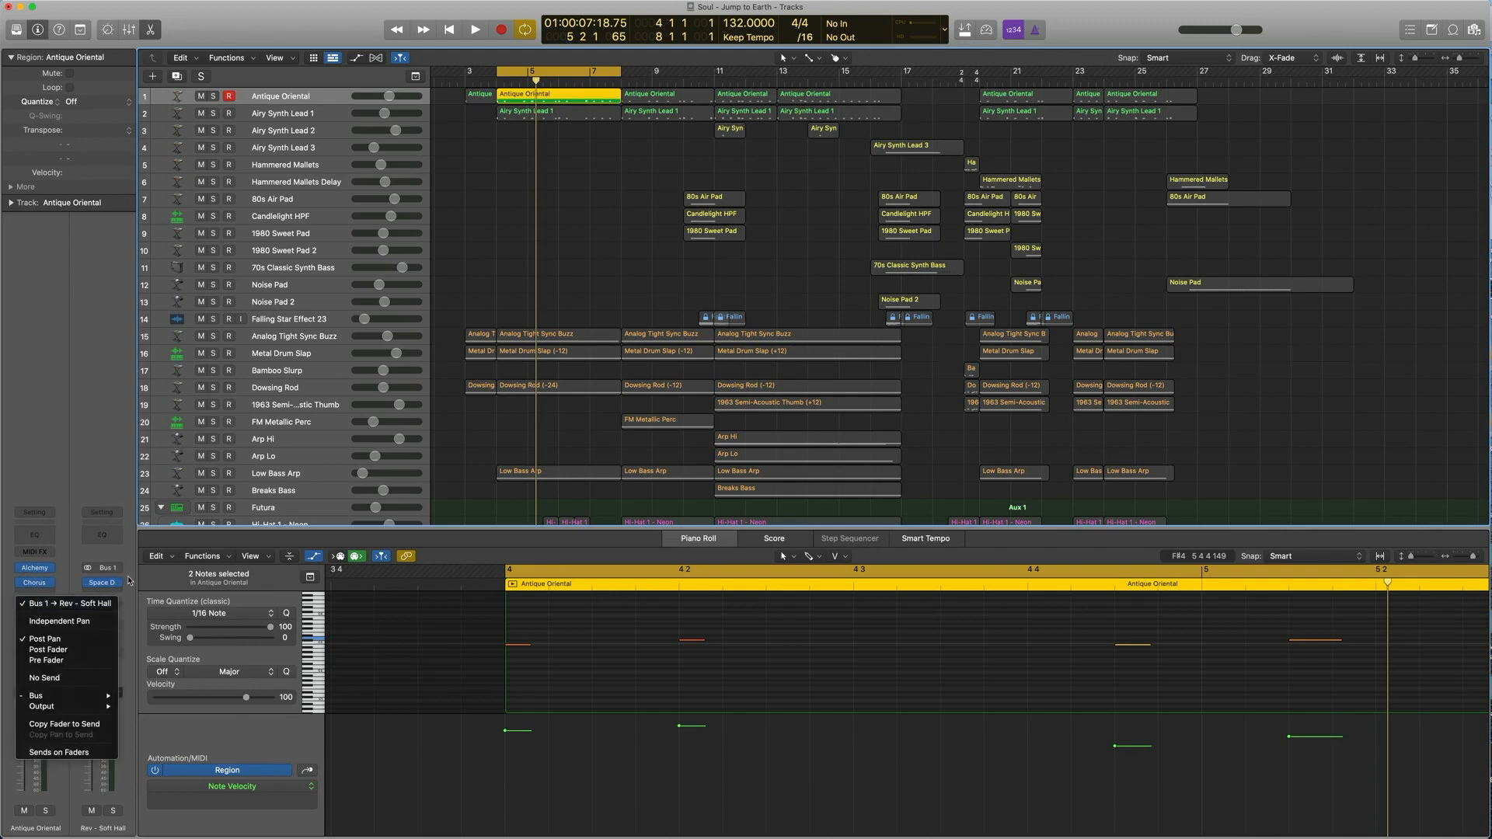
pyautogui.click(104, 582)
pyautogui.click(99, 584)
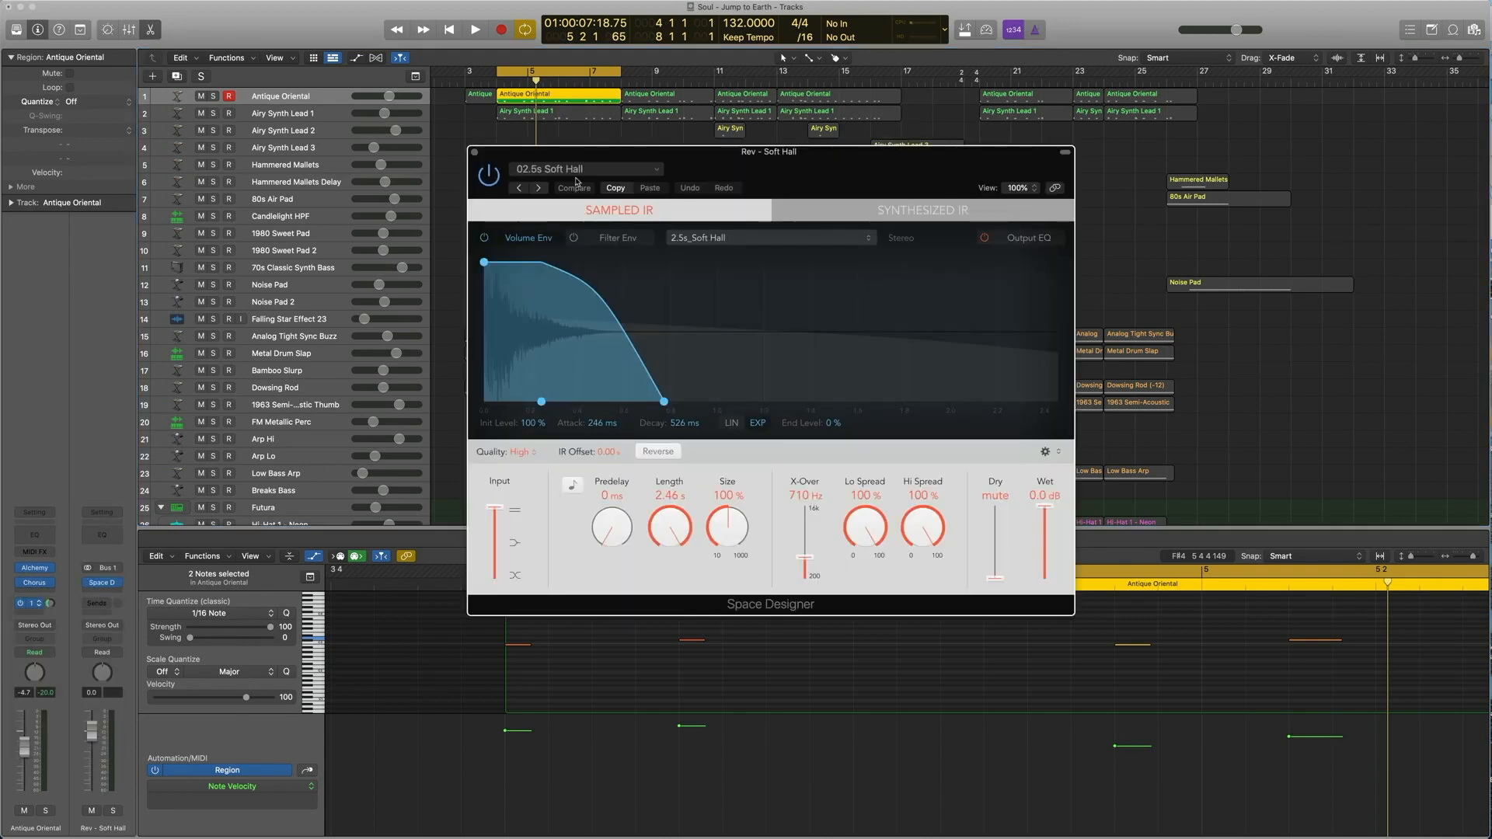
pyautogui.click(583, 170)
pyautogui.moveTo(596, 401)
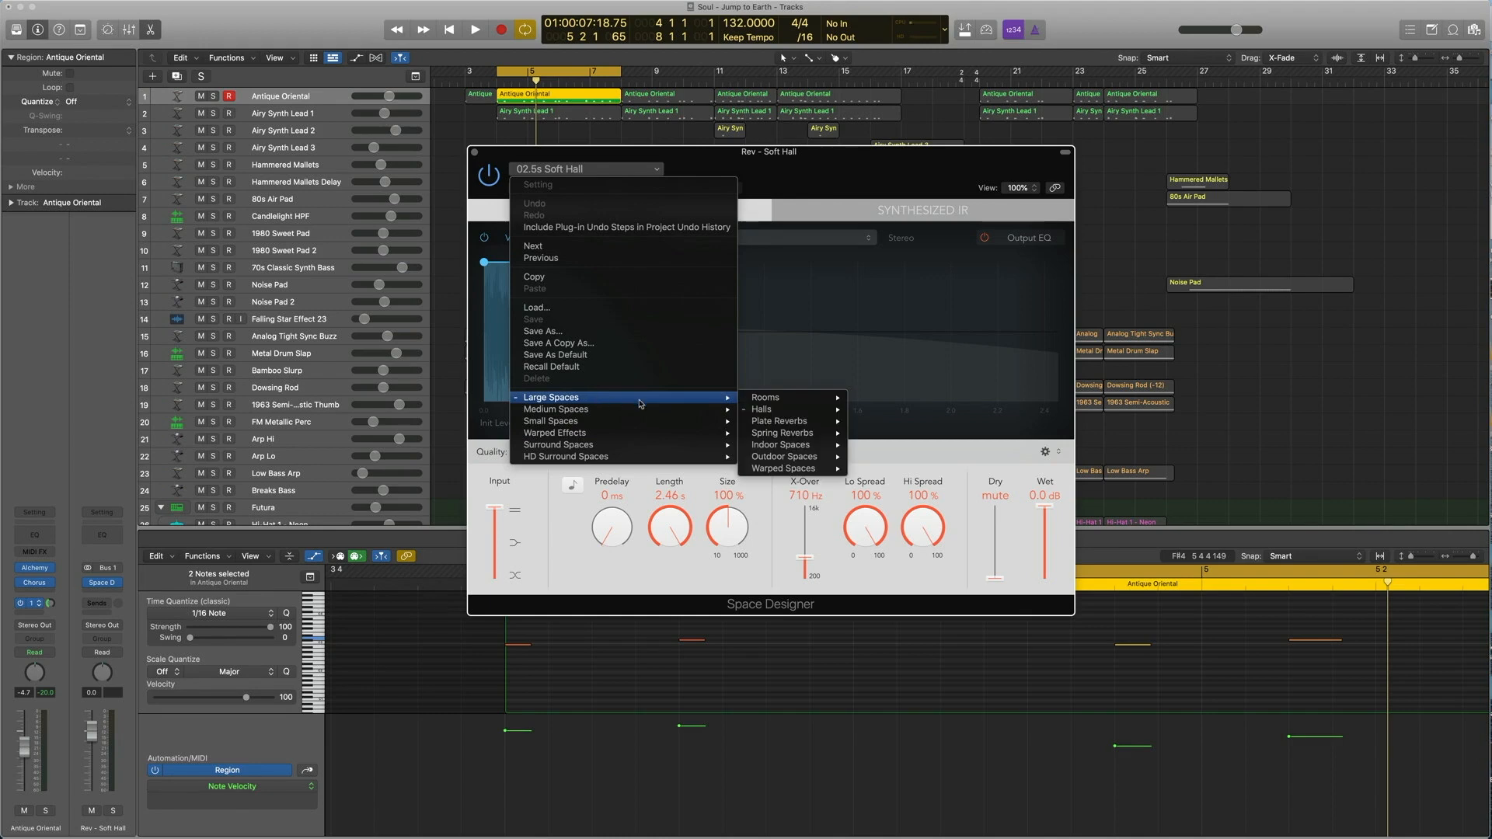
pyautogui.moveTo(772, 413)
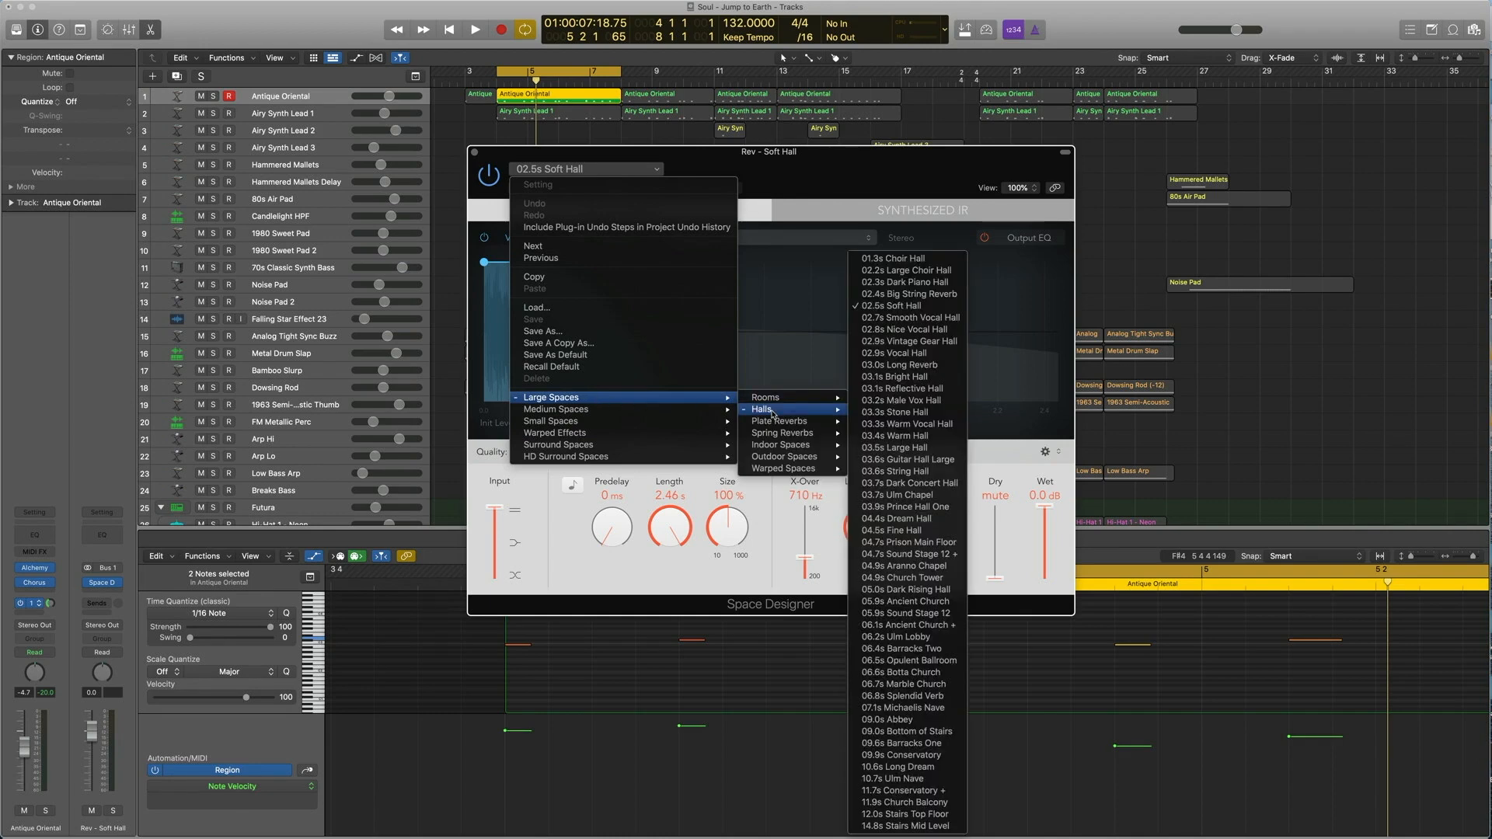
pyautogui.click(888, 306)
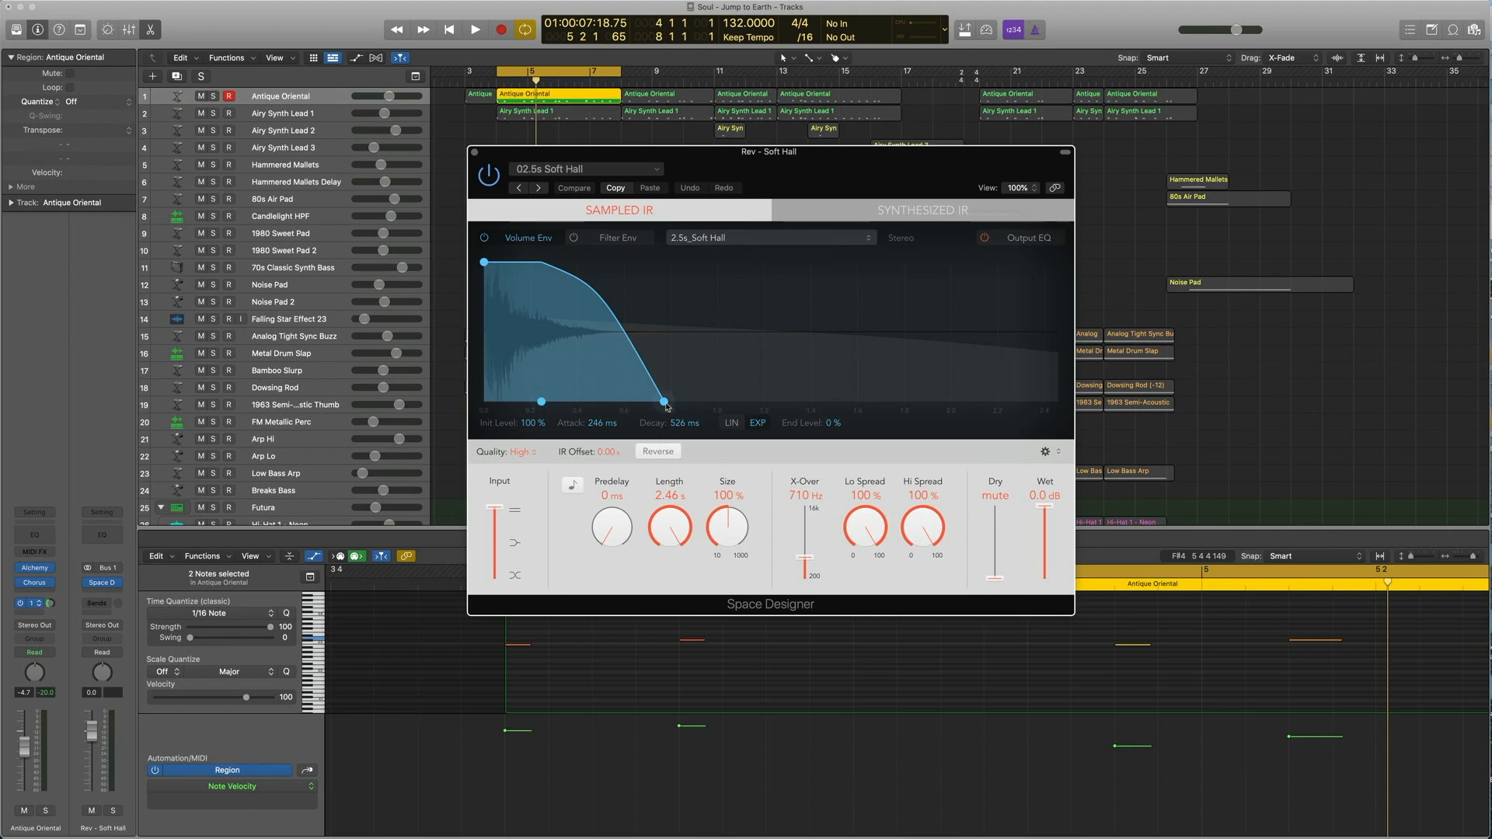
# Try a longer Volume Env decay in Space Designer, return to the stored setting, and close the plug-in.
pyautogui.moveTo(666, 407); pyautogui.dragTo(799, 404)
pyautogui.click(574, 191)
pyautogui.click(474, 153)
# Compare the stored reverb with a 2.21 s Volume Env decay during playback, restore the stored setting, and close Space Designer.
pyautogui.press('space')
pyautogui.press('space')
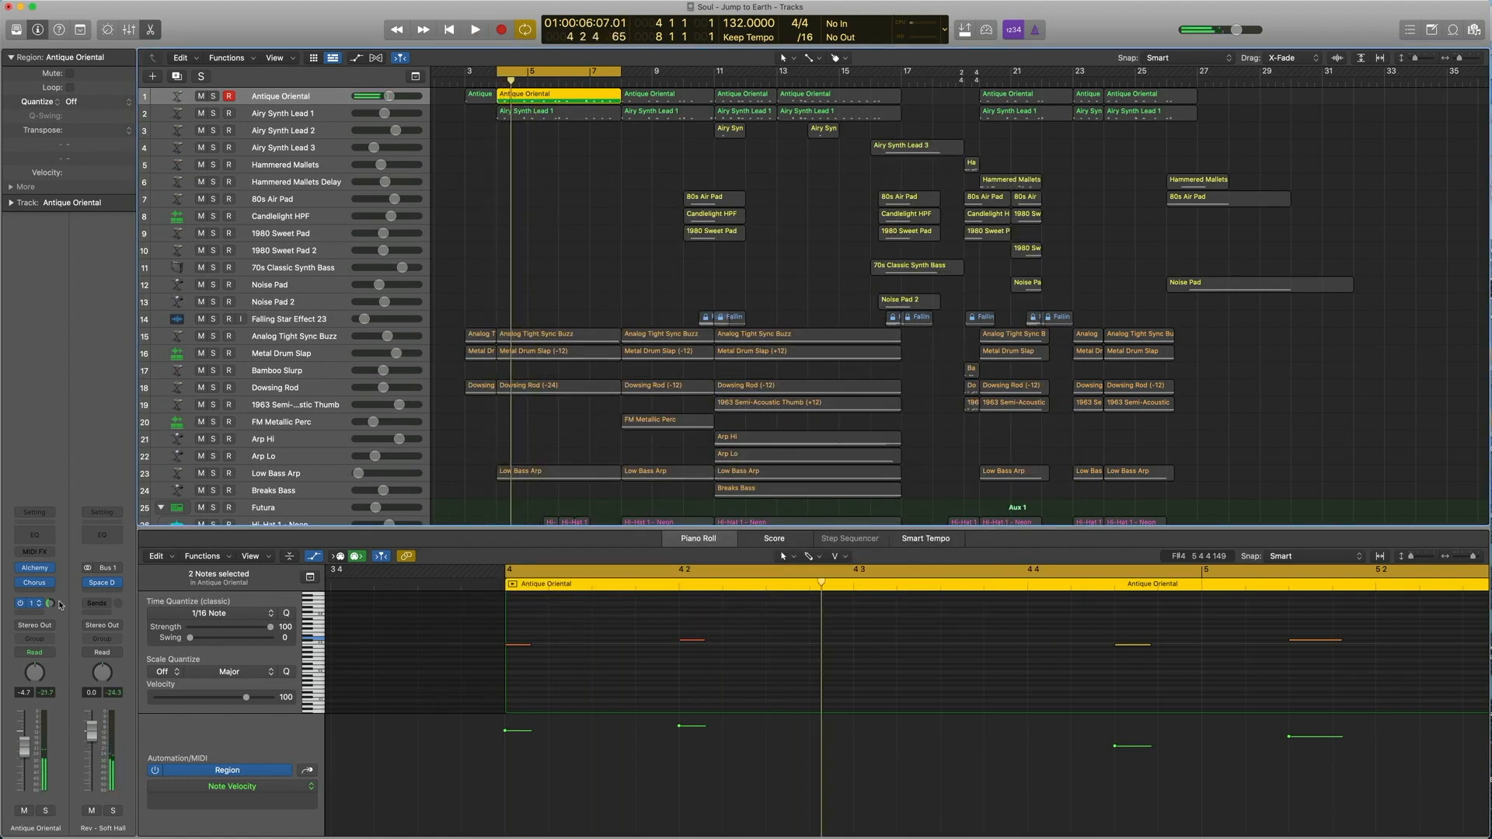
pyautogui.click(102, 588)
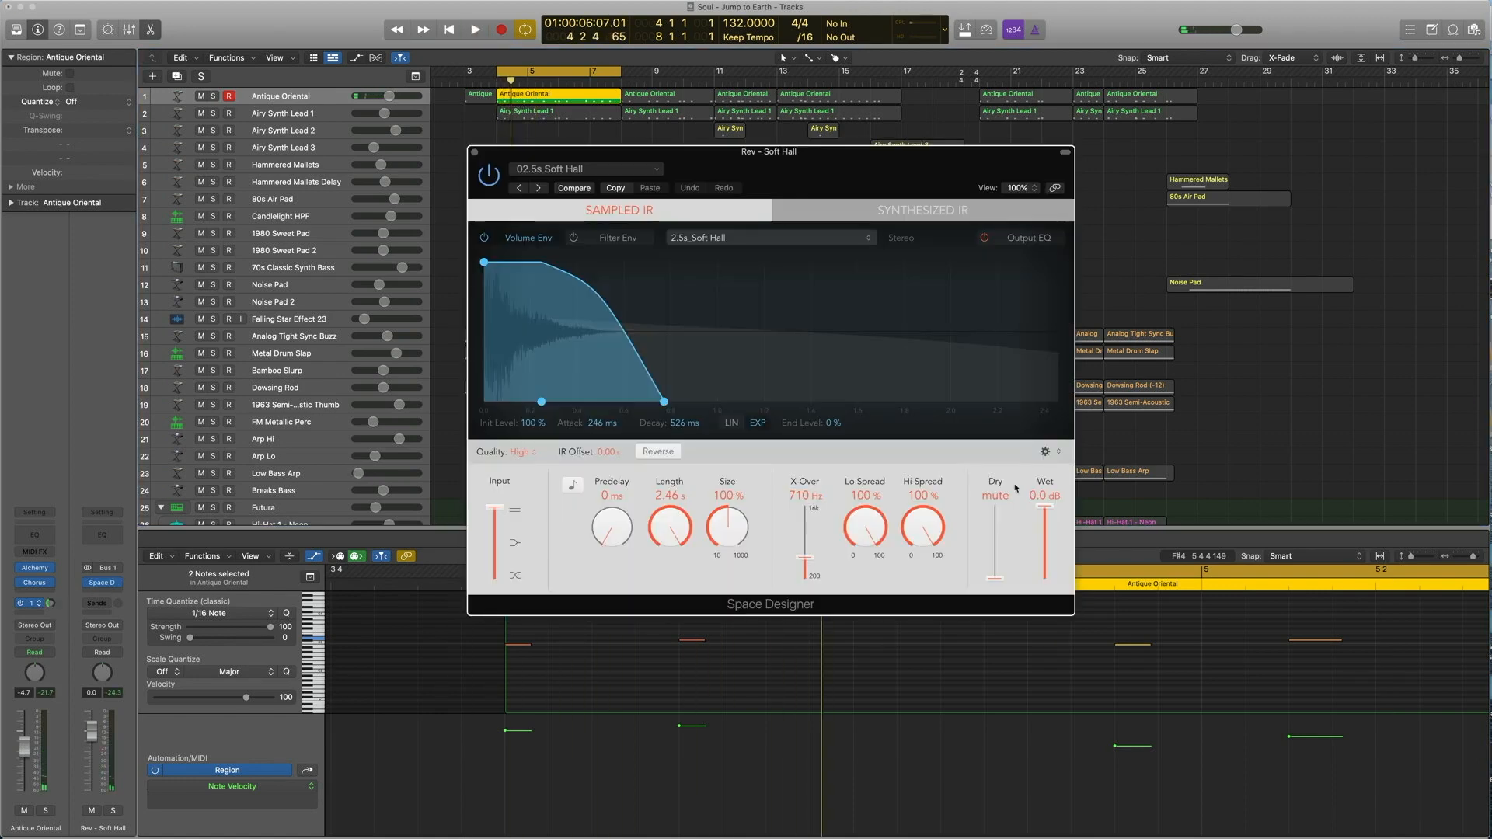
pyautogui.press('space')
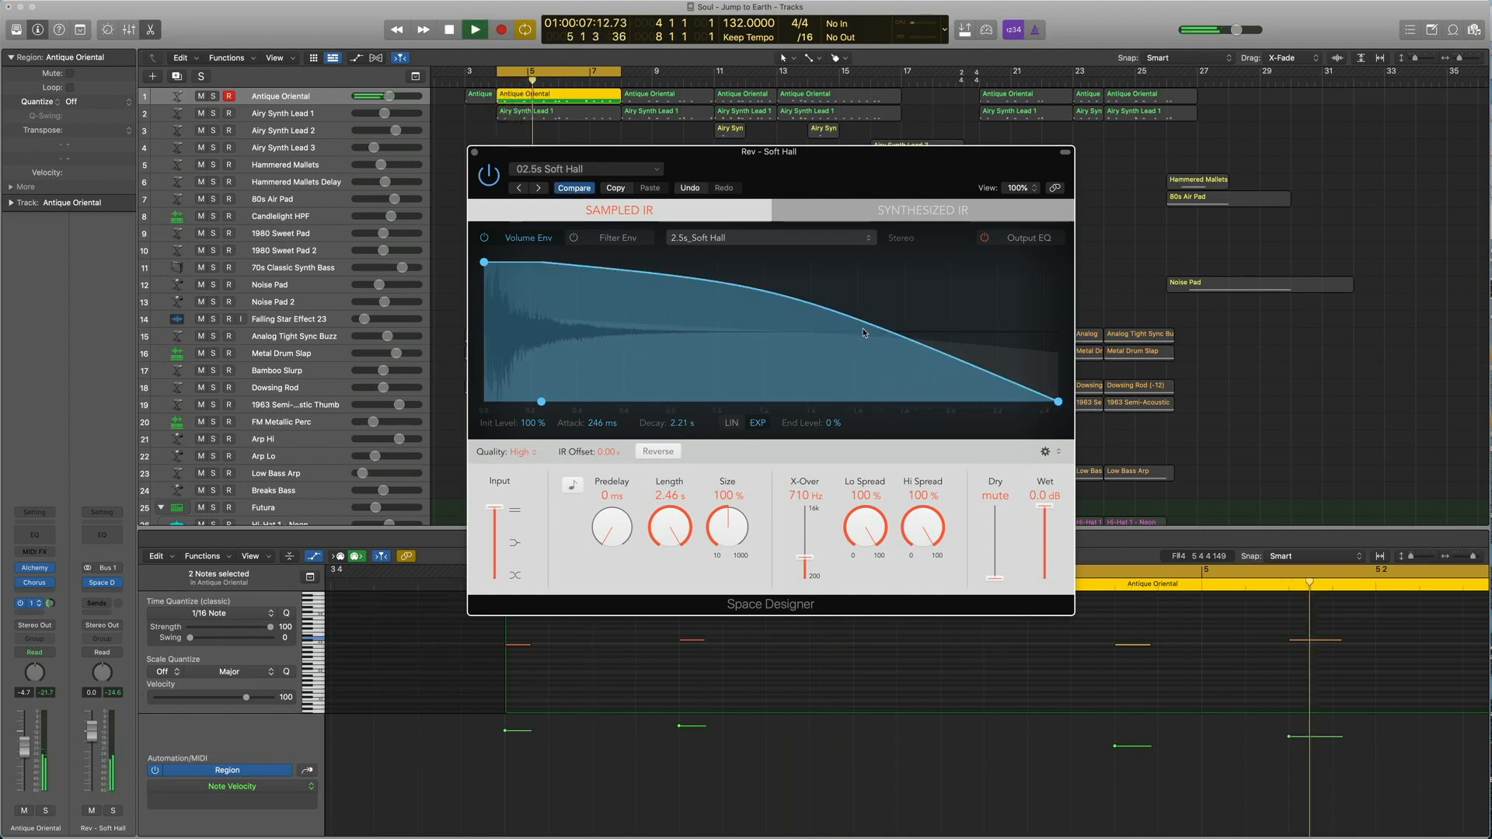
pyautogui.press('space')
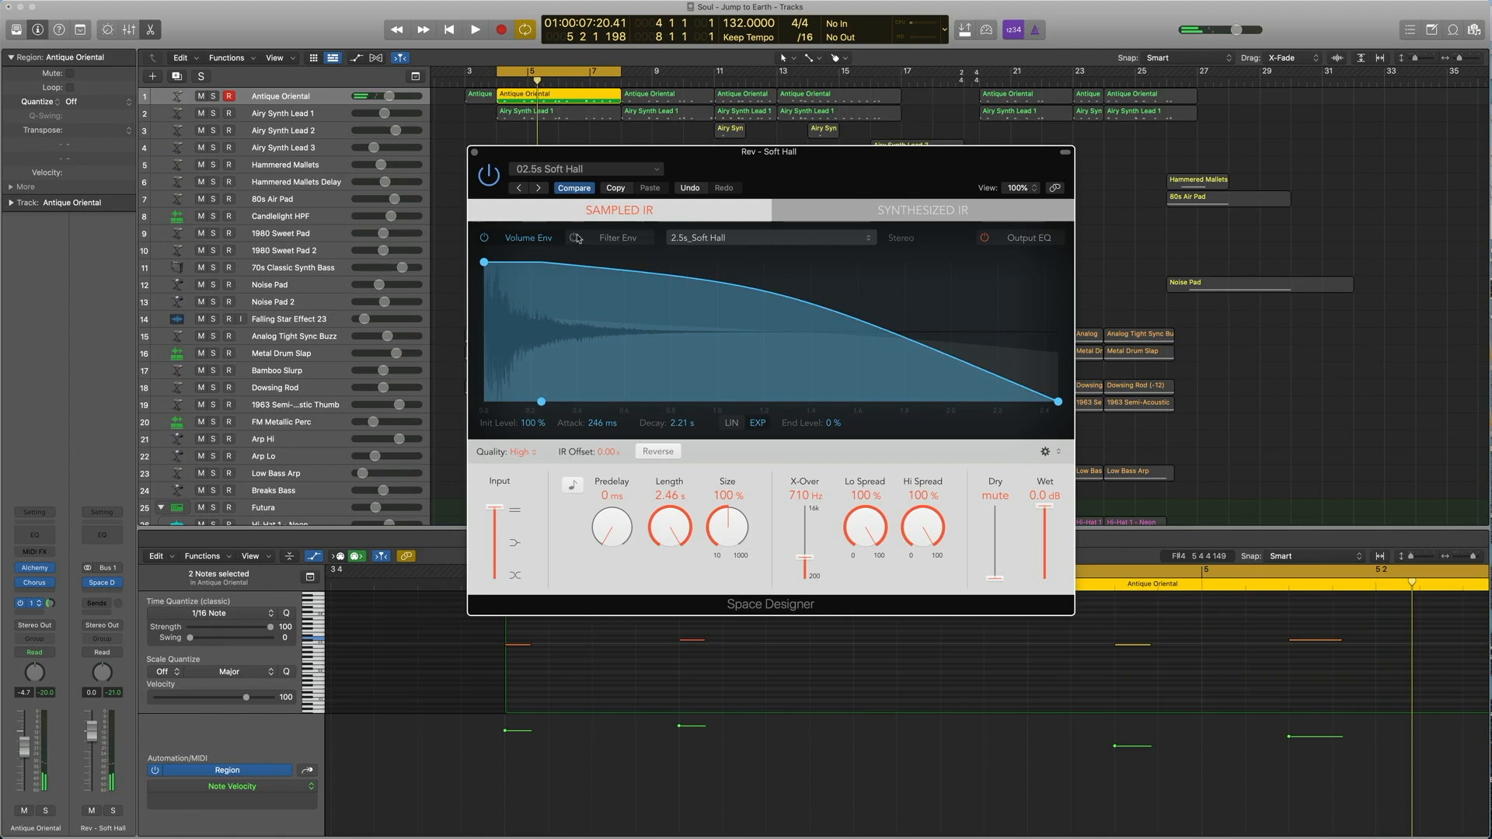
pyautogui.click(574, 188)
pyautogui.click(474, 153)
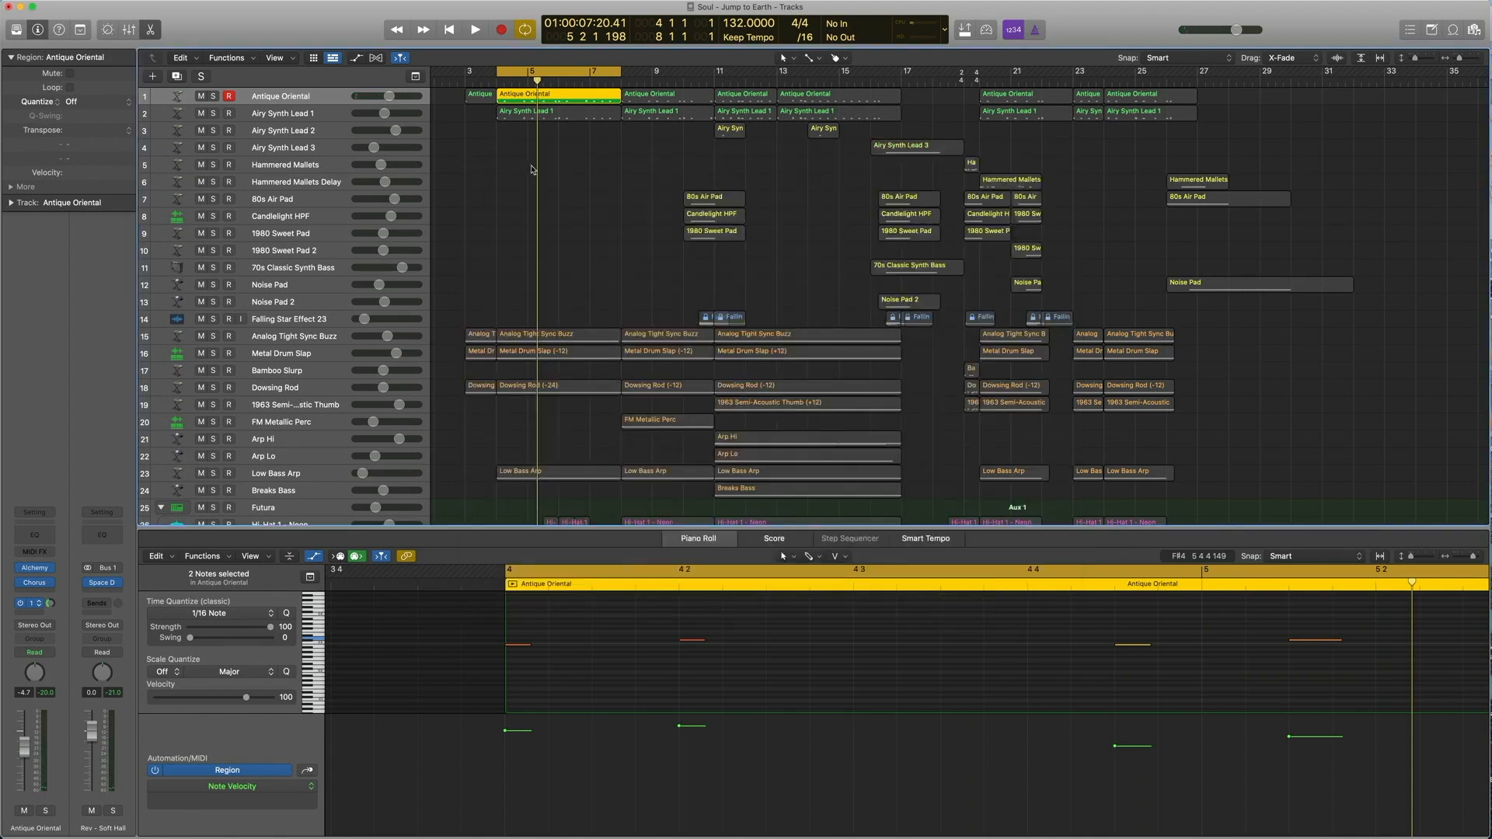
# Select the Airy Synth Lead 1 region from bar 4 and audition it.
pyautogui.click(271, 117)
pyautogui.click(496, 115)
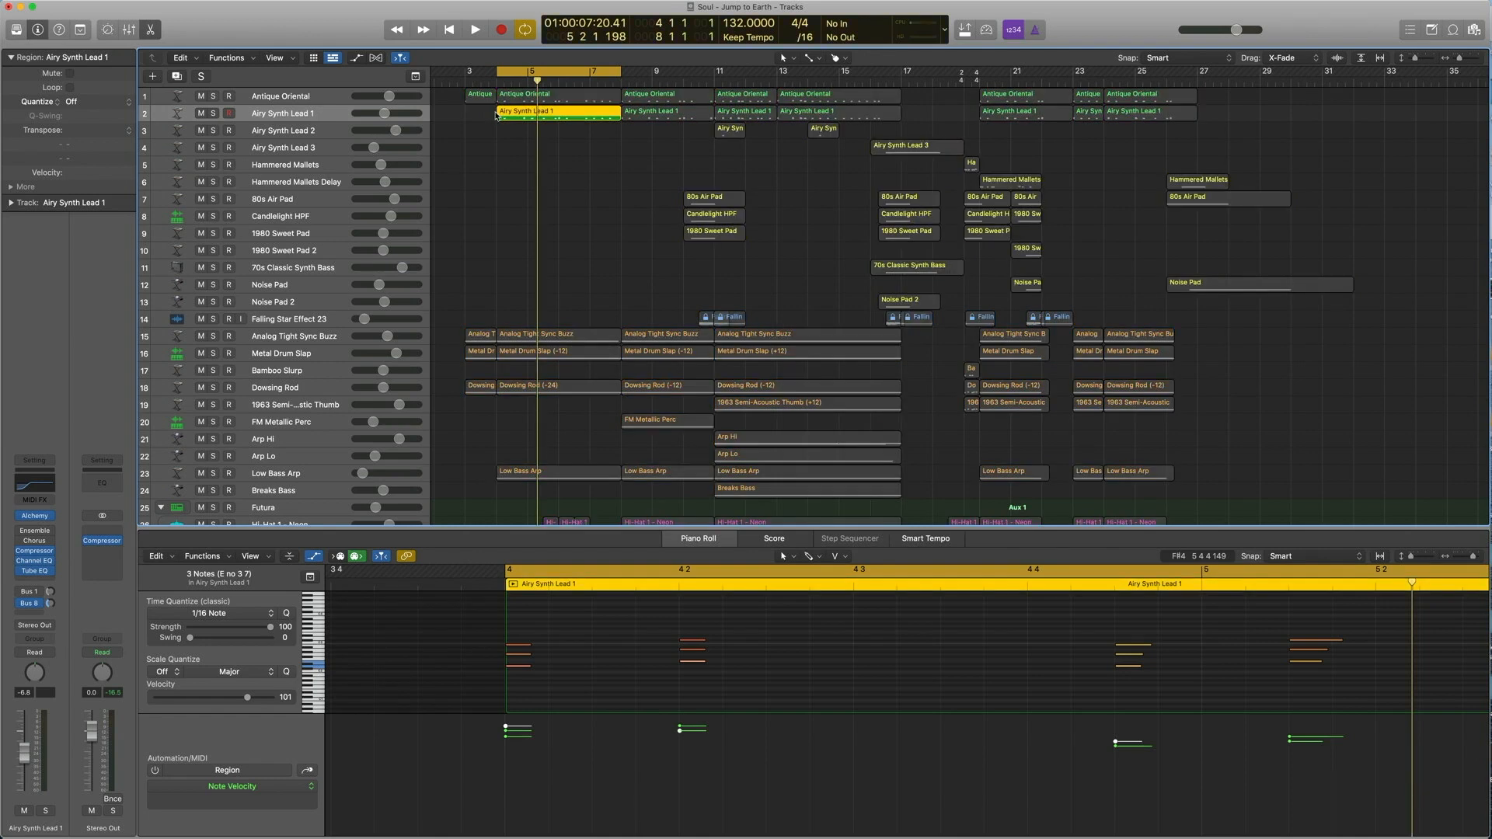
pyautogui.press('space')
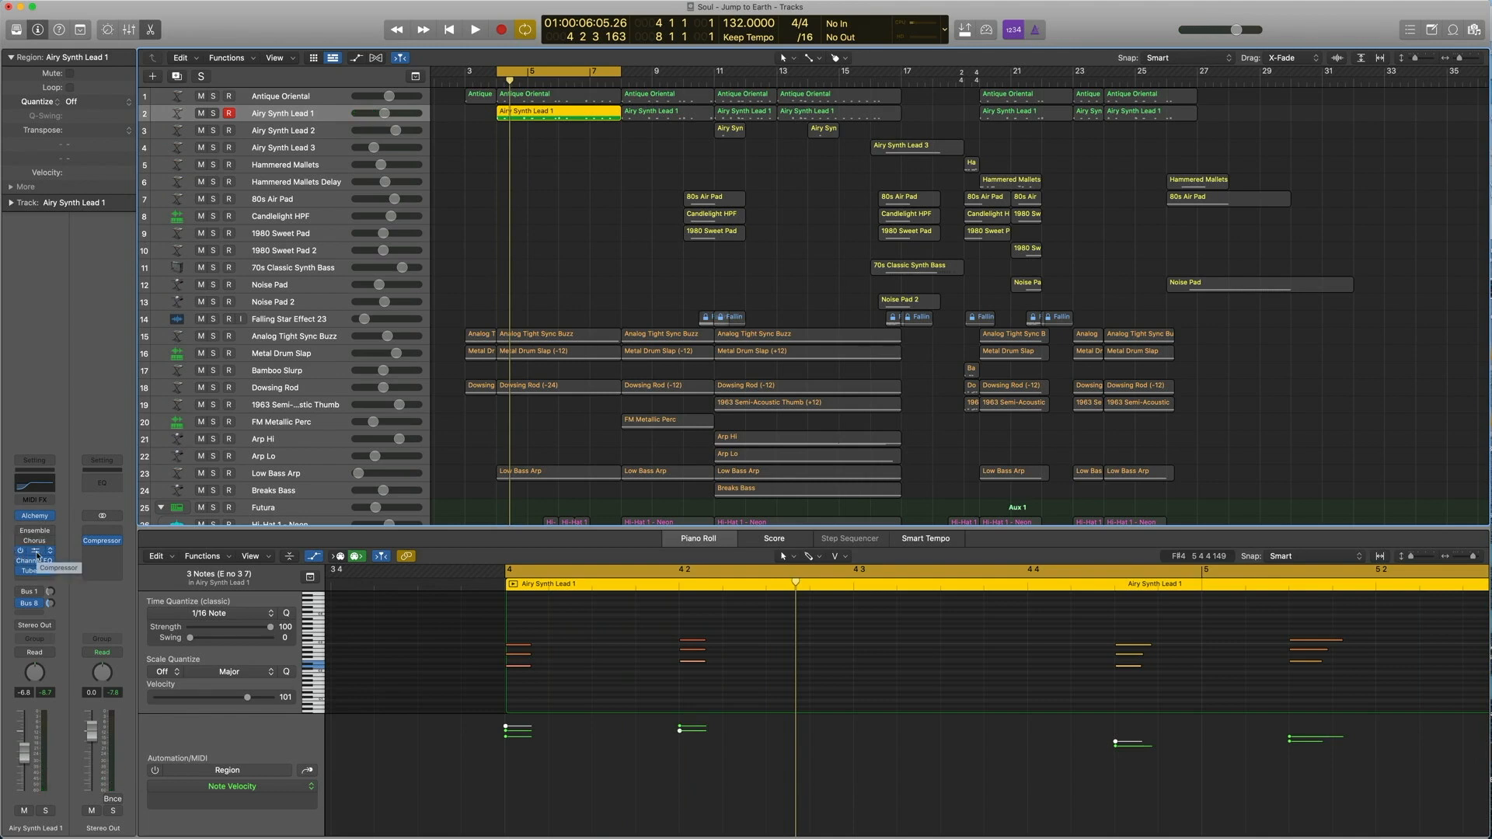
# Open the Compressor, Channel EQ and Vintage Tube EQ on Airy Synth Lead 1 and arrange their windows with the Compressor unobstructed.
pyautogui.click(35, 551)
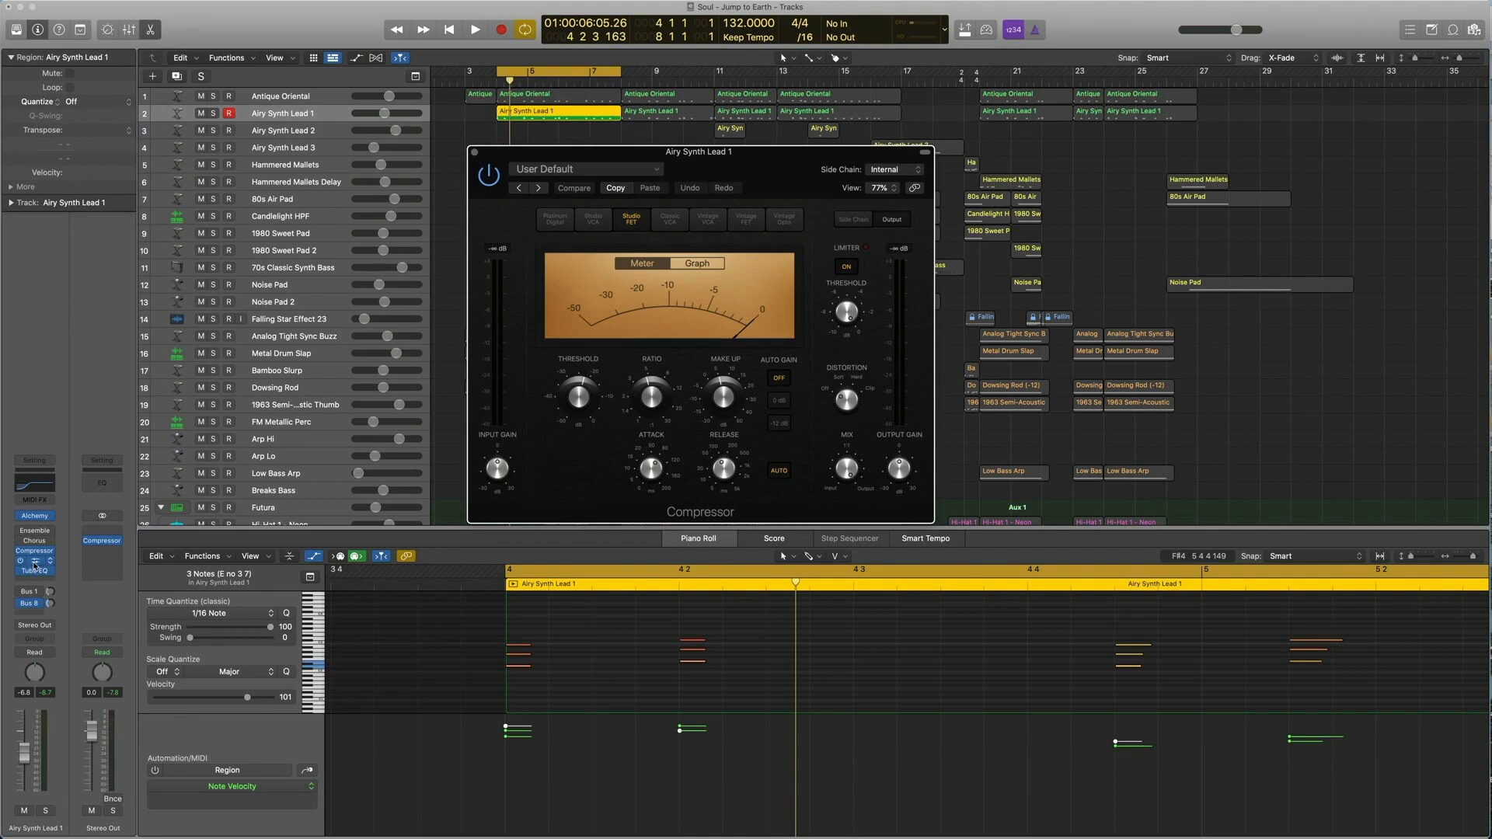
pyautogui.click(34, 560)
pyautogui.moveTo(532, 181); pyautogui.dragTo(773, 275)
pyautogui.moveTo(596, 172); pyautogui.dragTo(827, 88)
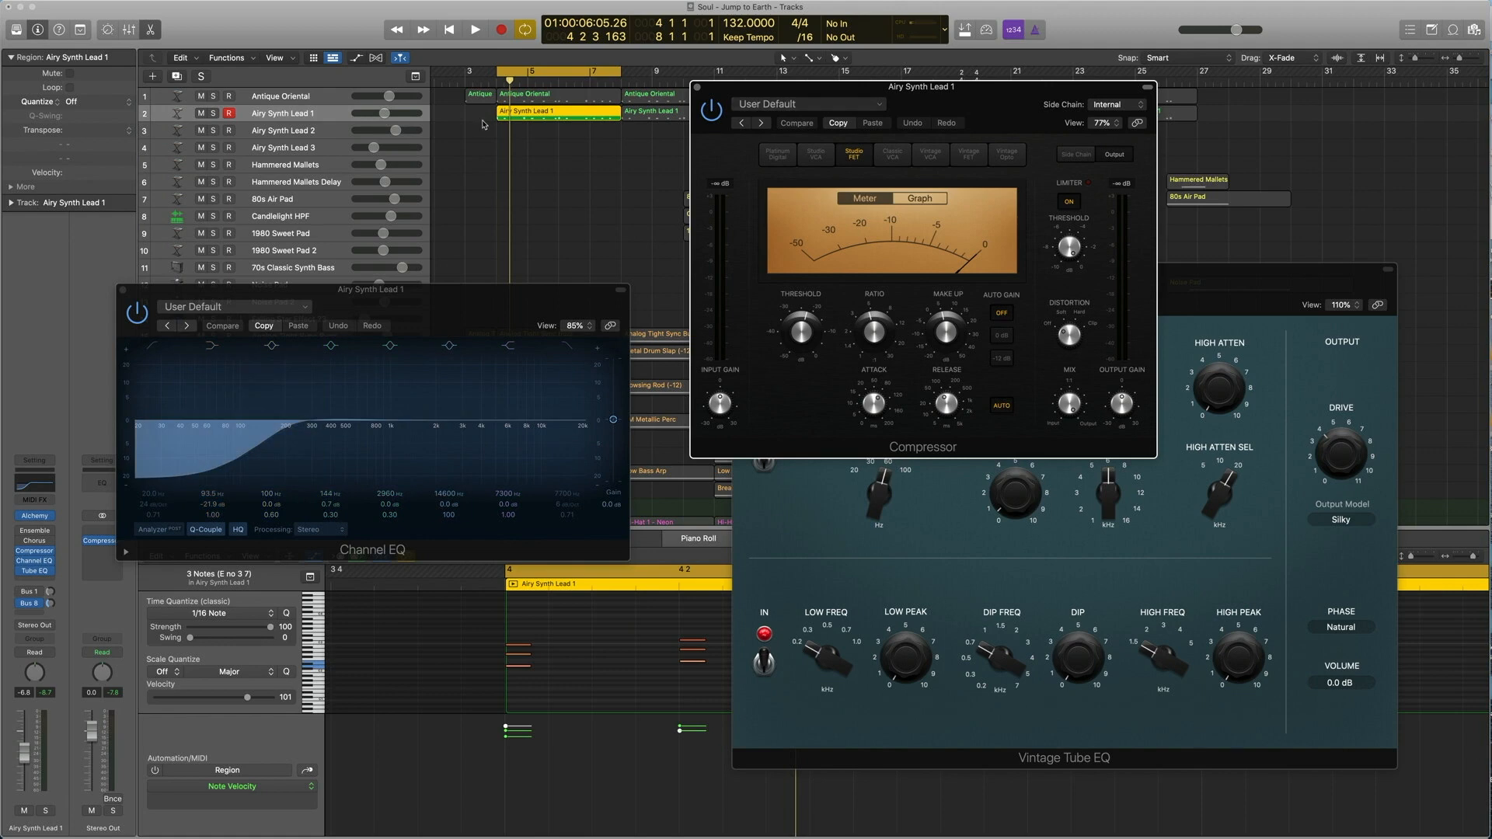
# Briefly play the region and examine the Compressor's Threshold, Ratio and Make Up controls.
pyautogui.press('space')
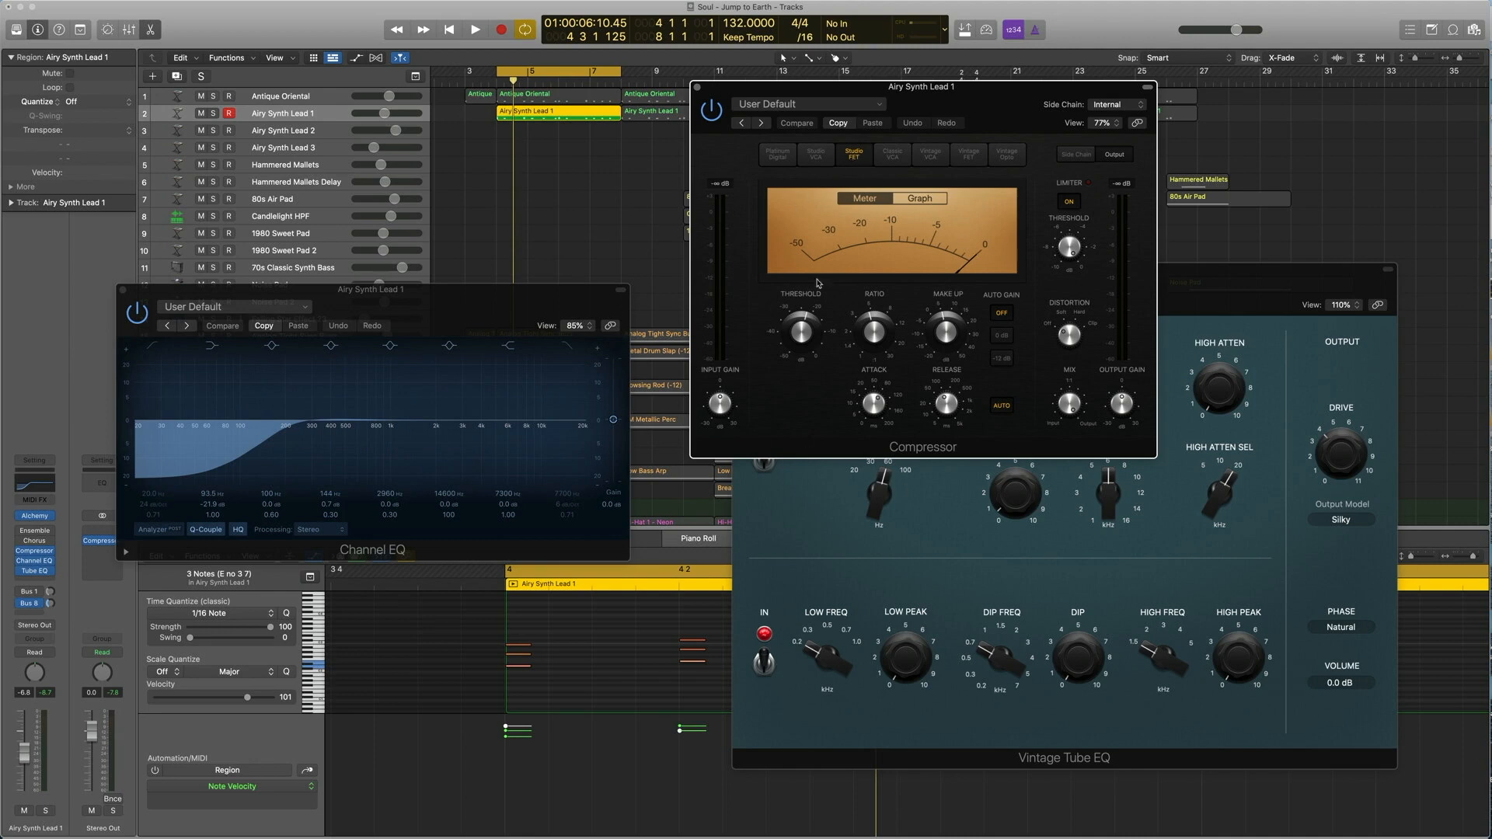
pyautogui.moveTo(807, 297)
pyautogui.moveTo(802, 325)
pyautogui.moveTo(874, 330)
pyautogui.moveTo(961, 315)
# Compare the region's playback with the Compressor active and bypassed, leave it active, and close the Compressor.
pyautogui.press('space')
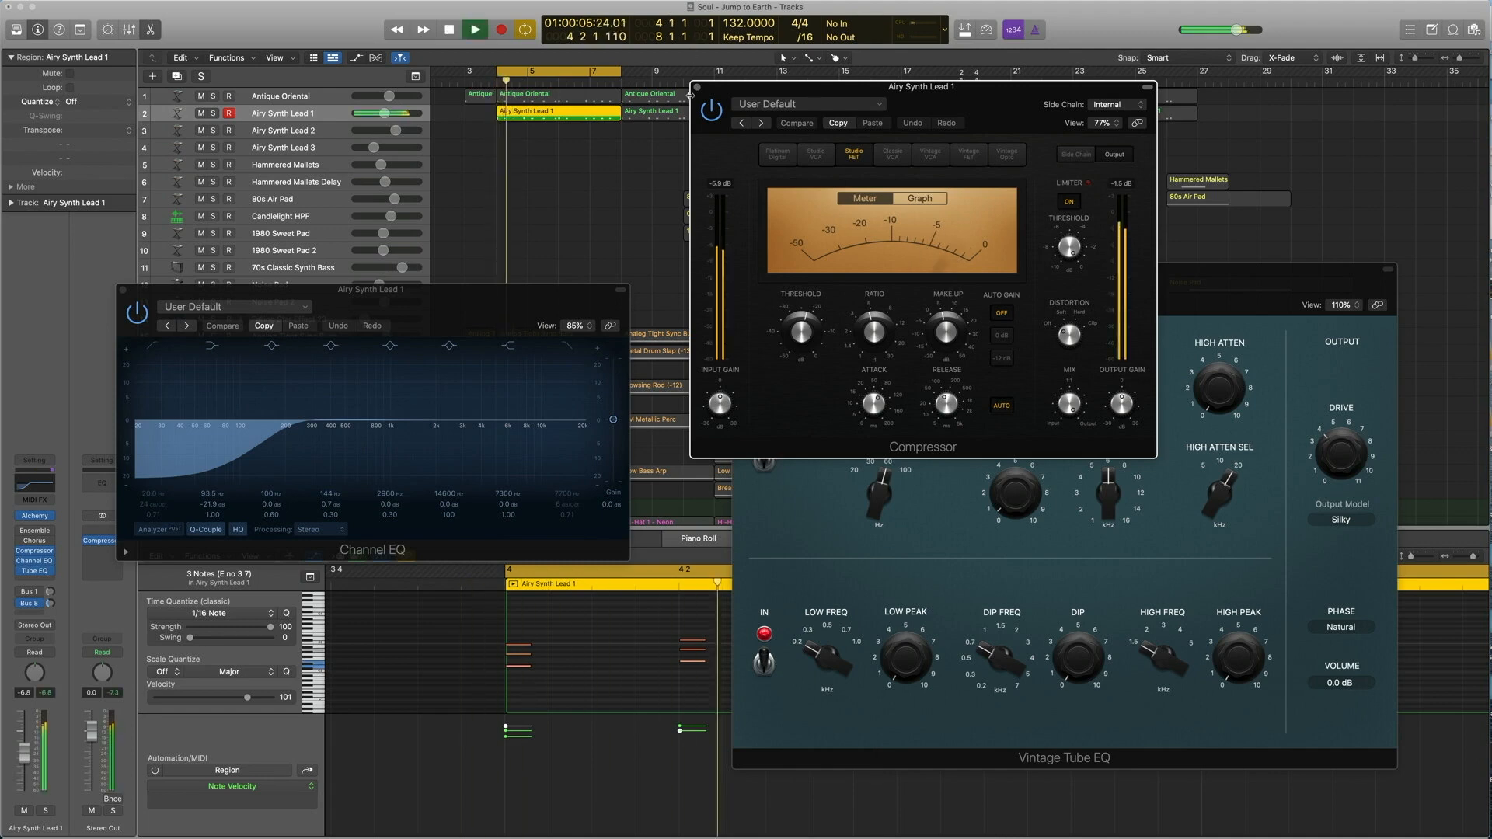
pyautogui.press('space')
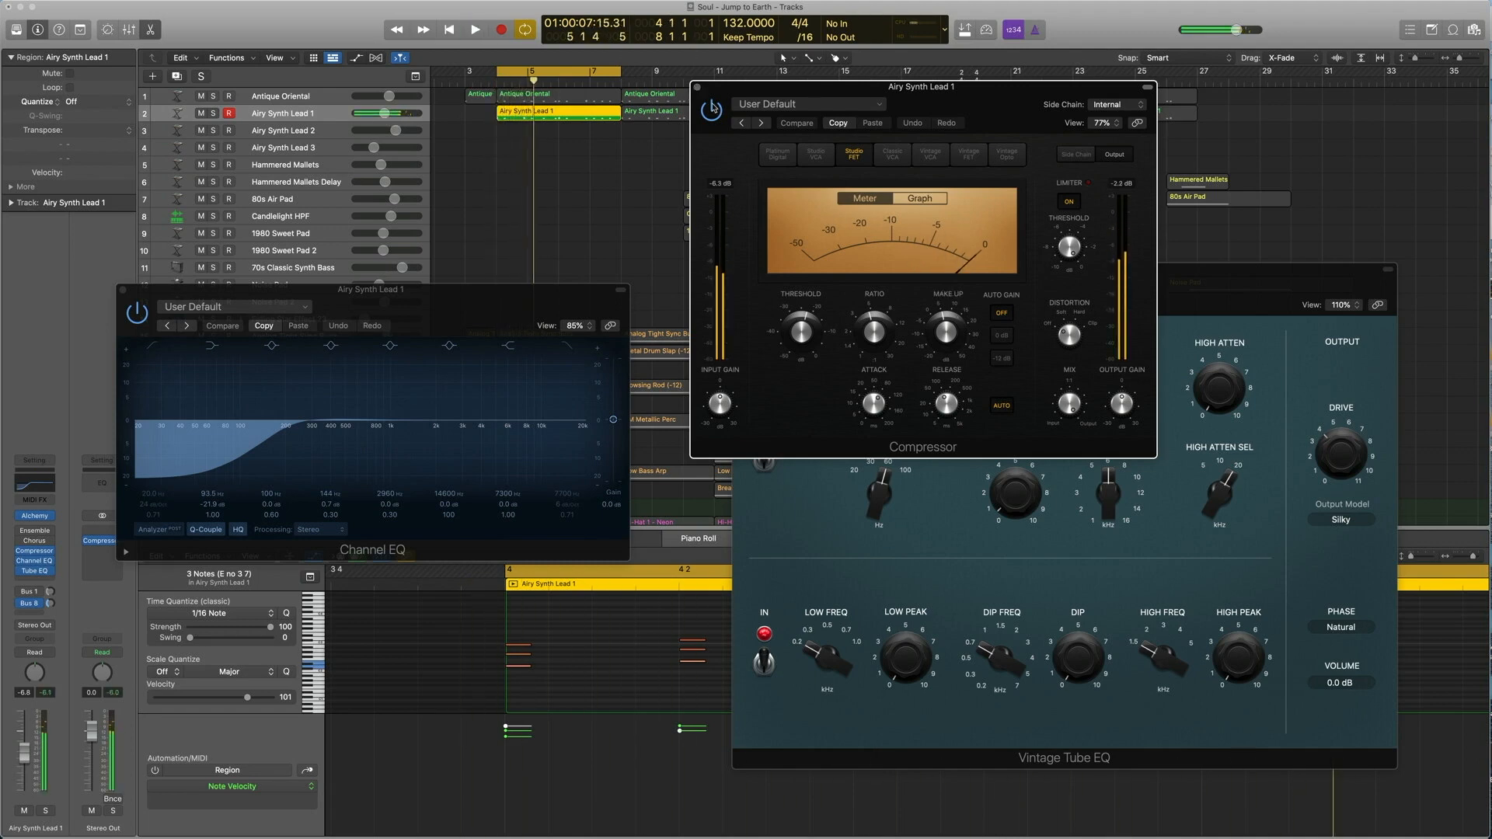
pyautogui.press('space')
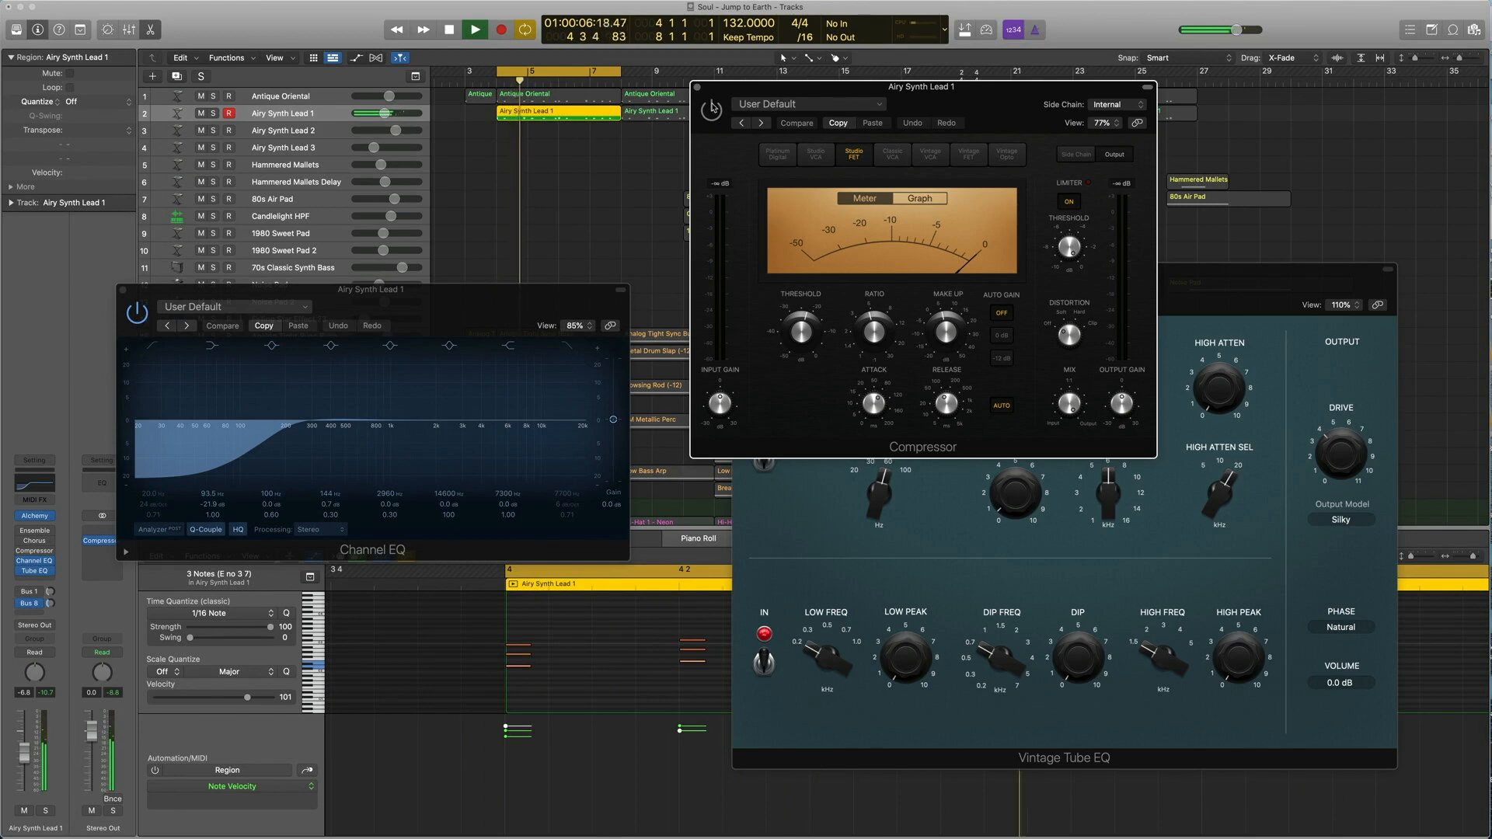
pyautogui.press('space')
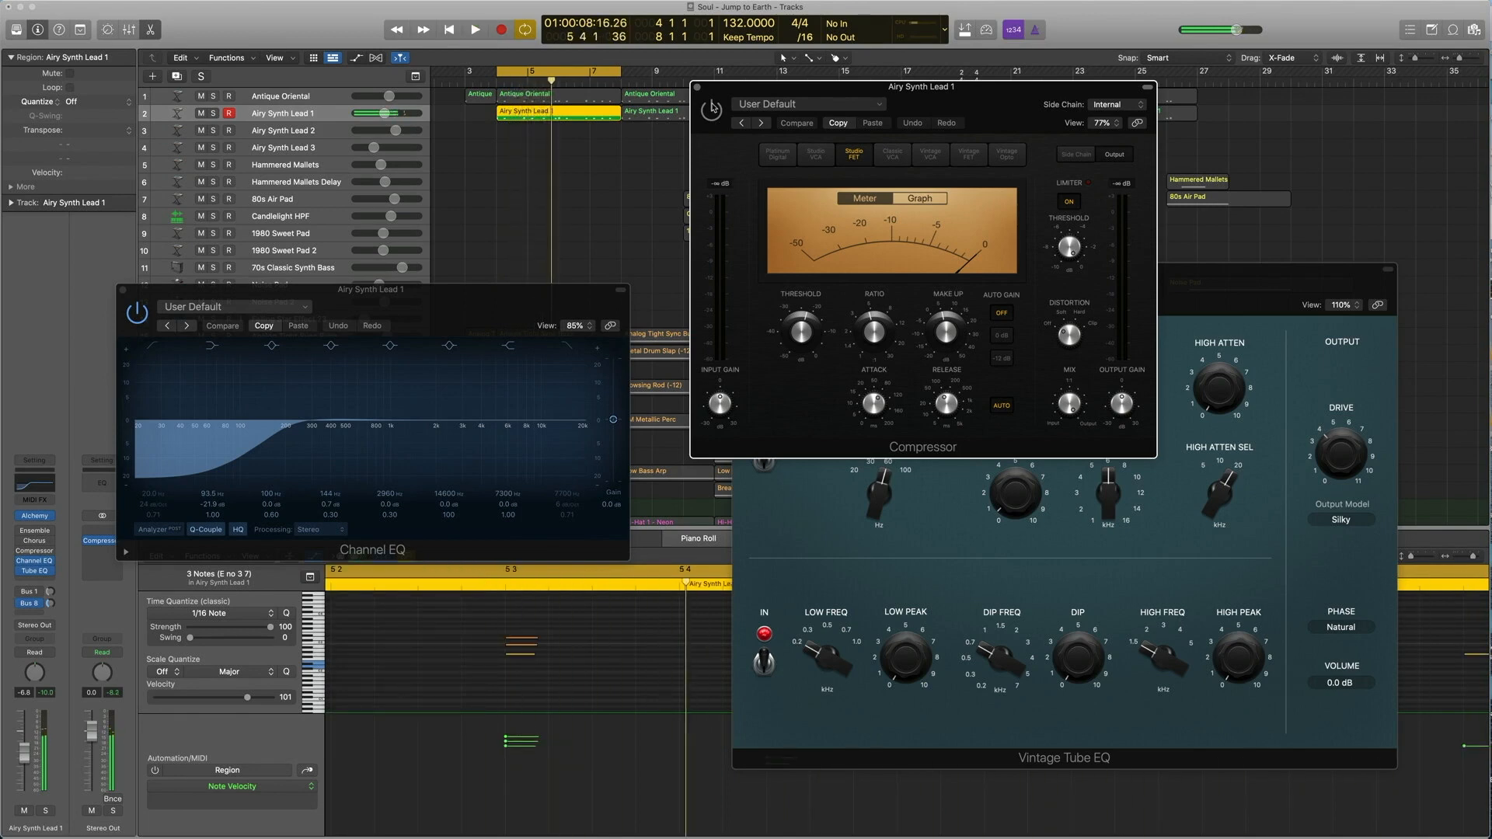
pyautogui.click(712, 115)
pyautogui.press('space')
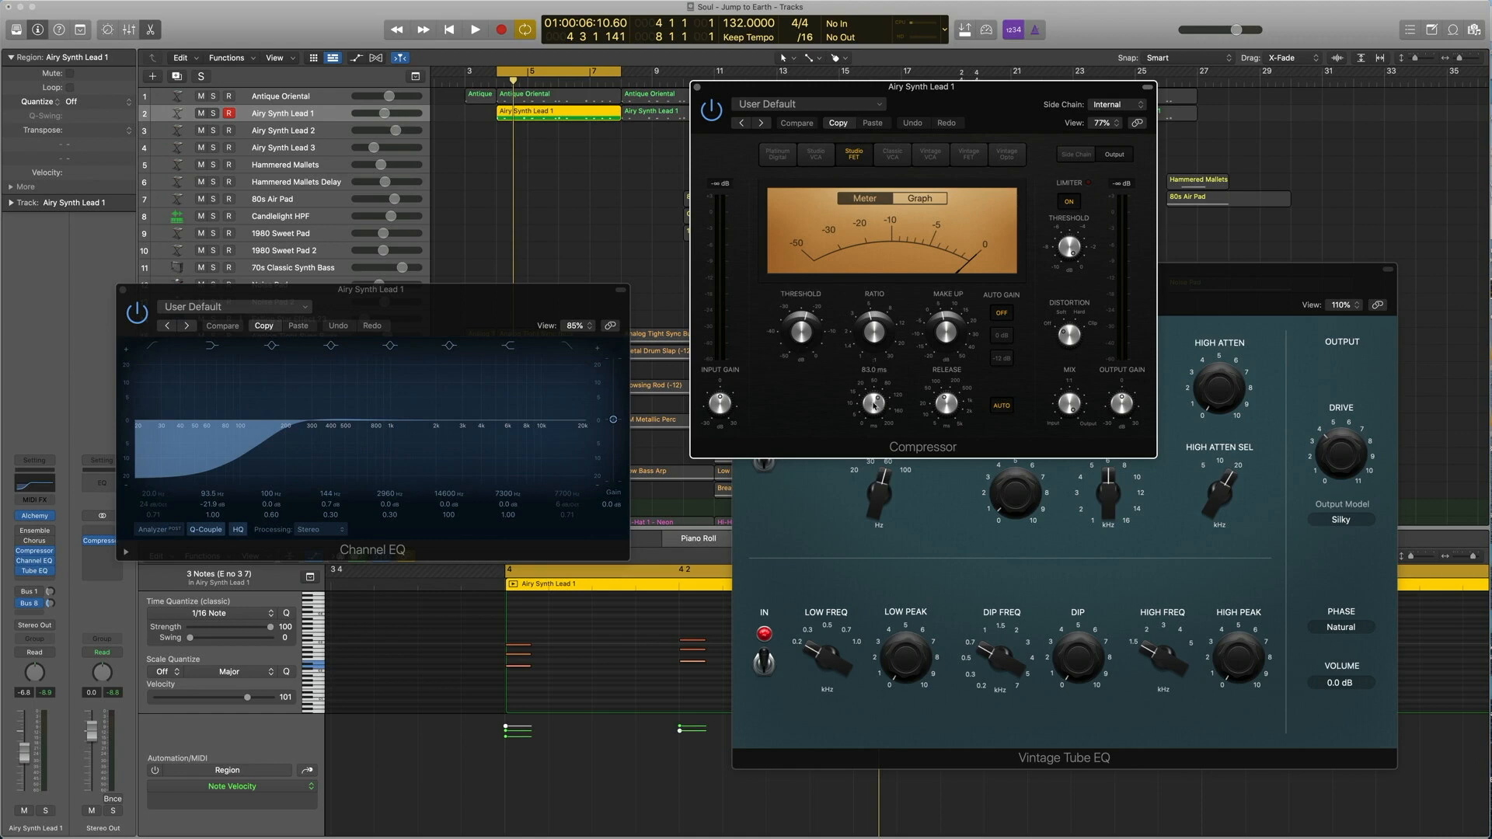
pyautogui.click(696, 88)
# Compare the region's playback with Channel EQ bypassed and active, leave it active, and close Channel EQ.
pyautogui.moveTo(320, 292); pyautogui.dragTo(581, 308)
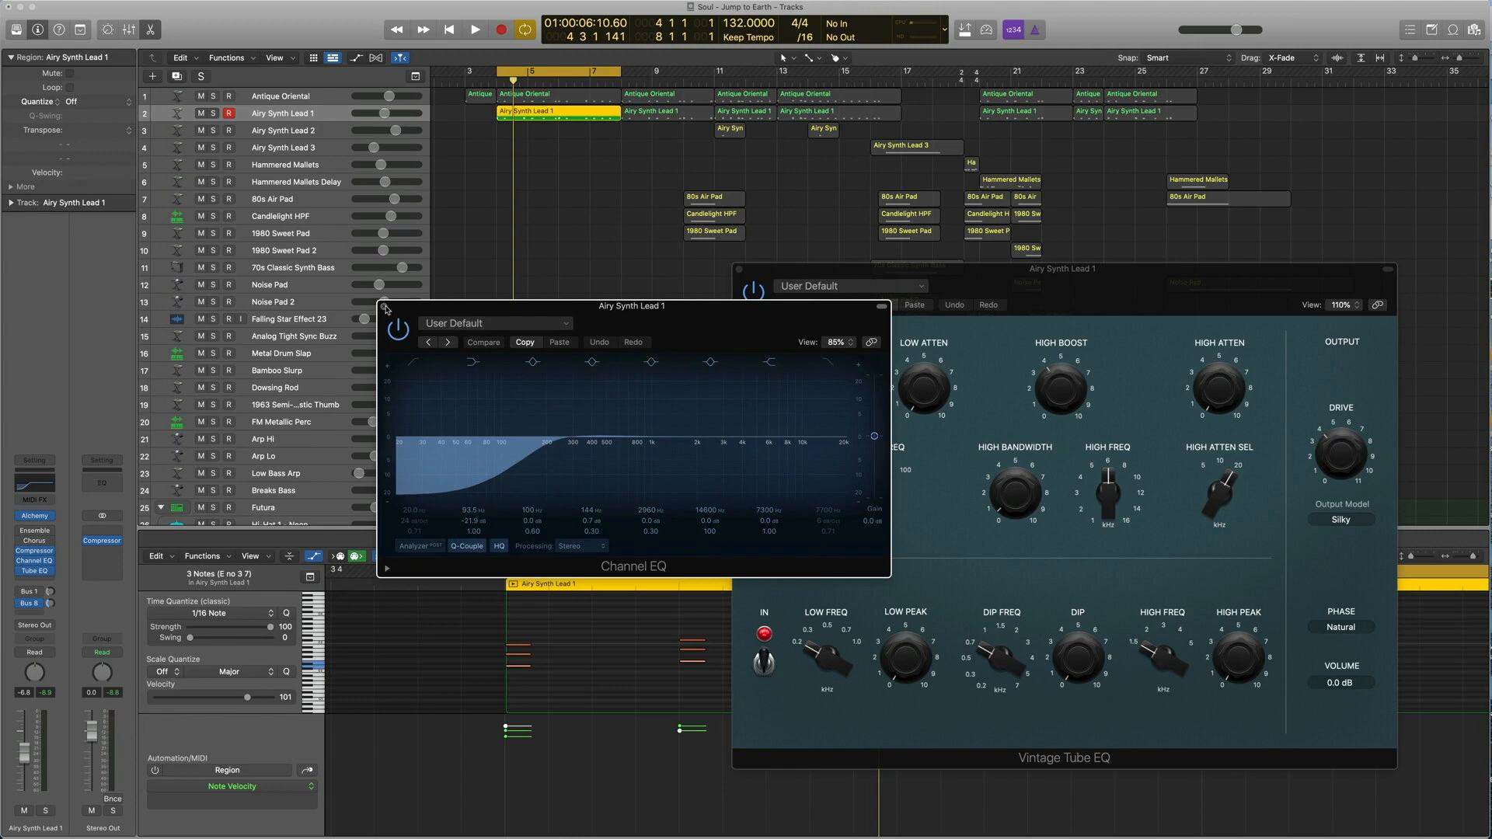
pyautogui.click(540, 122)
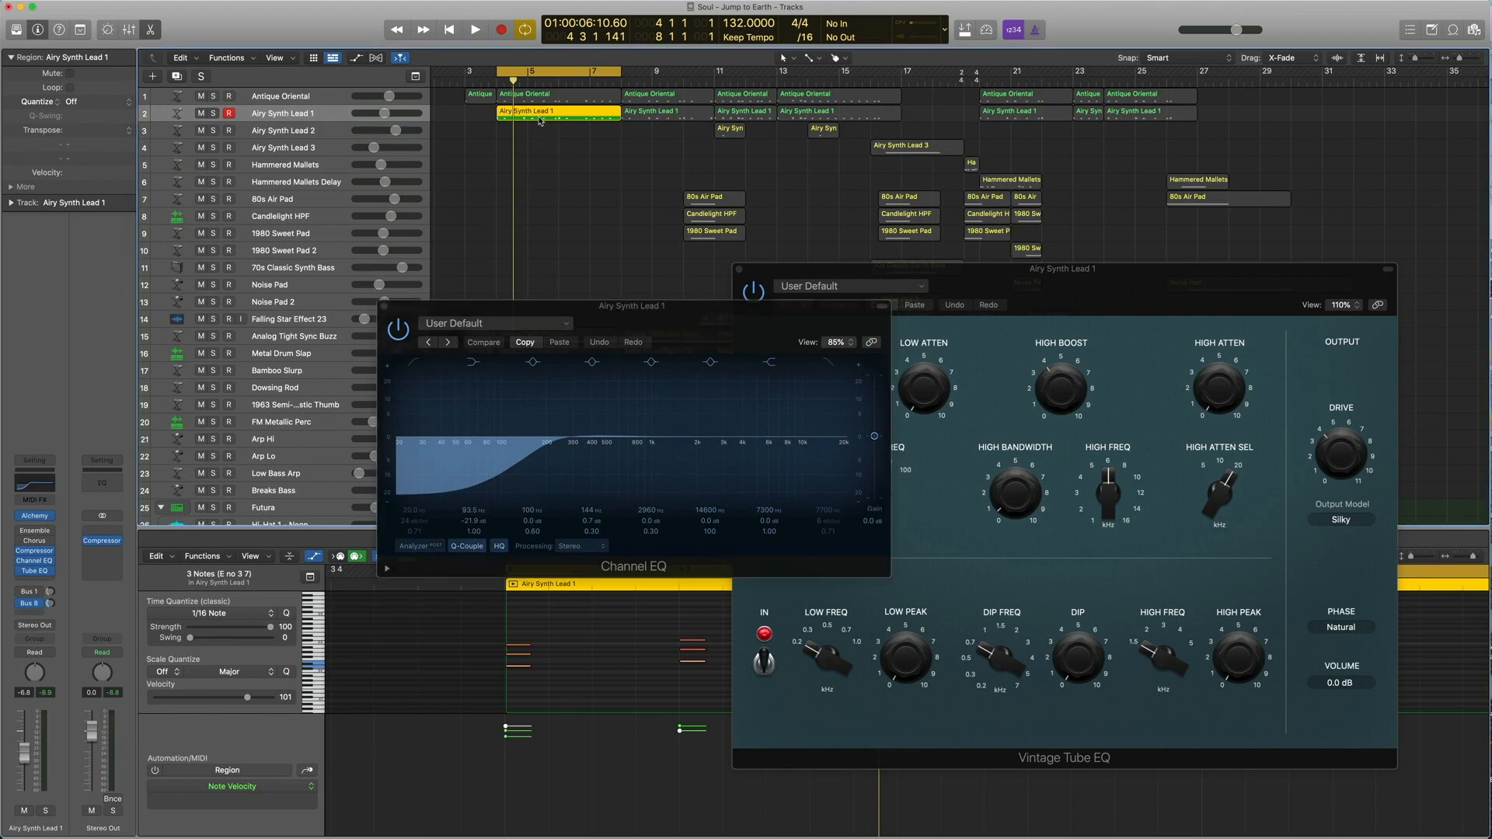
pyautogui.click(20, 560)
pyautogui.press('space')
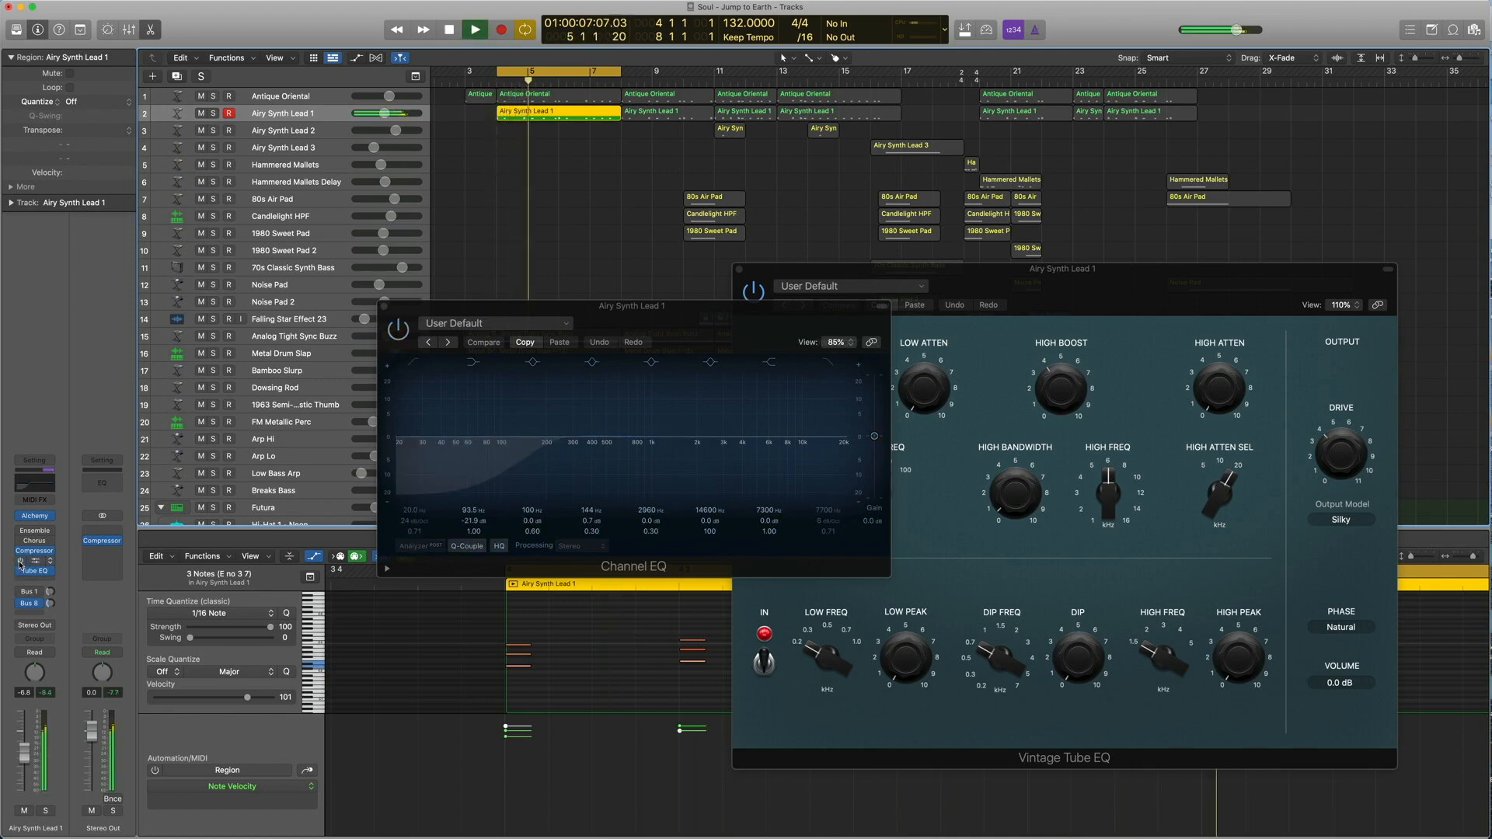
pyautogui.click(21, 563)
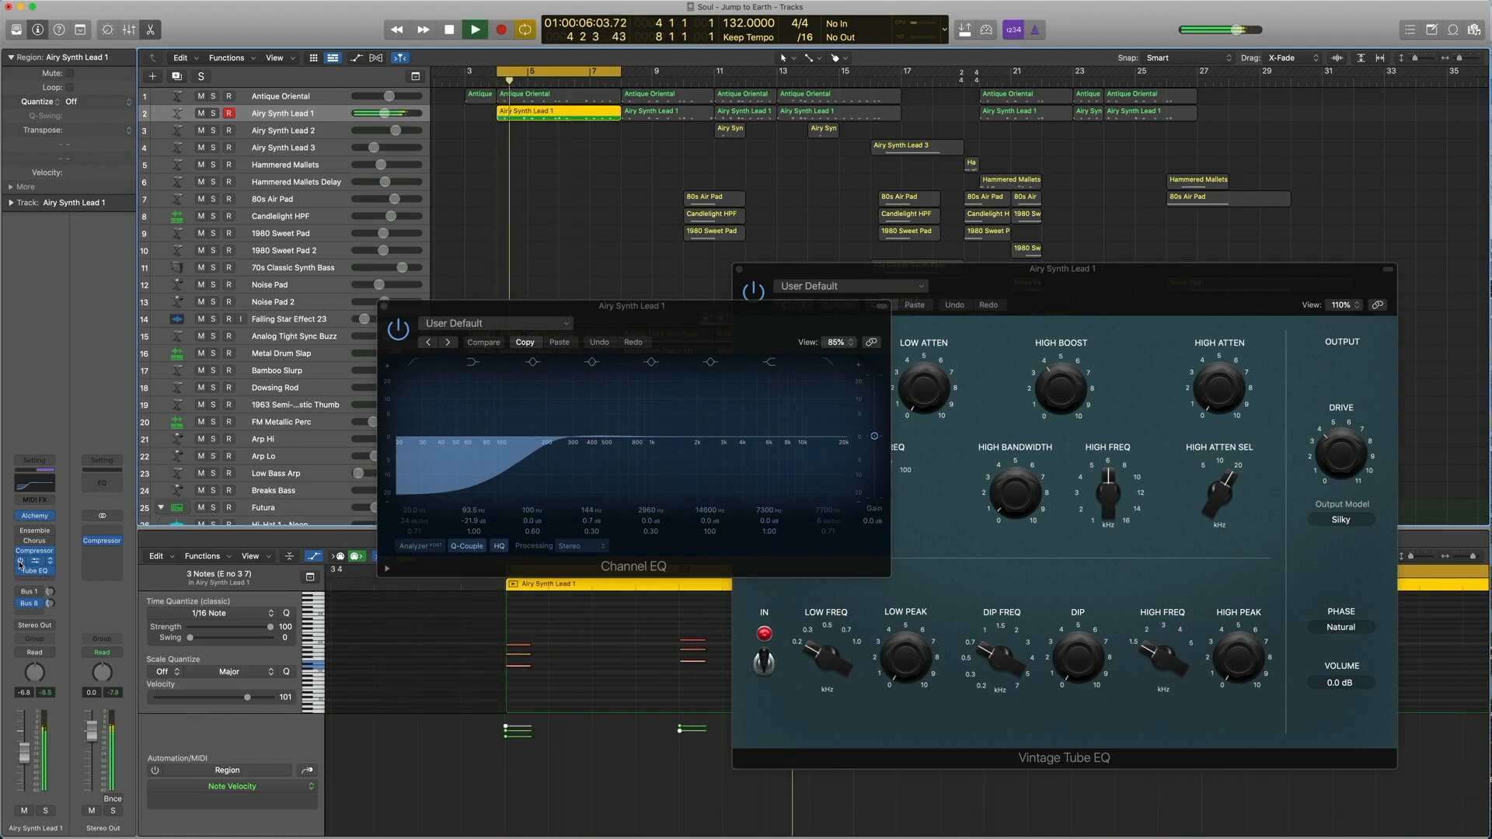
pyautogui.press('space')
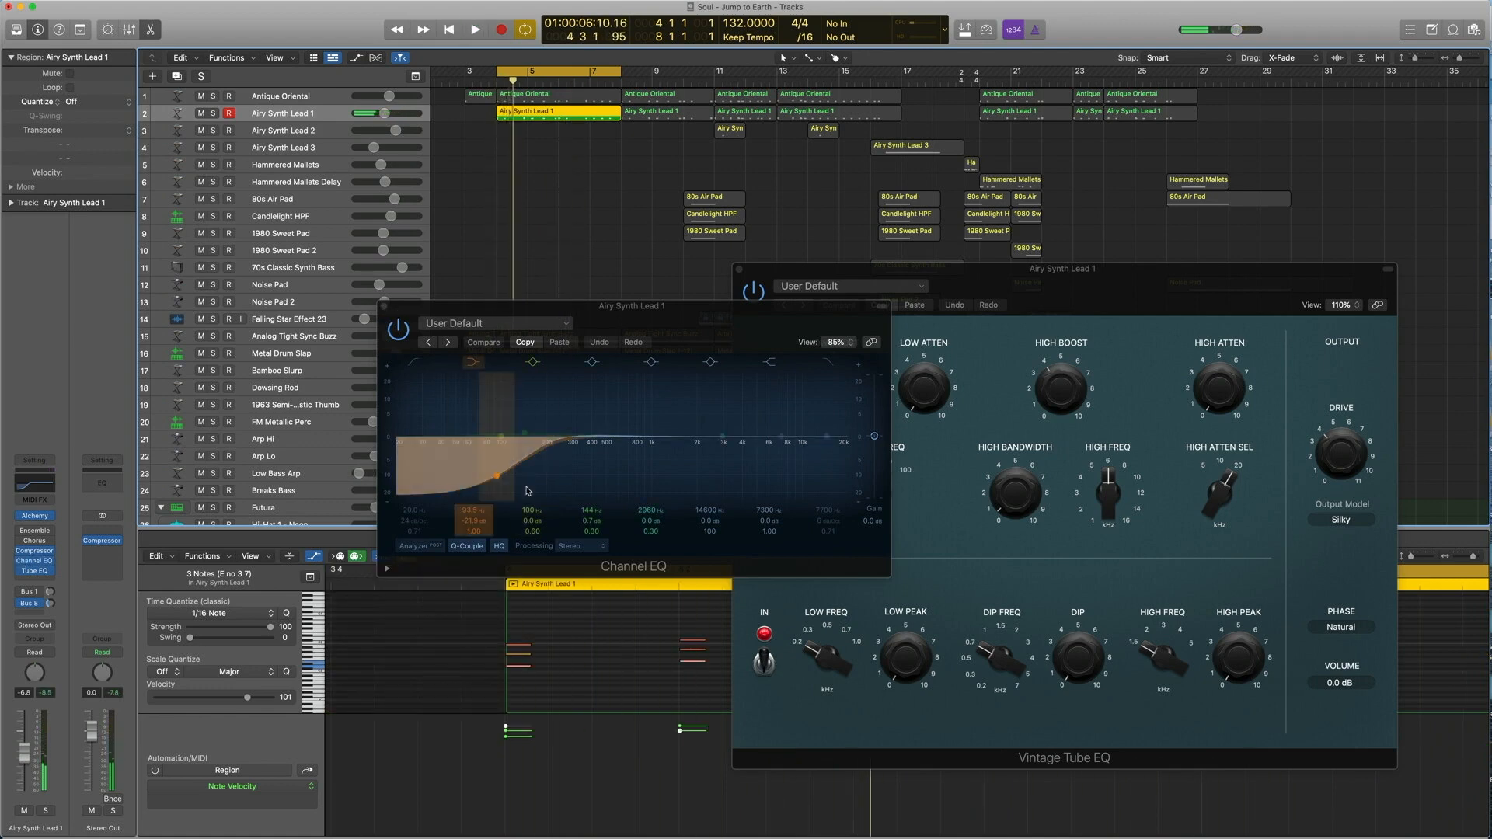
pyautogui.click(384, 306)
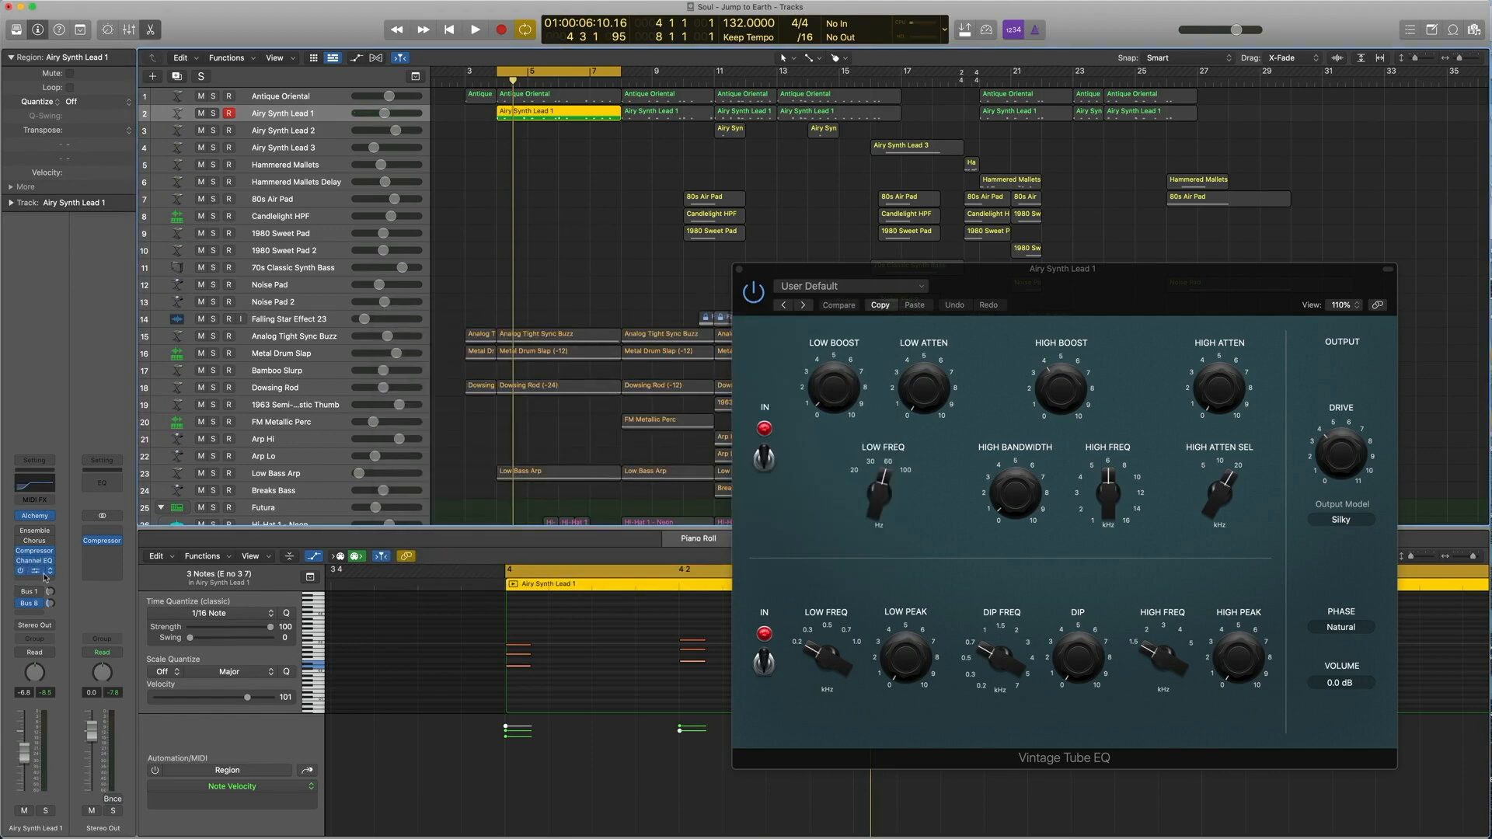
# Show where the stereo Vintage Tube EQ is found in the Vintage EQ Collection, keeping the current plug-in.
pyautogui.click(50, 573)
pyautogui.moveTo(116, 713)
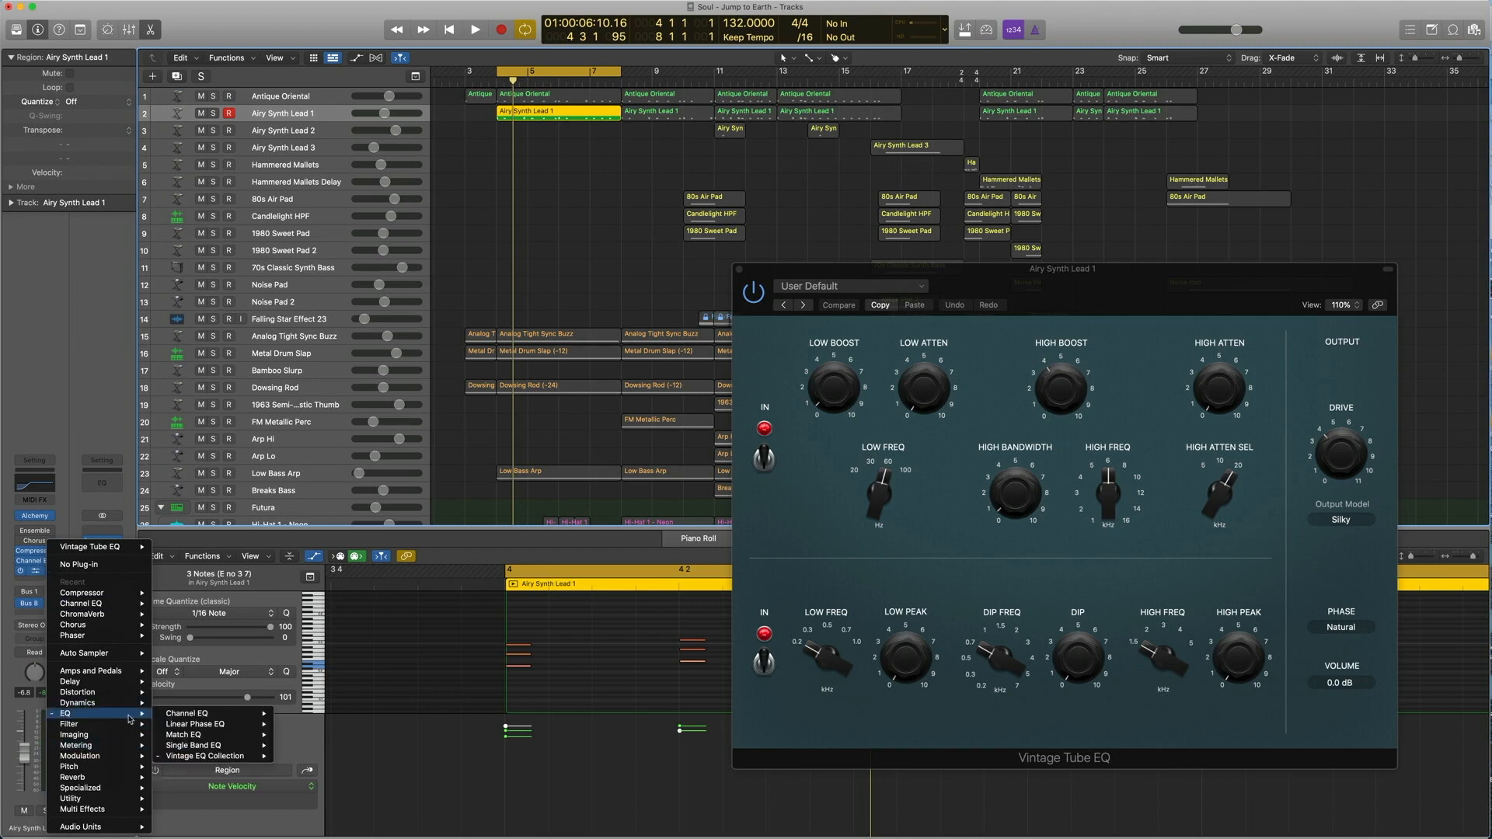
pyautogui.moveTo(239, 760)
pyautogui.moveTo(319, 777)
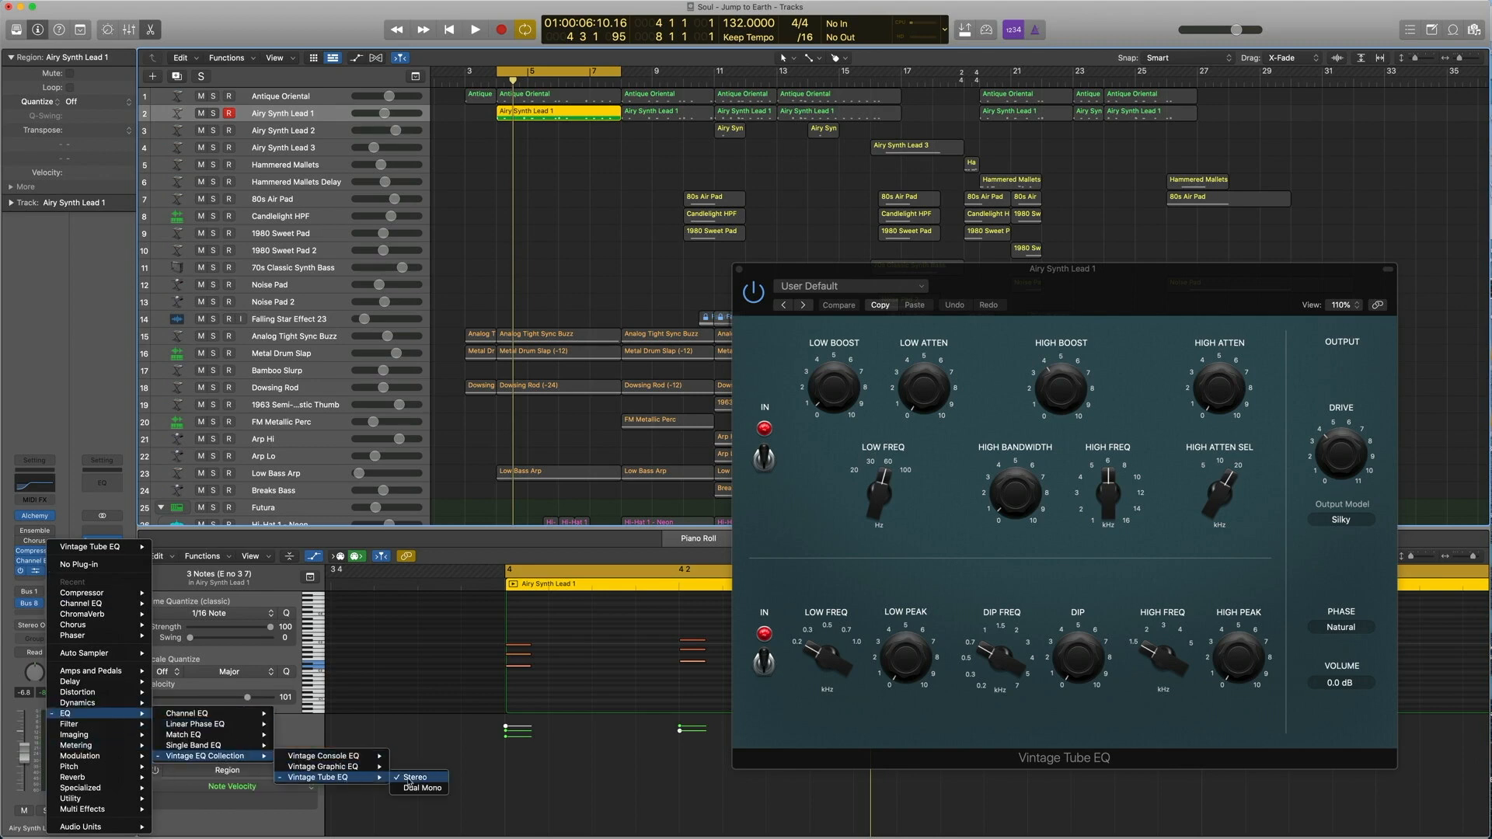
pyautogui.click(443, 384)
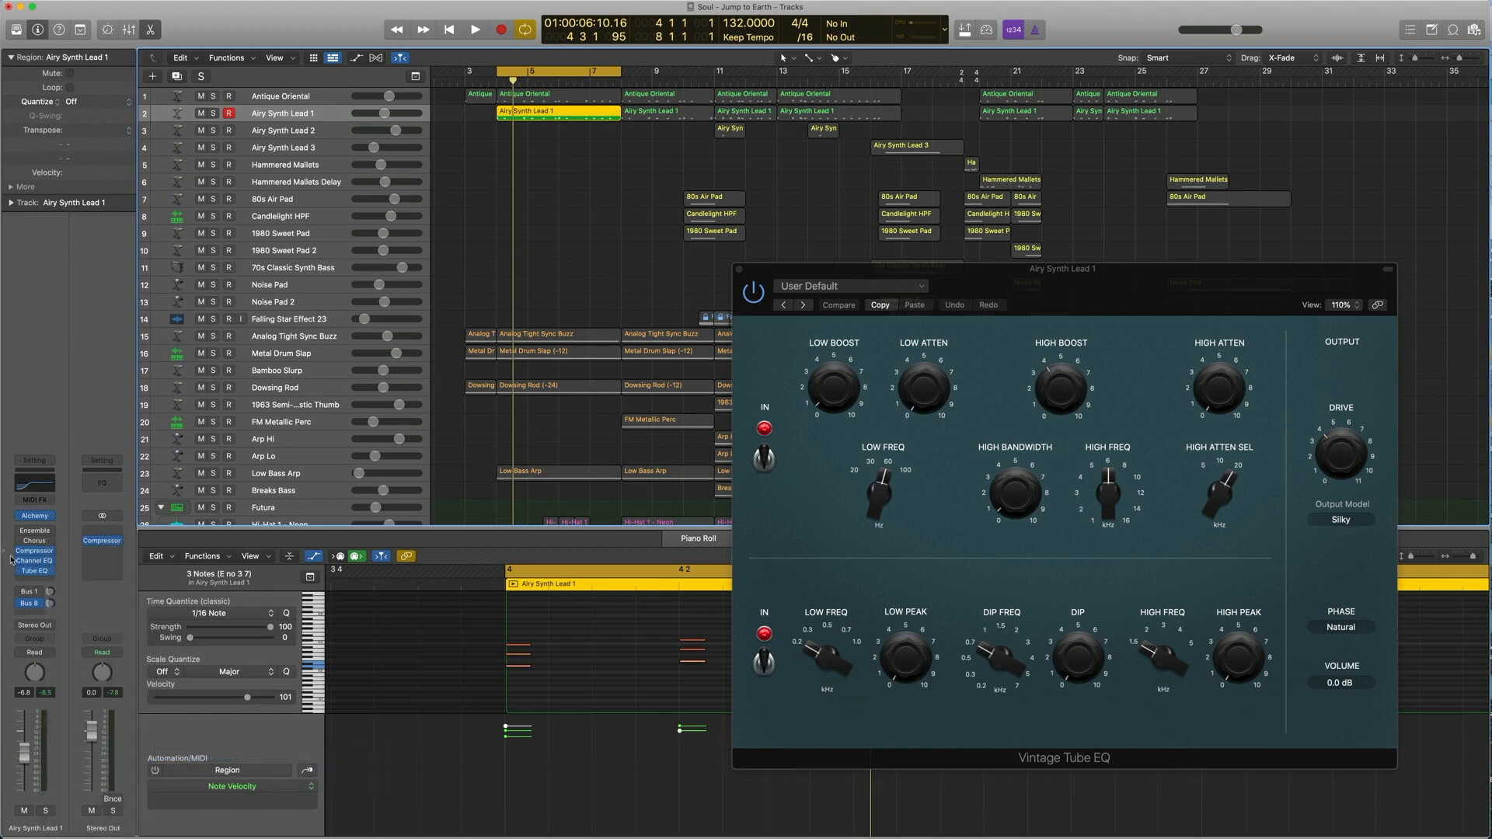
# Examine the High Boost and Low Atten controls of the Vintage Tube EQ and recheck the Channel EQ curve.
pyautogui.moveTo(1027, 282); pyautogui.dragTo(1061, 271)
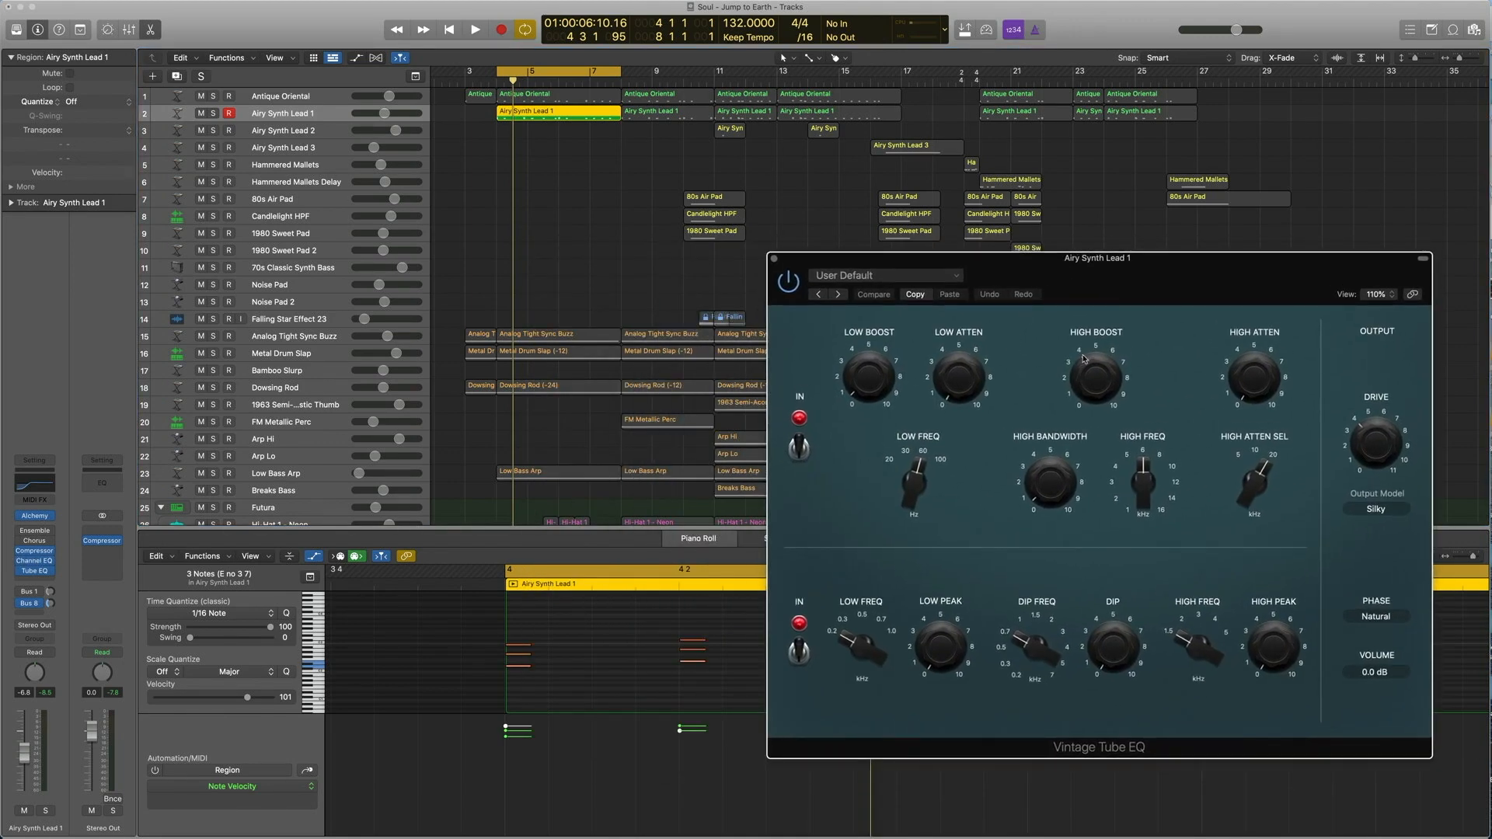
pyautogui.moveTo(1087, 374)
pyautogui.moveTo(949, 394)
pyautogui.click(31, 485)
pyautogui.click(383, 307)
# Try a Low Atten of 3.1 in the Vintage Tube EQ, return to the stored setting, and close the plug-in.
pyautogui.moveTo(955, 390); pyautogui.dragTo(951, 332)
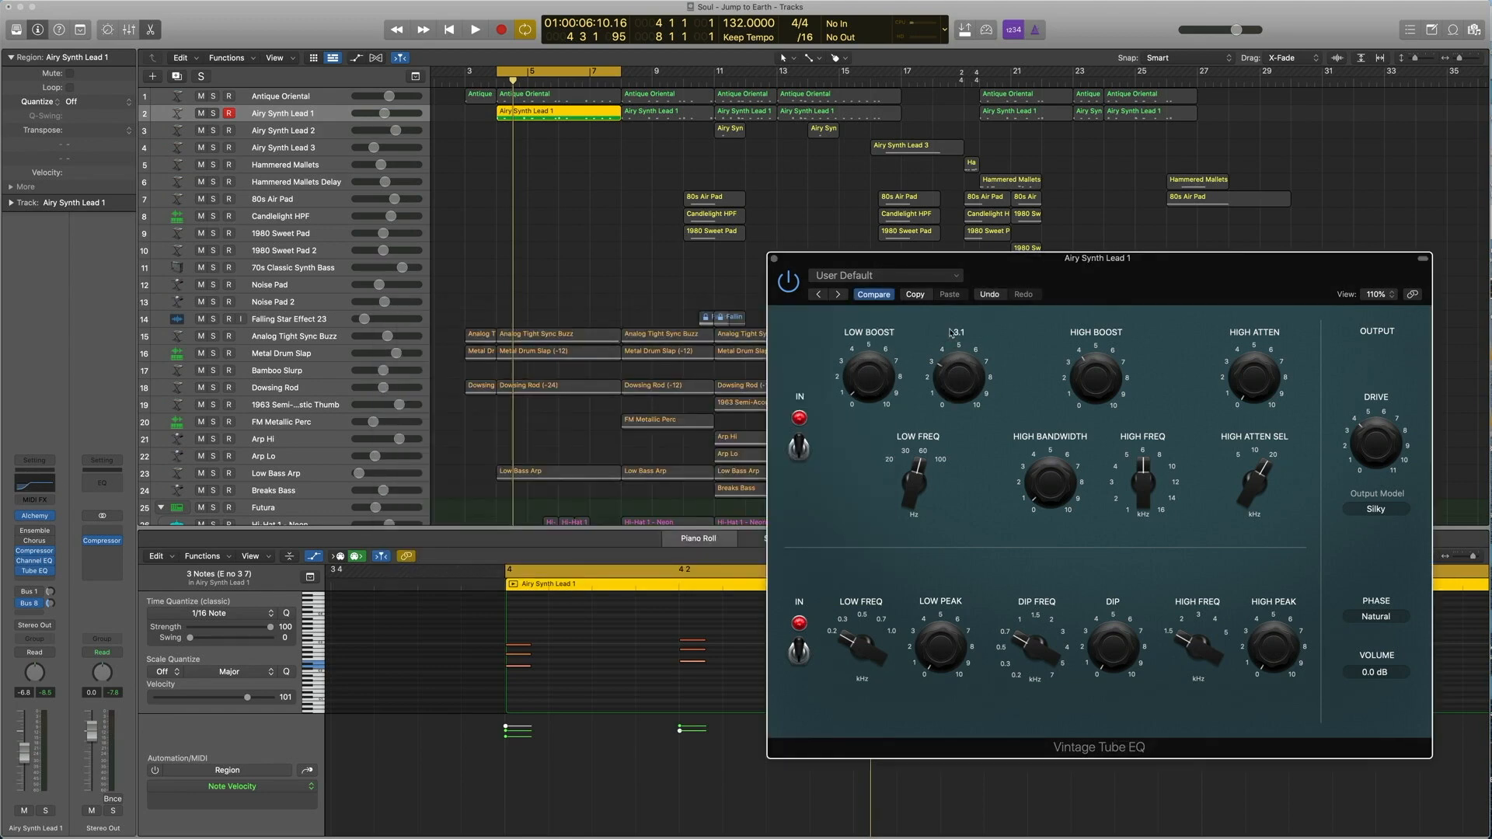
pyautogui.click(873, 295)
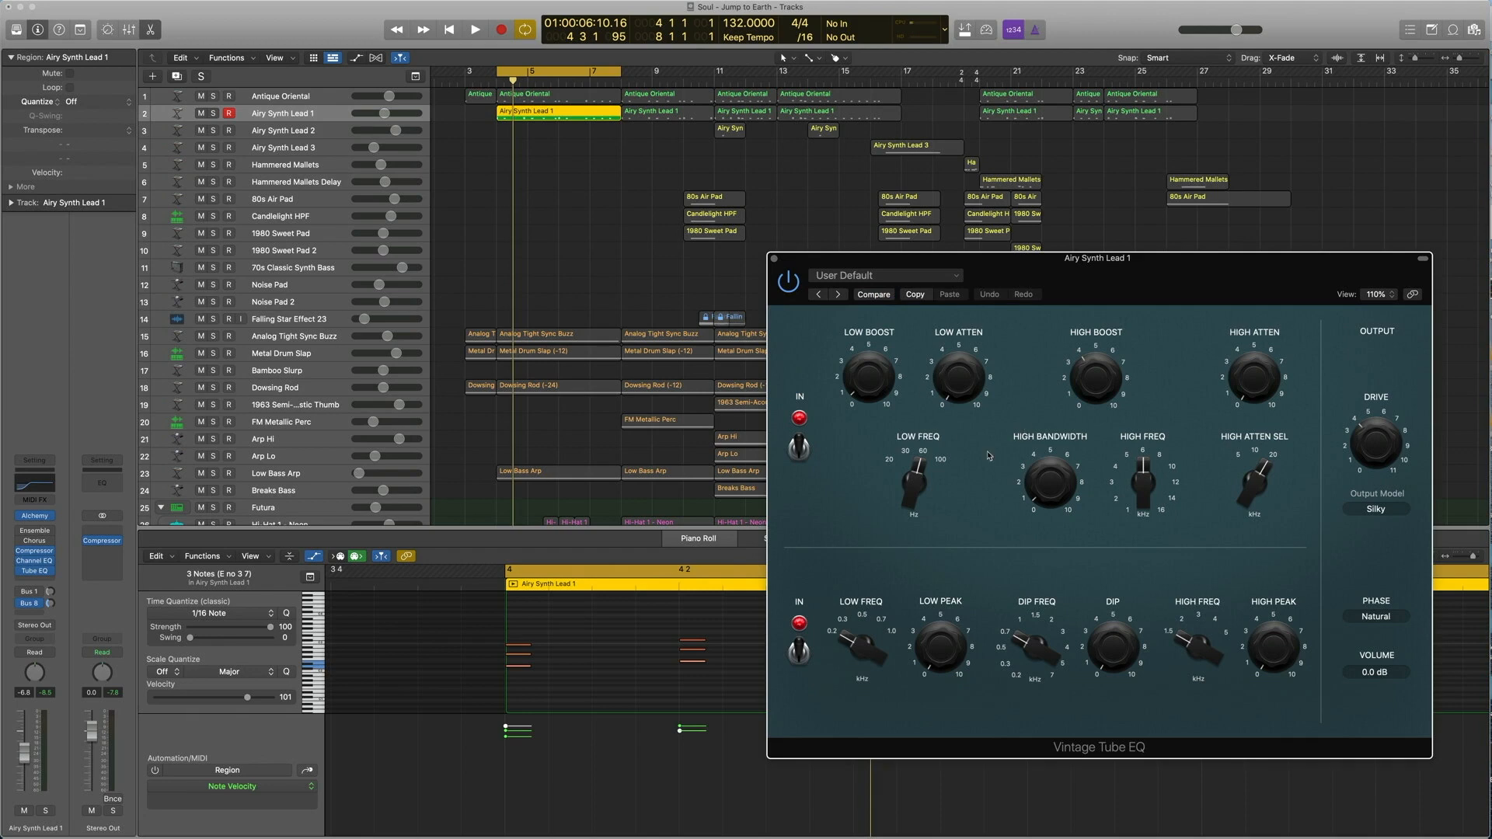
pyautogui.click(774, 258)
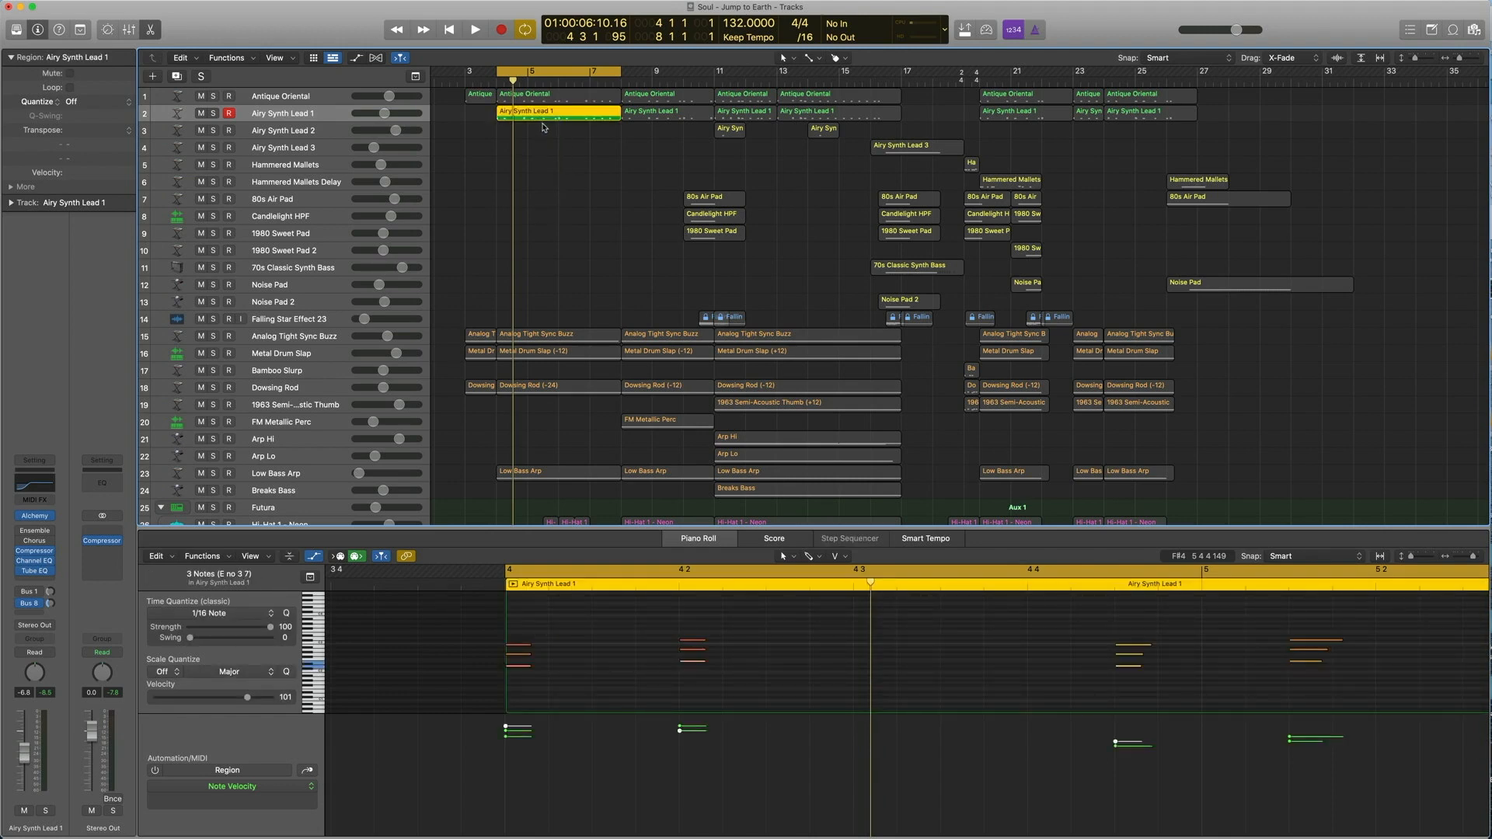
# Audition the region with all its effects and open Space Designer on Aux 7 for the track's Bus 8 send.
pyautogui.press('space')
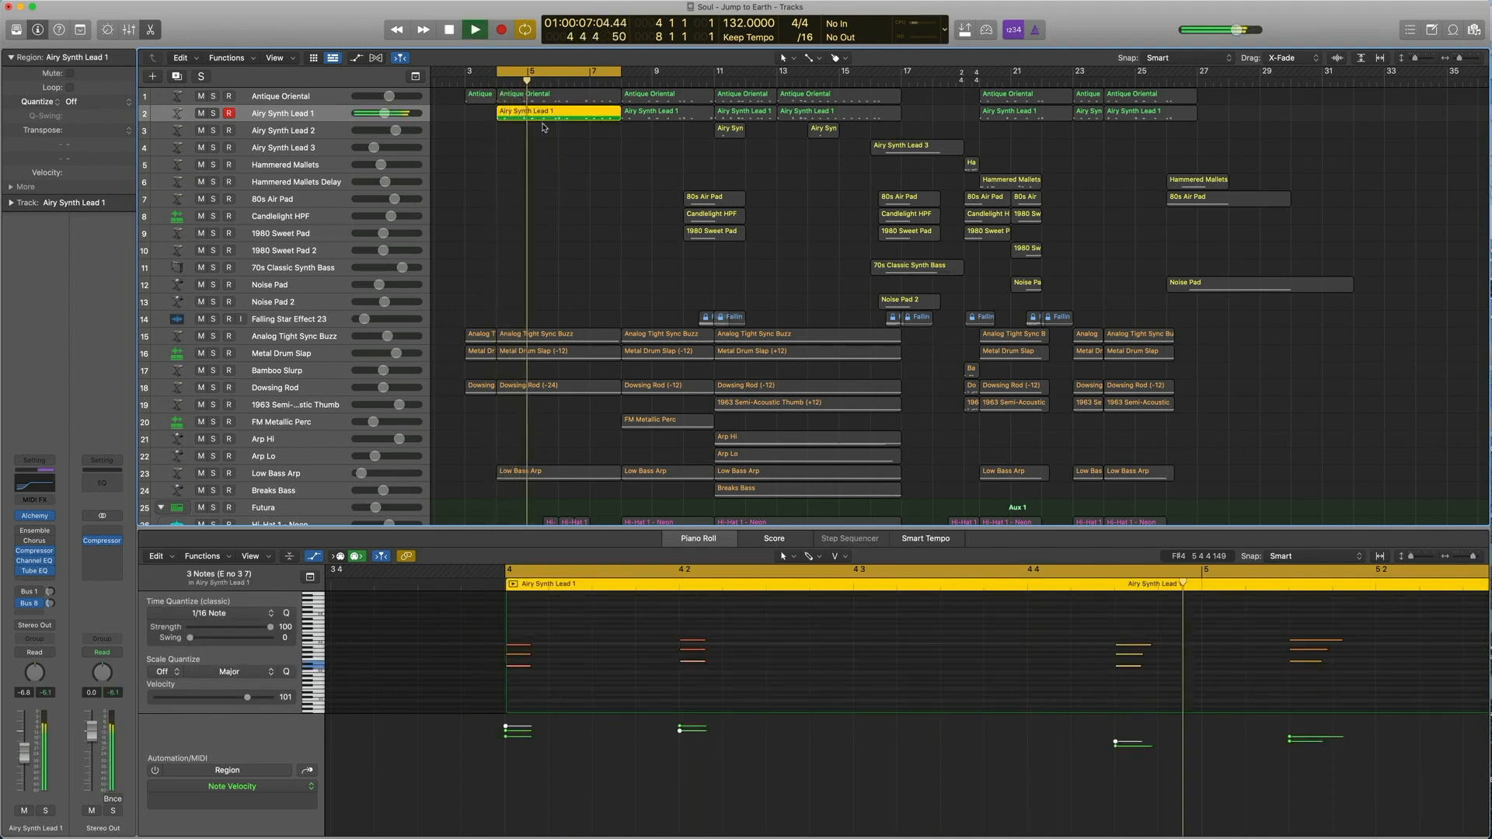
pyautogui.click(35, 606)
pyautogui.click(107, 538)
pyautogui.click(107, 533)
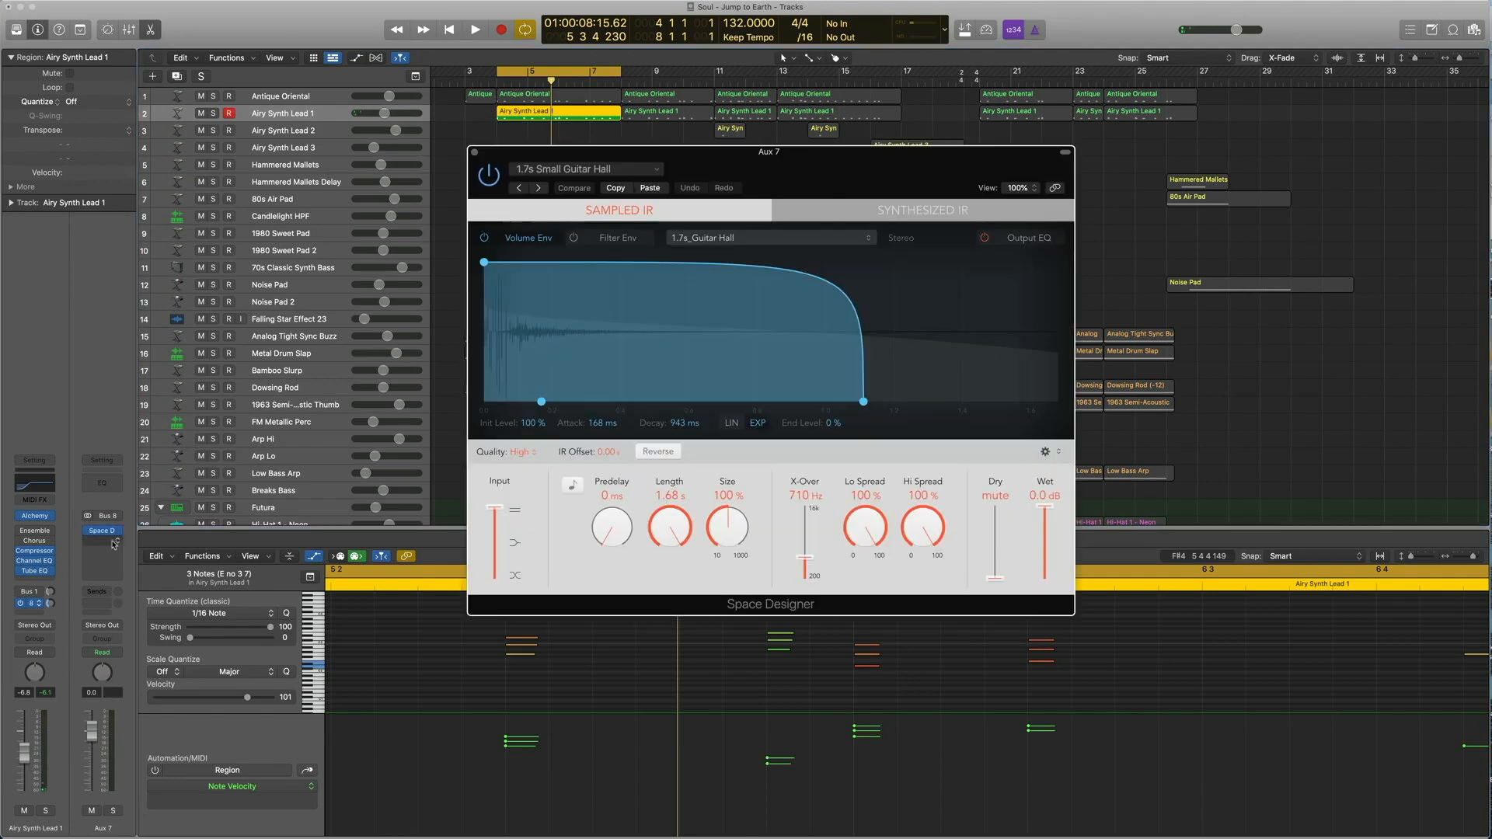
# View the 1.7s Small Guitar Hall preset under Medium Spaces Halls, inspect its Space Designer settings, and close the plug-in.
pyautogui.click(599, 170)
pyautogui.moveTo(622, 416)
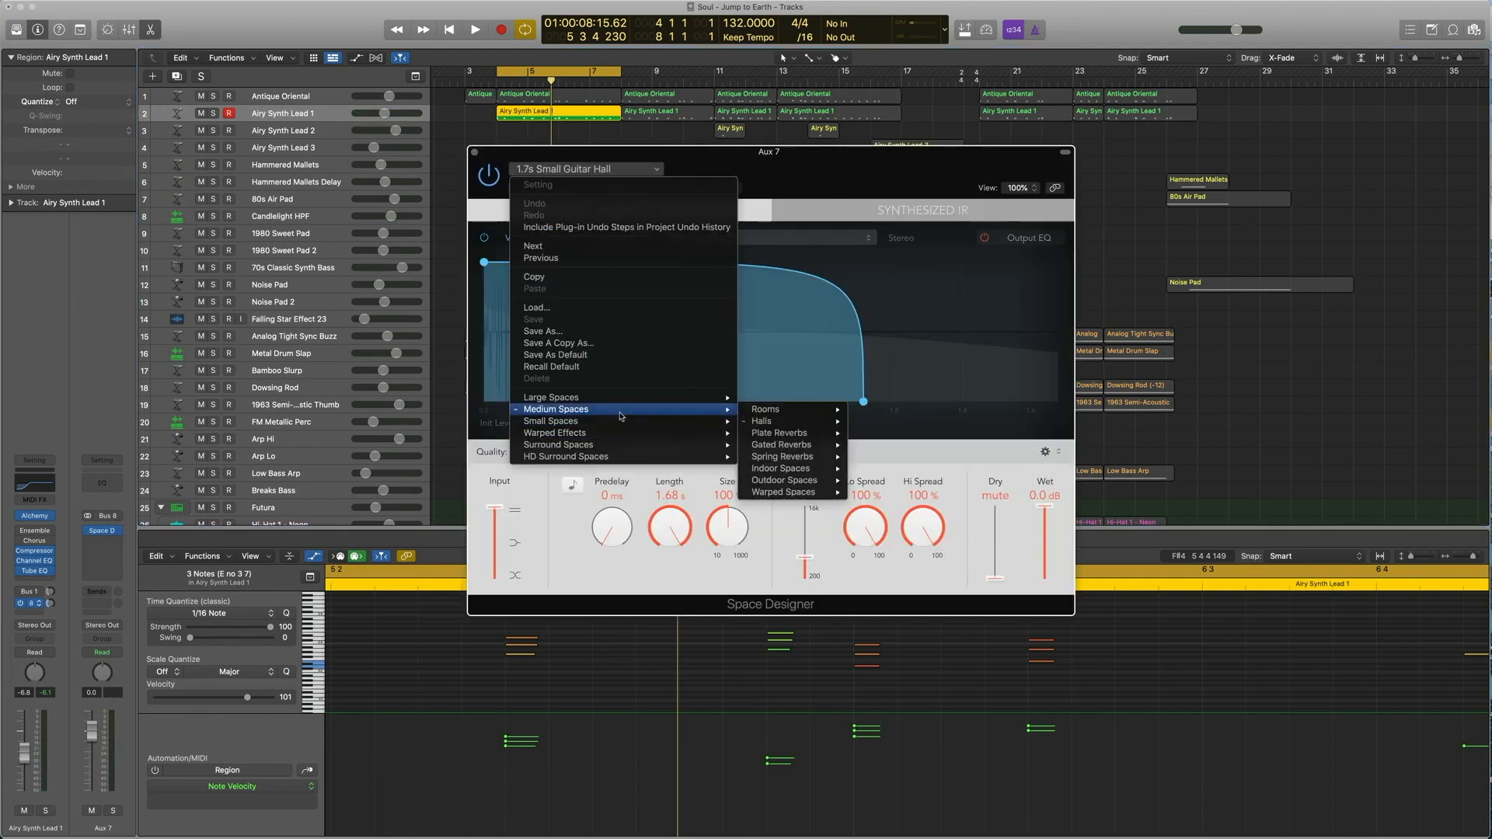
pyautogui.moveTo(784, 421)
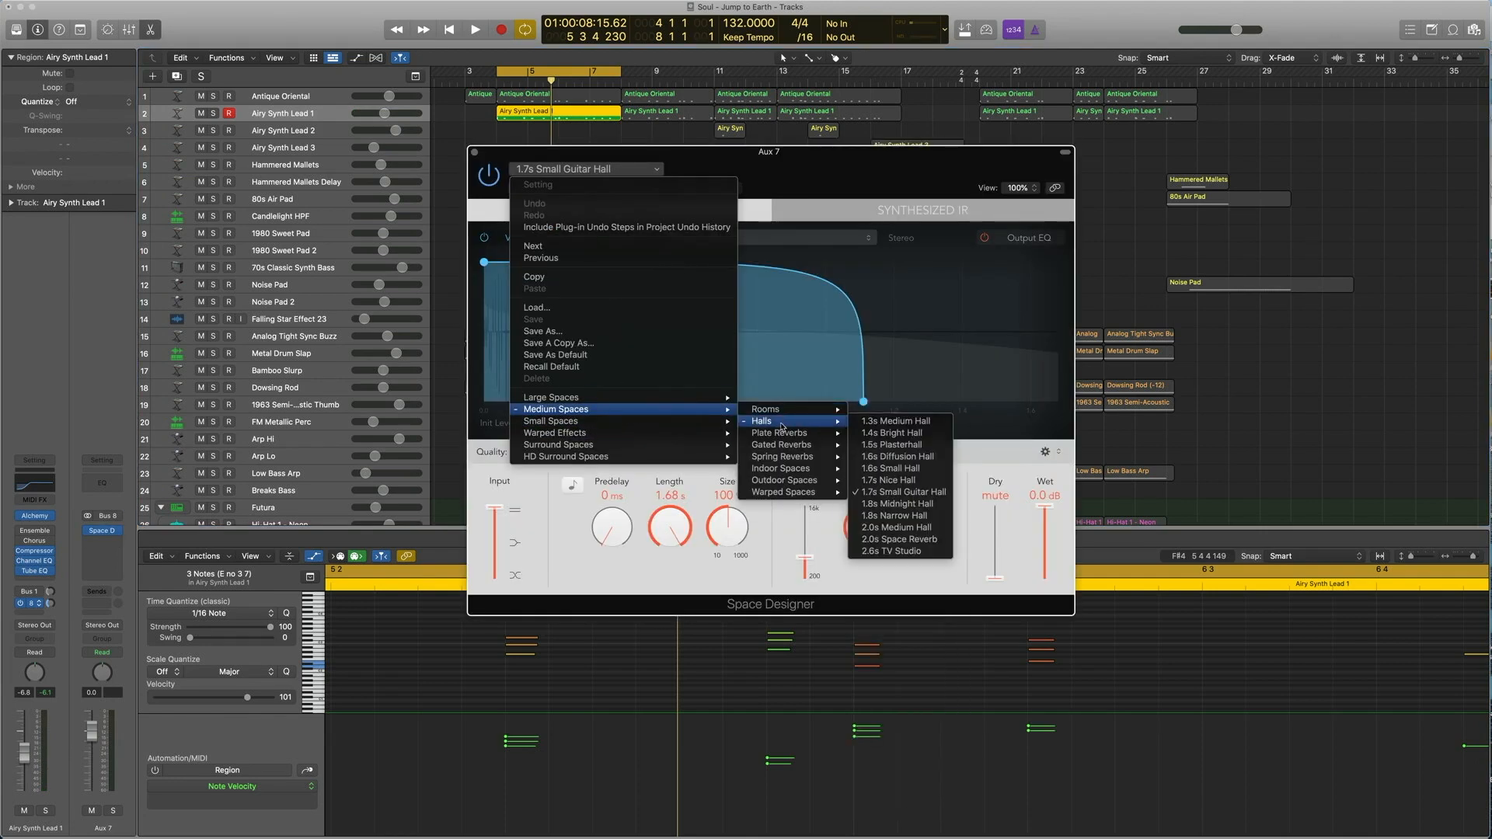
pyautogui.click(901, 492)
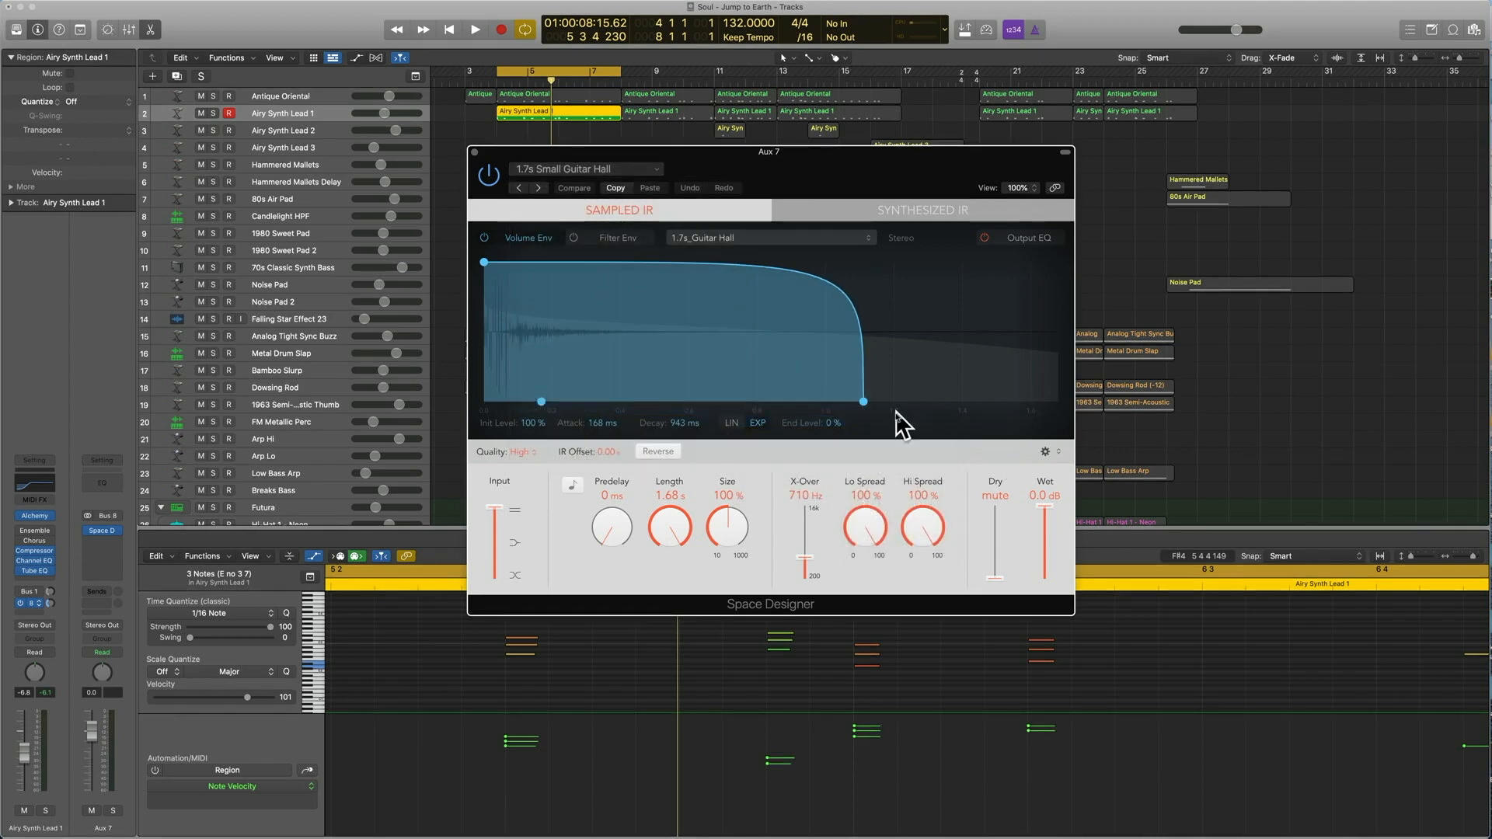
pyautogui.click(475, 153)
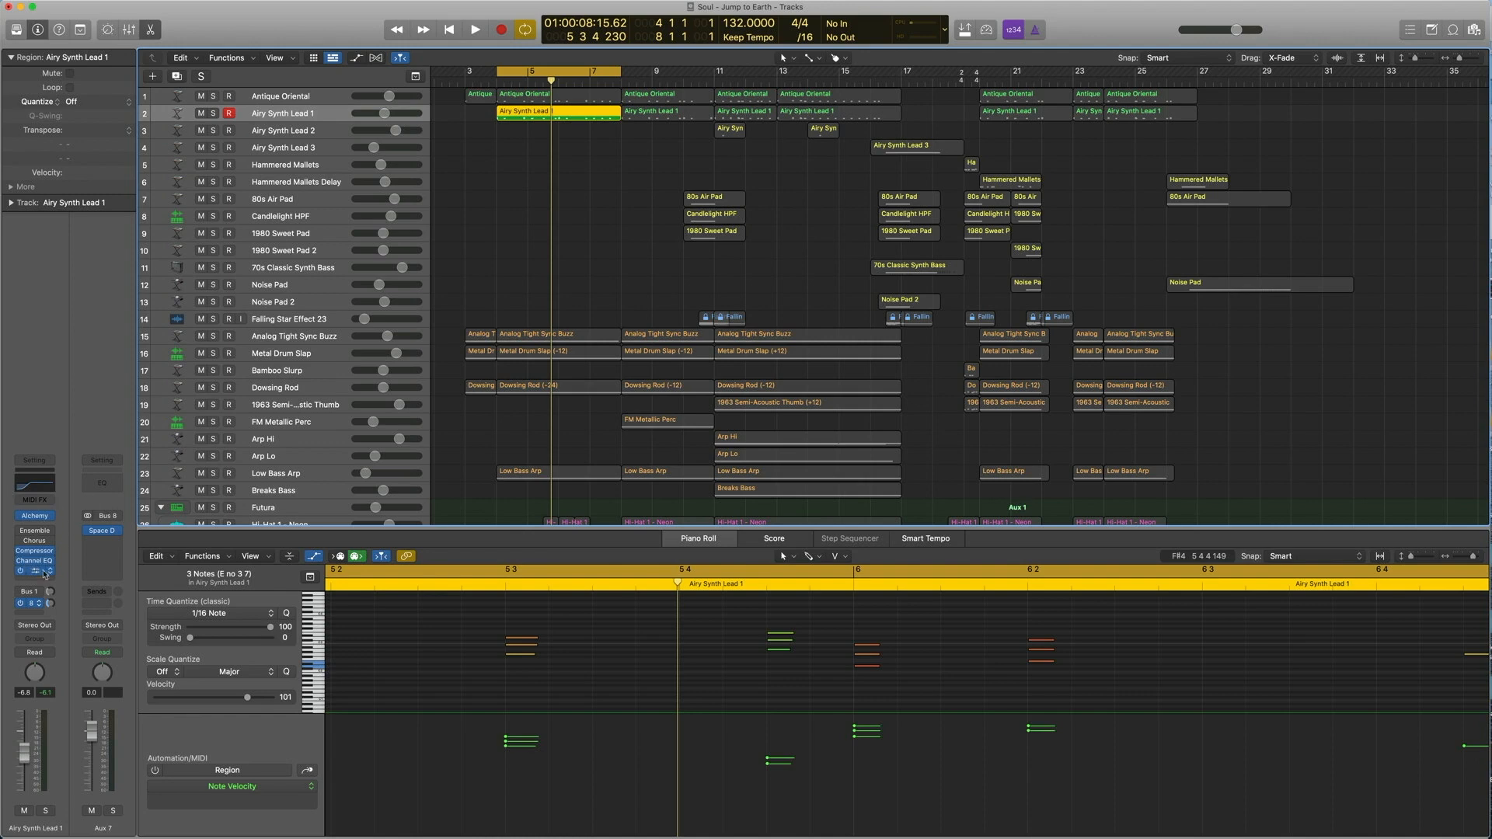
pyautogui.click(104, 533)
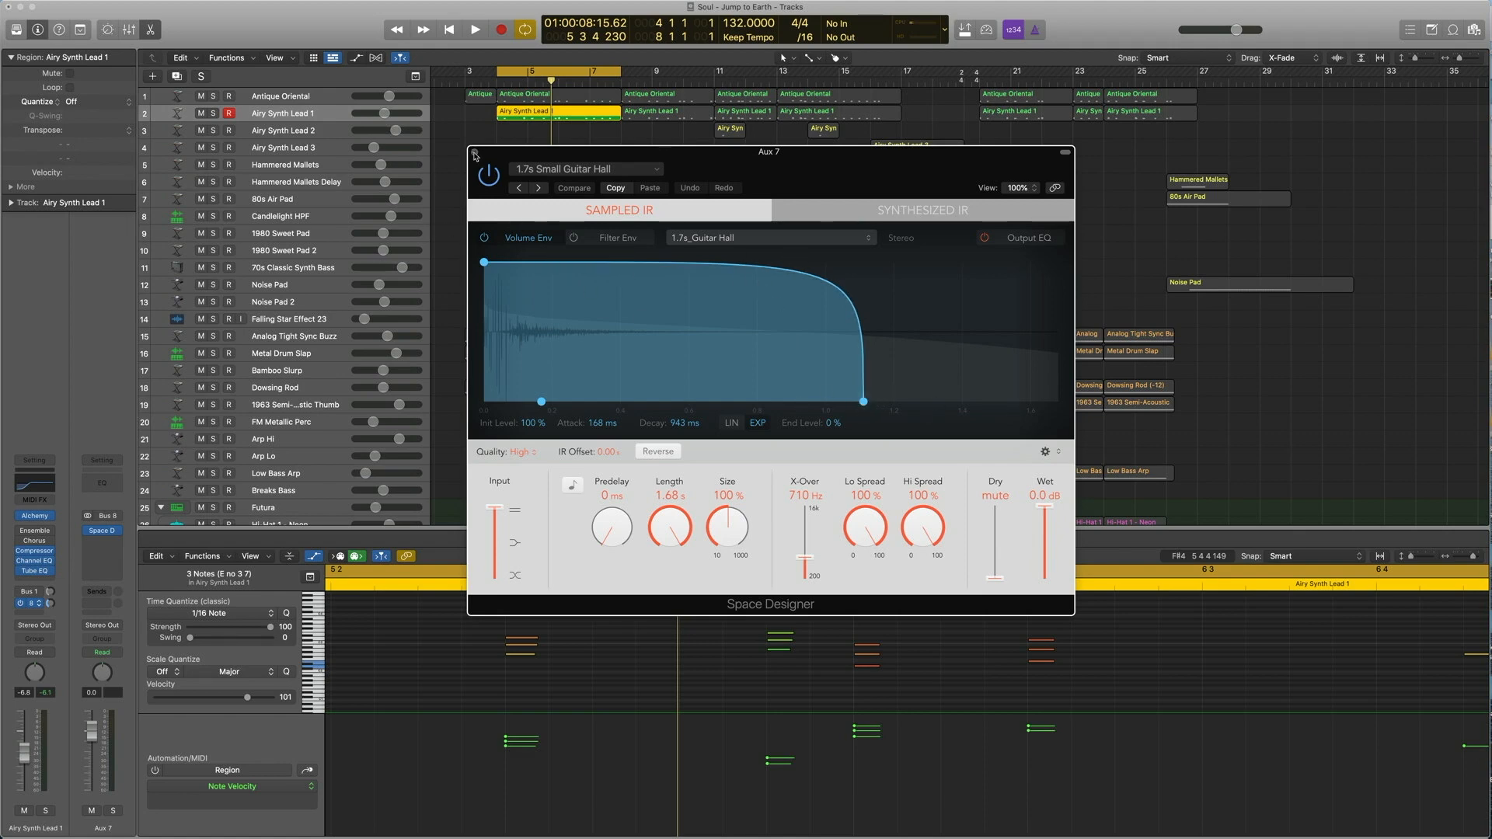
pyautogui.click(475, 153)
# Switch the solo to the Analog Tight Sync Buzz, Metal Drum Slap, Dowsing Rod and Low Bass Arp regions before bar 8 and audition them.
pyautogui.hotkey('ctrl', 's')
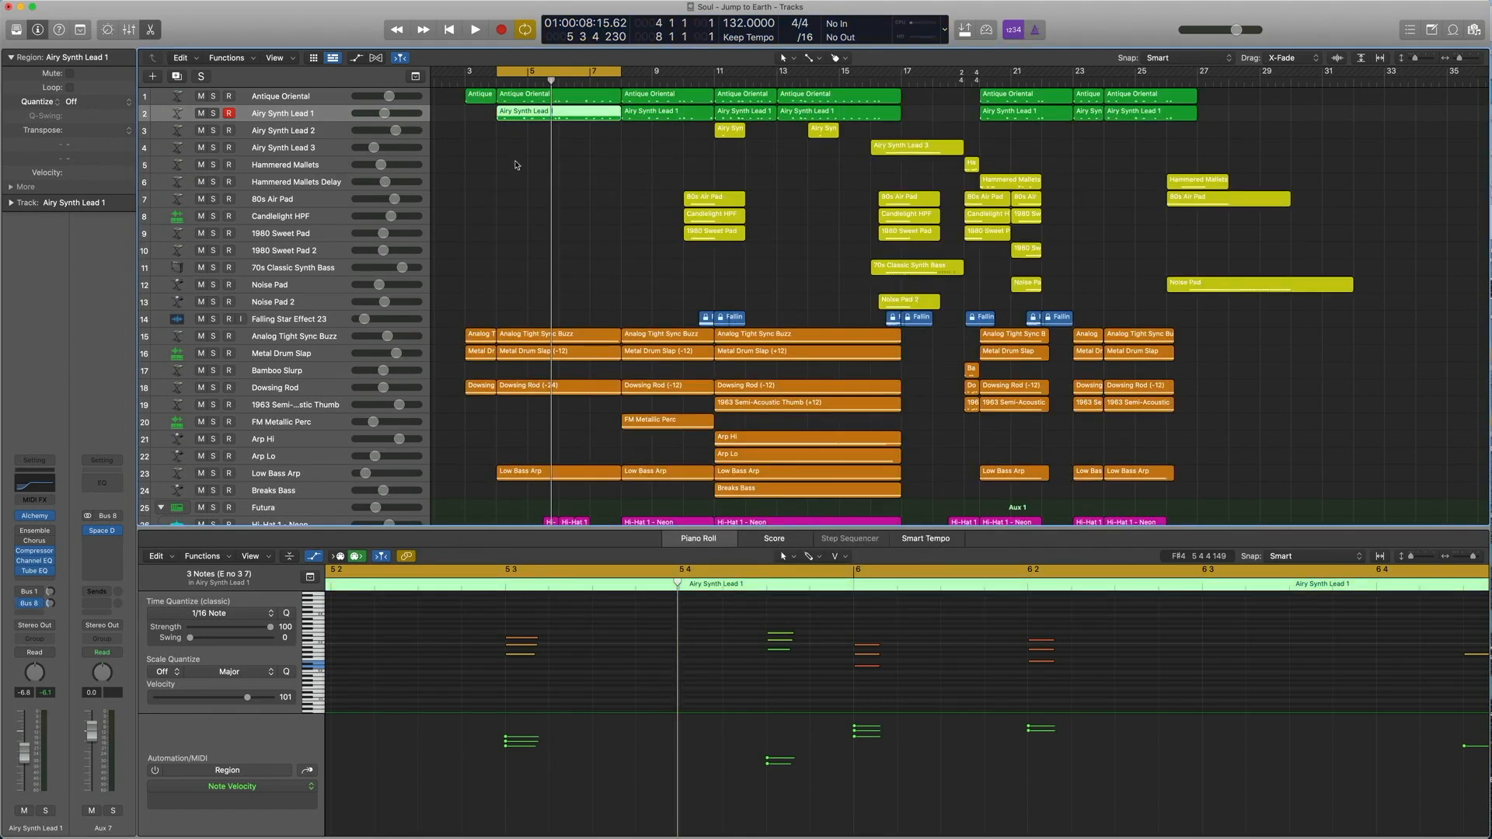
pyautogui.hotkey('shift', 'Left')
pyautogui.scroll(1, 501, 157)
pyautogui.scroll(-5, 500, 156)
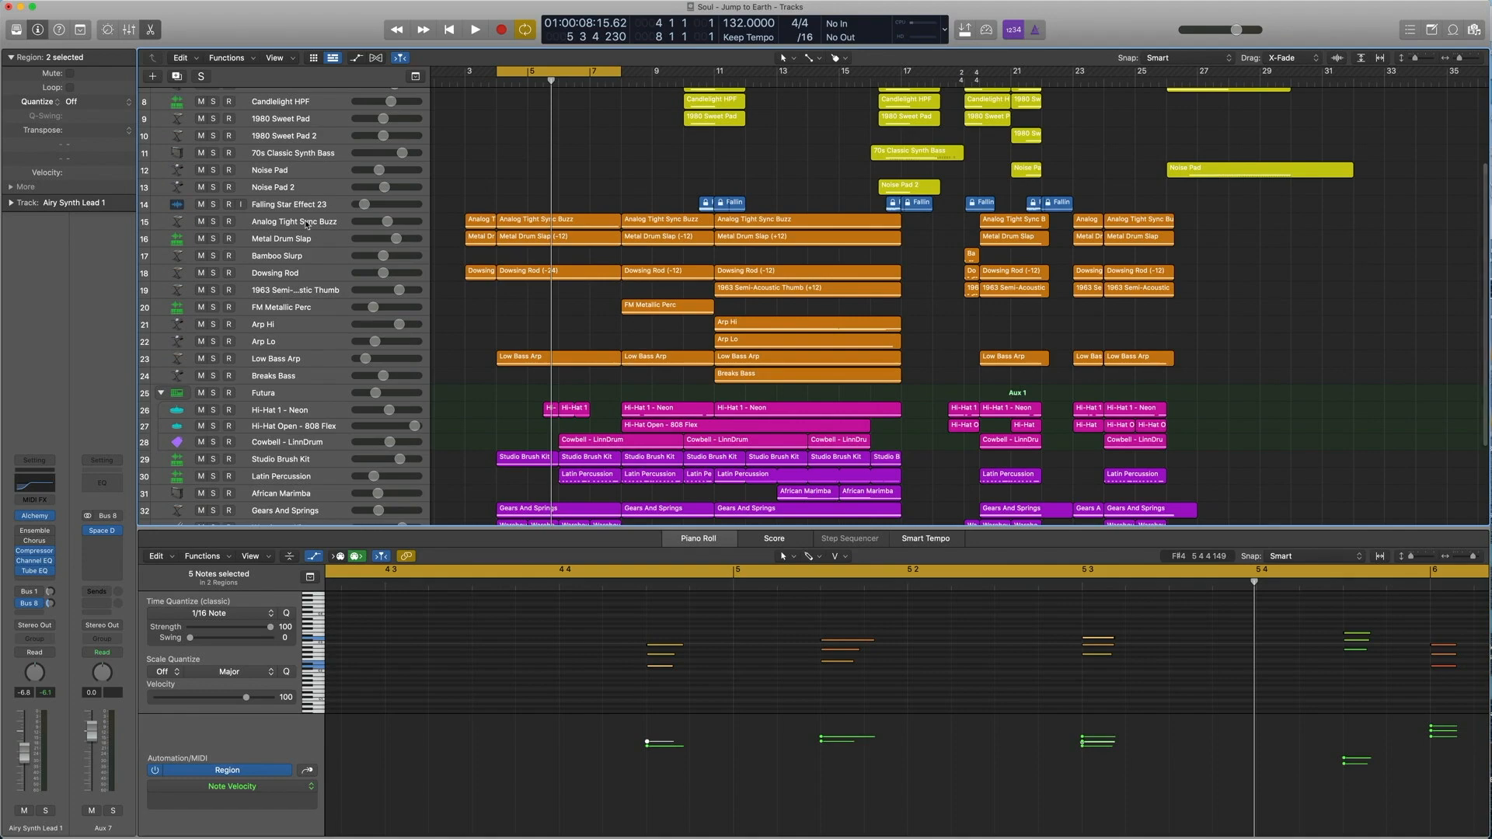
pyautogui.scroll(4, 475, 172)
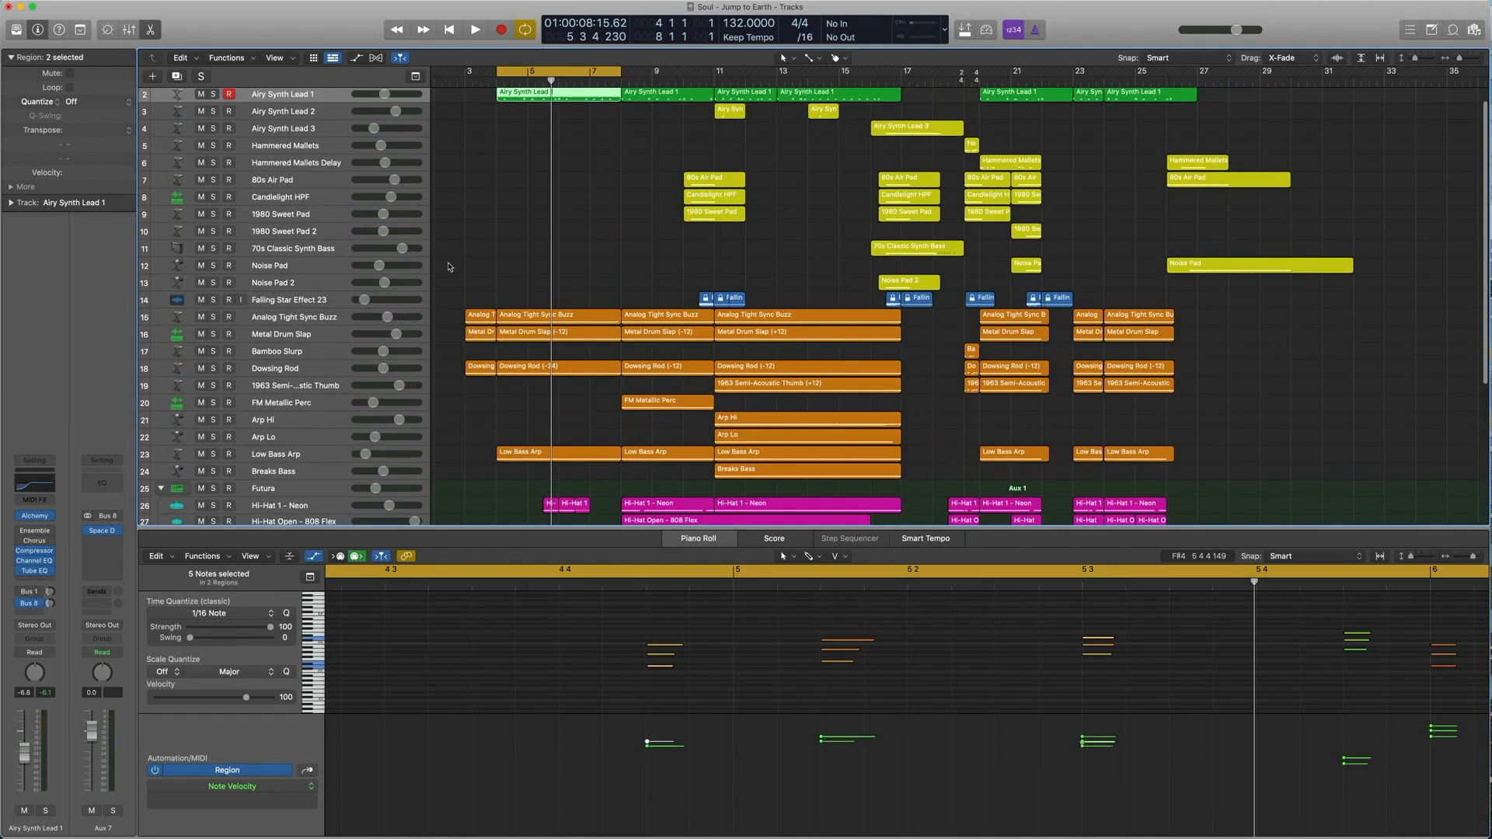
pyautogui.moveTo(453, 264); pyautogui.dragTo(553, 466)
pyautogui.scroll(-2, 533, 359)
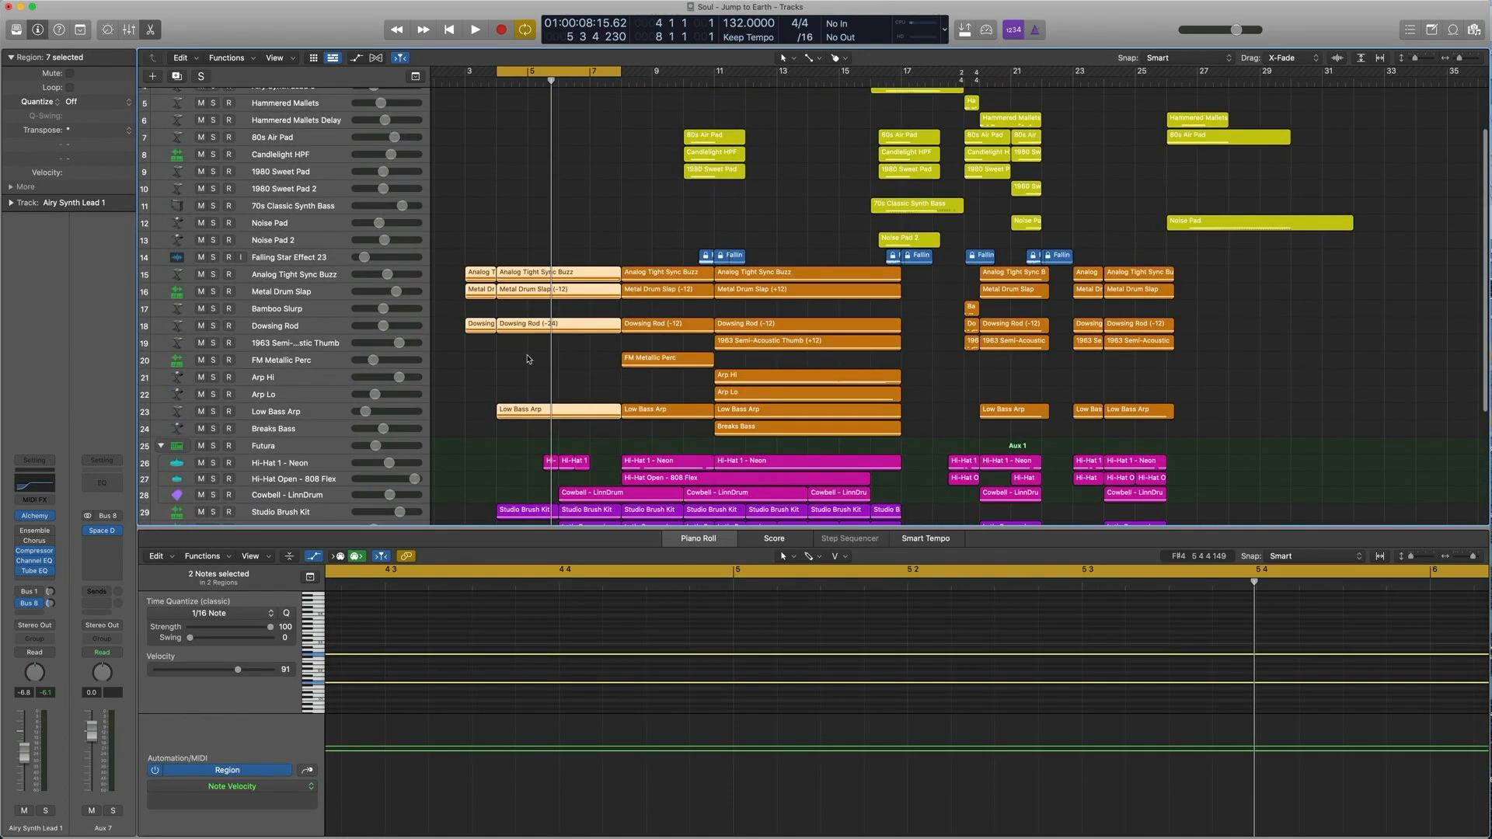
pyautogui.hotkey('ctrl', 's')
pyautogui.press('space')
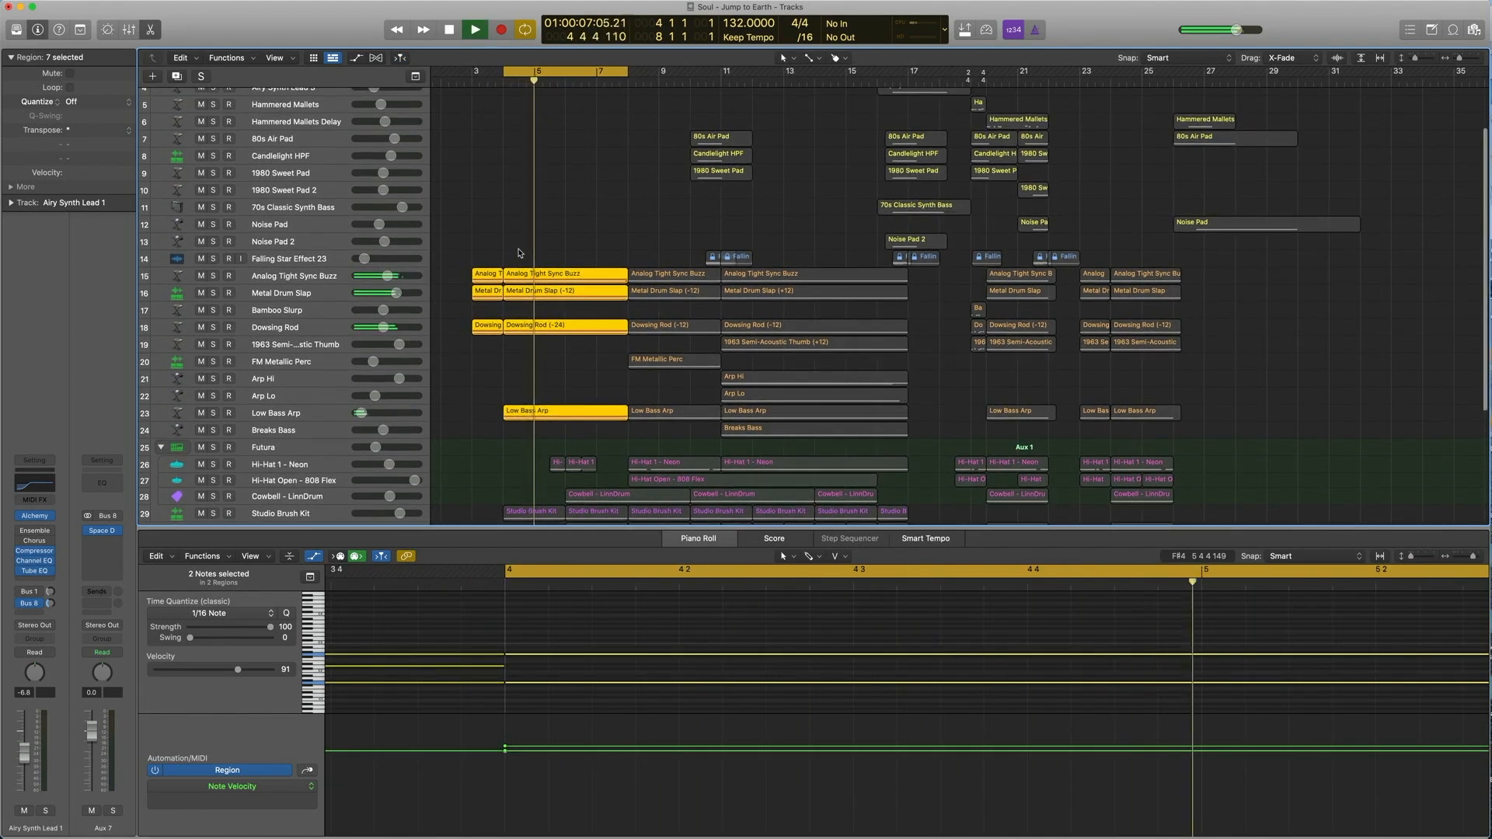
# Stop the audition, select the Analog Tight Sync Buzz region before bar 8, view its Alchemy preset, and close the plug-in.
pyautogui.press('space')
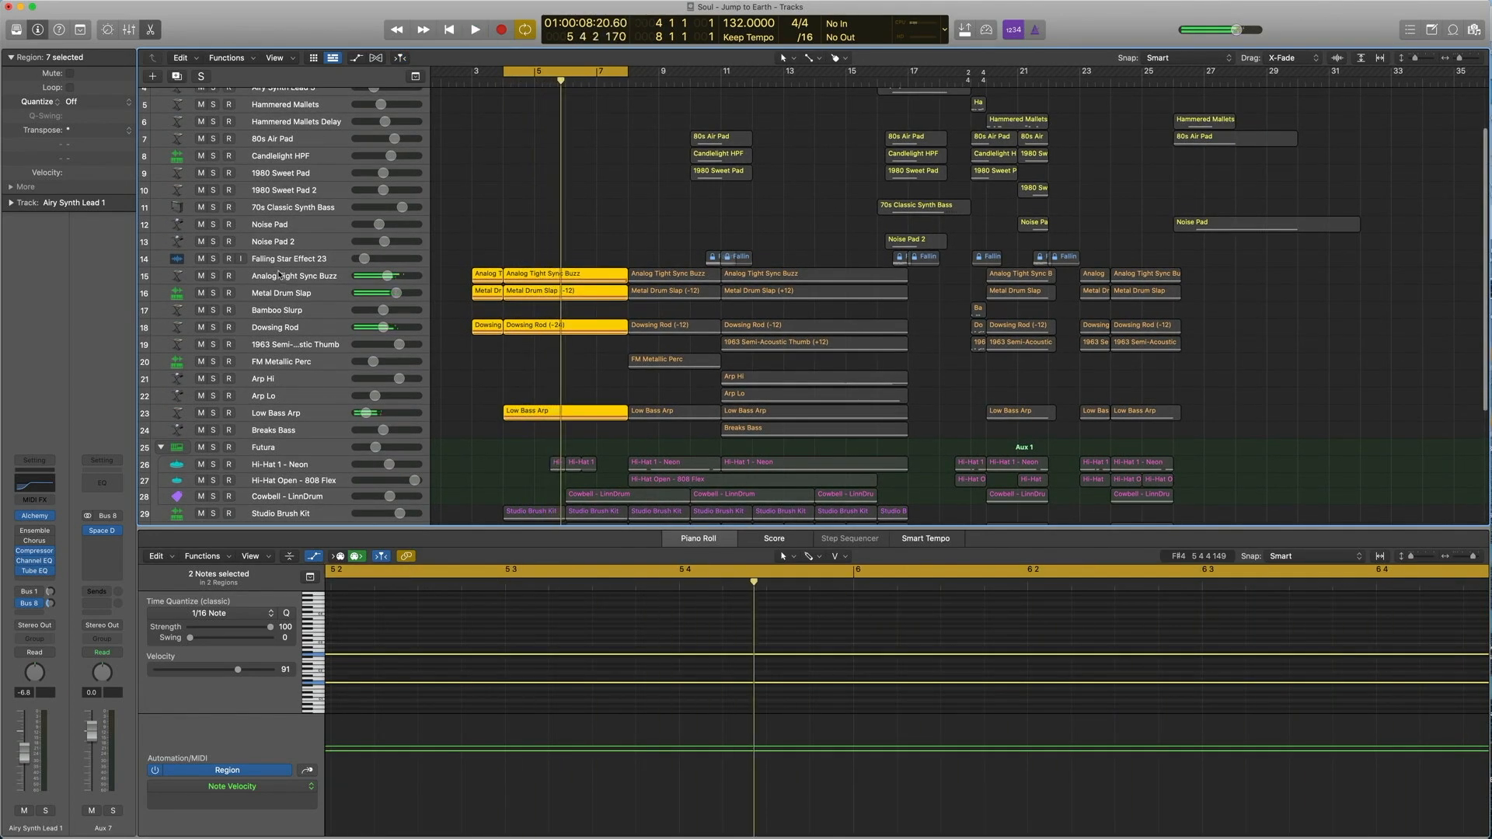
pyautogui.click(536, 274)
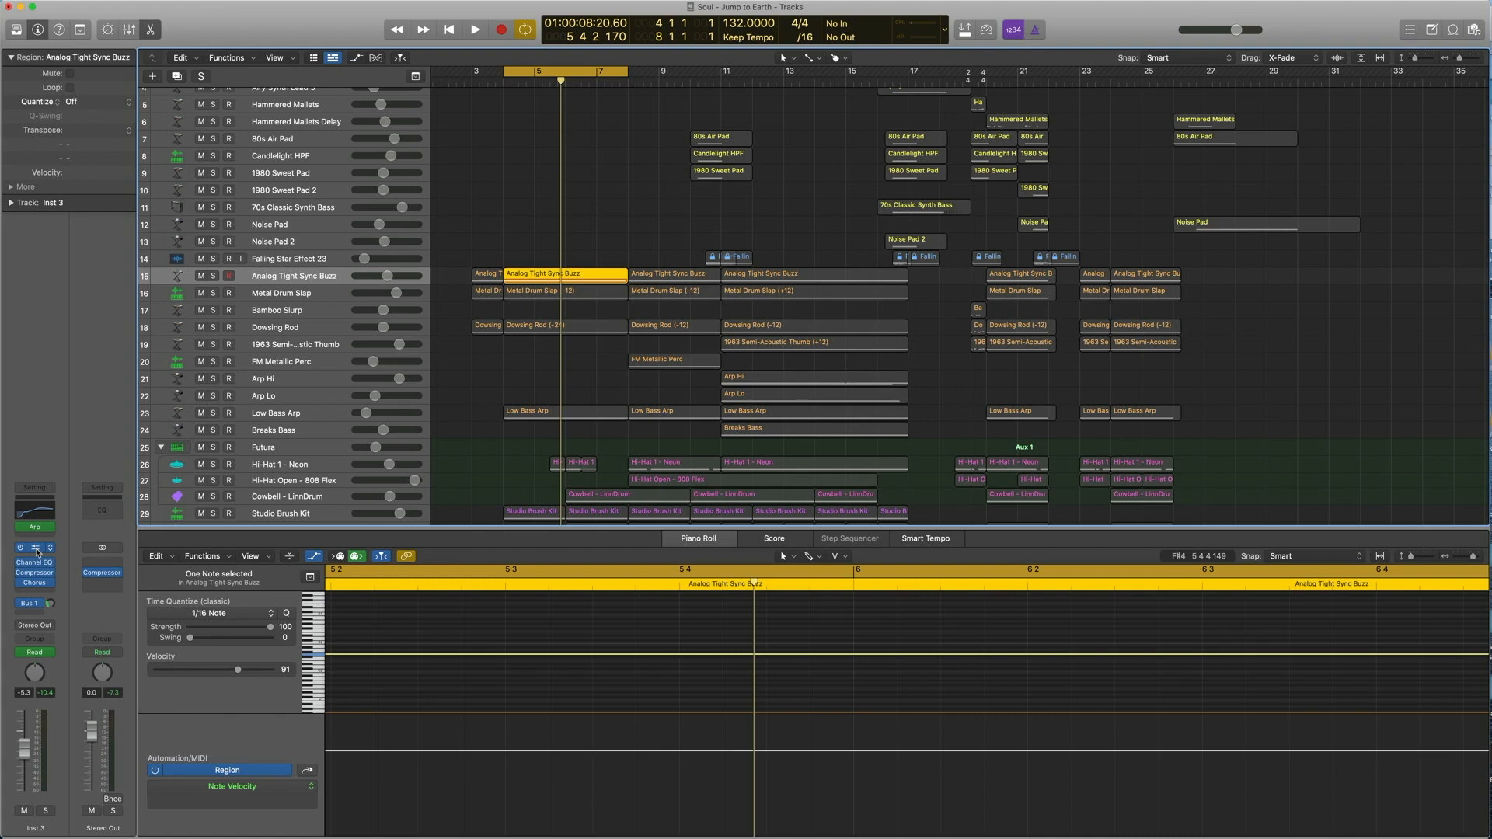
pyautogui.click(36, 552)
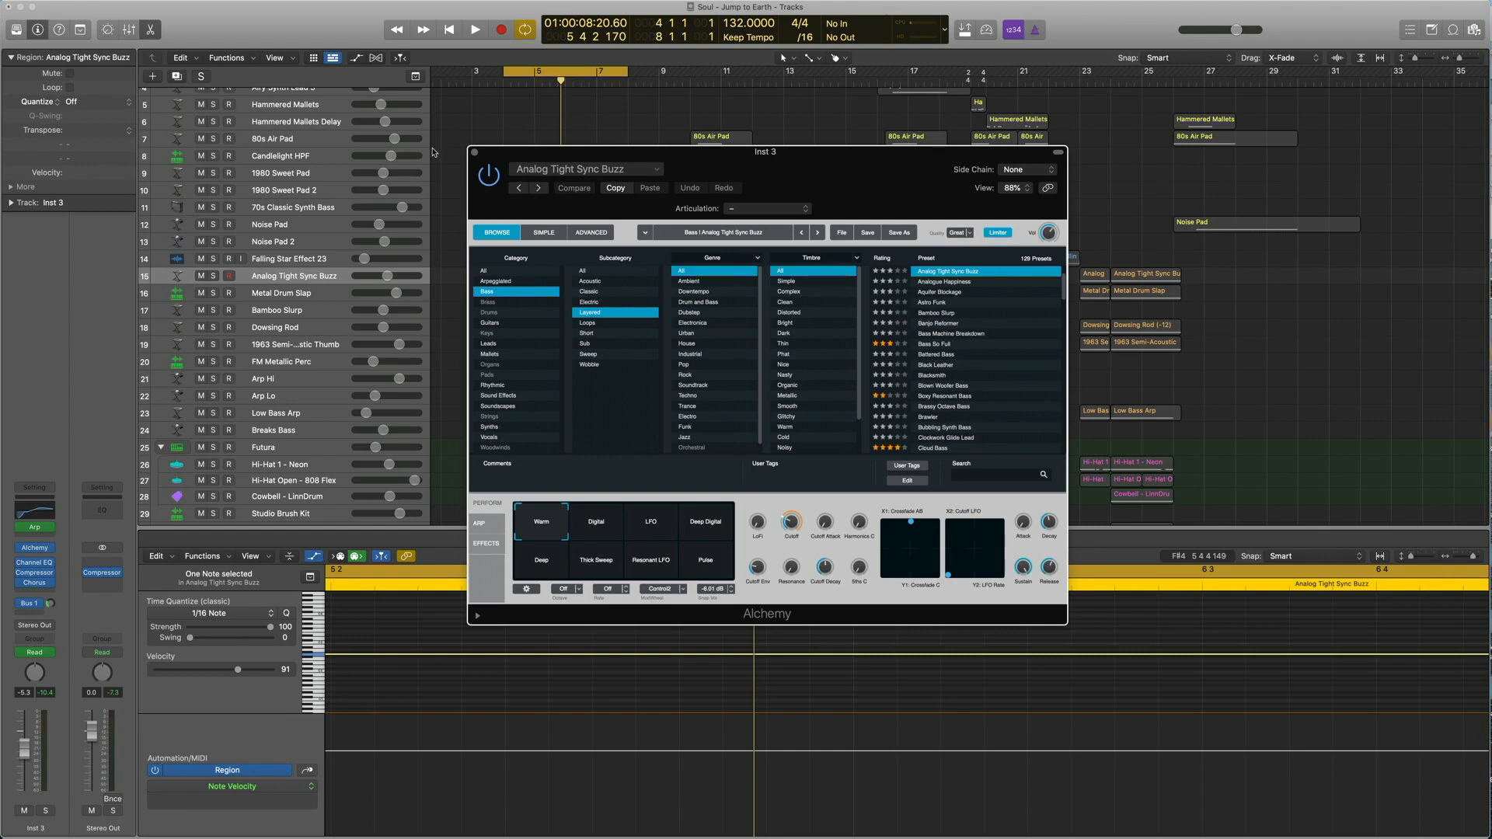
pyautogui.click(474, 153)
# Show Arpeggiator among the MIDI effects, inspect its note order and grid pattern on Inst 3, and close it.
pyautogui.click(46, 528)
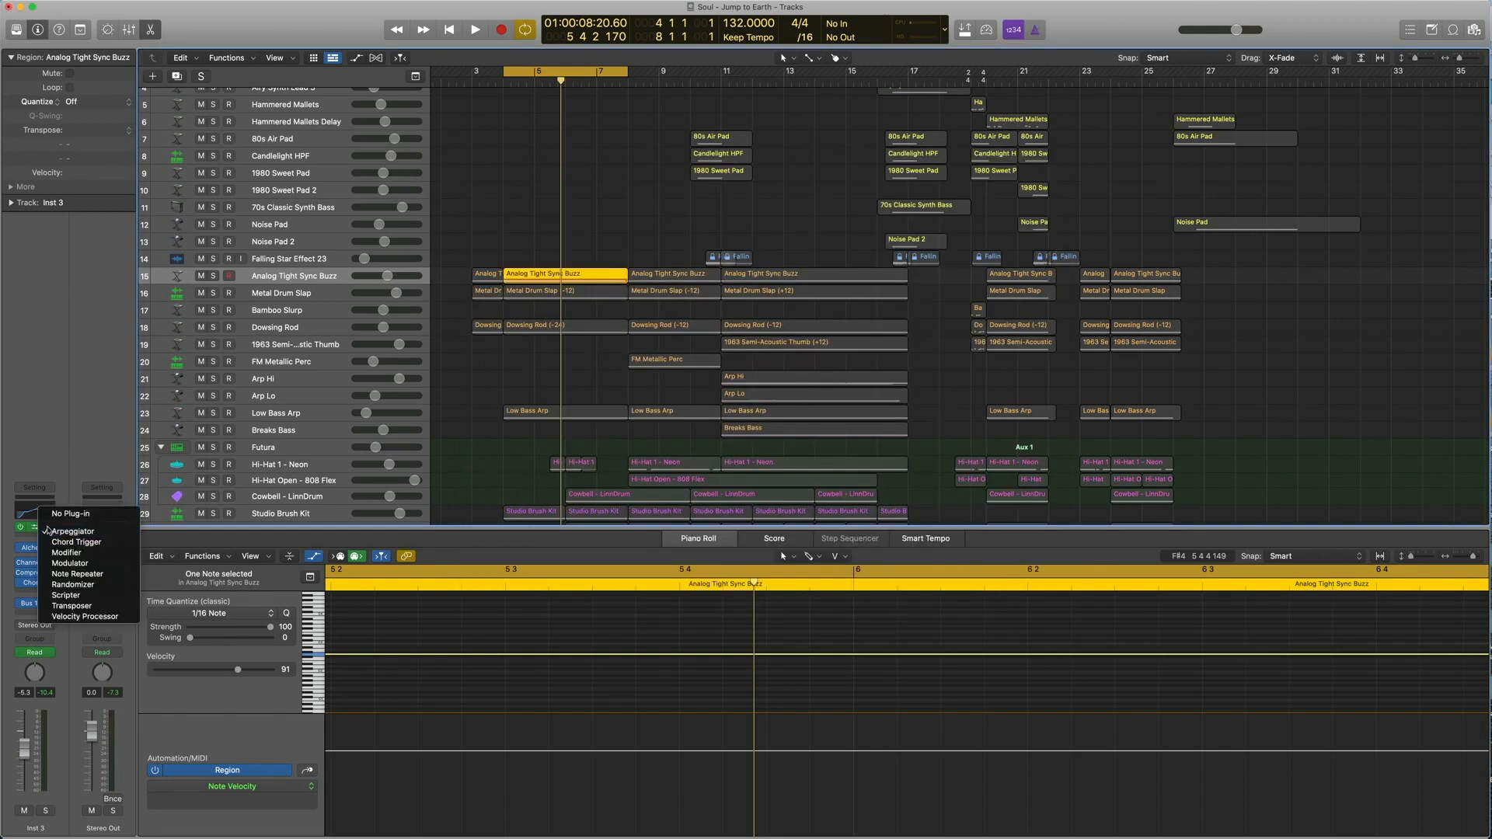
pyautogui.click(53, 531)
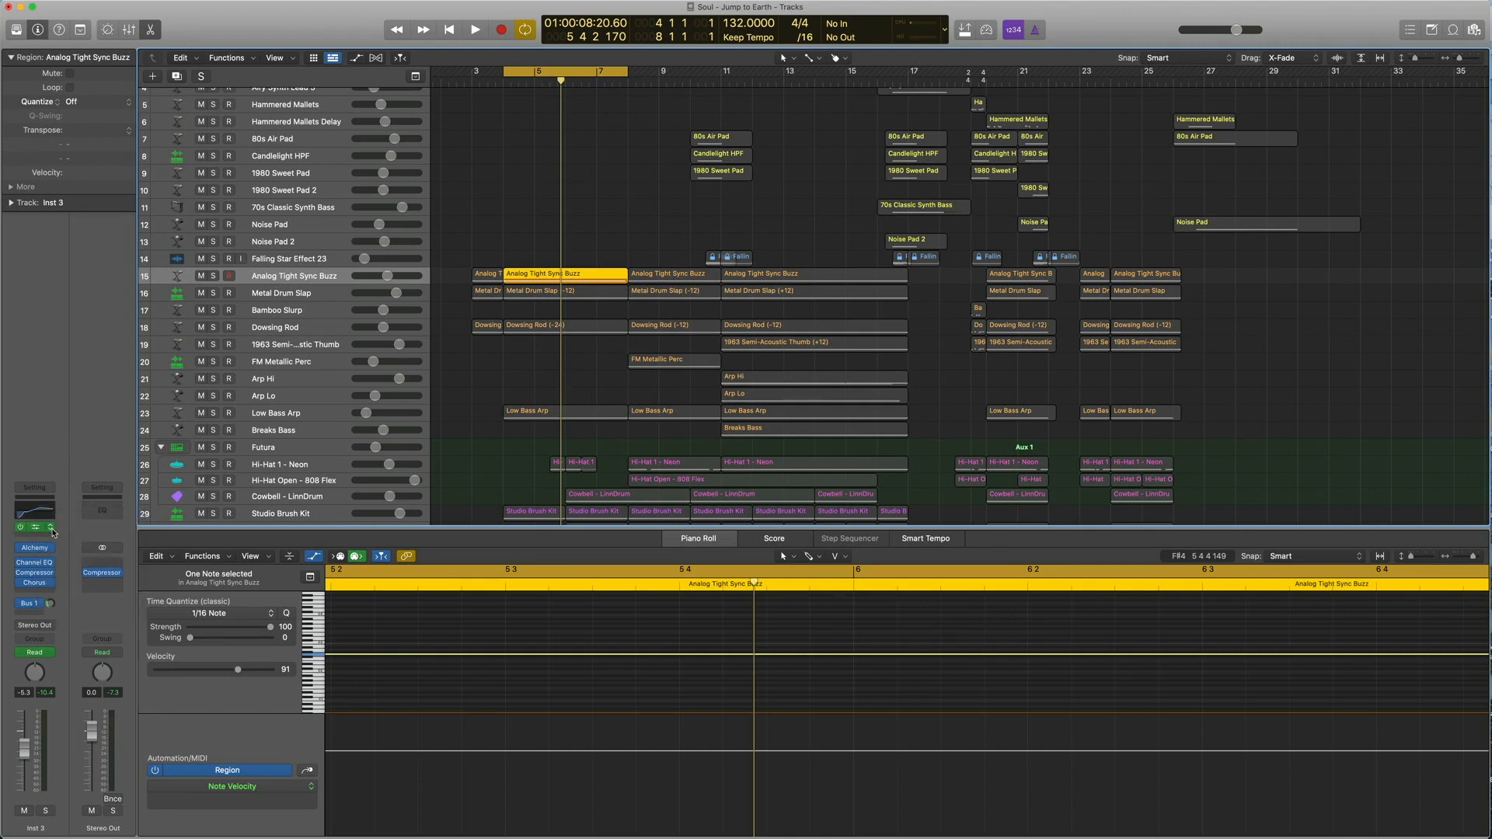
pyautogui.click(52, 531)
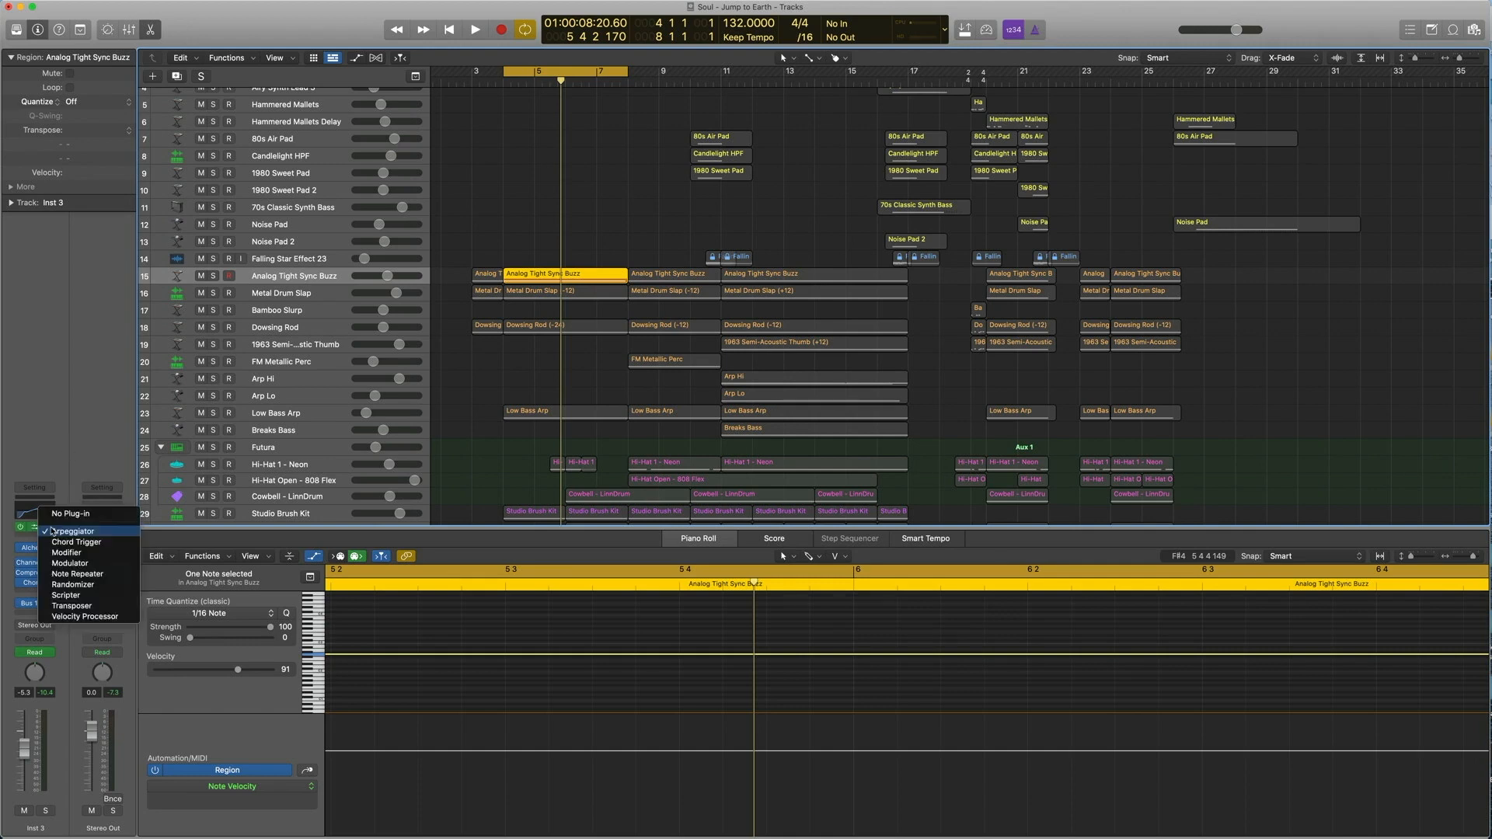
pyautogui.click(52, 530)
pyautogui.click(52, 531)
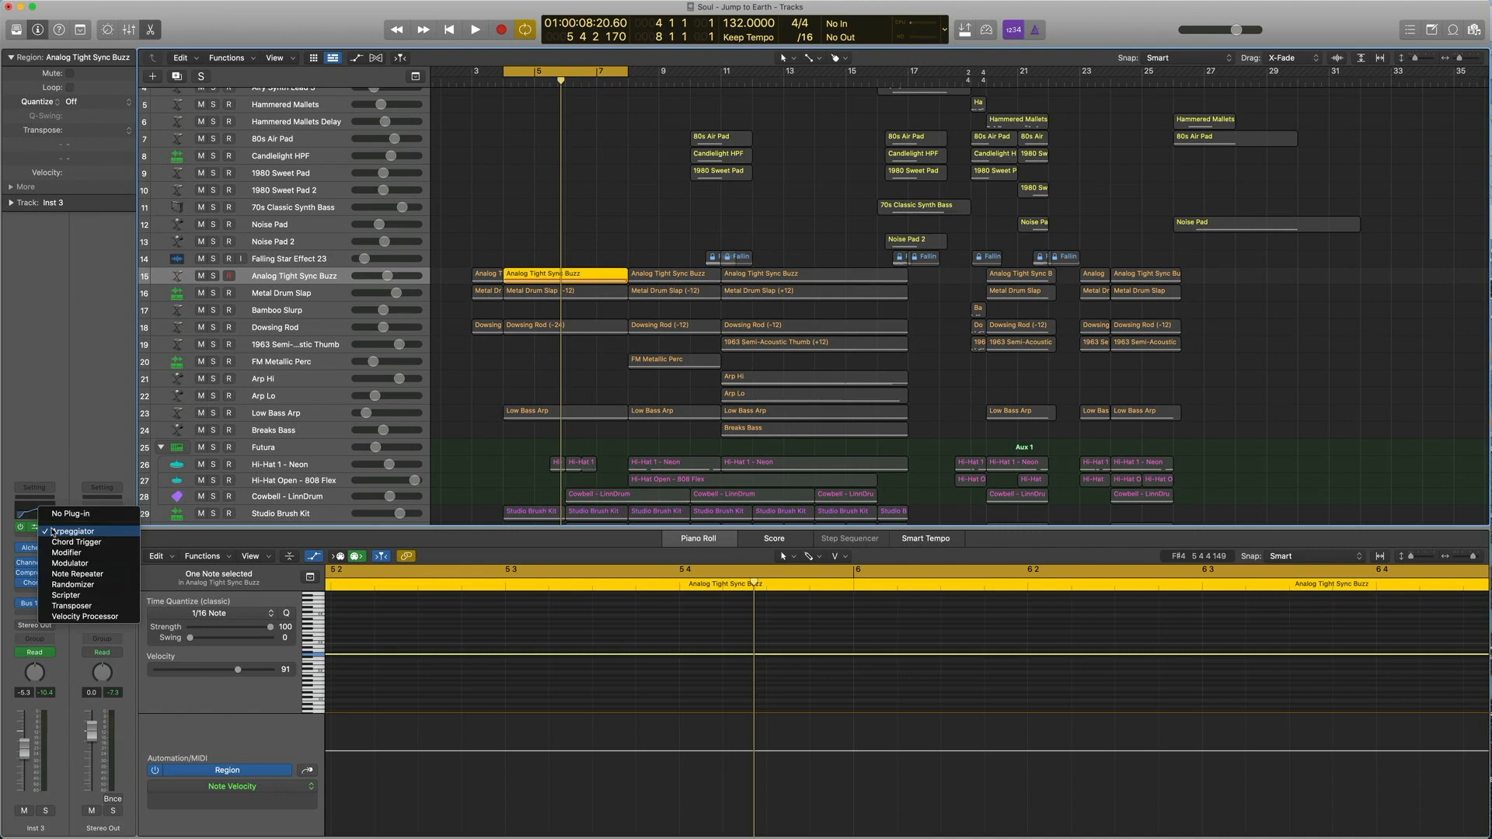
pyautogui.click(66, 444)
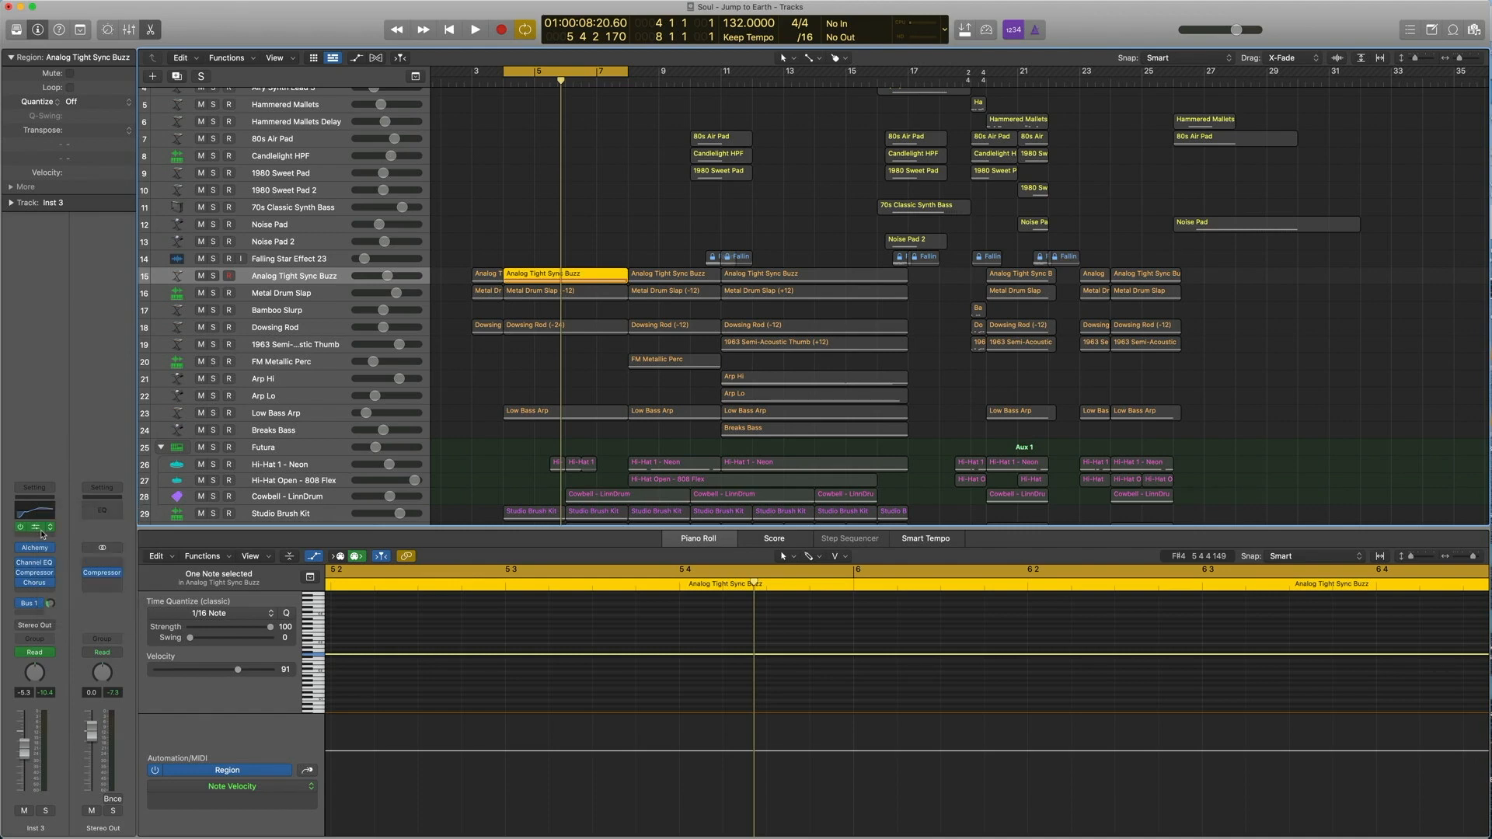
pyautogui.click(42, 533)
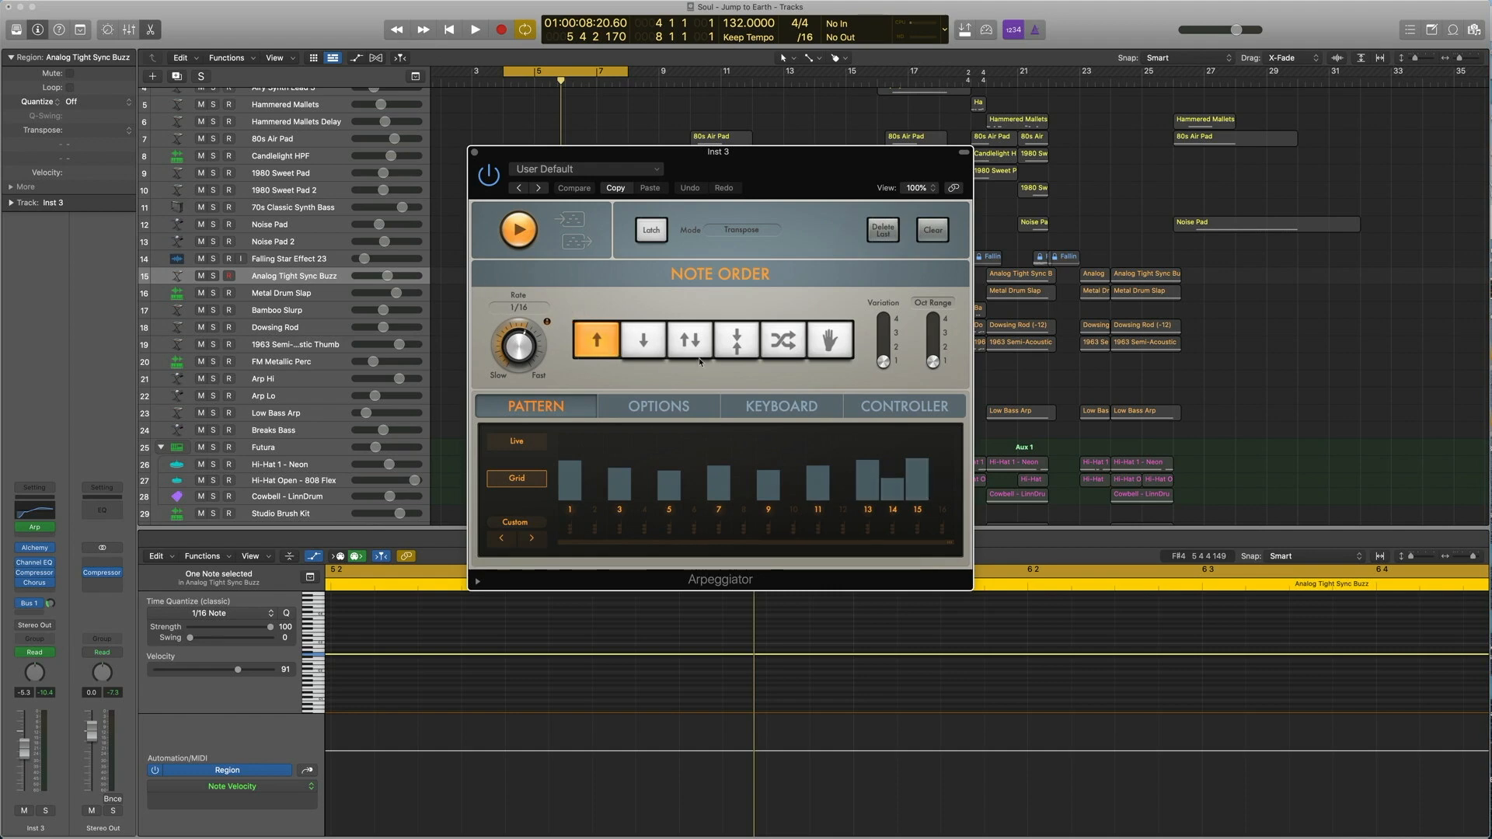
pyautogui.click(475, 154)
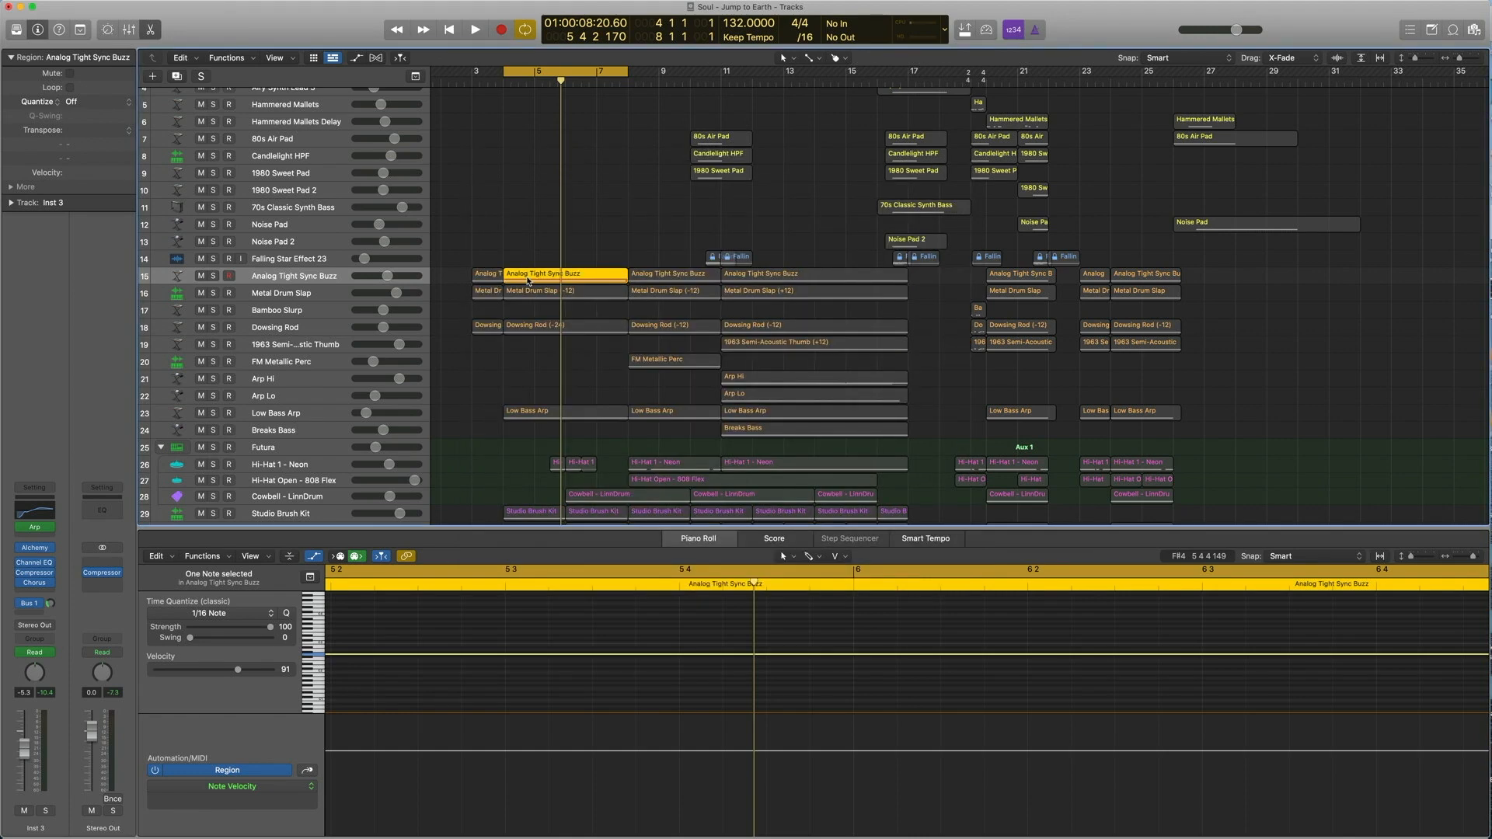
# Show the full Analog Tight Sync Buzz region in the Piano Roll and audition it beside the open Arpeggiator.
pyautogui.click(511, 625)
pyautogui.press('super+Left')
pyautogui.press('super+Left')
pyautogui.press('super+Left')
pyautogui.press('super+Left')
pyautogui.press('super+Left')
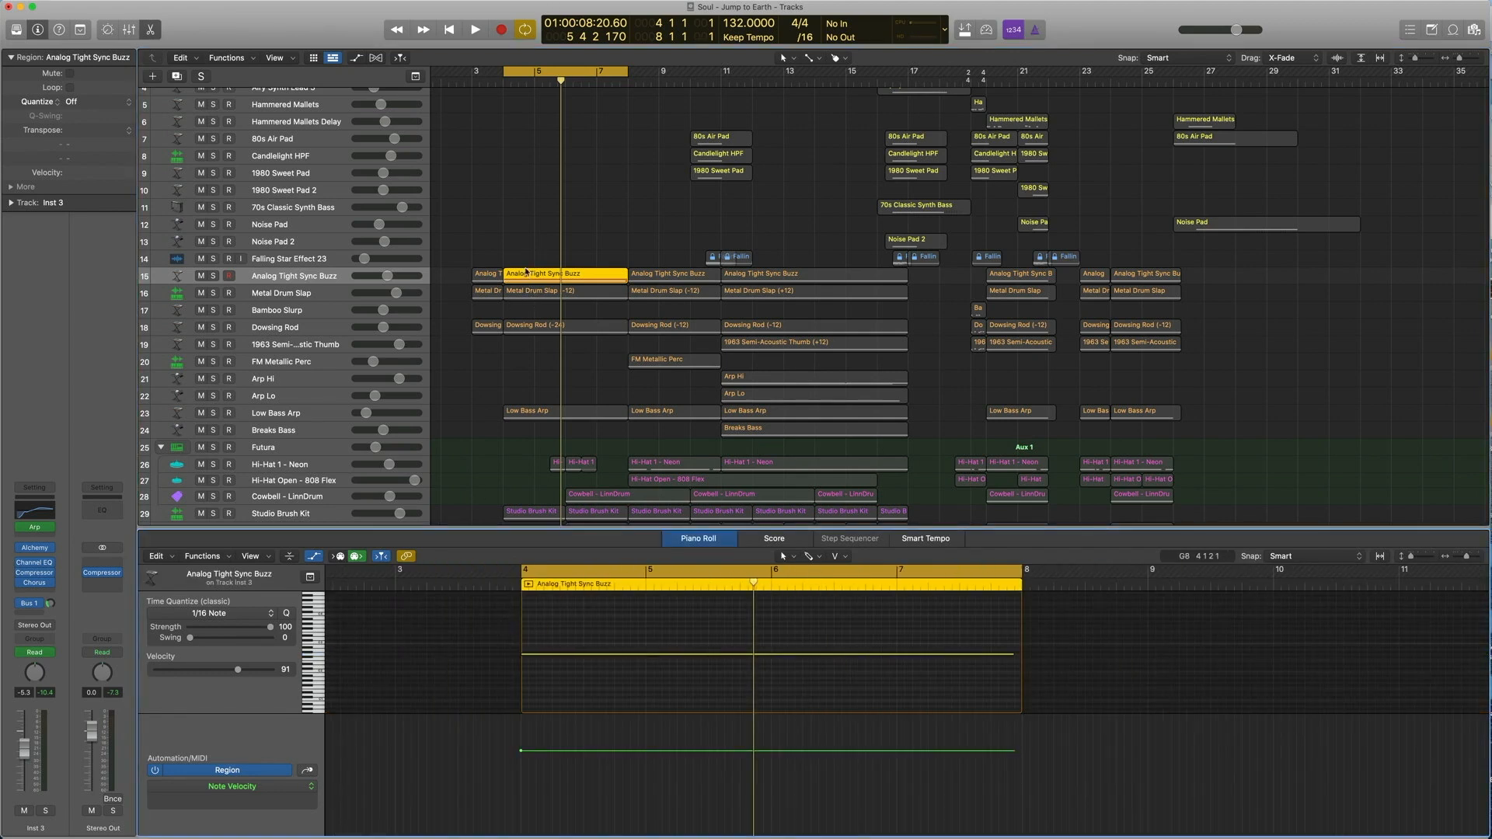
pyautogui.click(35, 527)
pyautogui.moveTo(629, 160); pyautogui.dragTo(963, 178)
pyautogui.press('space')
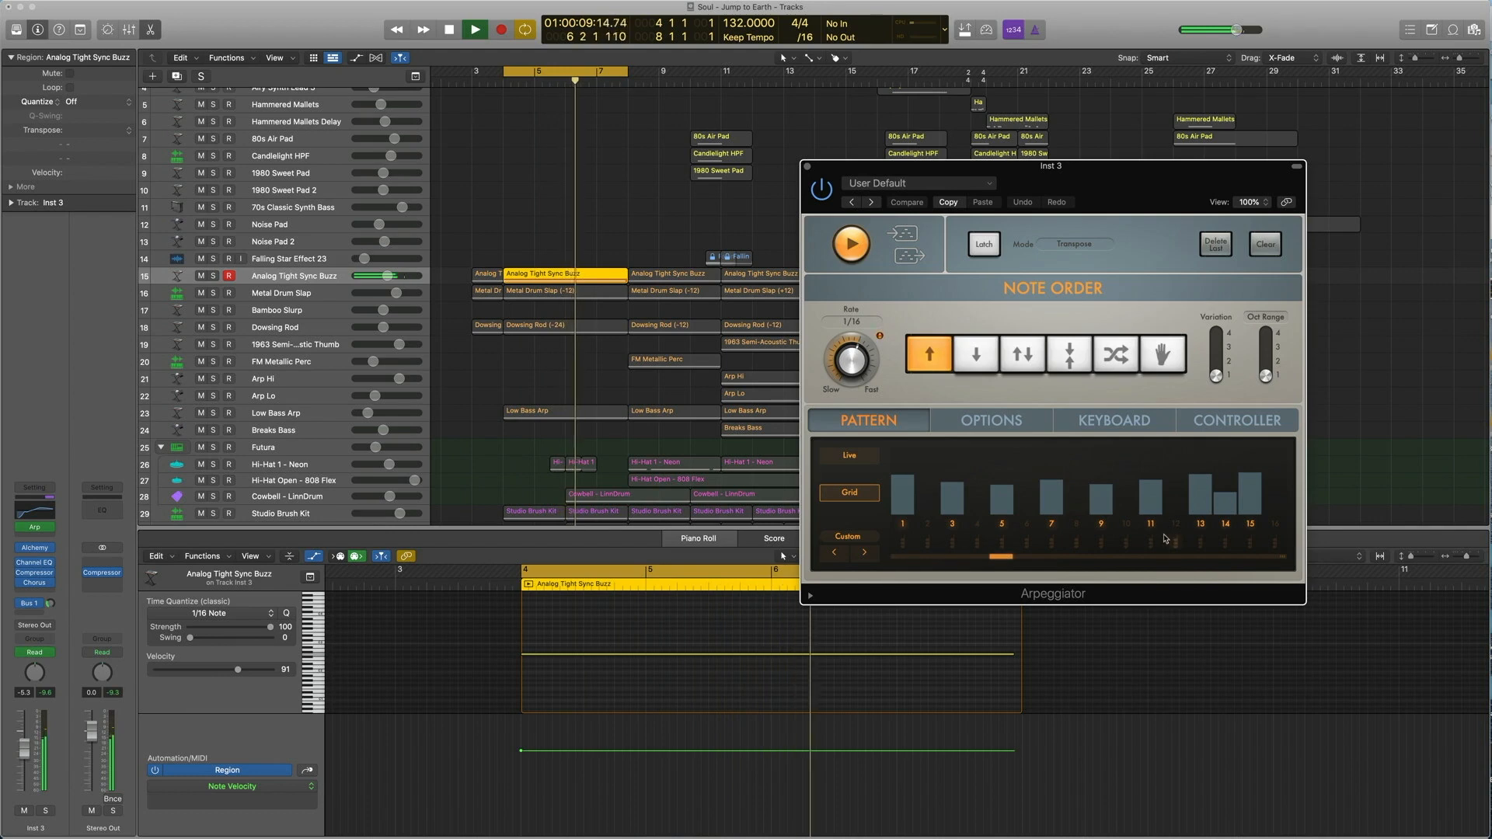
pyautogui.press('space')
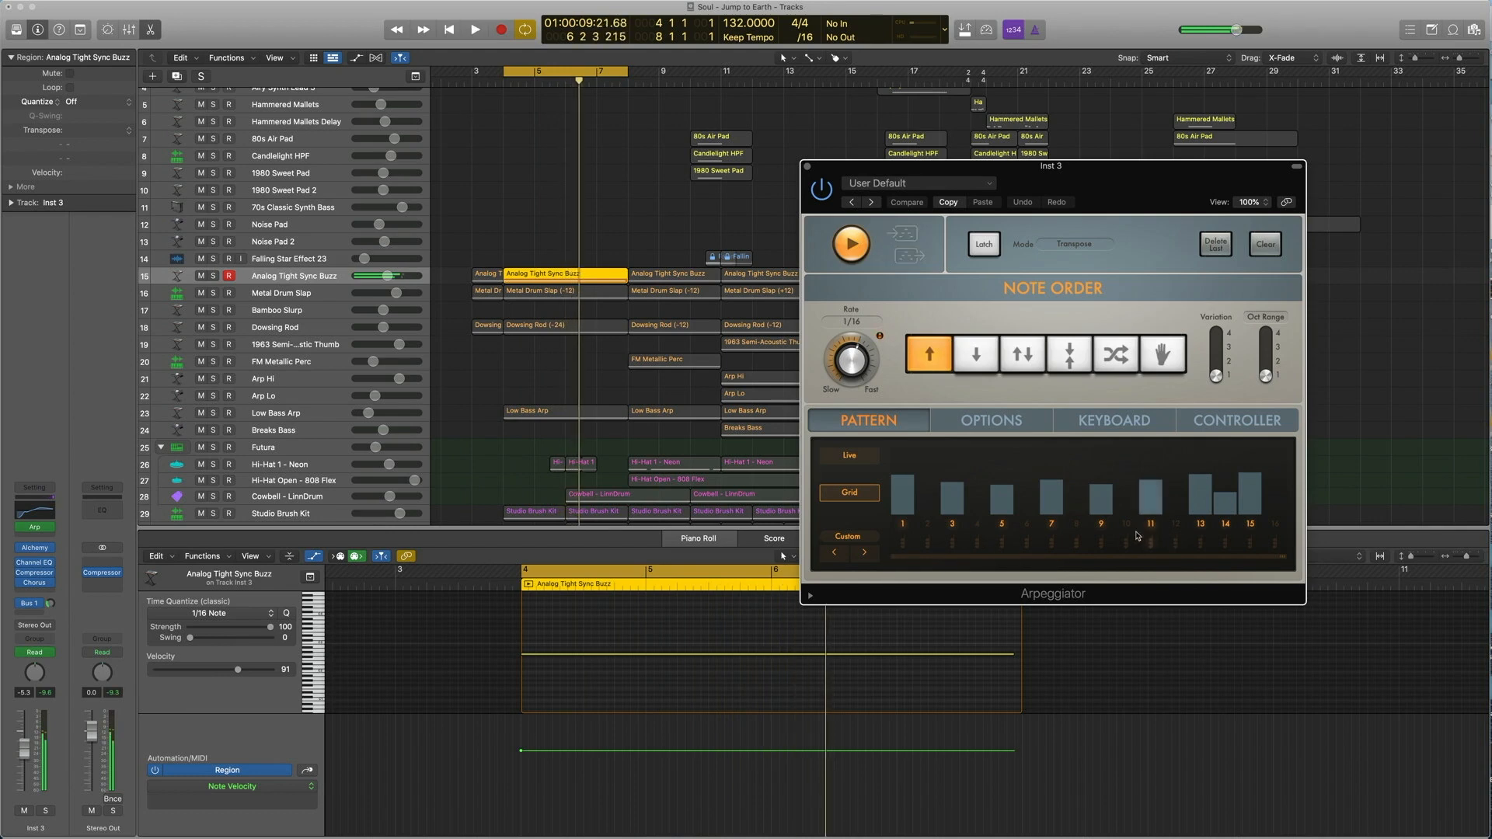
# Inspect the Studio FET Compressor on Inst 3 while auditioning the region, and close the Compressor.
pyautogui.click(34, 572)
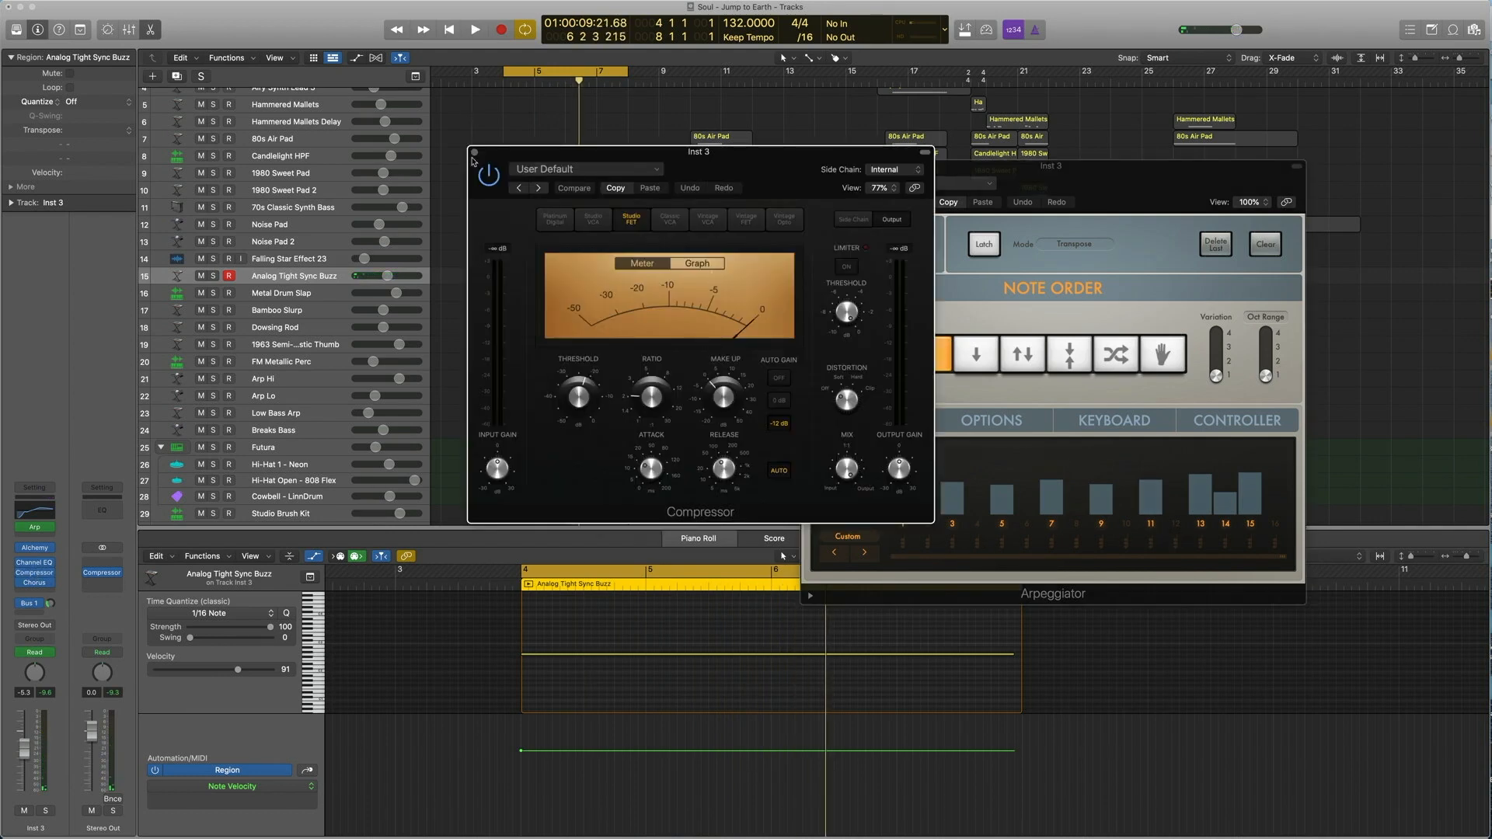
pyautogui.press('space')
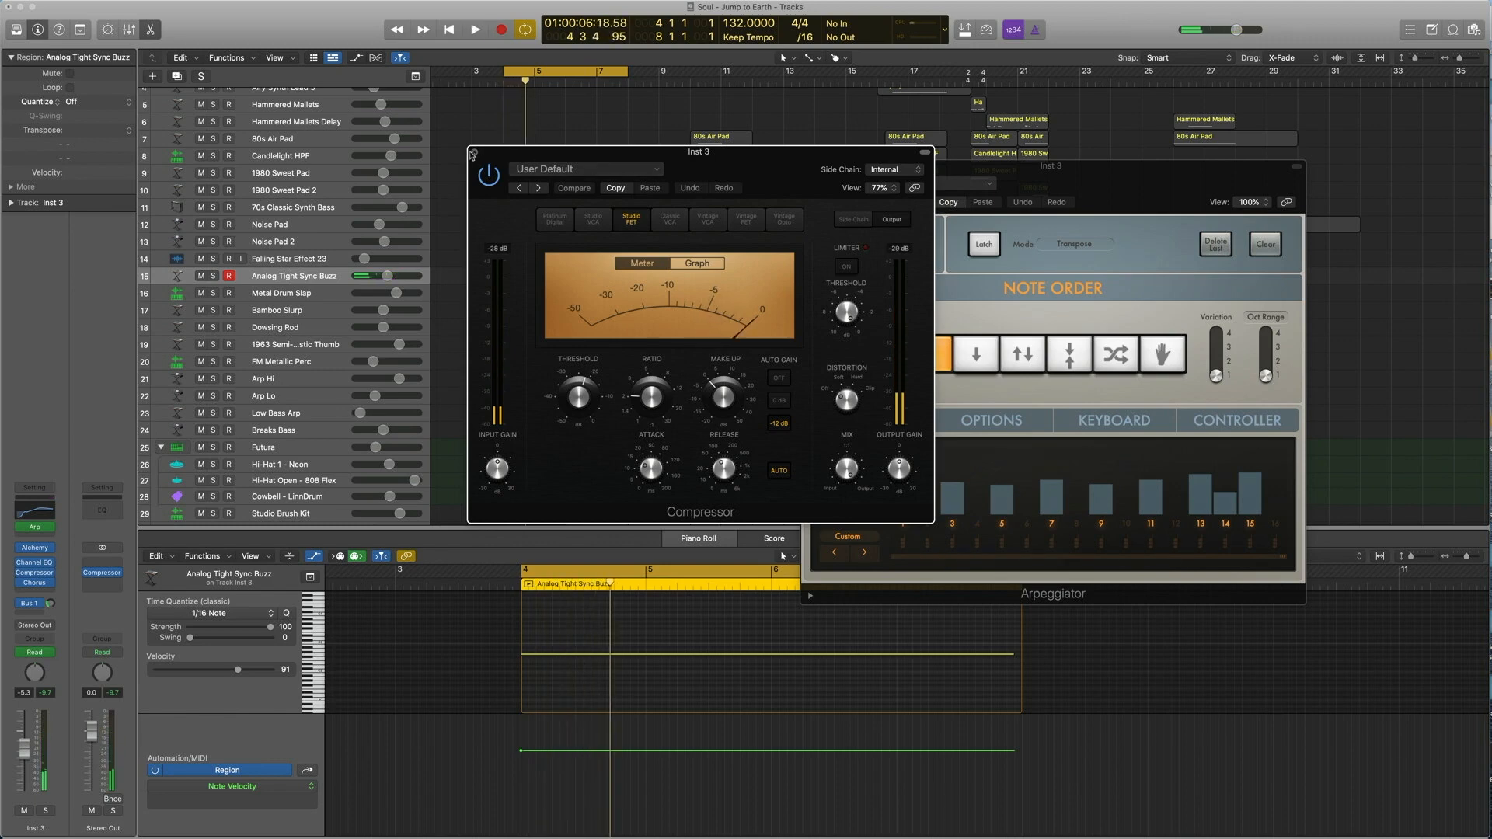
pyautogui.click(475, 154)
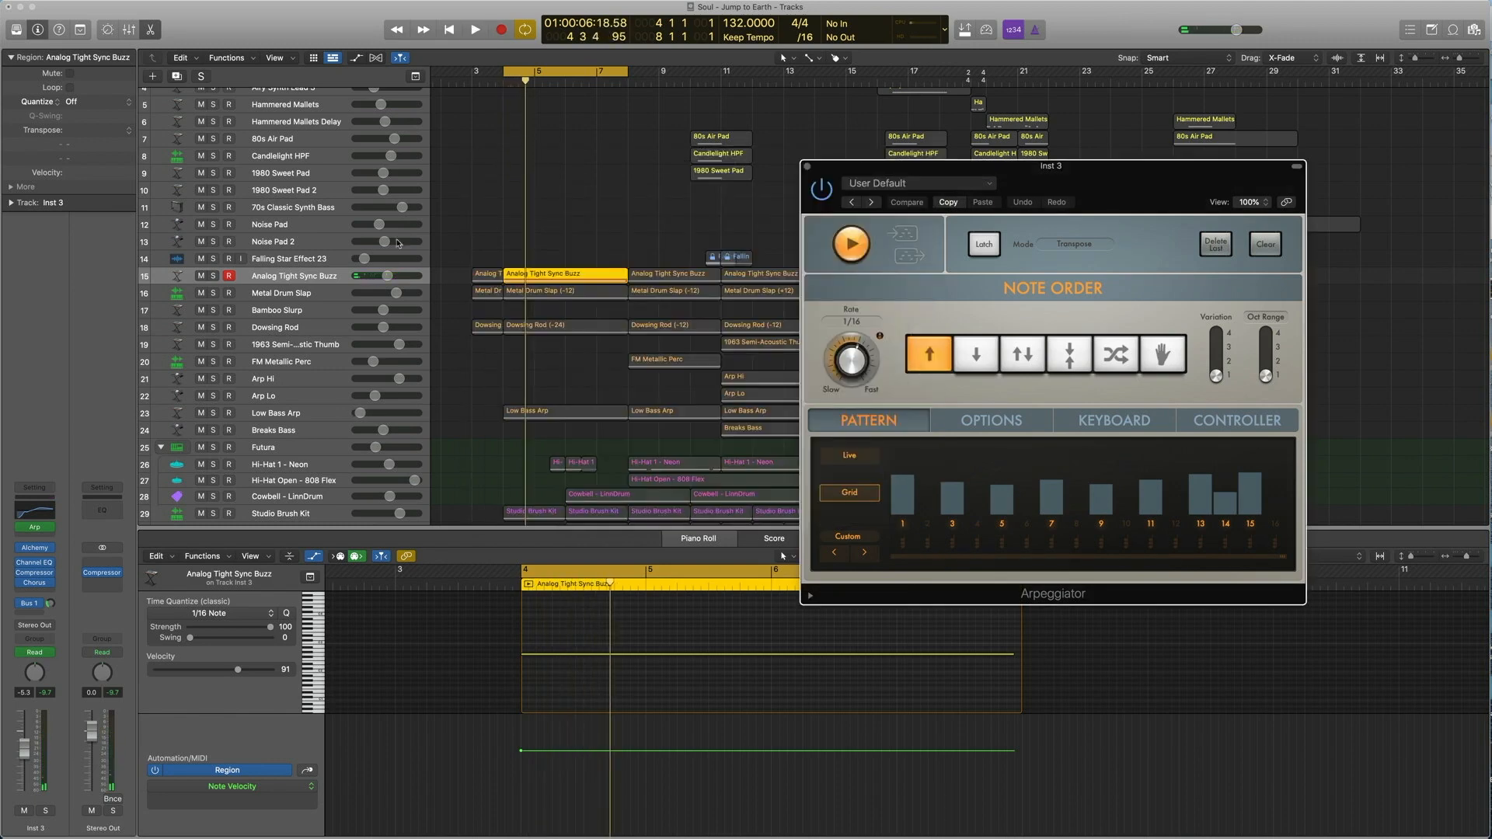
# Inspect the Chorus settings and preset list on Inst 3, keep User Default, and close the plug-in.
pyautogui.click(37, 583)
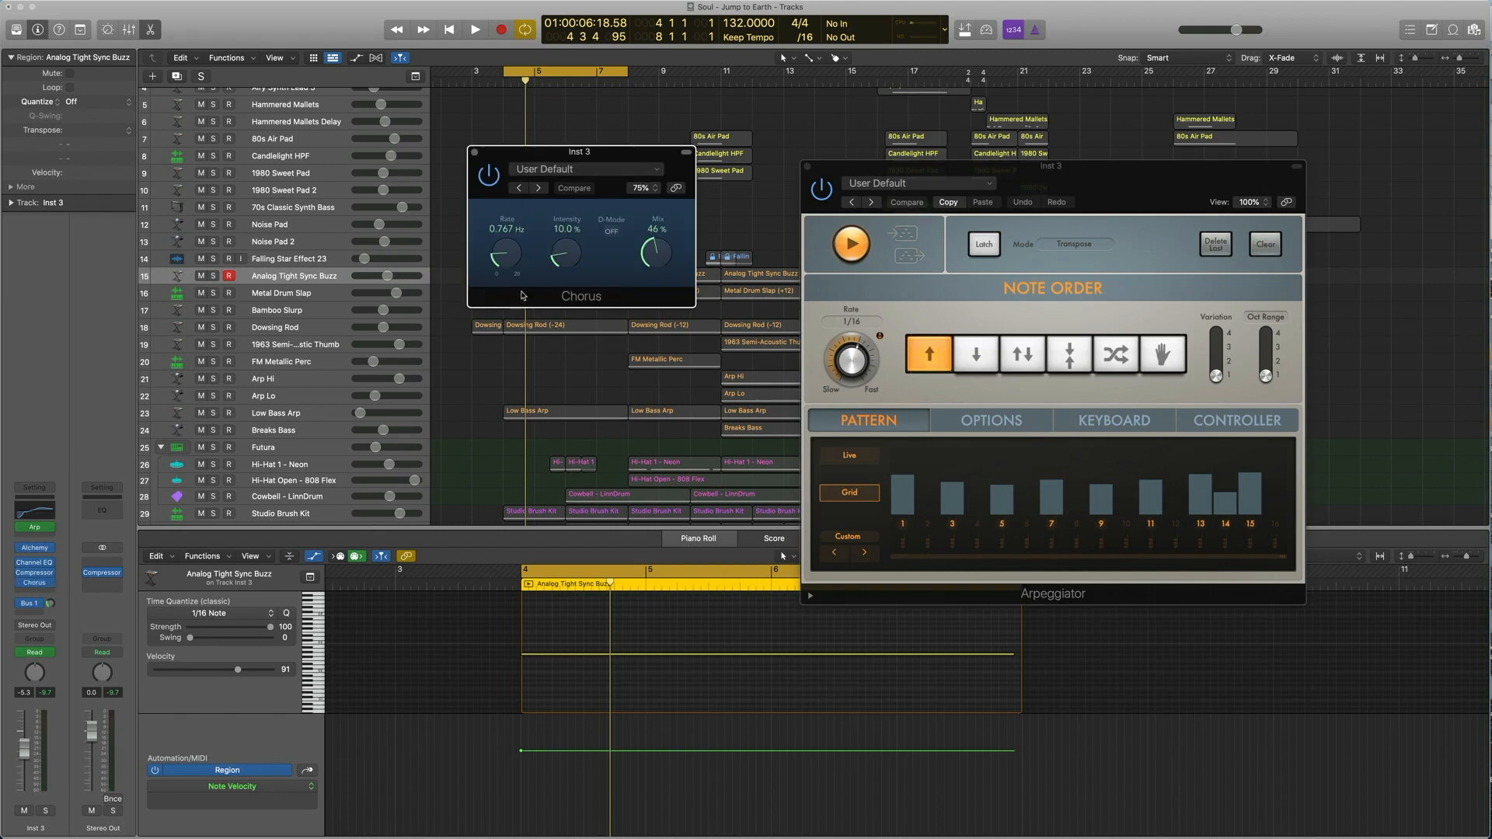
pyautogui.click(580, 170)
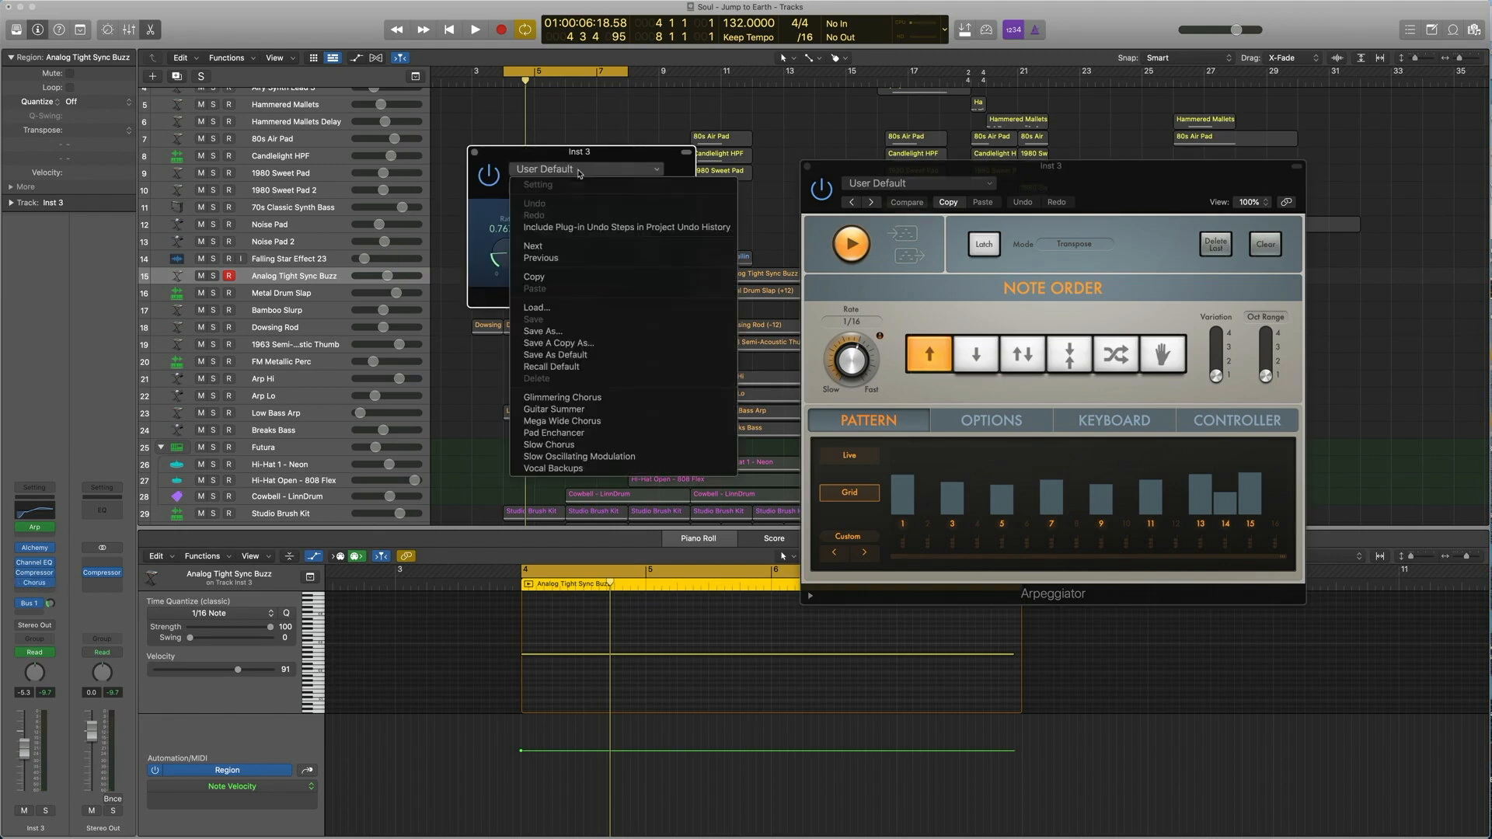
pyautogui.click(477, 205)
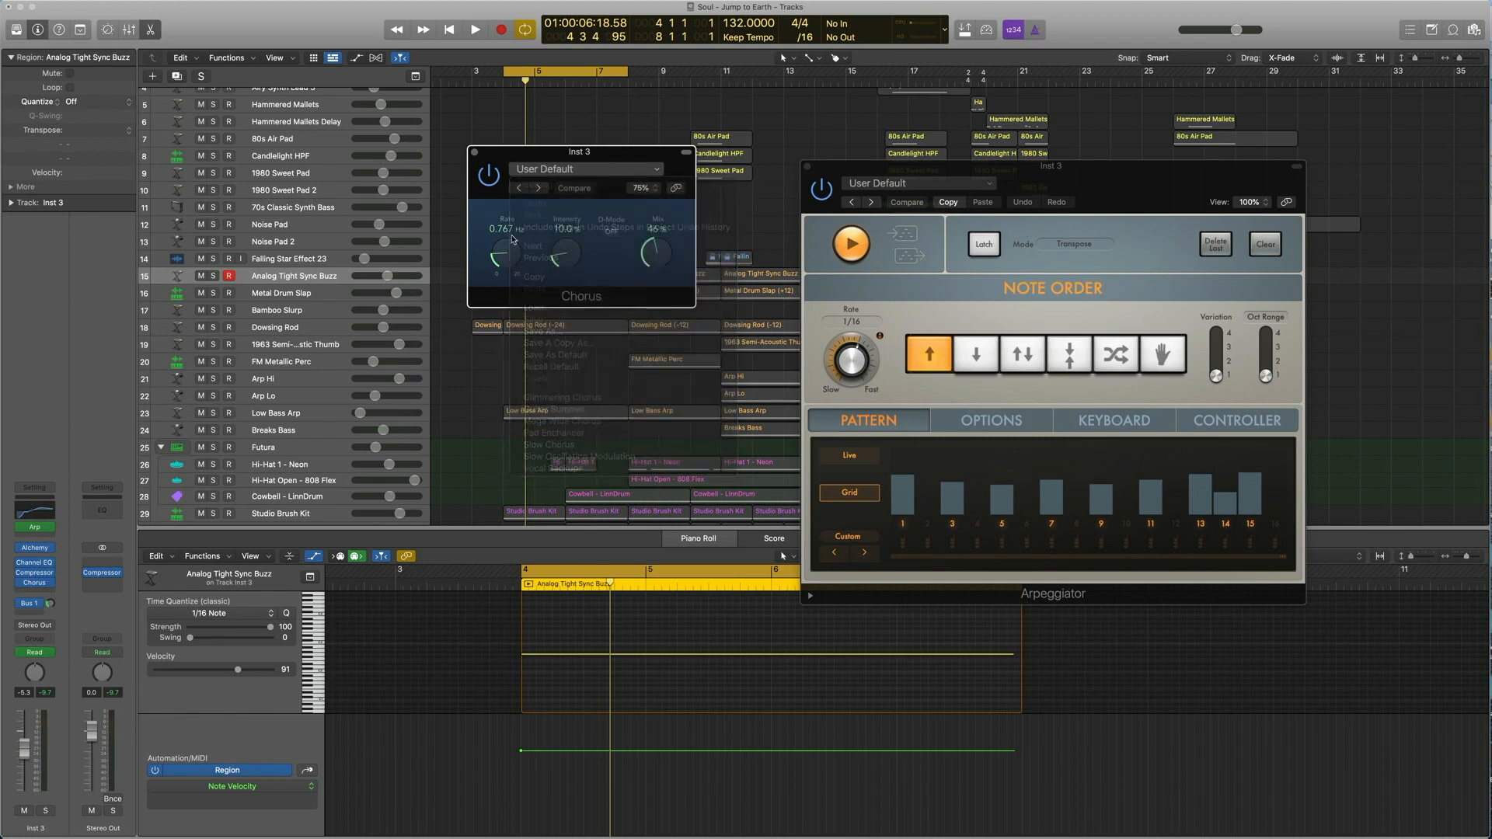
pyautogui.click(475, 154)
# Audition the Analog Tight Sync Buzz region with all its effects and close the Arpeggiator.
pyautogui.click(556, 275)
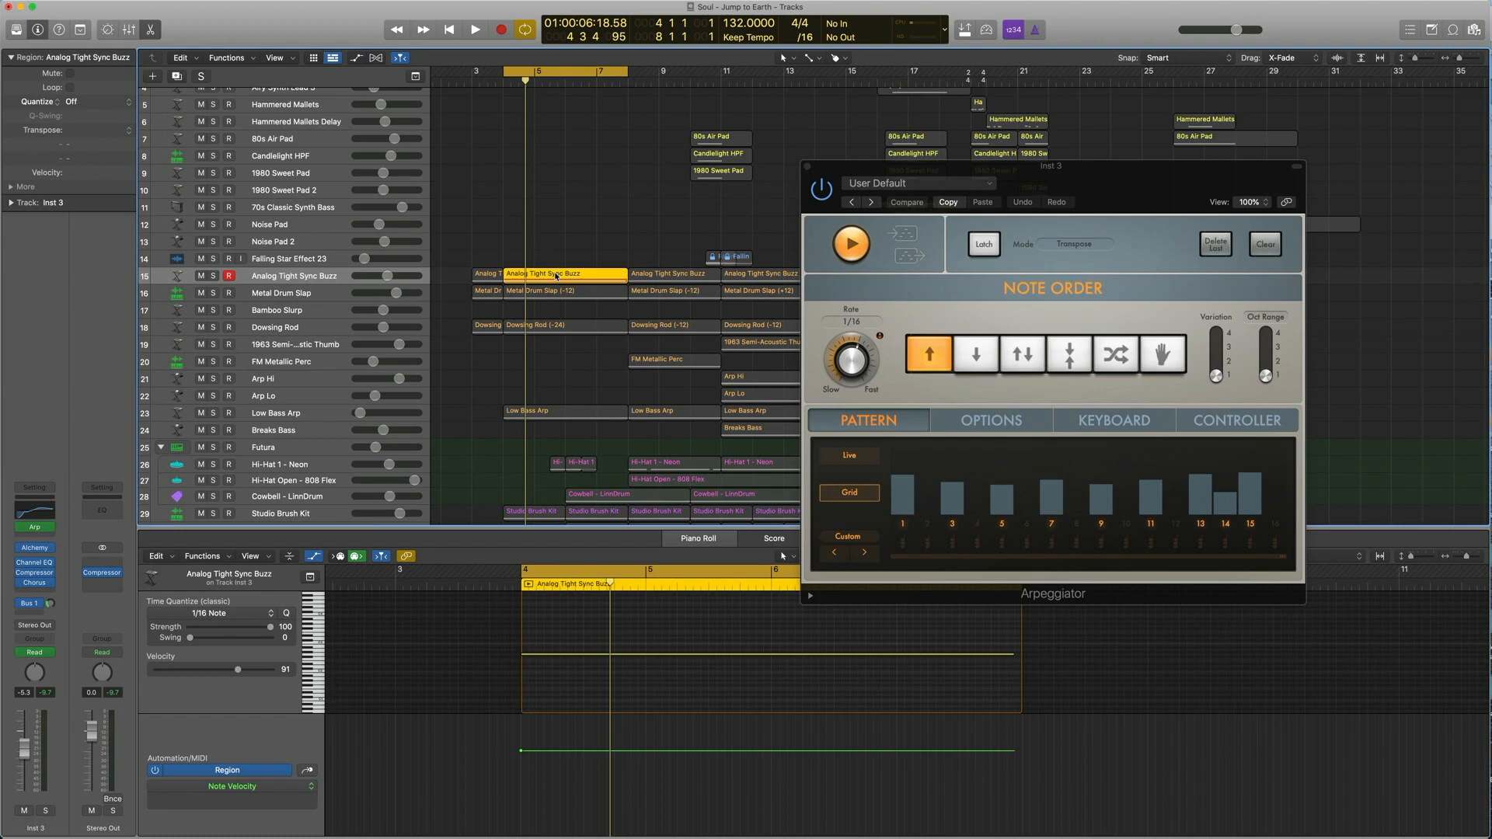
pyautogui.press('space')
pyautogui.press('space')
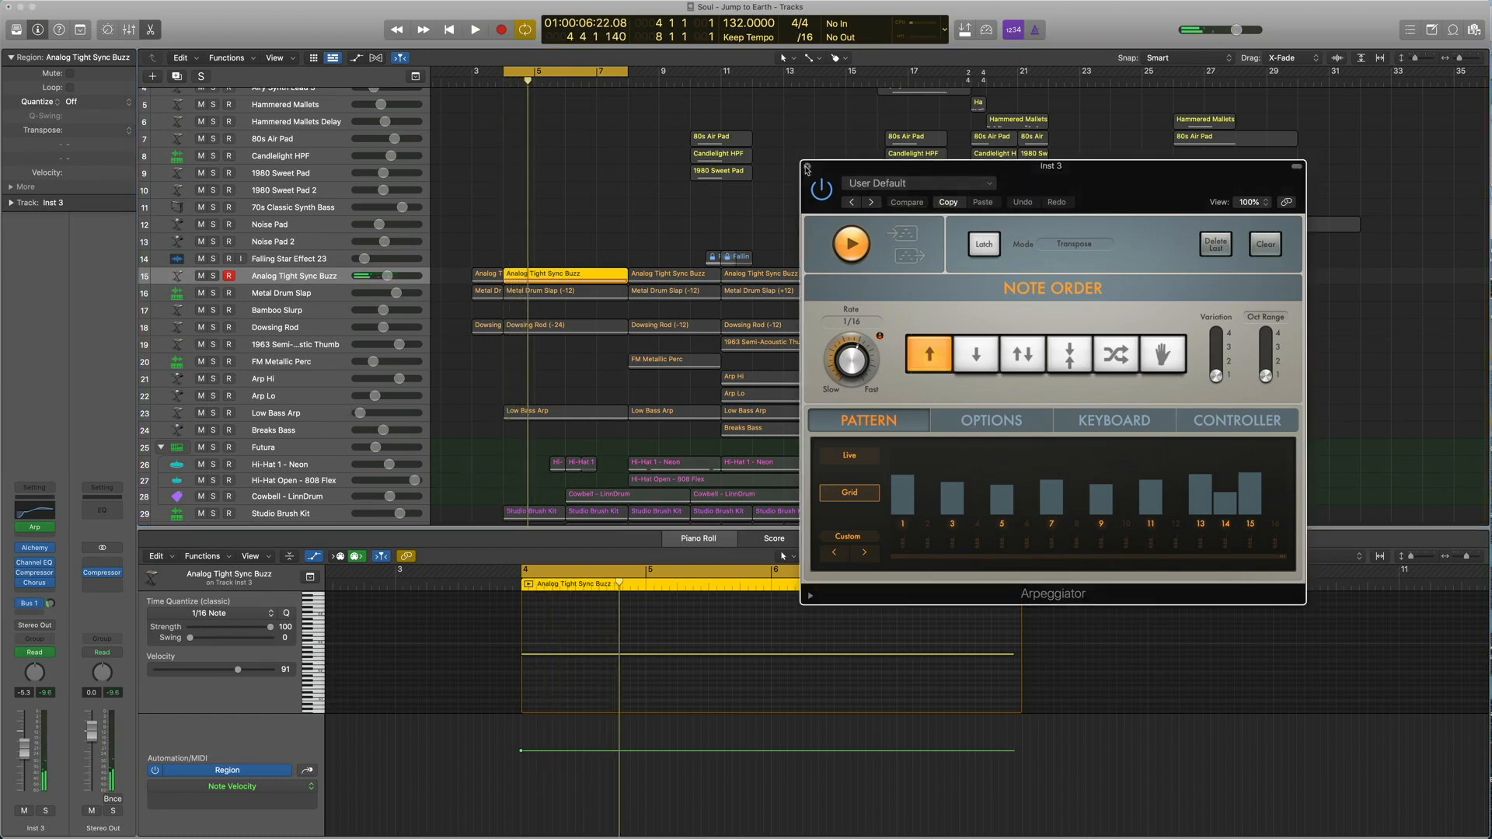
pyautogui.click(806, 168)
# Switch to the Metal Drum Slap track and audition its region before bar 8.
pyautogui.click(291, 294)
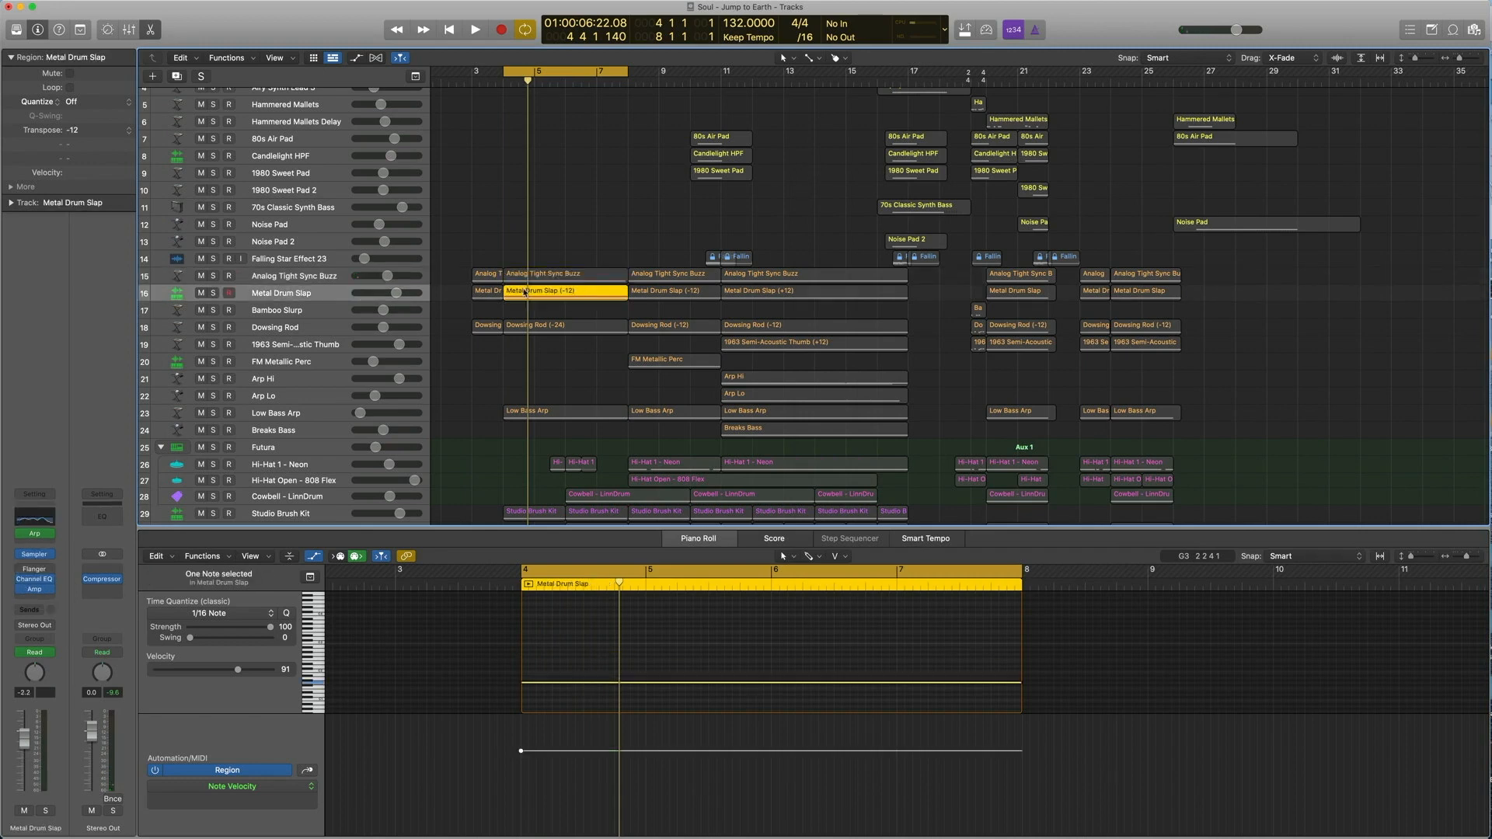
pyautogui.press('space')
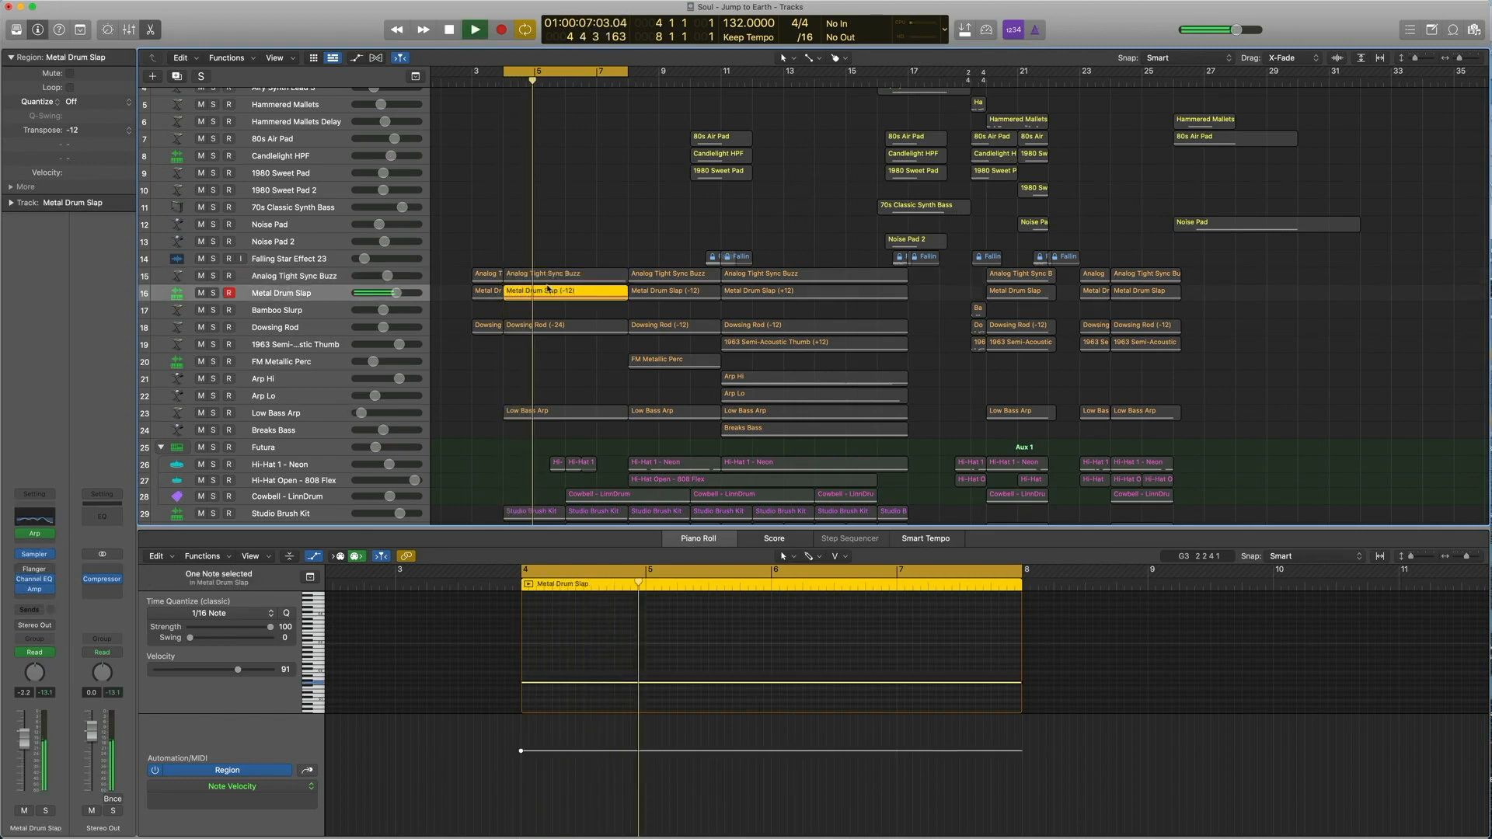
pyautogui.press('space')
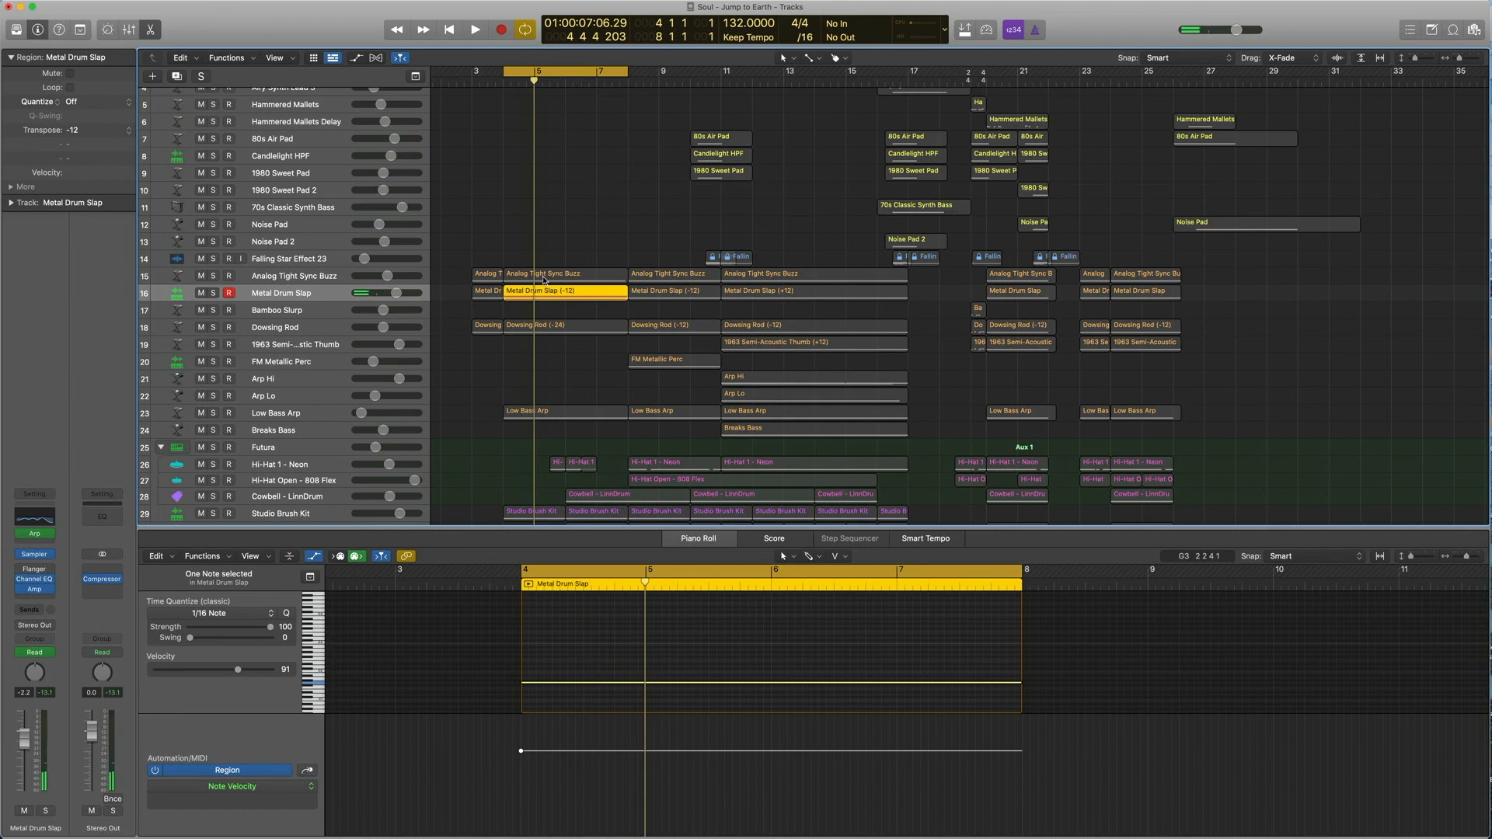
# Select the Analog Tight Sync Buzz and Metal Drum Slap regions before bar 8 and audition them together.
pyautogui.click(536, 272)
pyautogui.keyDown('shift'); pyautogui.click(526, 300); pyautogui.keyUp('shift')
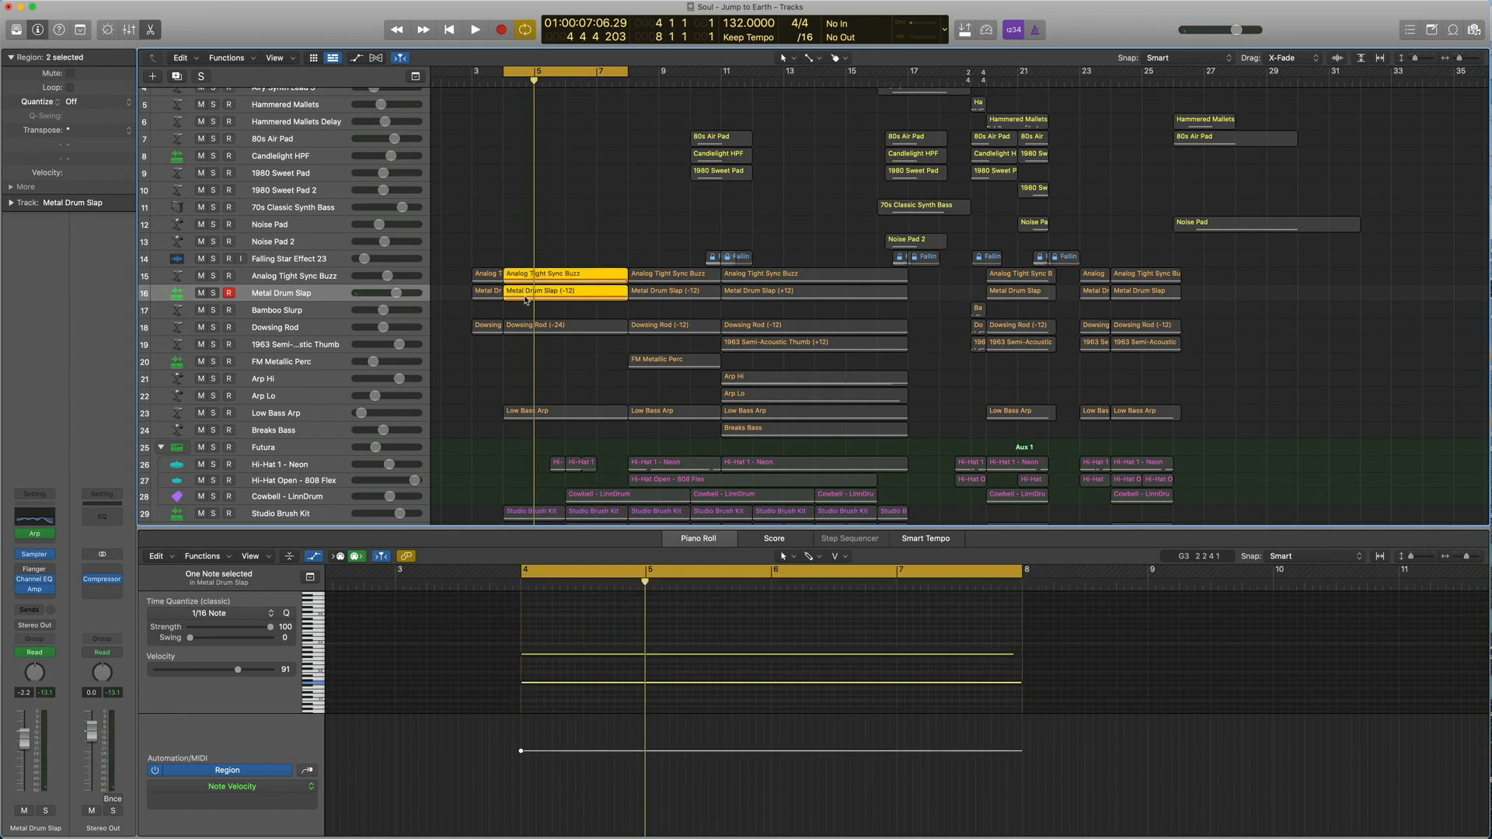
pyautogui.press('space')
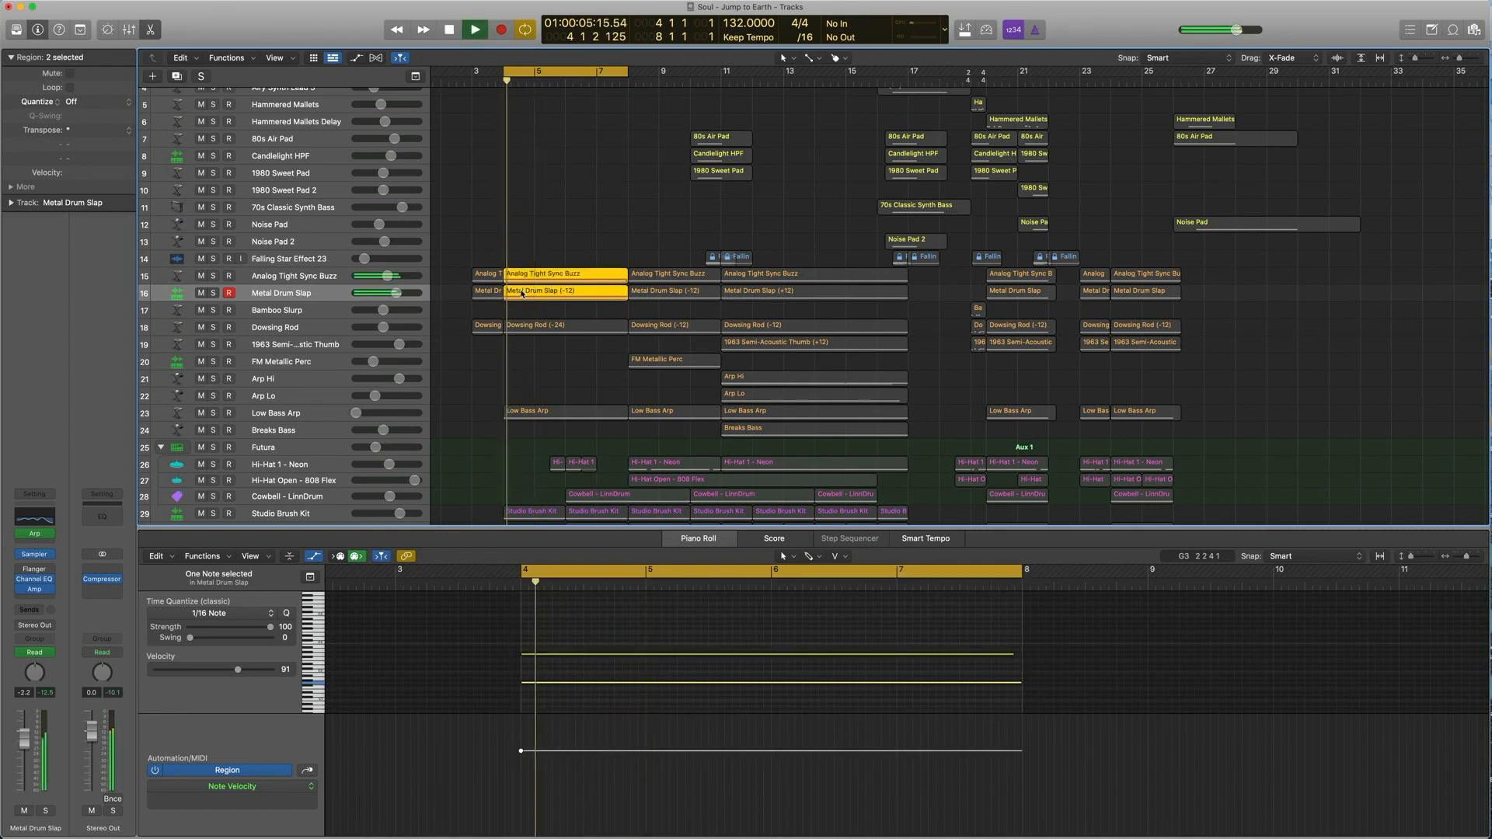
pyautogui.press('space')
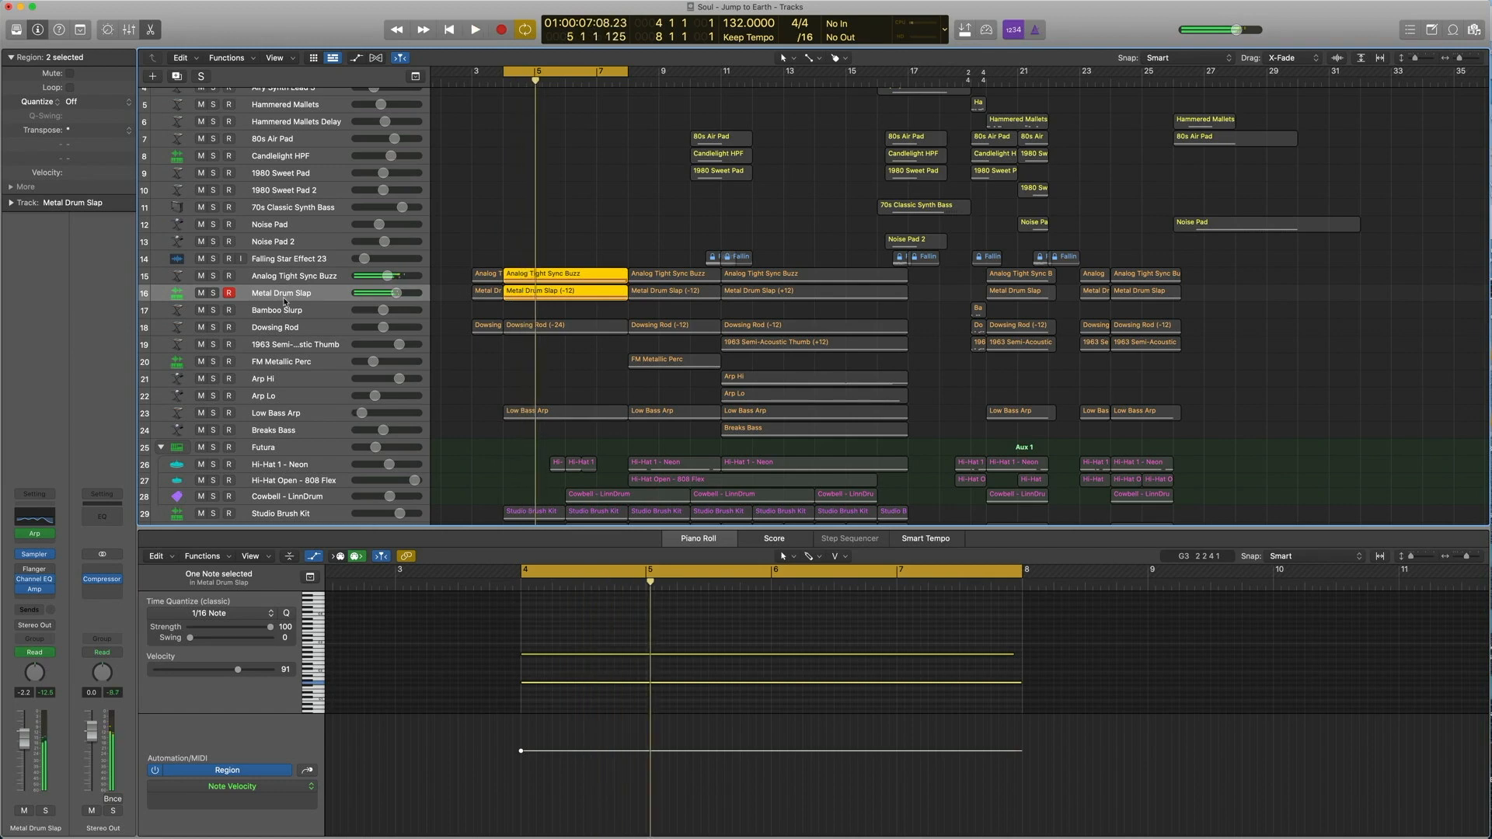
# Show Metal Drum Slap's source among the European World sounds in the Library and audition its region alone.
pyautogui.click(284, 300)
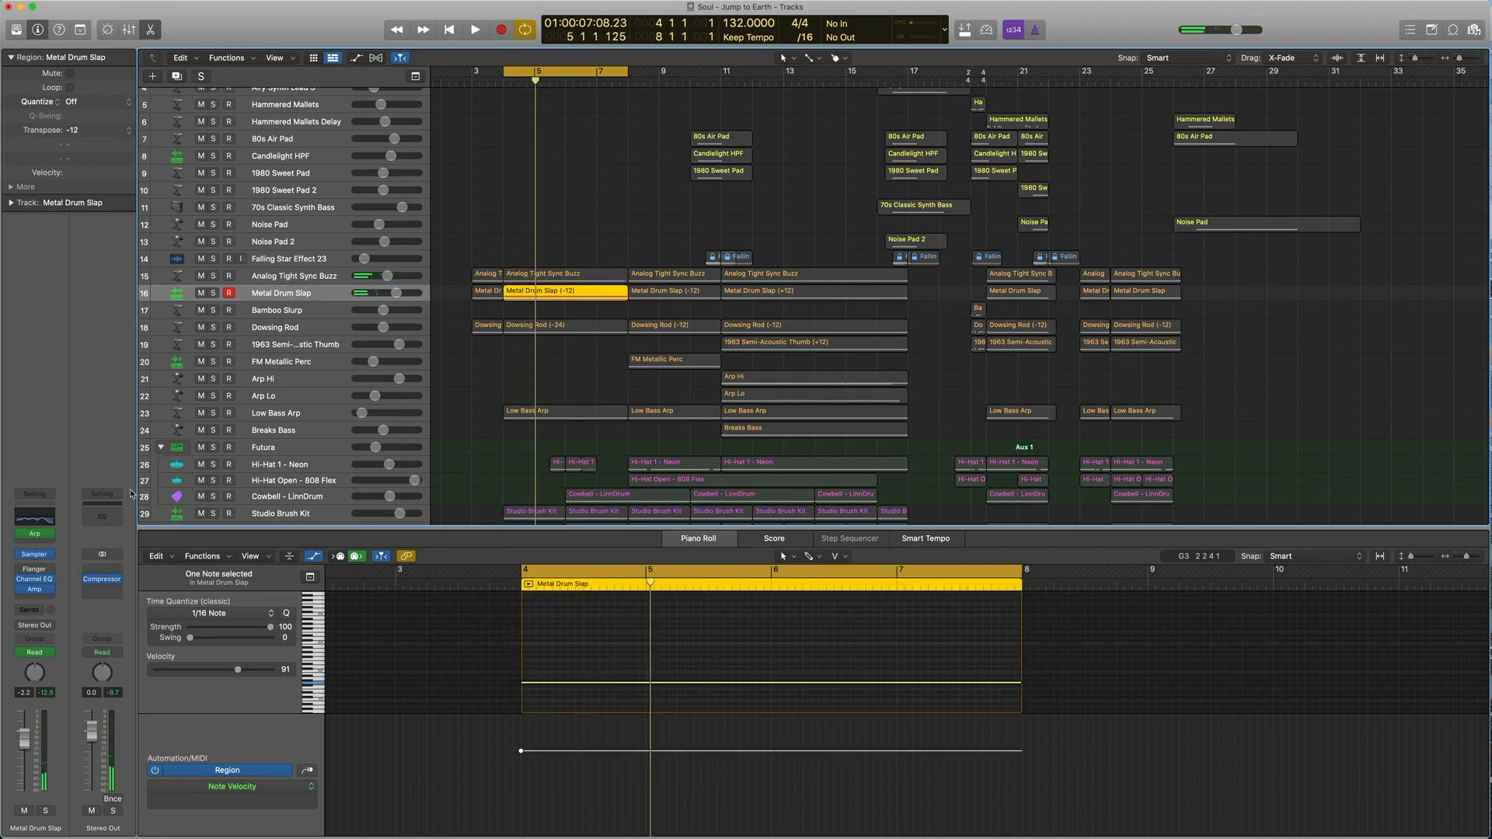
pyautogui.moveTo(38, 536)
pyautogui.press('y')
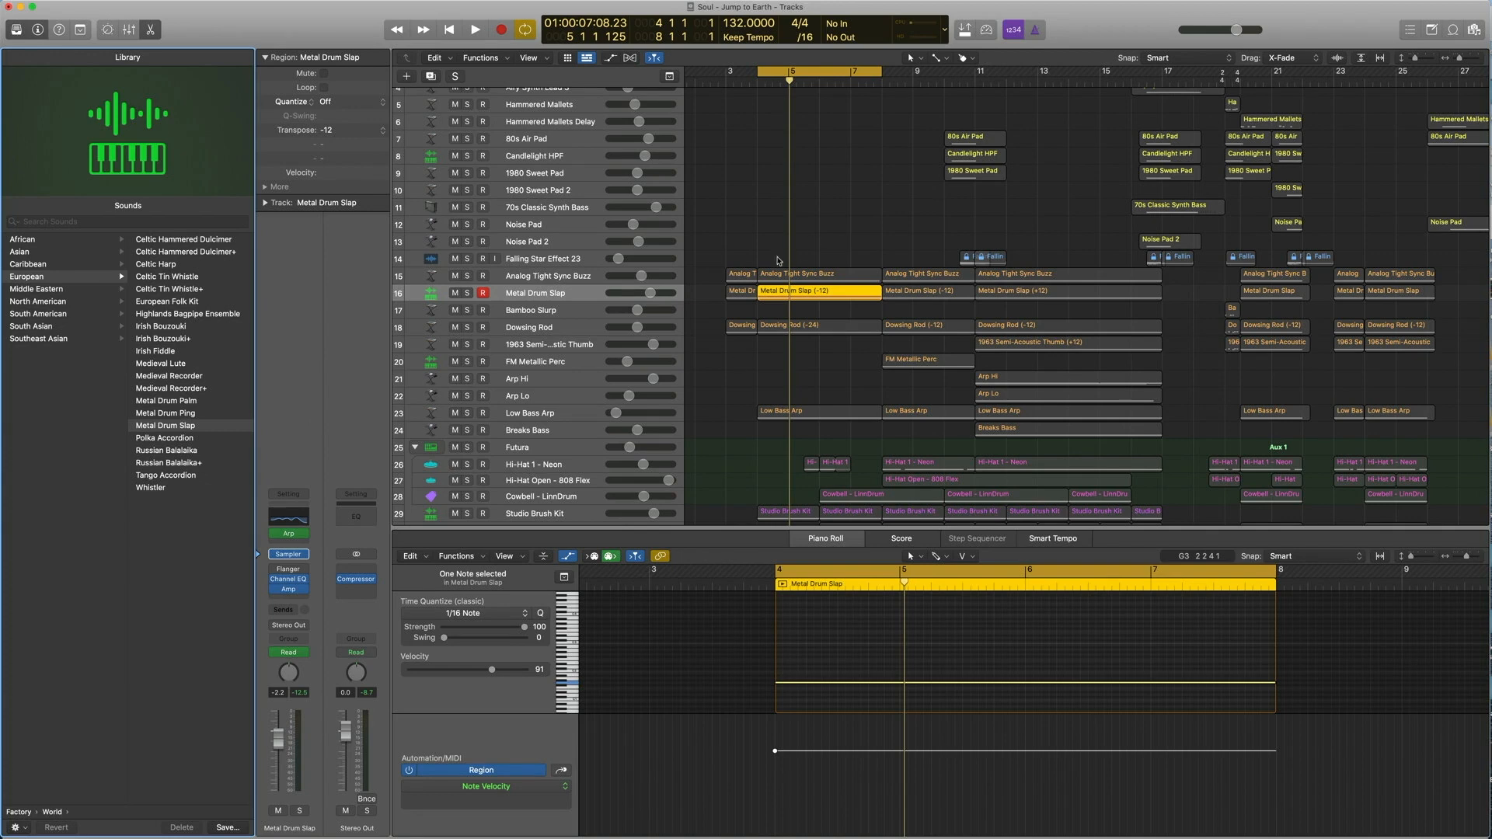
pyautogui.press('space')
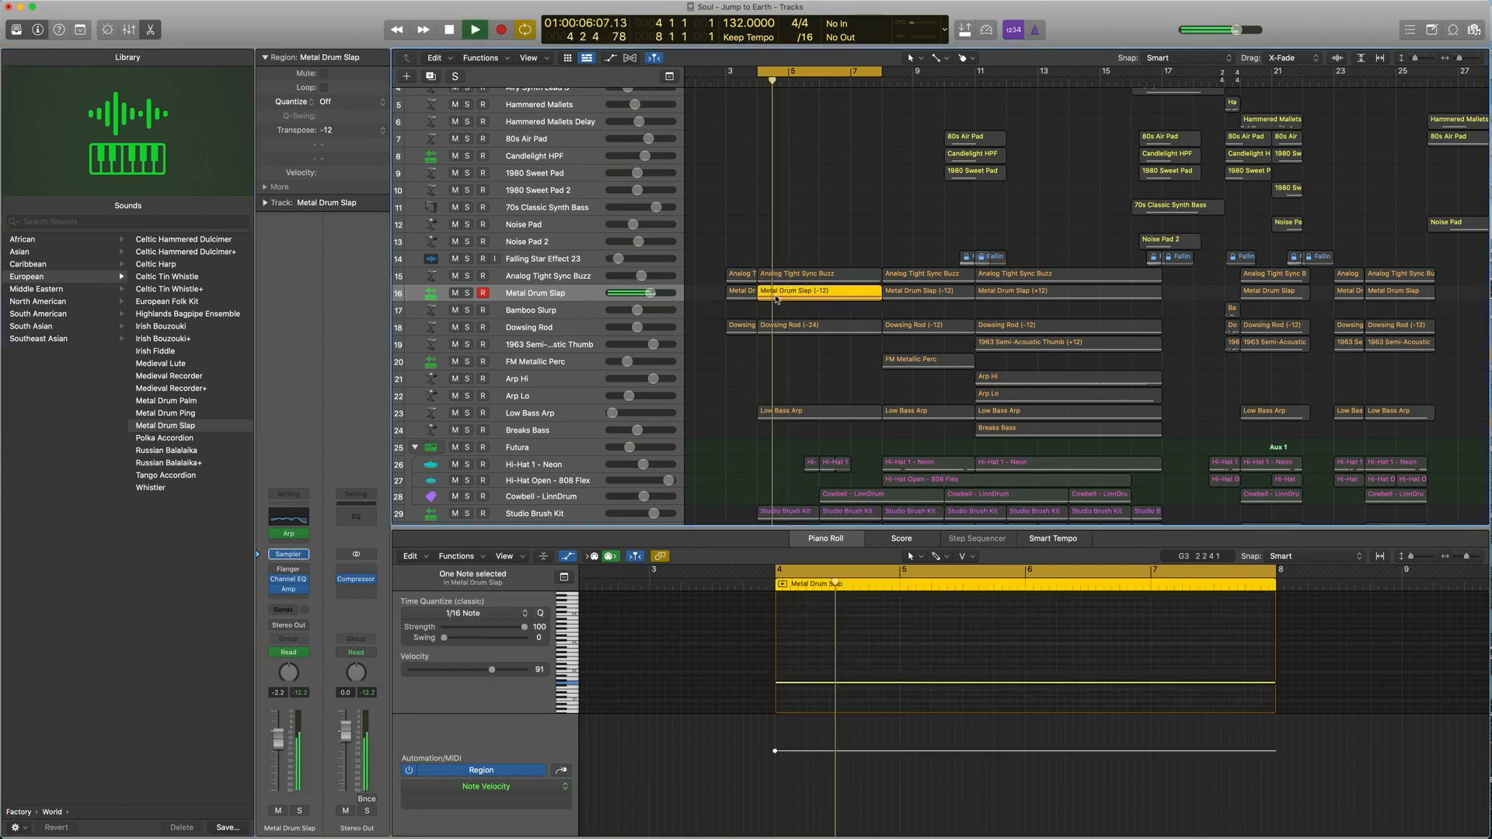
pyautogui.press('space')
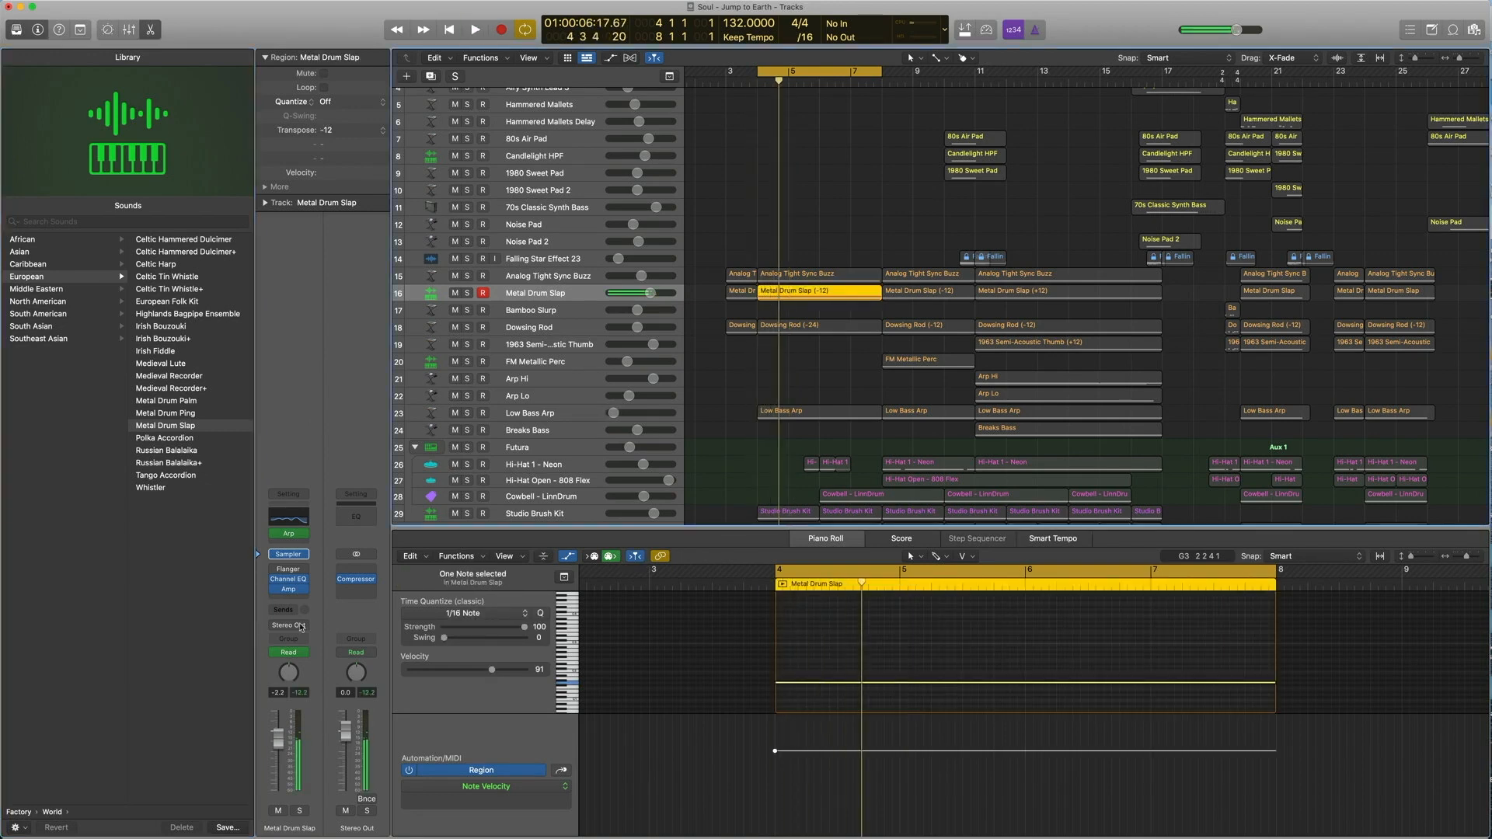
# Audition Metal Drum Slap with its Channel EQ and Amp bypassed, re-enable the Amp, and open Amp Designer.
pyautogui.click(274, 594)
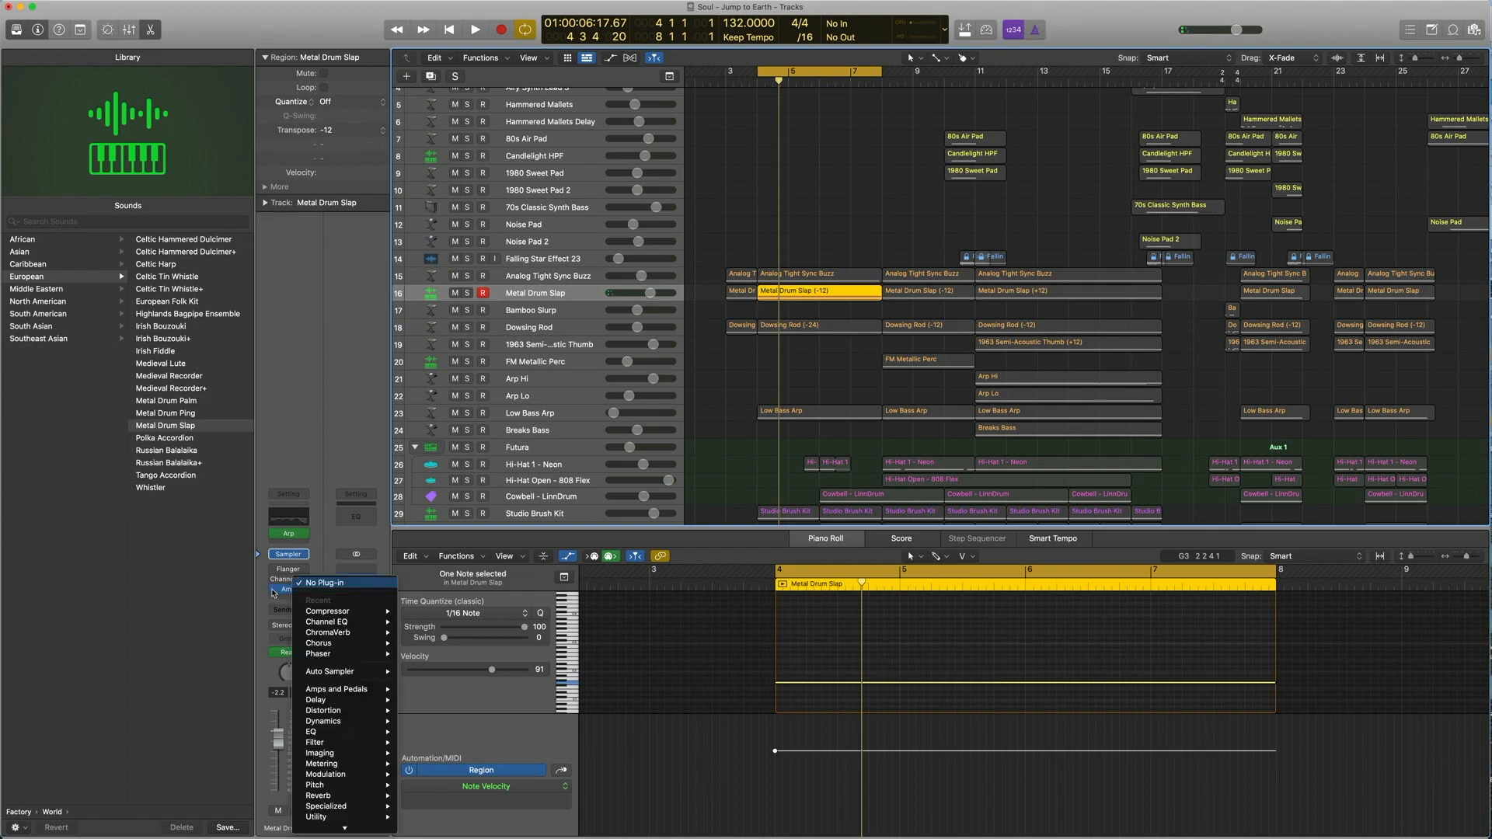
pyautogui.press('Escape')
pyautogui.press('space')
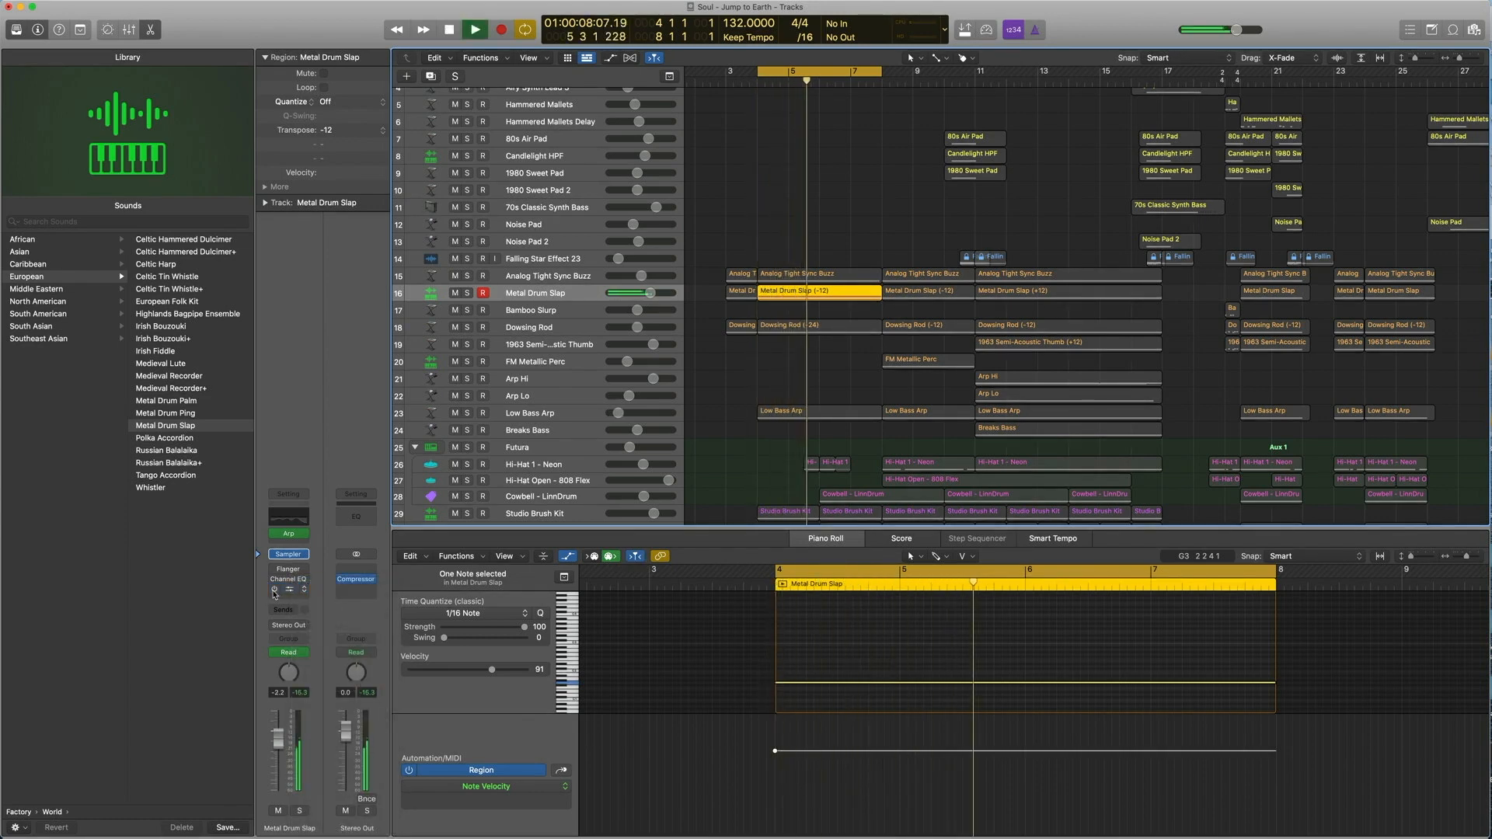
pyautogui.press('space')
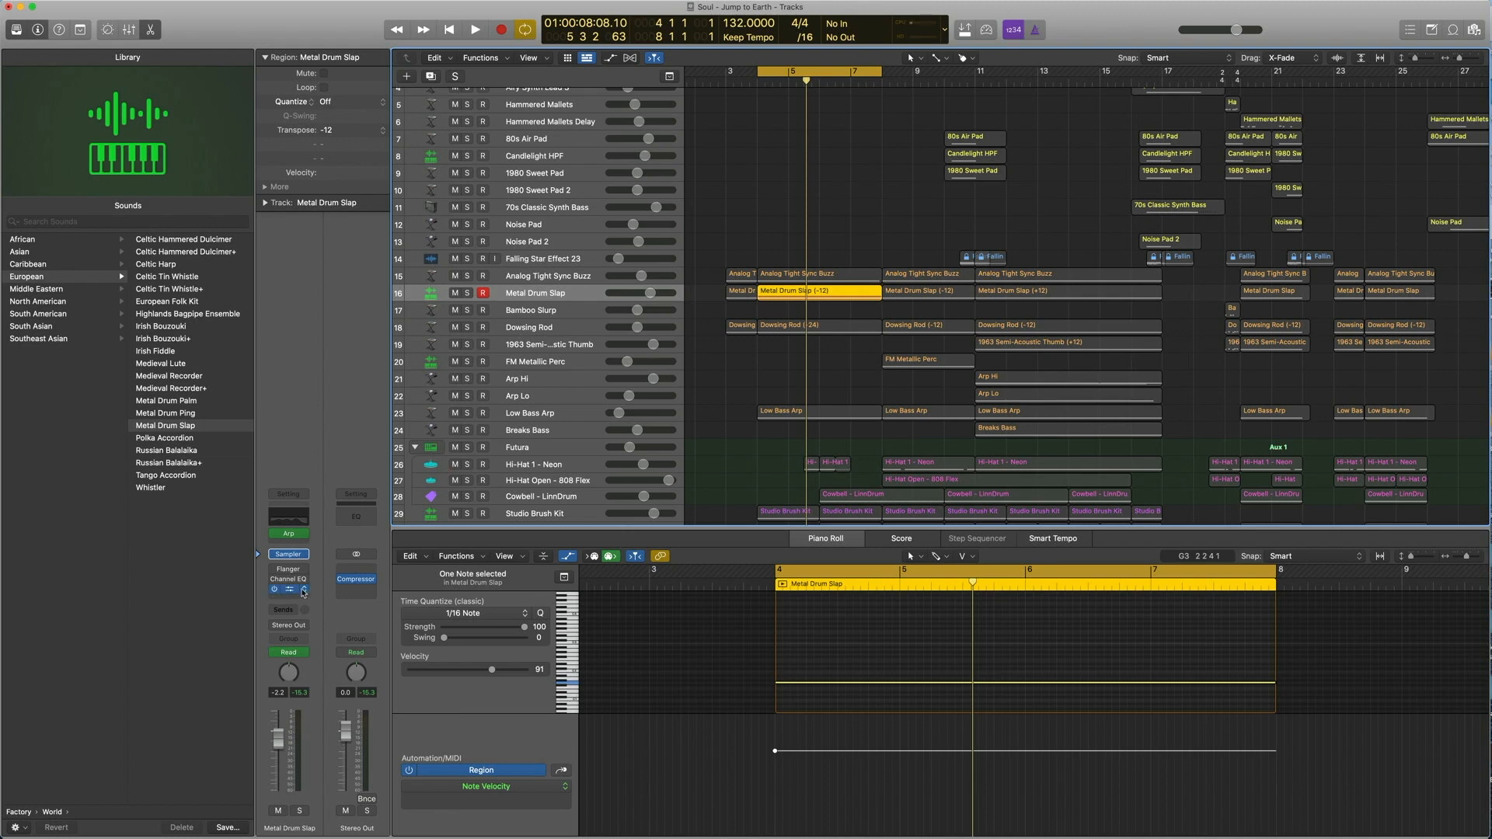
pyautogui.click(292, 594)
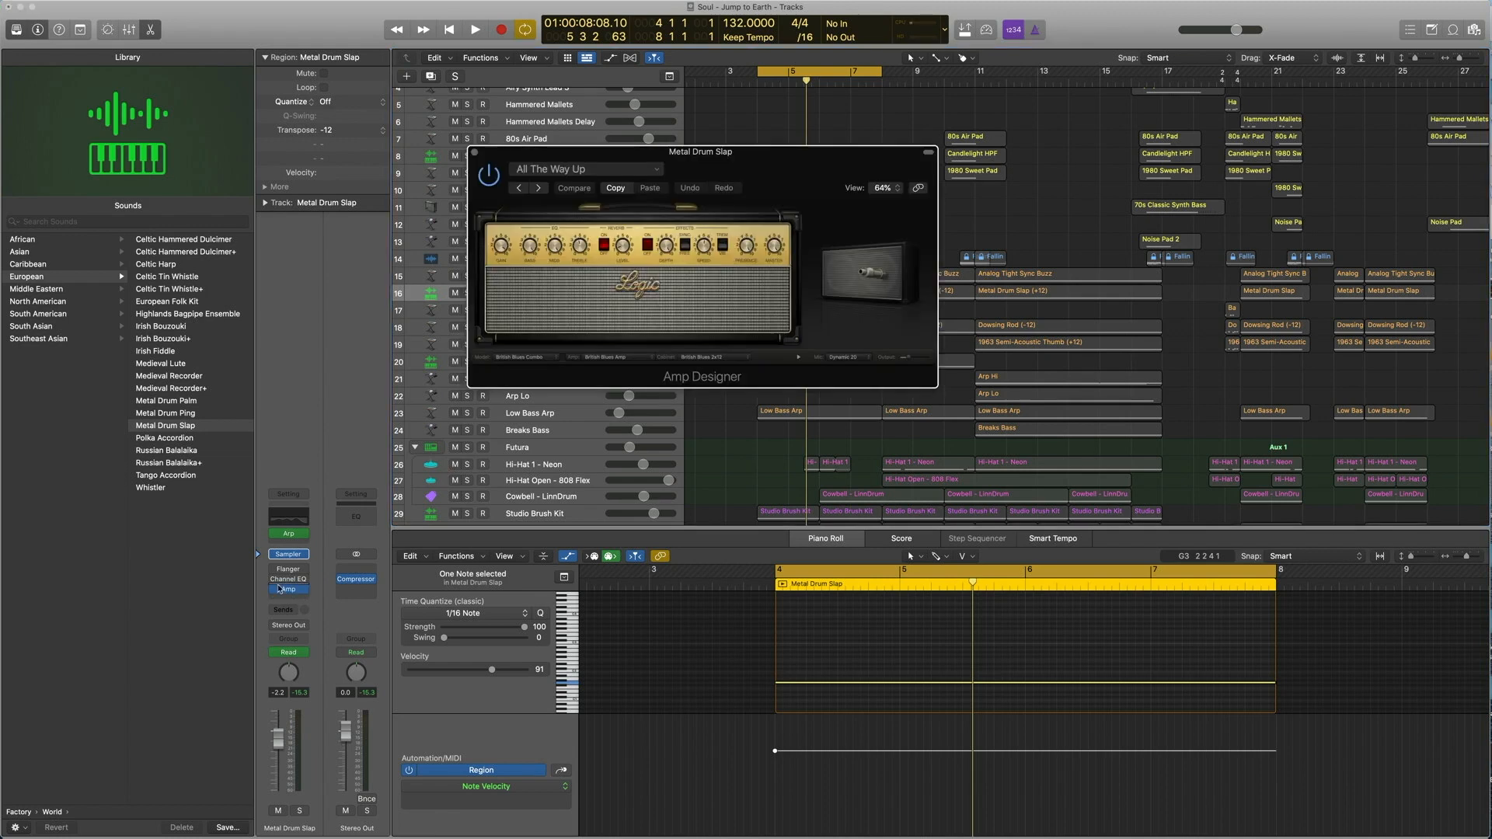
# Browse Amp Designer's distorted presets, close the plug-in, and audition Metal Drum Slap with the Amp on and Channel EQ bypassed.
pyautogui.click(584, 170)
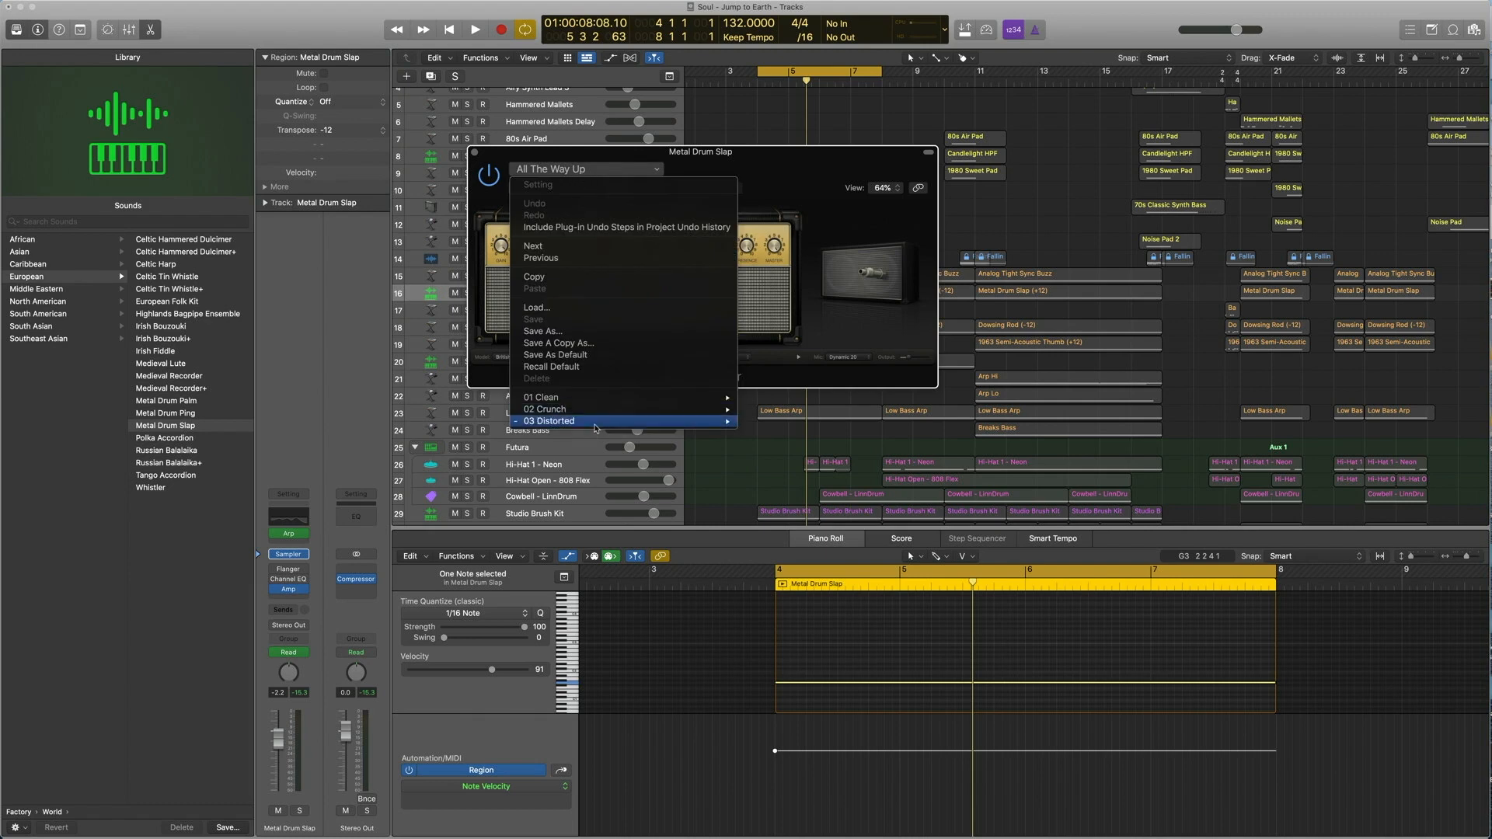
pyautogui.click(476, 158)
pyautogui.click(476, 155)
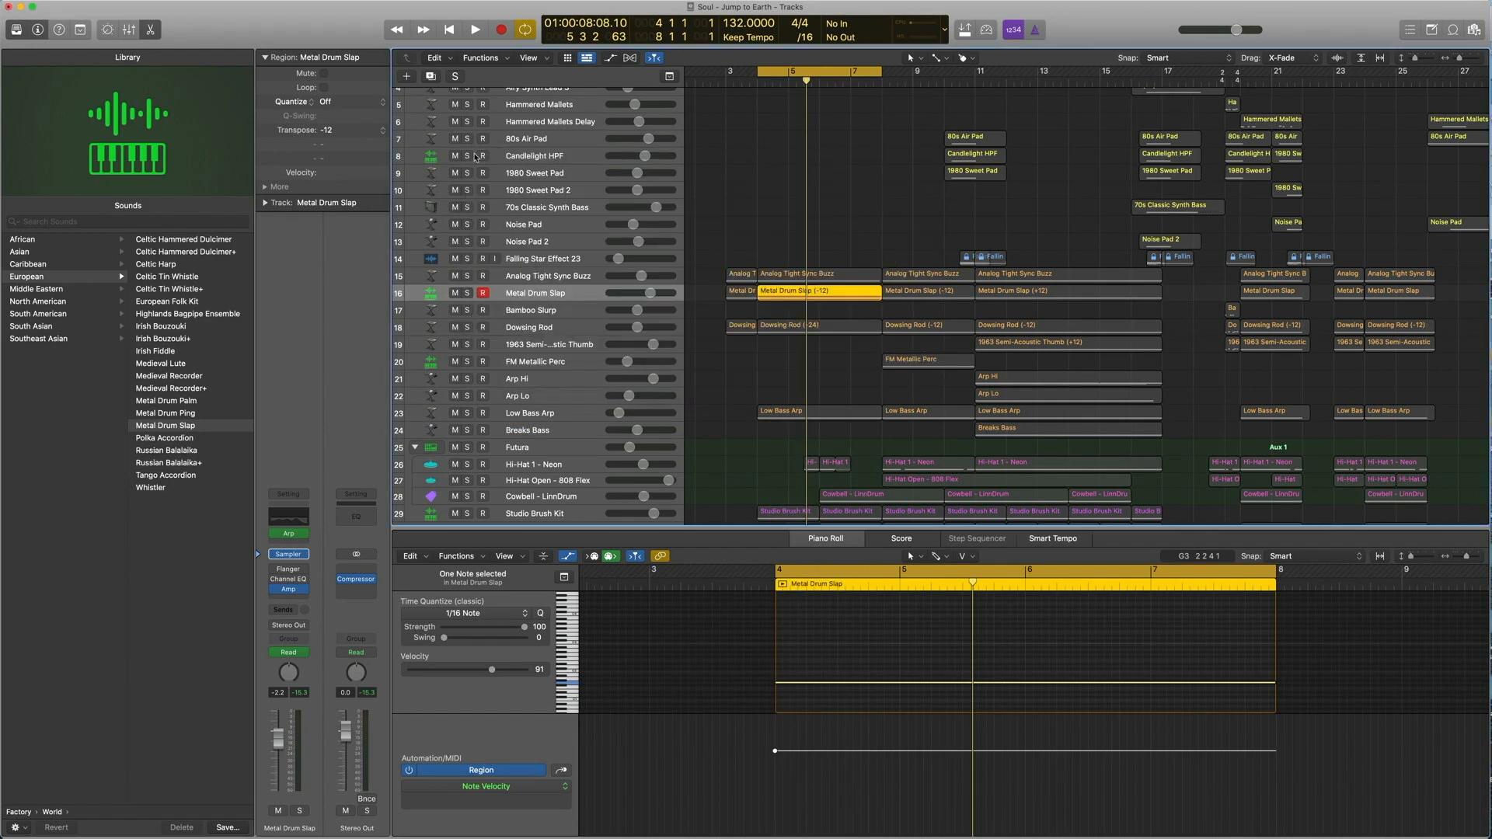
pyautogui.press('space')
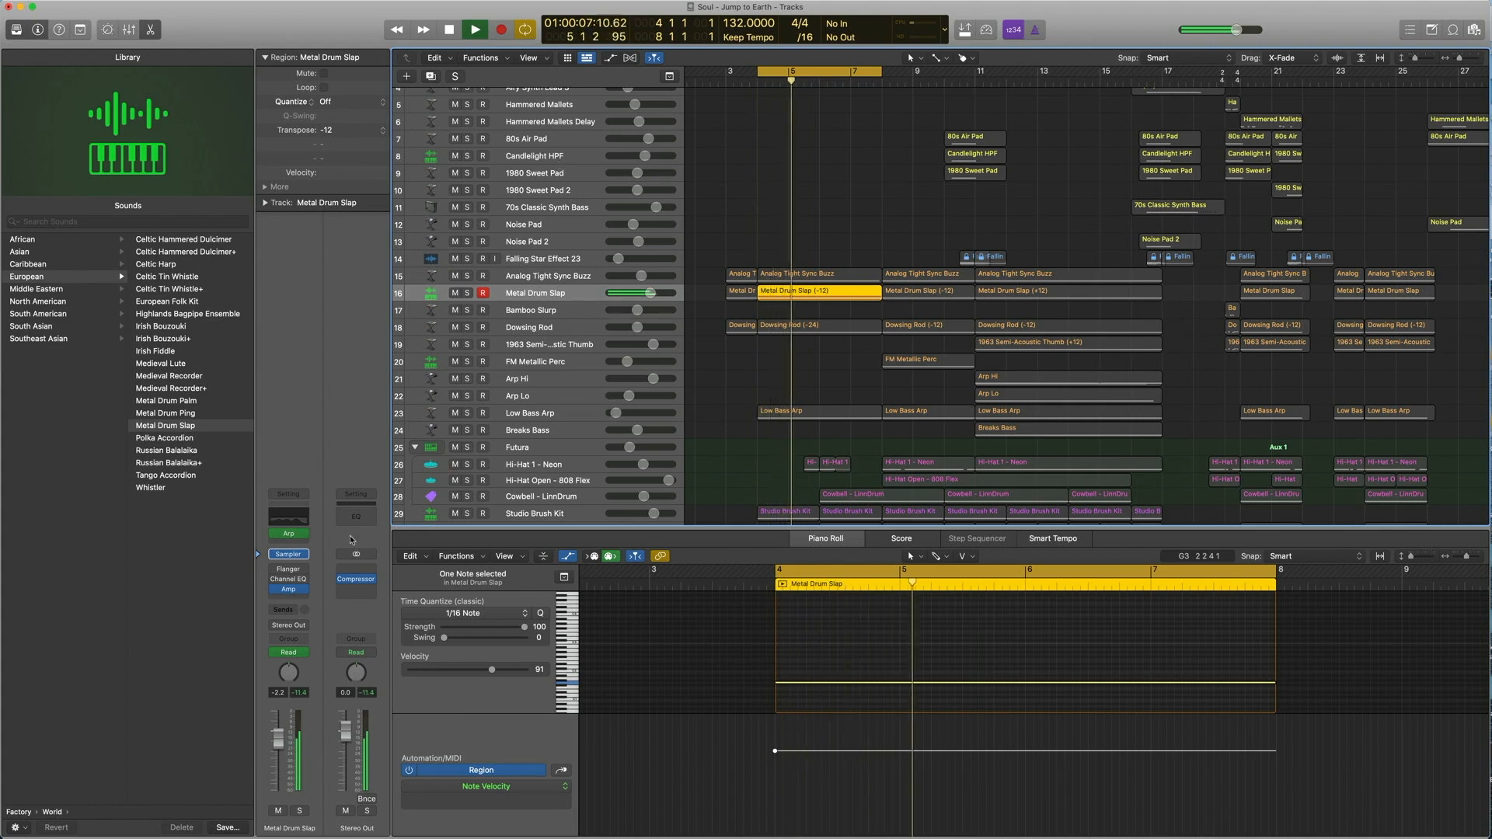
pyautogui.press('space')
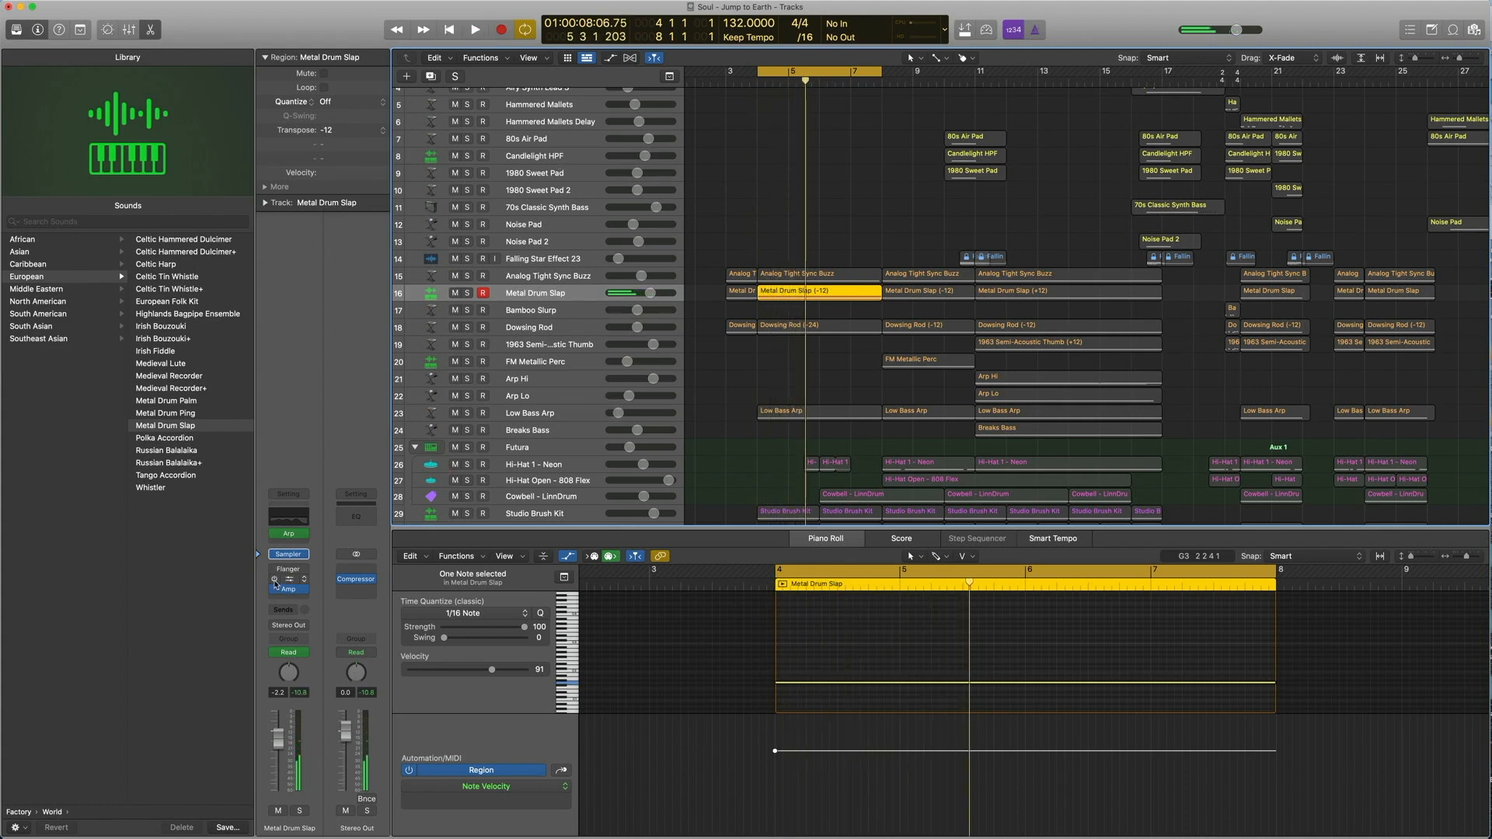
# Re-enable Metal Drum Slap's Channel EQ, inspect its curve, and audition the region with the EQ and Amp active.
pyautogui.click(274, 583)
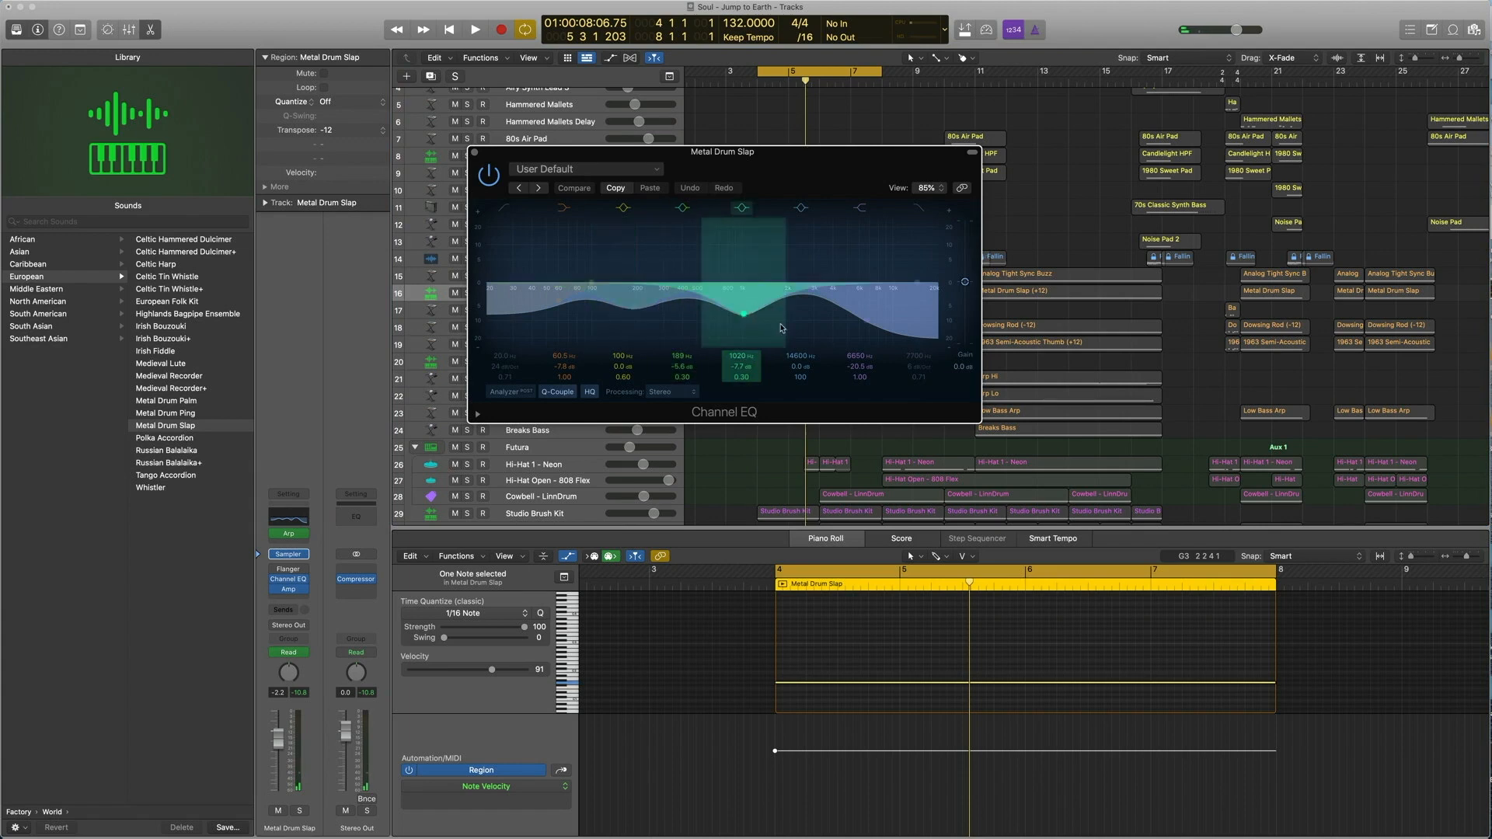
pyautogui.click(475, 153)
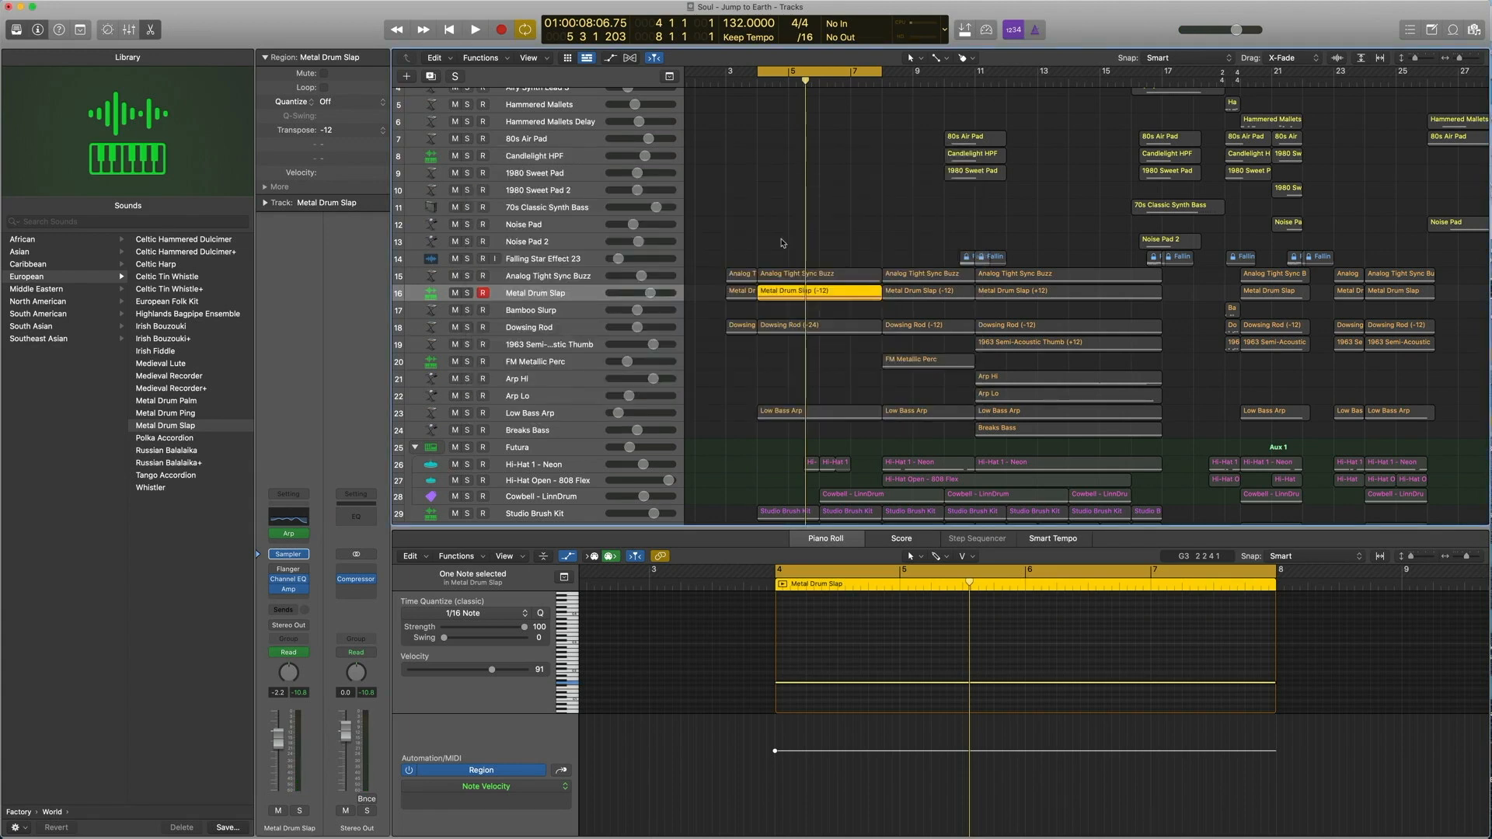
pyautogui.press('space')
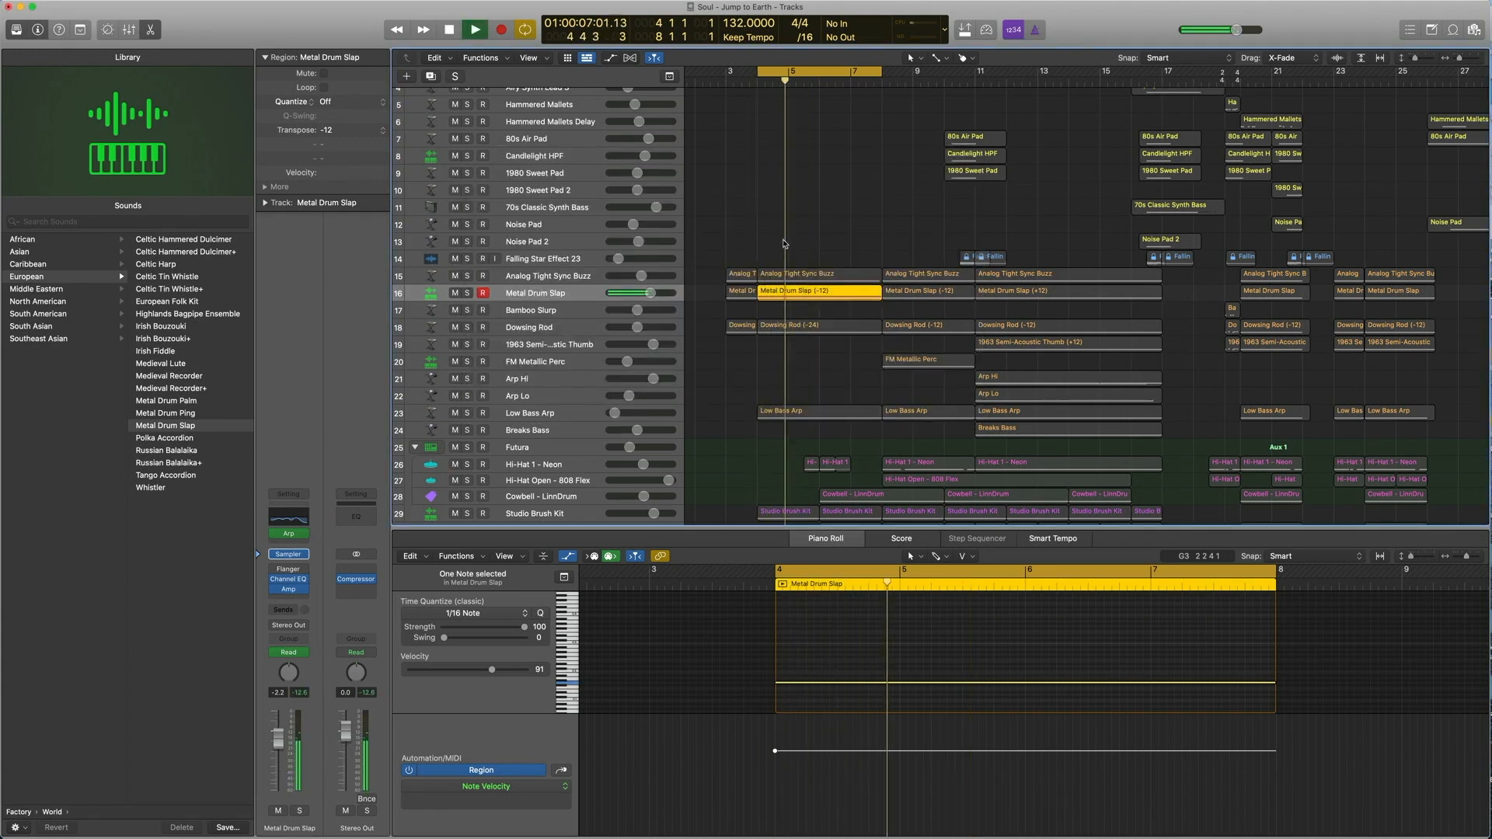
pyautogui.press('space')
pyautogui.moveTo(286, 592)
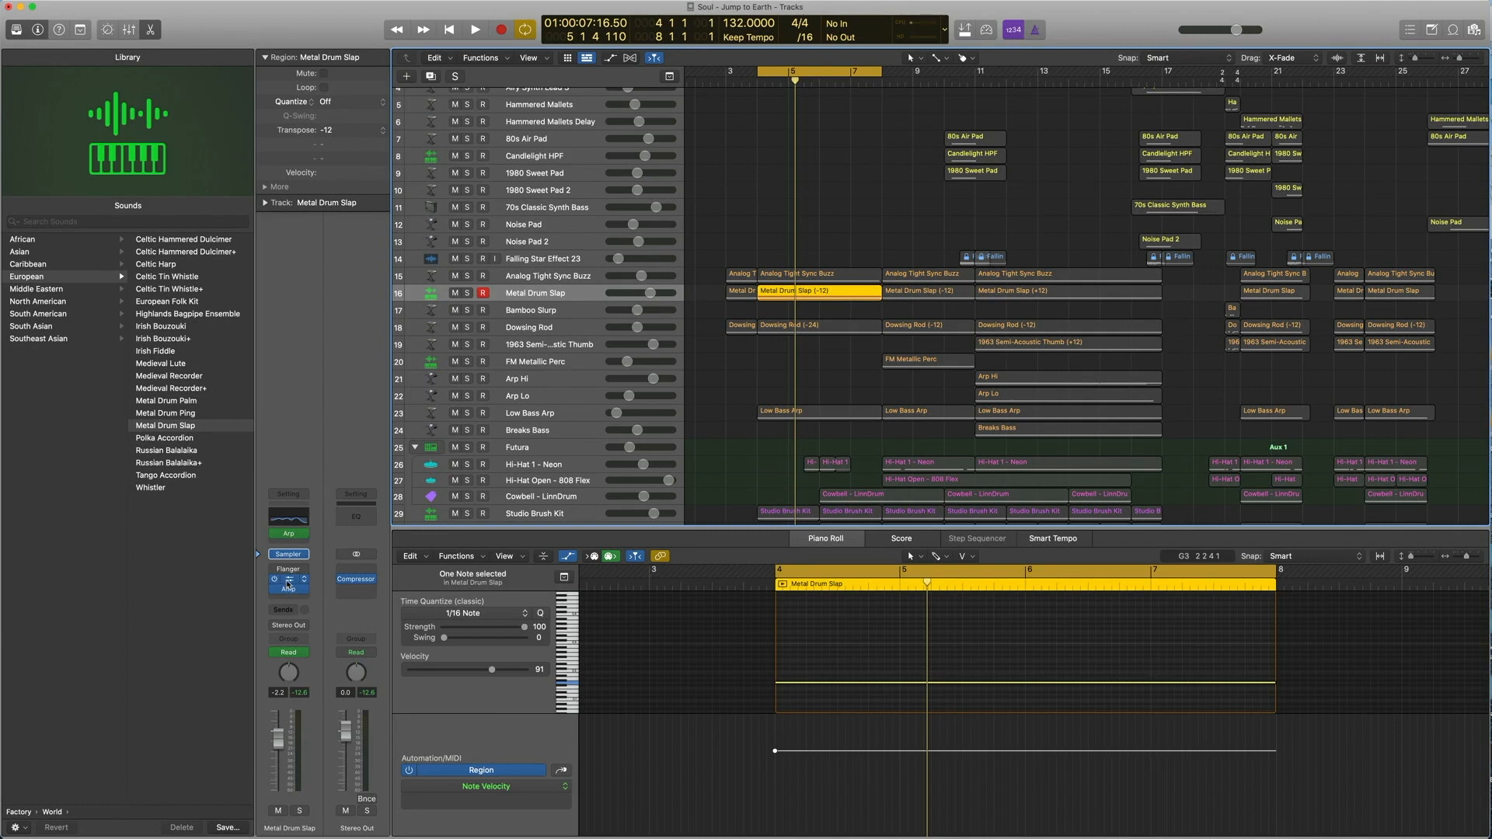
pyautogui.click(289, 584)
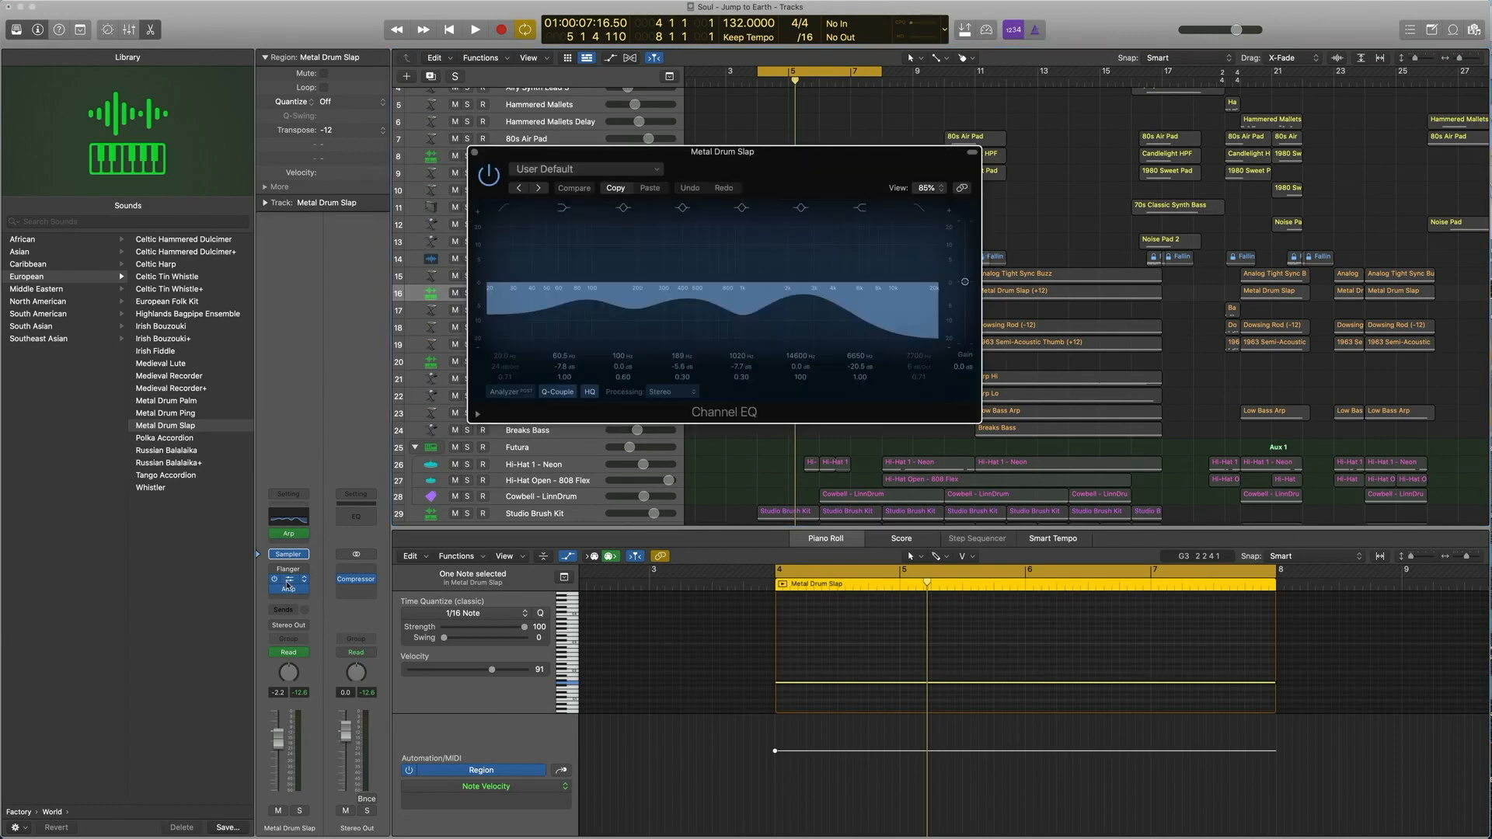
pyautogui.click(475, 154)
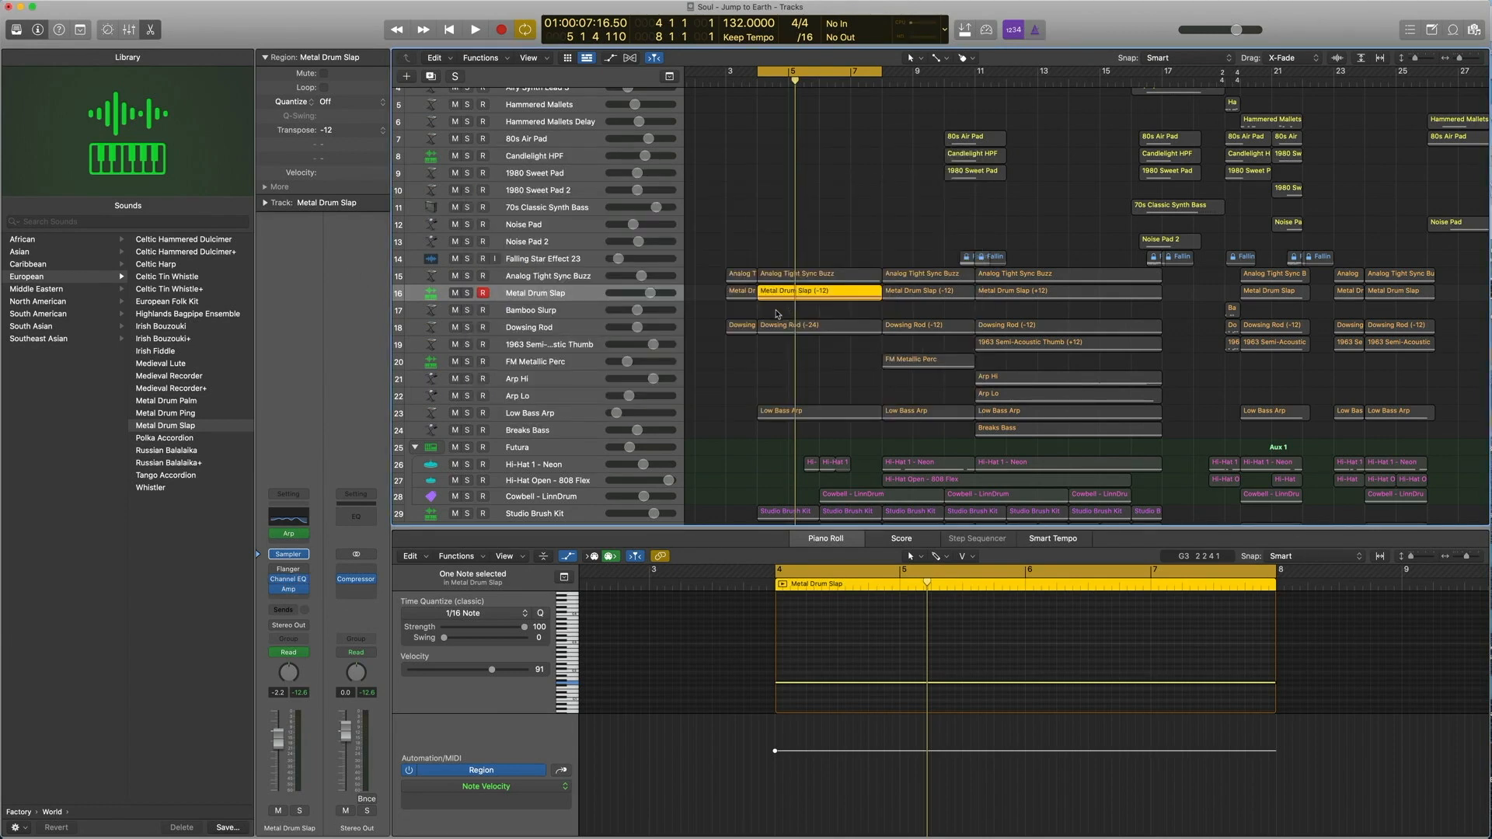
# Audition the Analog Tight Sync Buzz and Metal Drum Slap regions before bar 8 together, with the EQ active.
pyautogui.moveTo(780, 260); pyautogui.dragTo(780, 294)
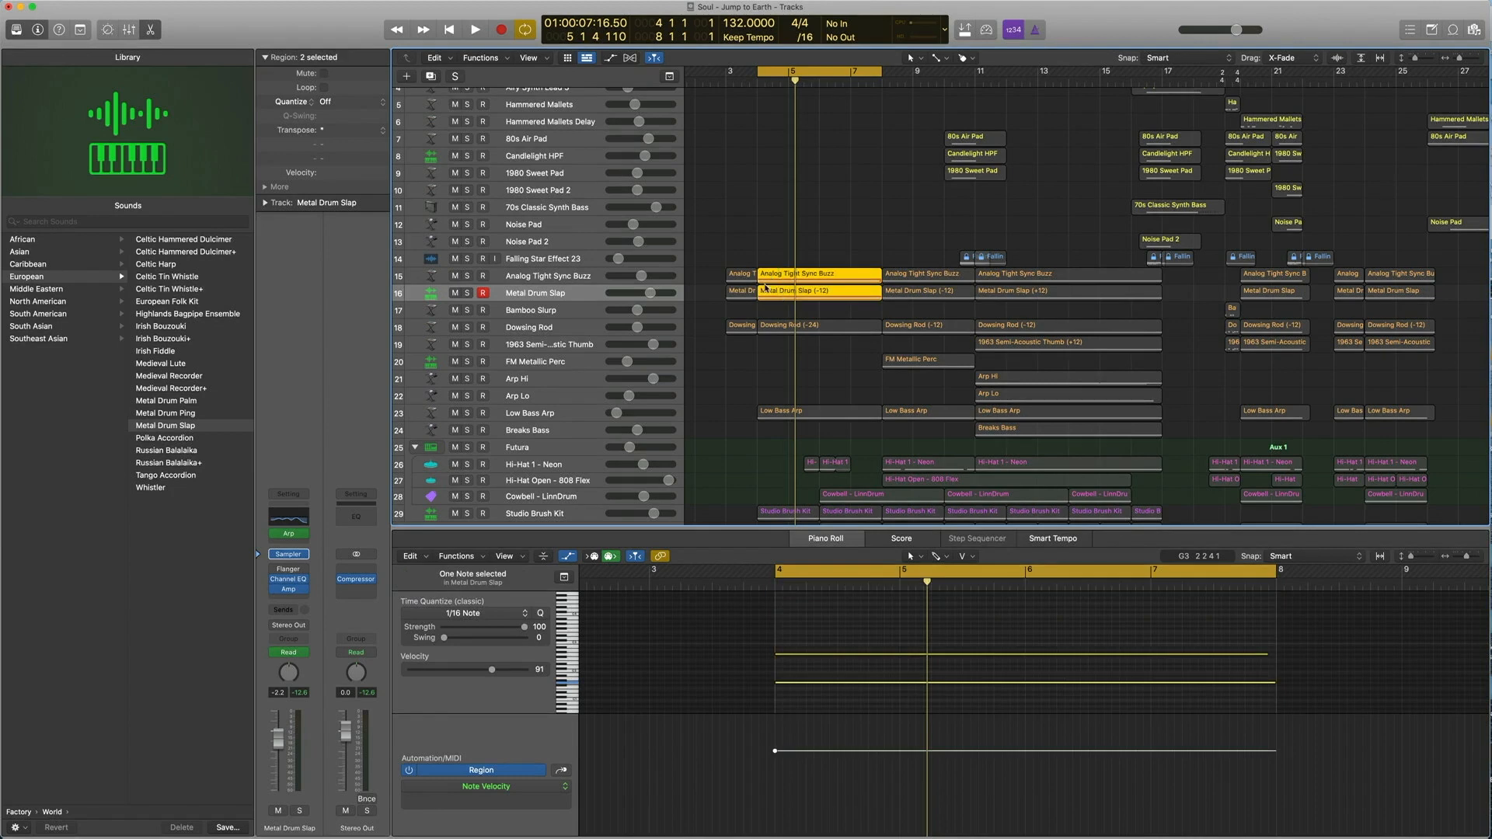
pyautogui.press('space')
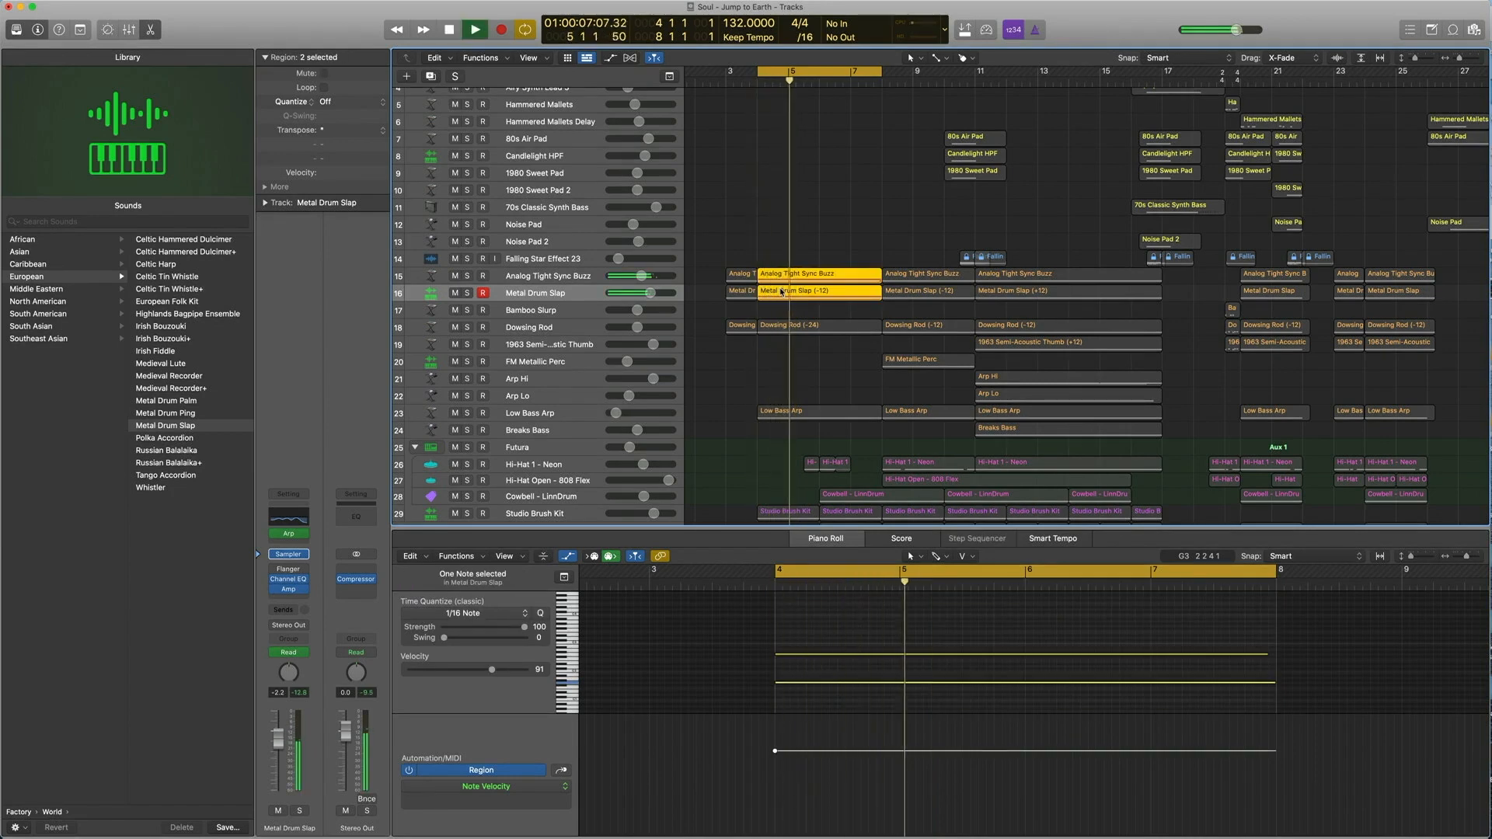
pyautogui.press('space')
# Audition the Dowsing Rod region before bar 8 alone and switch to its track.
pyautogui.click(779, 326)
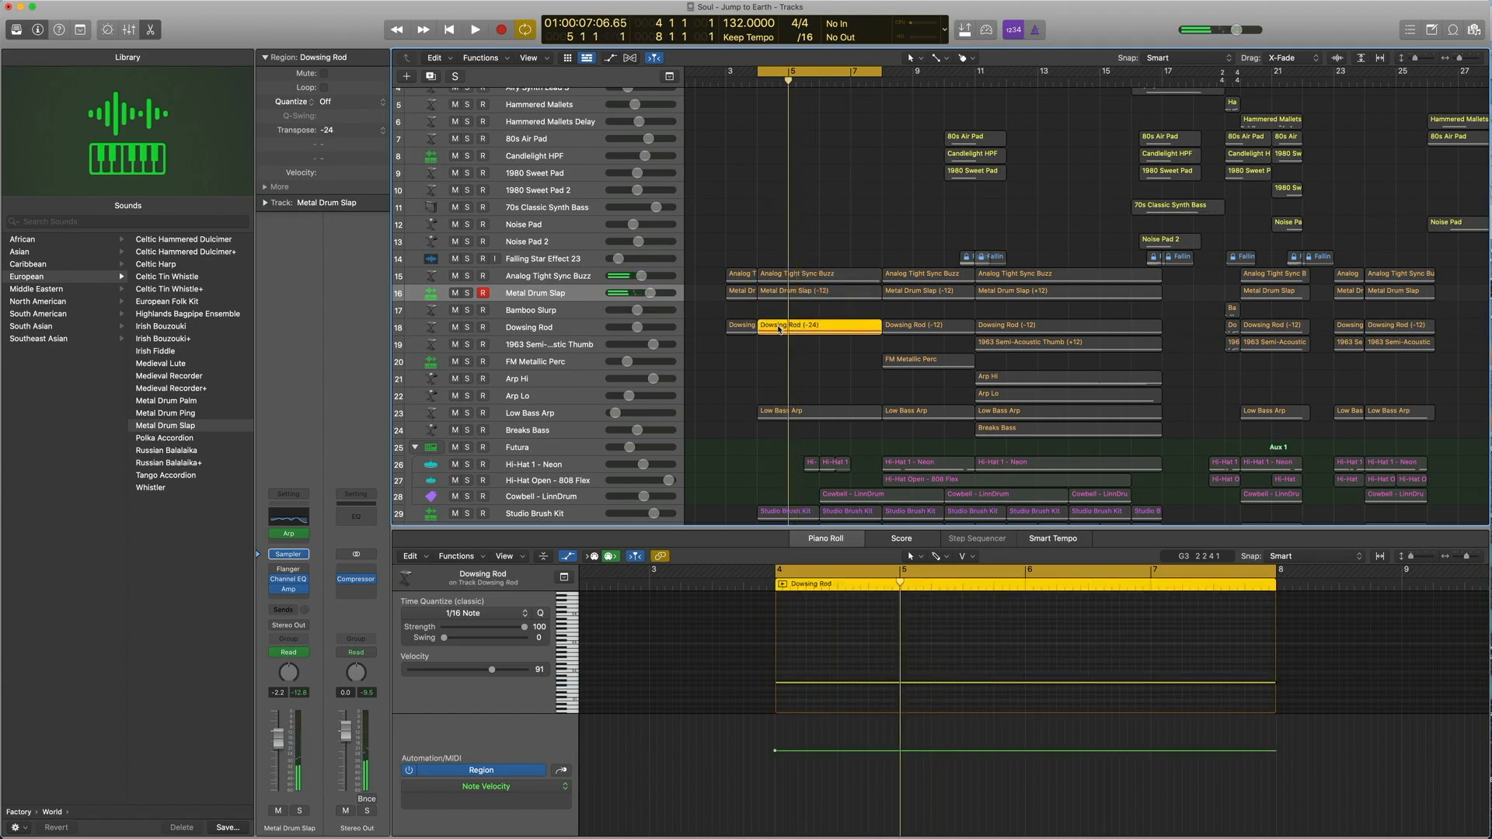
pyautogui.press('space')
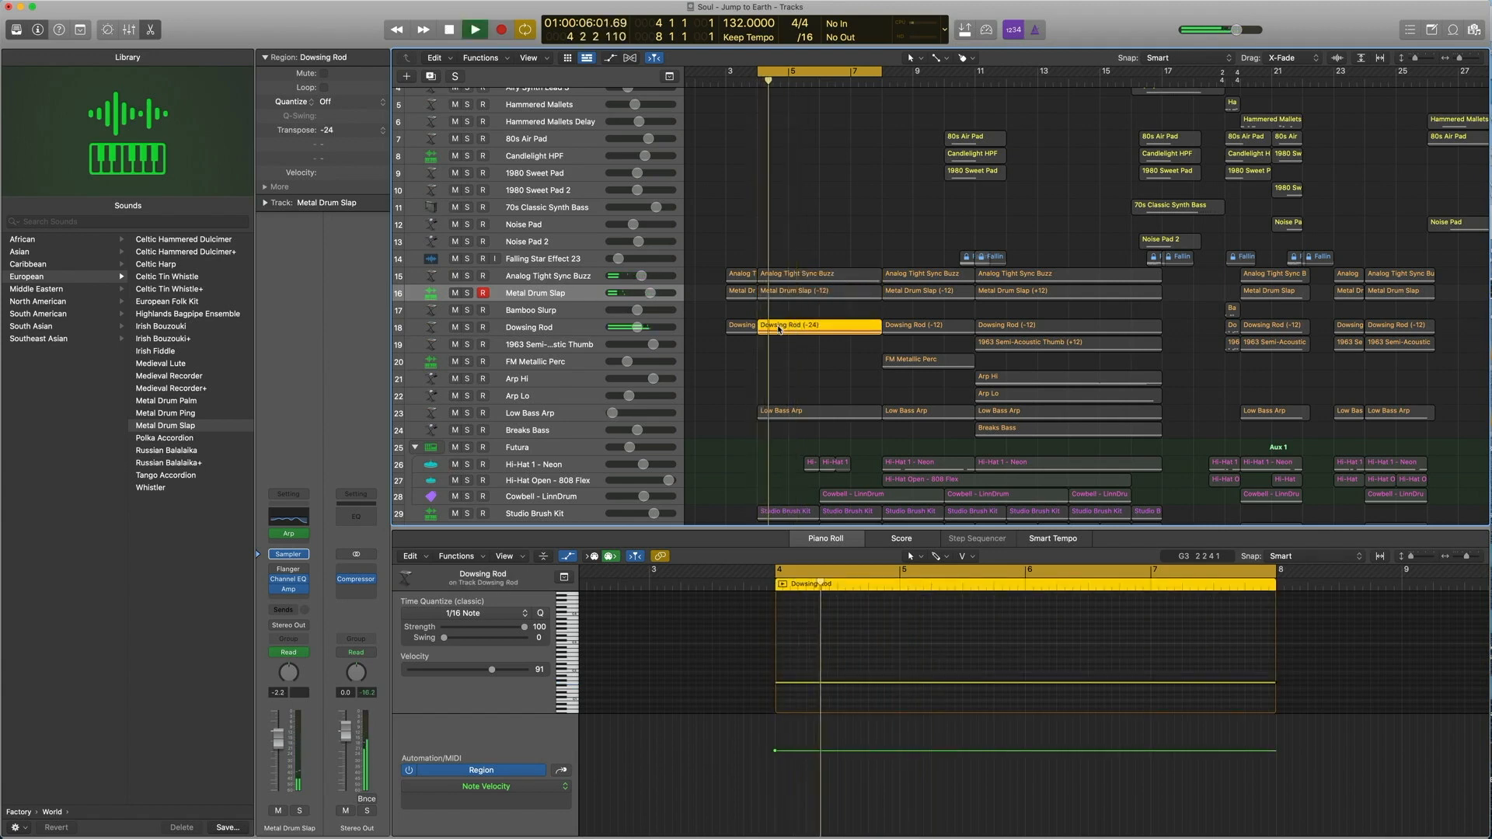
pyautogui.press('space')
pyautogui.click(536, 329)
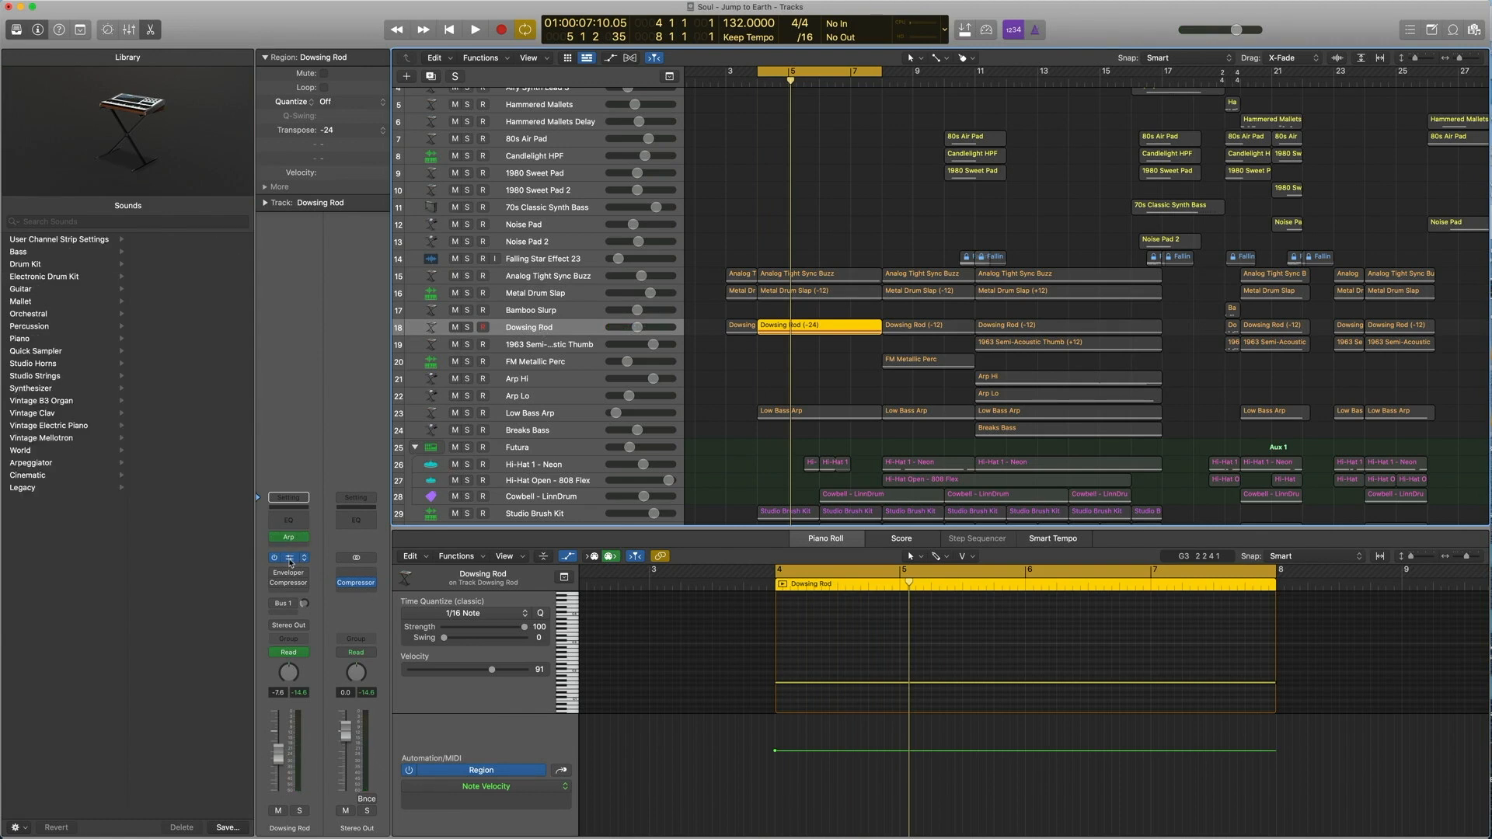
# Open Dowsing Rod's Alchemy, show its preset among the Cinematic Arpeggiated sounds, and examine the Arp and Perform sections.
pyautogui.click(292, 565)
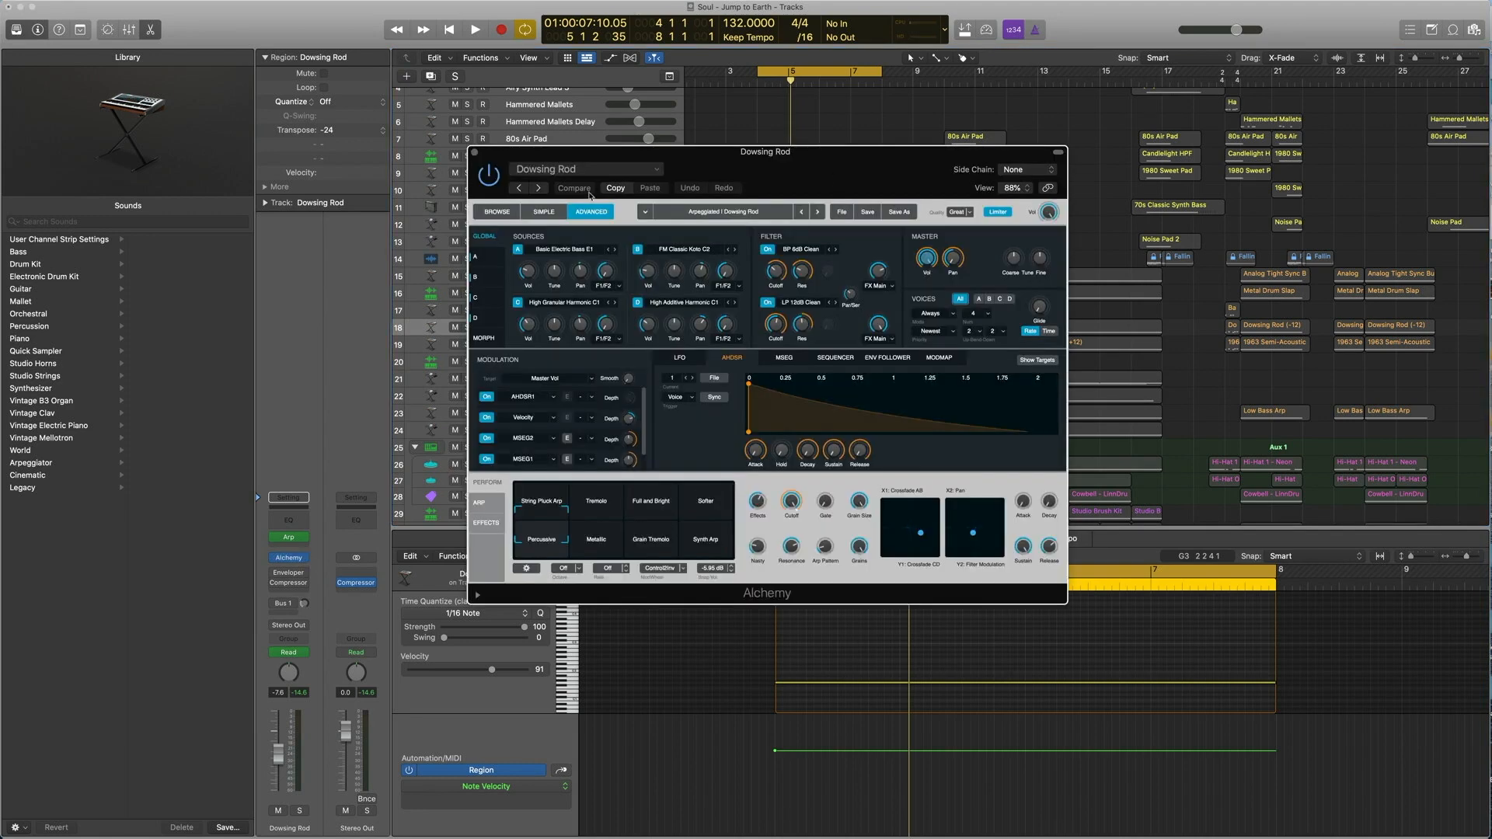
pyautogui.click(602, 176)
pyautogui.moveTo(591, 433)
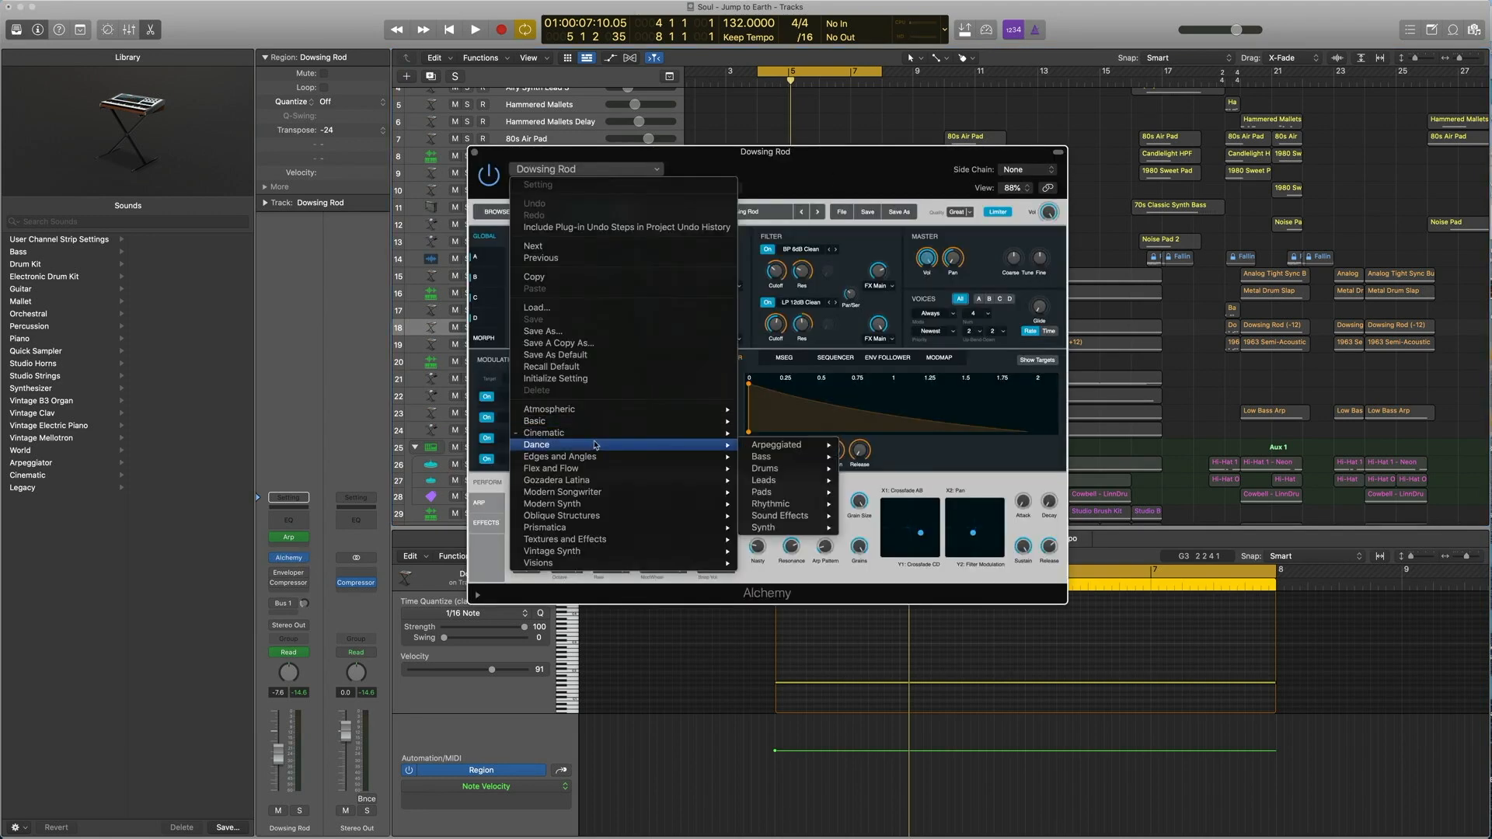
pyautogui.moveTo(800, 435)
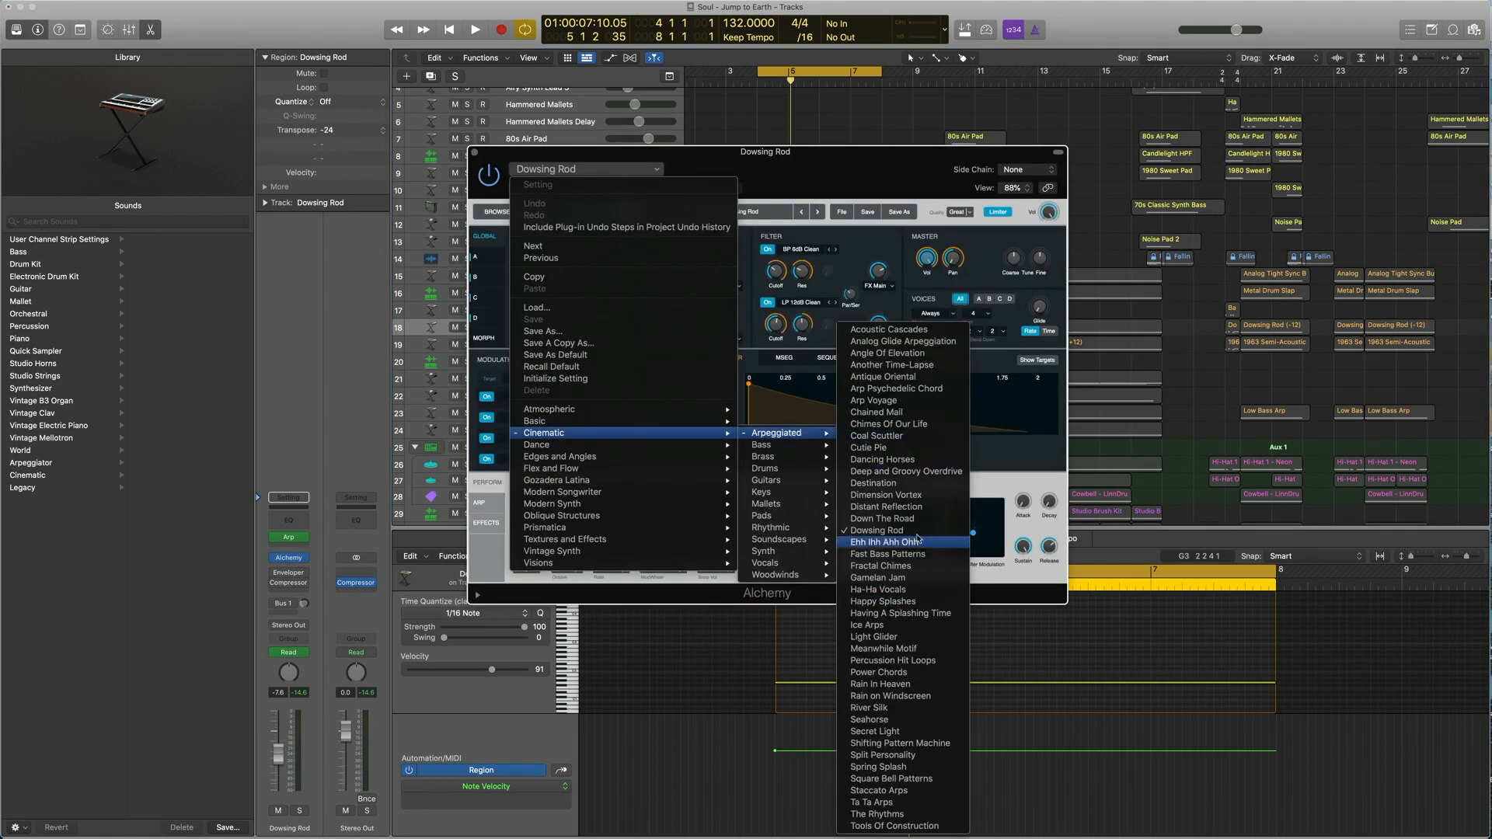
pyautogui.click(964, 488)
pyautogui.click(480, 510)
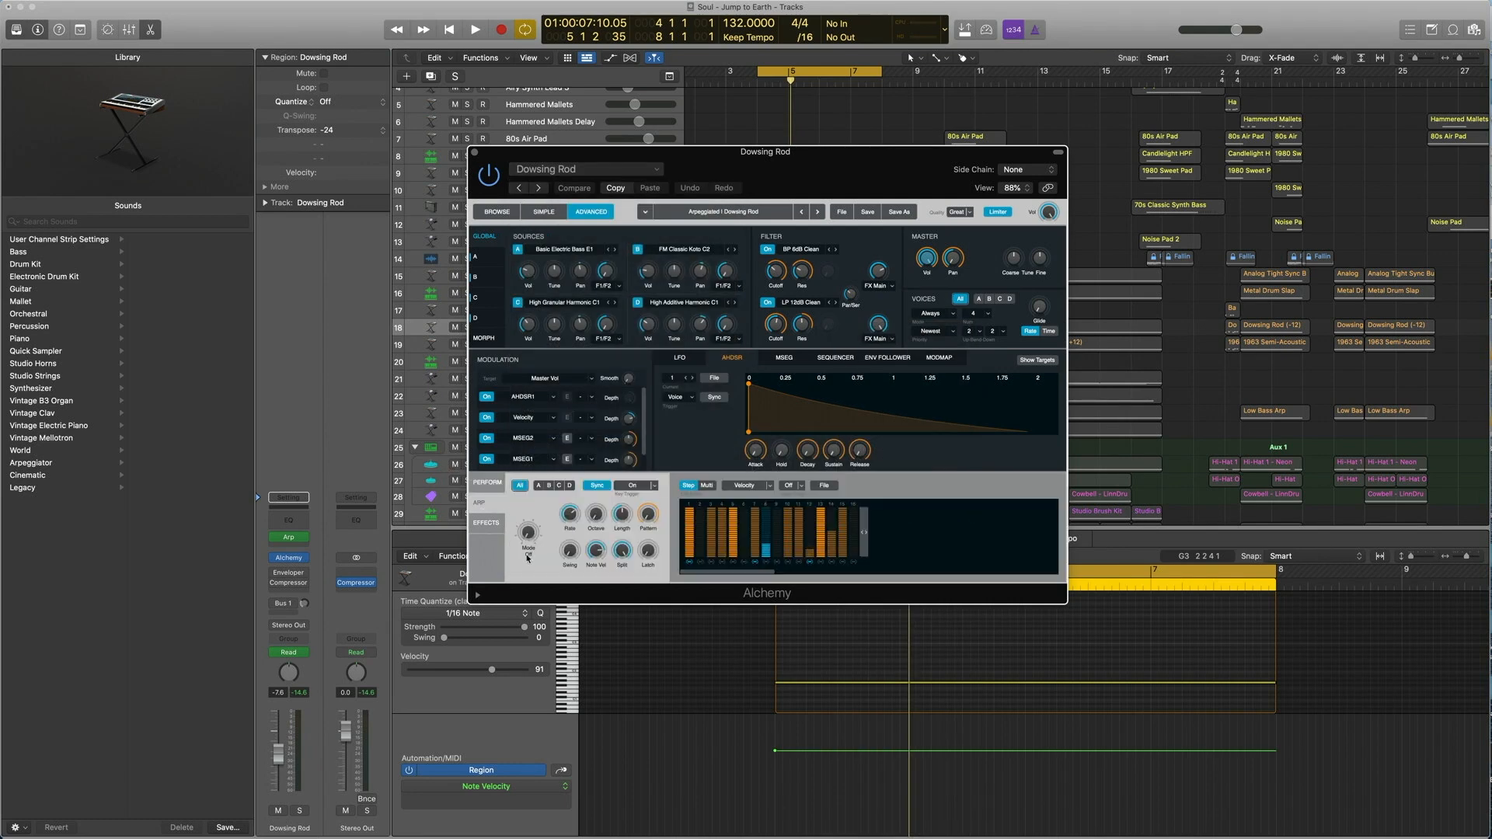
pyautogui.click(488, 482)
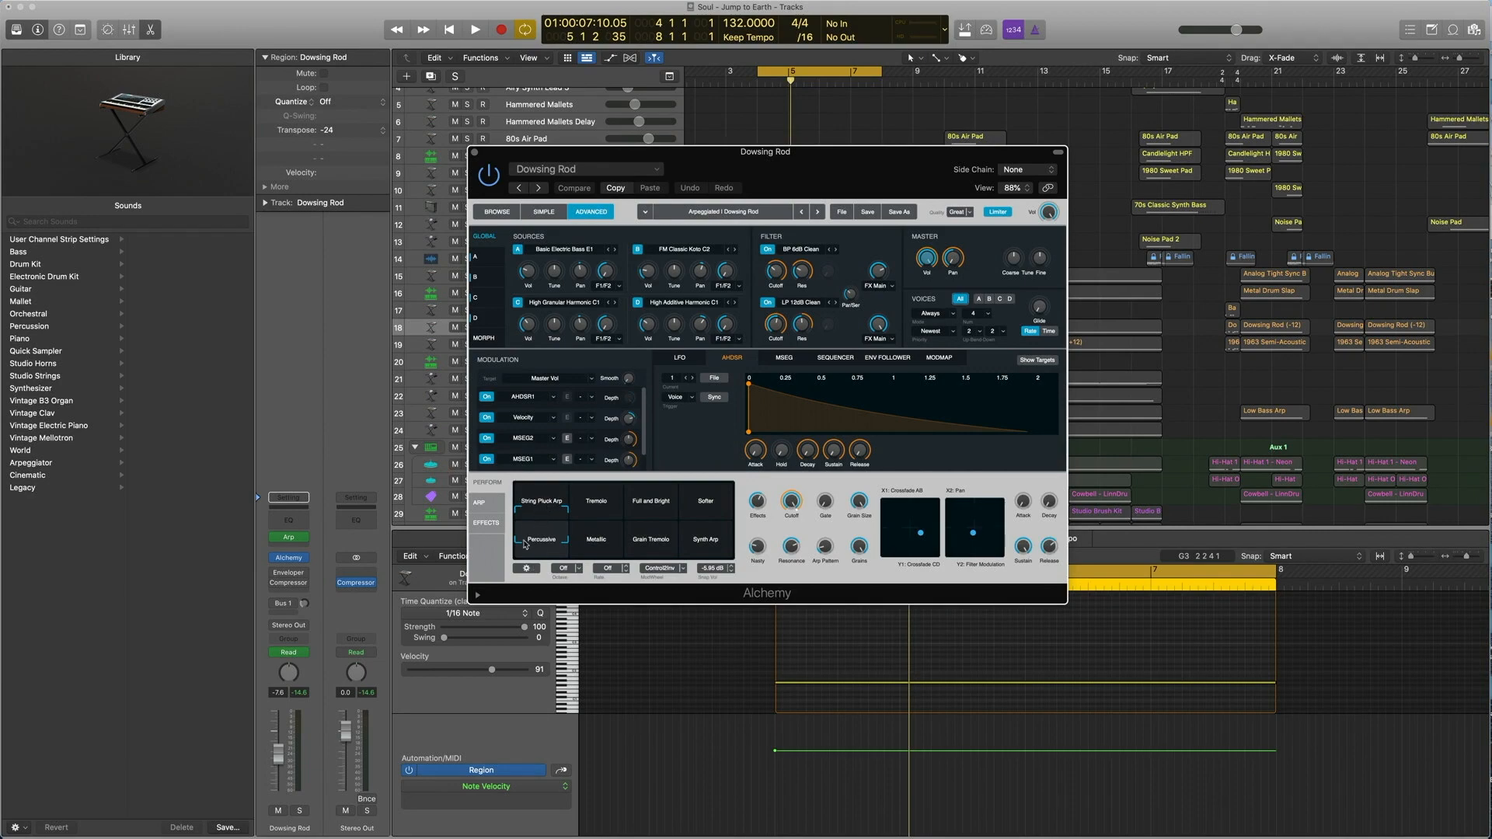
pyautogui.click(474, 152)
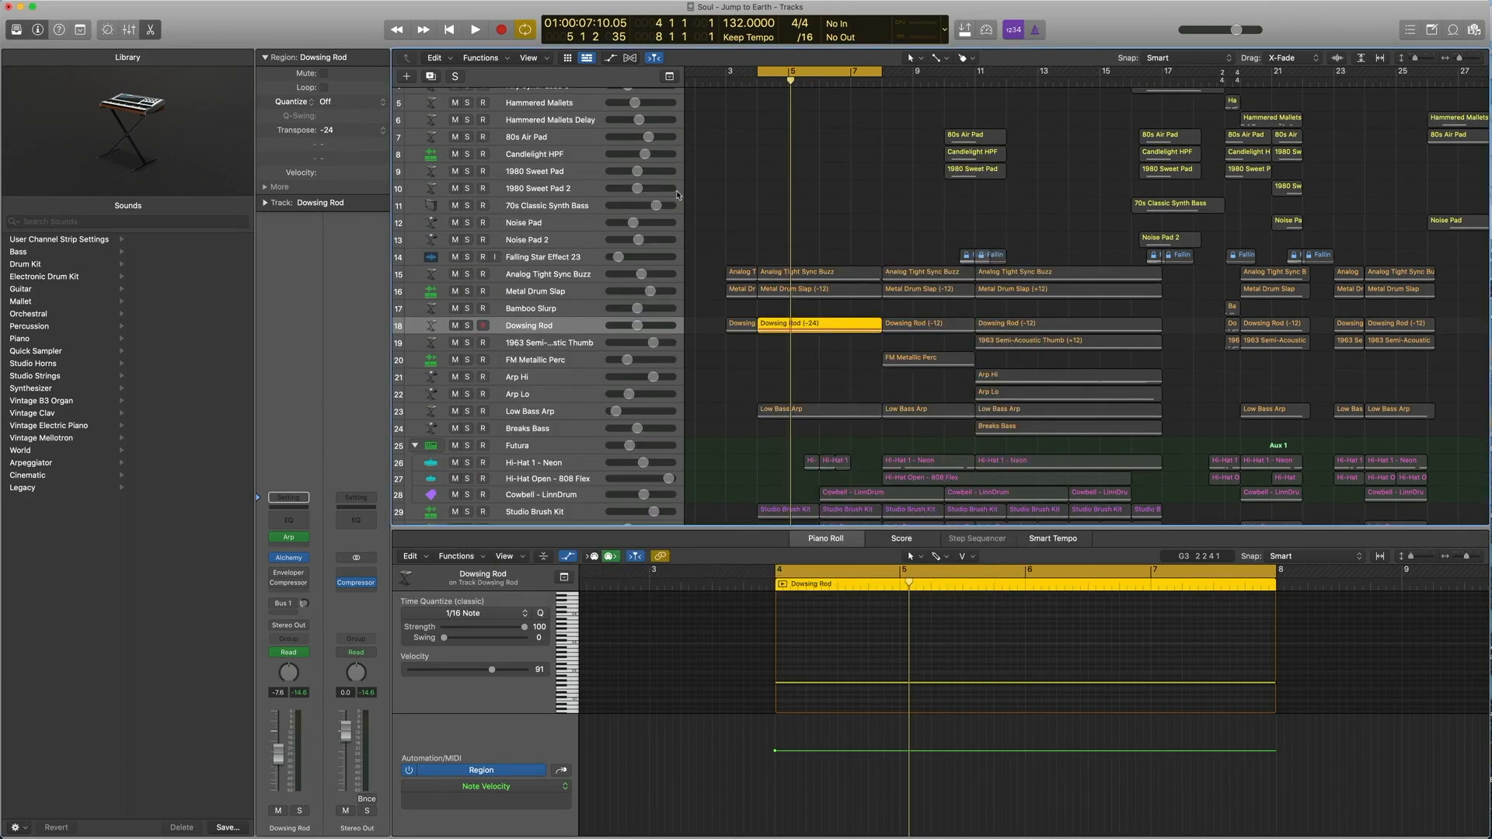
# Audition Dowsing Rod with Metal Drum Slap before bar 8, then with Analog Tight Sync Buzz added to the selection.
pyautogui.keyDown('shift'); pyautogui.click(783, 291); pyautogui.keyUp('shift')
pyautogui.press('space')
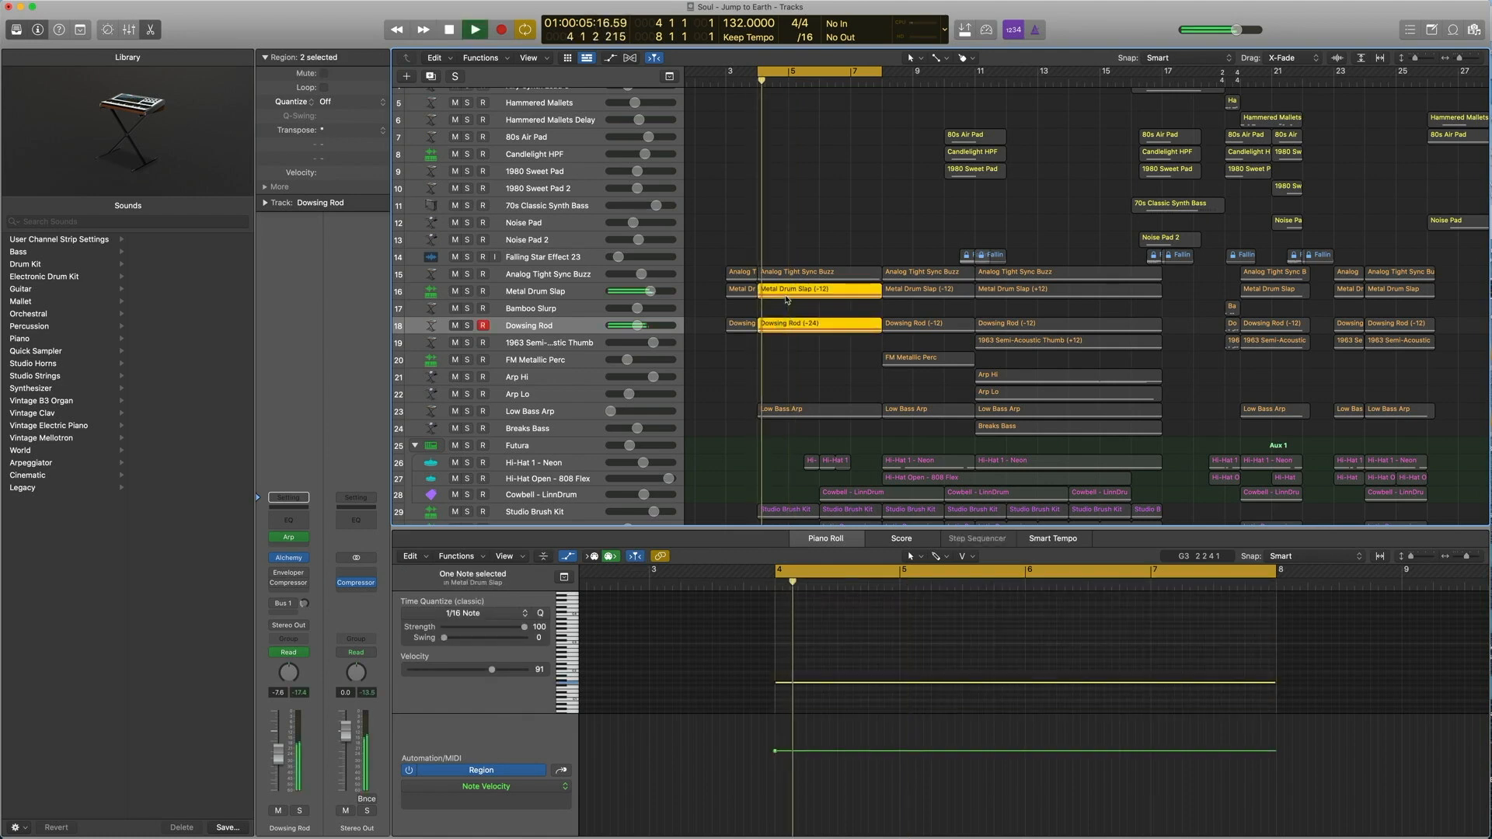
pyautogui.press('space')
pyautogui.keyDown('shift'); pyautogui.click(808, 272); pyautogui.keyUp('shift')
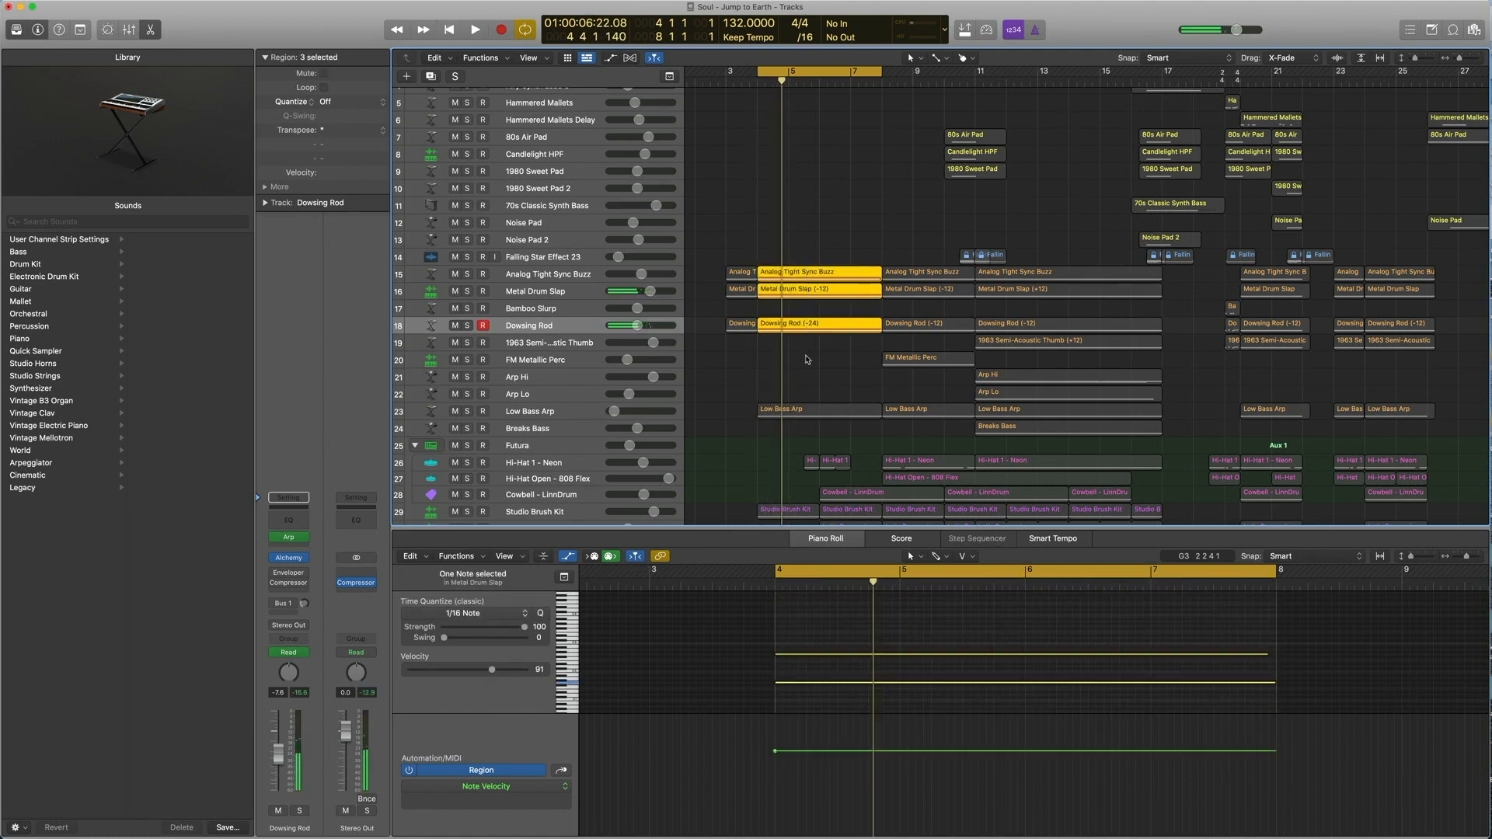
pyautogui.press('space')
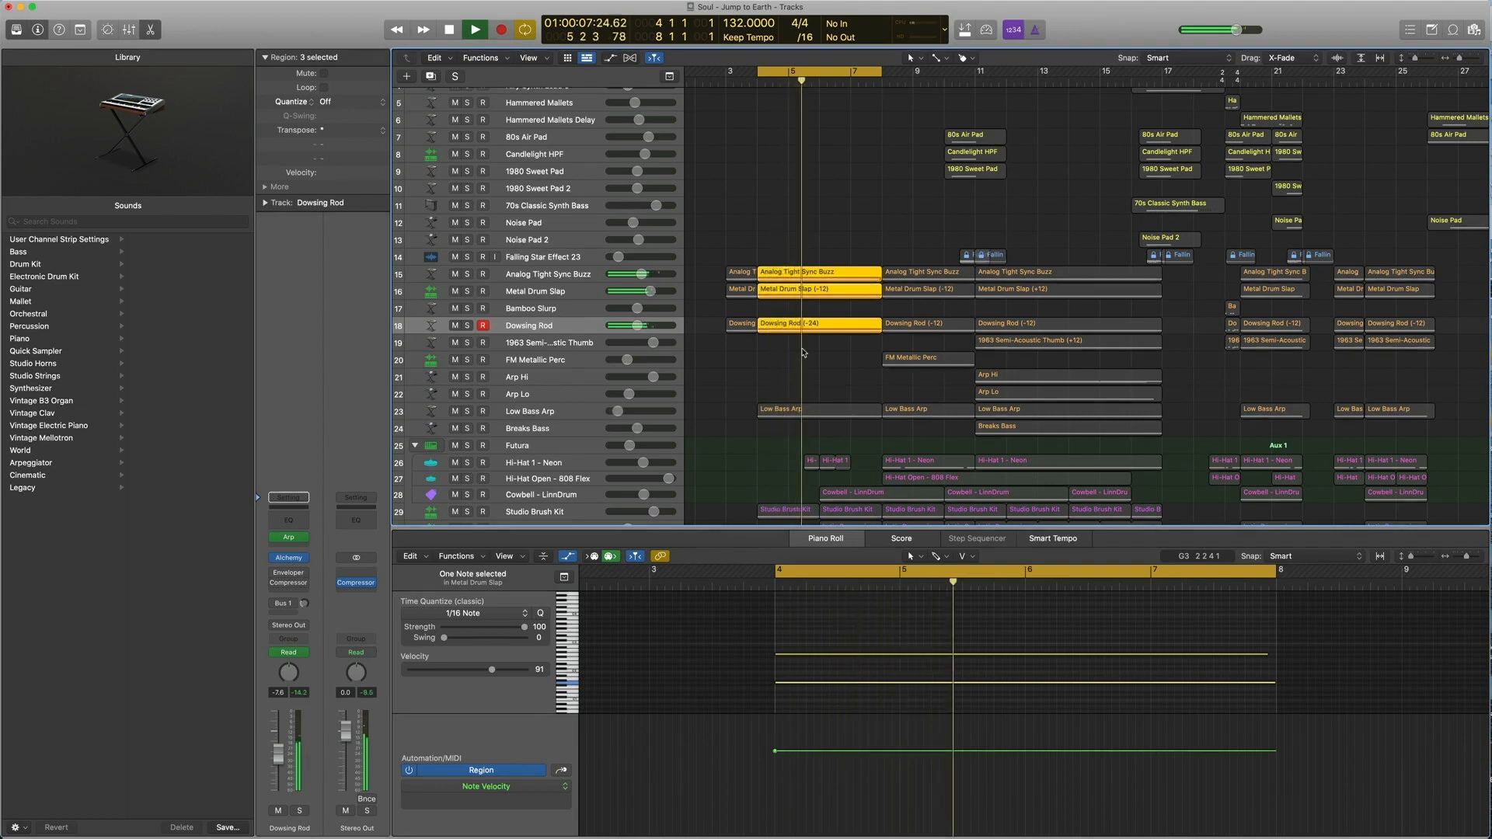
pyautogui.press('space')
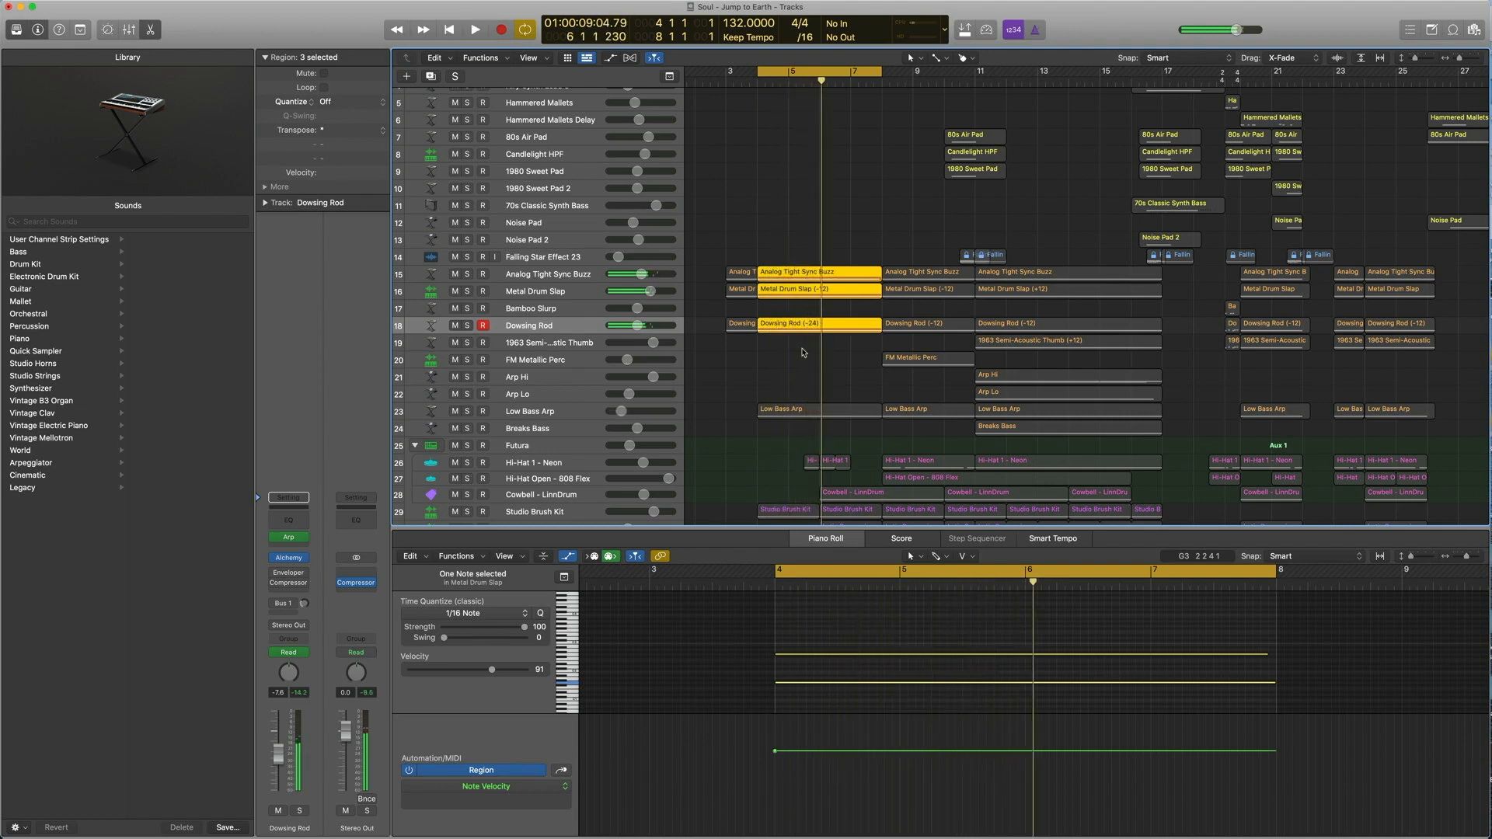
# Switch to the Low Bass Arp track and audition its region before bar 8 alone.
pyautogui.click(553, 412)
pyautogui.moveTo(795, 370); pyautogui.dragTo(802, 241)
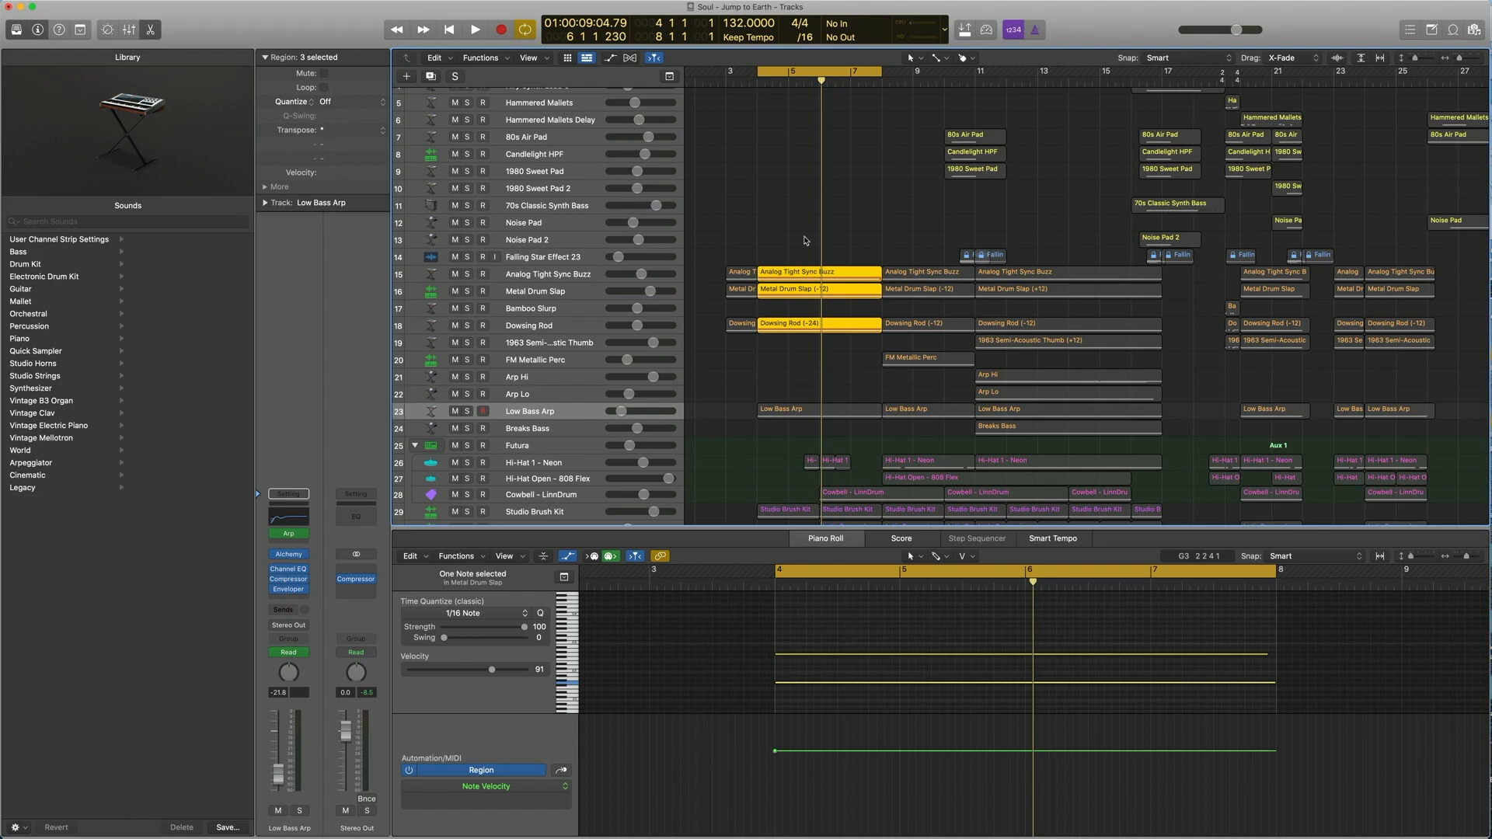
pyautogui.scroll(1, 796, 233)
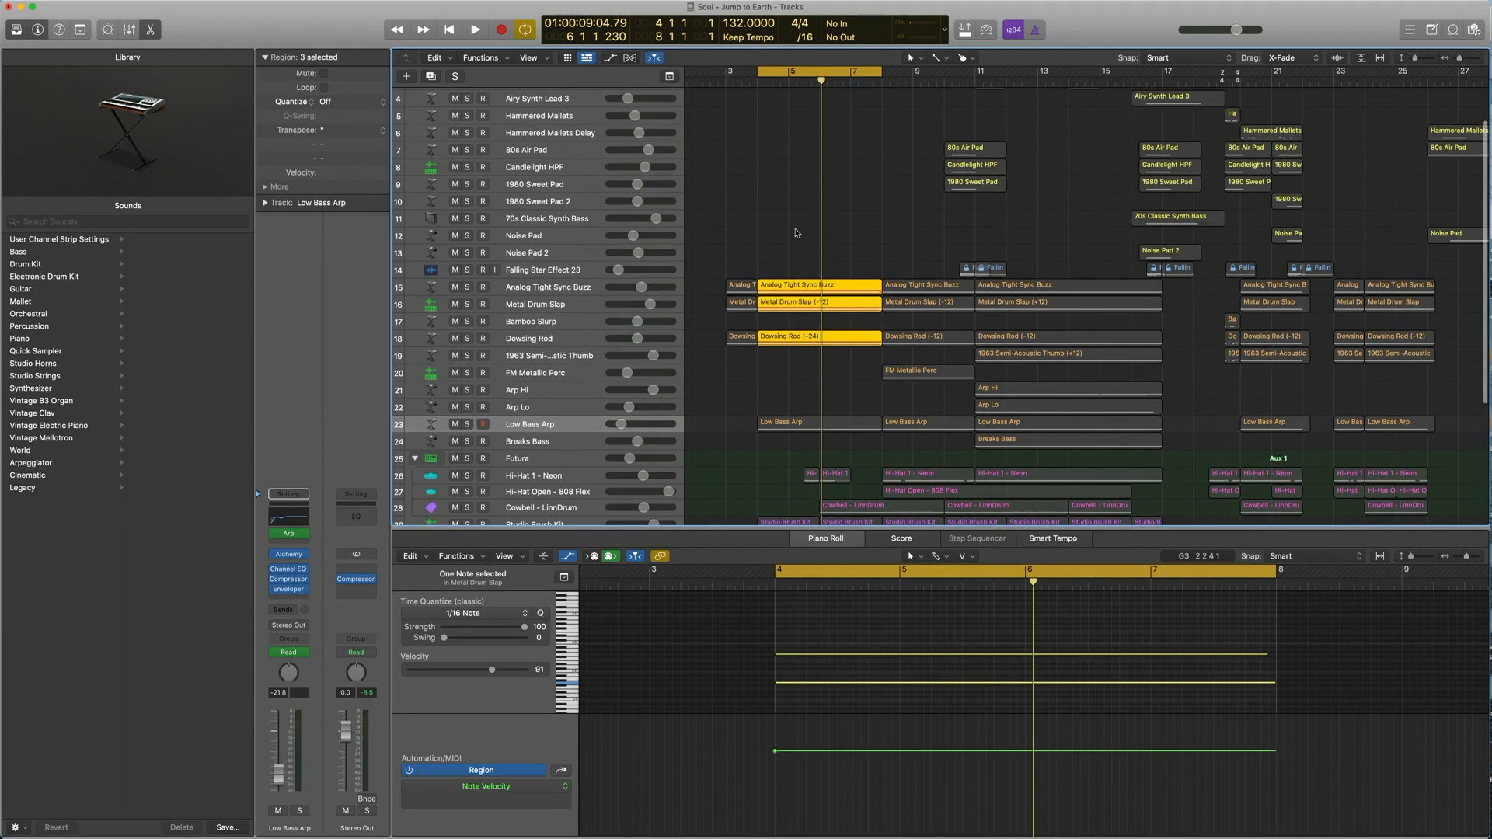
pyautogui.click(545, 432)
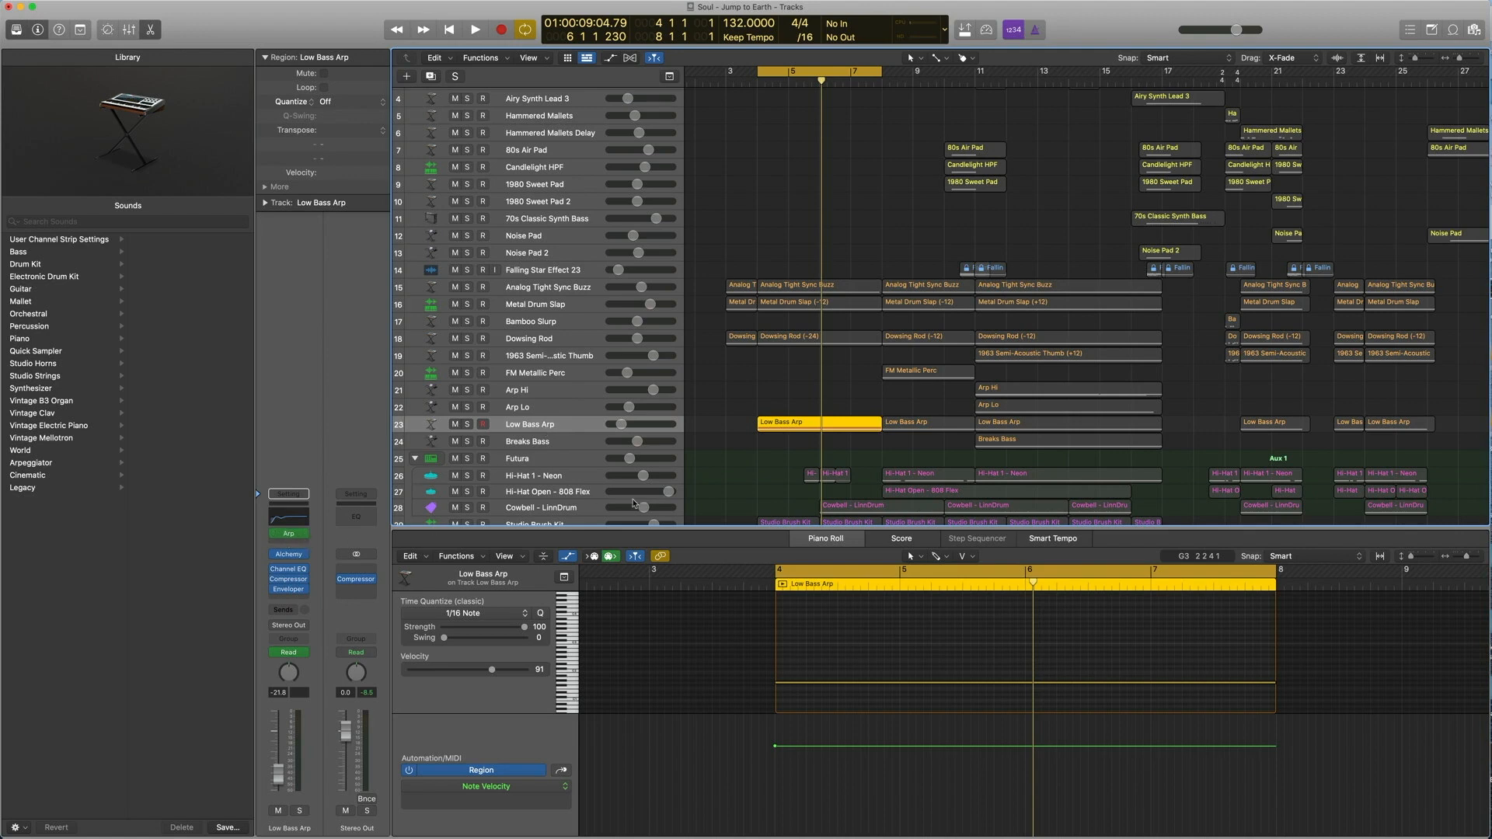
pyautogui.press('space')
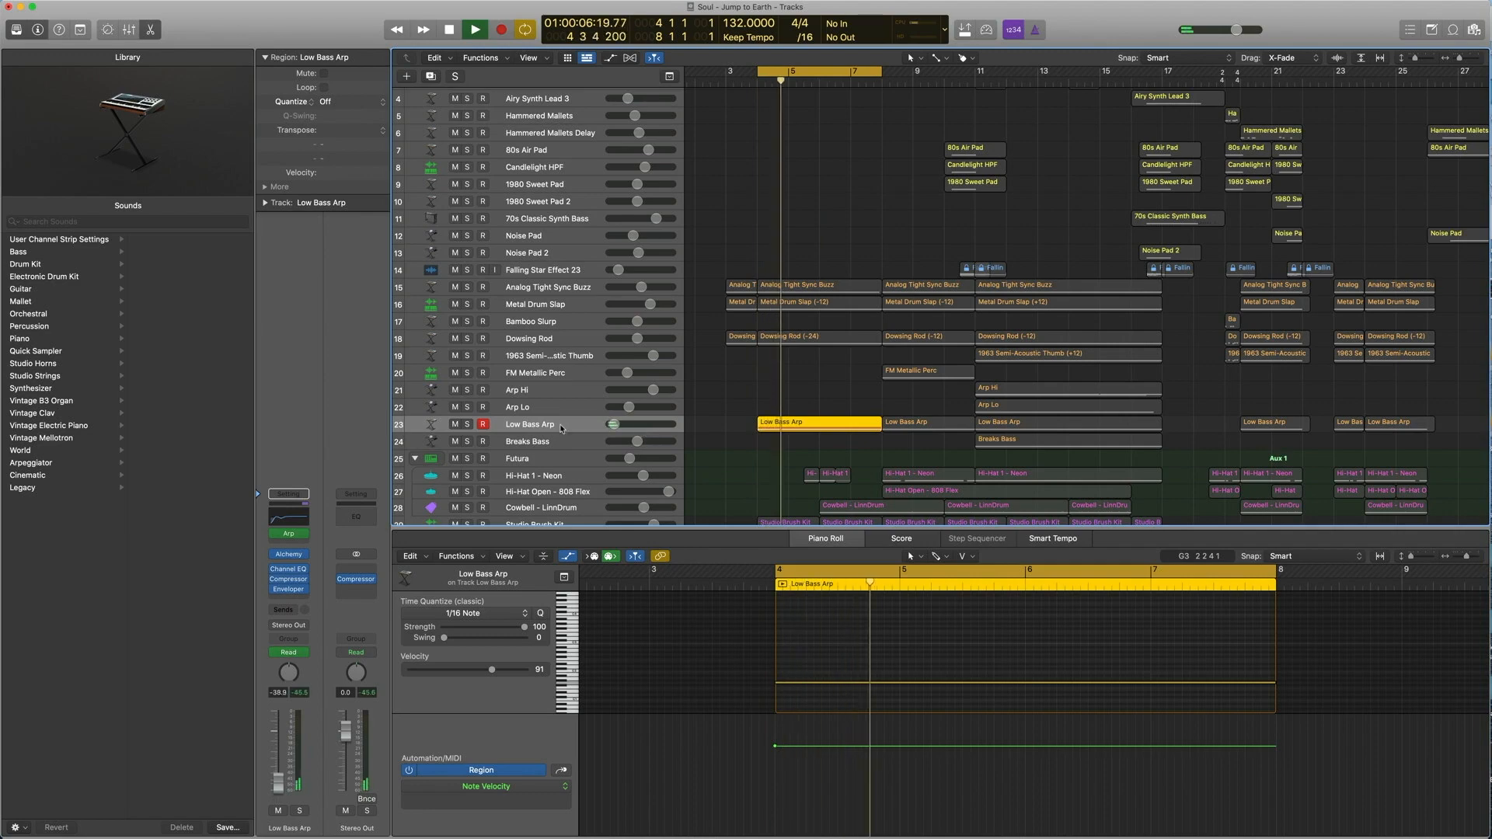
pyautogui.press('a')
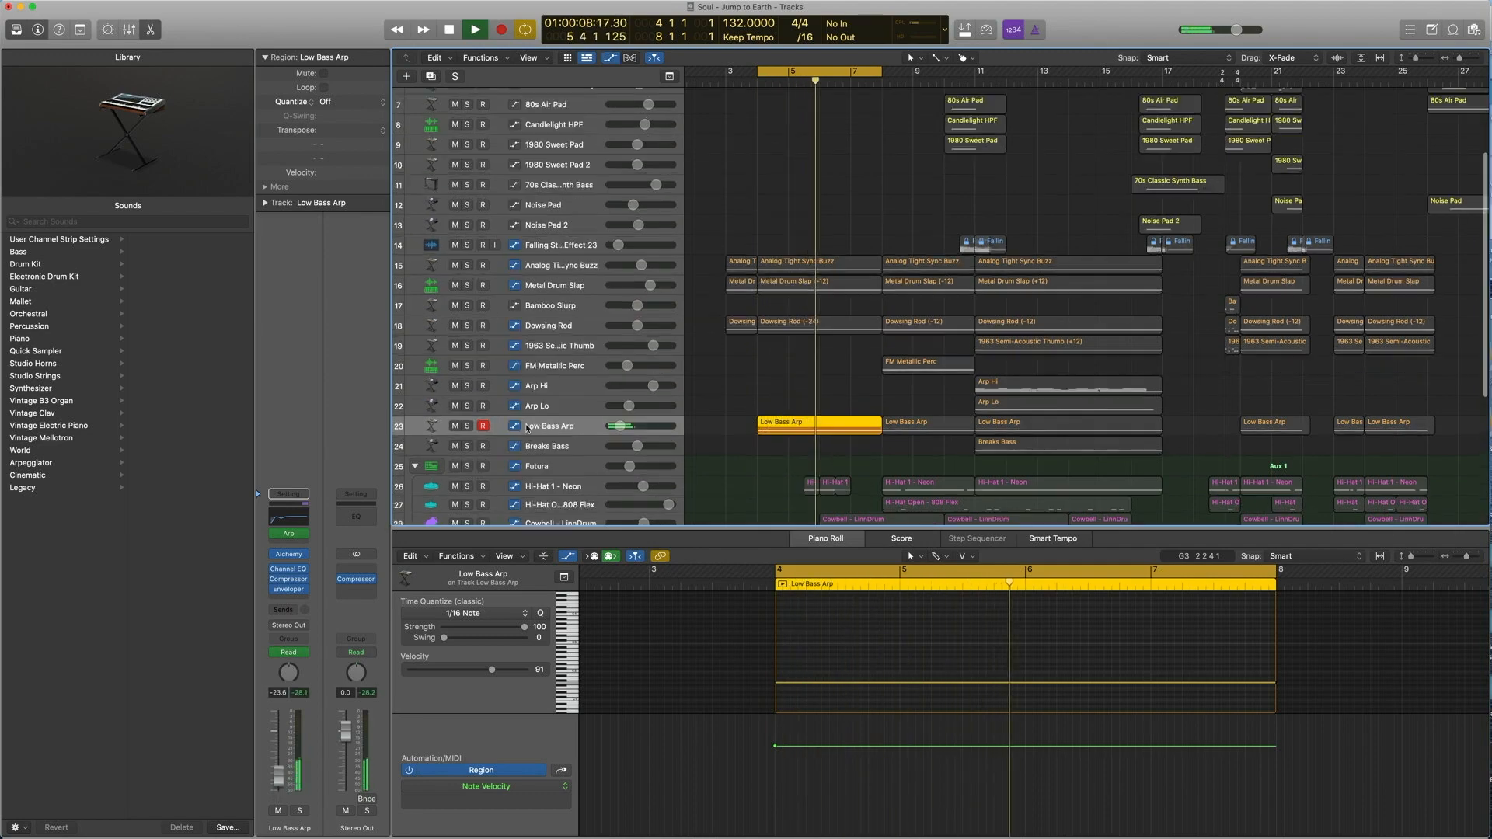
pyautogui.press('a')
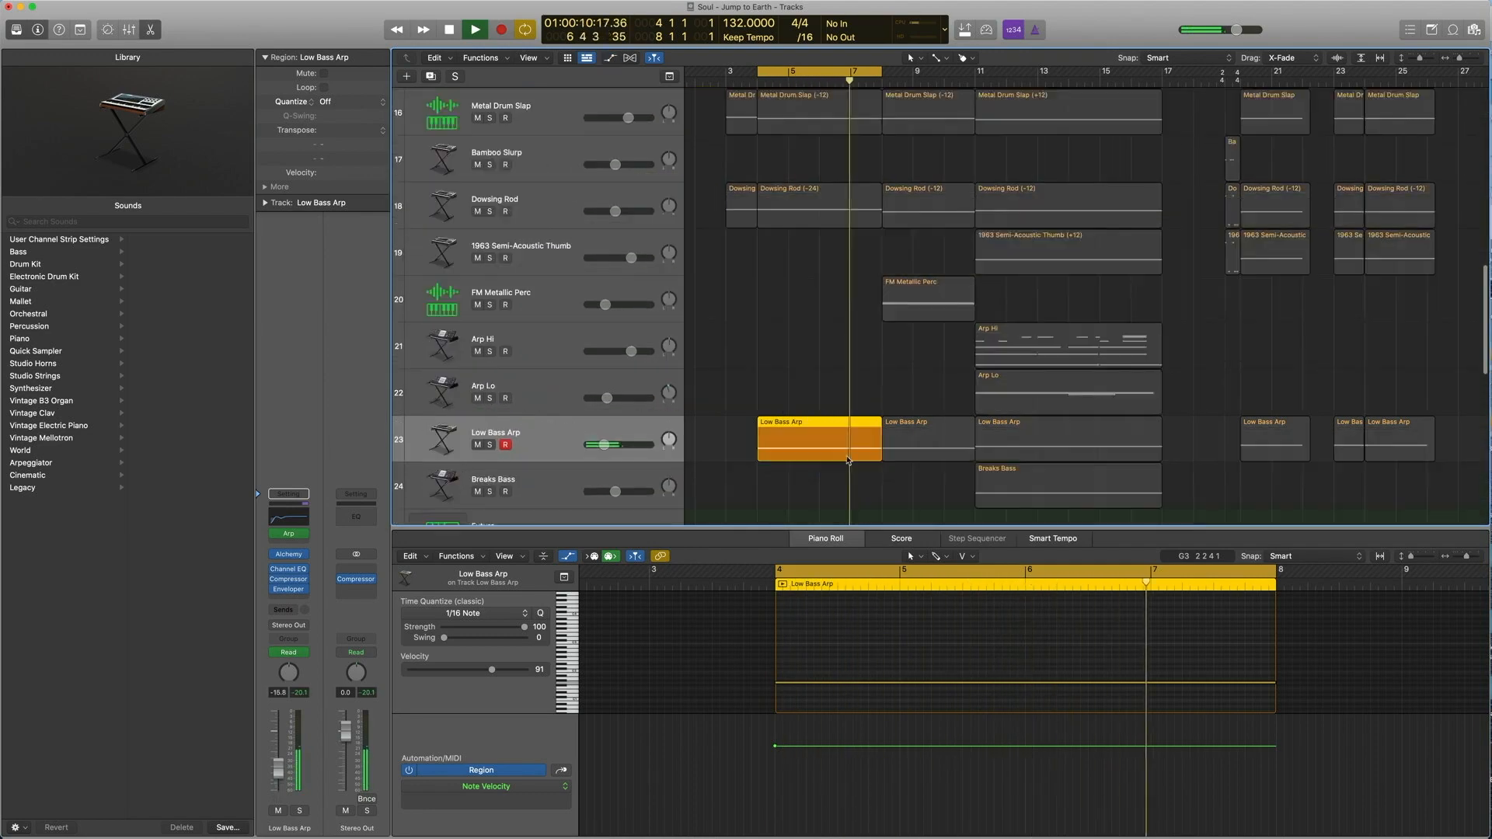
pyautogui.press('space')
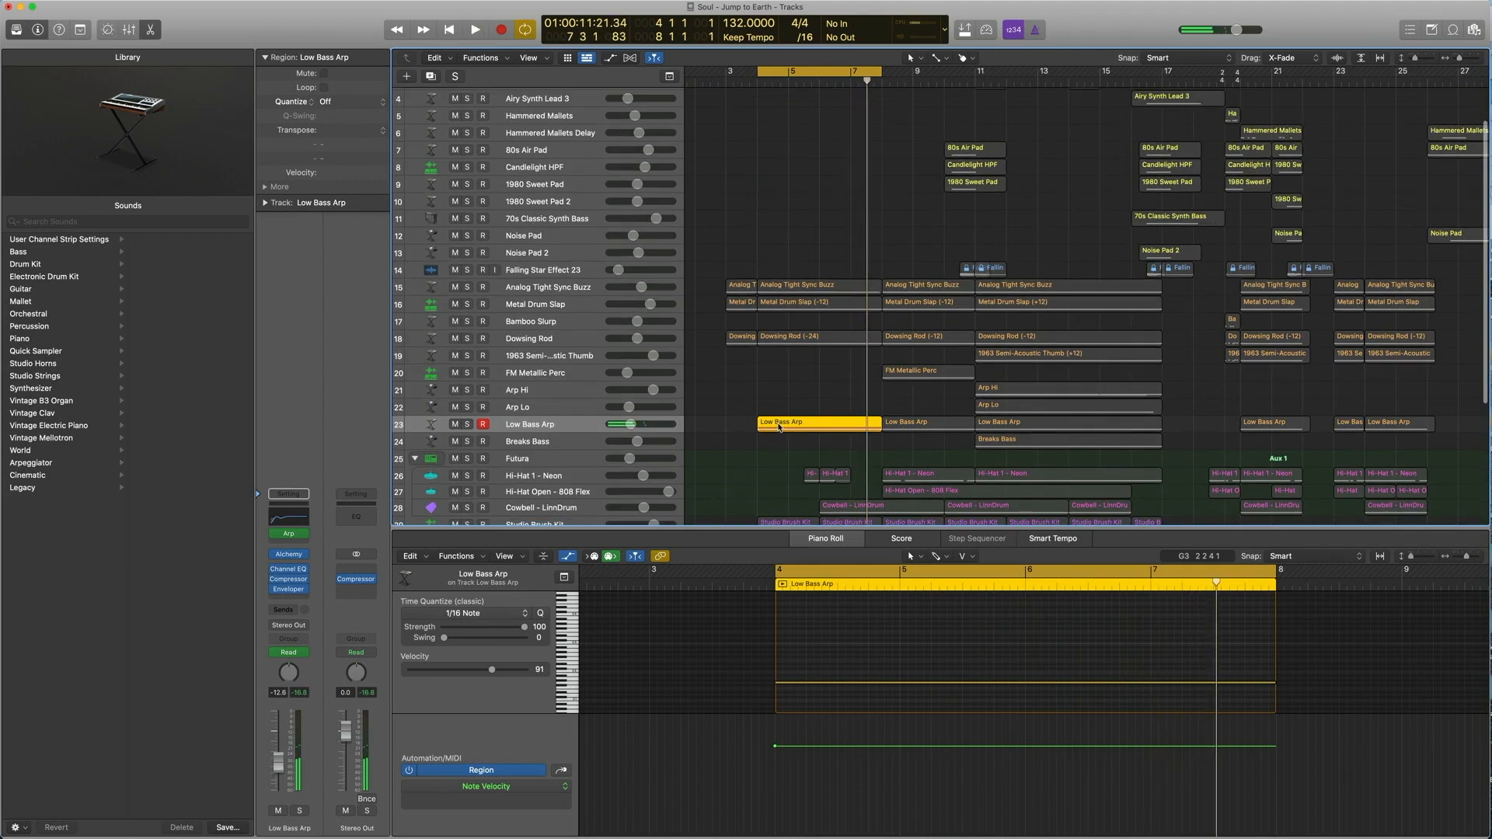
# Show the track automation and examine the volume curves on Low Bass Arp and the tracks above it.
pyautogui.hotkey('ctrl', 's')
pyautogui.press('a')
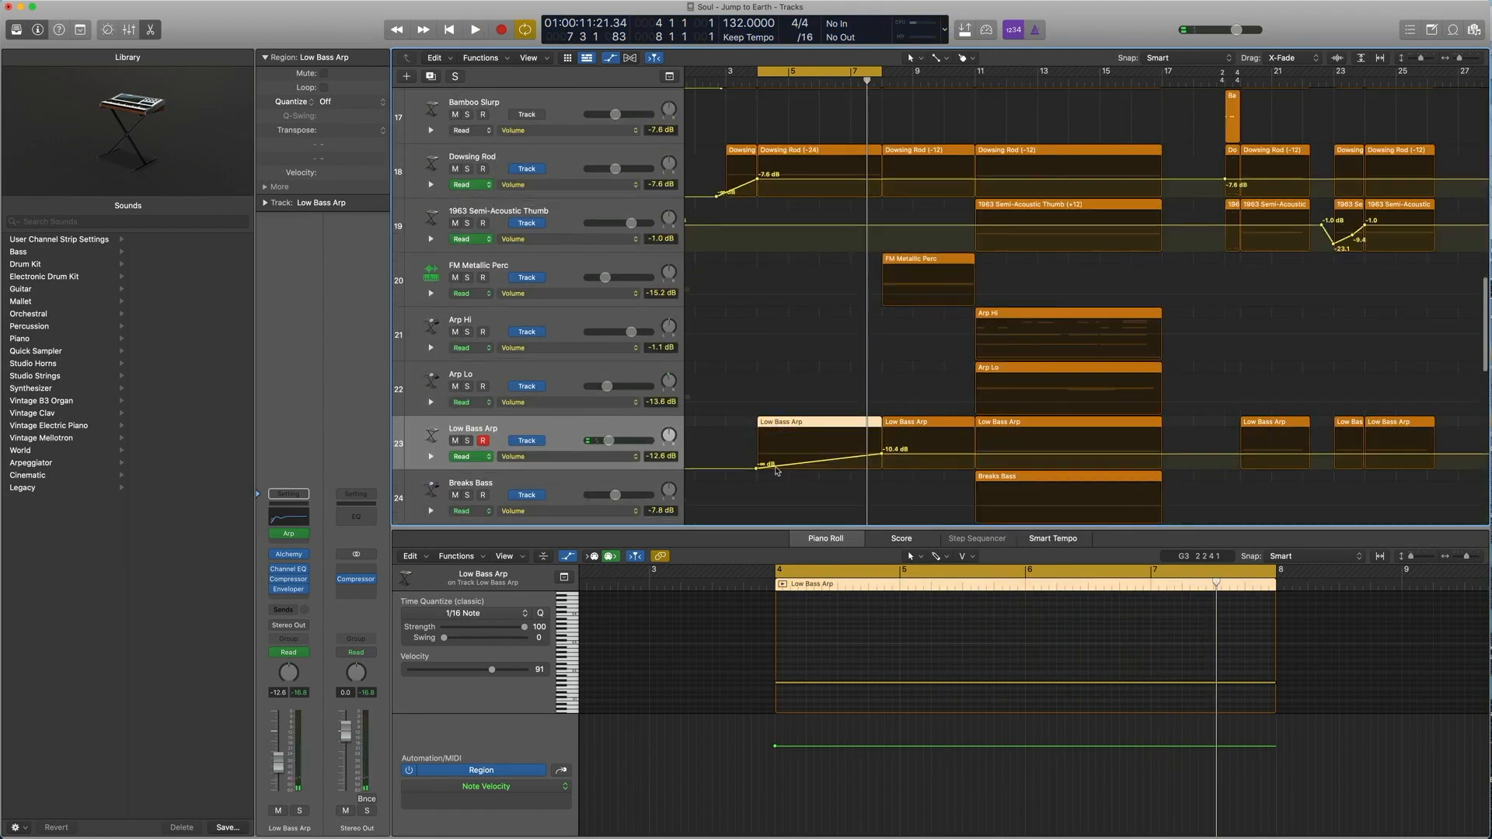
pyautogui.press('a')
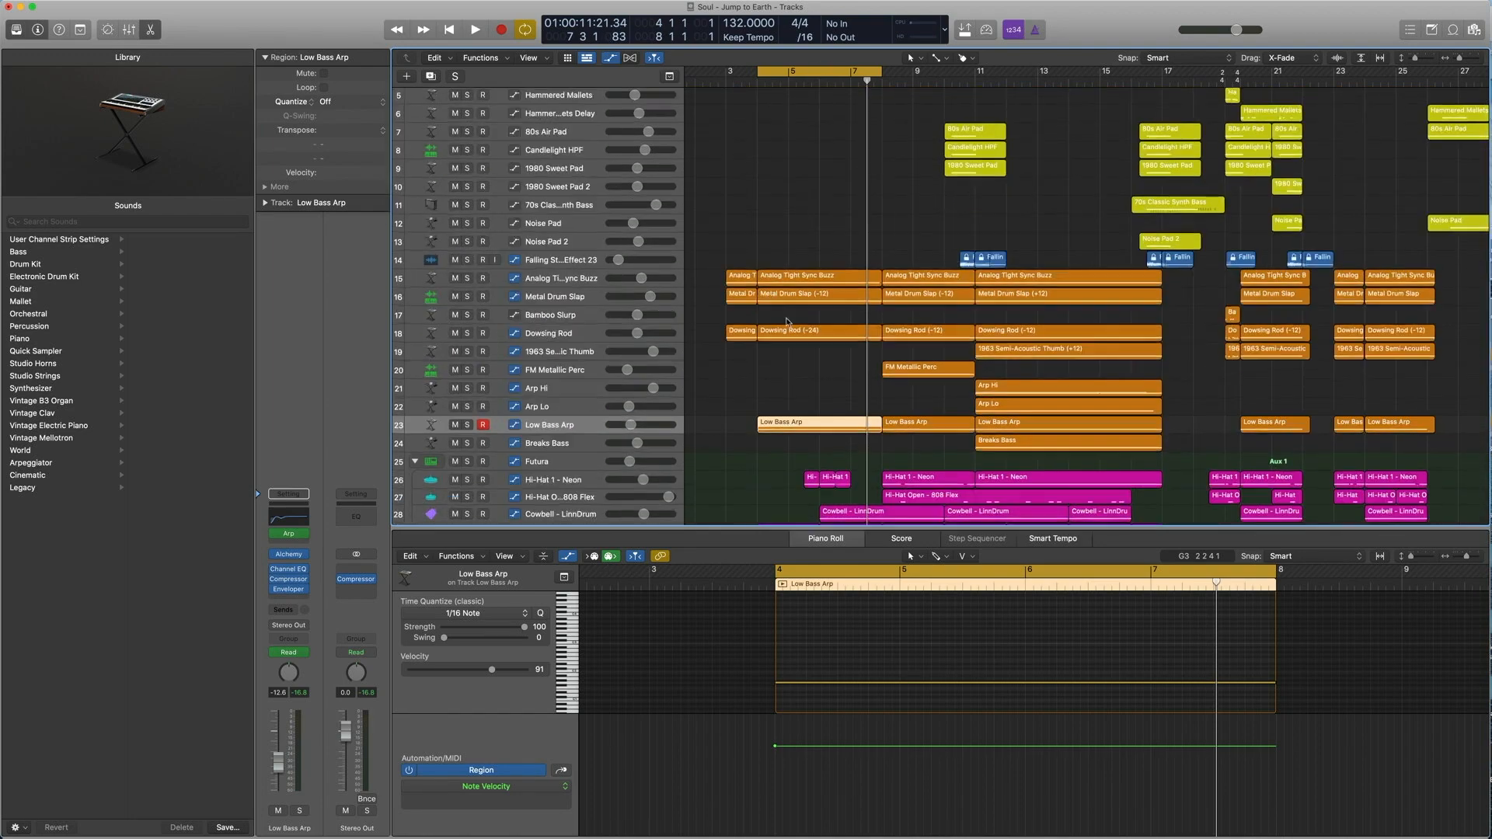
pyautogui.press('a')
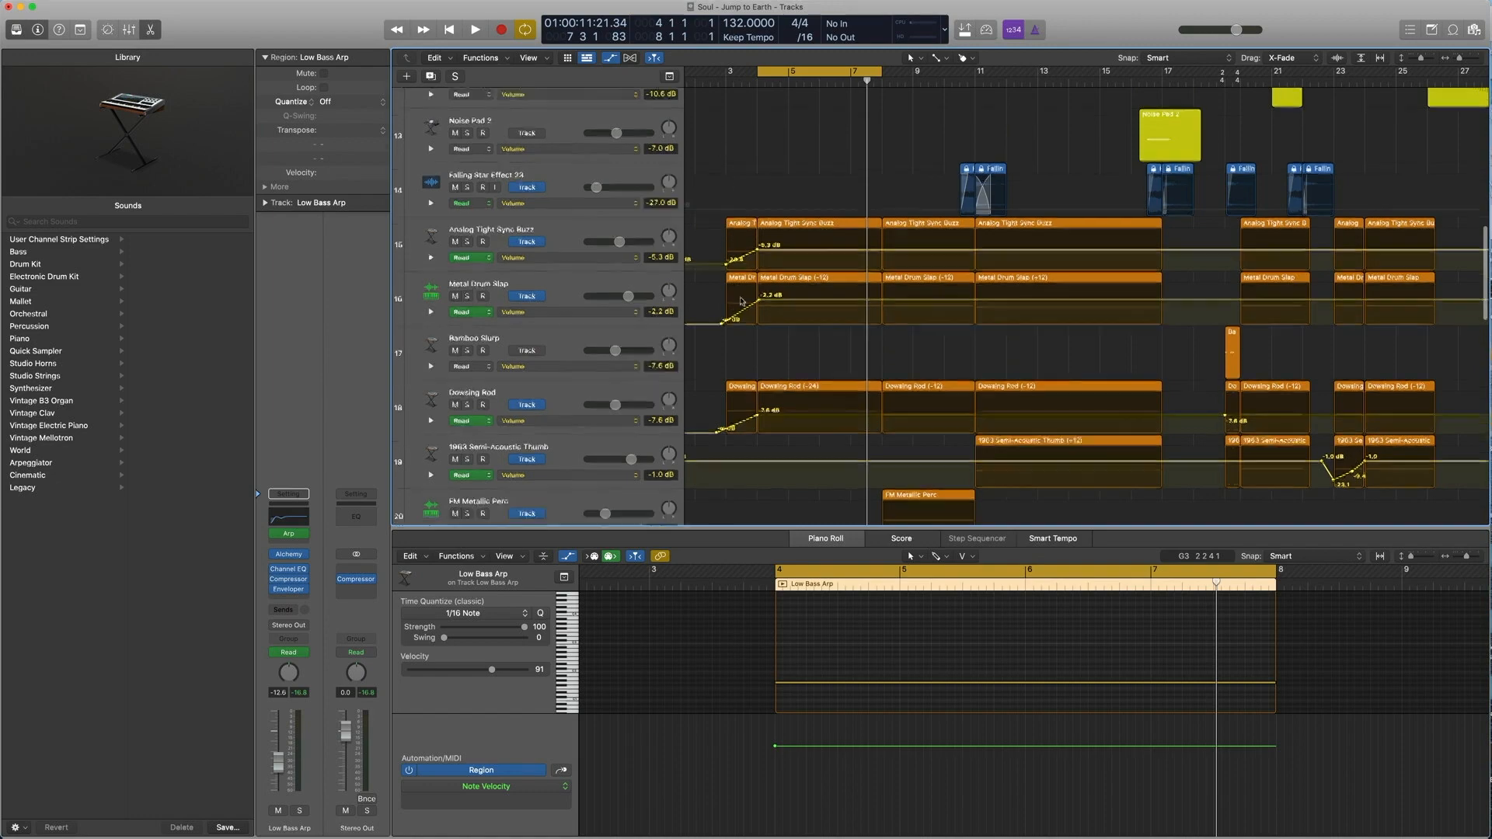
# Review the volume curves from Metal Drum Slap to the Low Bass Arp track and hide the track automation.
pyautogui.scroll(-5, 734, 257)
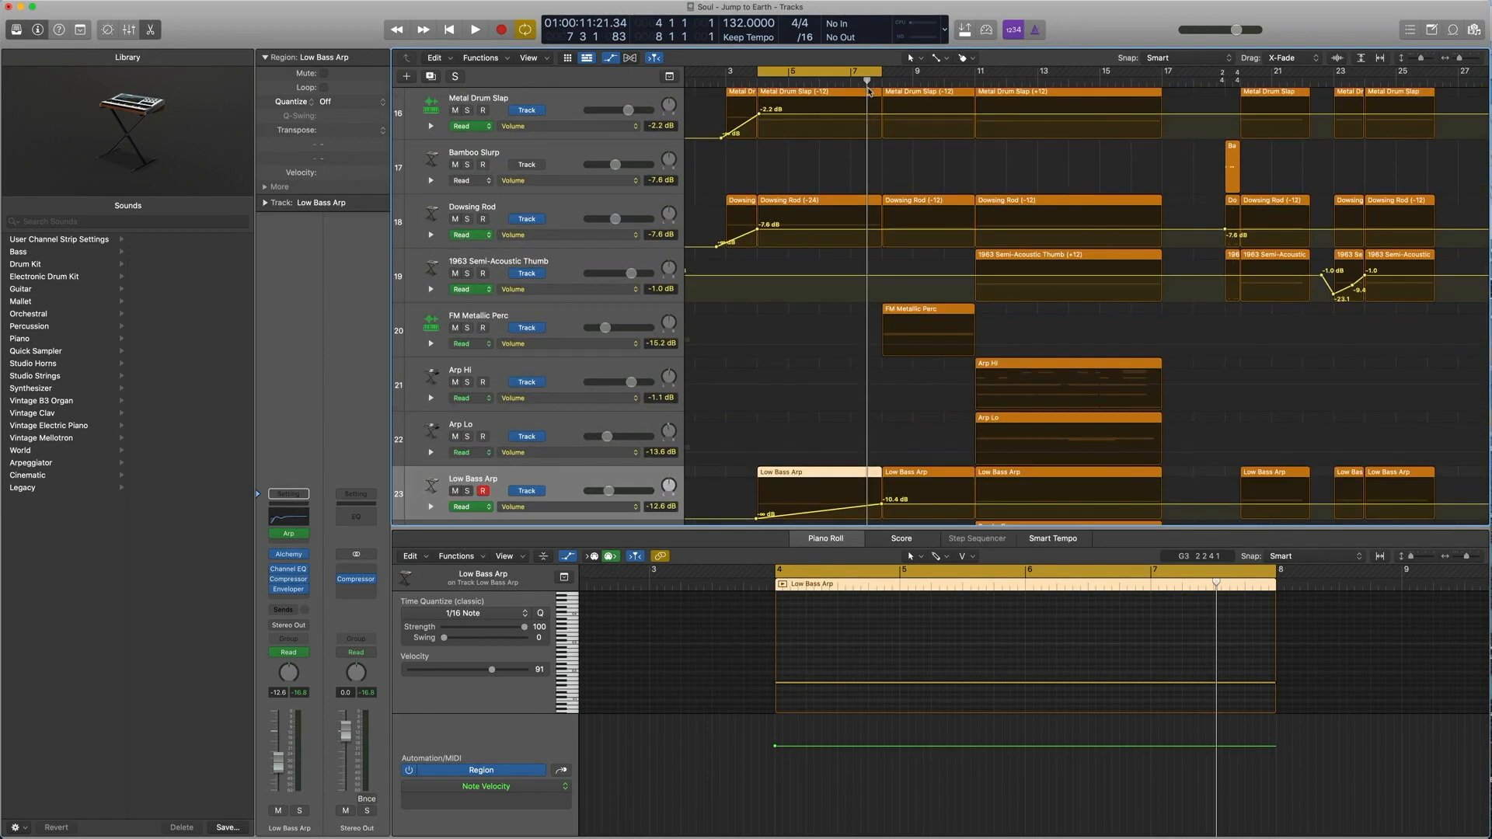
pyautogui.scroll(-3, 777, 311)
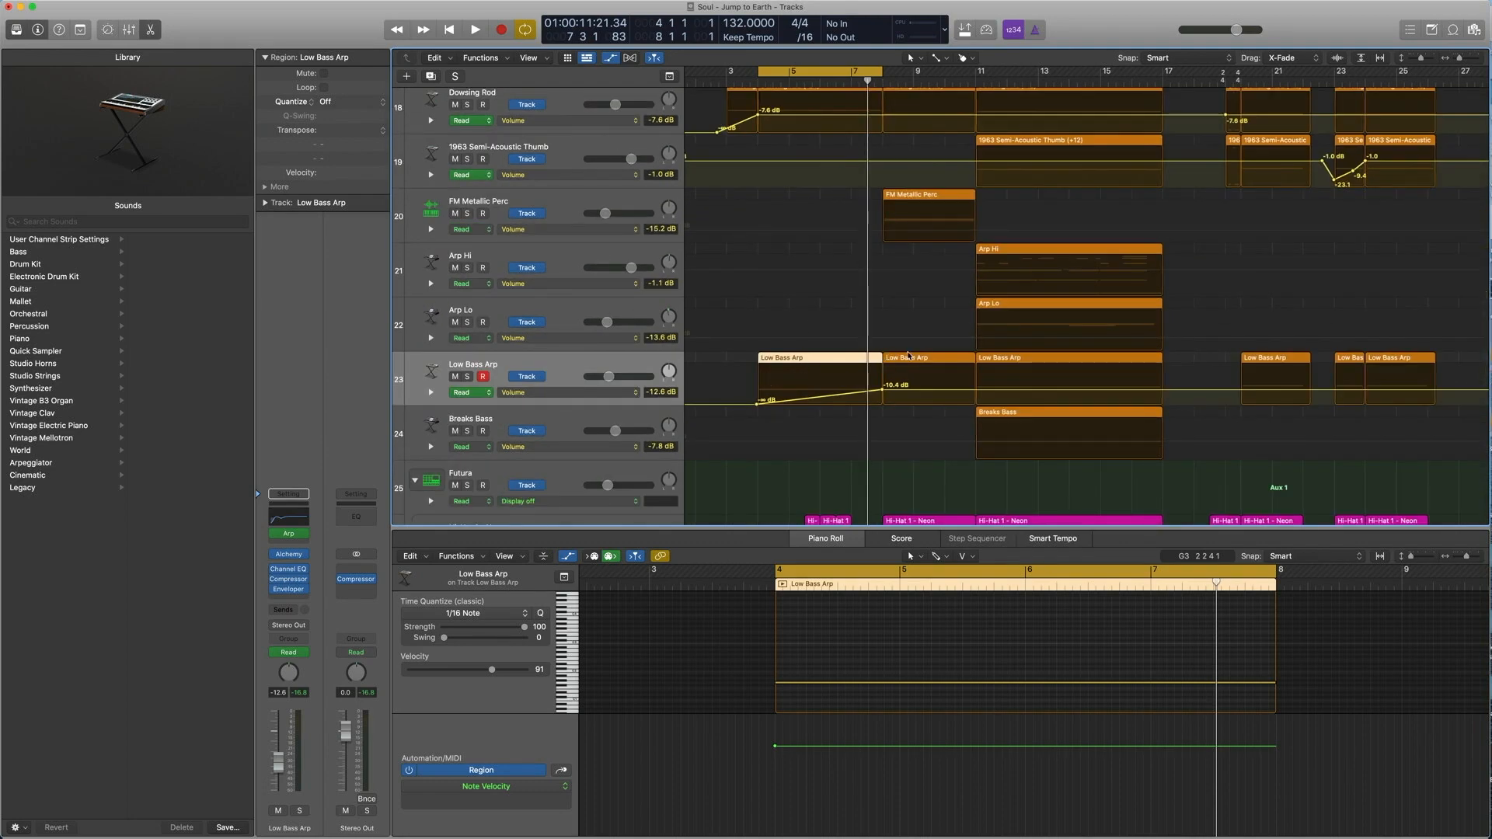
pyautogui.press('a')
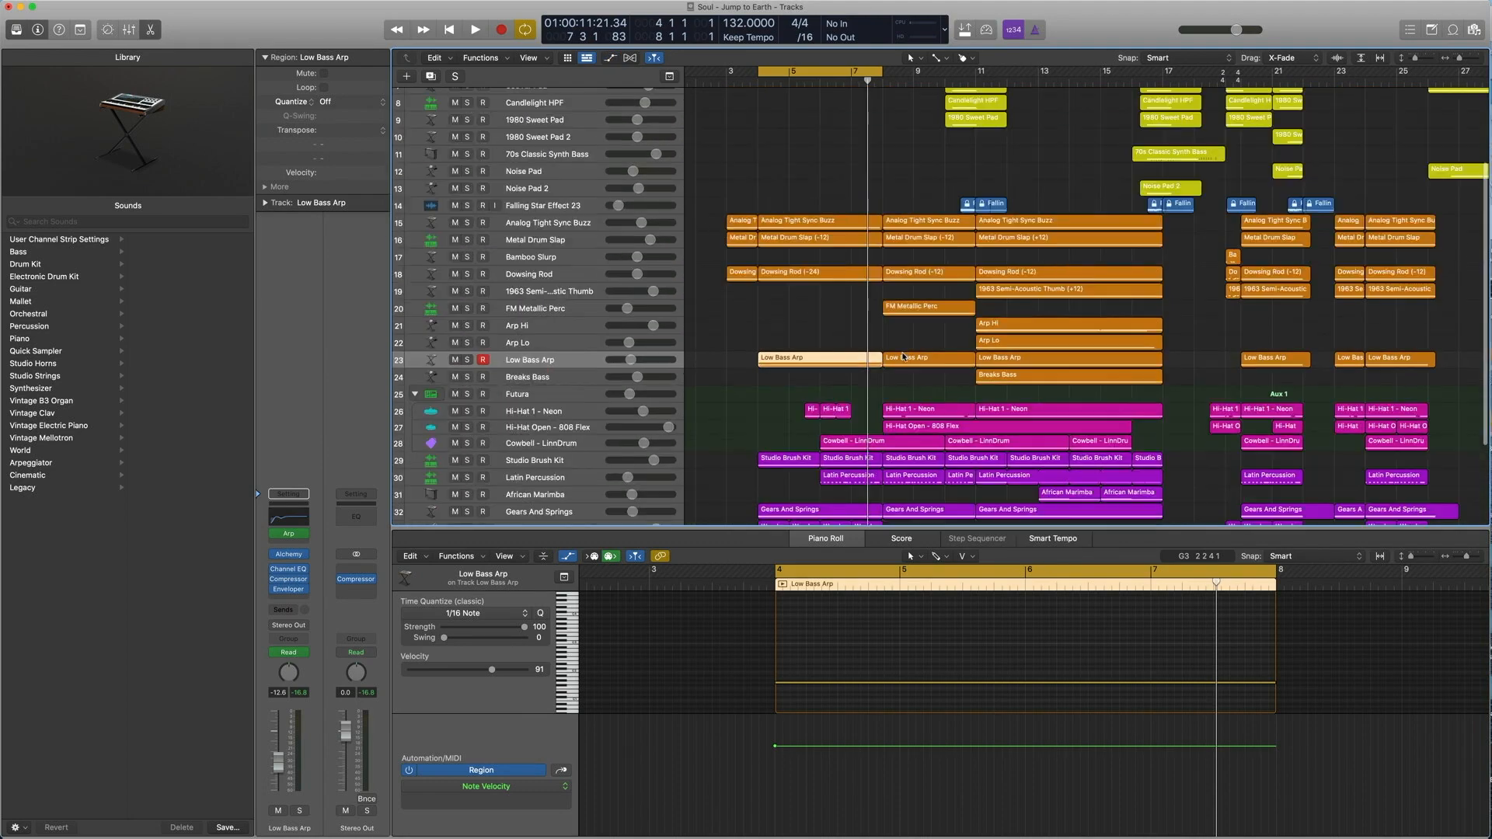
# Examine the Alchemy preset and the Enveloper effect on the Low Bass Arp track, closing each plug-in.
pyautogui.click(289, 554)
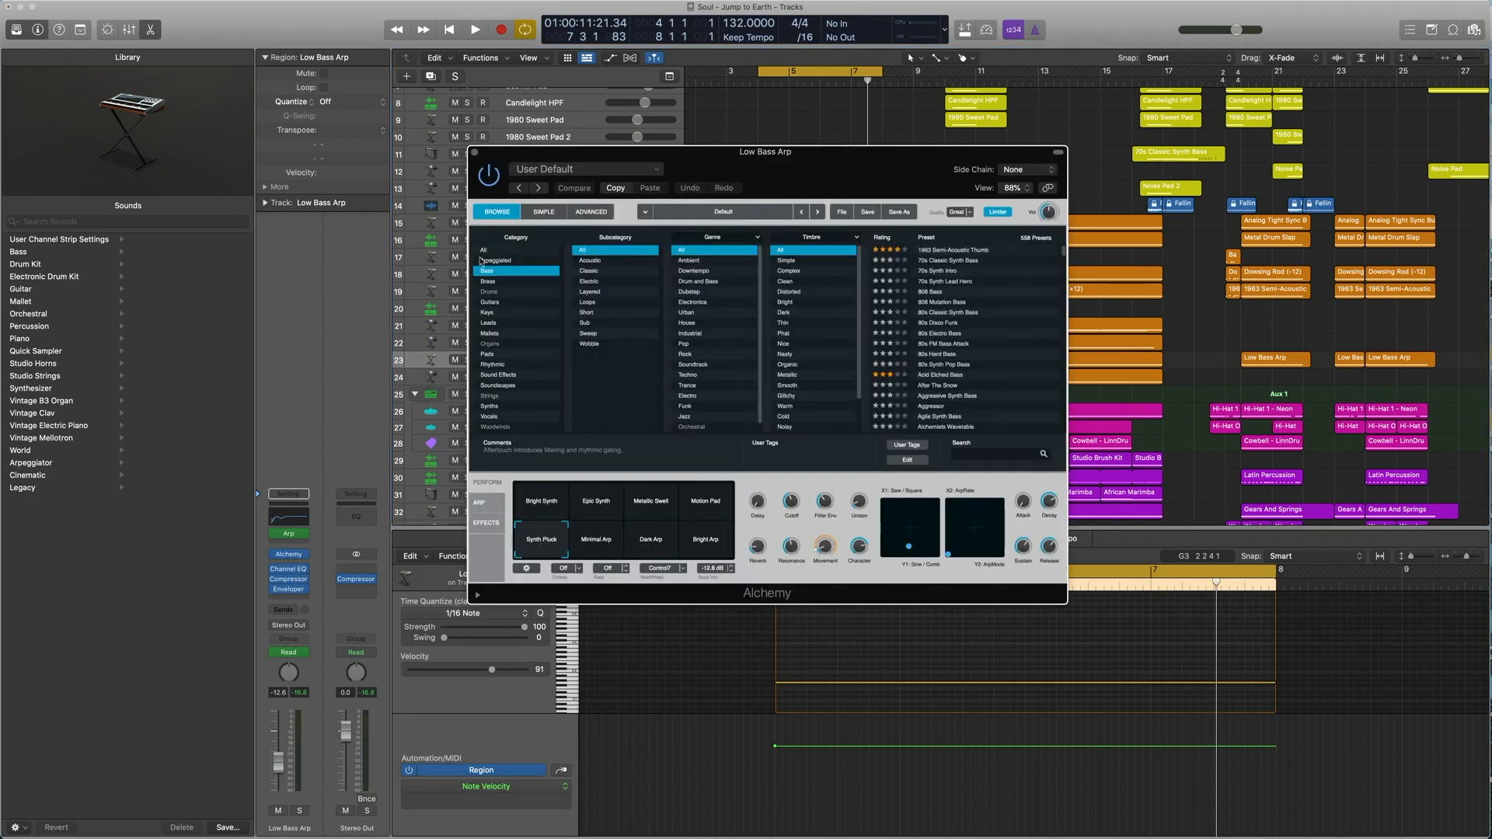
pyautogui.click(474, 152)
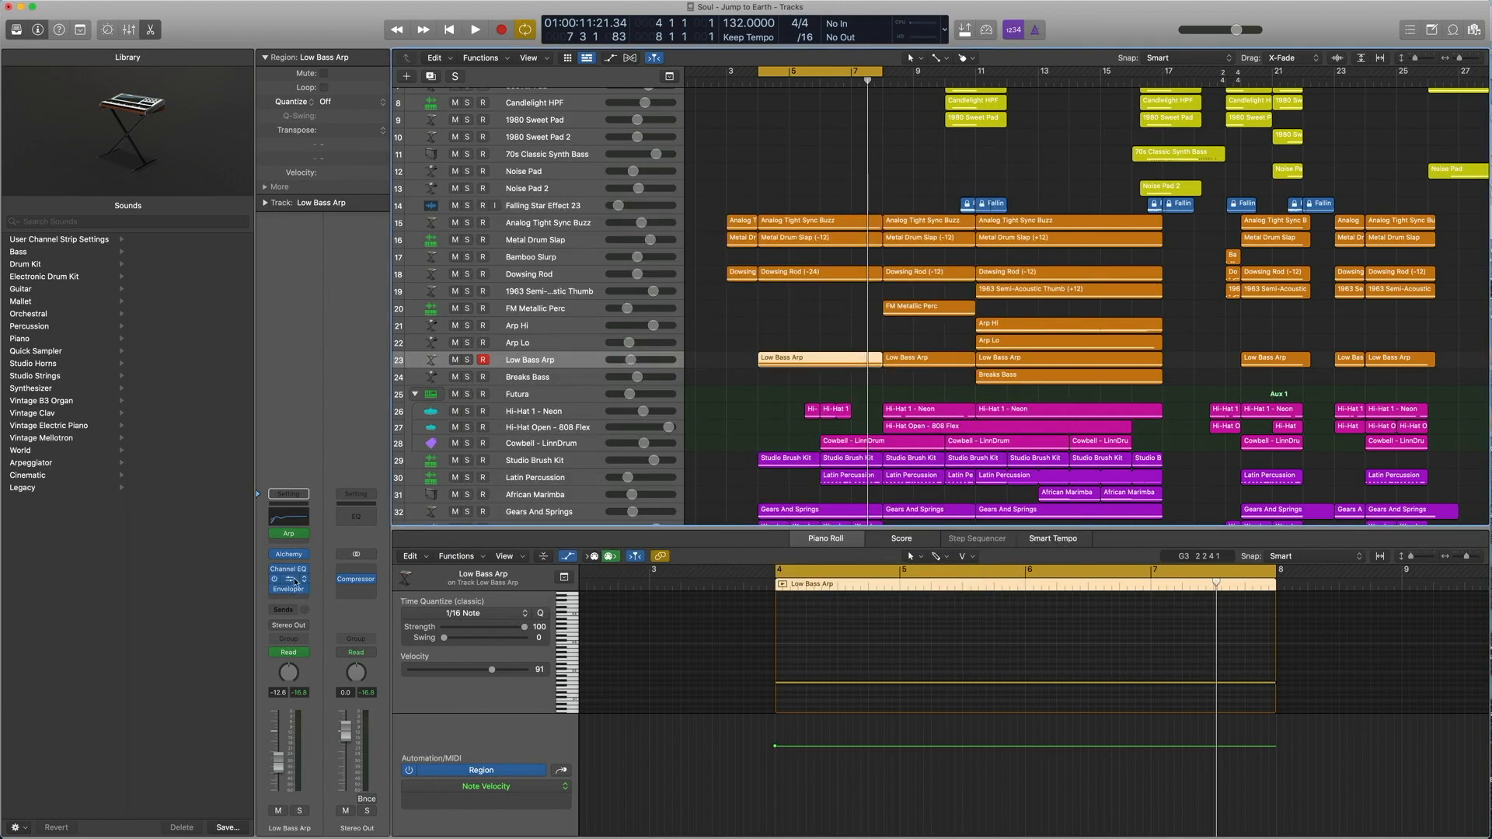
pyautogui.click(288, 589)
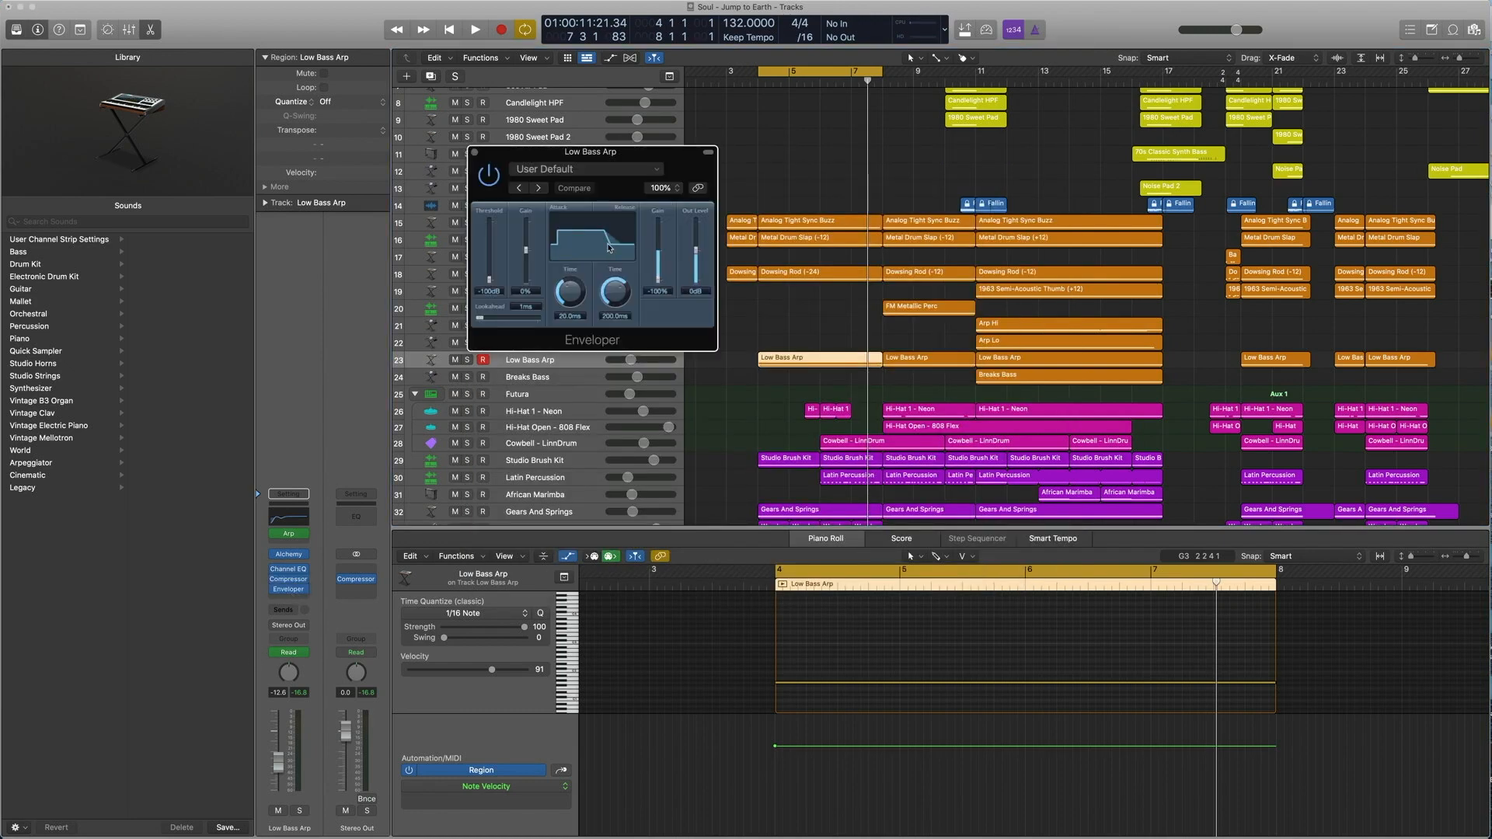
pyautogui.moveTo(294, 596)
pyautogui.click(475, 154)
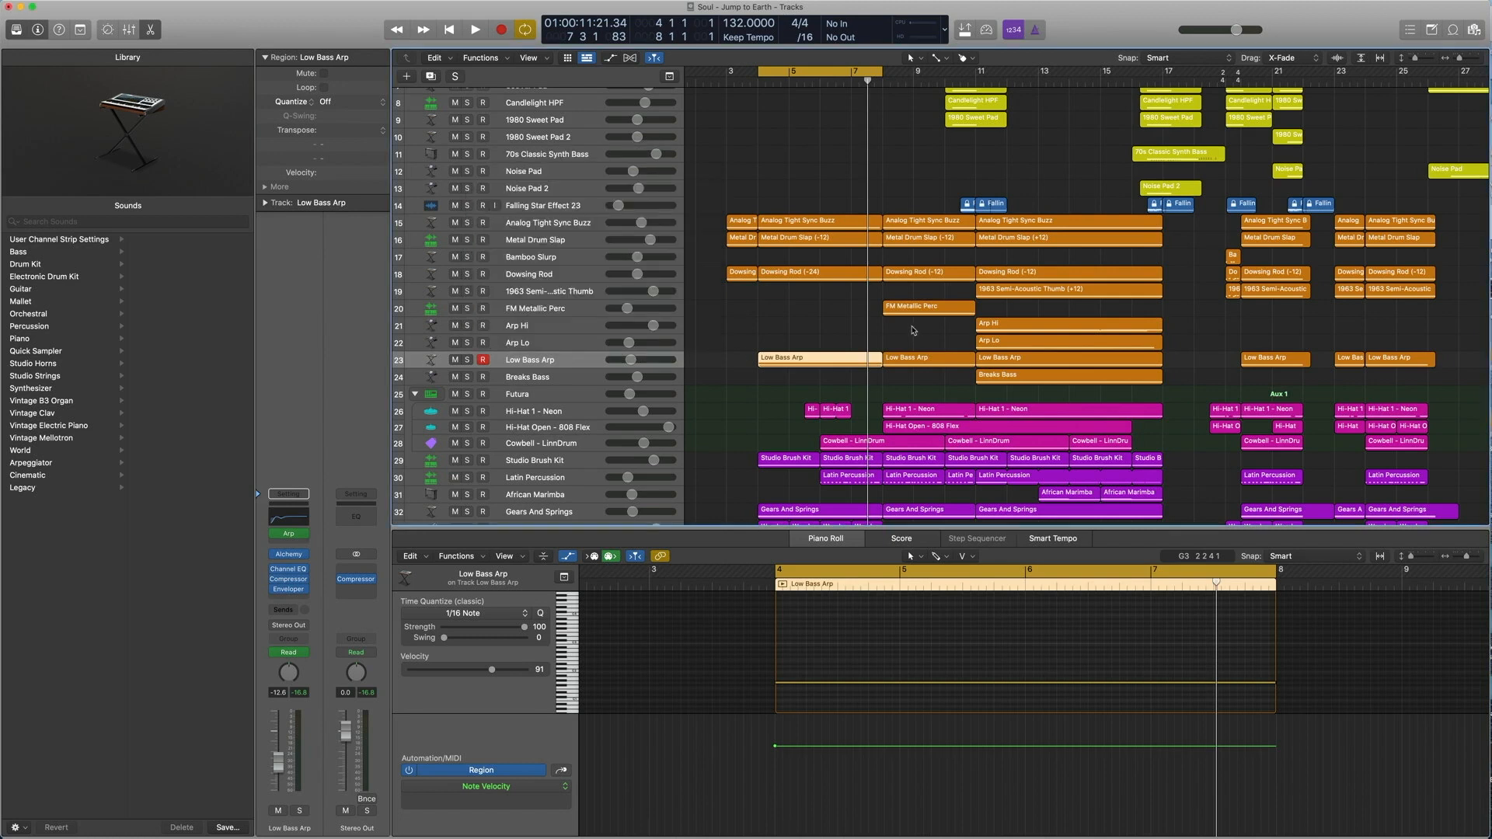
# Turn off the cycle and audition the Low Bass Arp region that starts at bar 8 by itself.
pyautogui.click(912, 391)
pyautogui.click(913, 359)
pyautogui.click(867, 75)
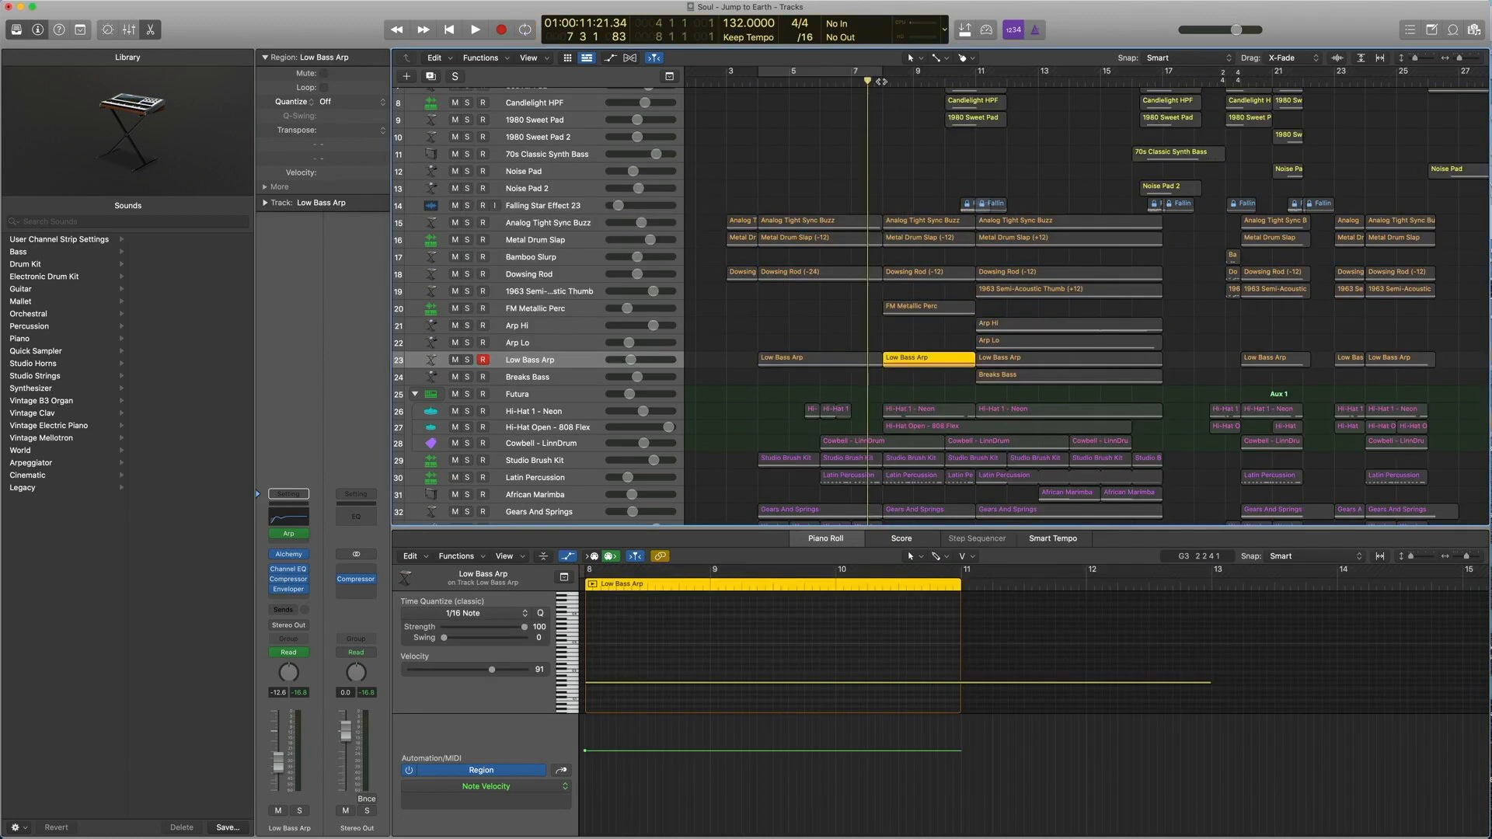
pyautogui.press('space')
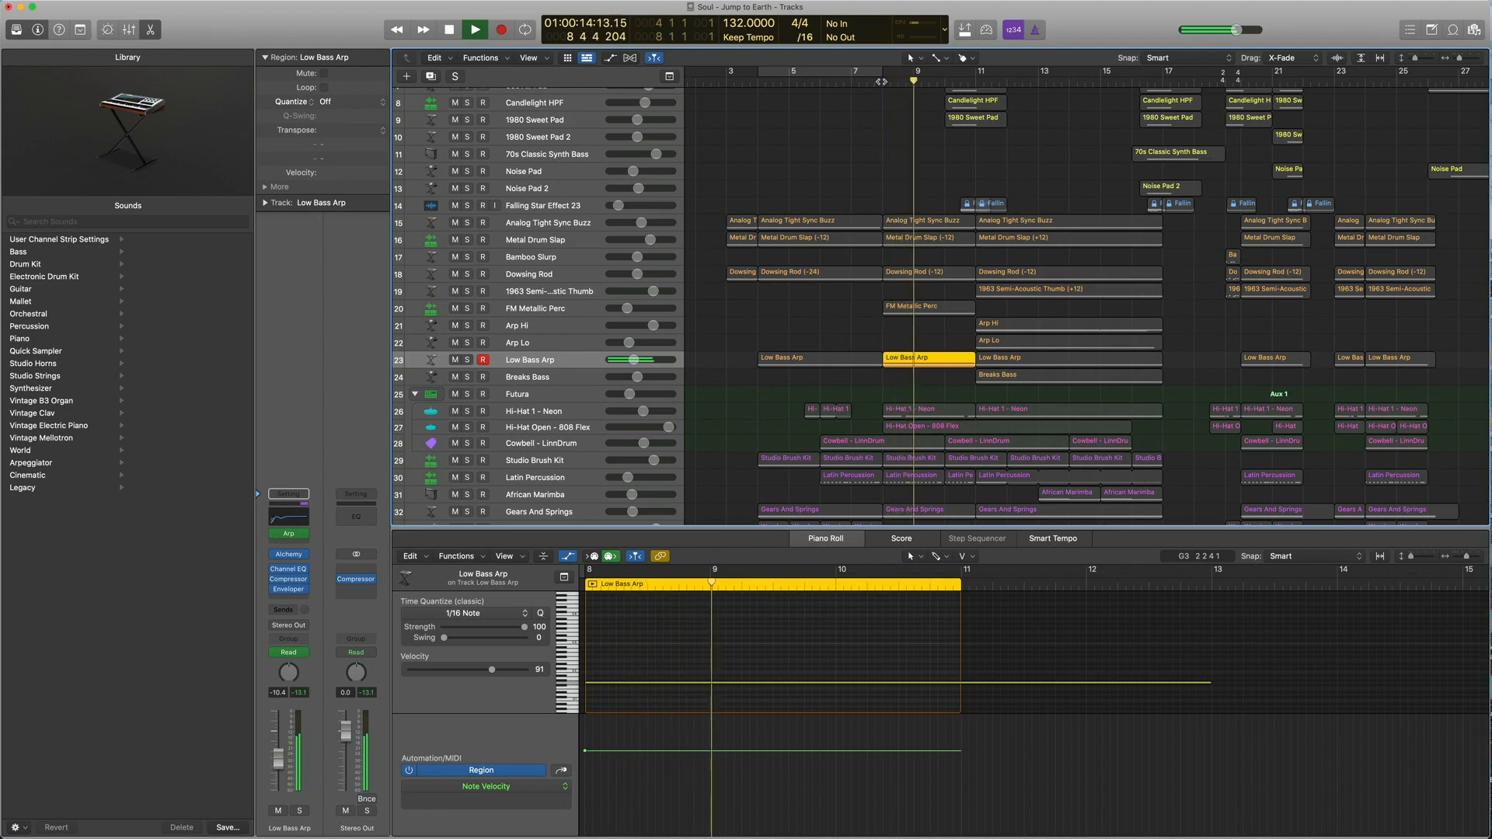
pyautogui.press('space')
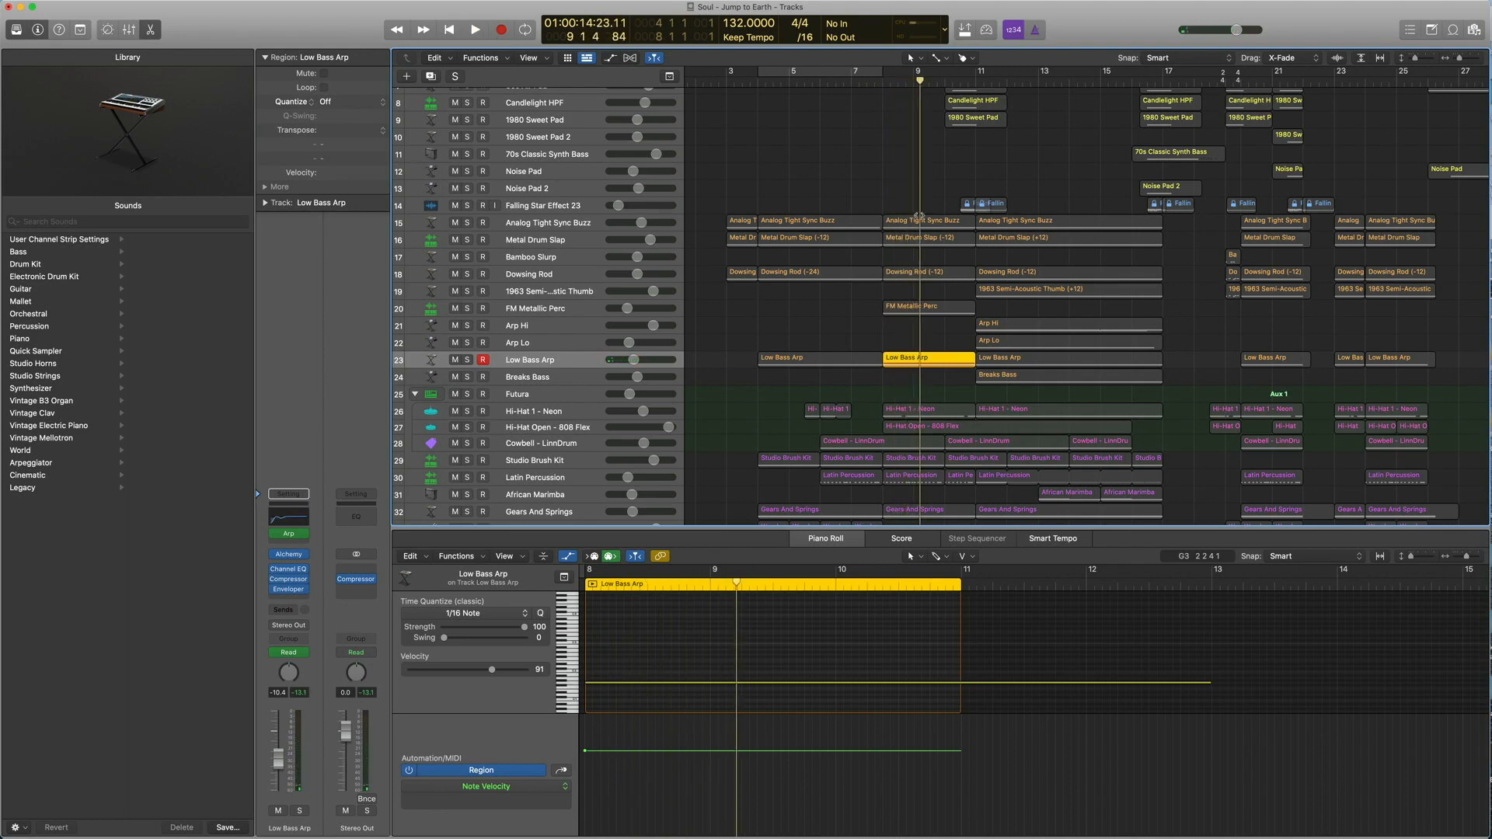
# Select the five orange regions from Analog Tight Sync Buzz to Low Bass Arp, cycle bars 8 to 11, and audition them together.
pyautogui.moveTo(900, 382); pyautogui.dragTo(969, 71)
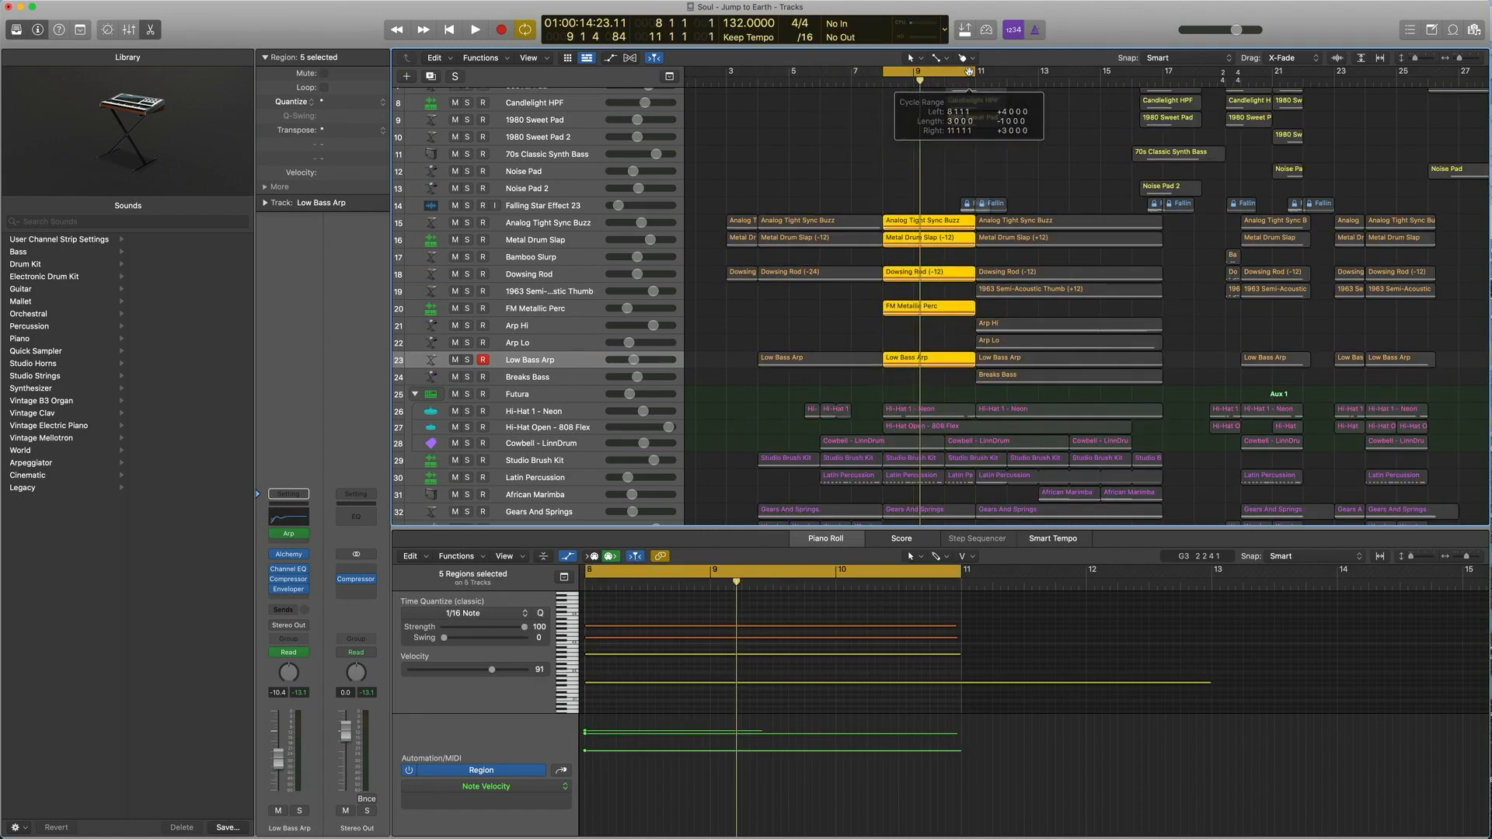
pyautogui.press('space')
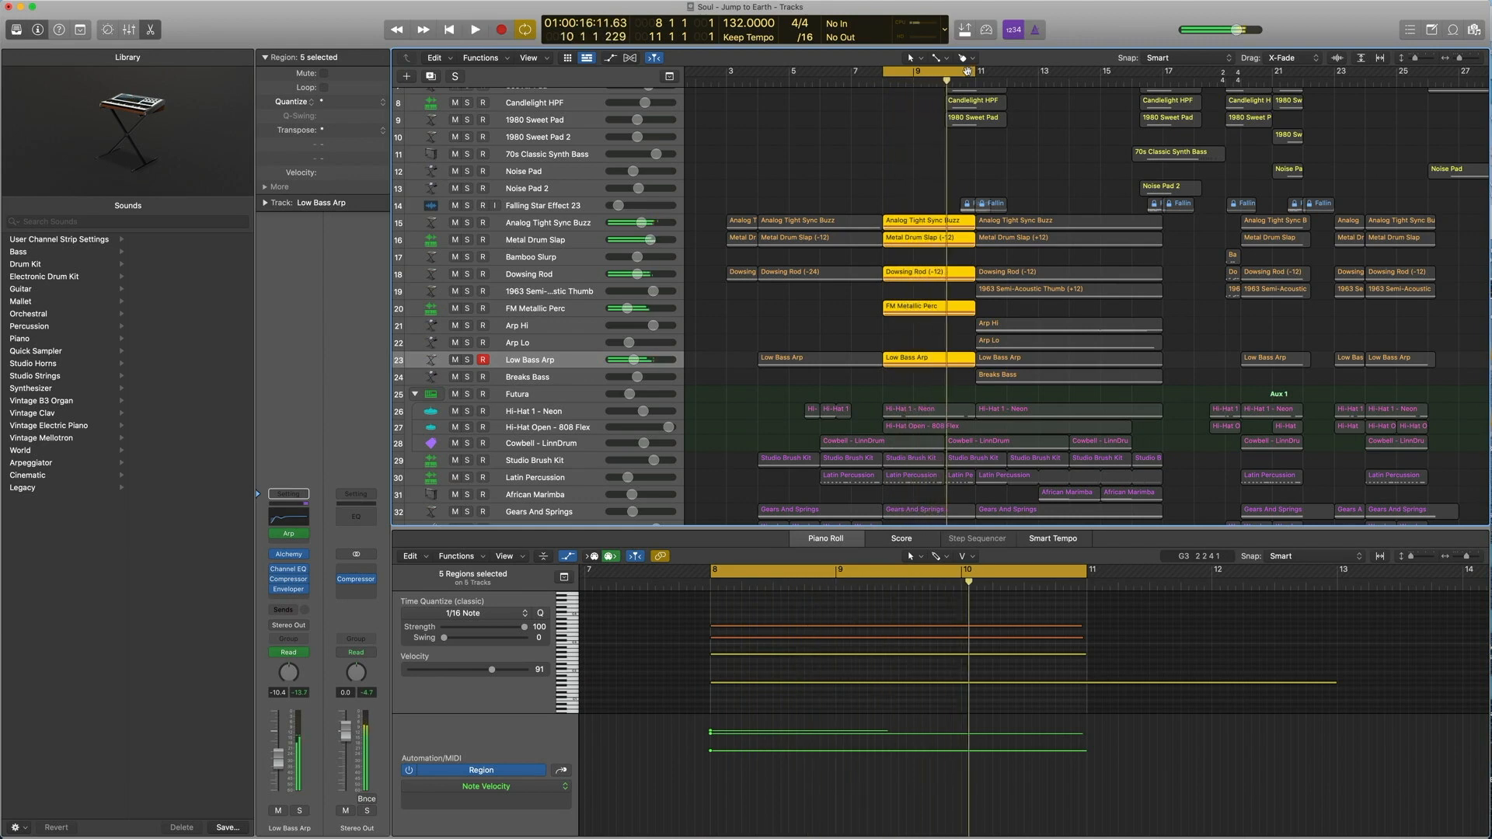
pyautogui.press('space')
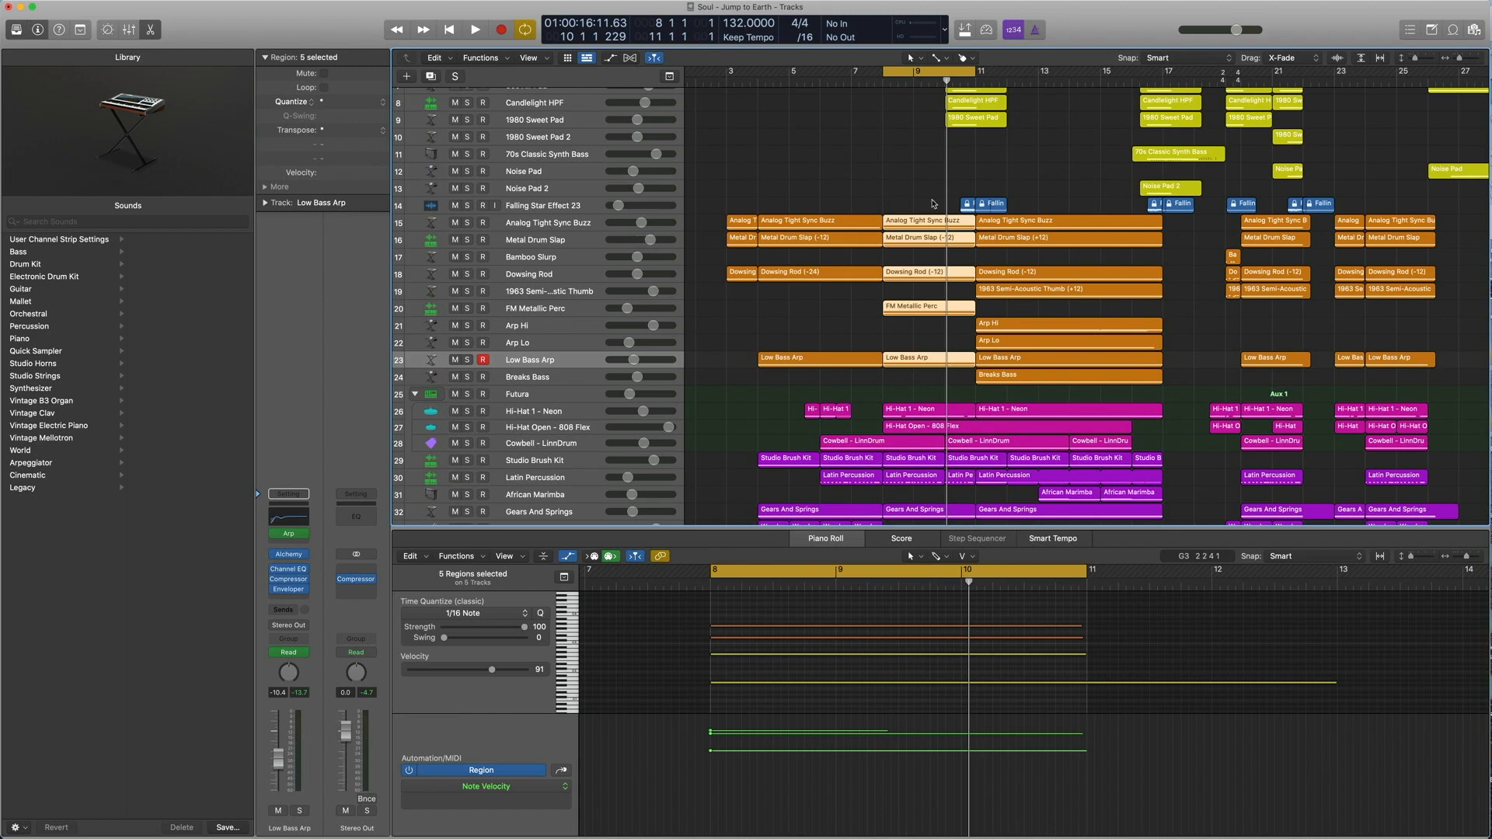
# Switch to the FM Metallic Perc track and audition its region alone.
pyautogui.click(919, 306)
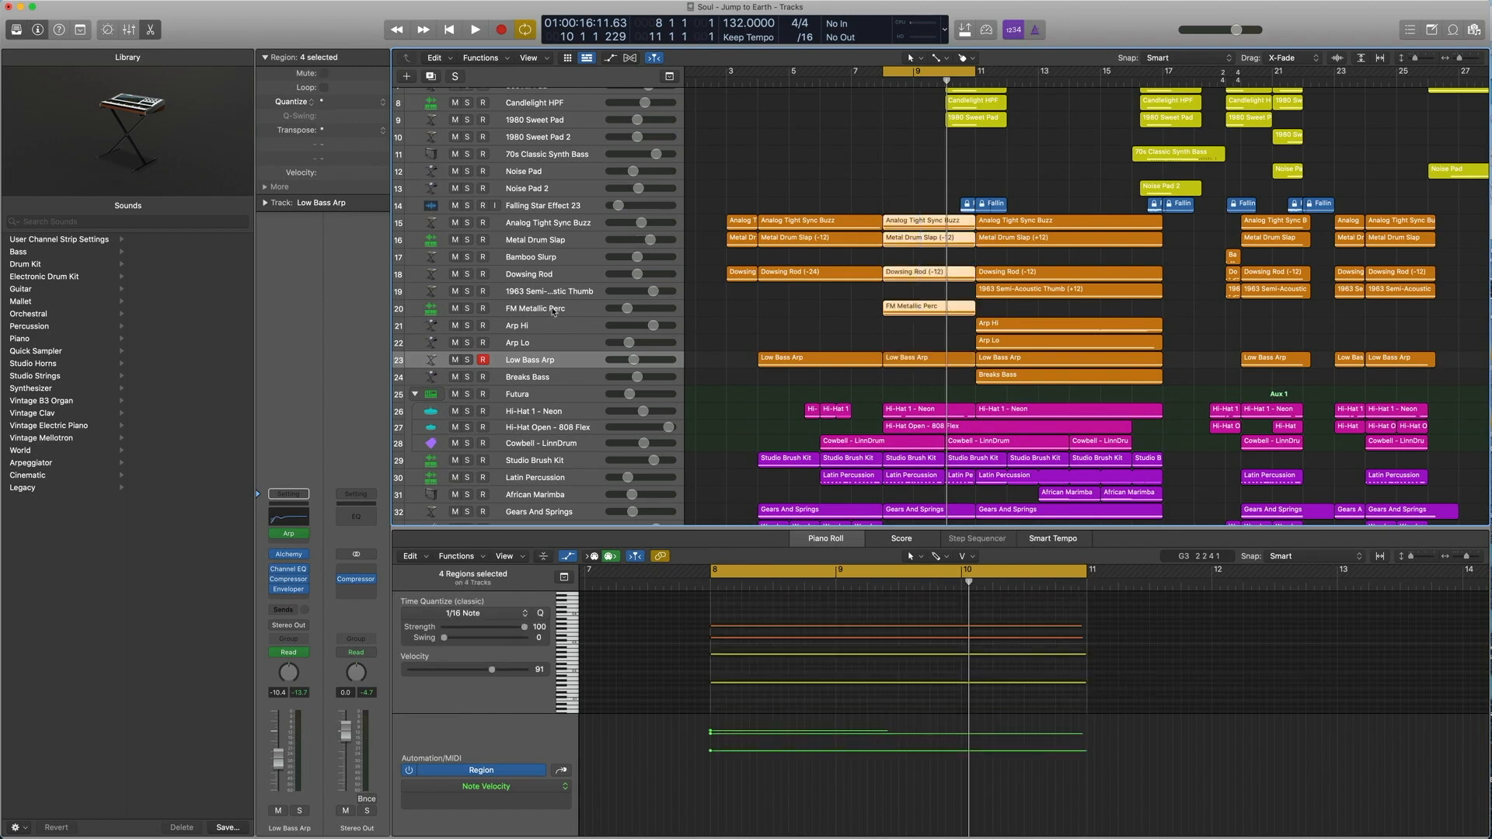
pyautogui.hotkey('ctrl', 's')
pyautogui.press('space')
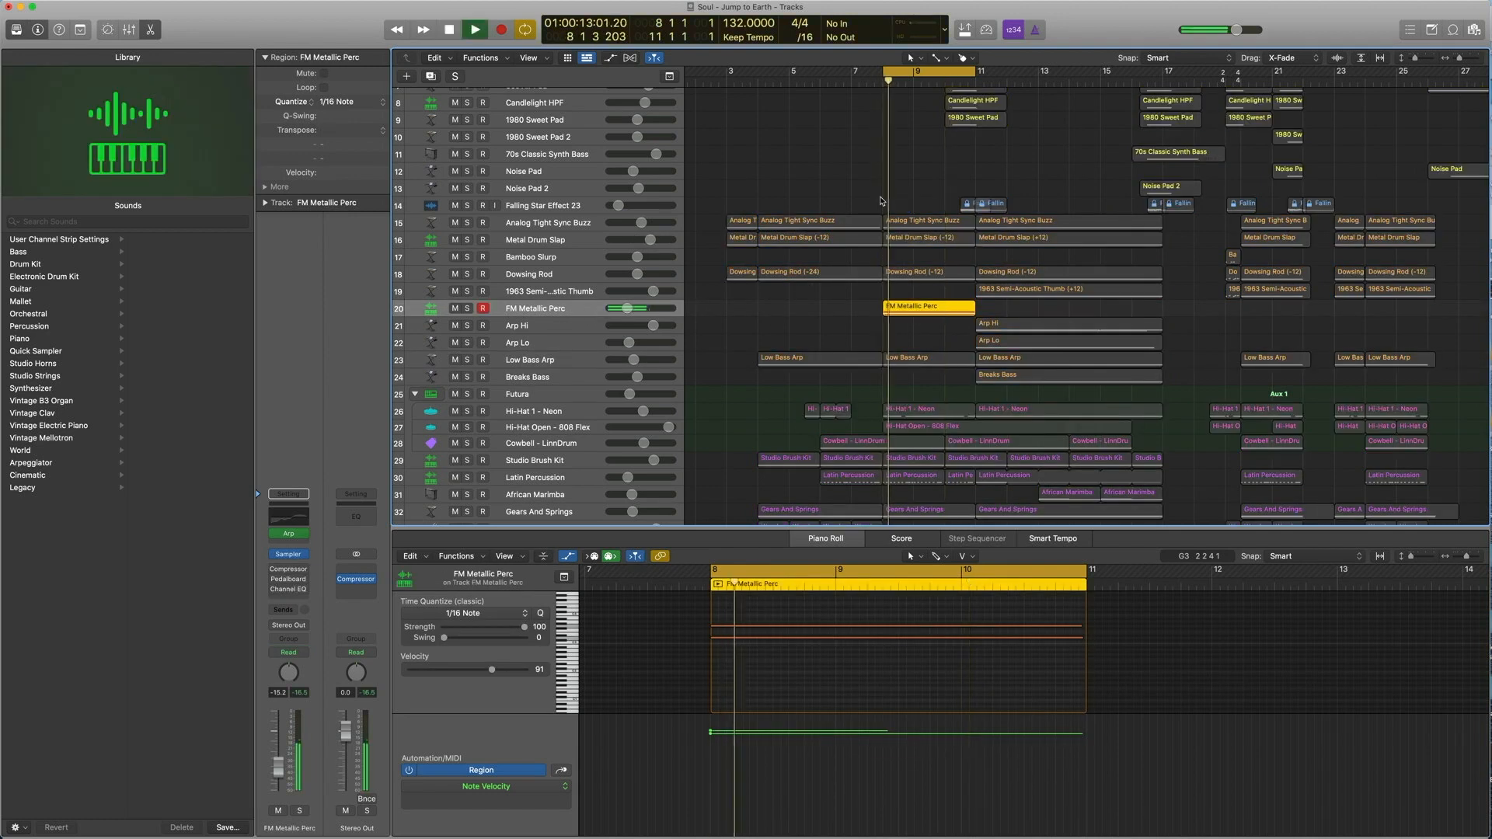
pyautogui.press('space')
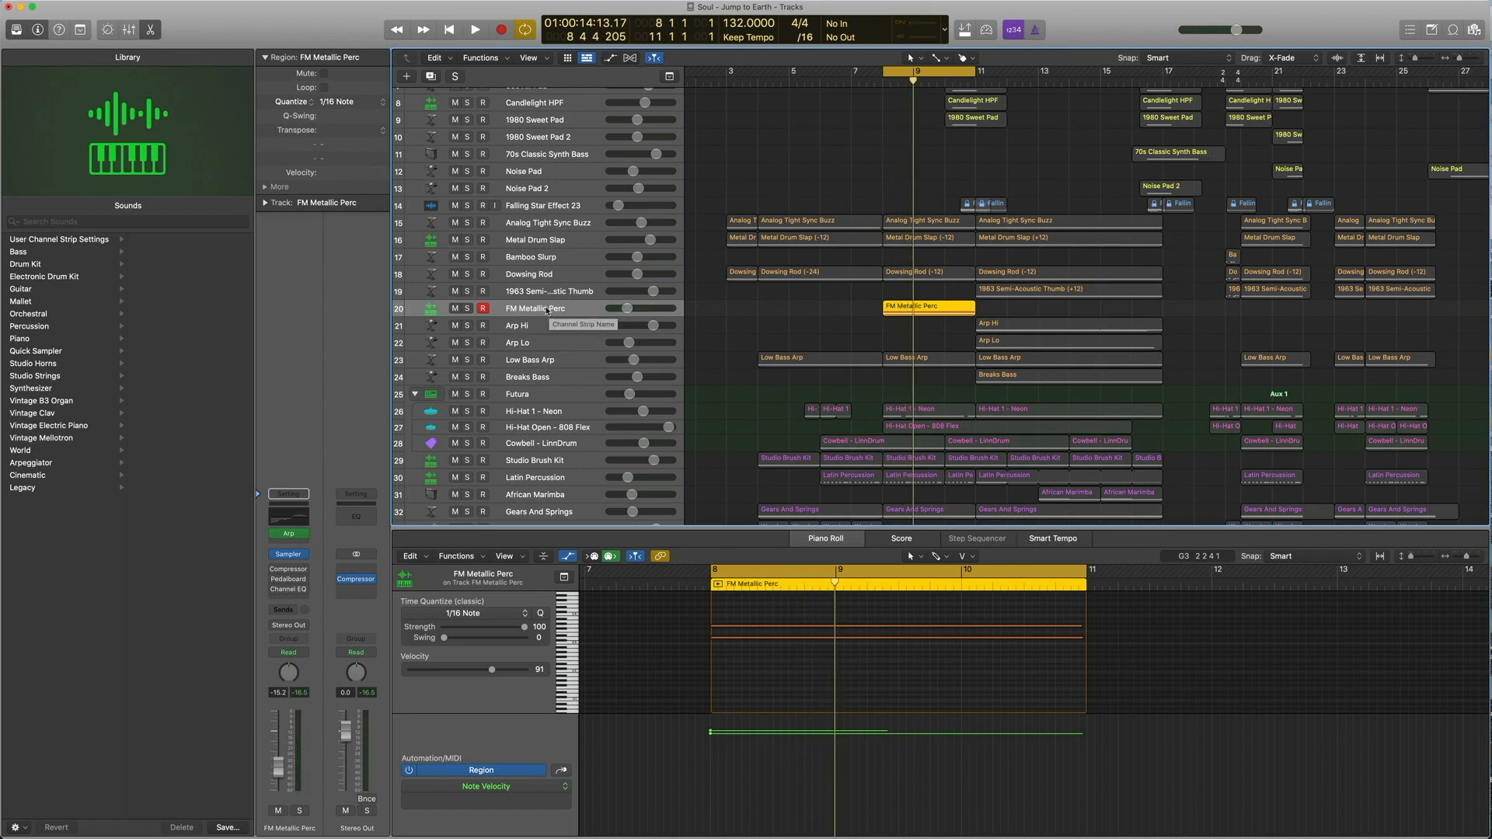
# Examine FM Metallic Perc's Arpeggiator grid pattern and show its sampler preset under Synthesizers, Sequence Elements in the library.
pyautogui.click(289, 536)
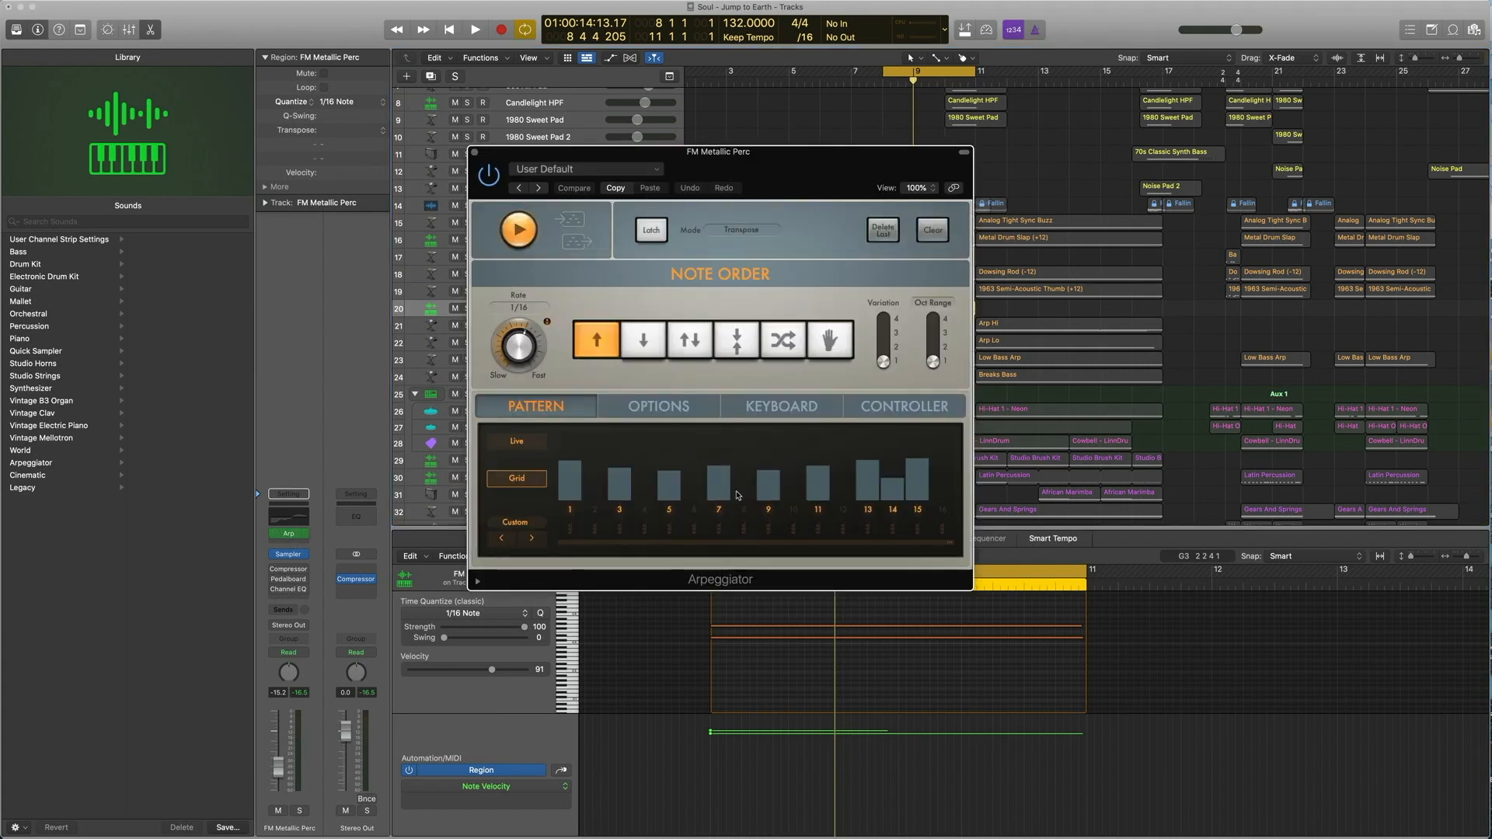
pyautogui.click(475, 152)
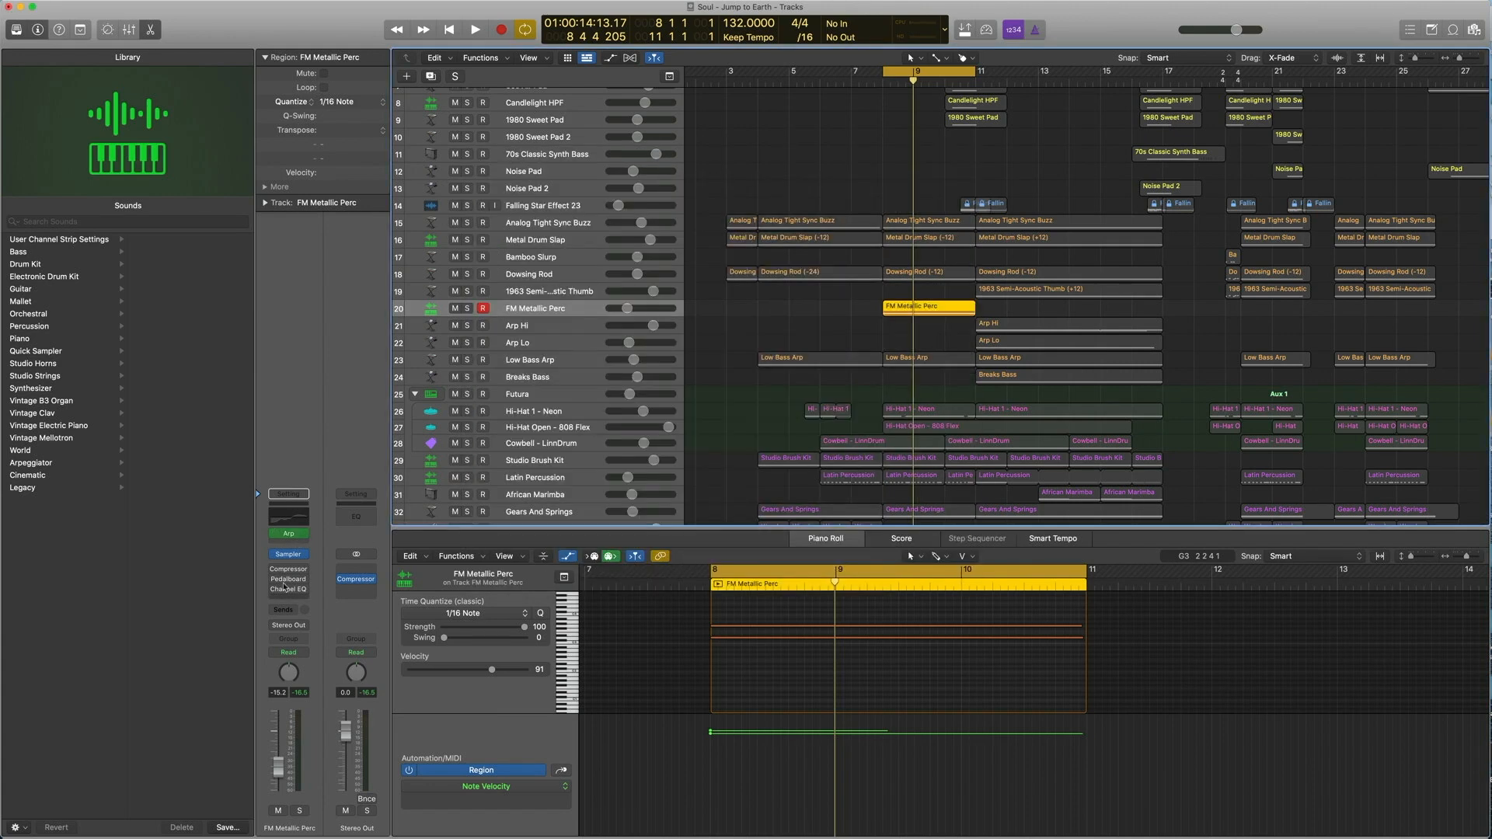
pyautogui.click(270, 554)
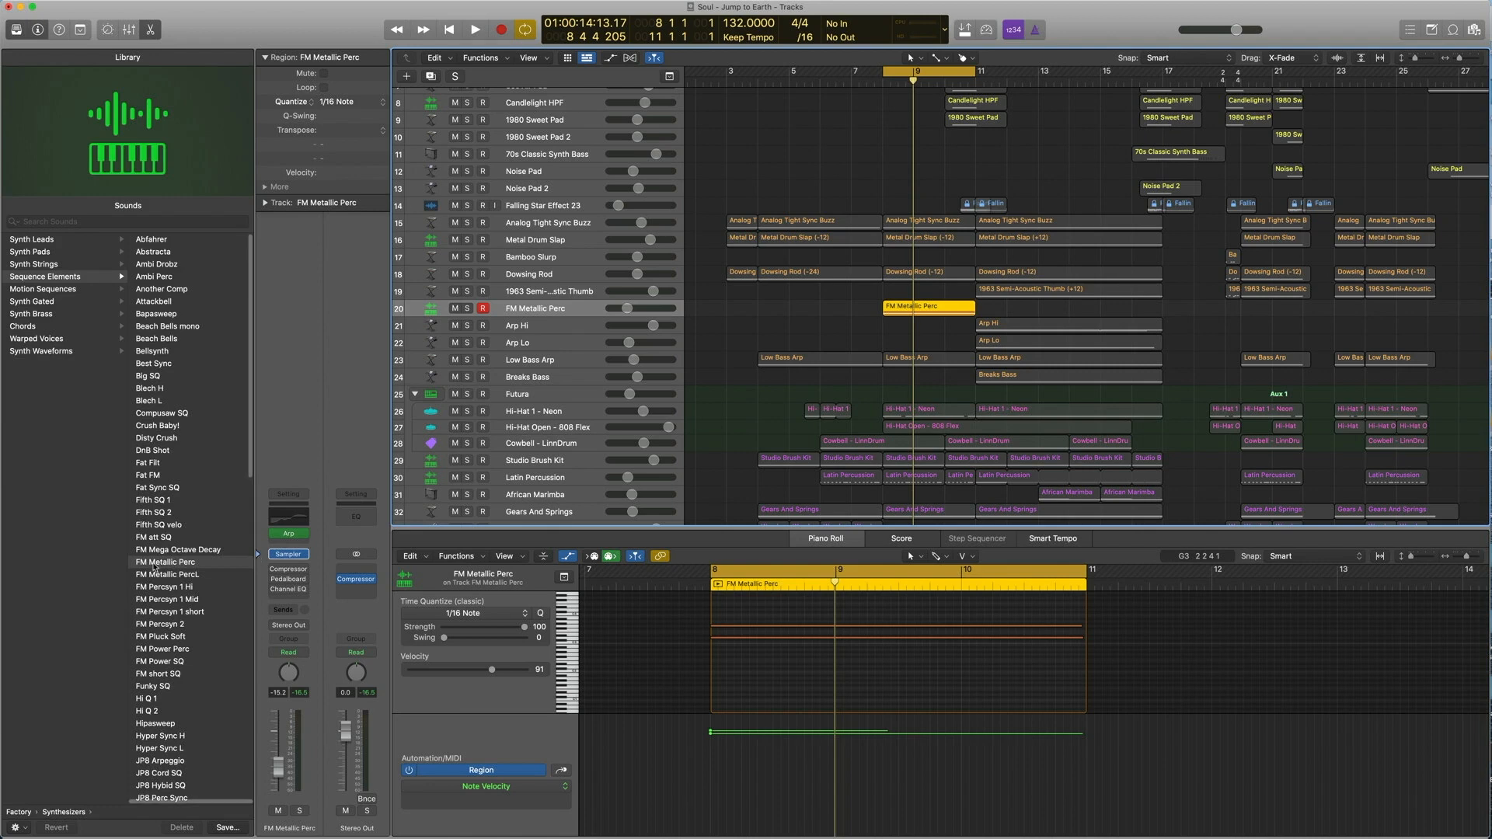
pyautogui.hscroll(-5, 64, 328)
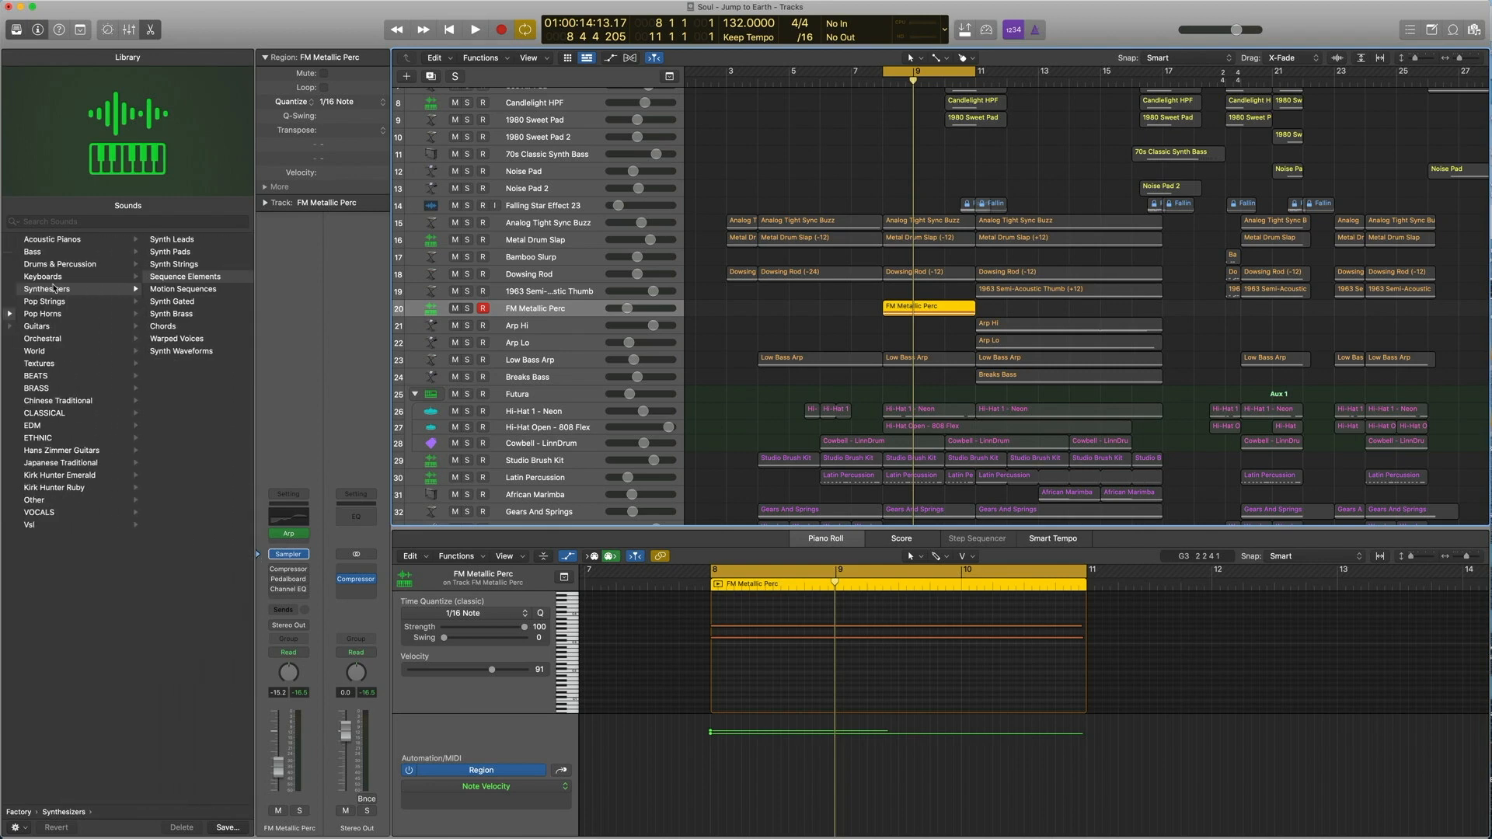
pyautogui.hscroll(5, 53, 287)
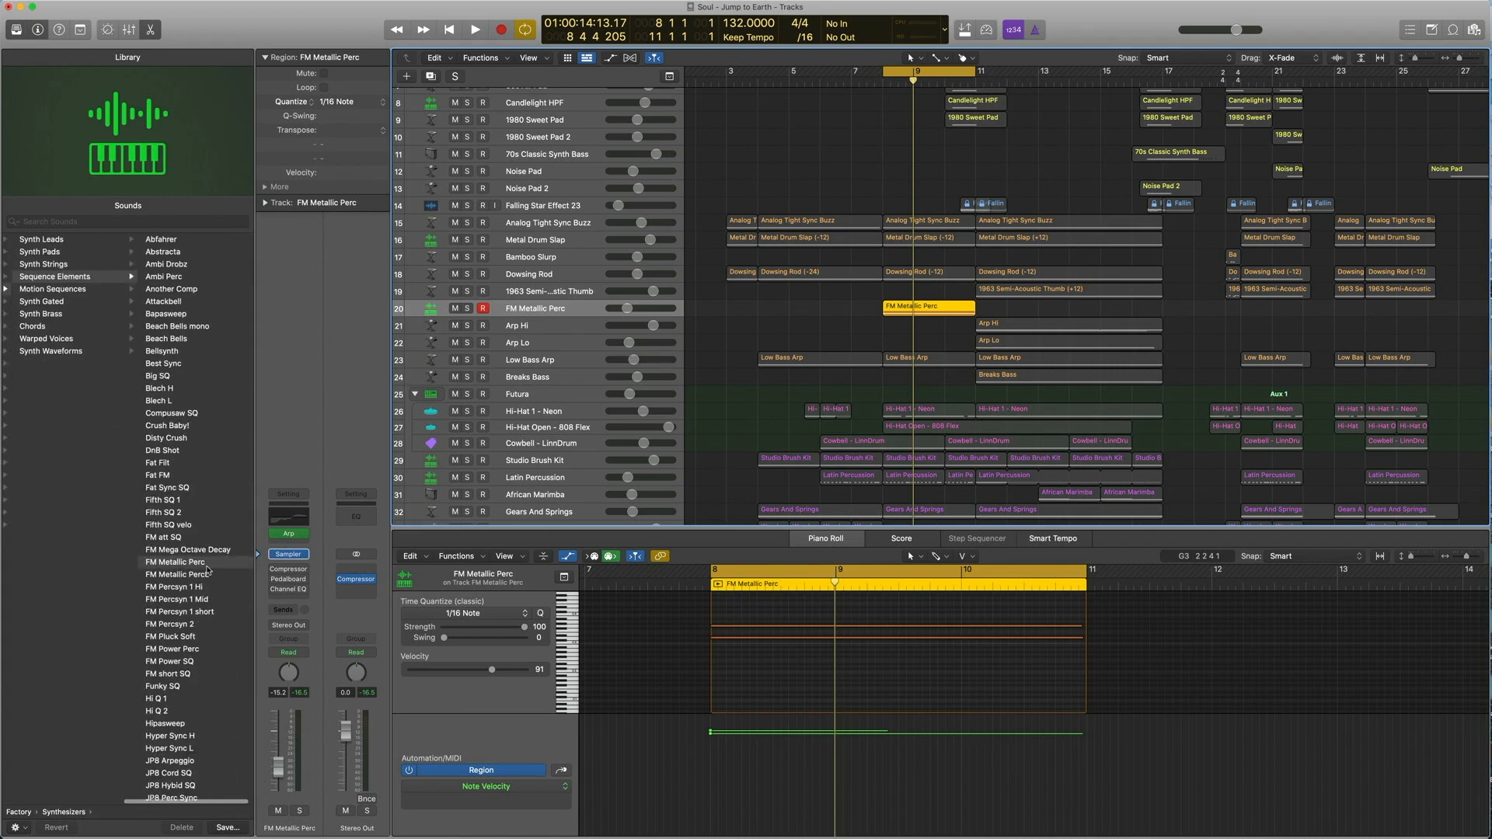
# Audition FM Metallic Perc together with the Dowsing Rod, Metal Drum Slap and Analog Tight Sync Buzz regions at bar 8.
pyautogui.moveTo(899, 337); pyautogui.dragTo(895, 208)
pyautogui.press('space')
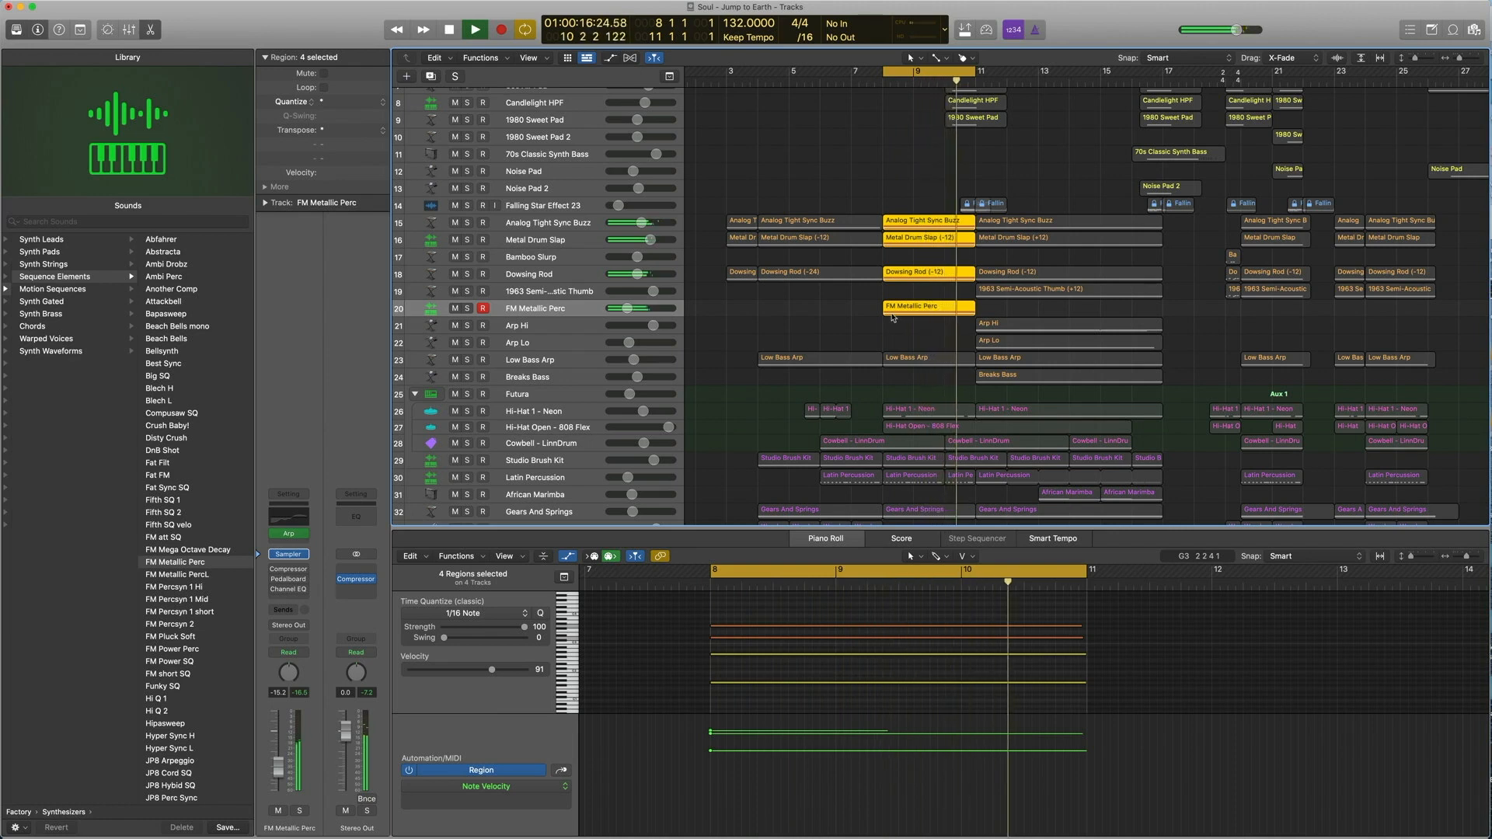
pyautogui.press('space')
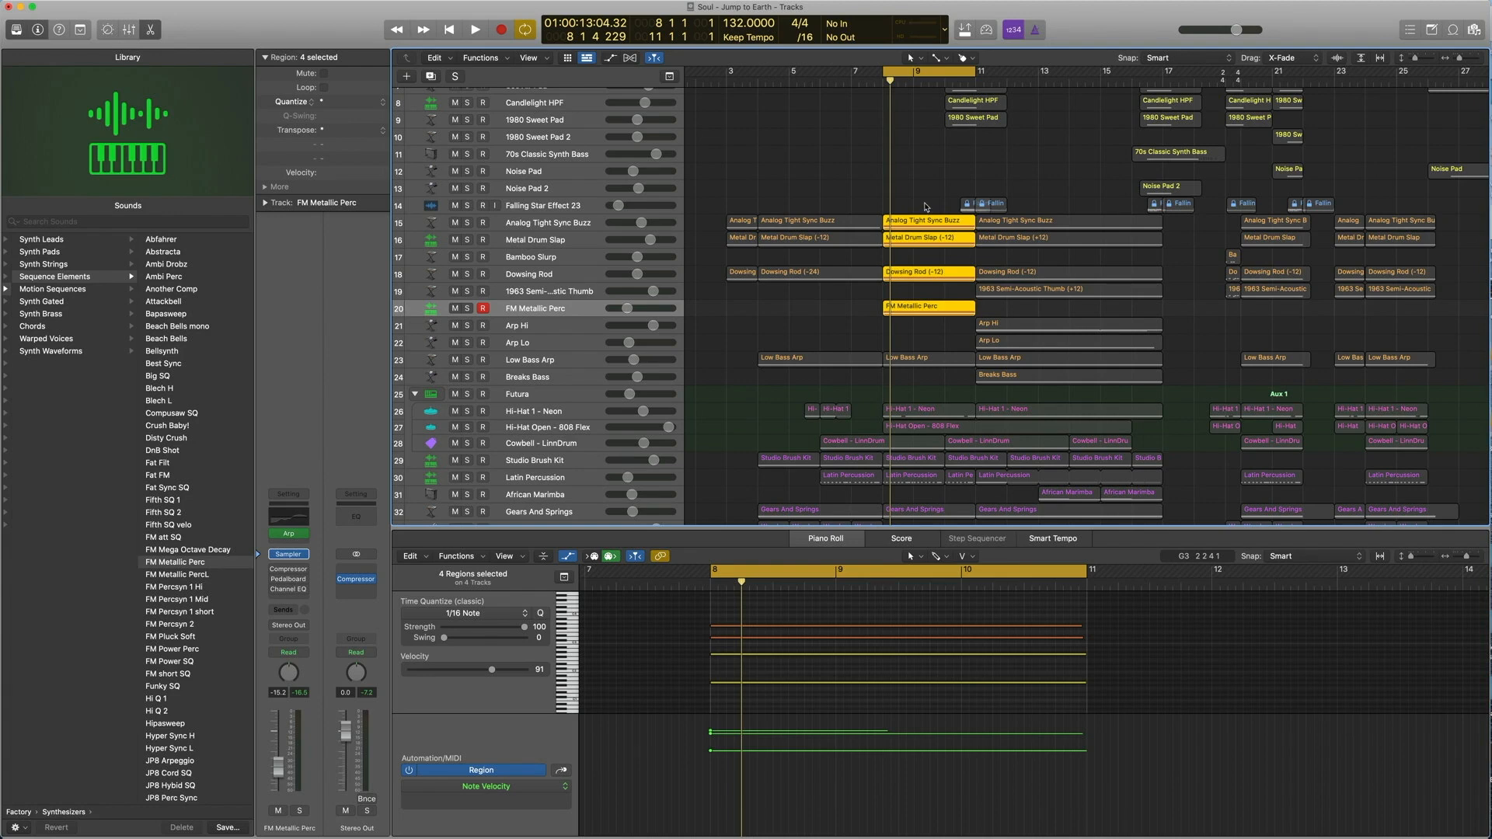
pyautogui.press('space')
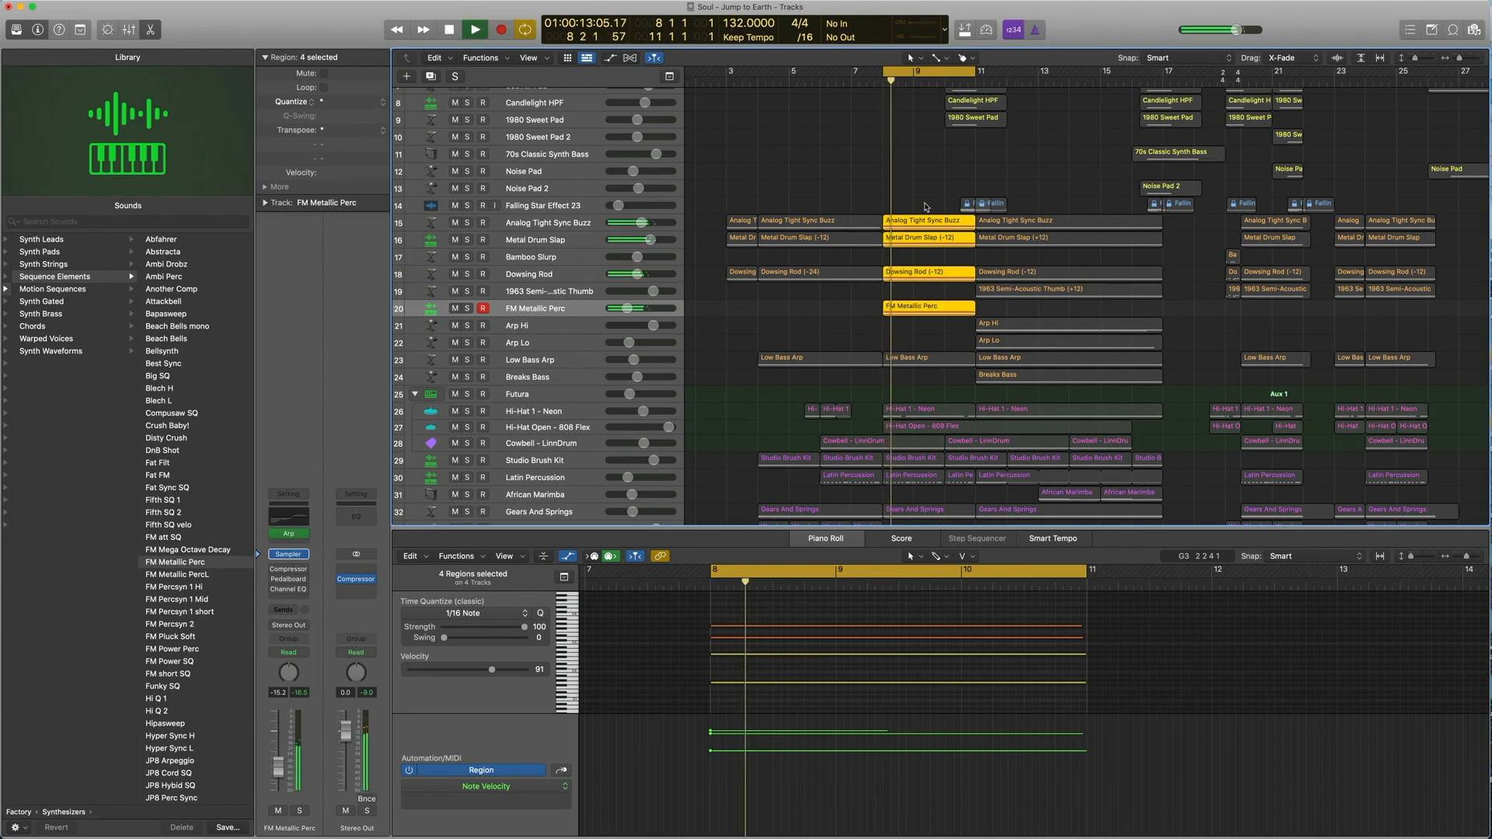
pyautogui.press('space')
# Add the Low Bass Arp region to the selection and audition all five regions from bar 8 together.
pyautogui.moveTo(925, 206); pyautogui.dragTo(916, 384)
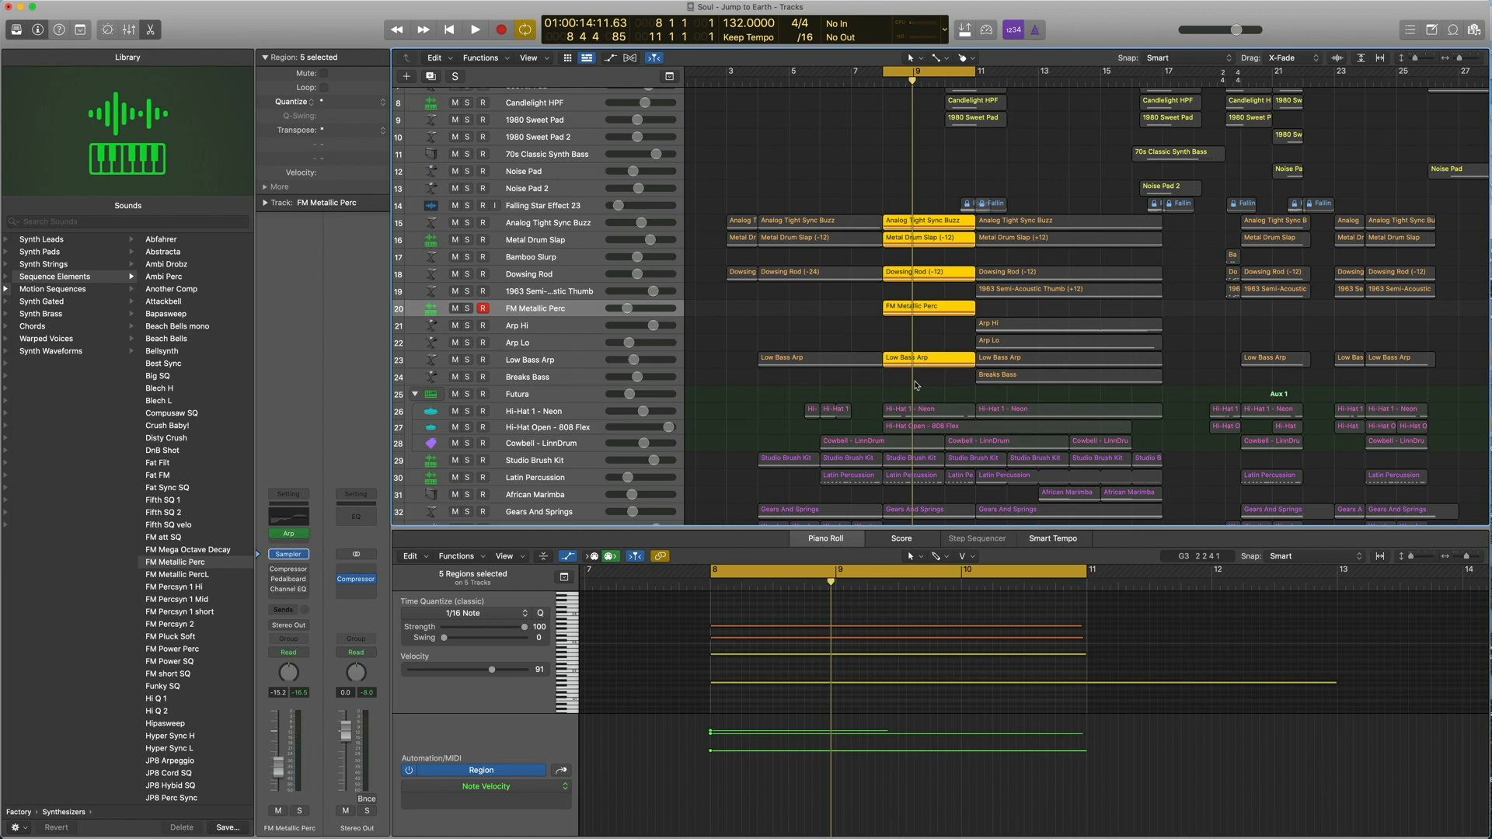
pyautogui.press('space')
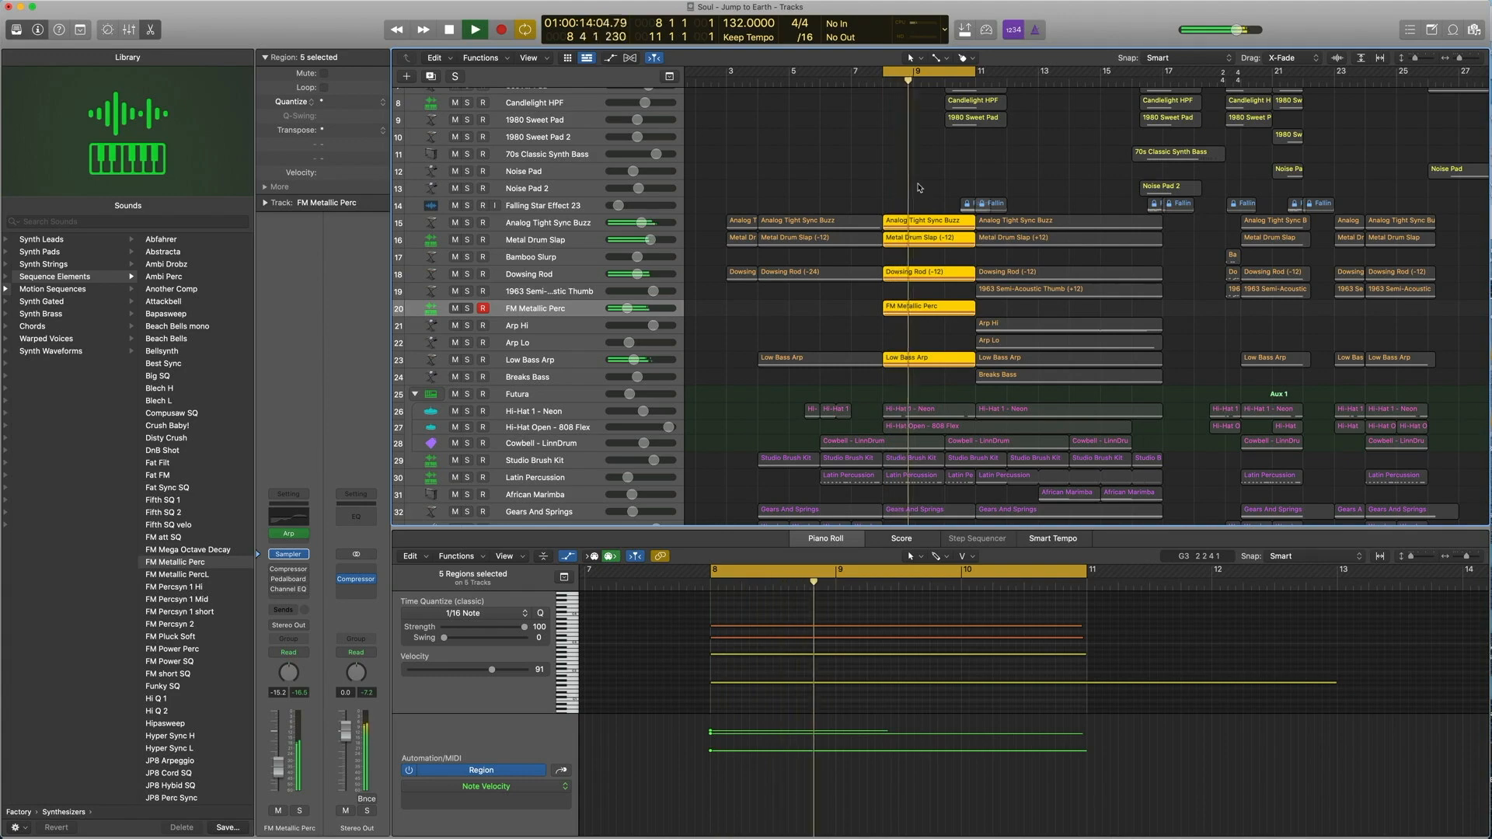
pyautogui.press('space')
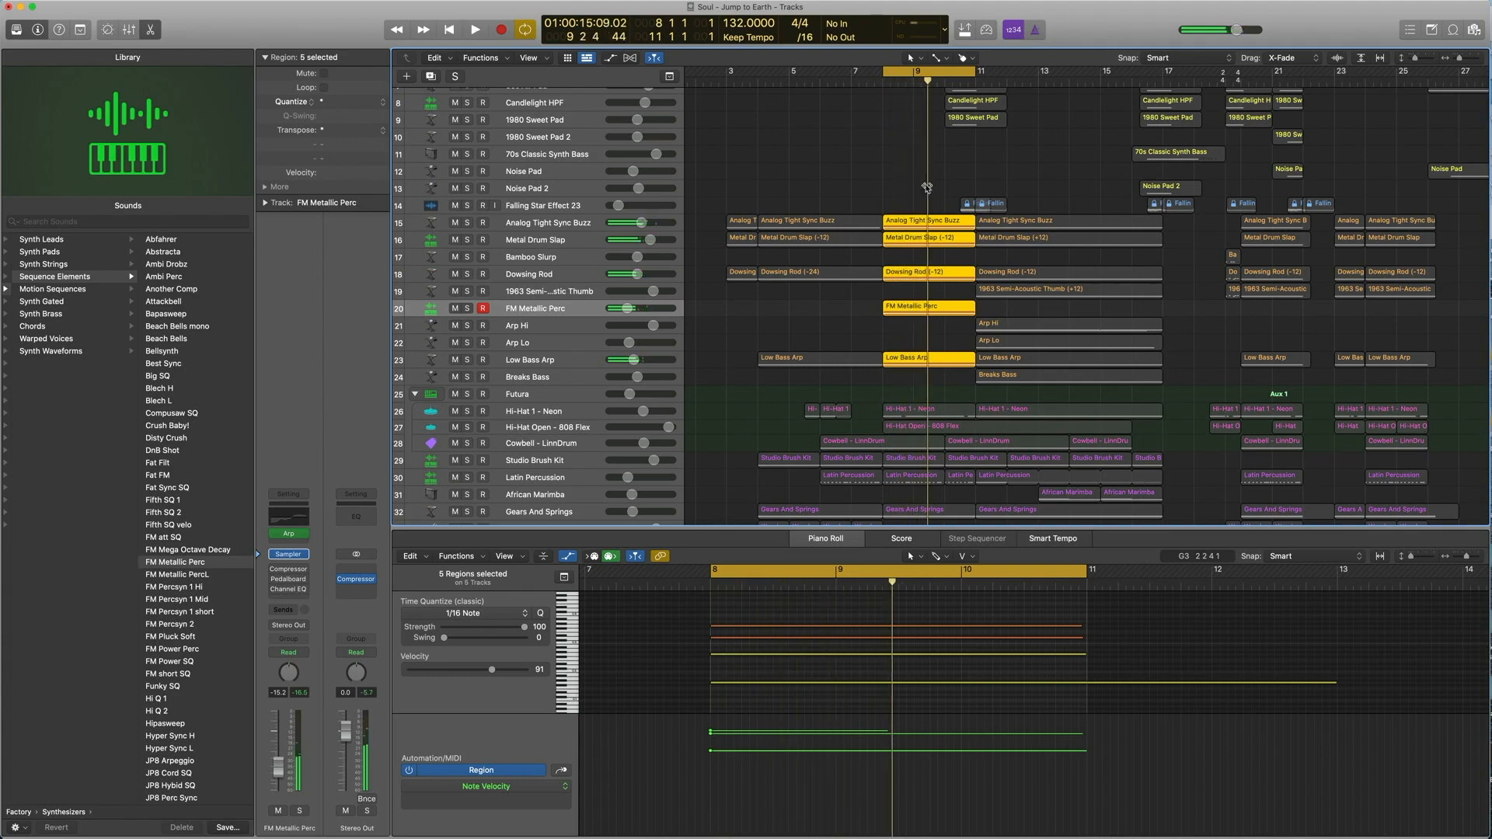
# Turn off the cycle, switch to the Futura drum kit track containing Hi-Hat 1 - Neon, and open its DMD instrument.
pyautogui.click(904, 71)
pyautogui.scroll(5, 898, 145)
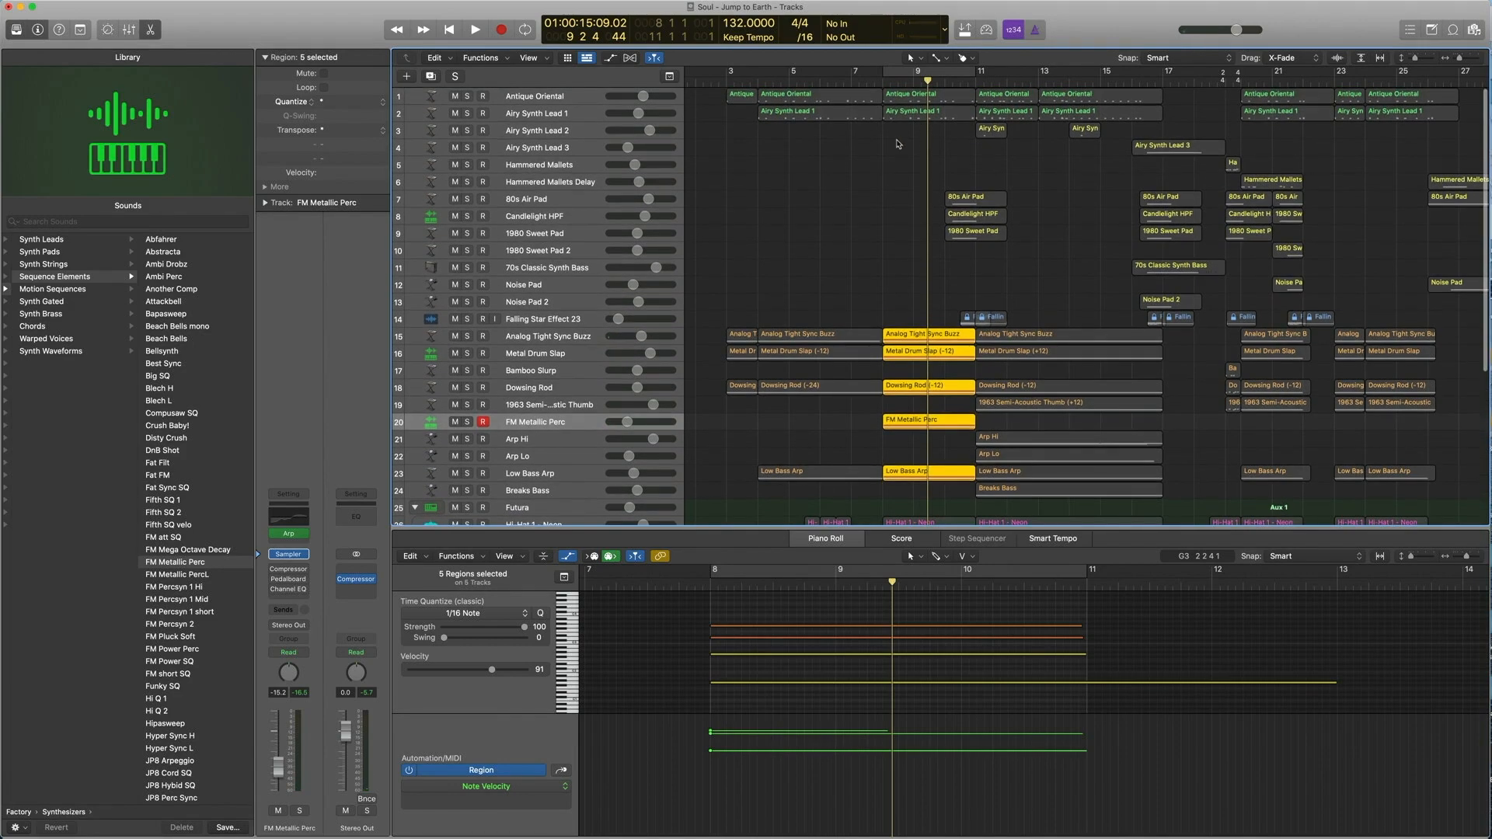
pyautogui.scroll(-5, 898, 145)
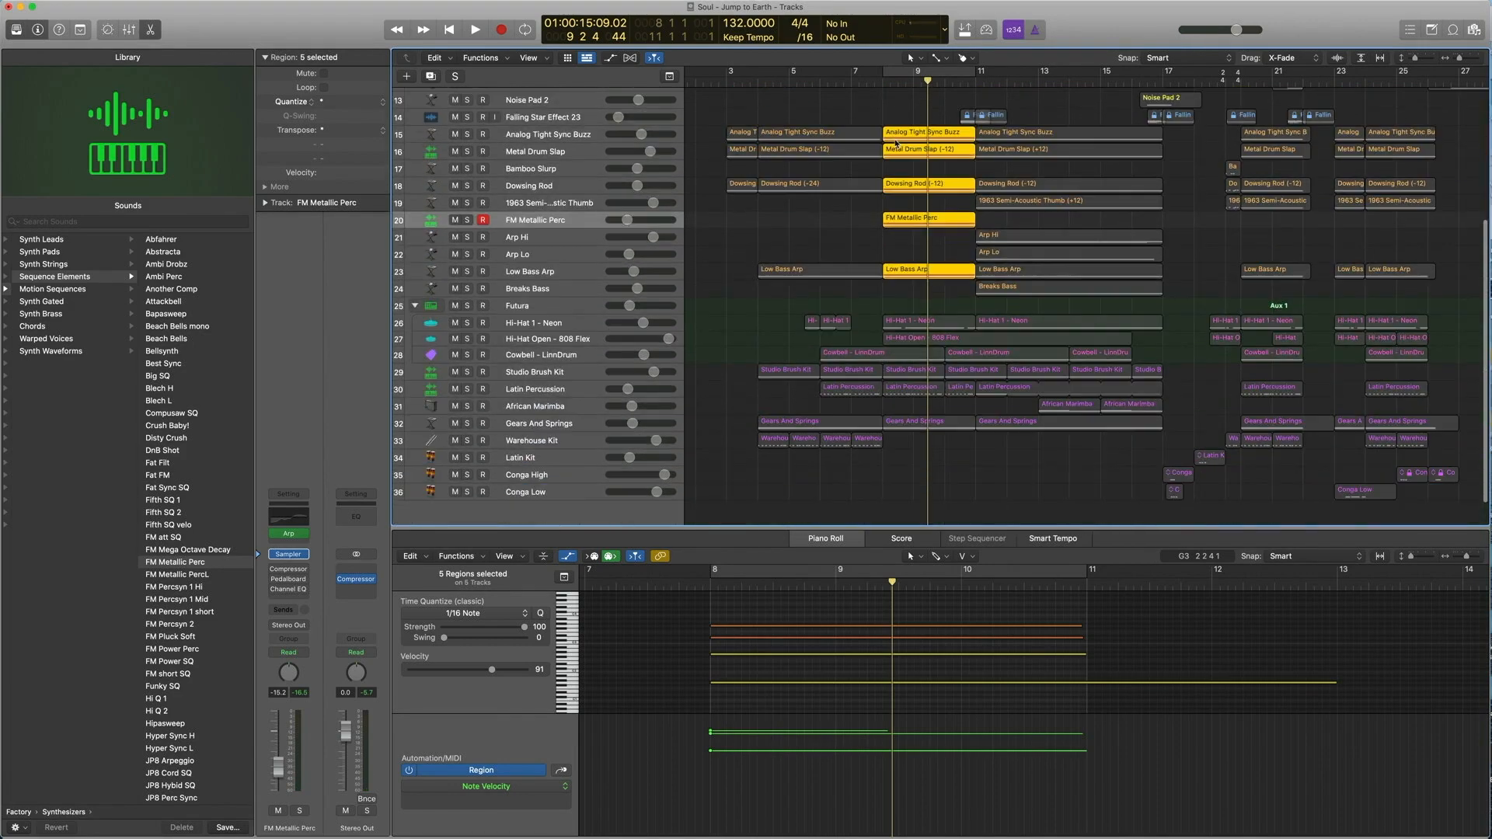
pyautogui.click(527, 323)
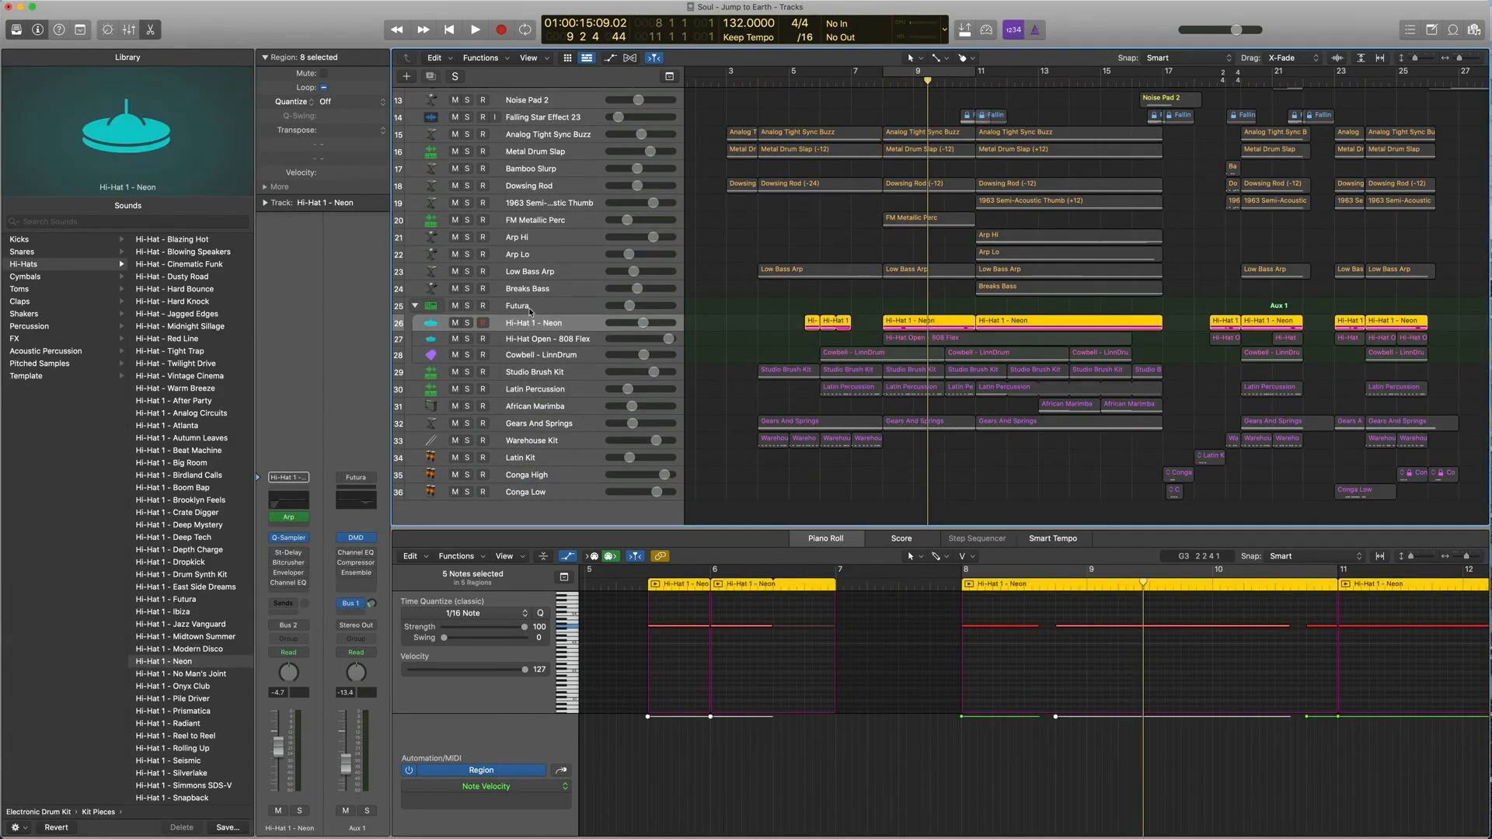
pyautogui.click(529, 308)
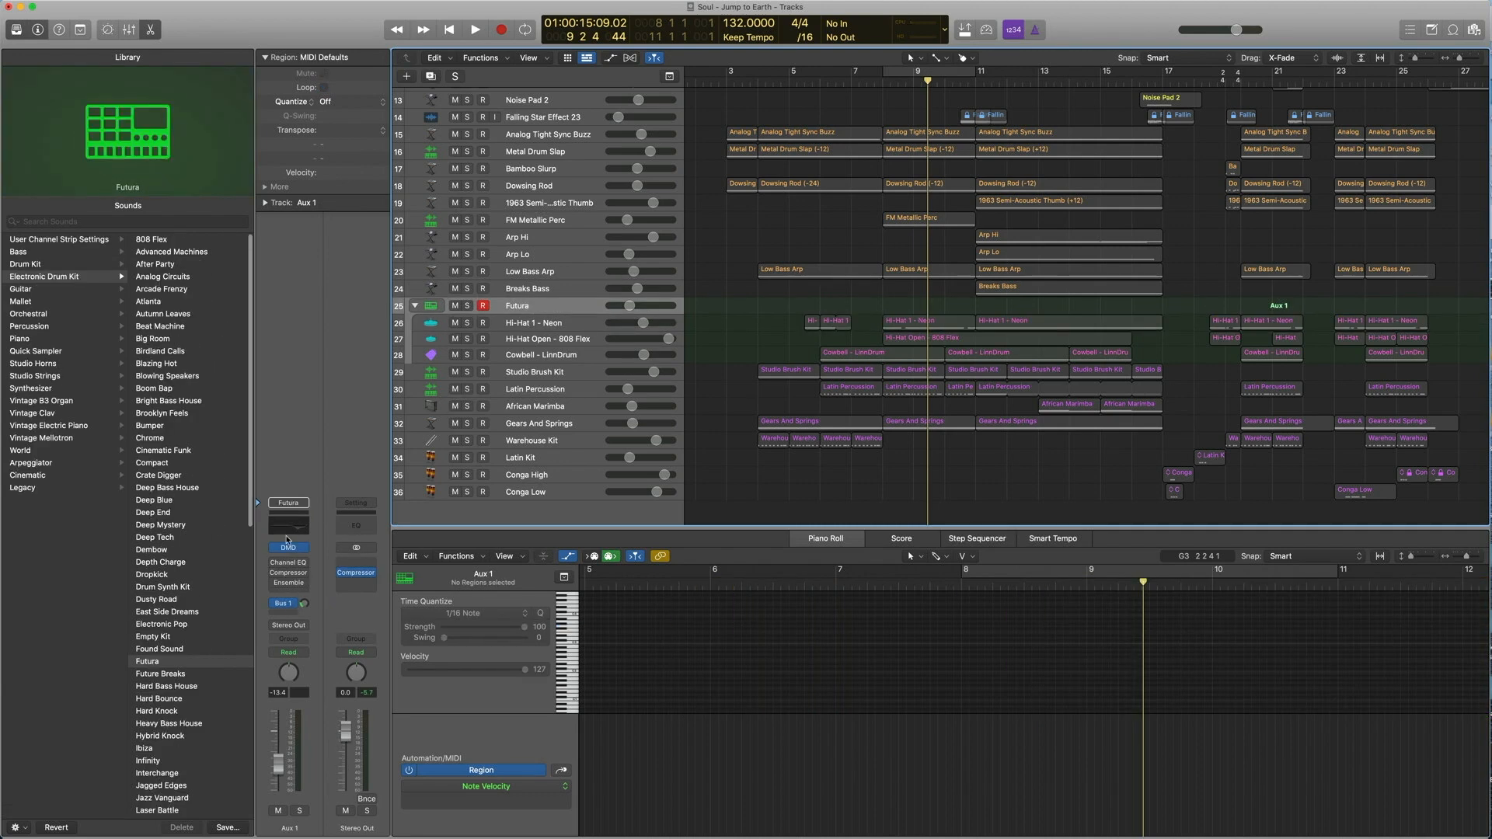
pyautogui.click(302, 550)
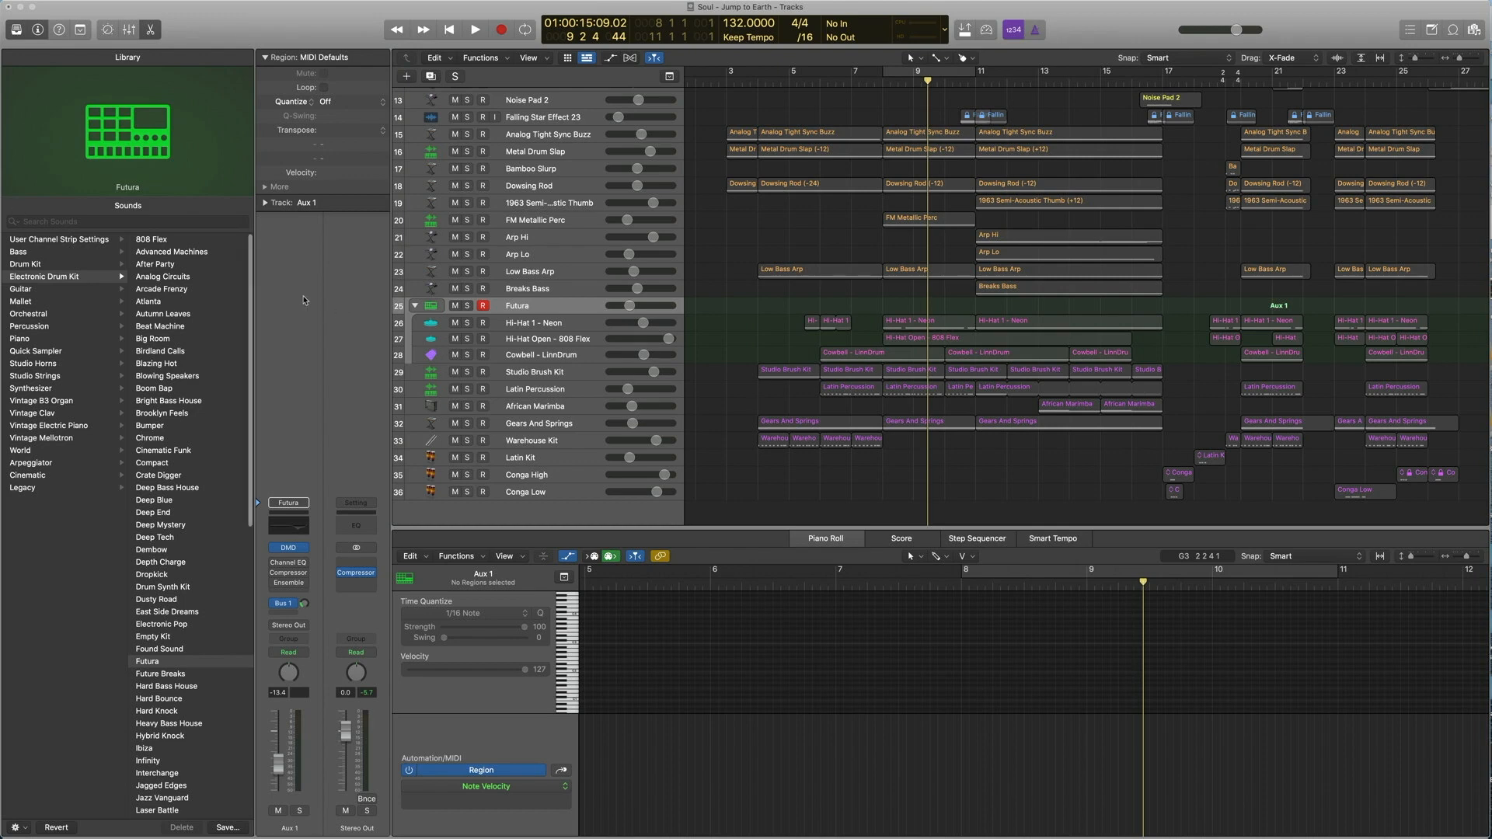
# Select the Hi-Hat 1 - Neon track, sound one of its notes, and open its Arpeggiator to examine the grid pattern.
pyautogui.click(539, 324)
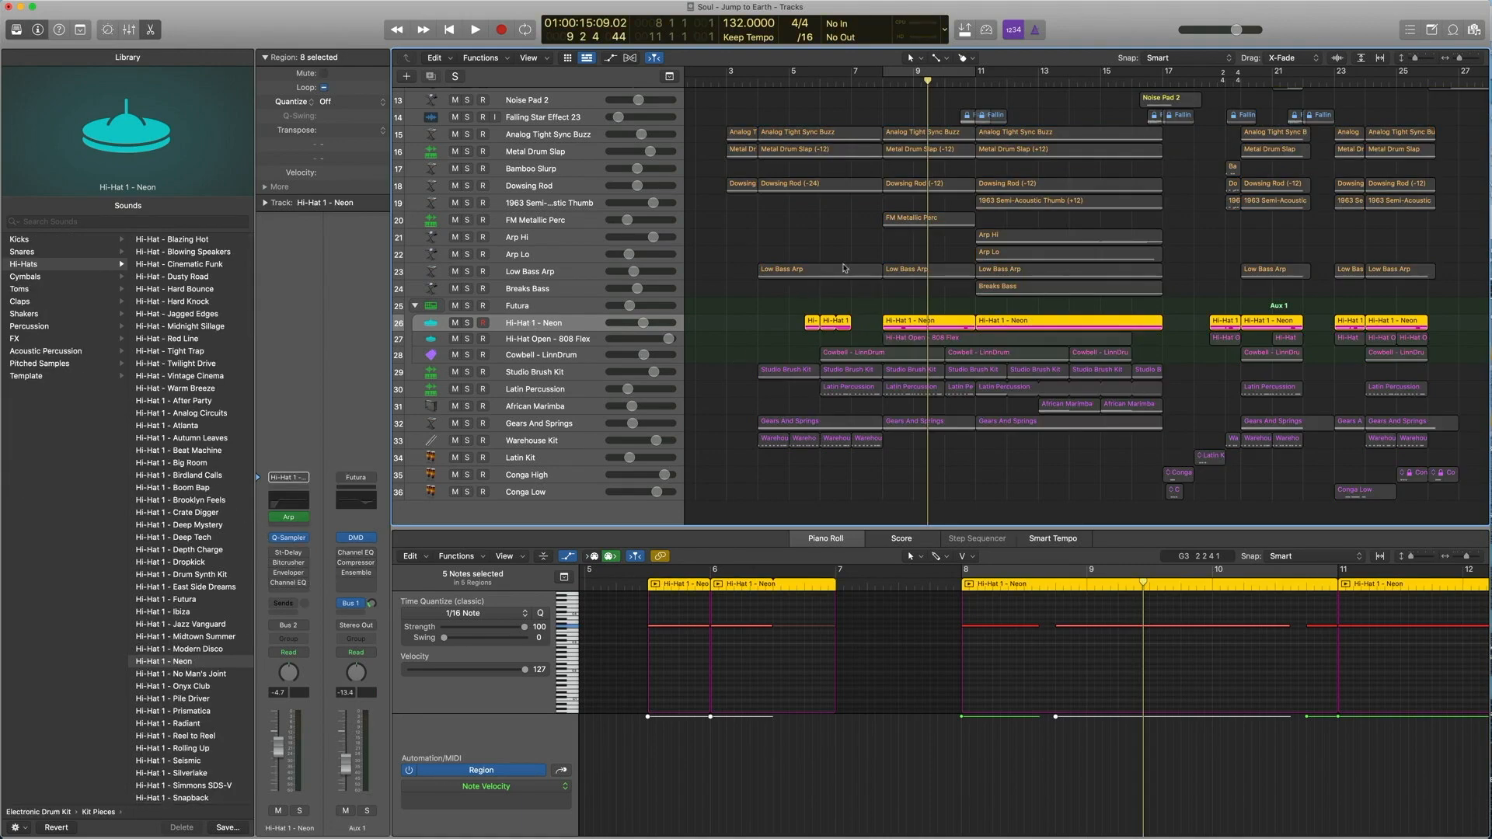
pyautogui.click(665, 627)
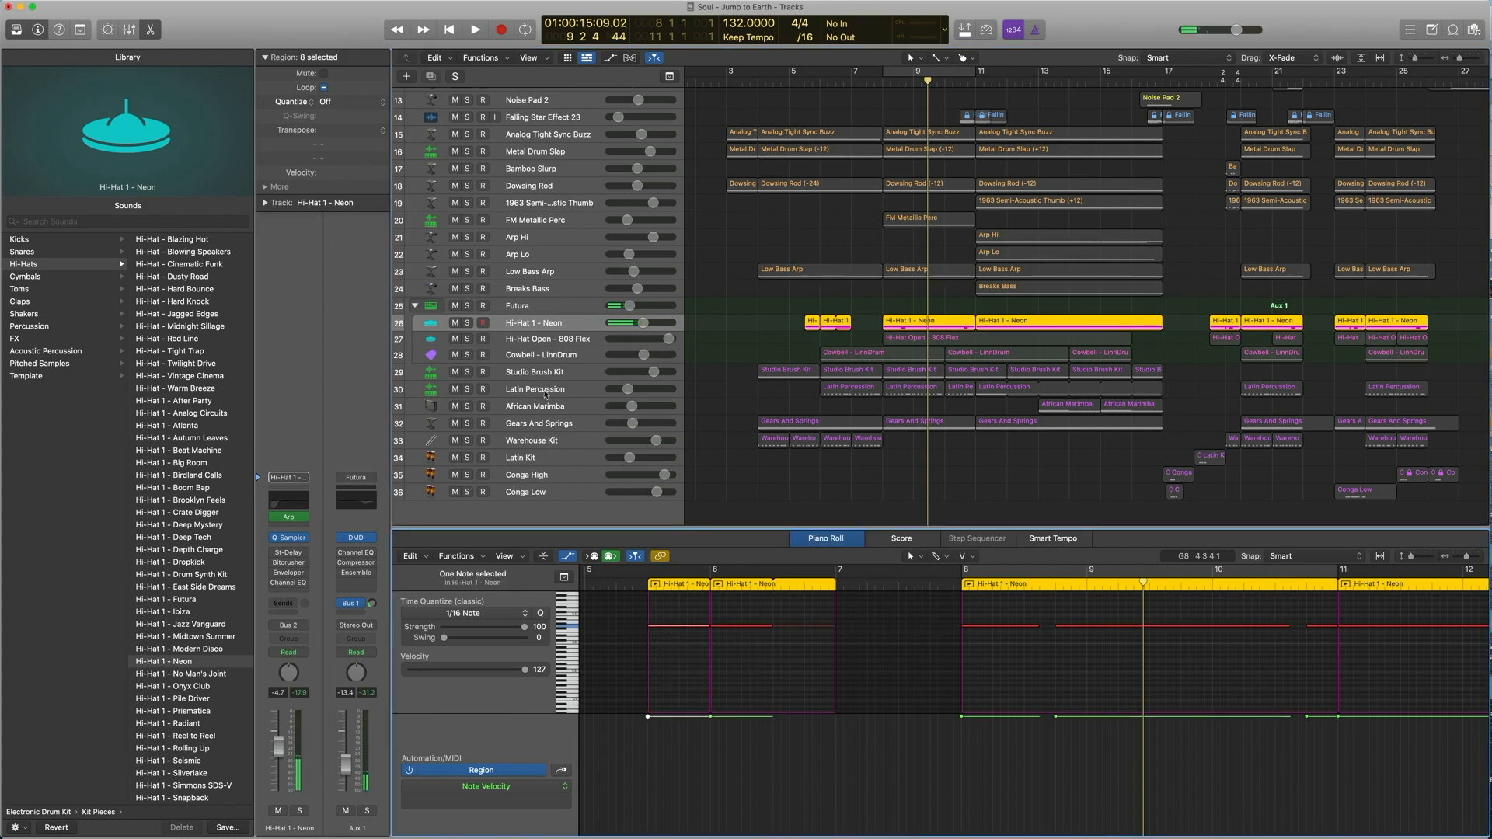
pyautogui.click(292, 518)
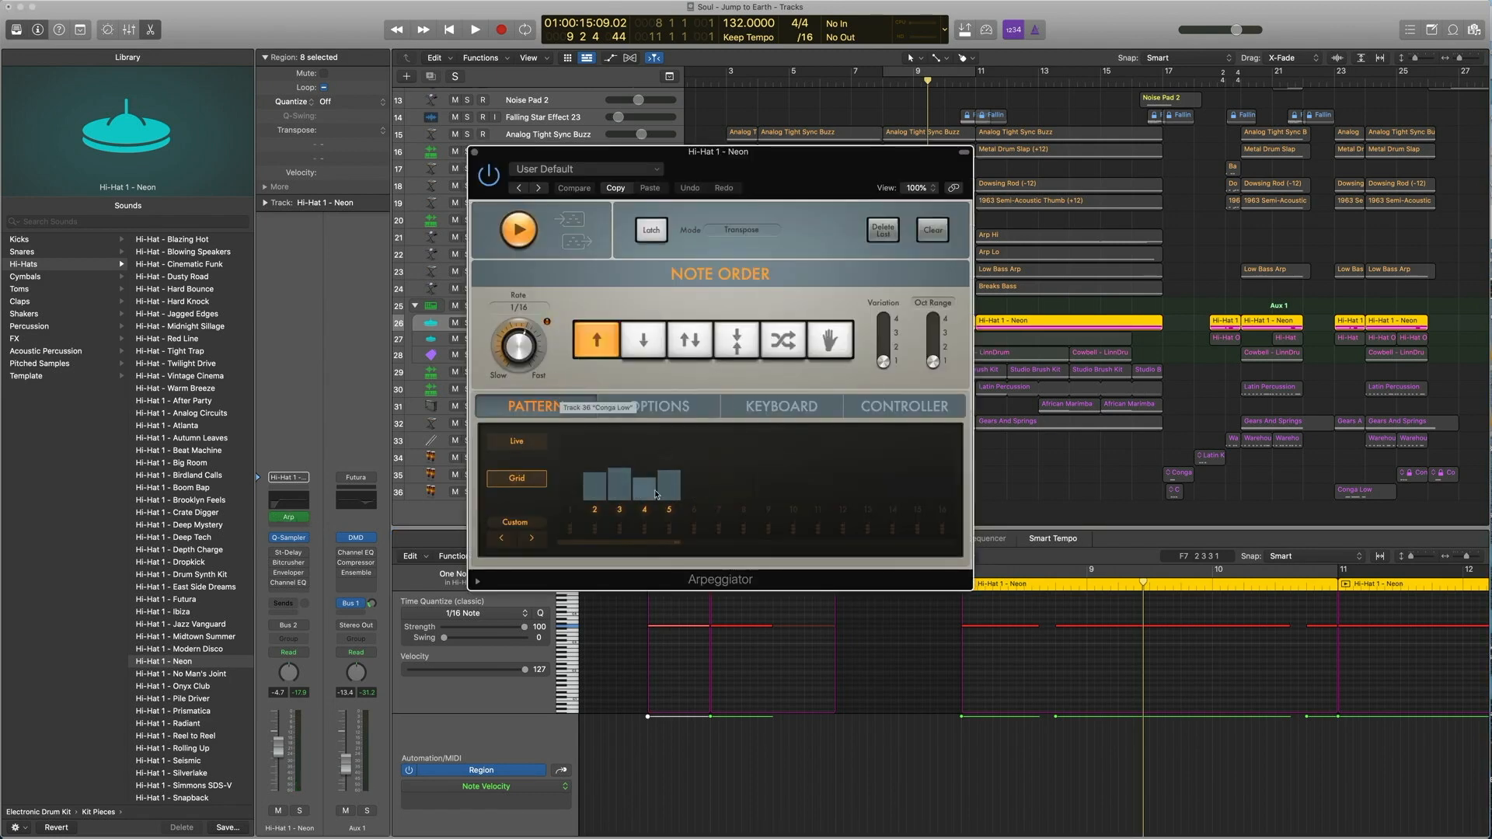
# Close the Arpeggiator, select the Hi-Hat Open - 808 Flex track, and locate its preset among the hi-hat sounds in the Library.
pyautogui.click(474, 153)
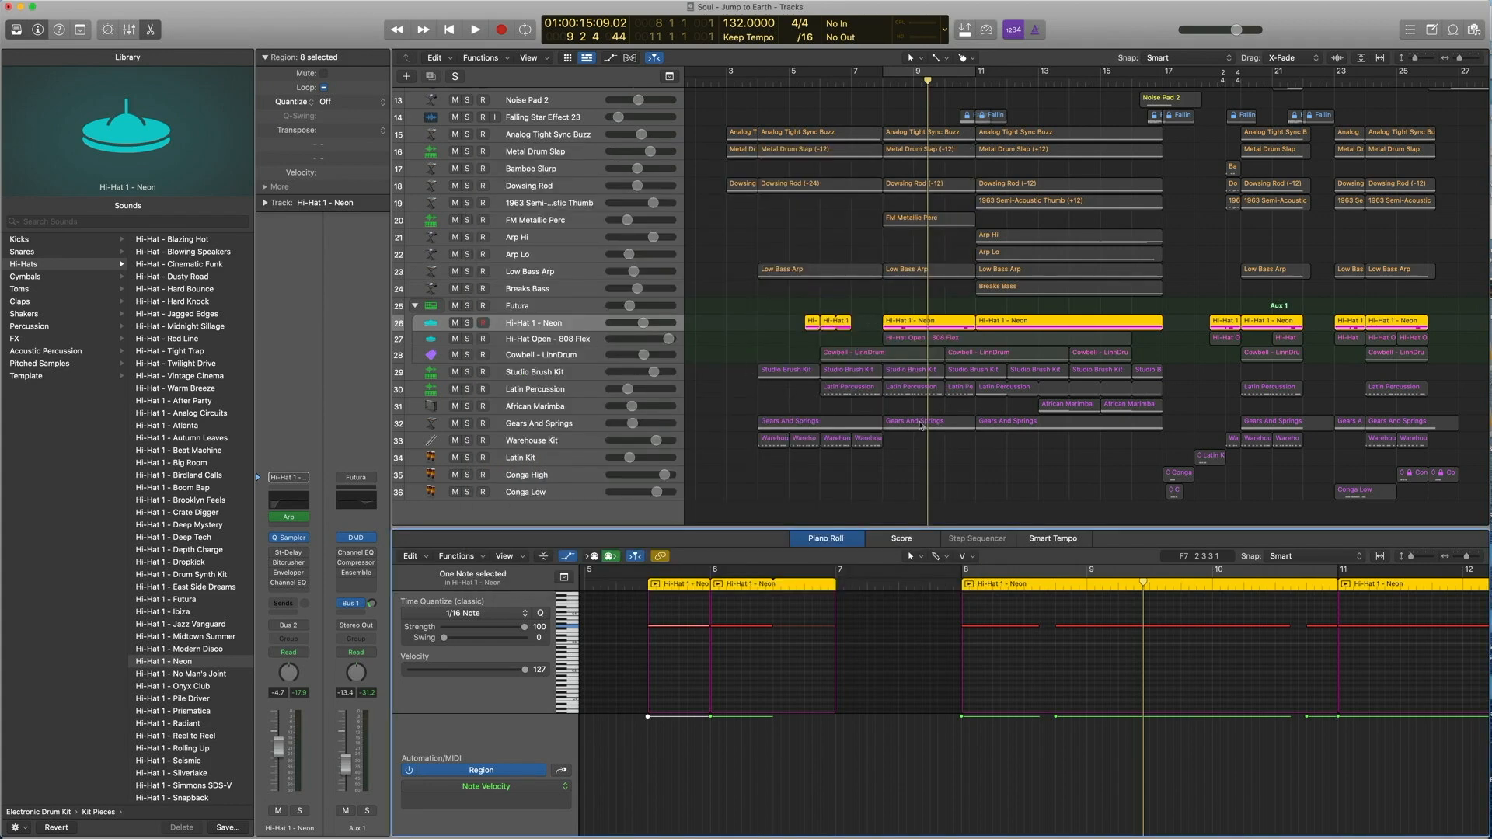
pyautogui.keyDown('shift'); pyautogui.click(904, 343); pyautogui.keyUp('shift')
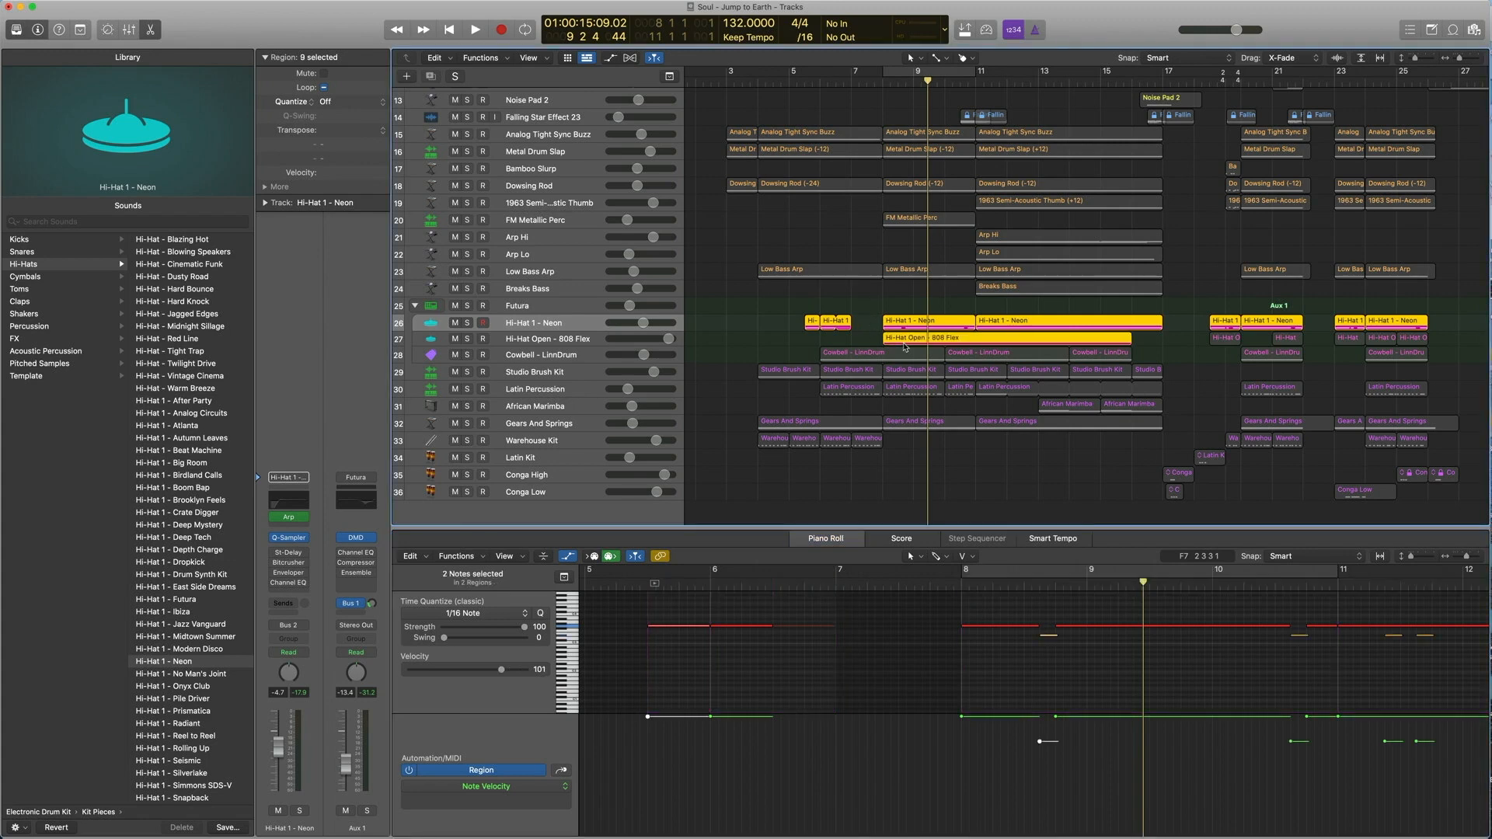
pyautogui.click(565, 342)
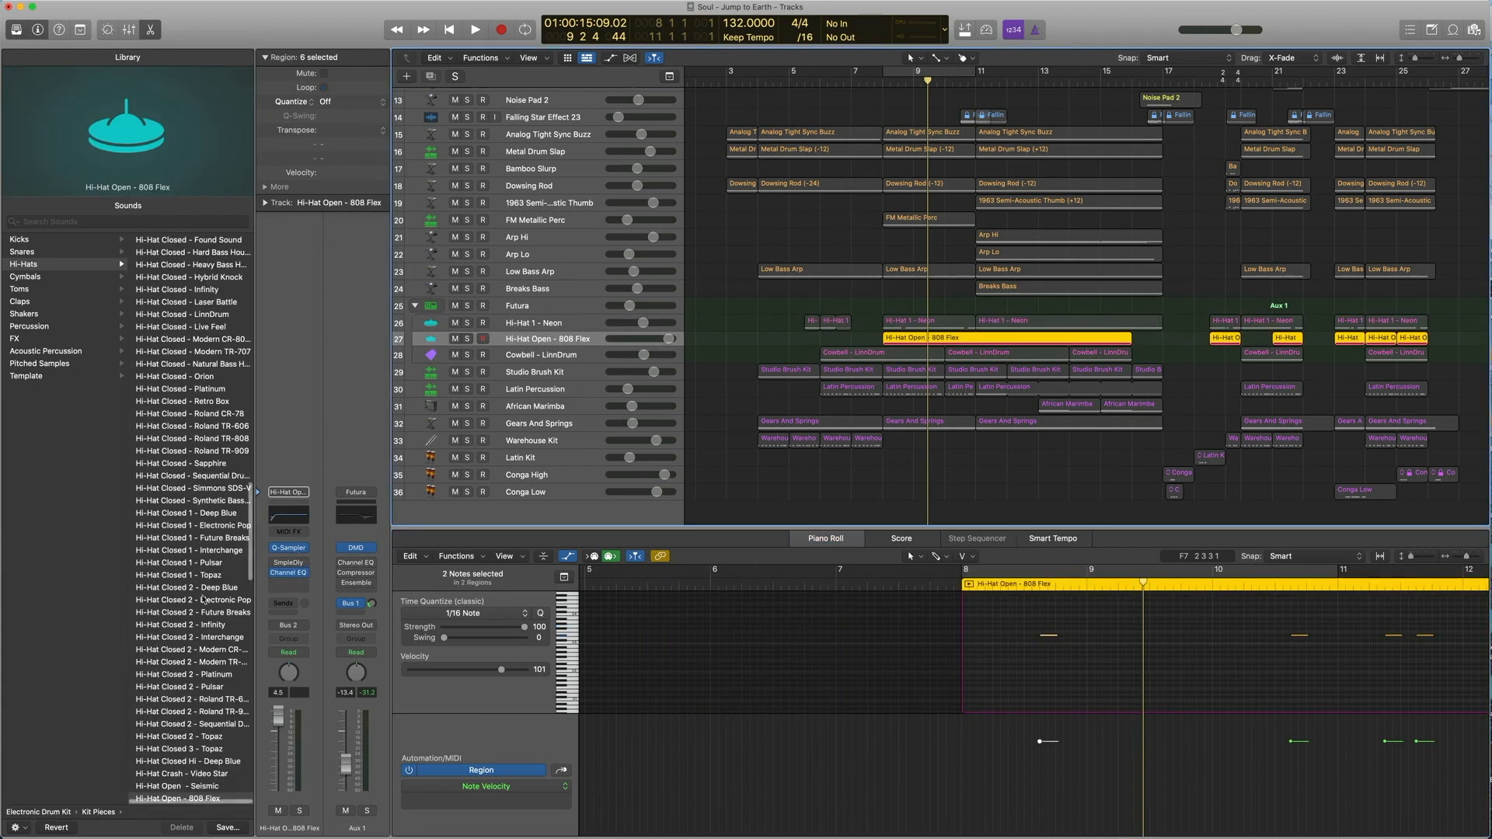
pyautogui.scroll(-10, 202, 600)
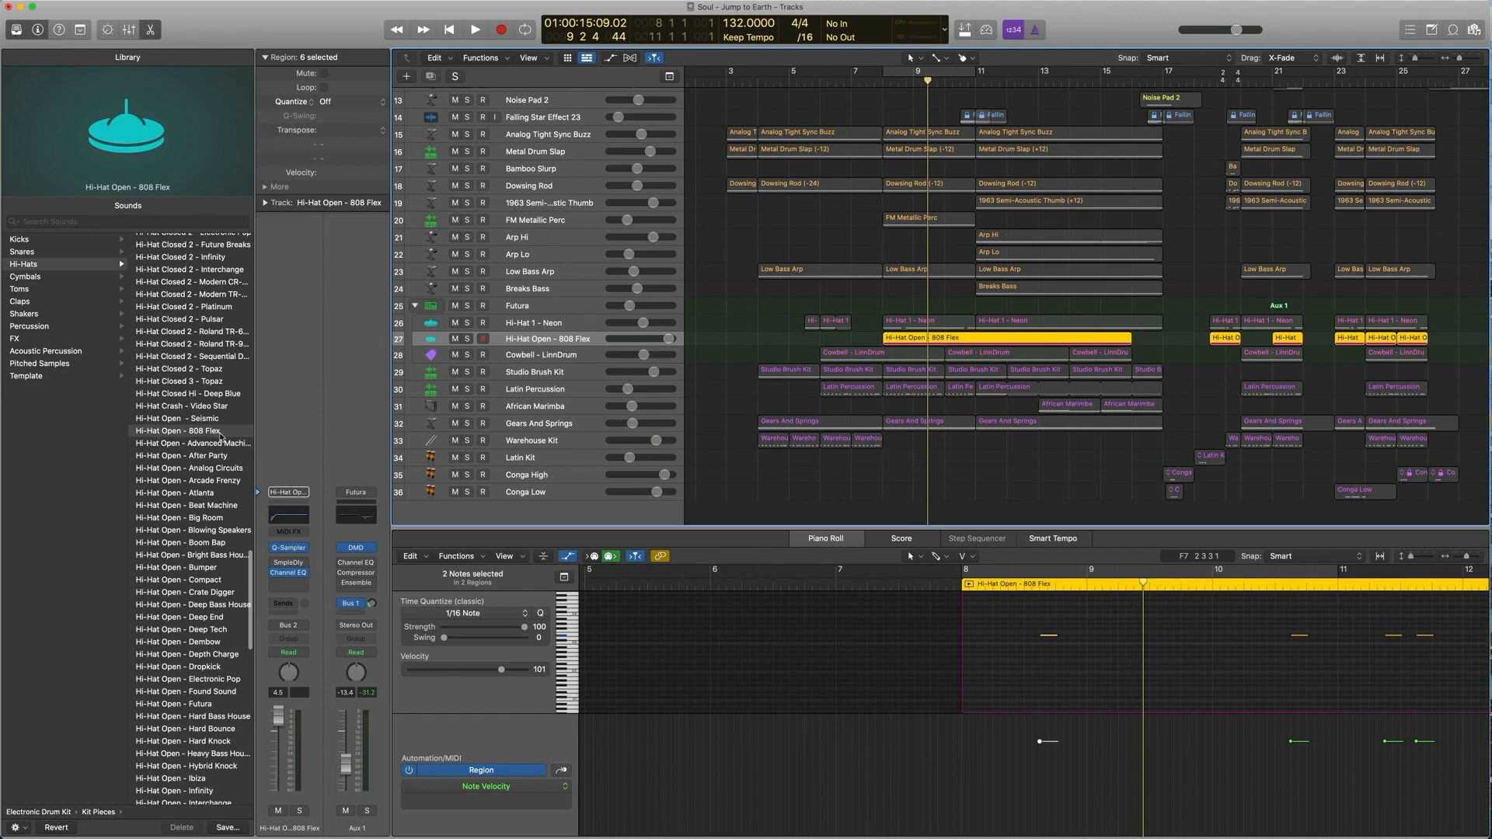
# Audition the bar 8 Hi-Hat 1 - Neon and Hi-Hat Open - 808 Flex regions together, stopping before bar 11.
pyautogui.moveTo(901, 305); pyautogui.dragTo(908, 336)
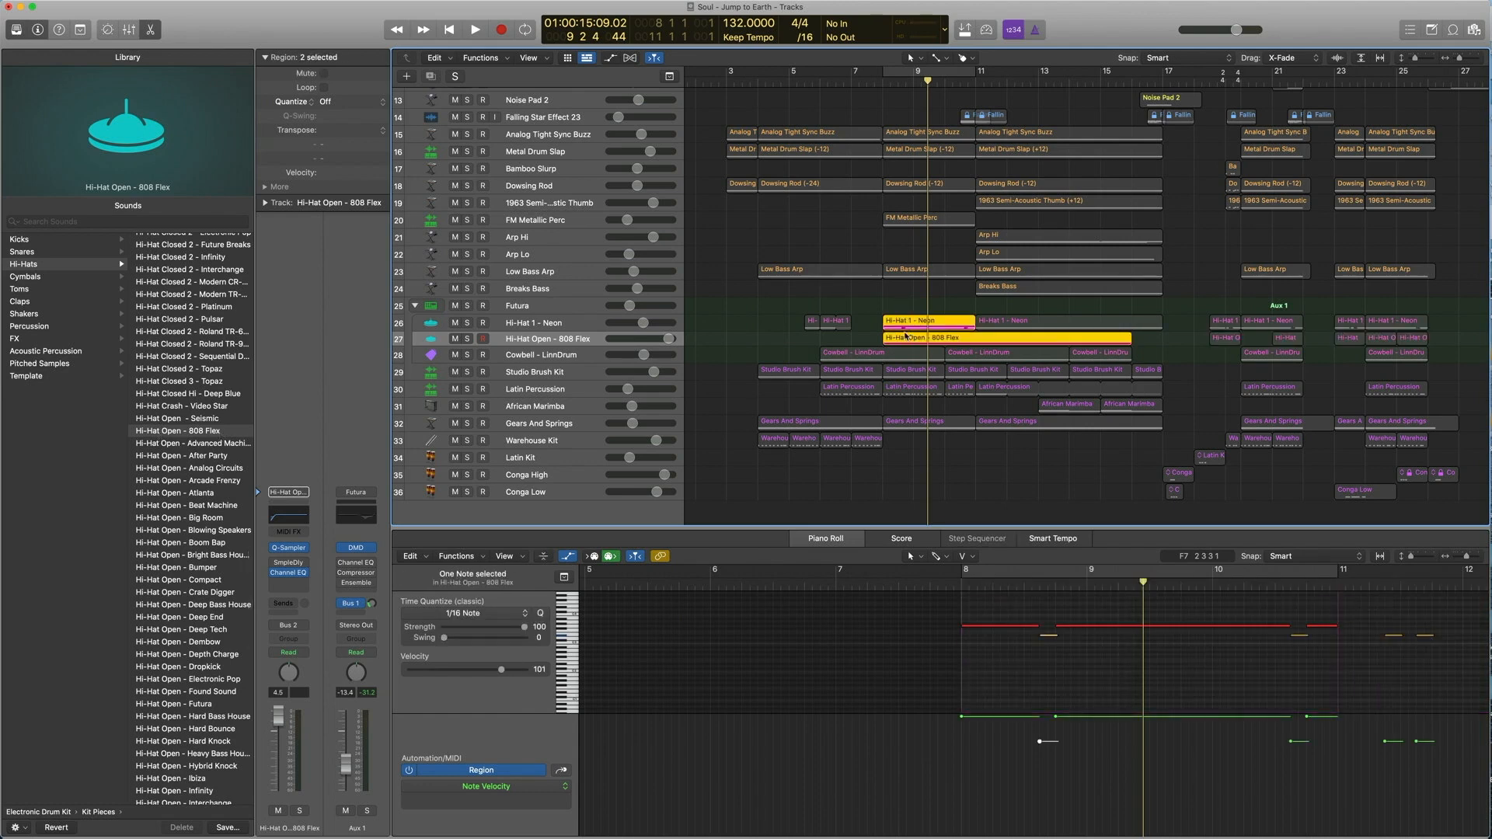
pyautogui.press('space')
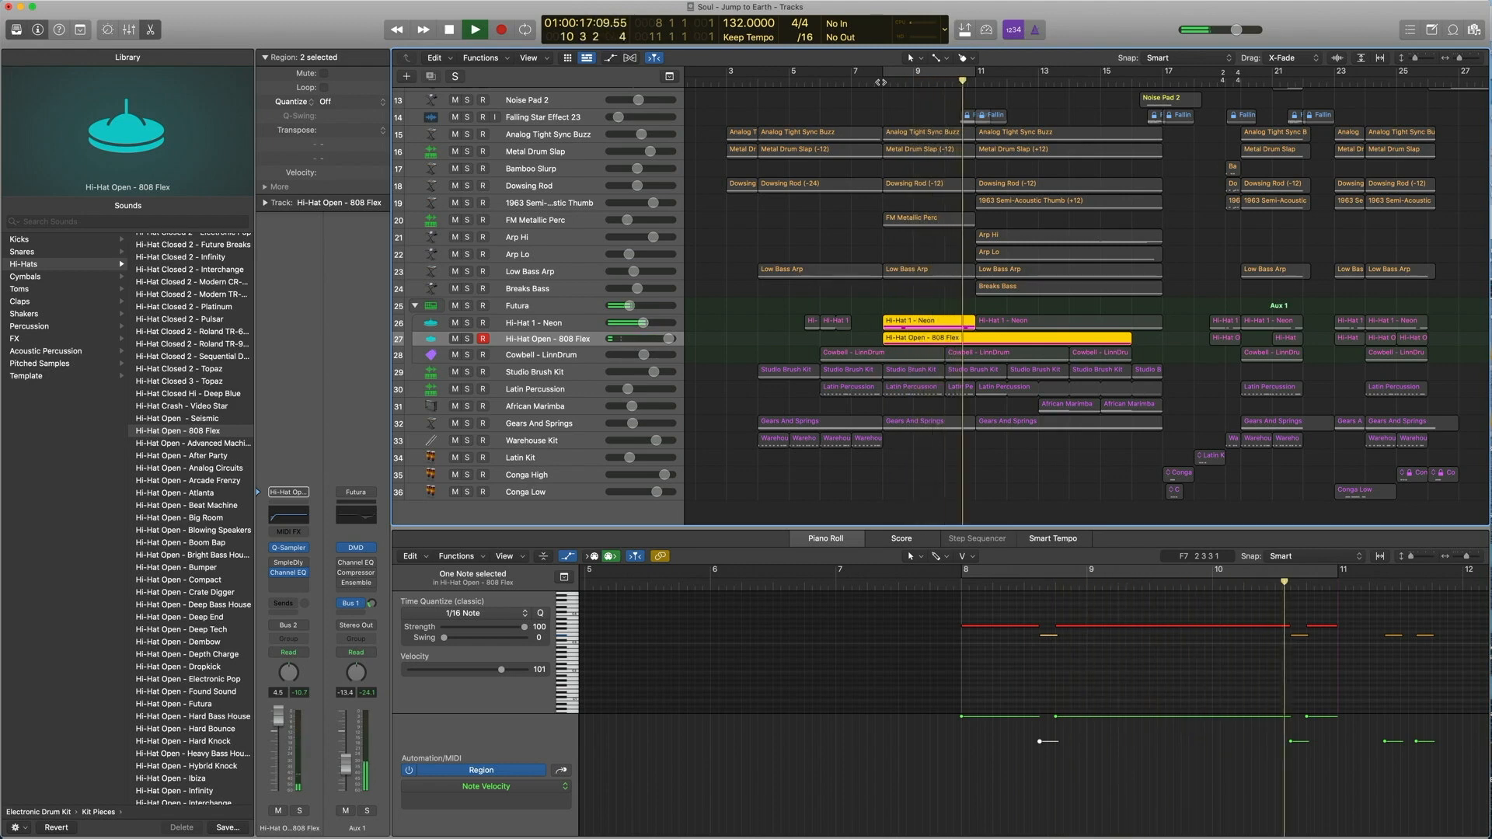
pyautogui.press('space')
# Compare the note patterns of the bar 8 Hi-Hat 1 - Neon and Hi-Hat Open - 808 Flex regions, individually and together.
pyautogui.moveTo(887, 304); pyautogui.dragTo(893, 335)
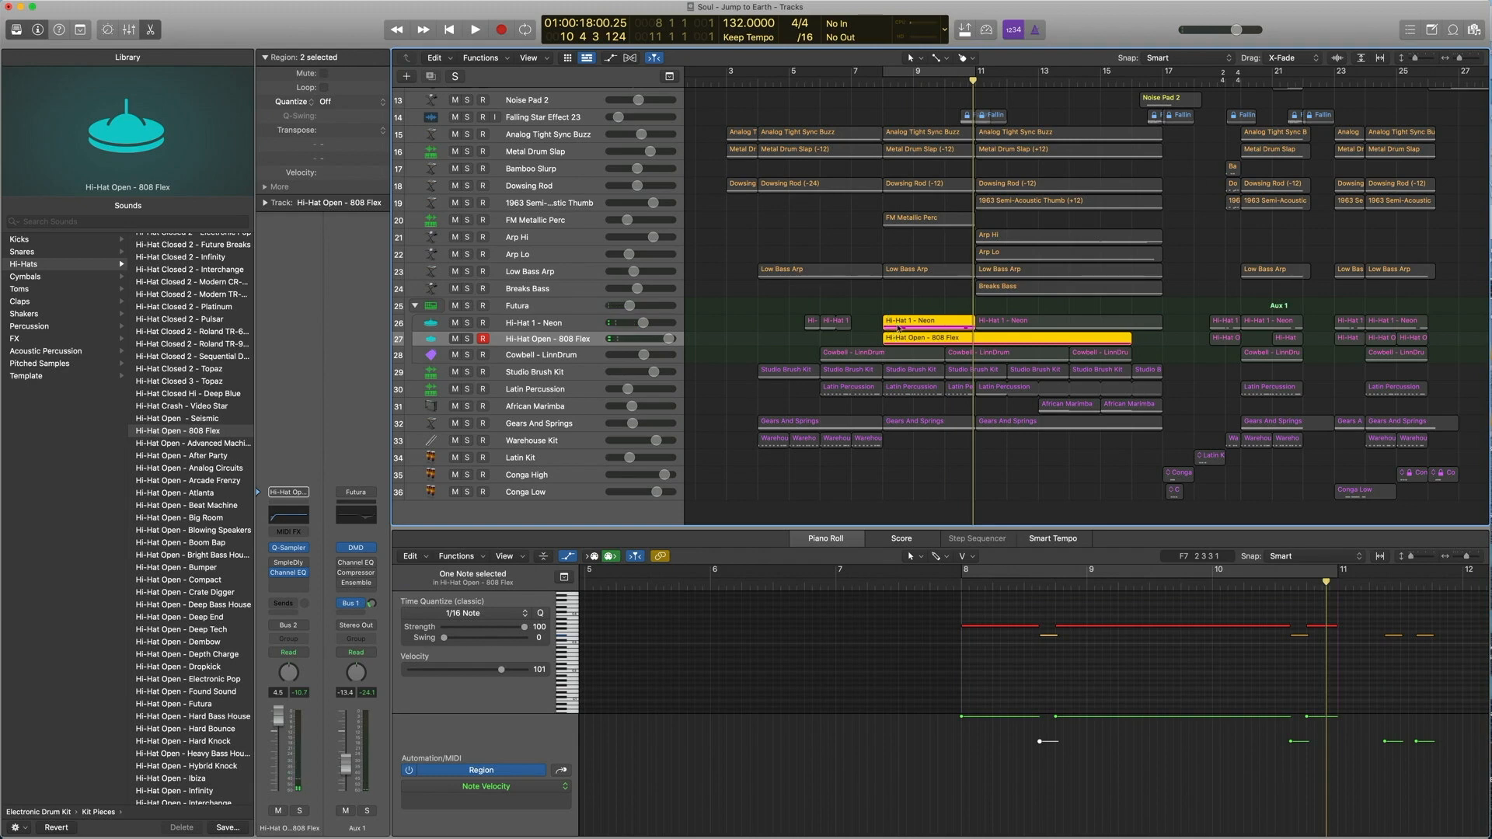
pyautogui.click(897, 321)
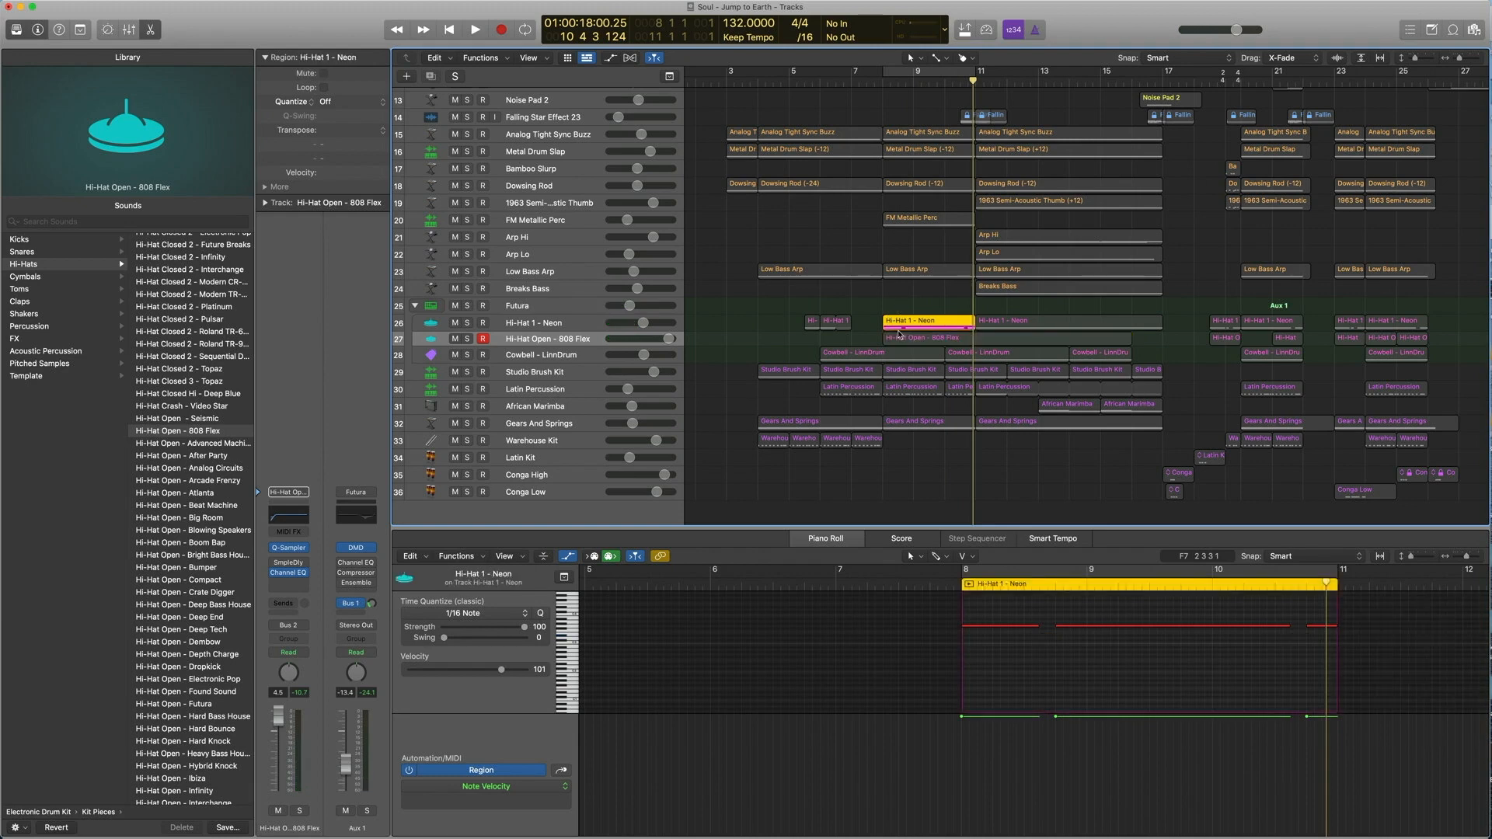
pyautogui.click(901, 341)
pyautogui.moveTo(863, 318); pyautogui.dragTo(884, 338)
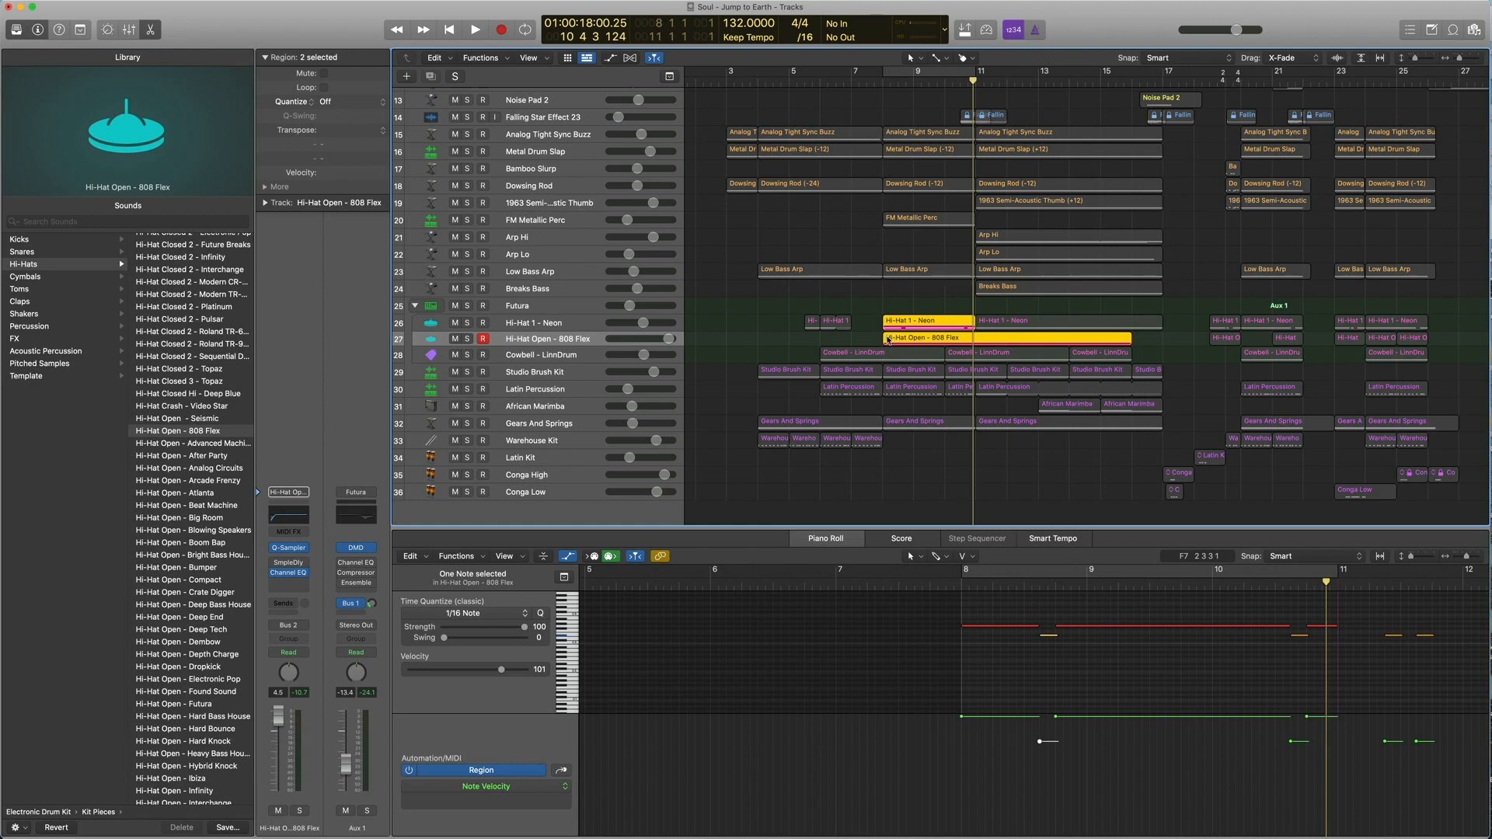
# Select the Cowbell - LinnDrum track to show its regions, Library preset and channel strip.
pyautogui.hscroll(1, 874, 314)
pyautogui.click(546, 358)
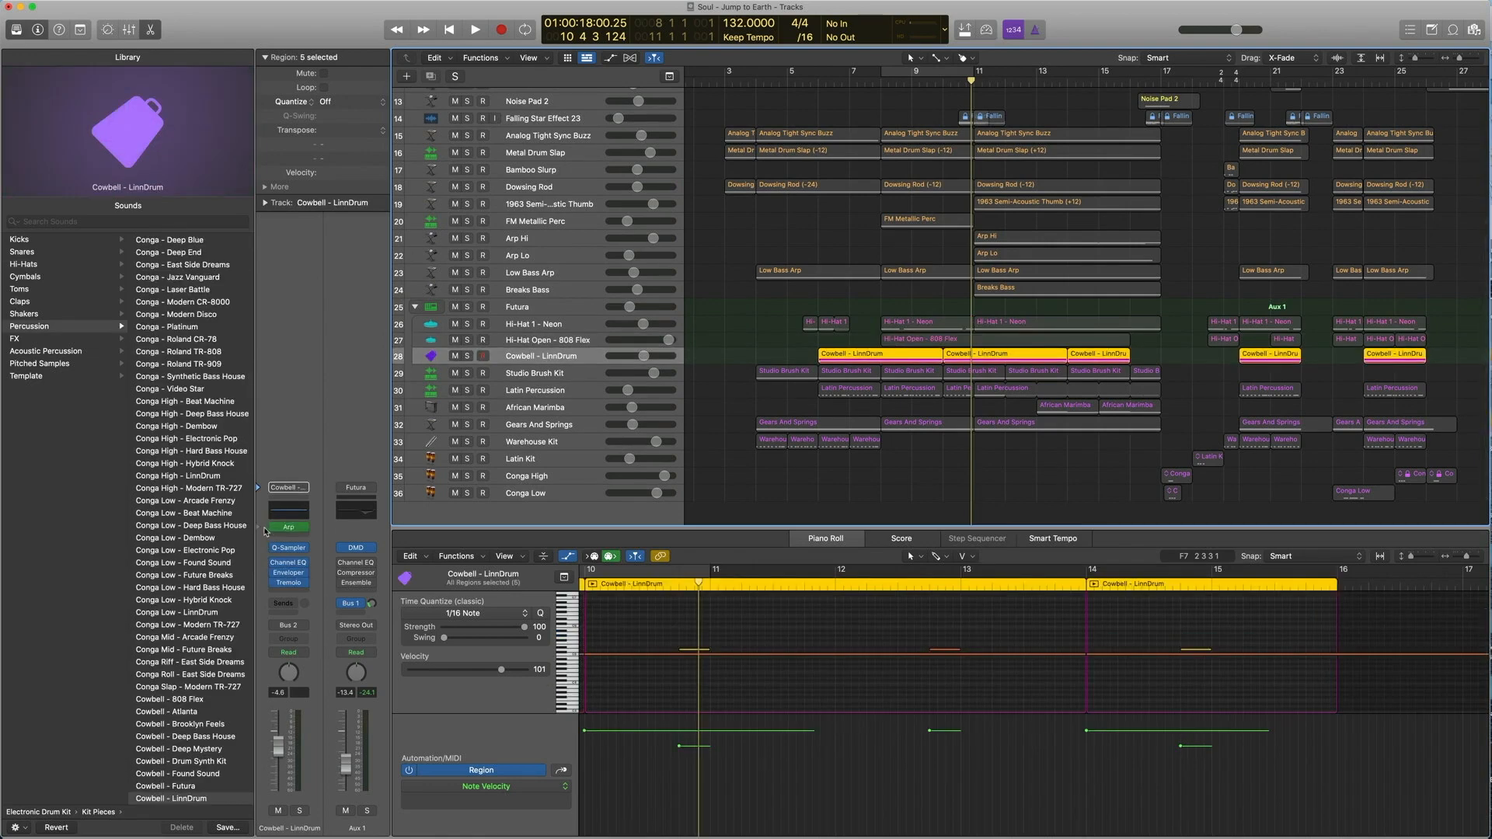
# Inspect the Cowbell - LinnDrum track's Arpeggiator settings, checking its Grid and Live pattern modes.
pyautogui.scroll(-10, 194, 505)
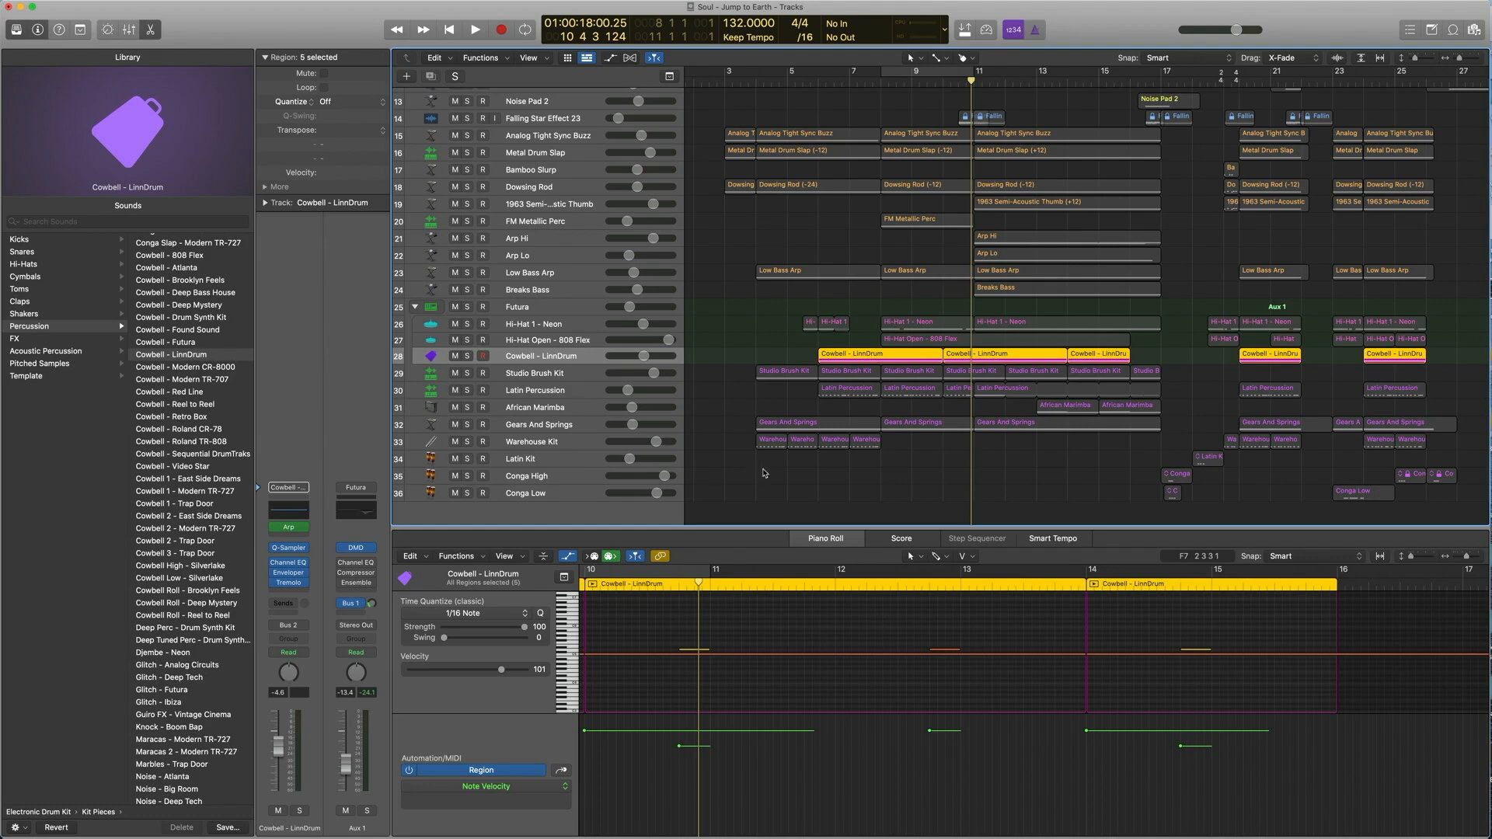
pyautogui.click(289, 527)
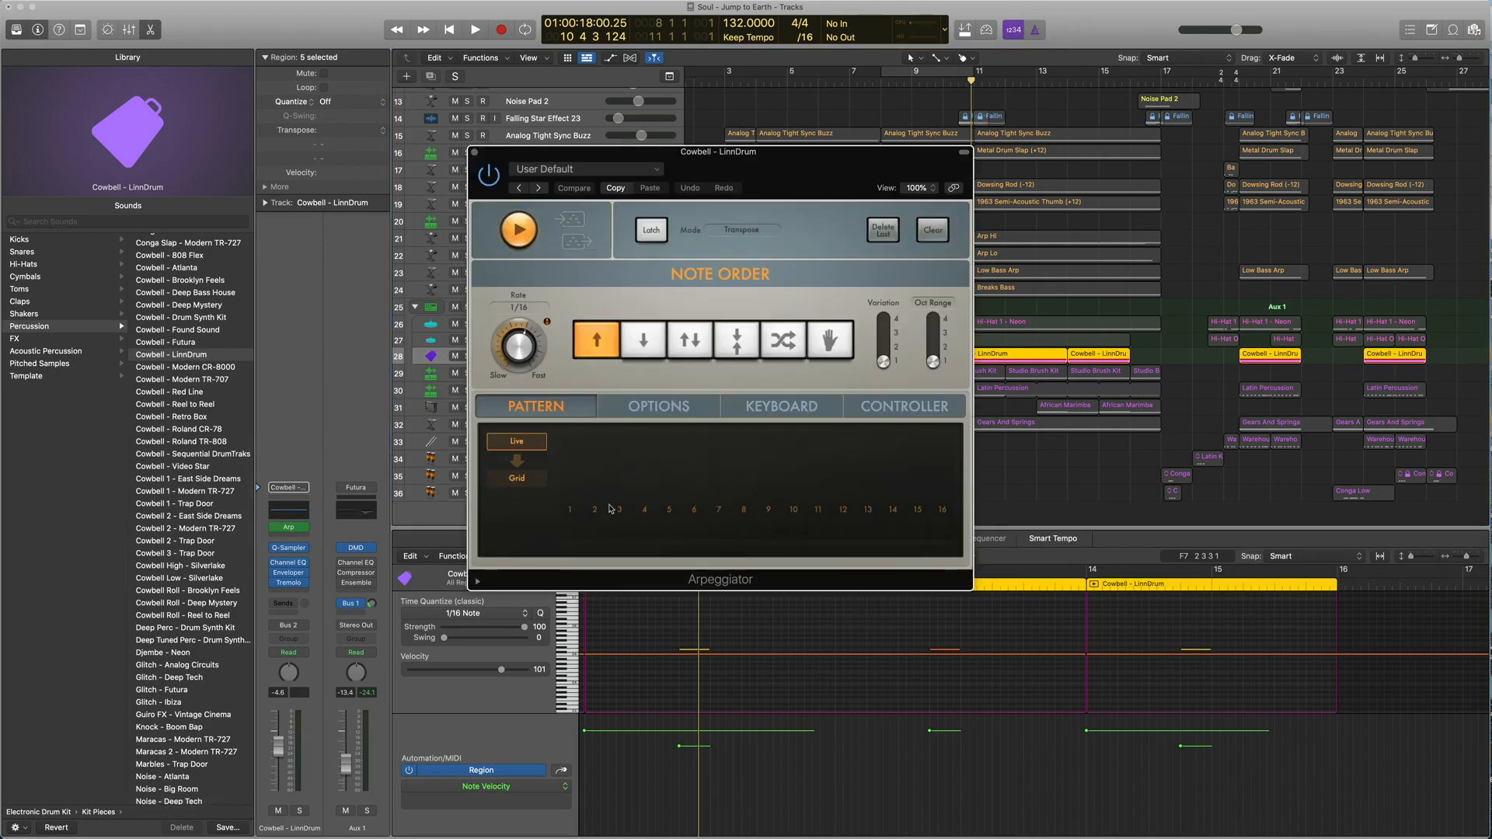
pyautogui.click(518, 481)
pyautogui.click(515, 442)
pyautogui.click(475, 152)
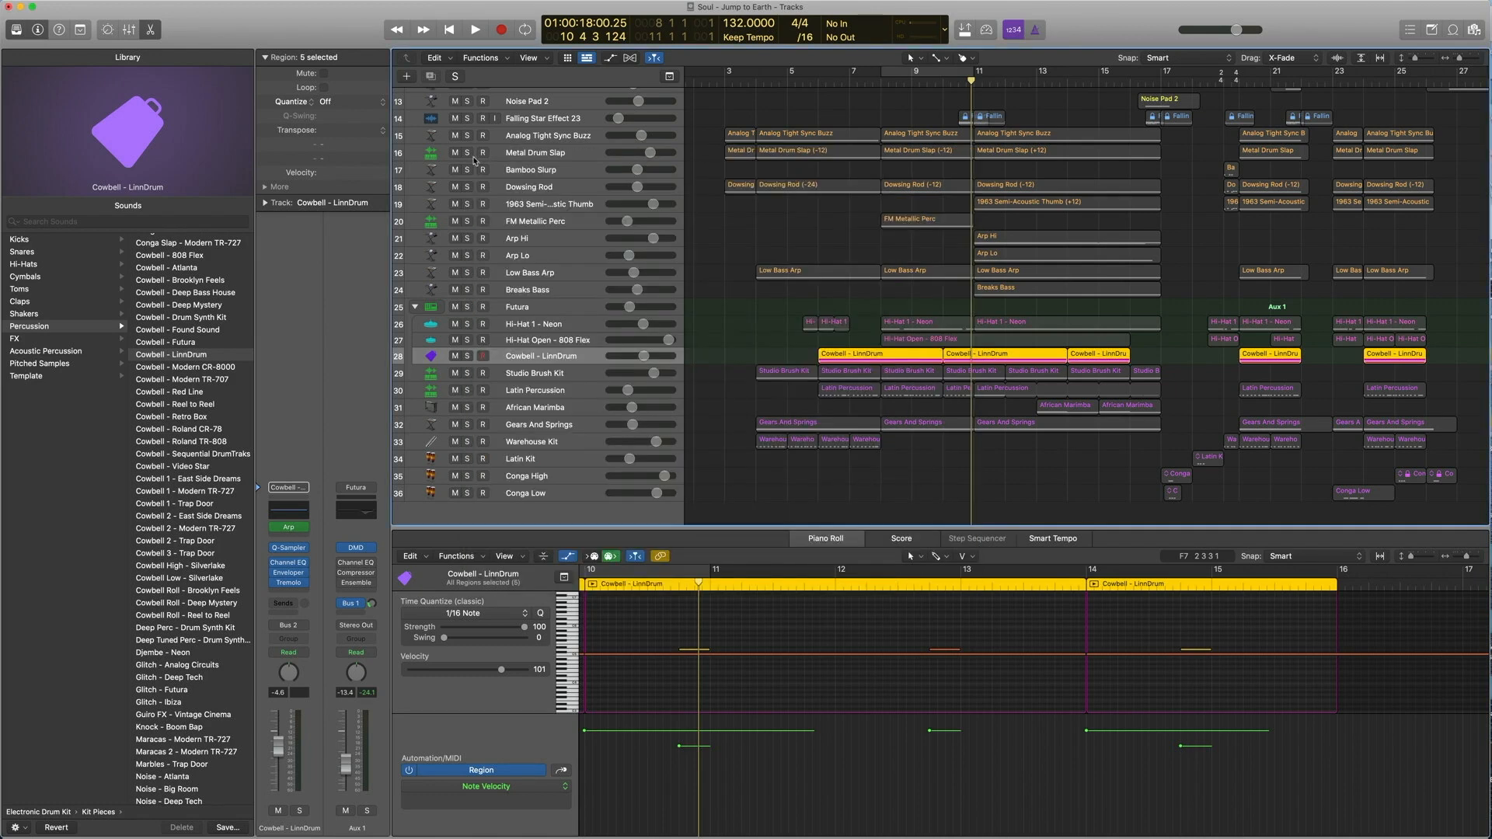
# Play the selected Cowbell - LinnDrum regions in solo from around bar 6.
pyautogui.click(814, 81)
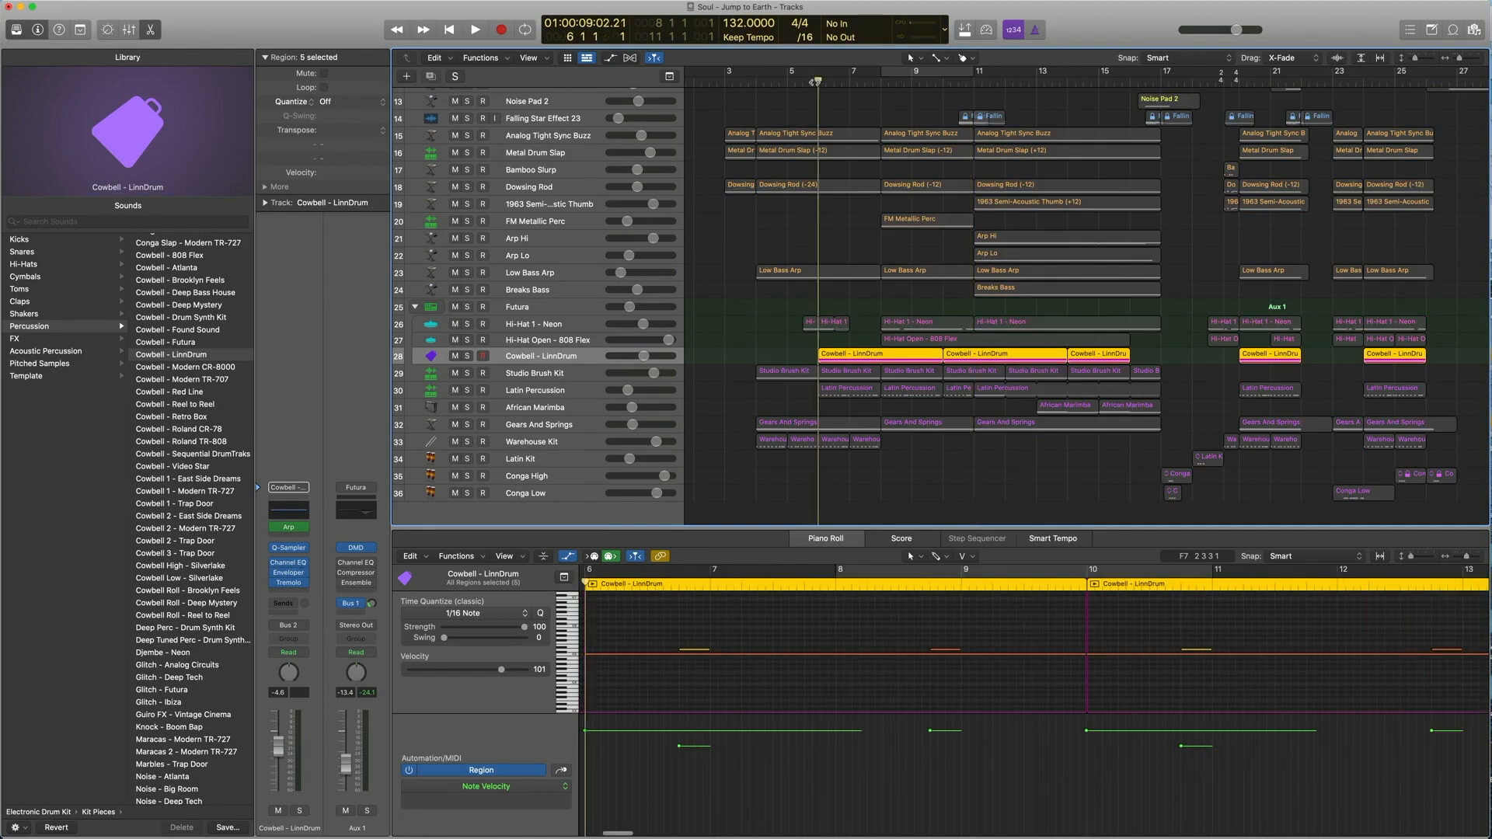
pyautogui.press('space')
pyautogui.press('space')
pyautogui.press(',')
pyautogui.press('space')
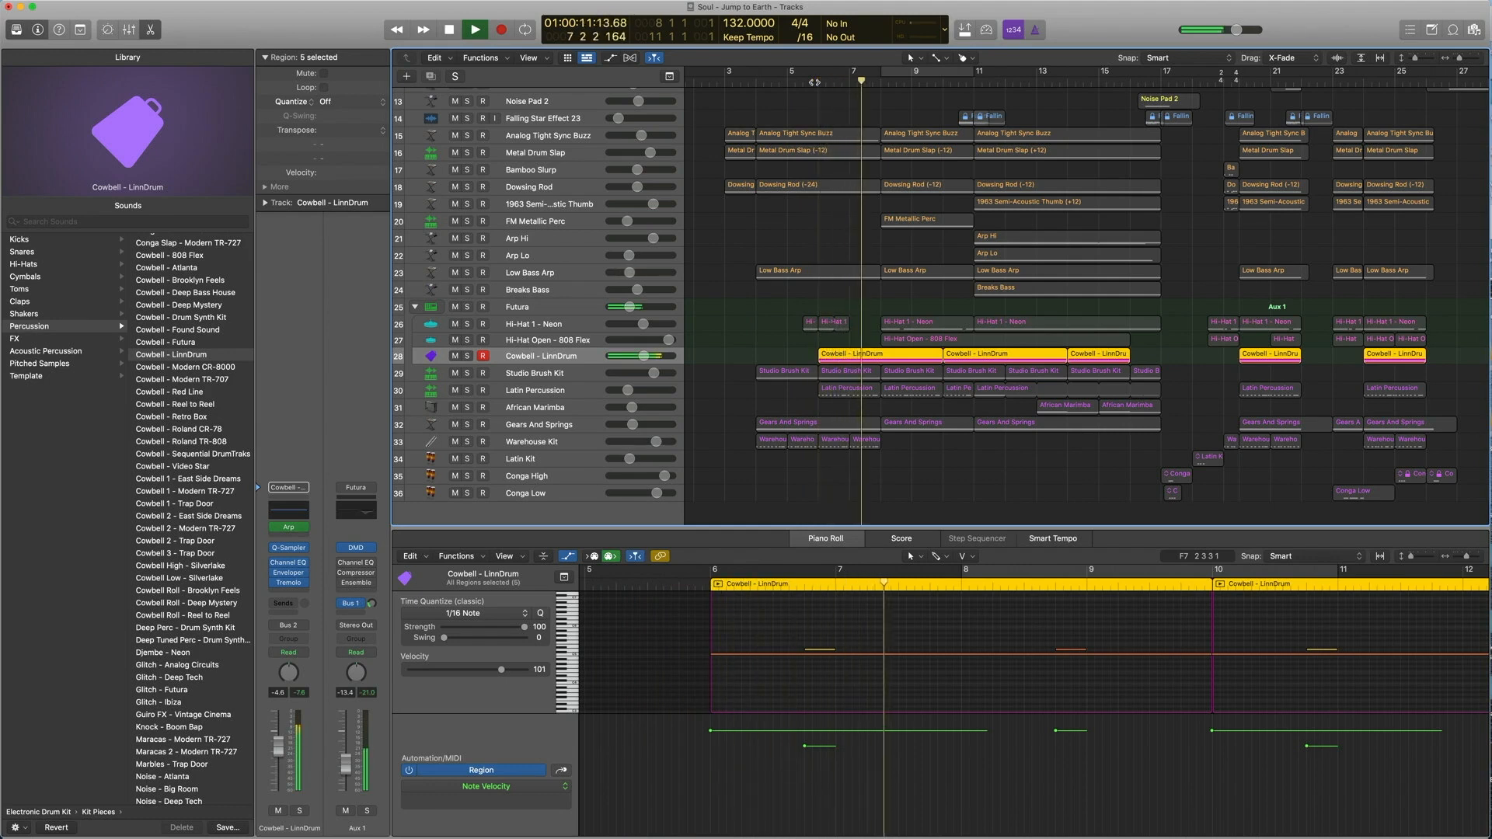
pyautogui.press('space')
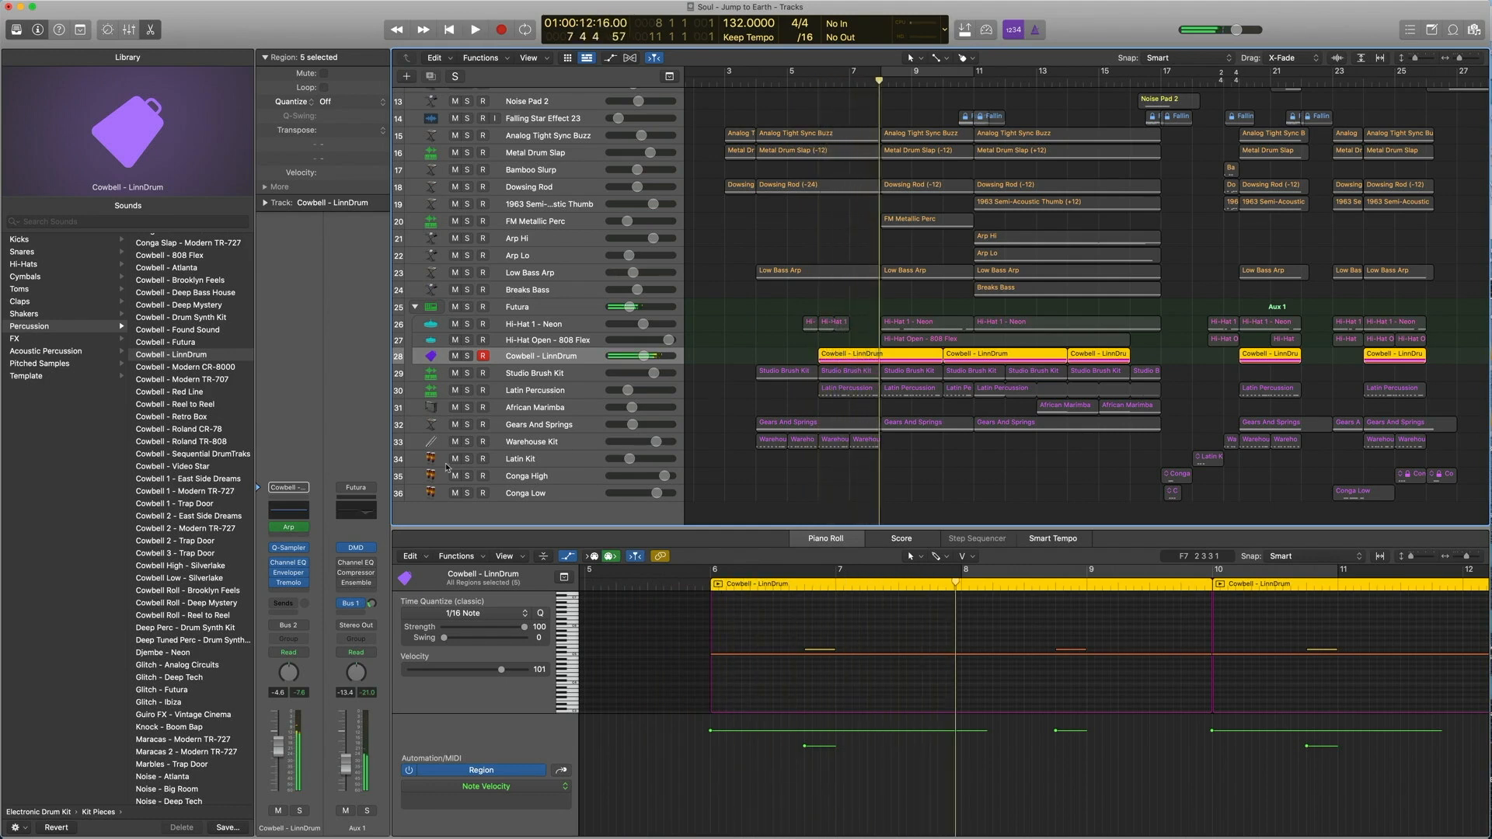
# Inspect the cowbell's Tremolo and Enveloper settings and play its part from just before bar 6 to compare the Enveloper bypassed and active.
pyautogui.click(288, 583)
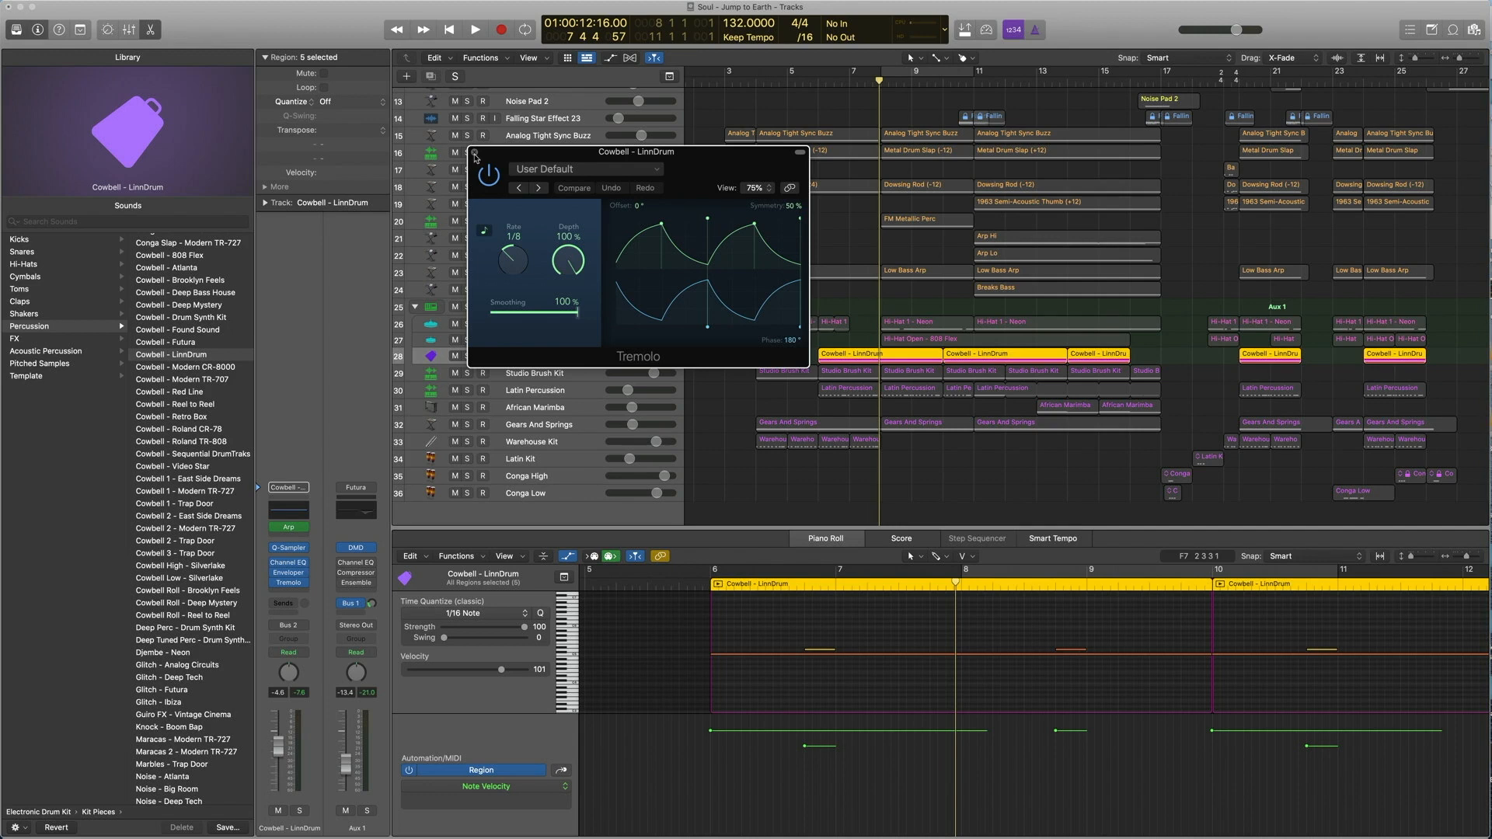
pyautogui.click(475, 153)
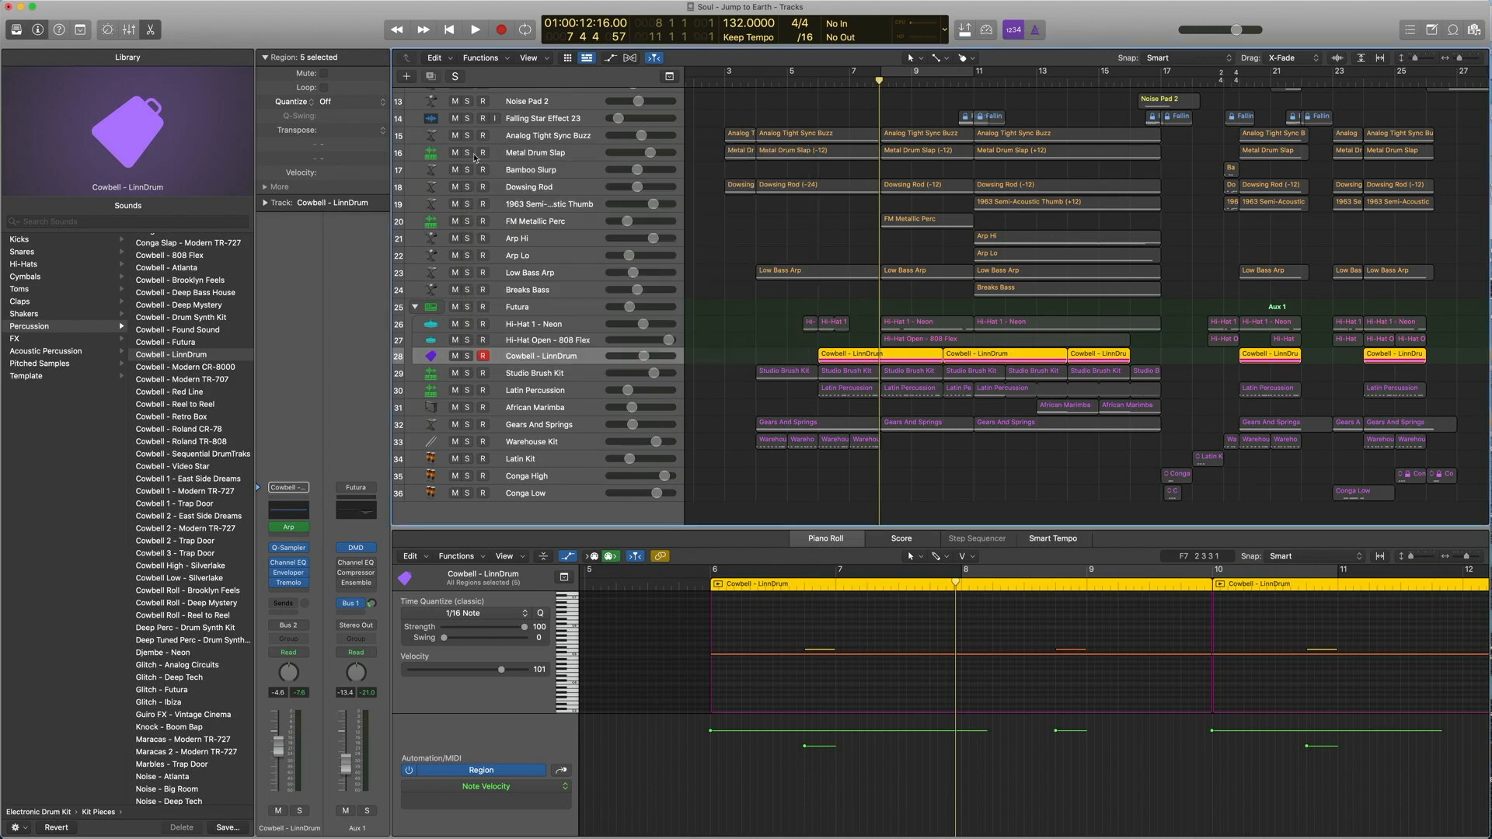
pyautogui.click(289, 575)
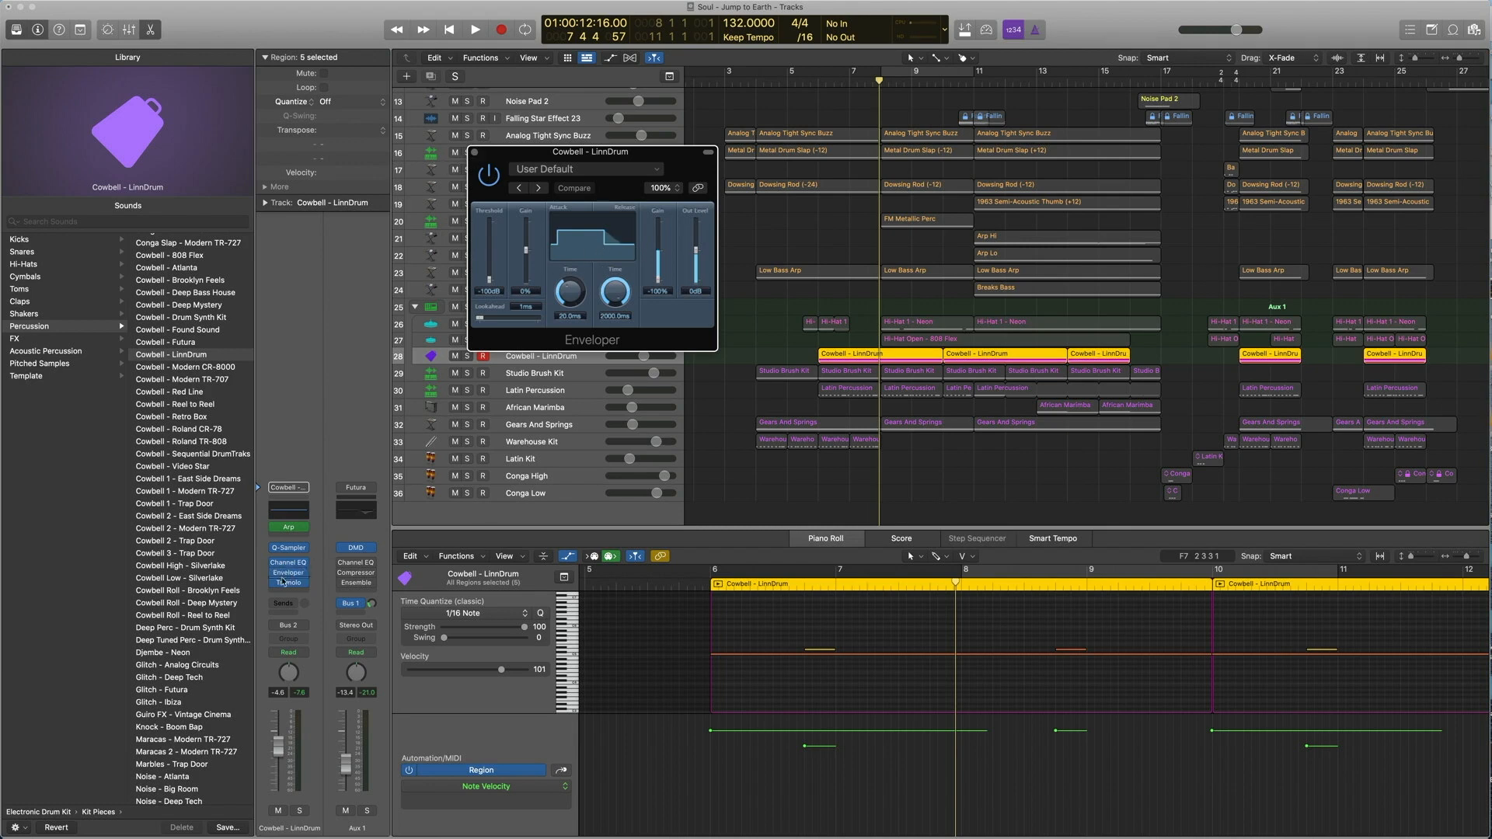
pyautogui.click(812, 82)
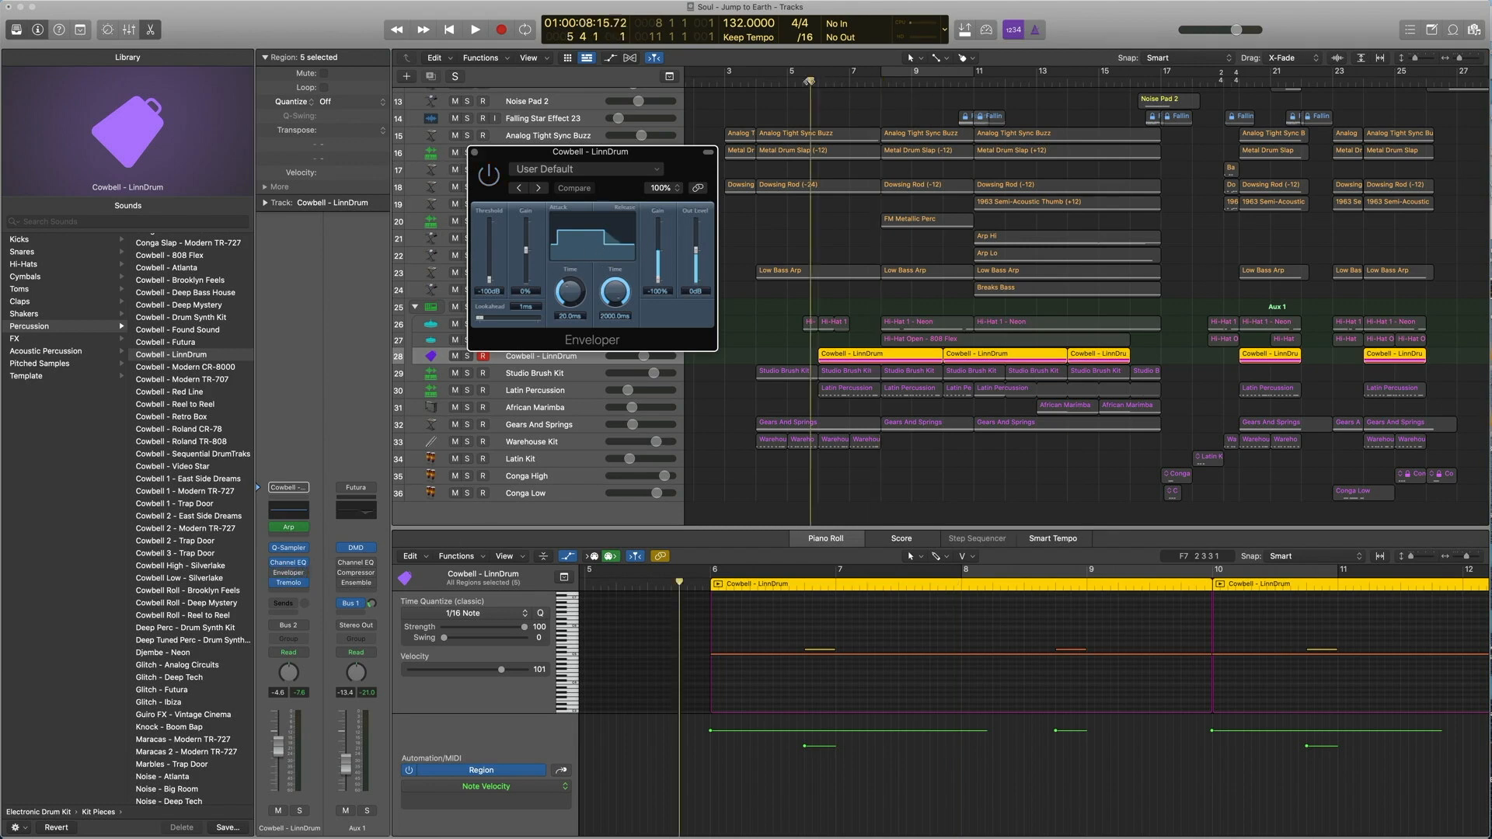
pyautogui.press('space')
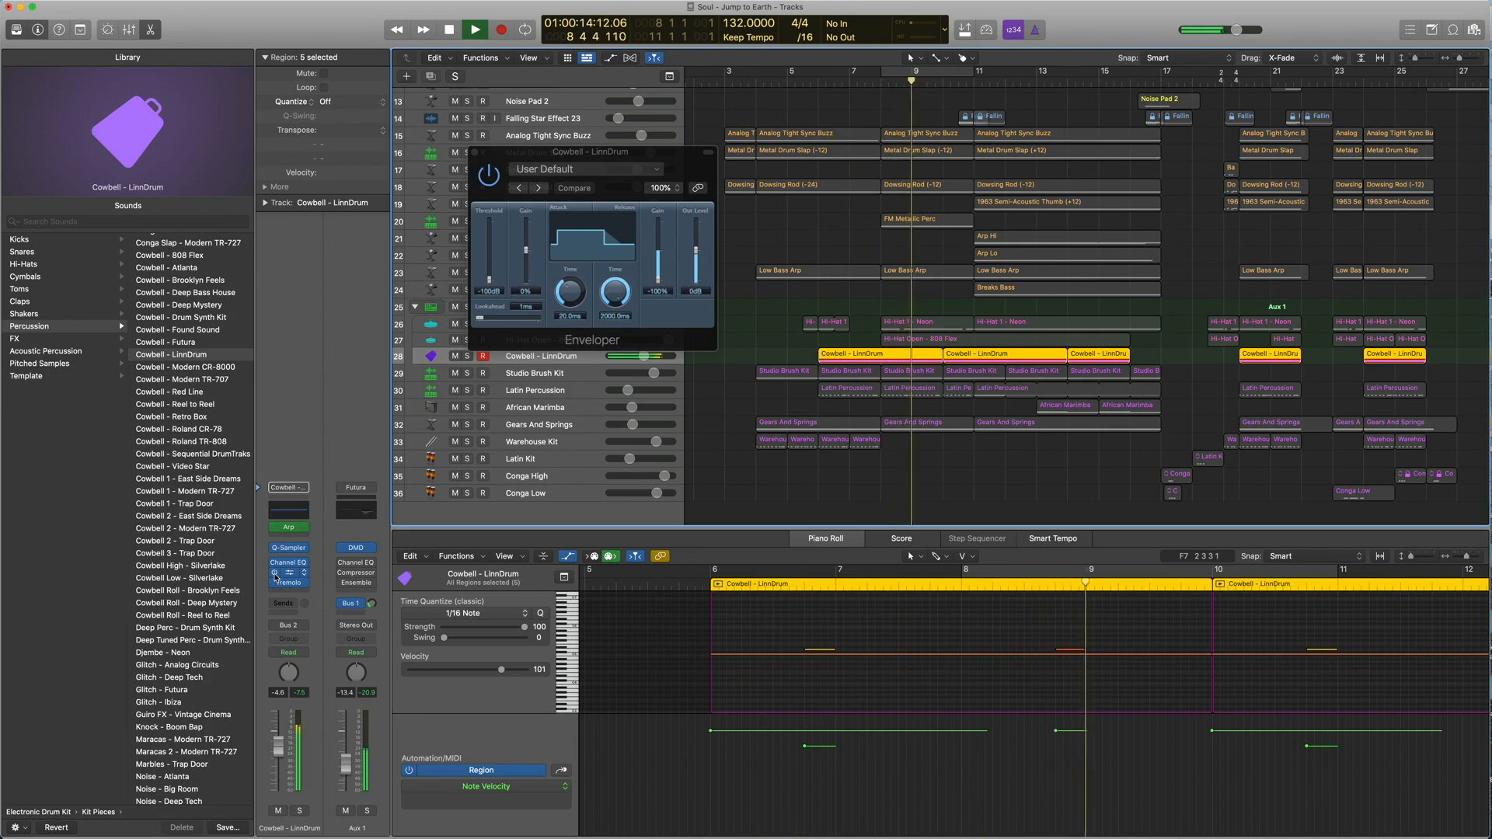
pyautogui.press('space')
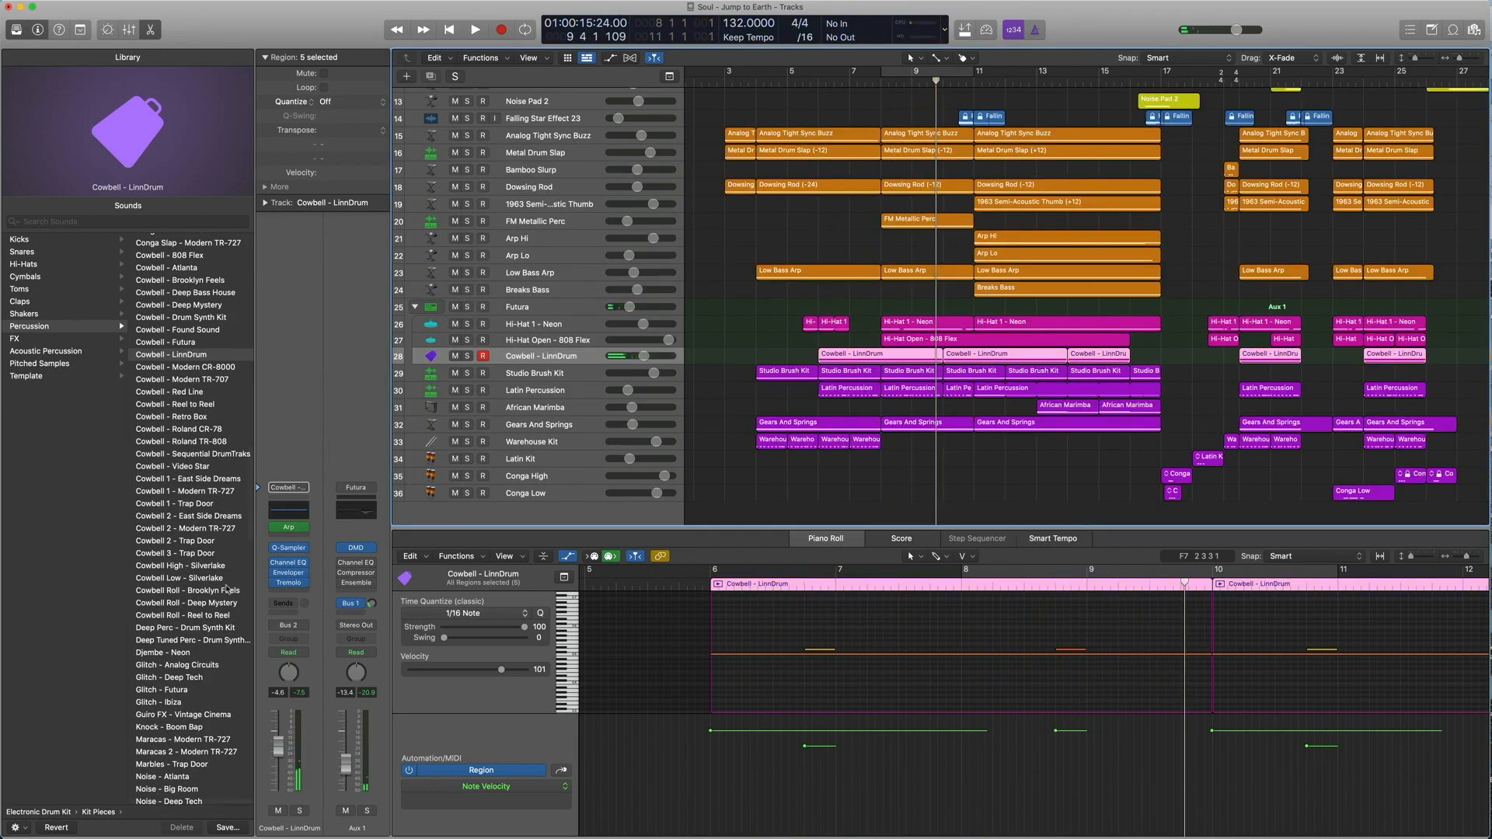
pyautogui.click(289, 572)
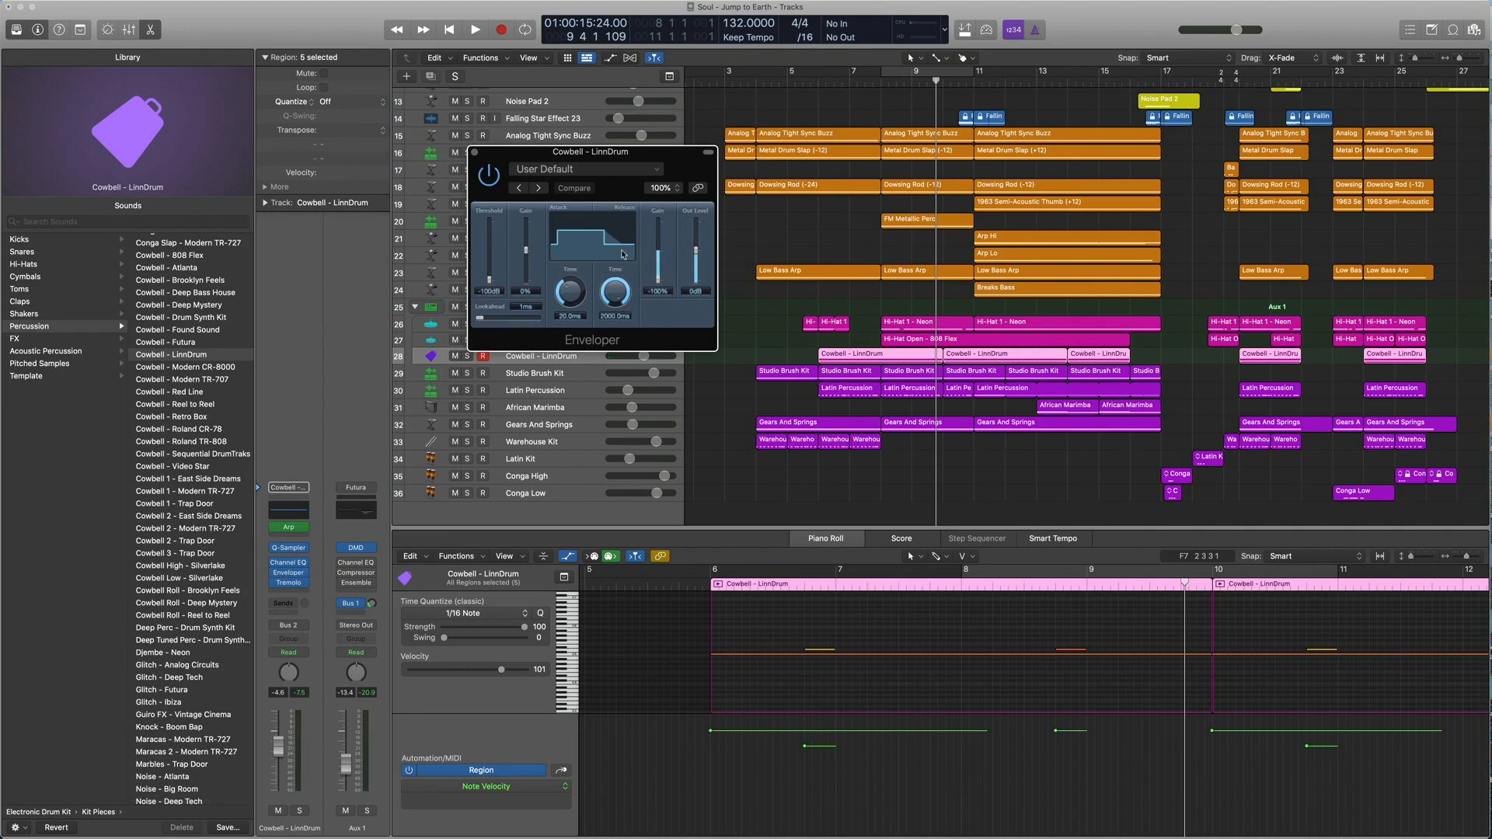
pyautogui.click(475, 153)
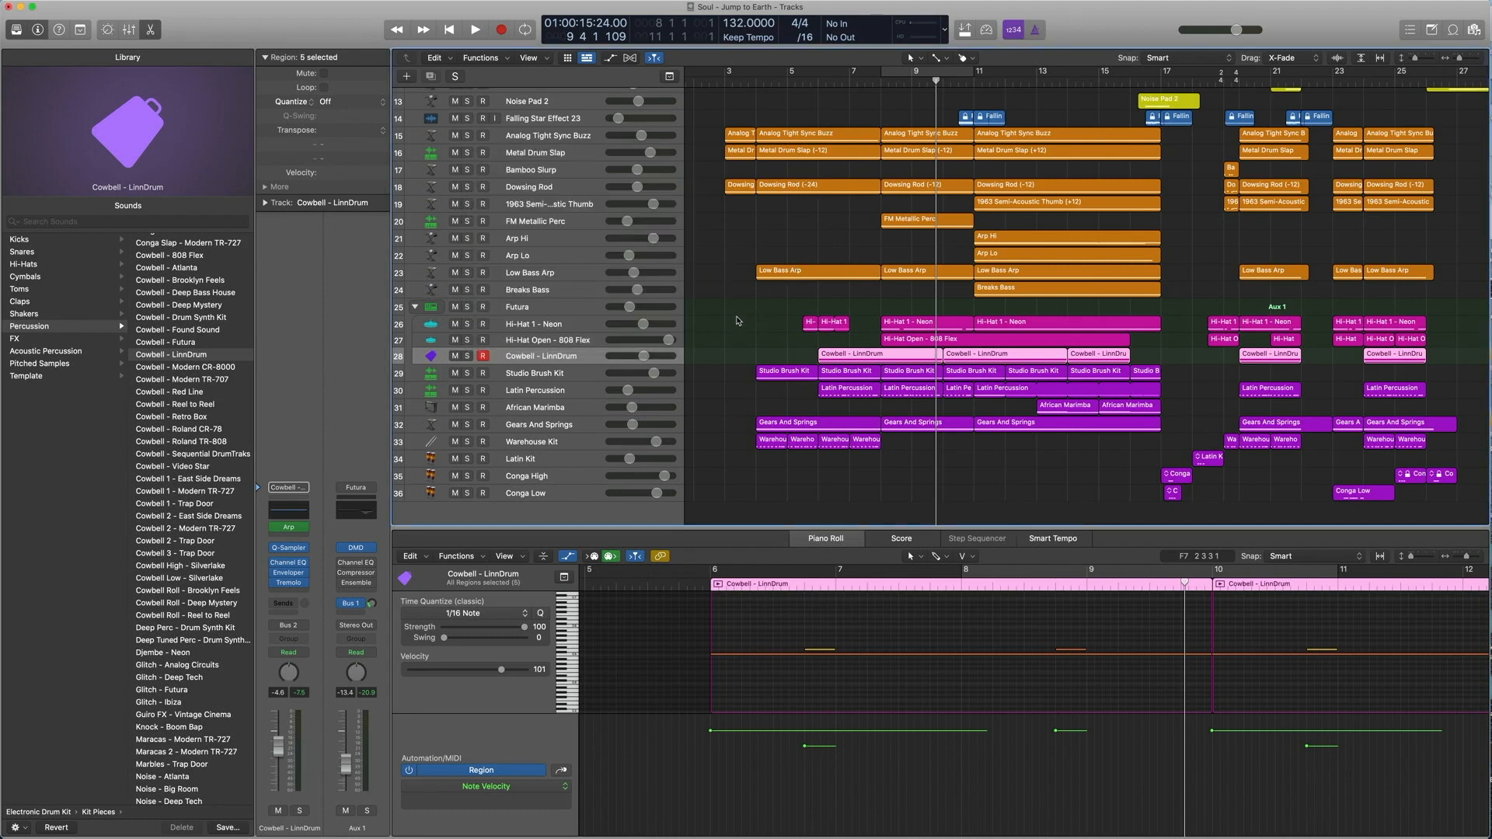
# Solo the early Hi-Hat 1, Hi-Hat Open and cowbell regions together and play them from around bars 5 to 7.
pyautogui.moveTo(731, 349); pyautogui.dragTo(878, 396)
pyautogui.moveTo(751, 324); pyautogui.dragTo(915, 333)
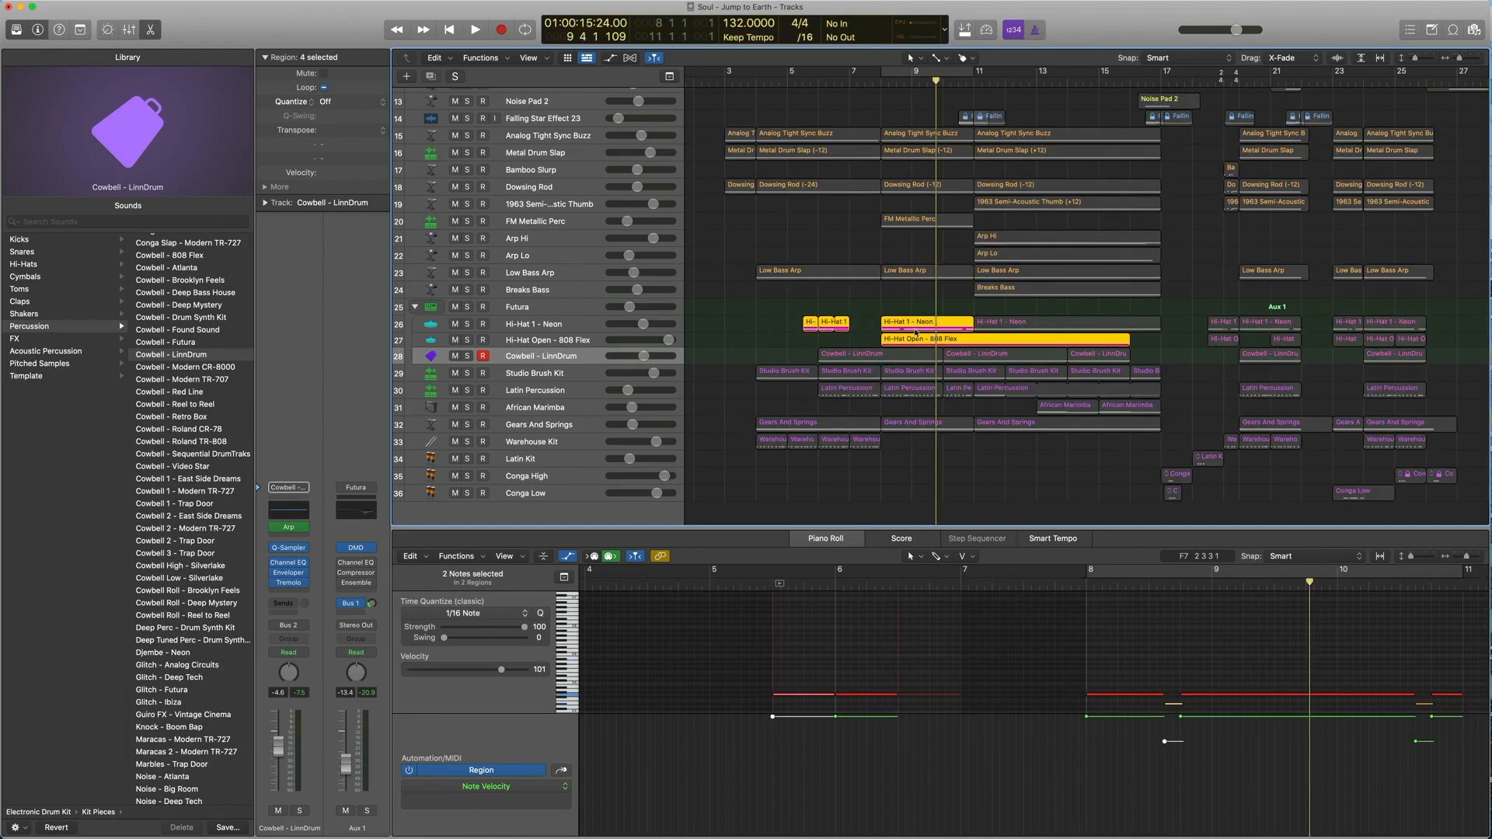
pyautogui.moveTo(767, 320); pyautogui.dragTo(891, 366)
pyautogui.hotkey('ctrl', 's')
pyautogui.hotkey('ctrl', 's')
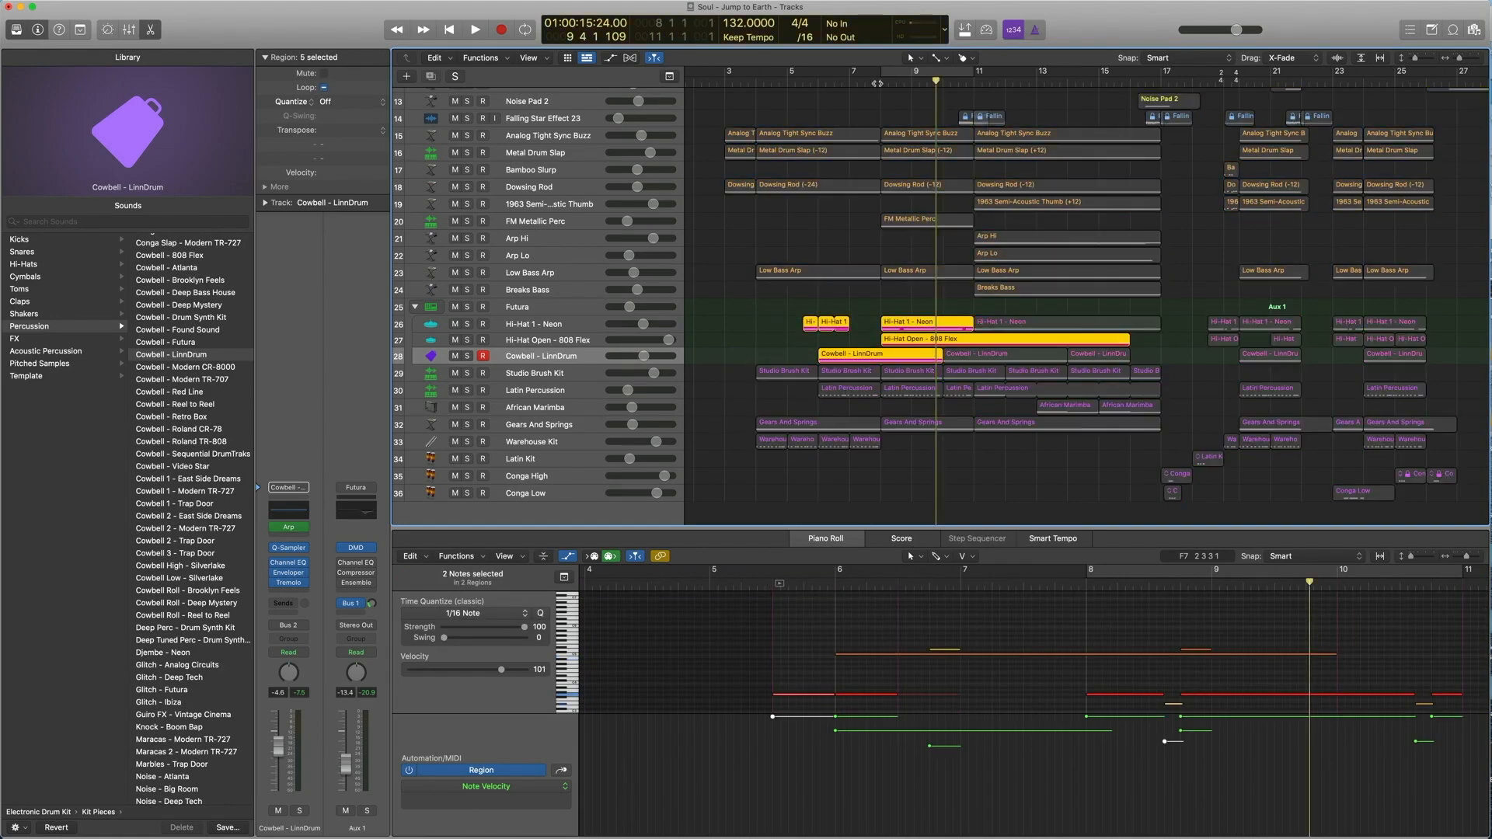
pyautogui.doubleClick(877, 83)
pyautogui.click(865, 83)
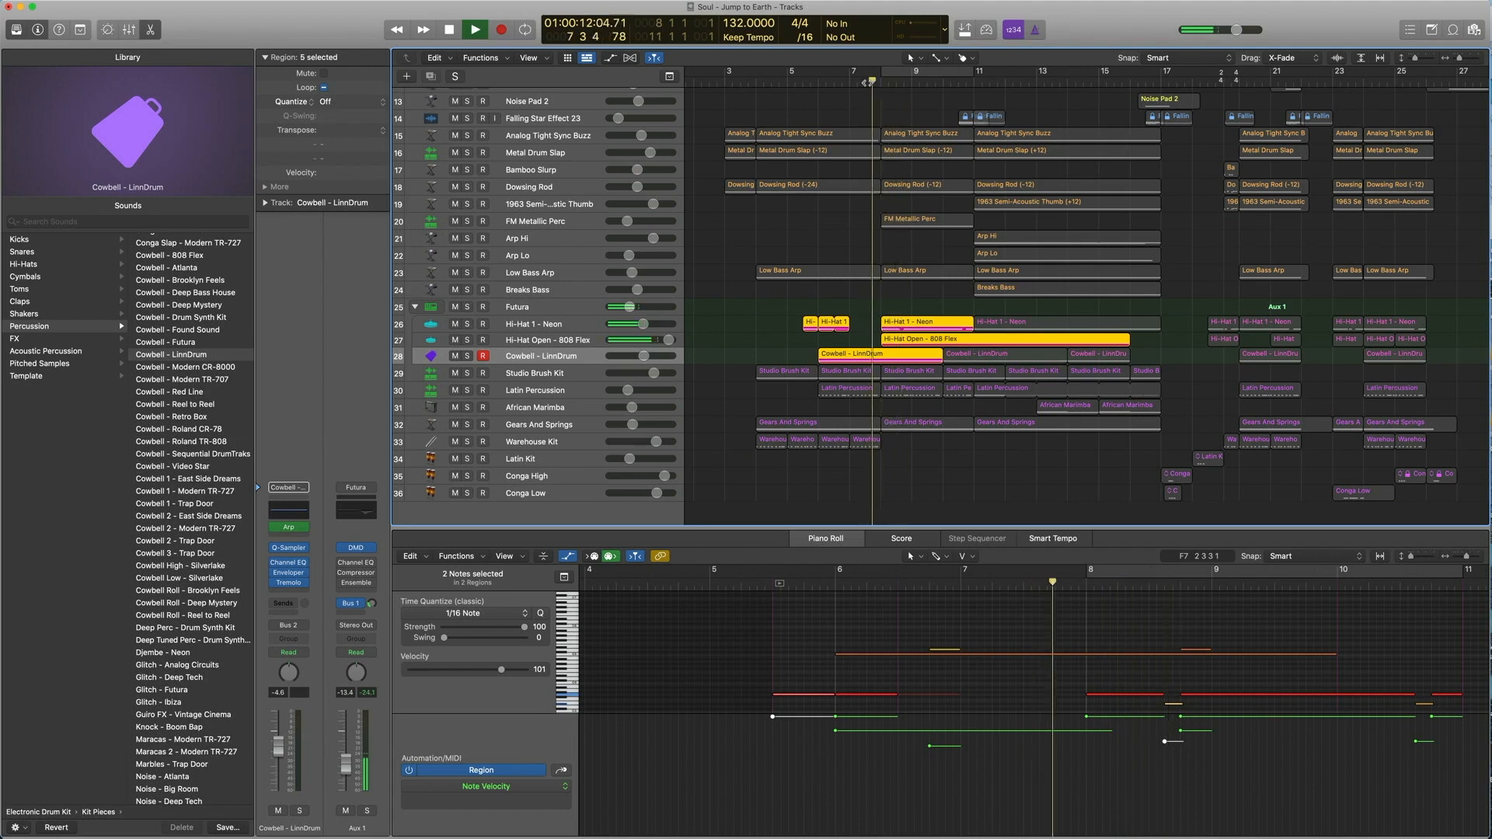
pyautogui.press('space')
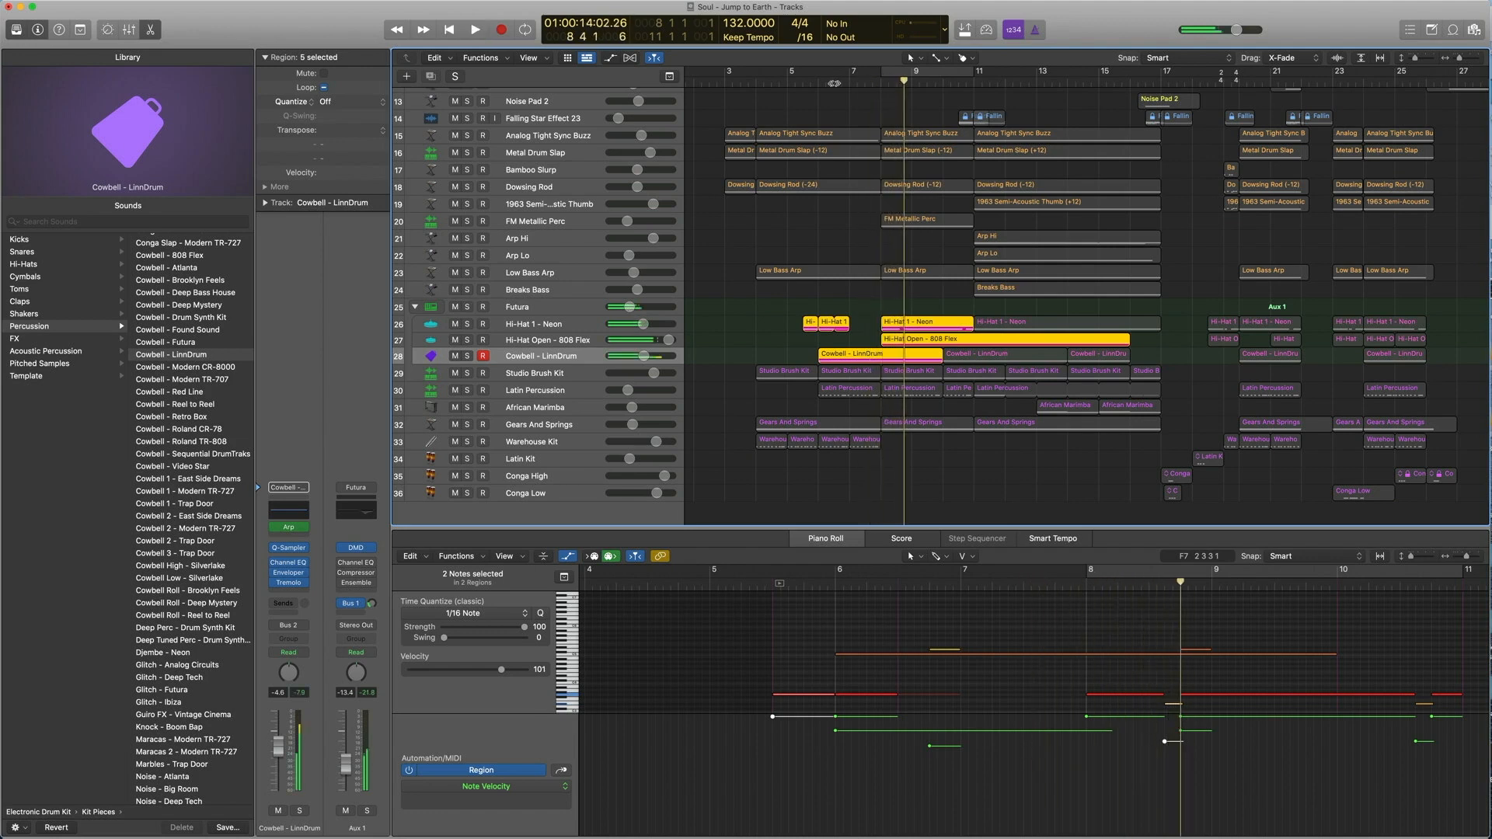
pyautogui.doubleClick(804, 84)
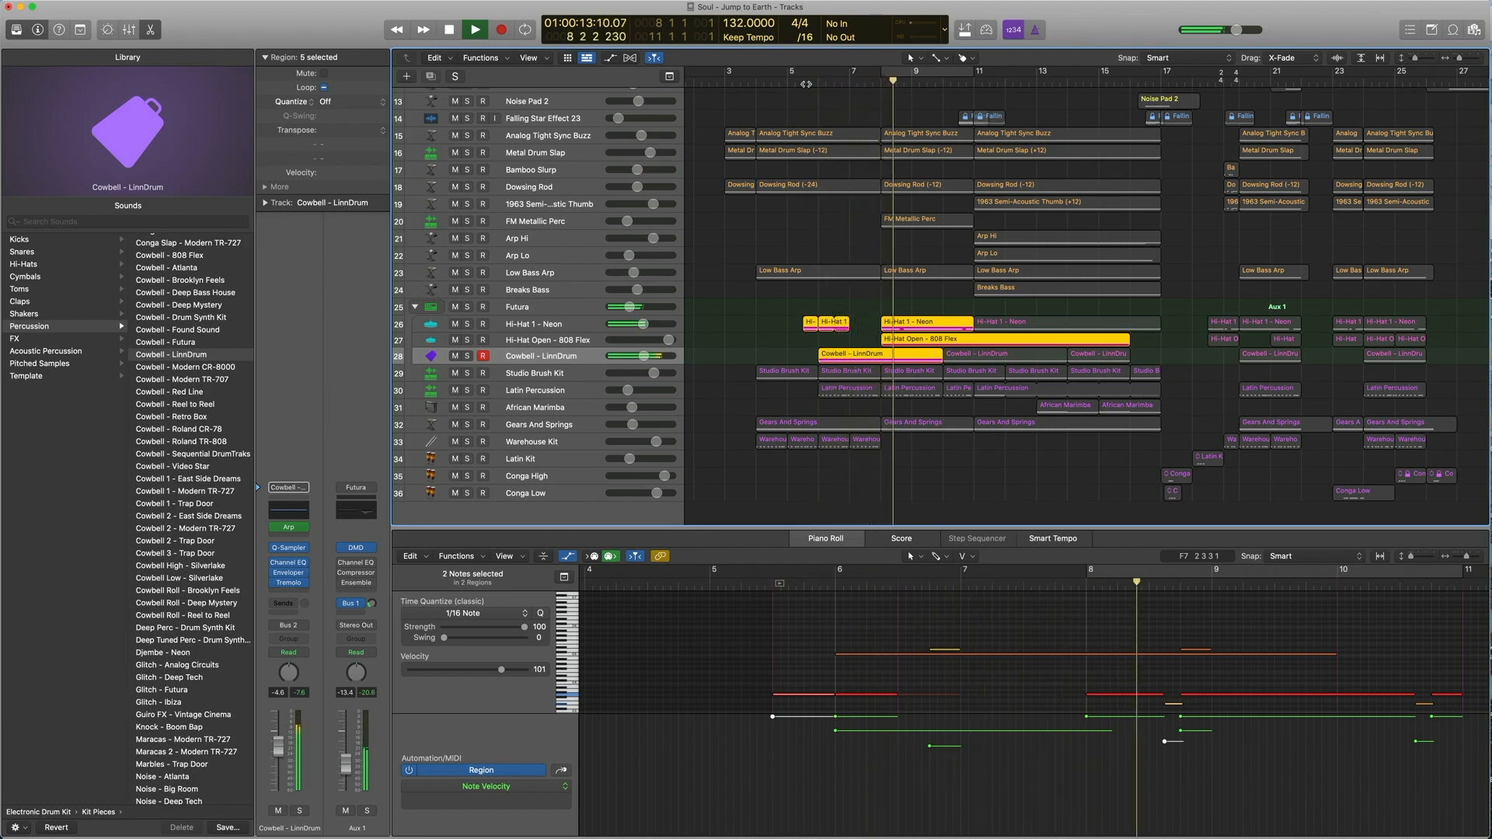
pyautogui.press('space')
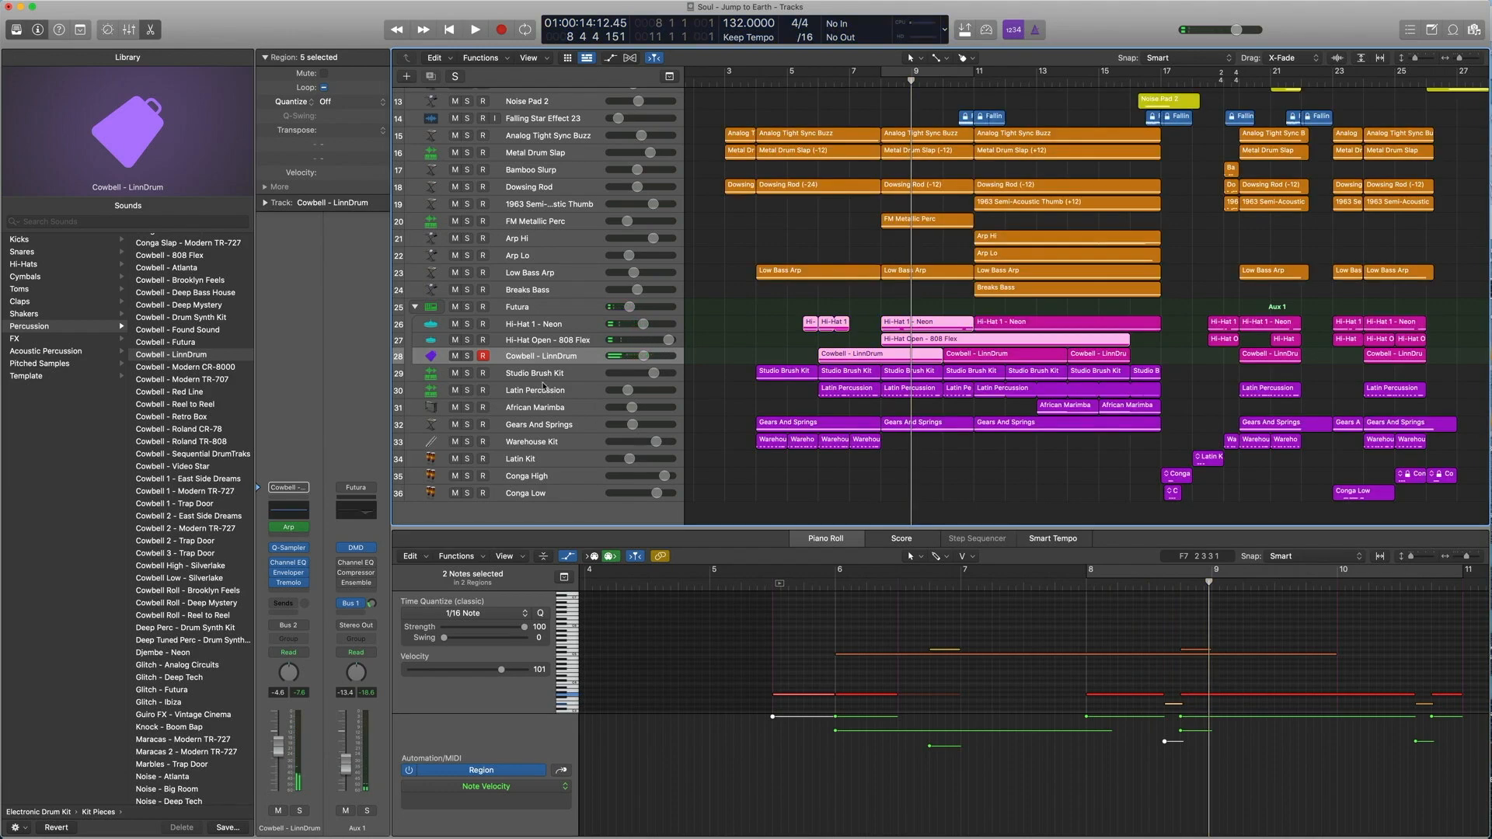
# Locate the Latin Percussion track's Sampler preset under Percussion in the library and play its regions in solo from just before bar 6.
pyautogui.scroll(-1, 641, 393)
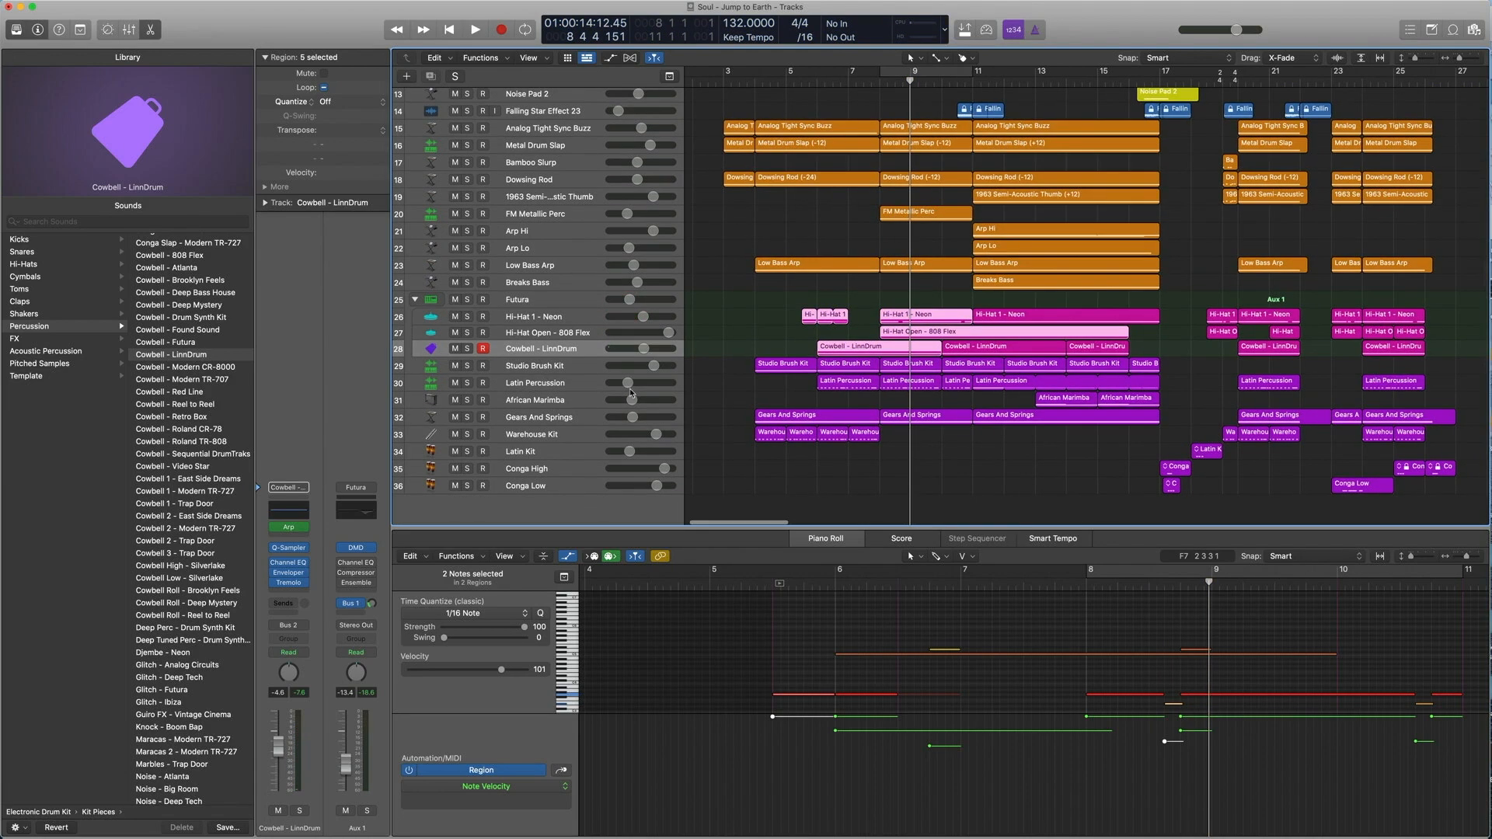
pyautogui.click(569, 385)
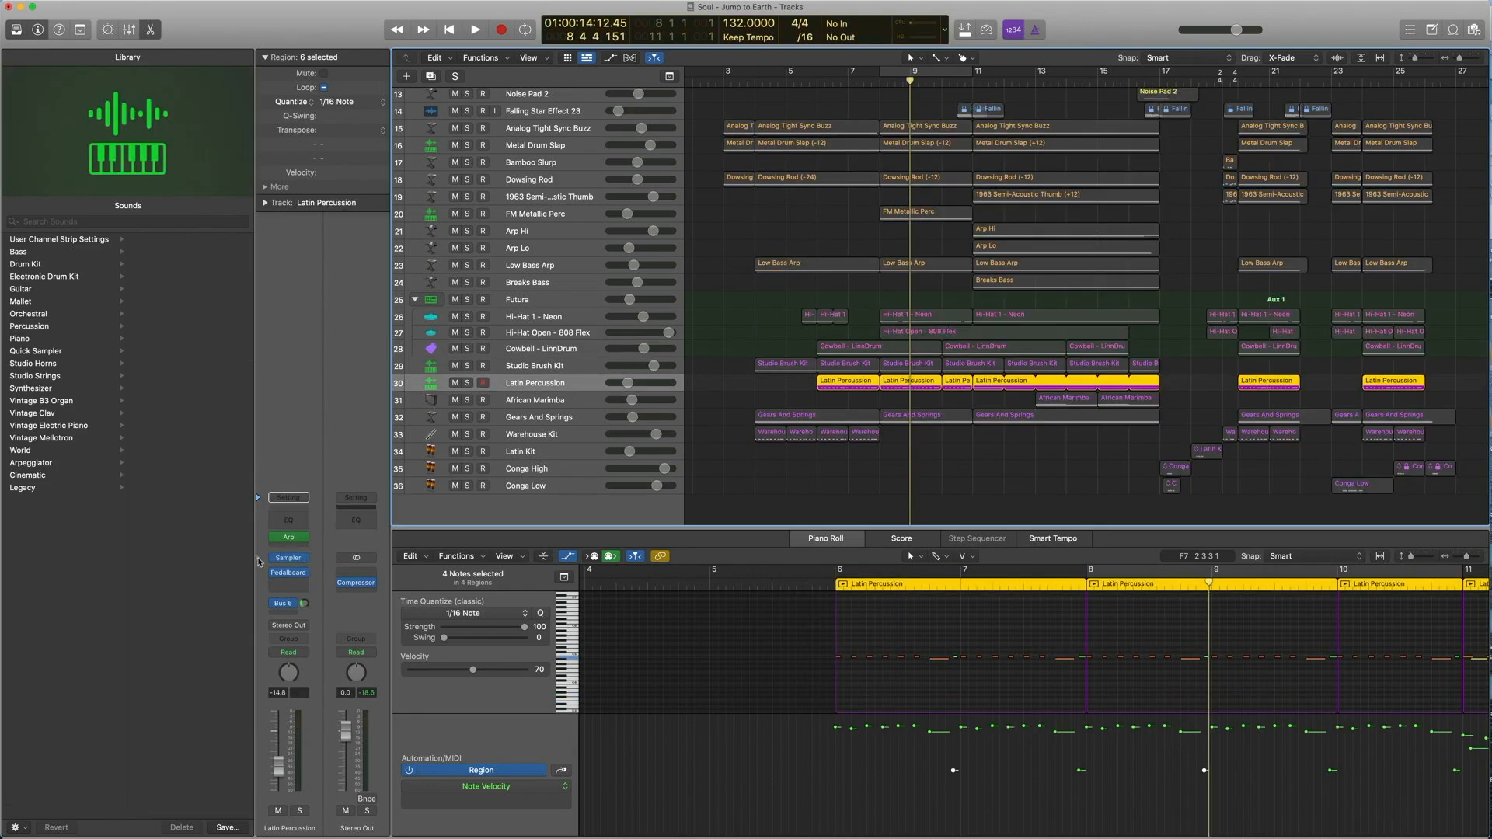
pyautogui.click(288, 557)
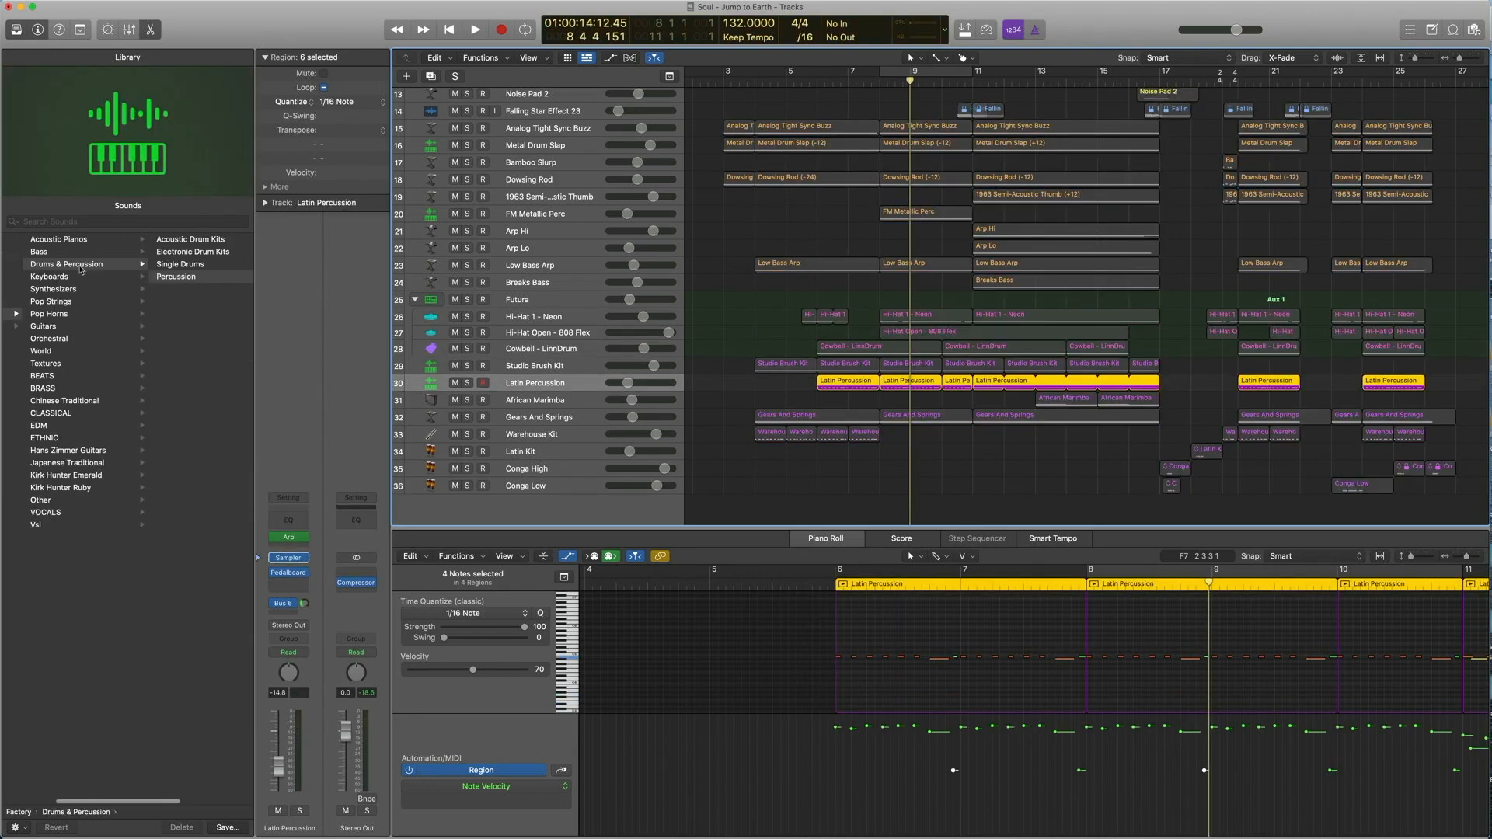
pyautogui.click(176, 276)
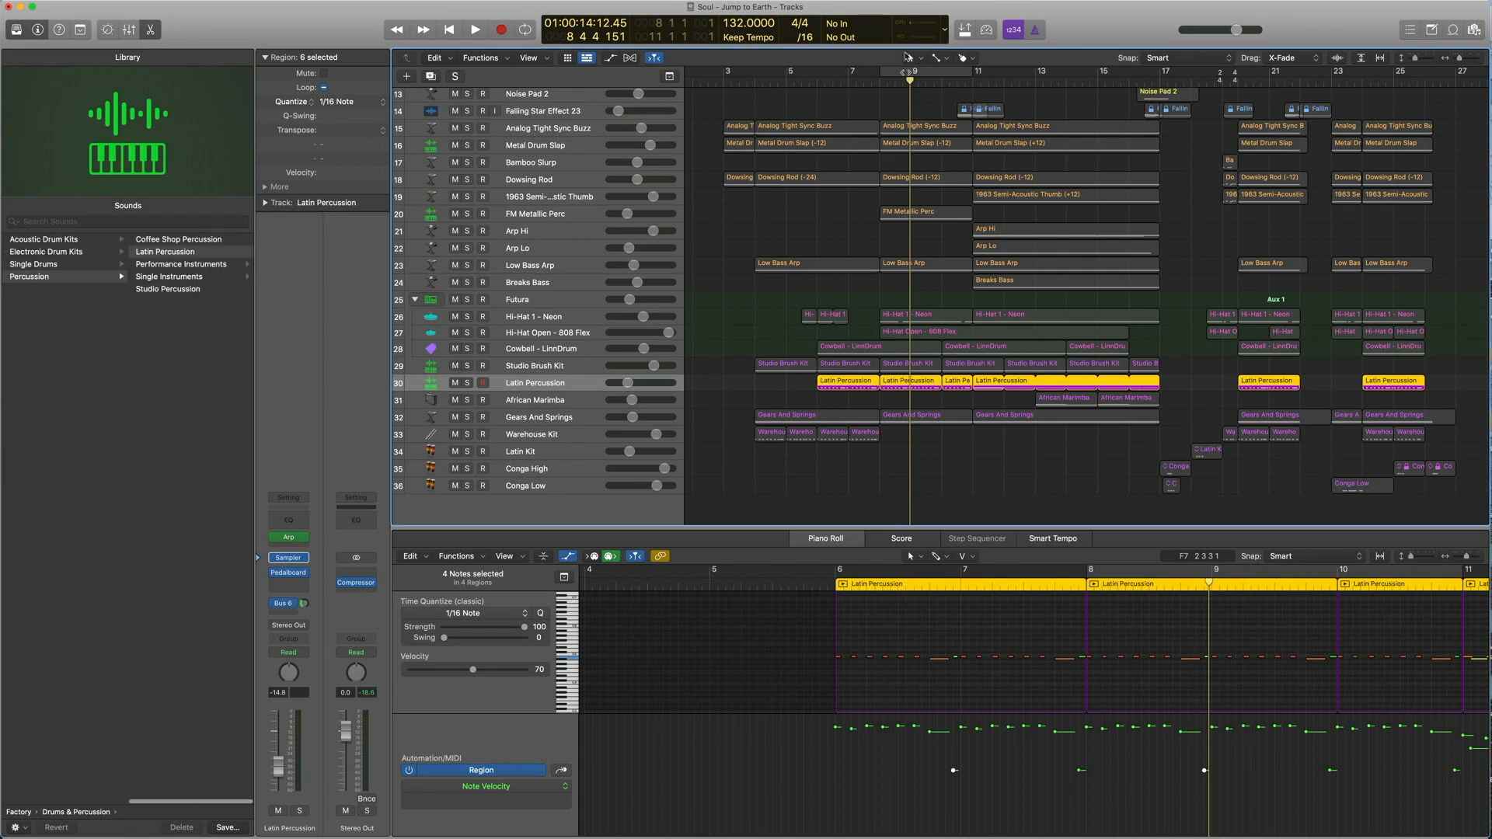
pyautogui.doubleClick(812, 79)
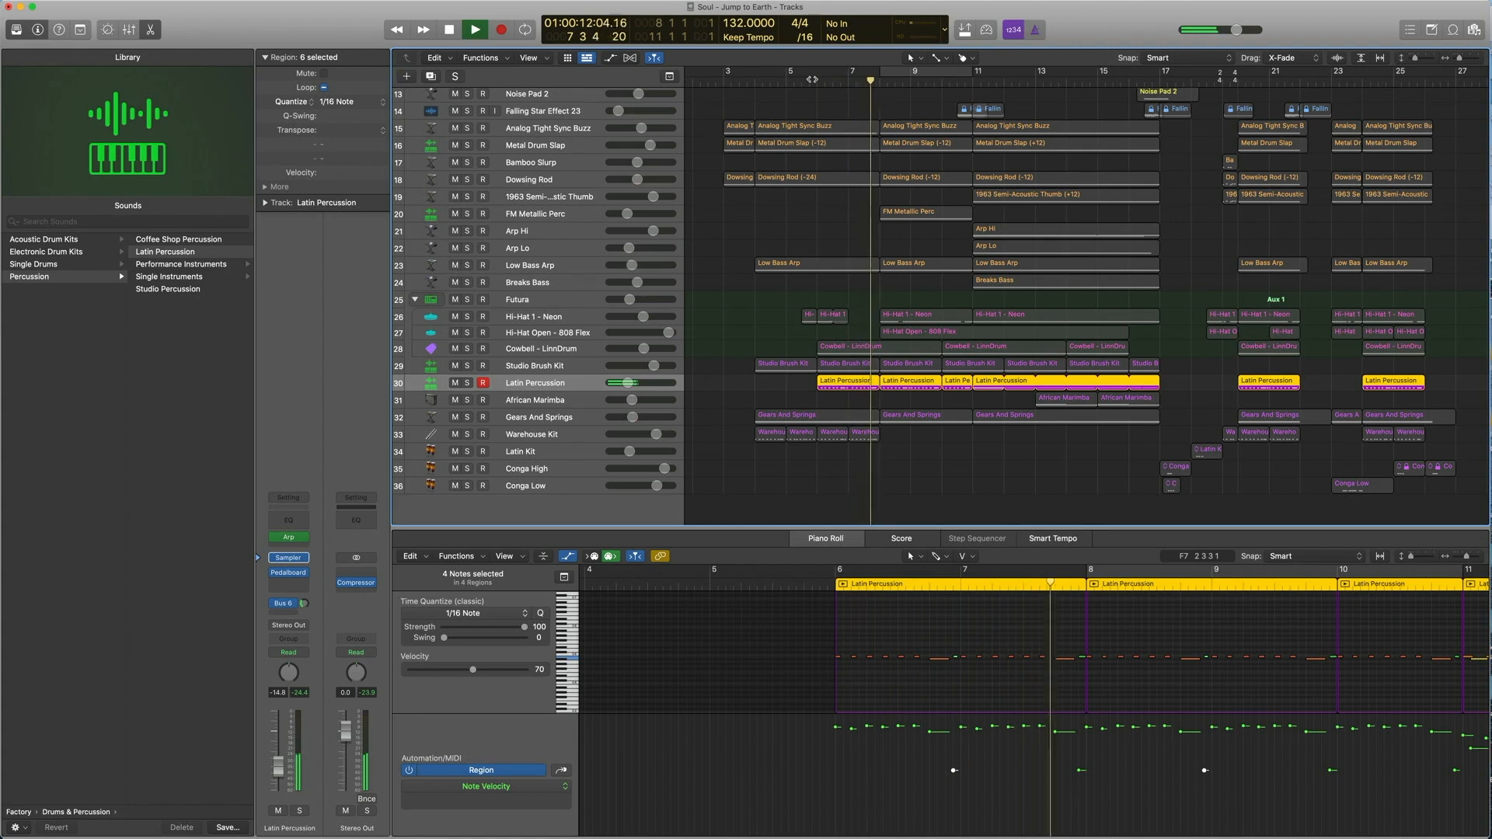
pyautogui.press('space')
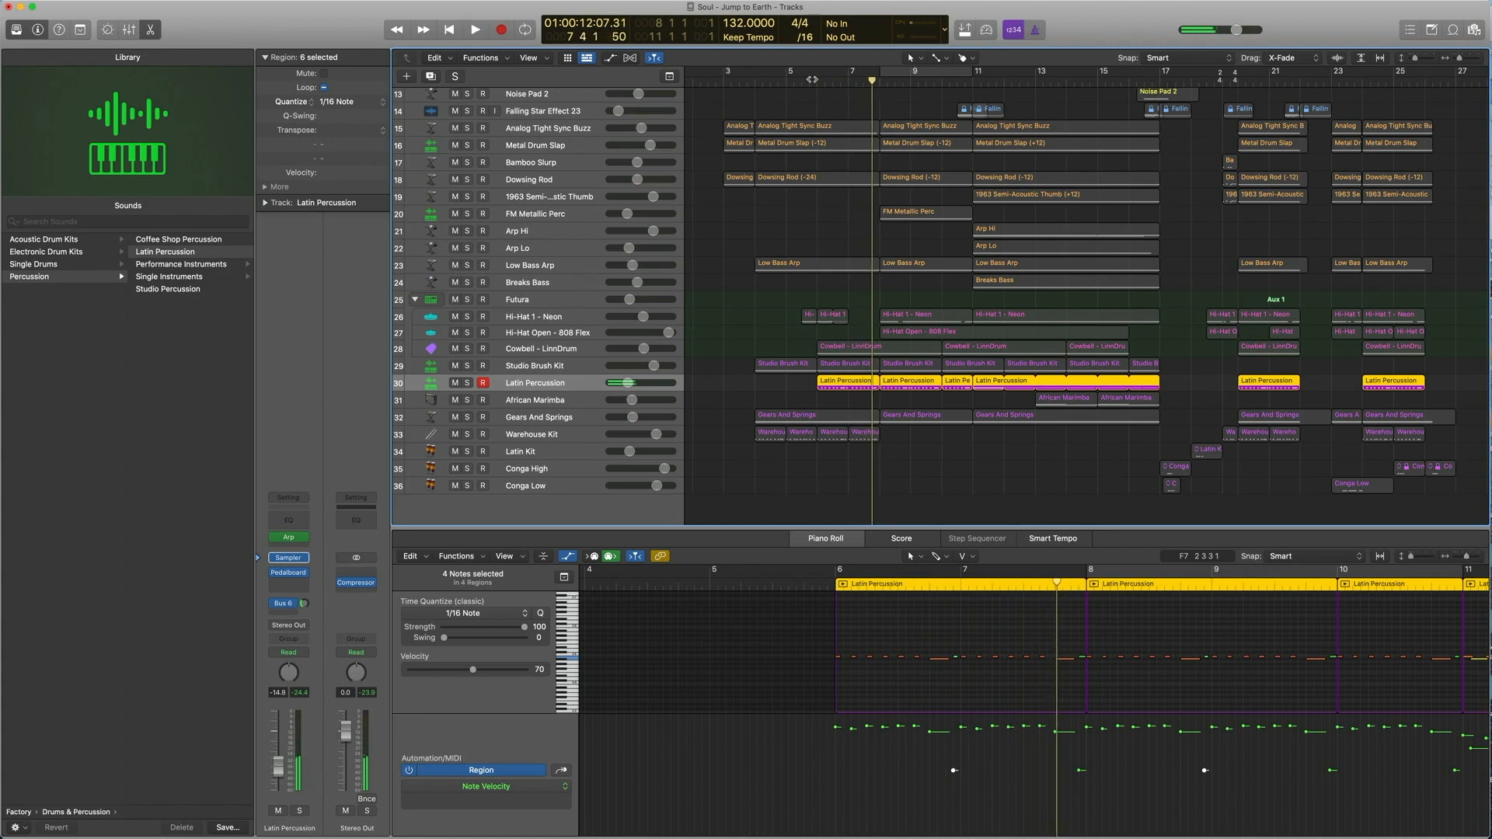
# Play the Studio Brush Kit track's regions in solo from just before bar 6, then turn solo off.
pyautogui.keyDown('shift'); pyautogui.click(550, 349); pyautogui.keyUp('shift')
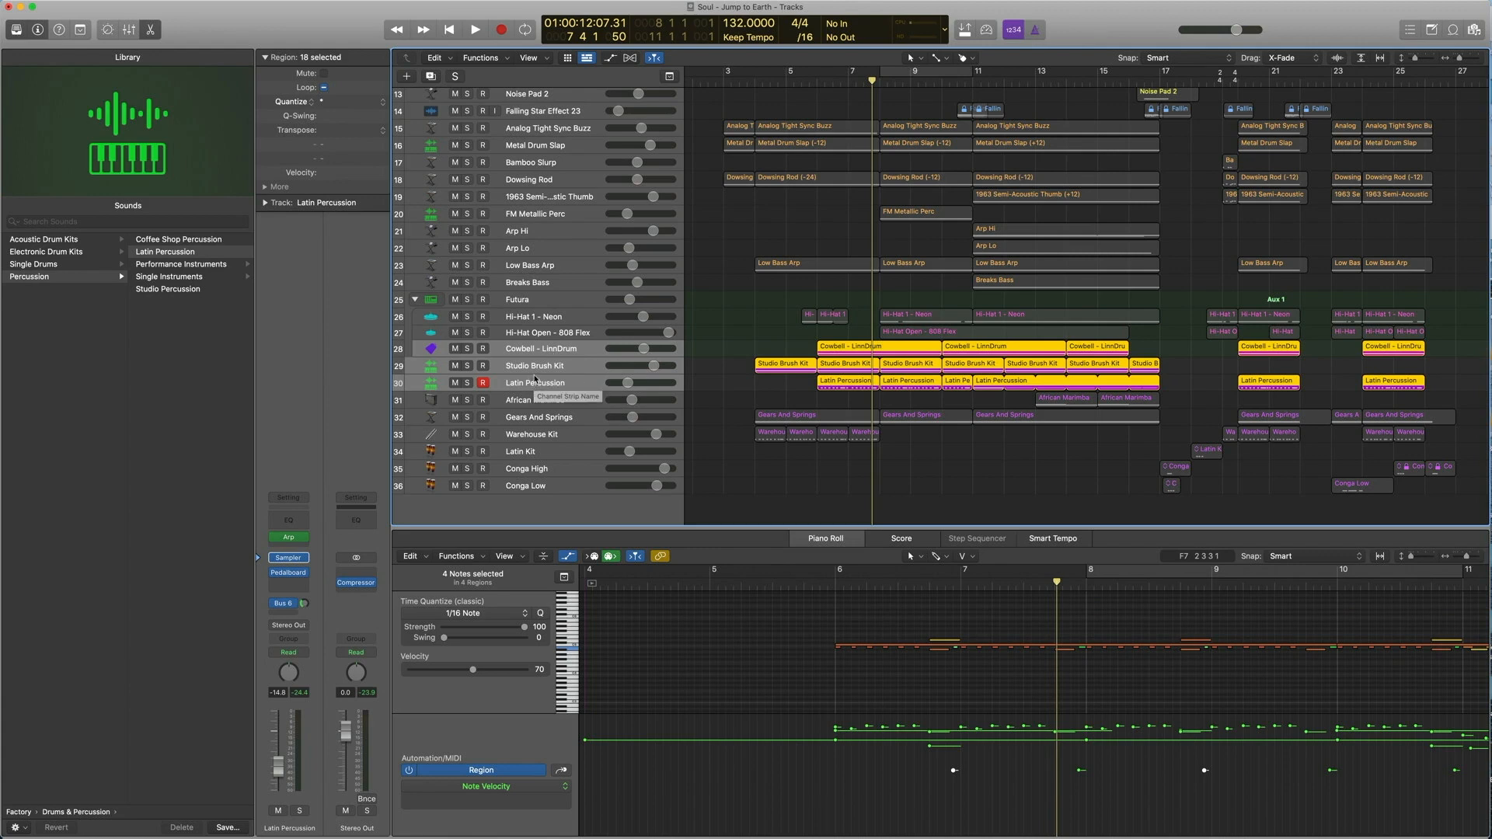
pyautogui.click(564, 367)
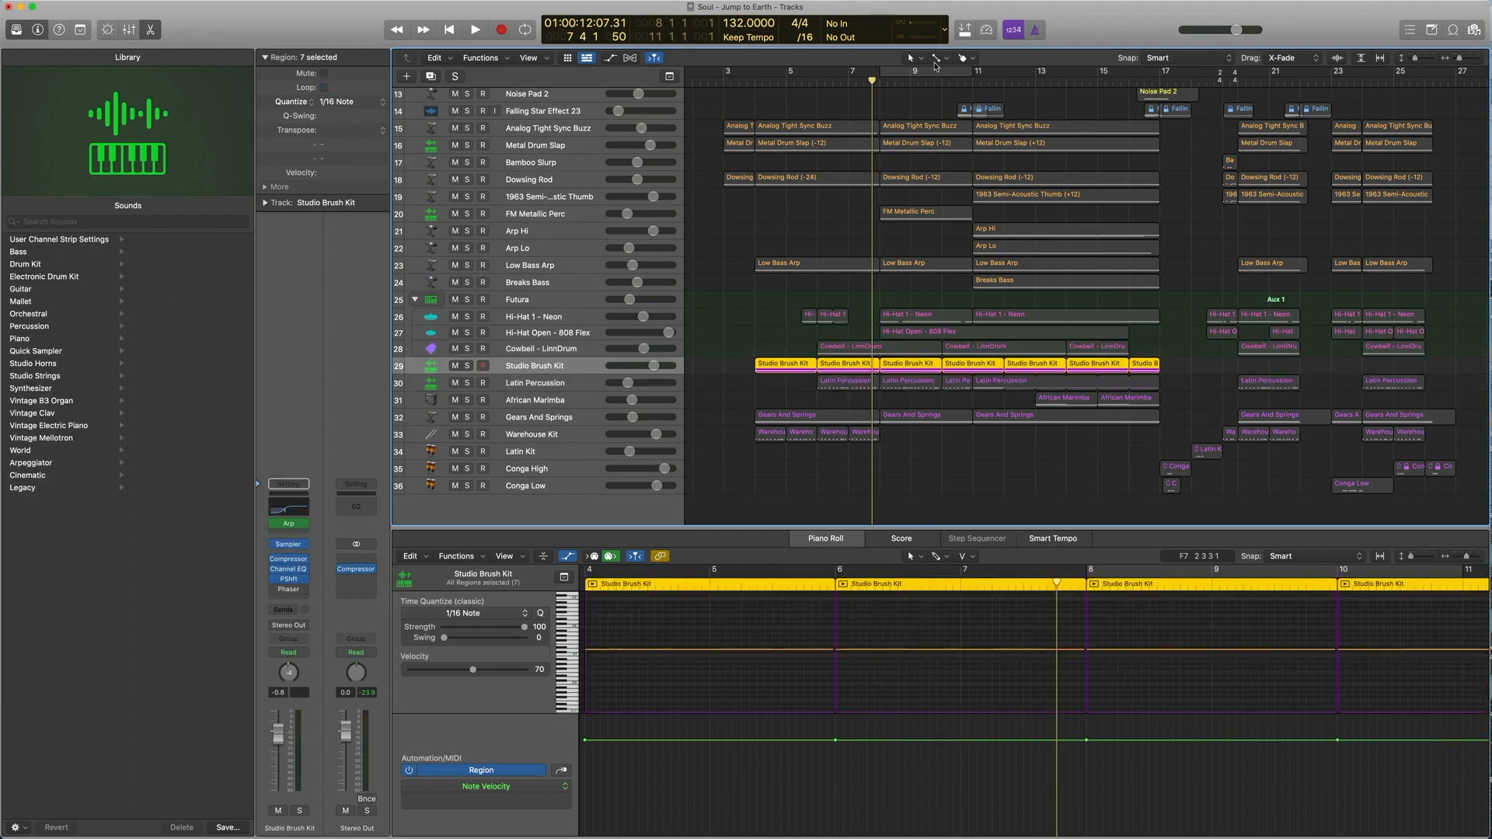
pyautogui.doubleClick(809, 82)
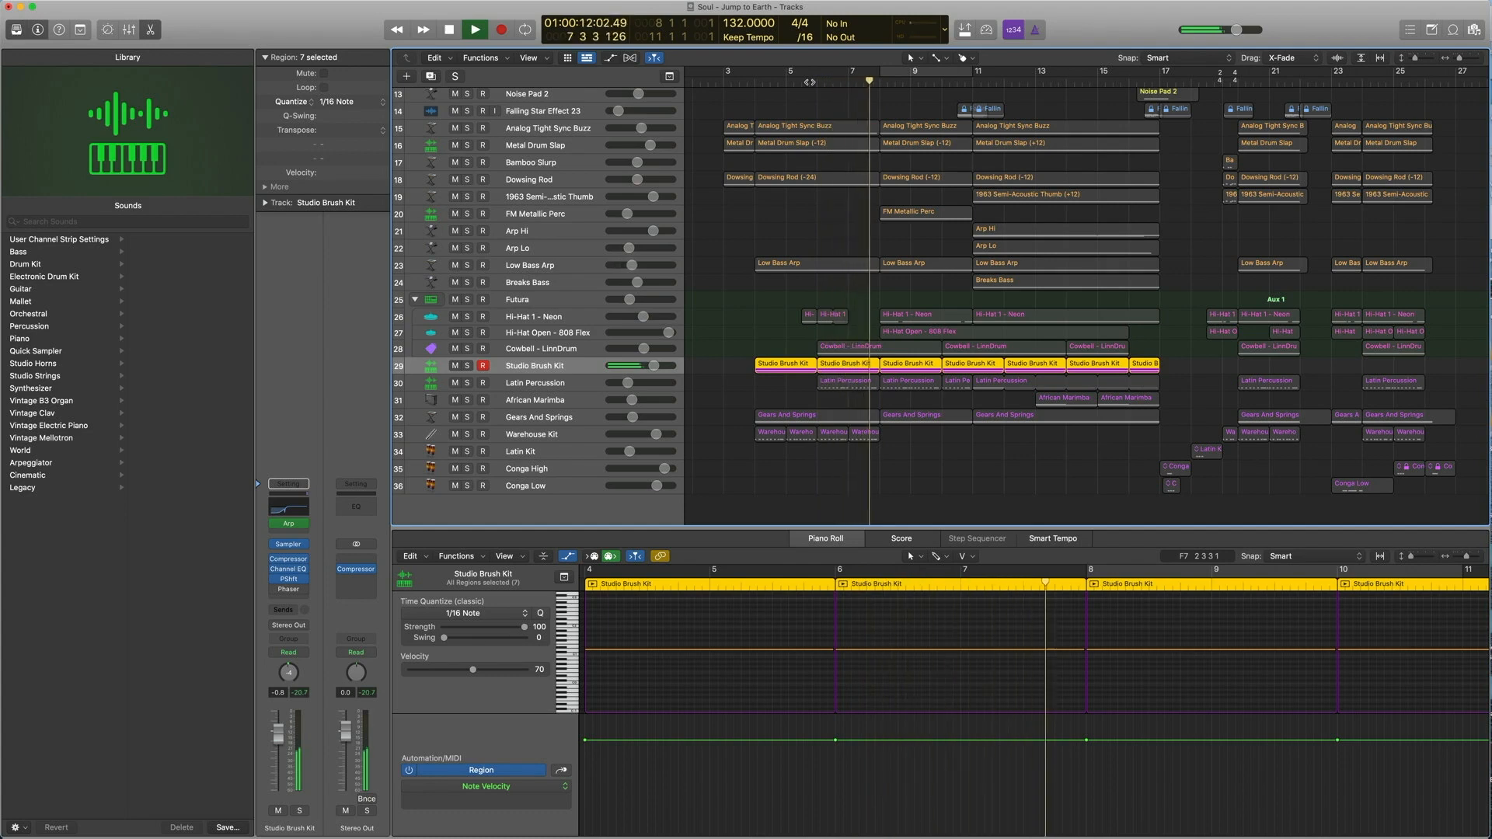
pyautogui.press('space')
pyautogui.hotkey('ctrl', 's')
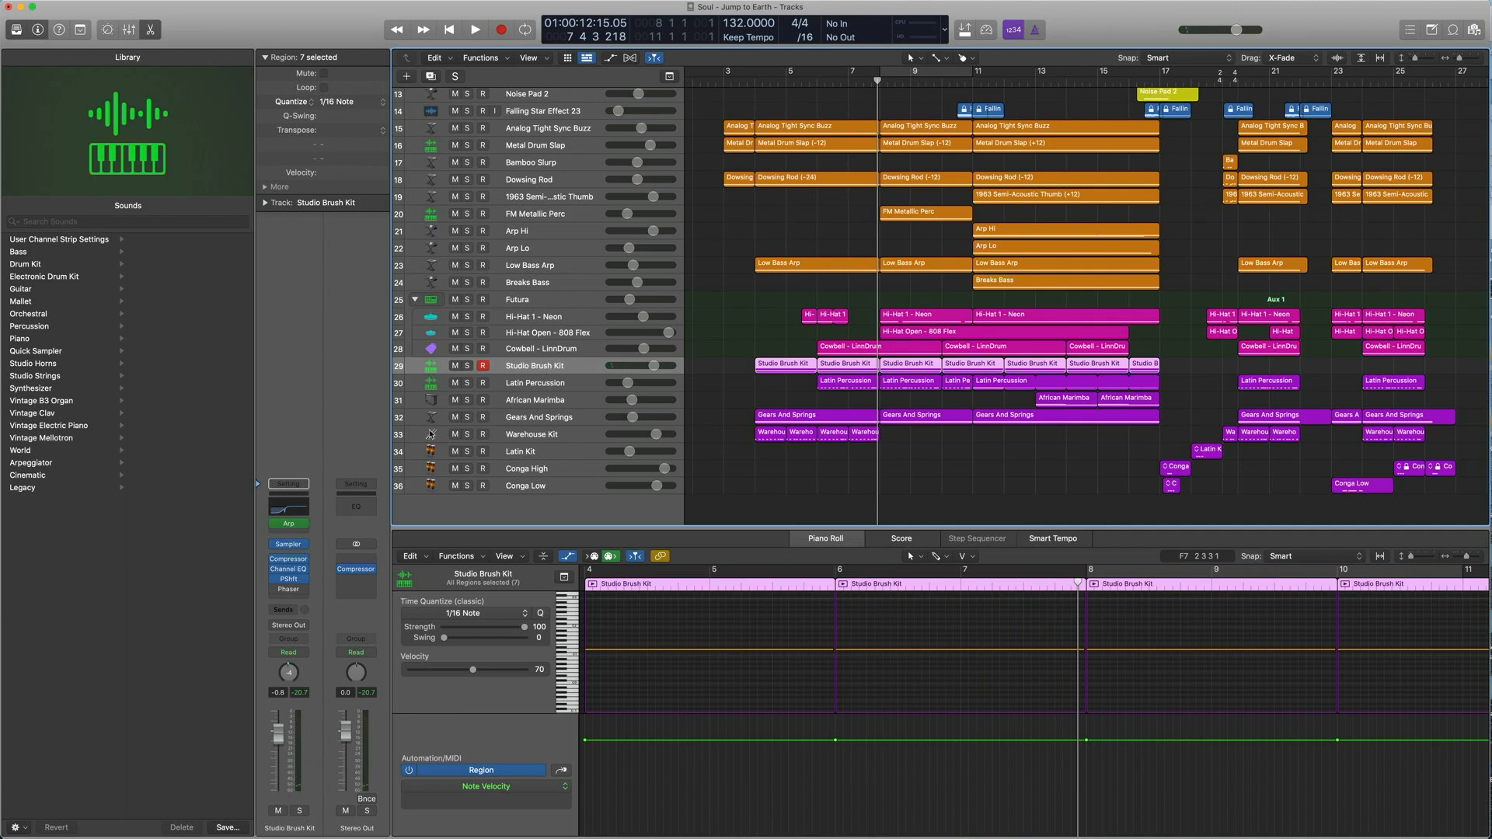
# Locate the Studio Brush Kit's Sampler preset under Drums & Percussion, Acoustic Drum Kits, and inspect the track's Channel EQ curve.
pyautogui.click(260, 545)
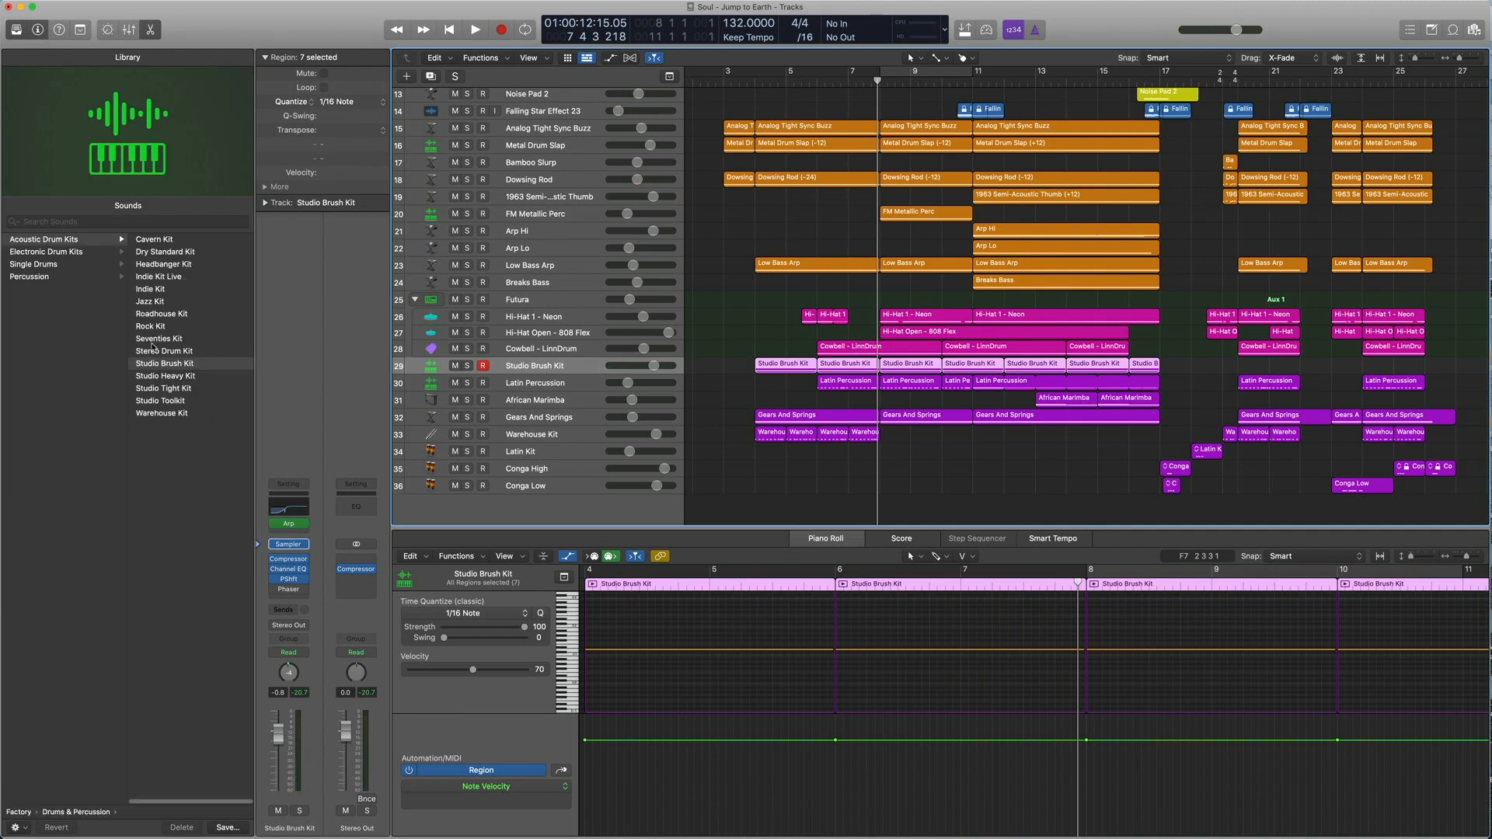
pyautogui.click(44, 252)
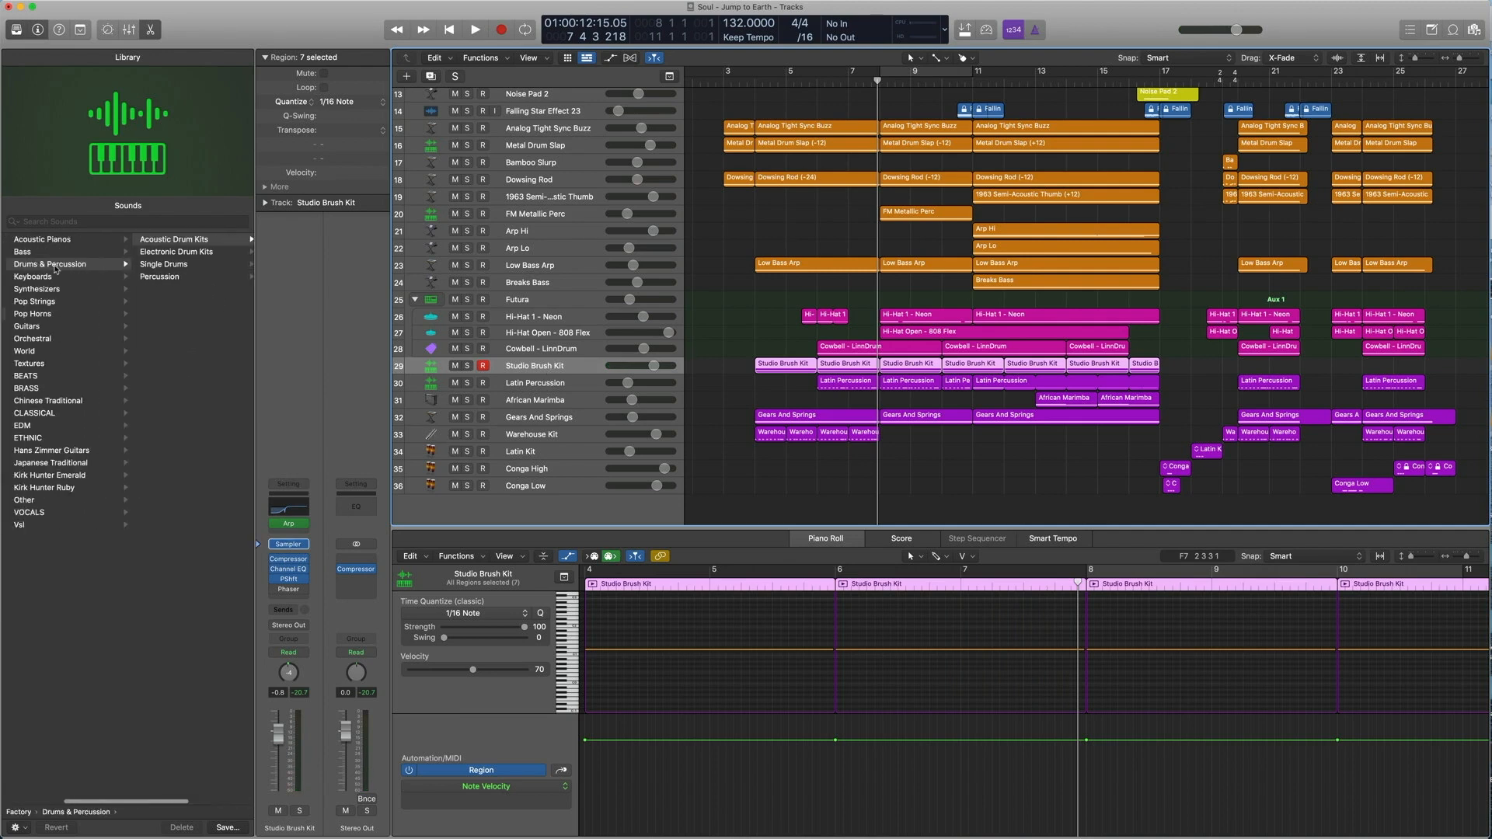
pyautogui.hscroll(3, 166, 440)
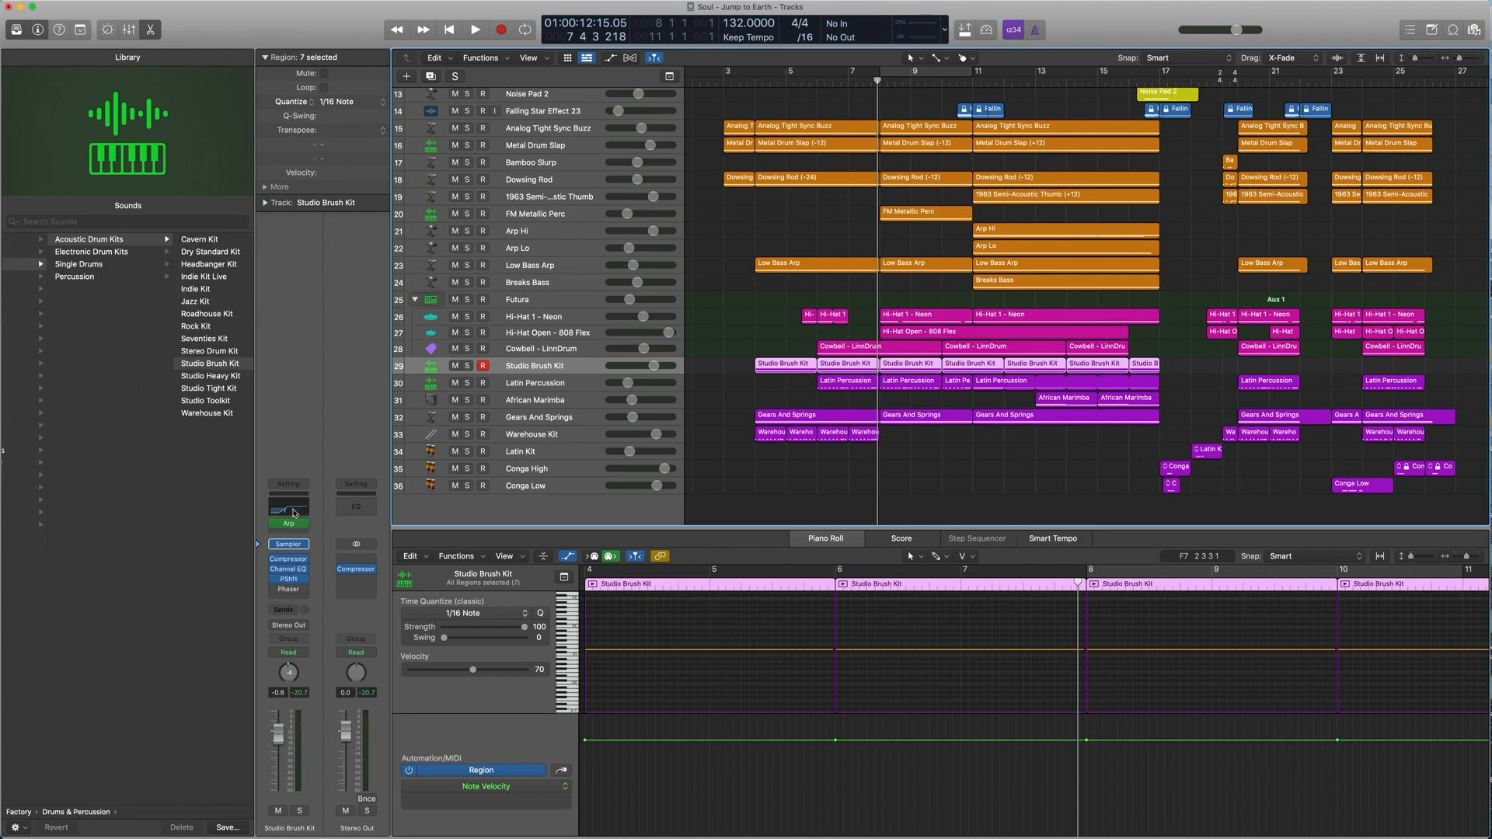
pyautogui.click(289, 569)
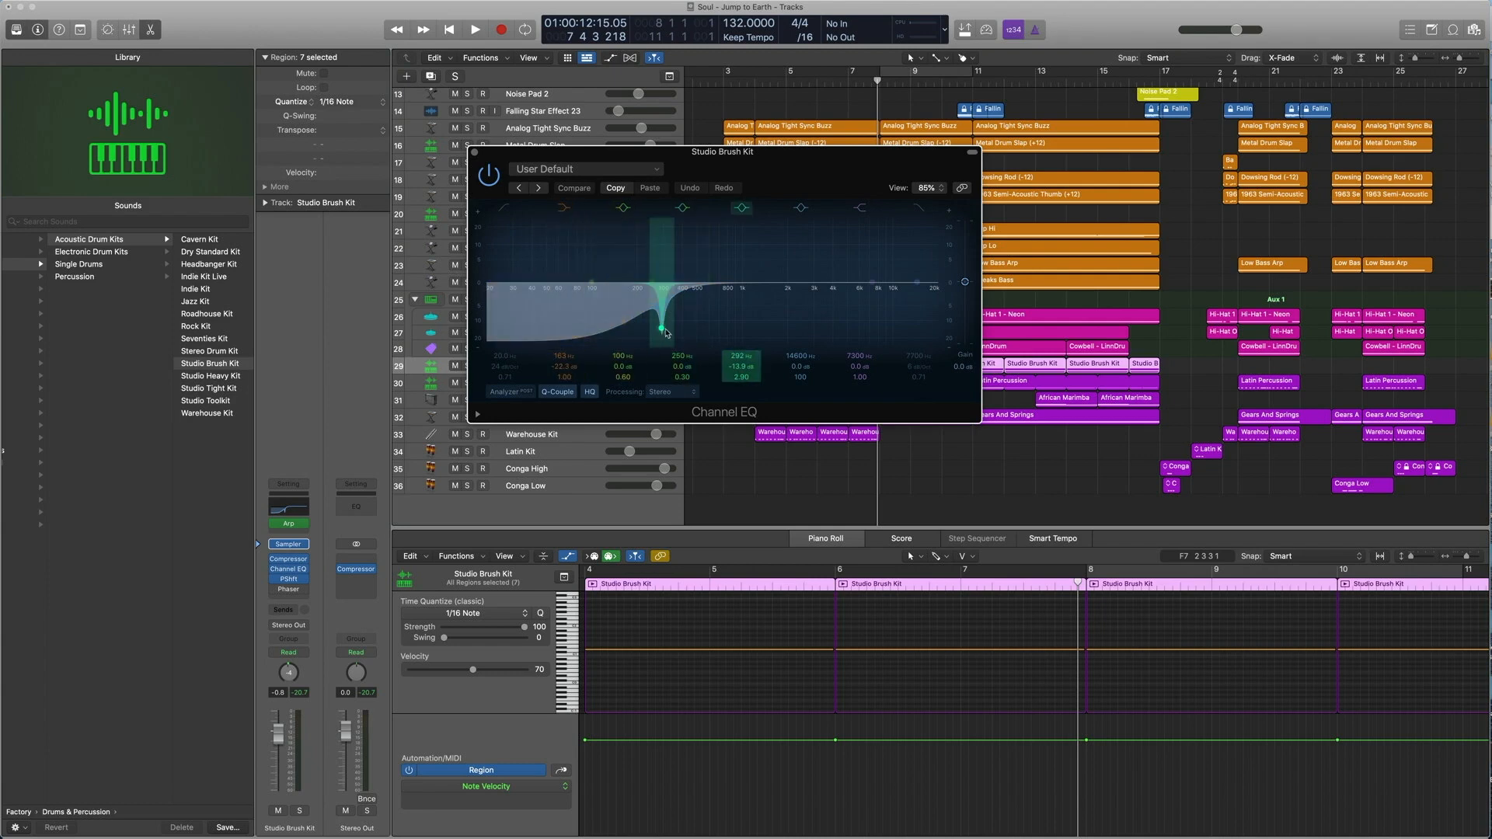
pyautogui.click(475, 155)
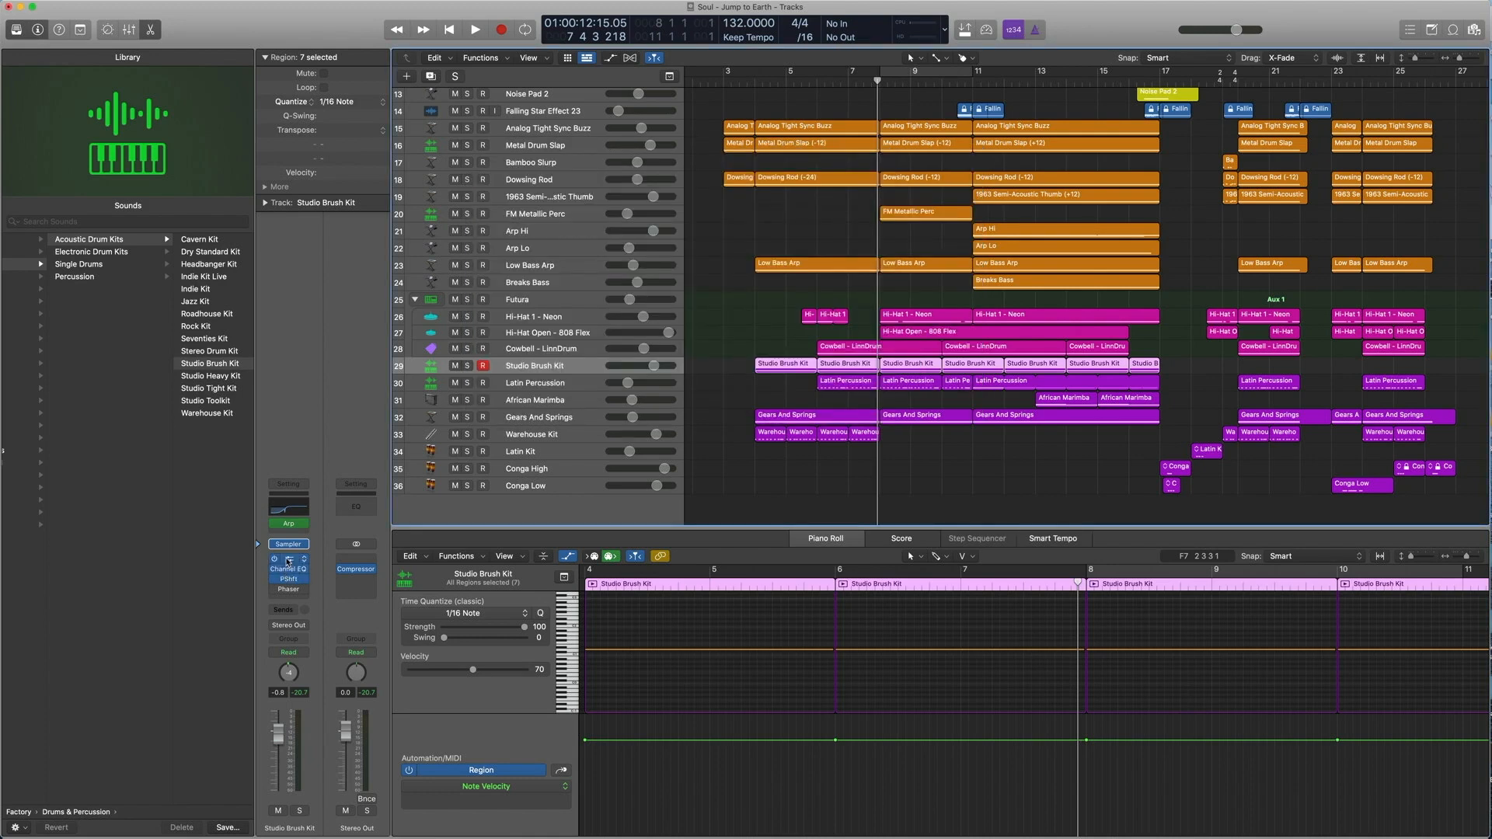
# Inspect the Compressor and Pitch Shifter settings on the Studio Brush Kit track, closing each plug-in window.
pyautogui.click(288, 559)
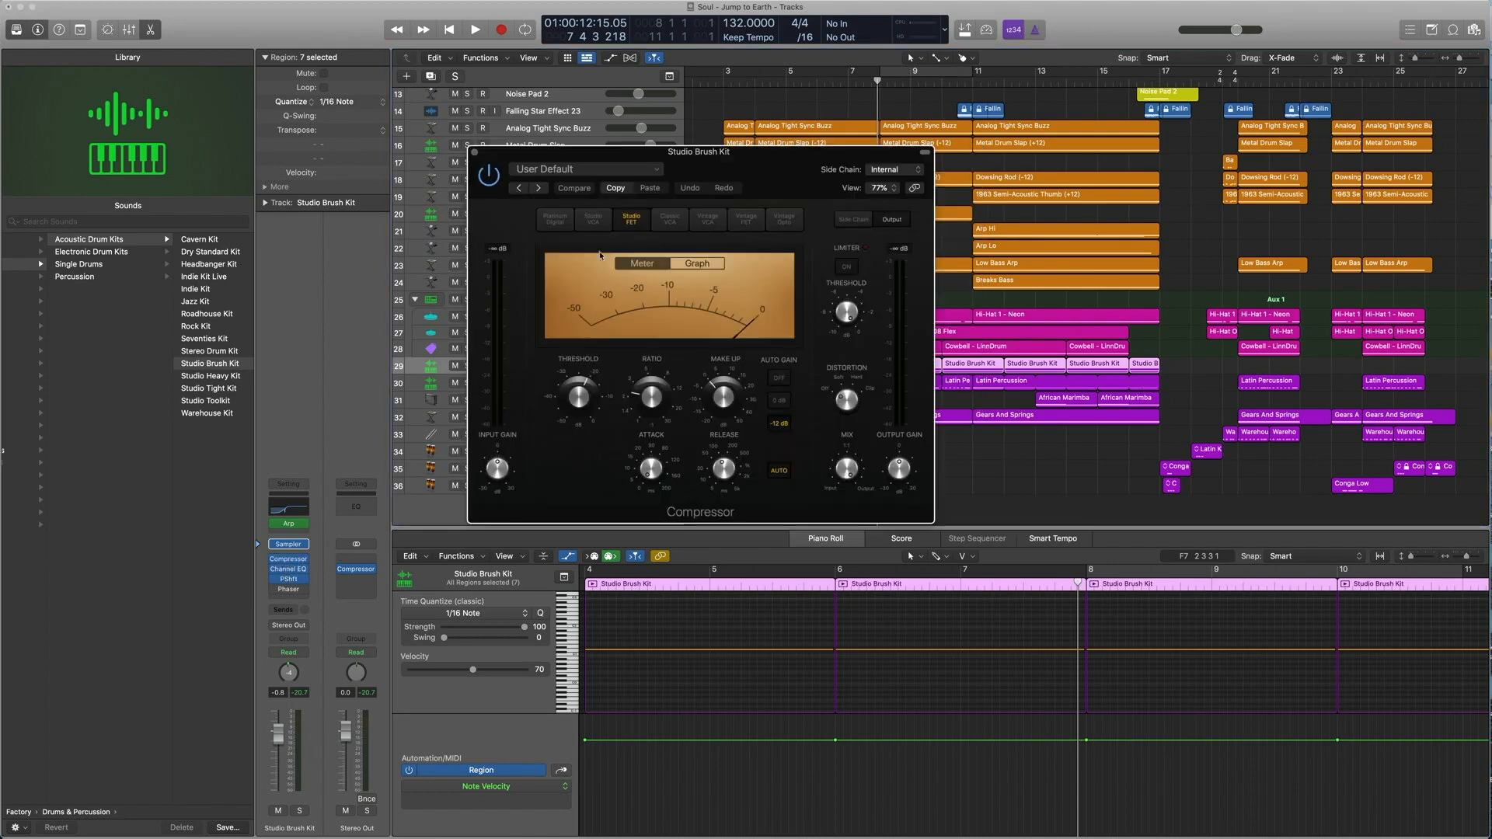
pyautogui.click(474, 153)
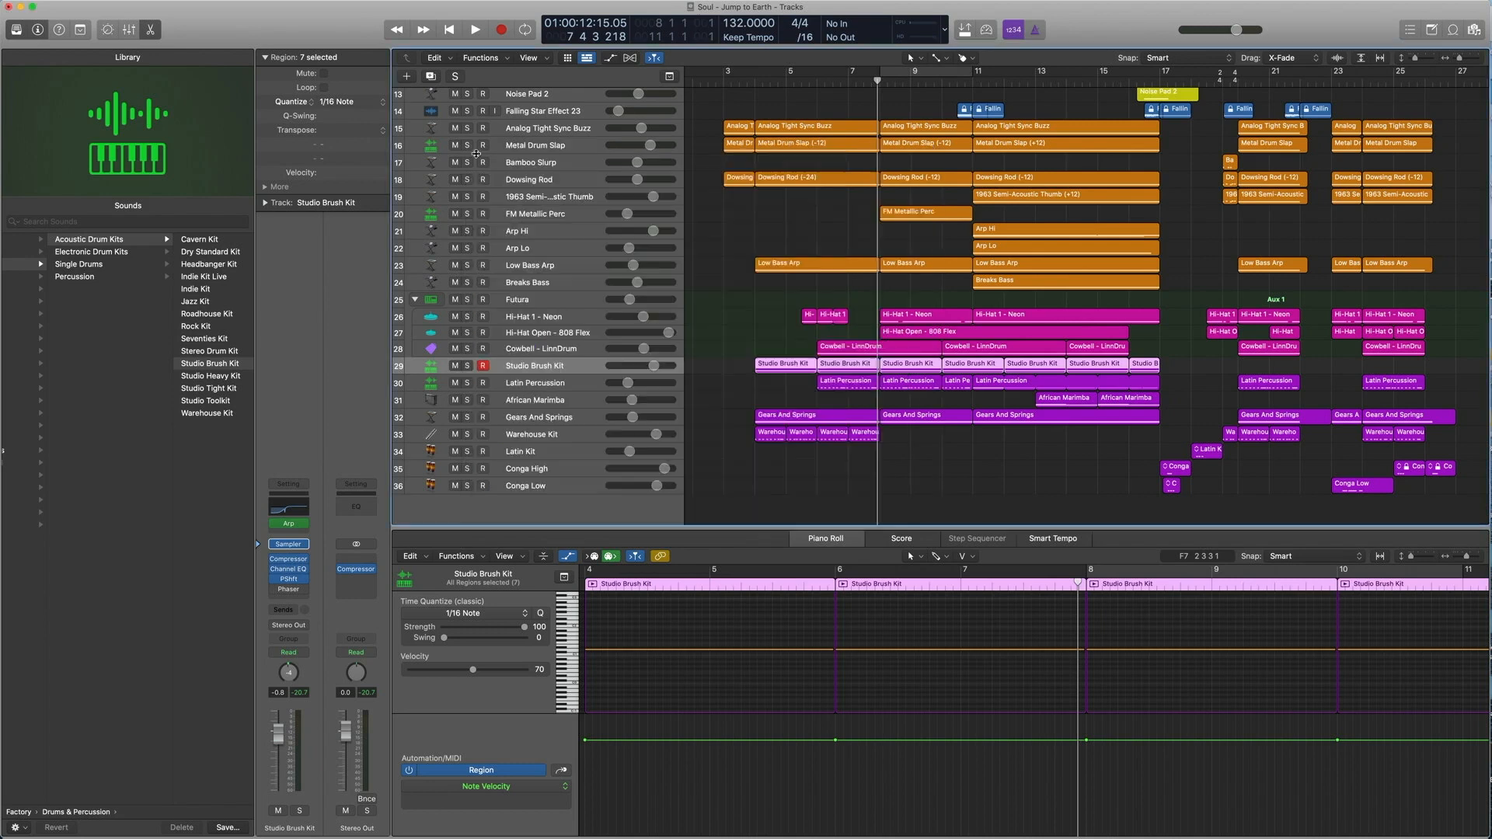
pyautogui.click(289, 579)
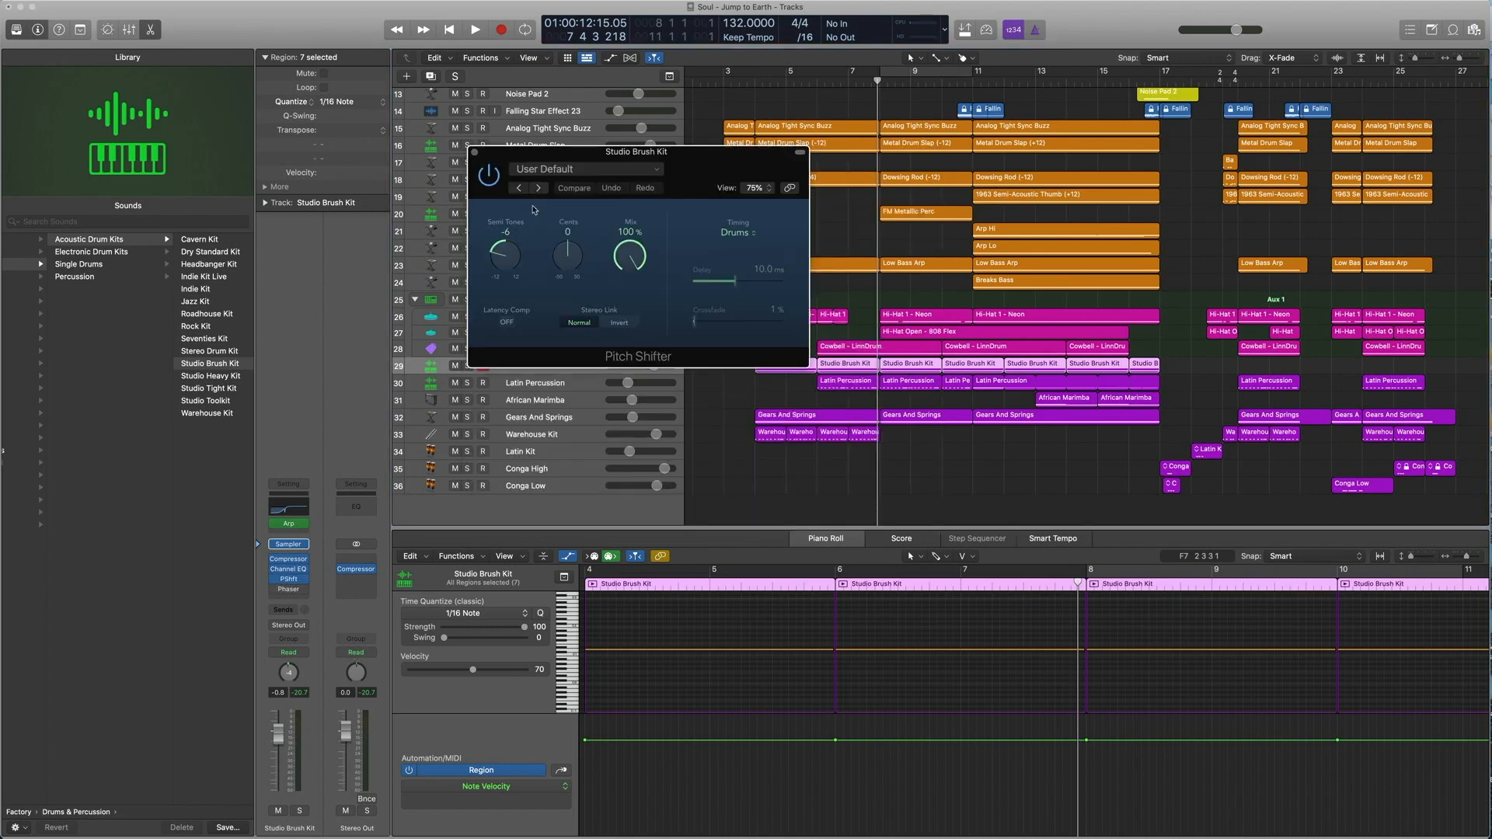
pyautogui.click(475, 153)
# Solo the first two Studio Brush Kit regions with the synth regions above them, play them until about bar 6, and turn solo off.
pyautogui.moveTo(727, 371); pyautogui.dragTo(872, 375)
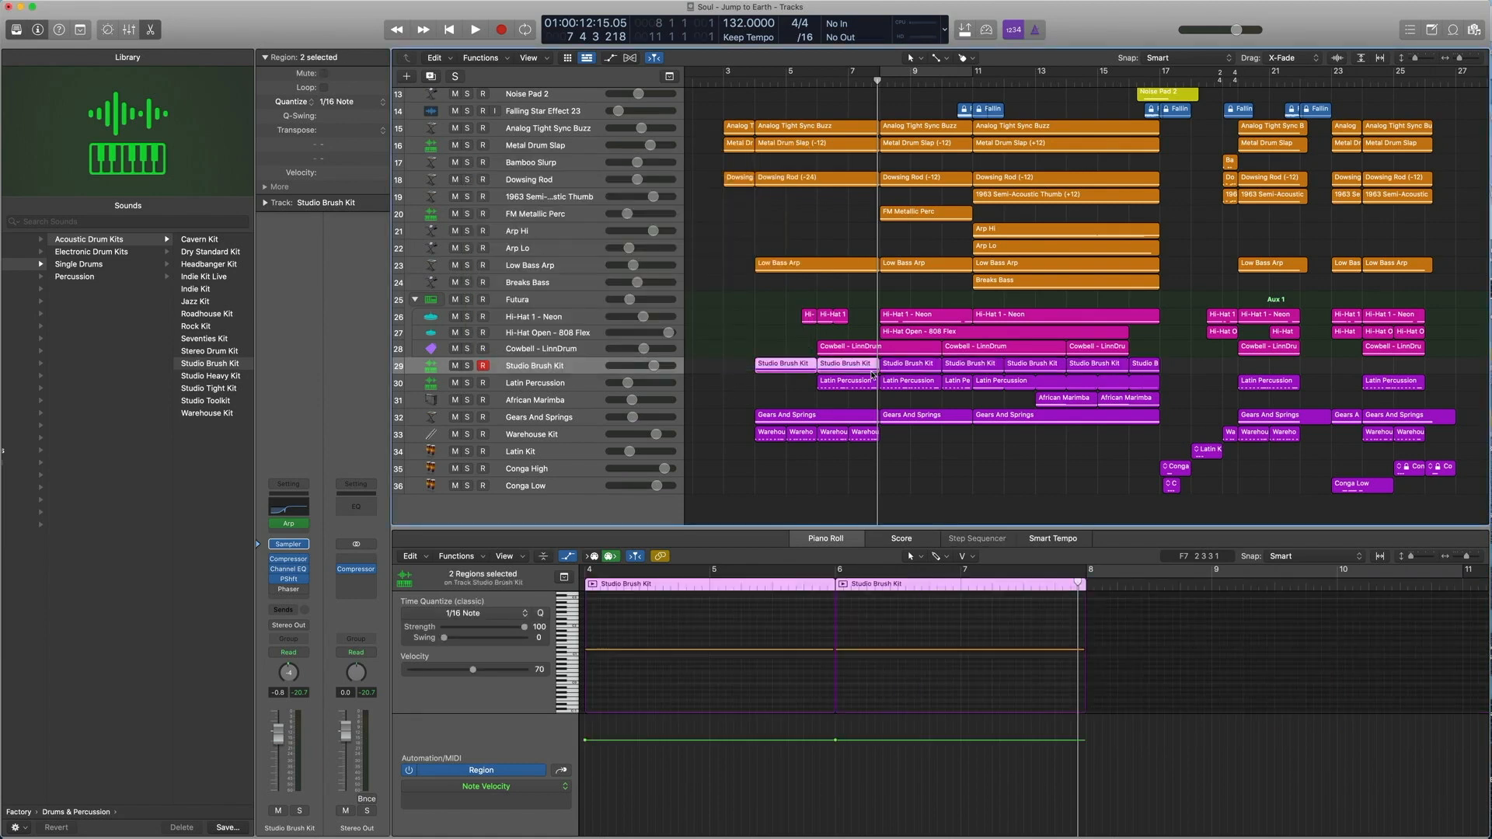
pyautogui.moveTo(758, 301); pyautogui.dragTo(777, 109)
pyautogui.hotkey('shift', 'space')
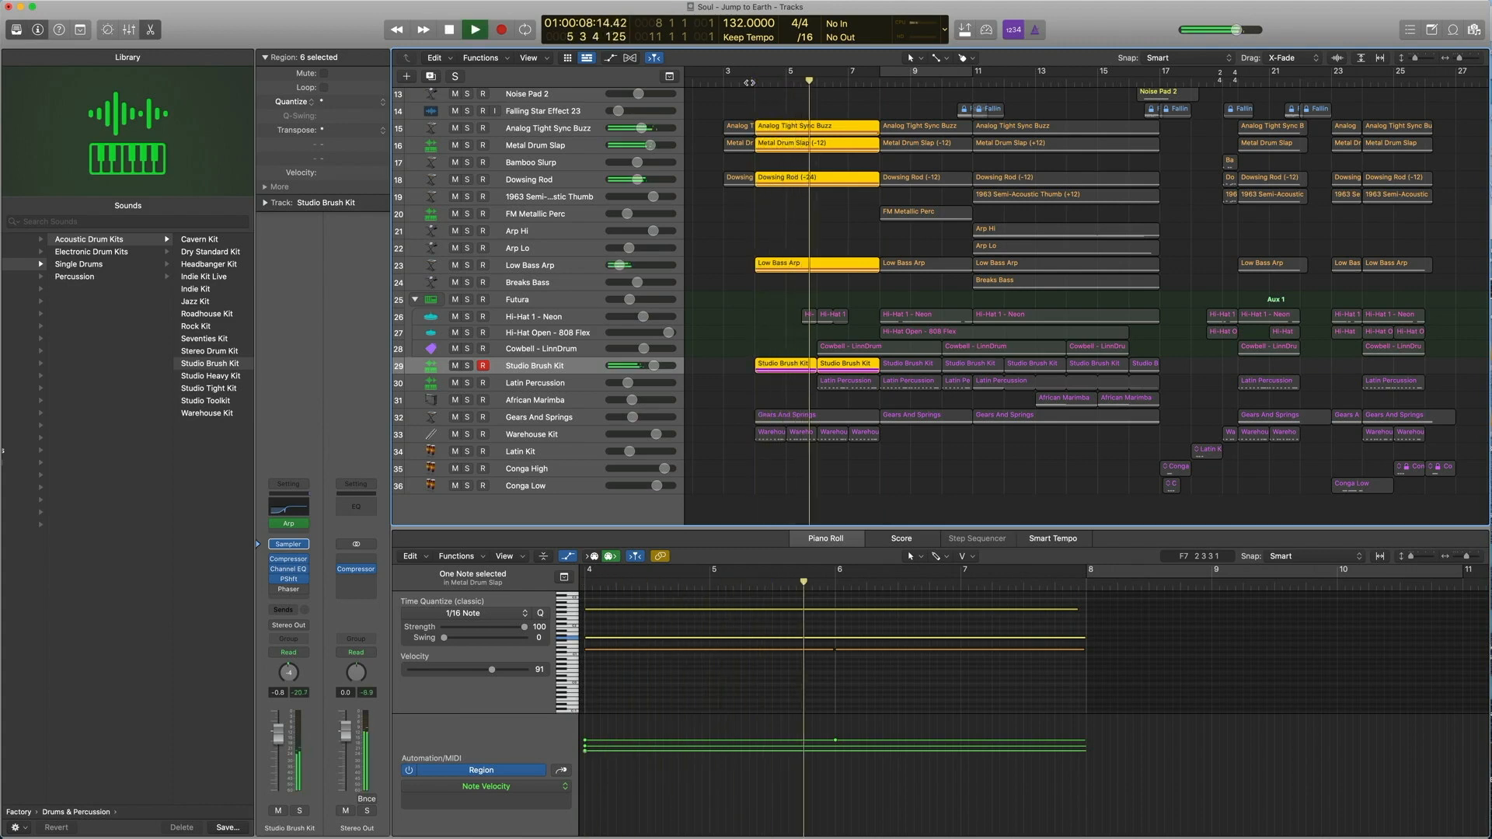
pyautogui.press('space')
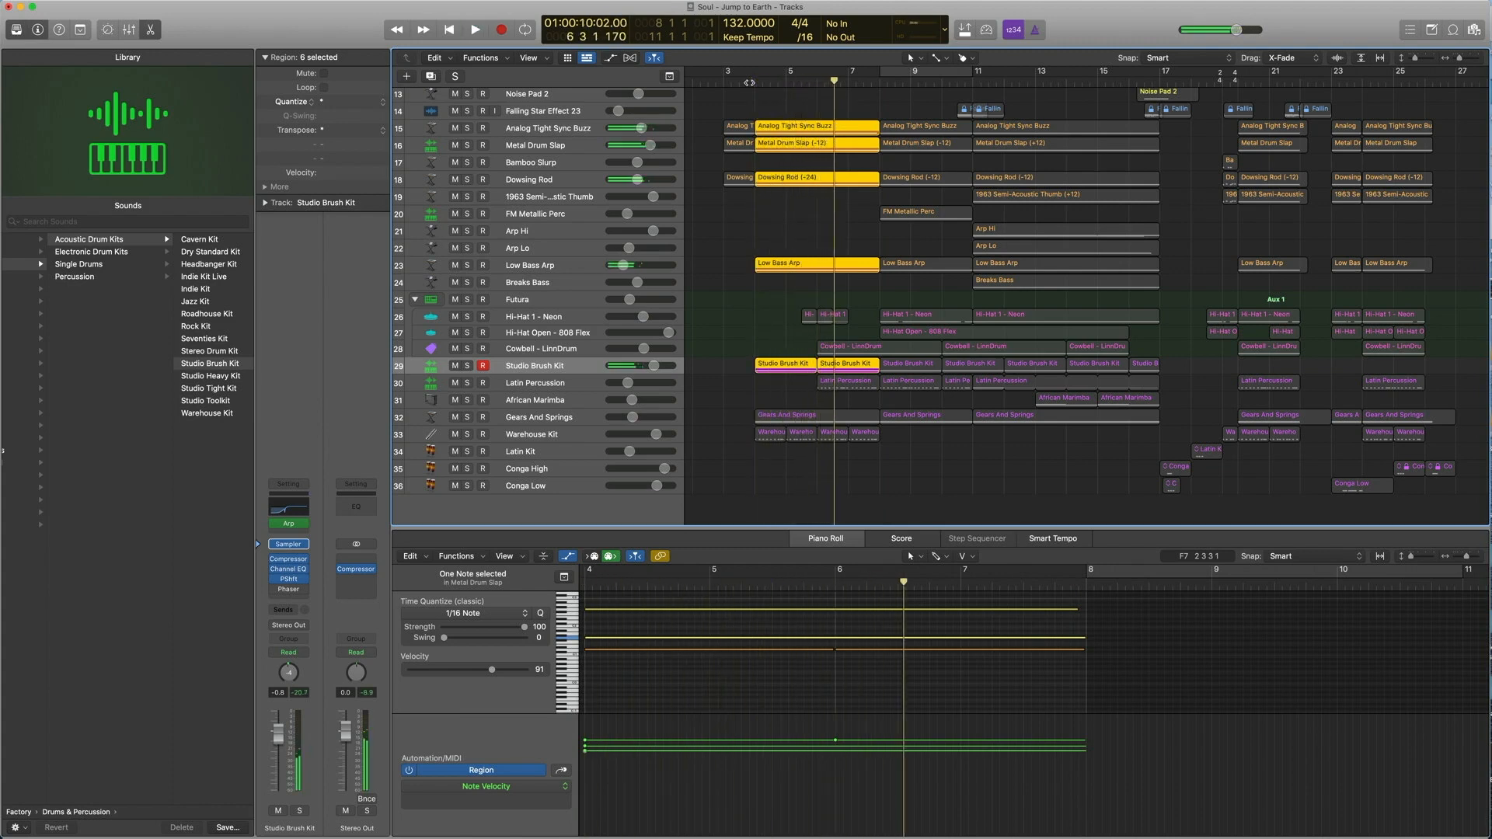
pyautogui.hotkey('ctrl', 's')
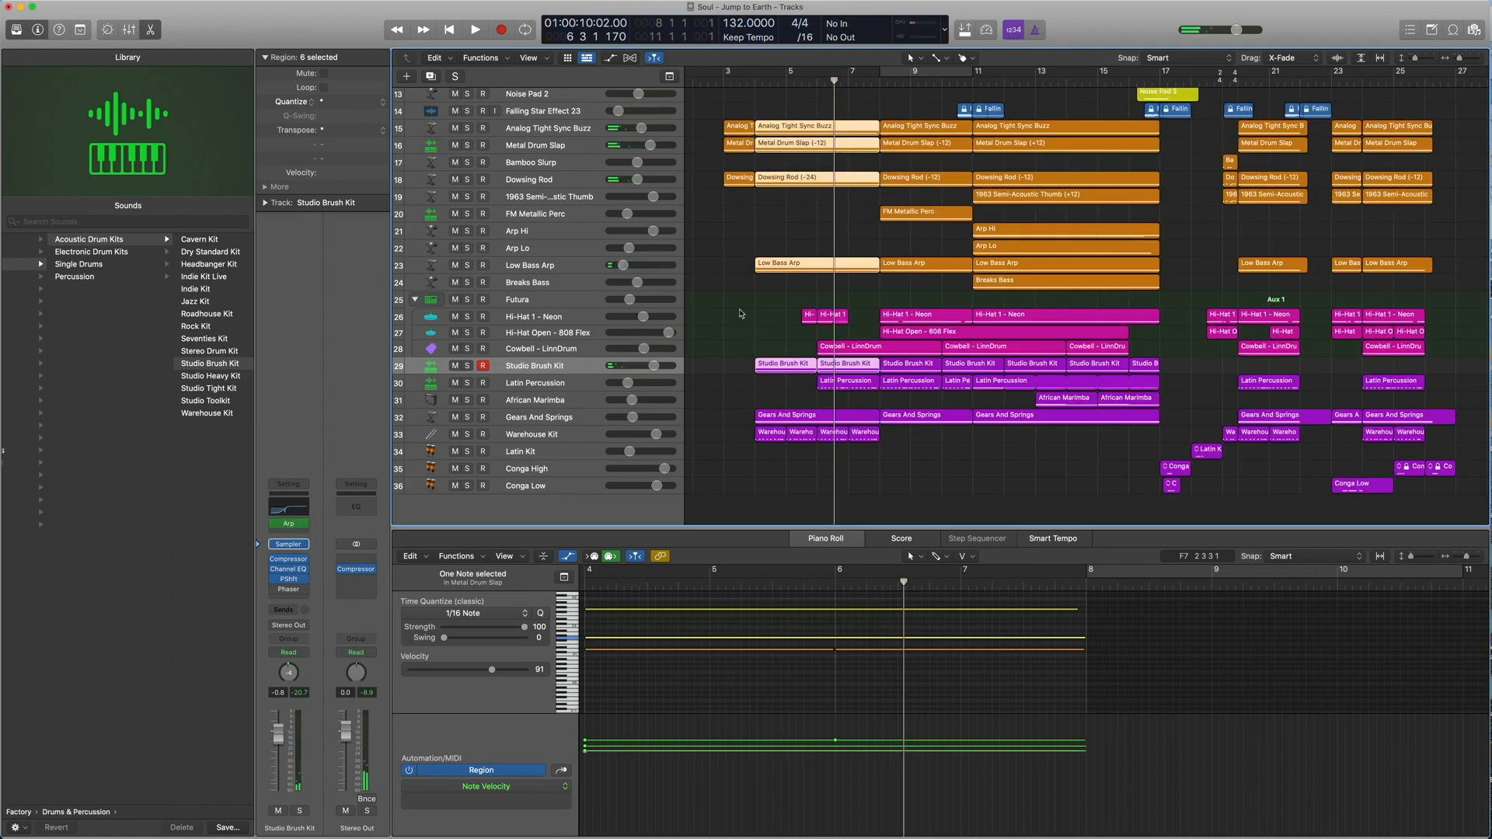
pyautogui.moveTo(772, 107); pyautogui.dragTo(764, 372)
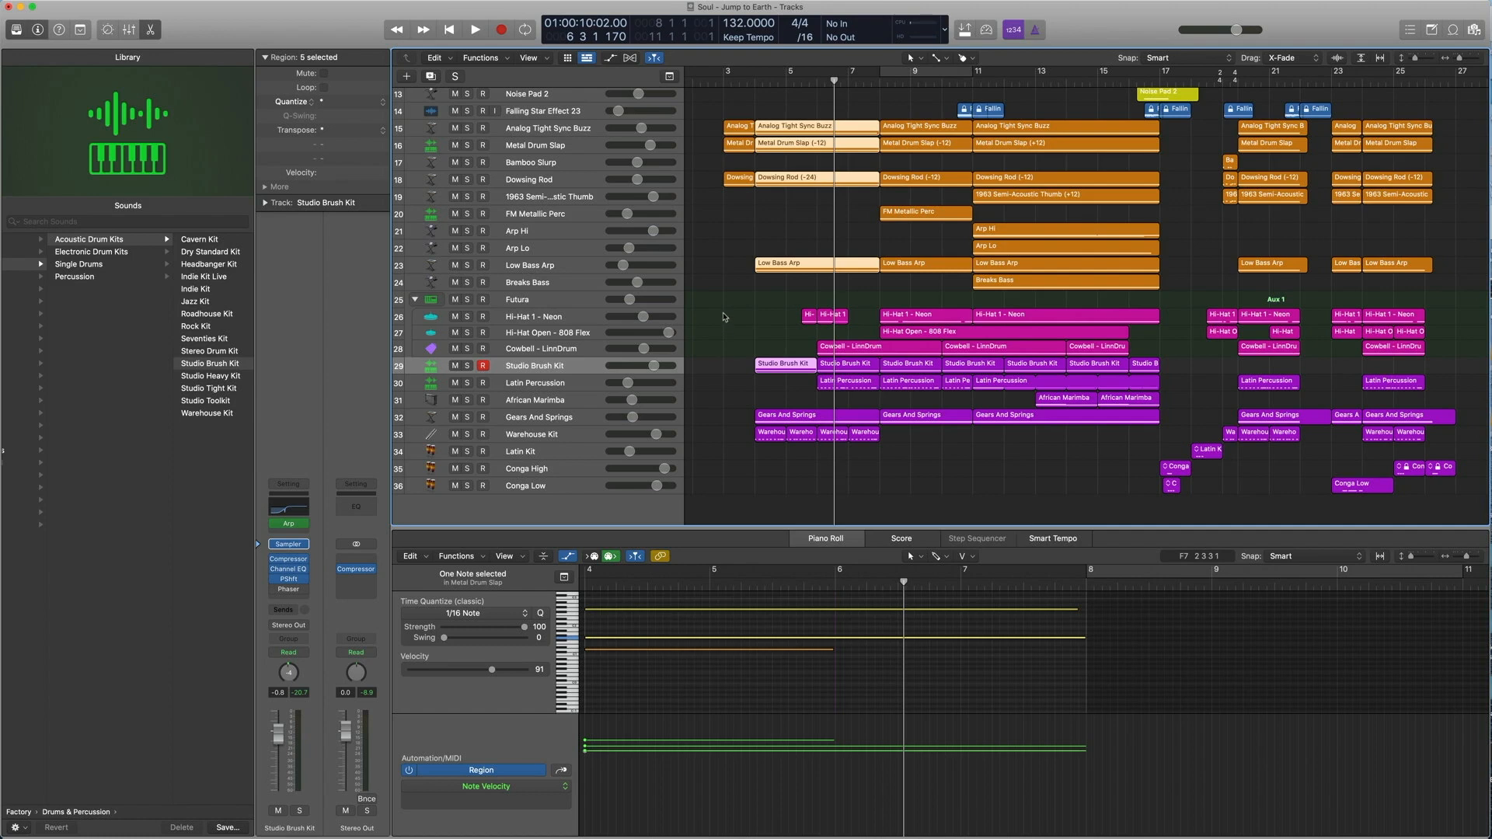
pyautogui.moveTo(722, 315); pyautogui.dragTo(891, 394)
# Select the Gears And Springs track and inspect its Alchemy preset and its Arpeggiator pattern.
pyautogui.click(539, 424)
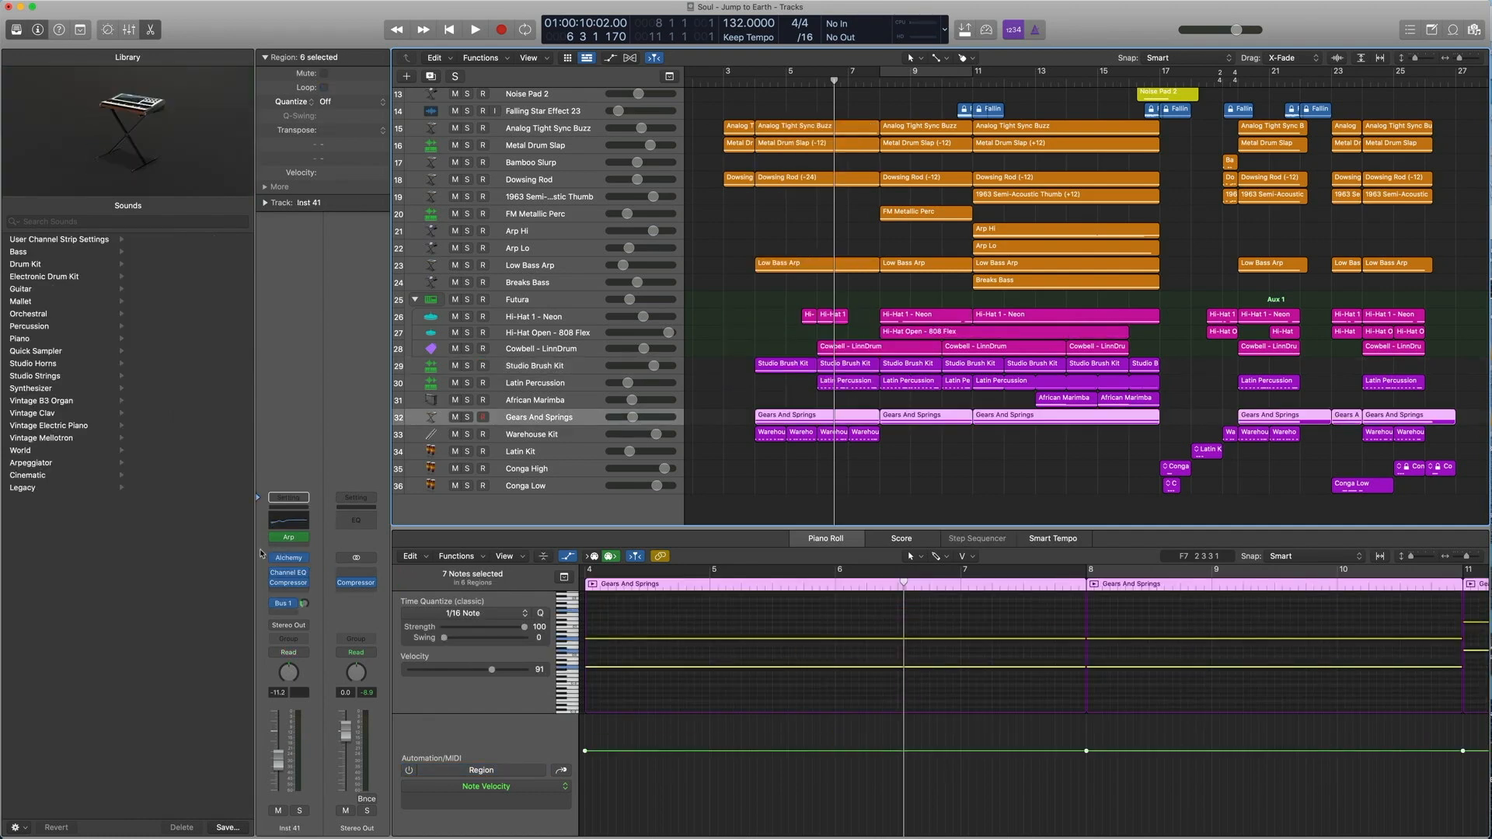
pyautogui.click(285, 559)
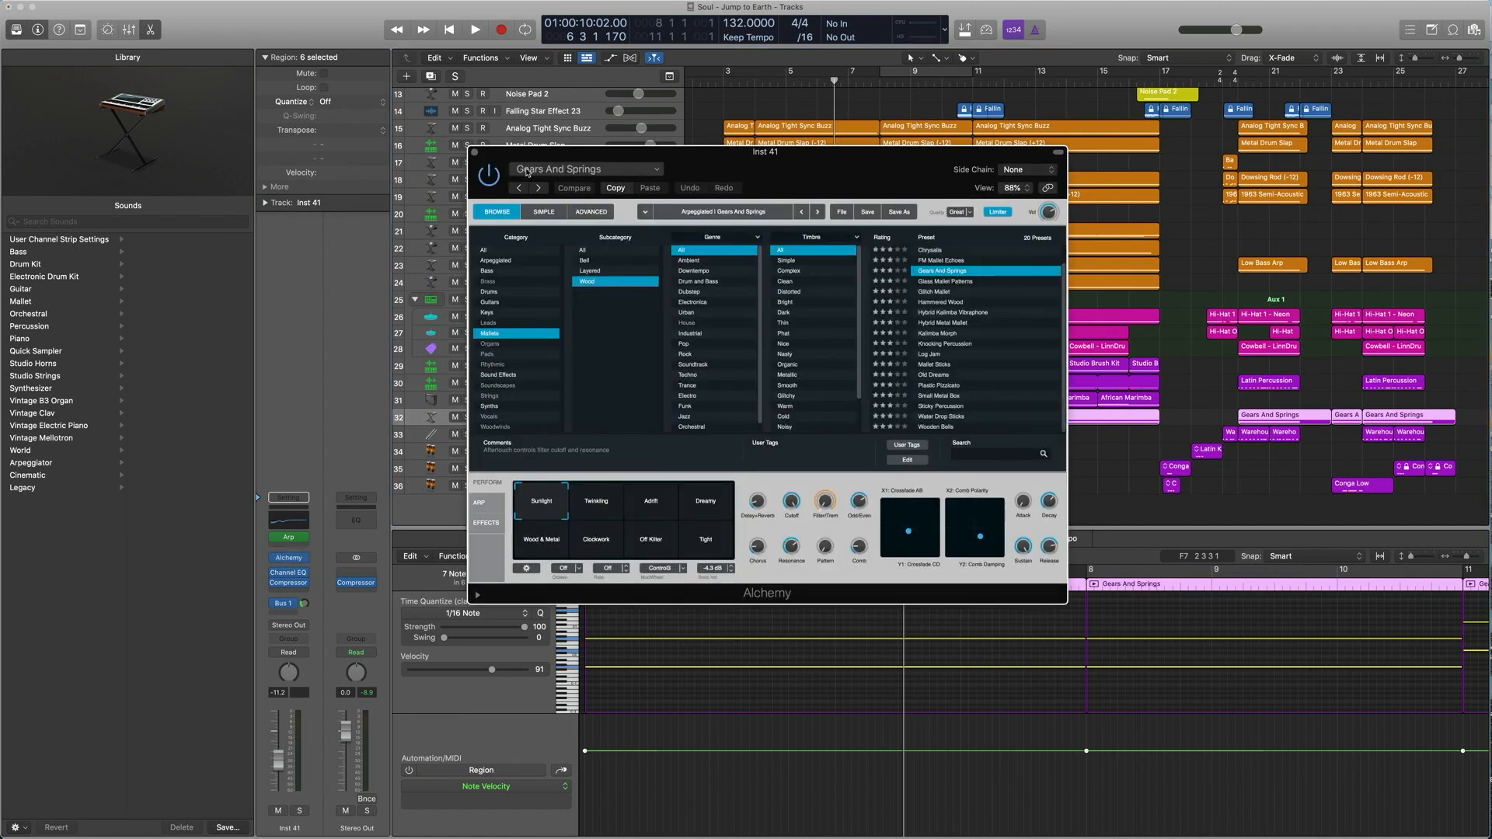
pyautogui.click(474, 151)
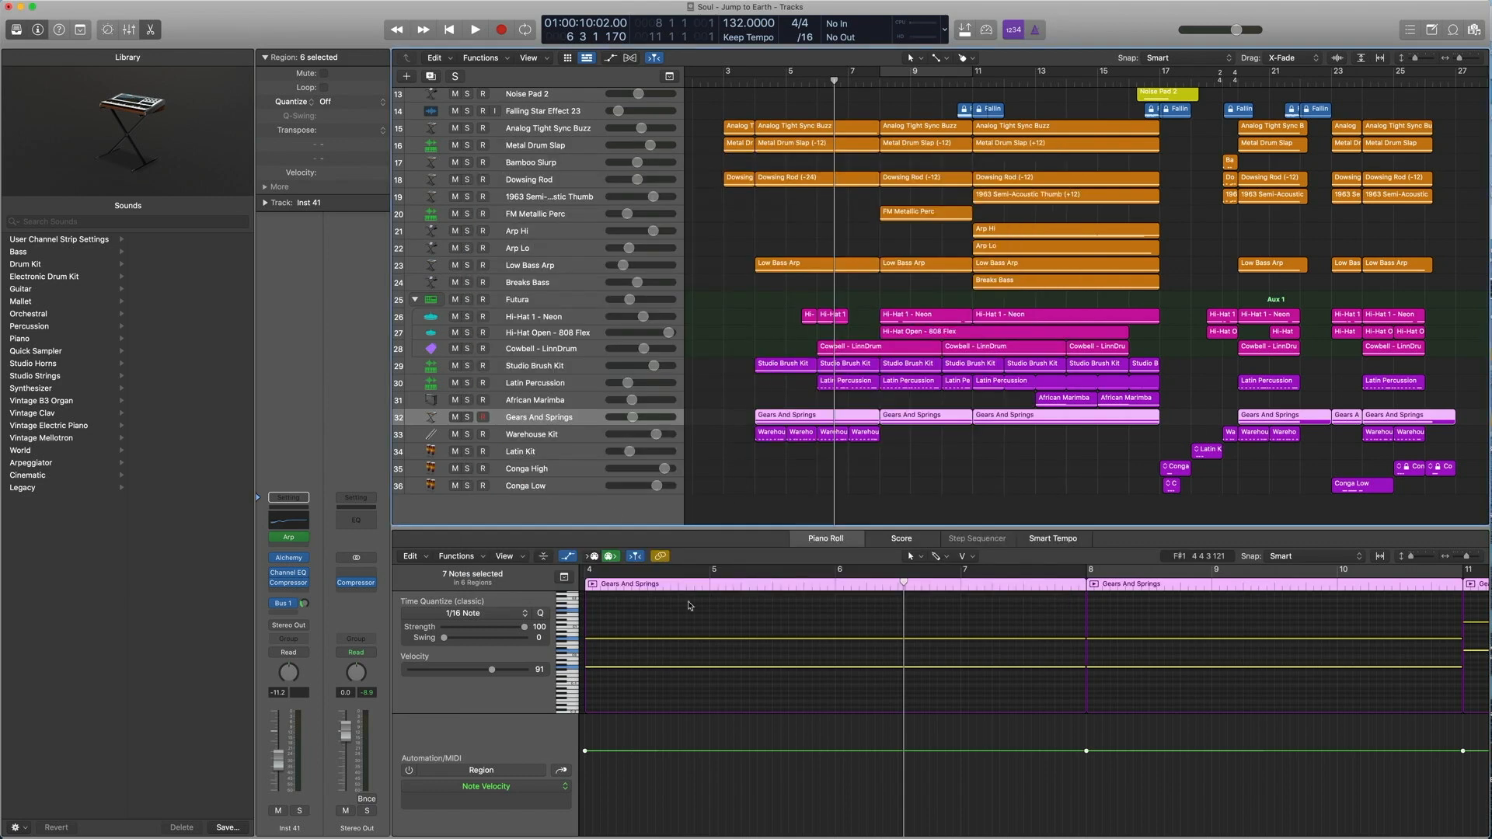
pyautogui.click(287, 536)
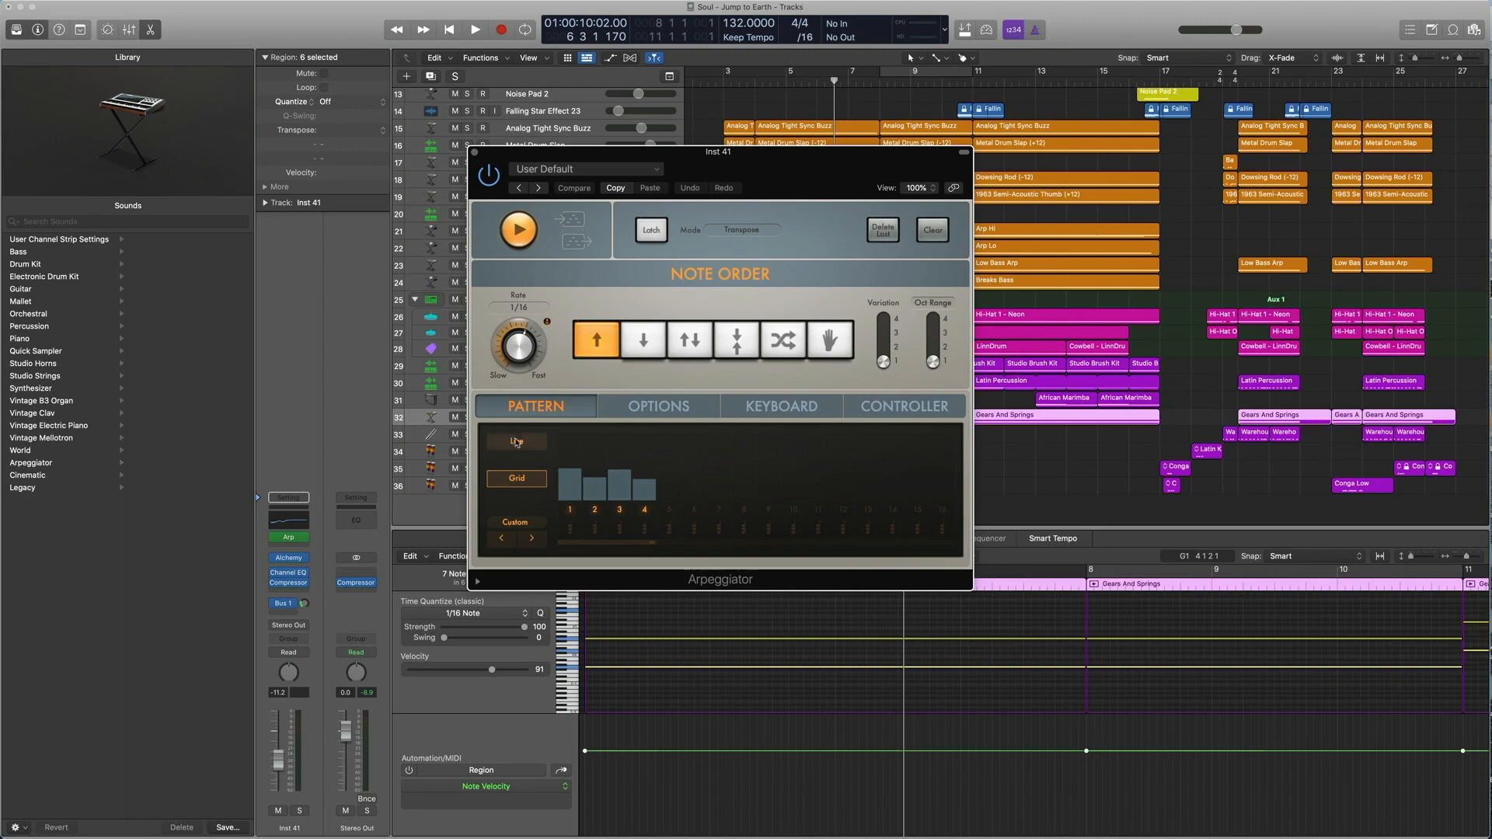
pyautogui.click(474, 152)
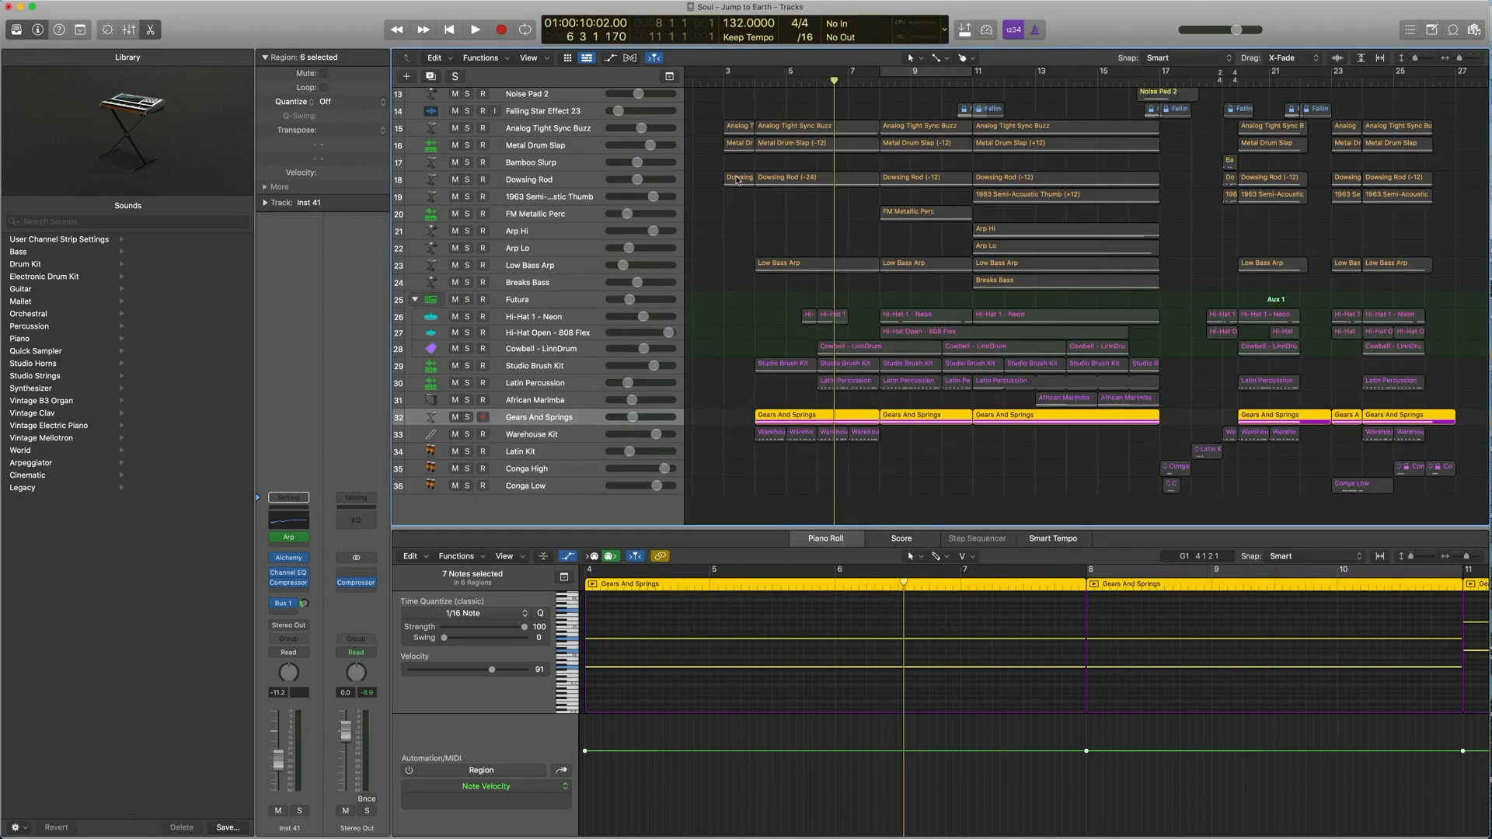
# Play the Gears And Springs regions in solo from just before bar 4, then turn solo off.
pyautogui.doubleClick(744, 80)
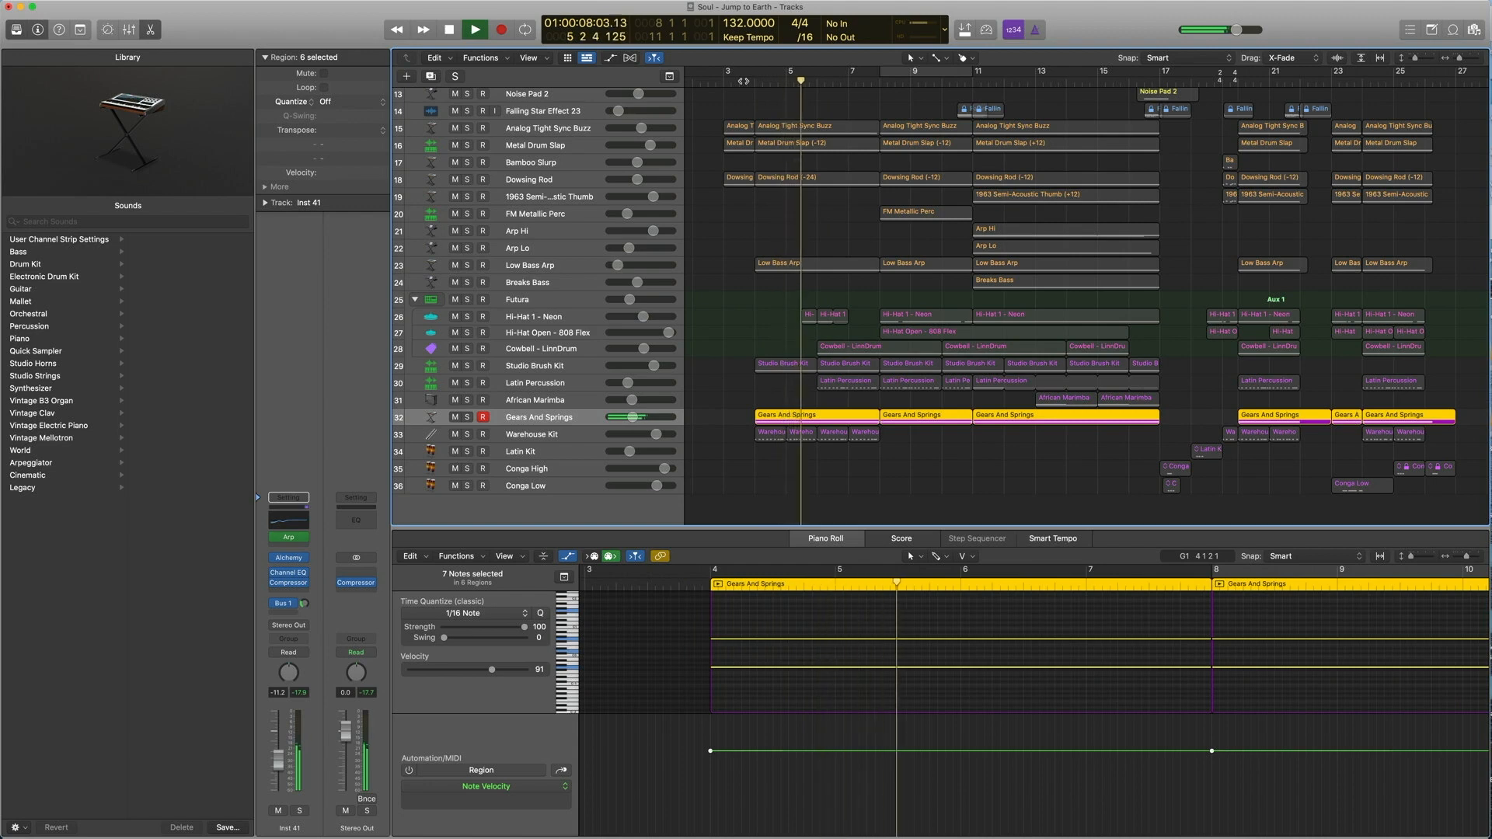
pyautogui.press('space')
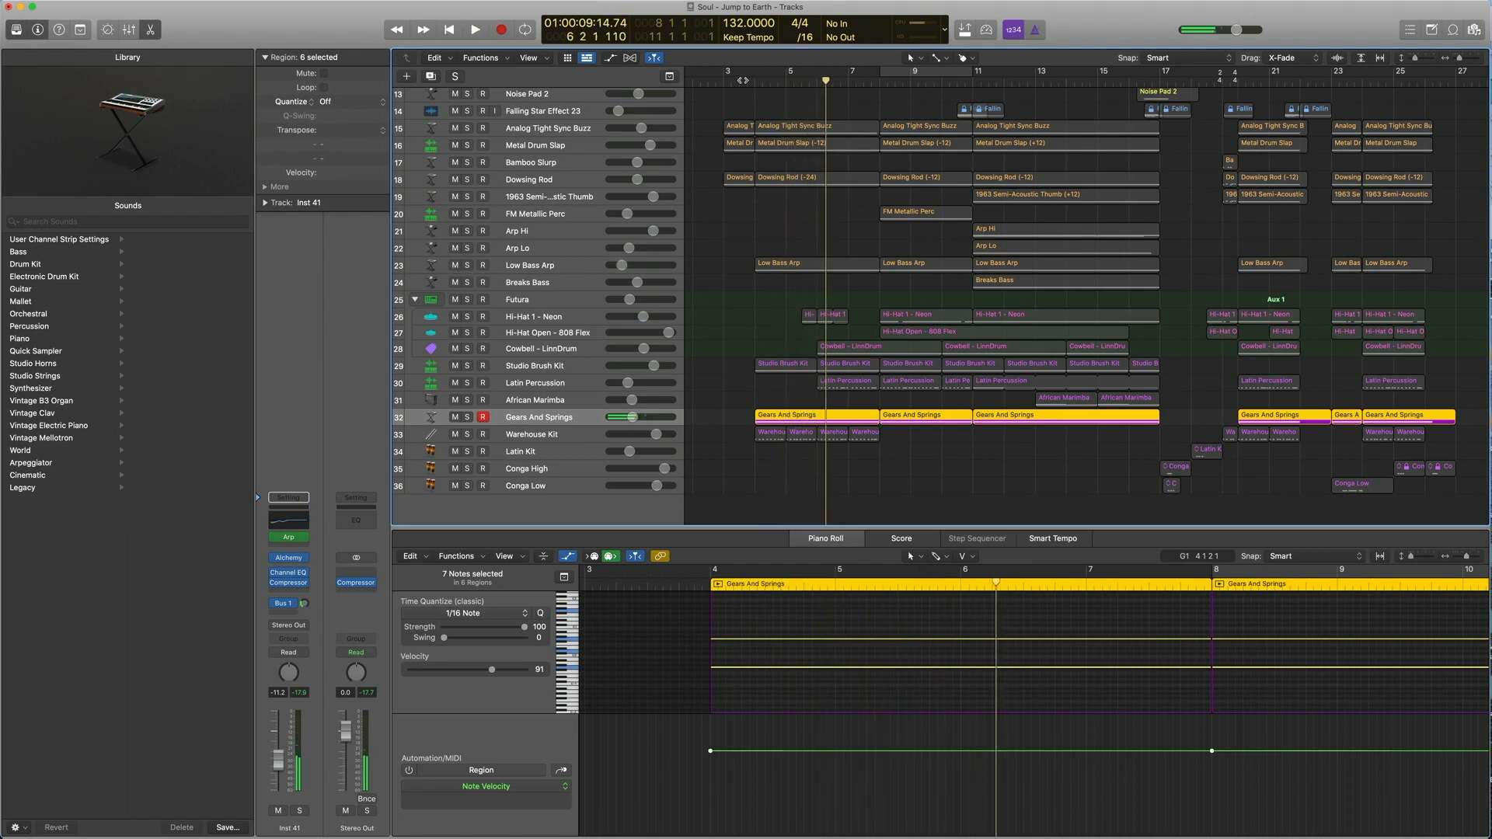
pyautogui.hotkey('ctrl', 's')
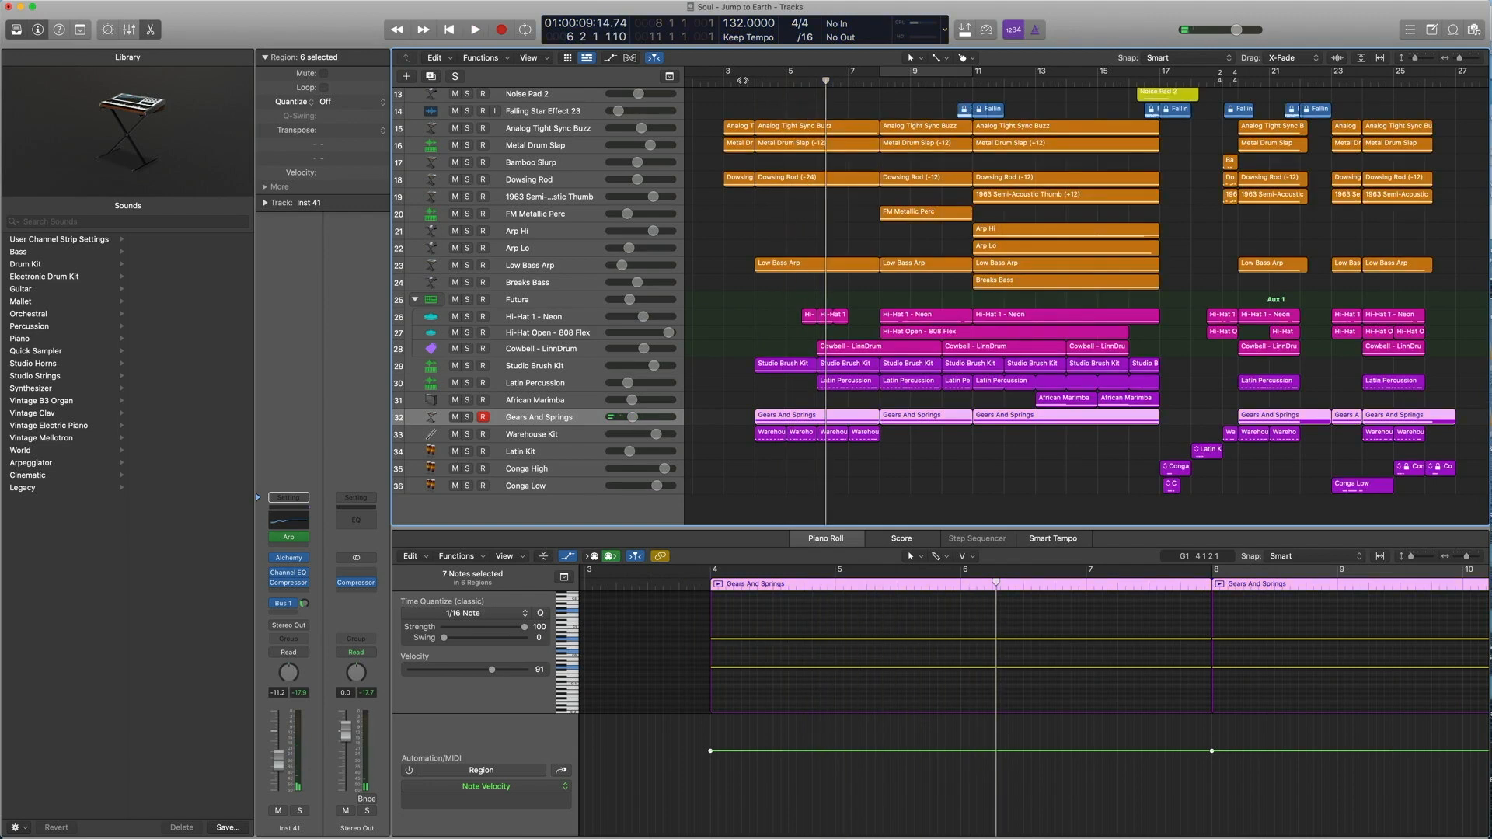
# Play the Warehouse Kit track's regions in solo from just before bar 4, then turn solo off.
pyautogui.click(536, 427)
pyautogui.hotkey('ctrl', 's')
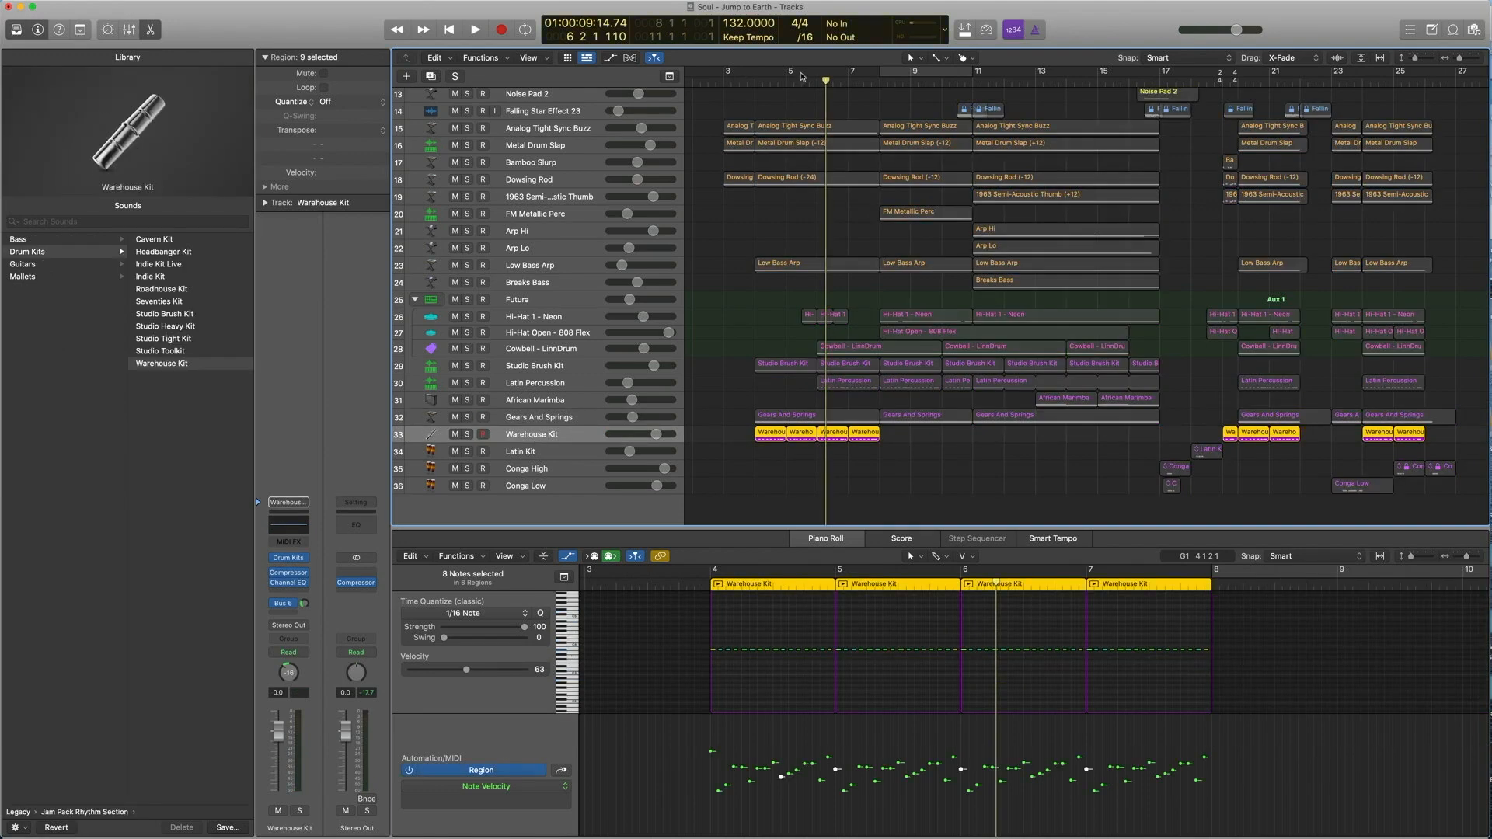
pyautogui.click(749, 78)
pyautogui.press('space')
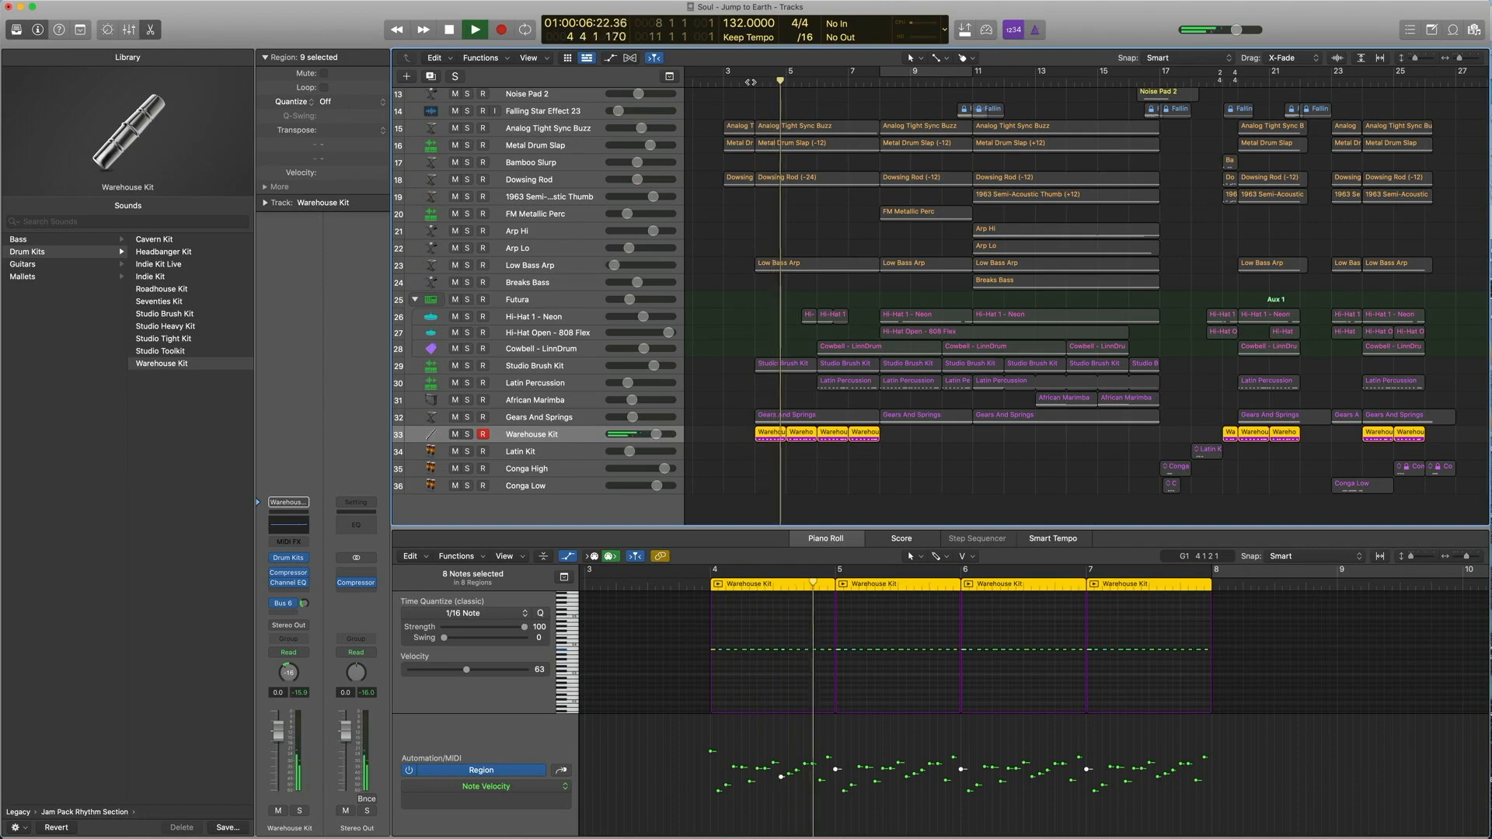
pyautogui.press('space')
pyautogui.hotkey('ctrl', 's')
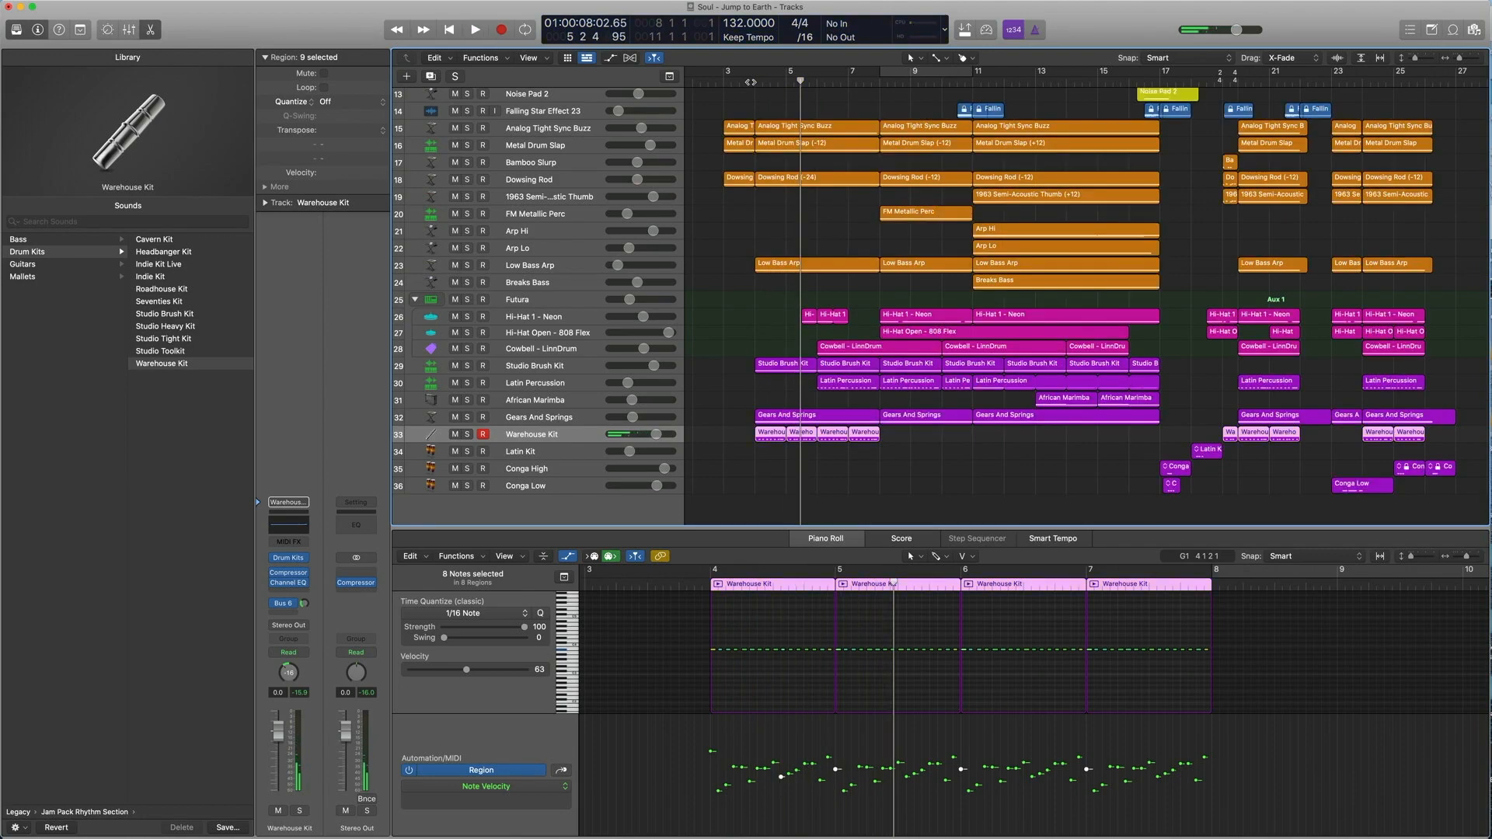
# Solo all percussion regions before bar 8, from Hi-Hat 1 down to Warehouse Kit, play them together, and turn solo off.
pyautogui.scroll(5, 823, 334)
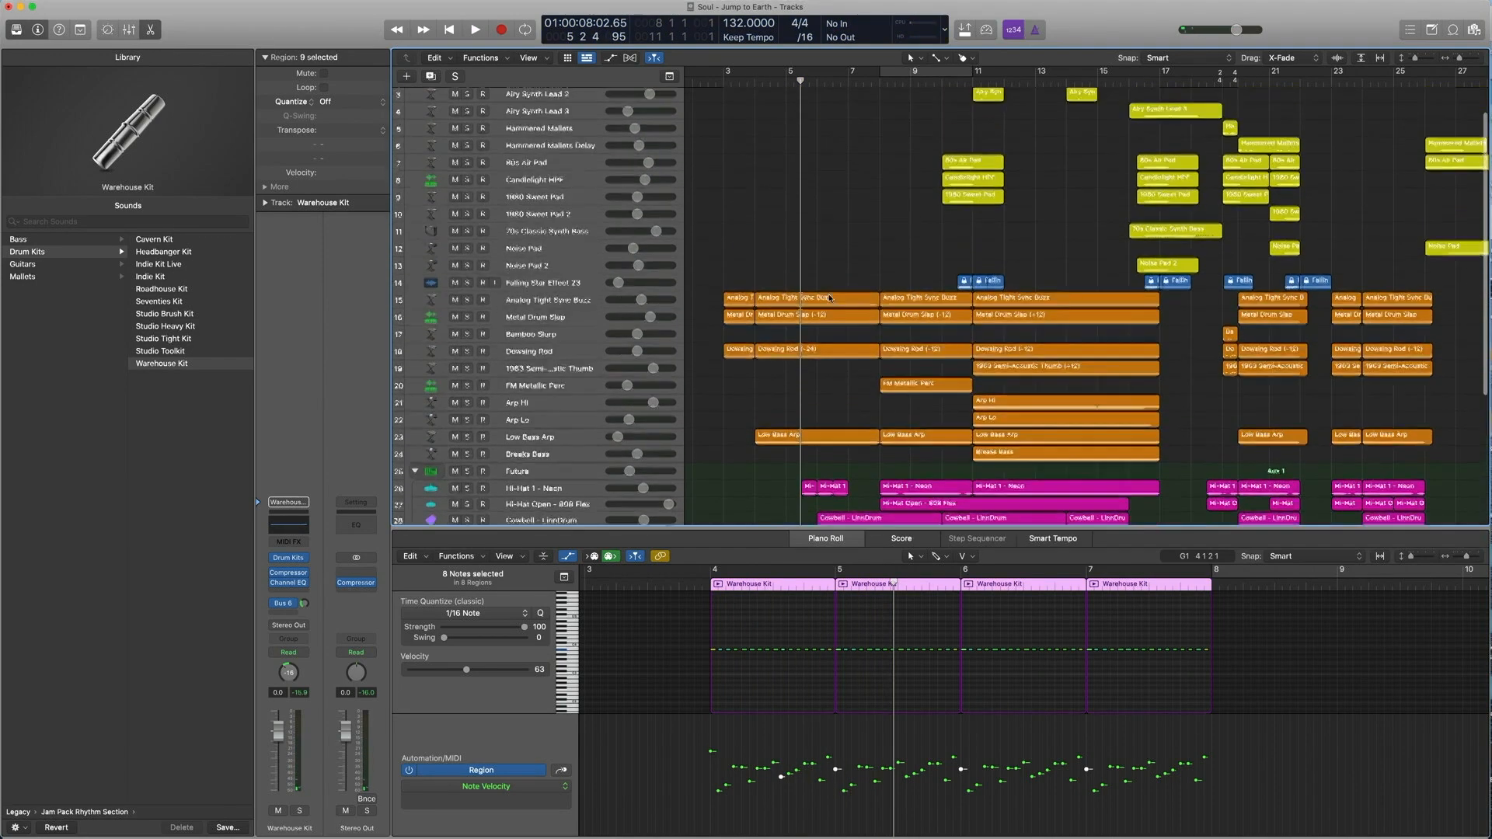
pyautogui.scroll(-6, 830, 311)
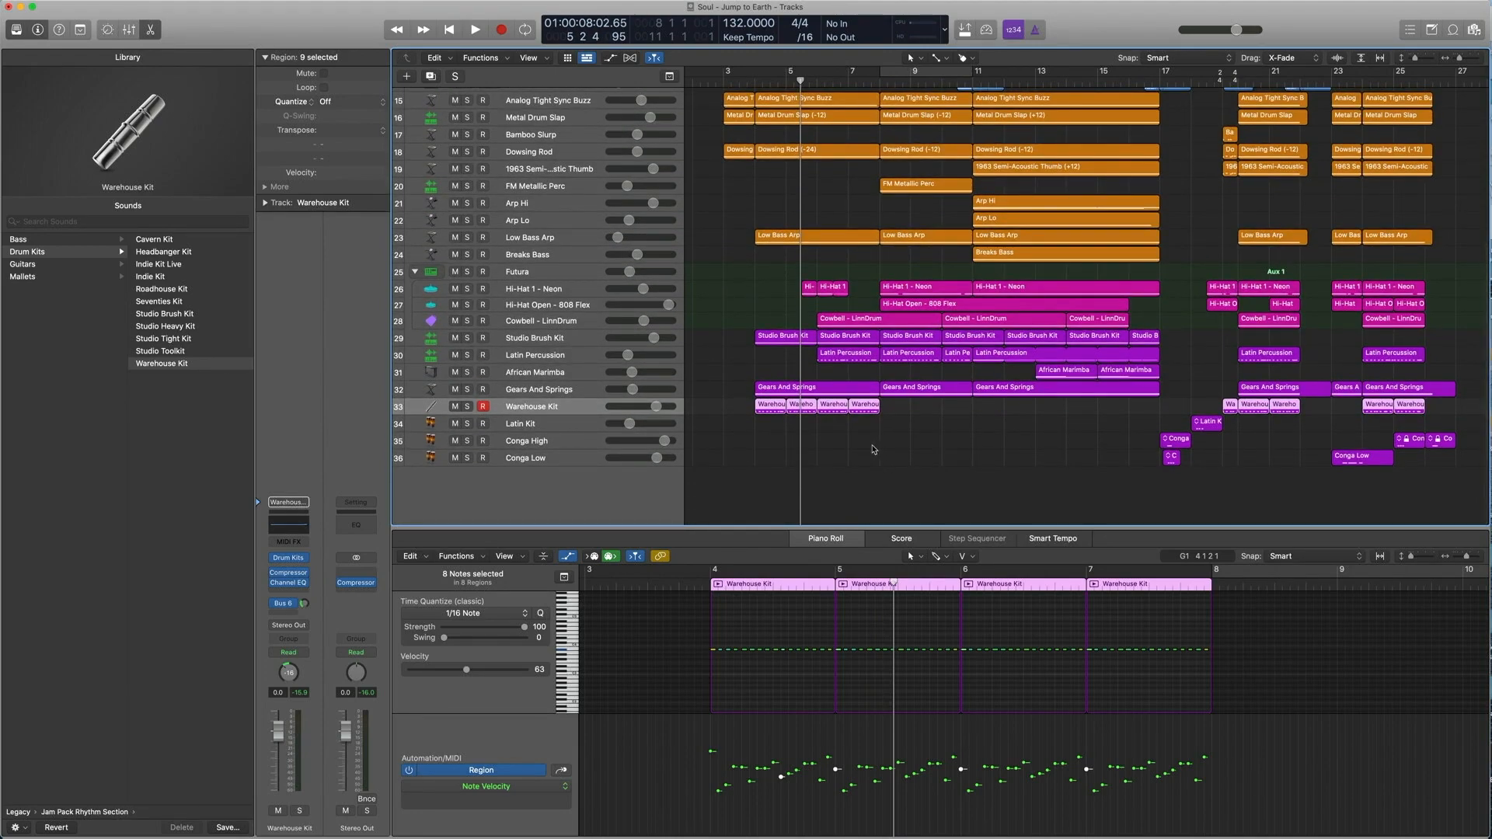
pyautogui.moveTo(874, 449); pyautogui.dragTo(769, 284)
pyautogui.hotkey('ctrl', 's')
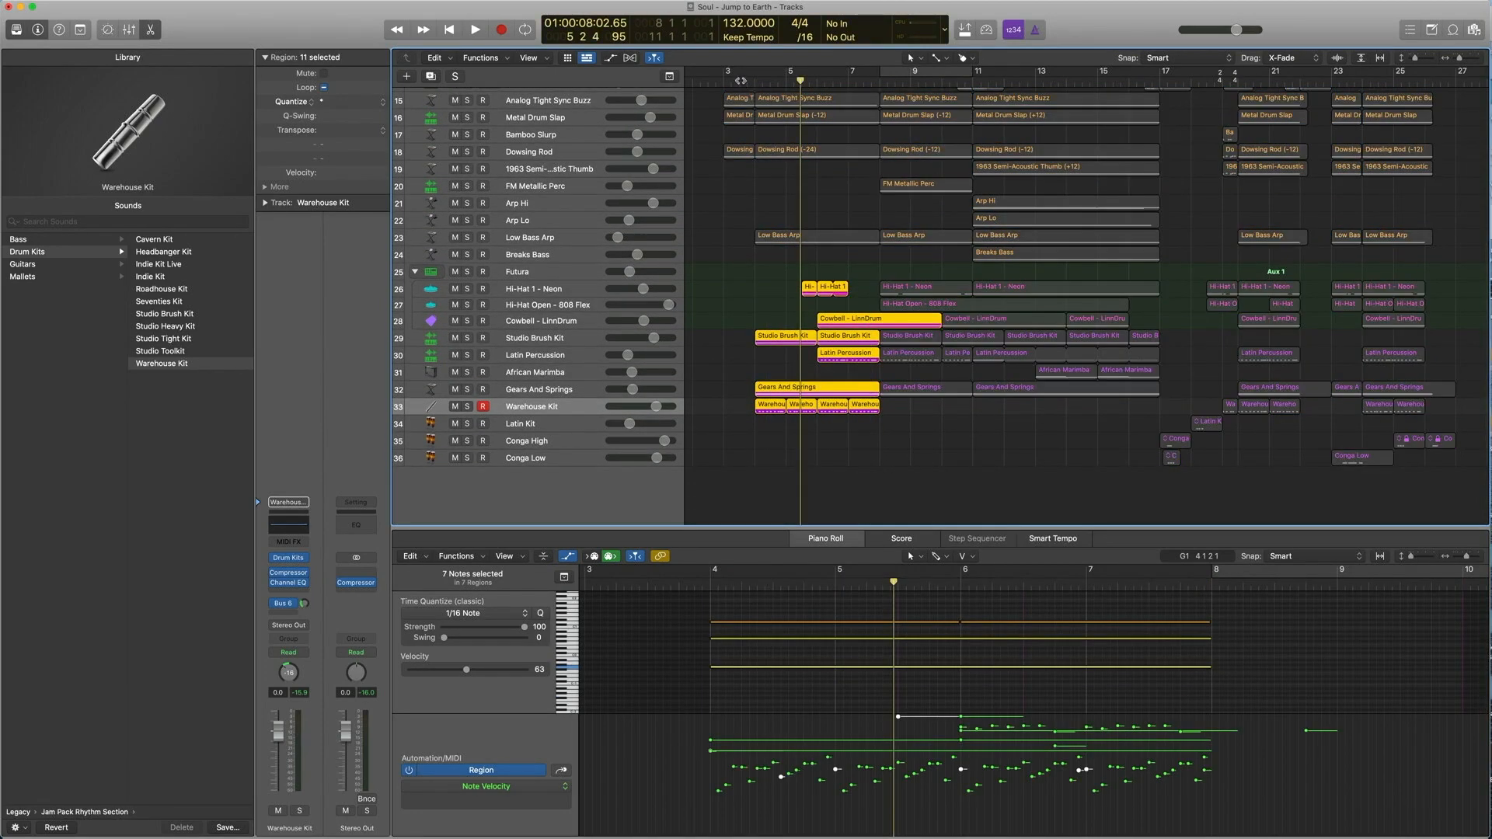
pyautogui.click(743, 80)
pyautogui.press('space')
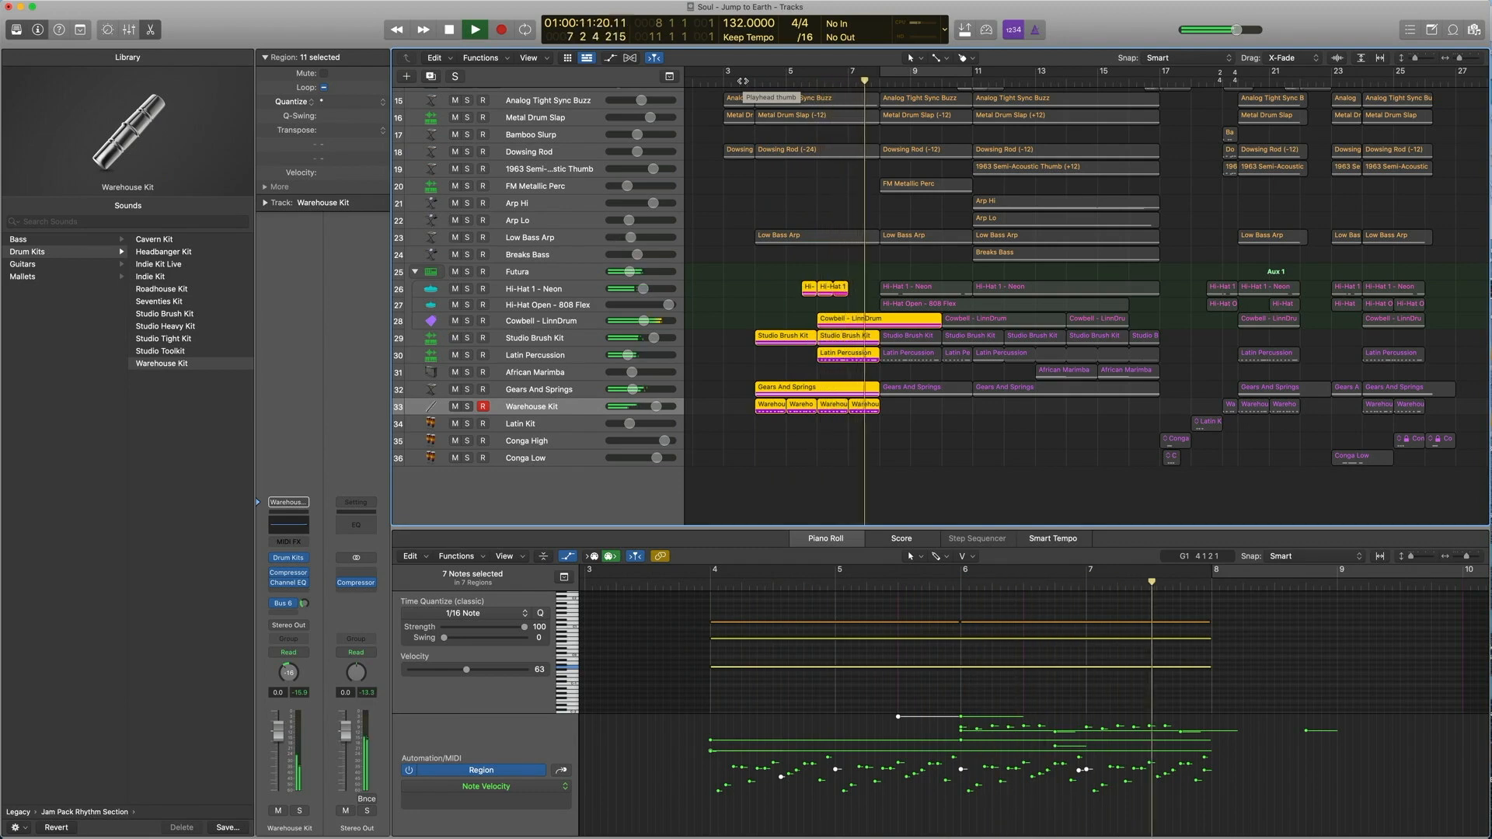
pyautogui.press('space')
pyautogui.hotkey('ctrl', 's')
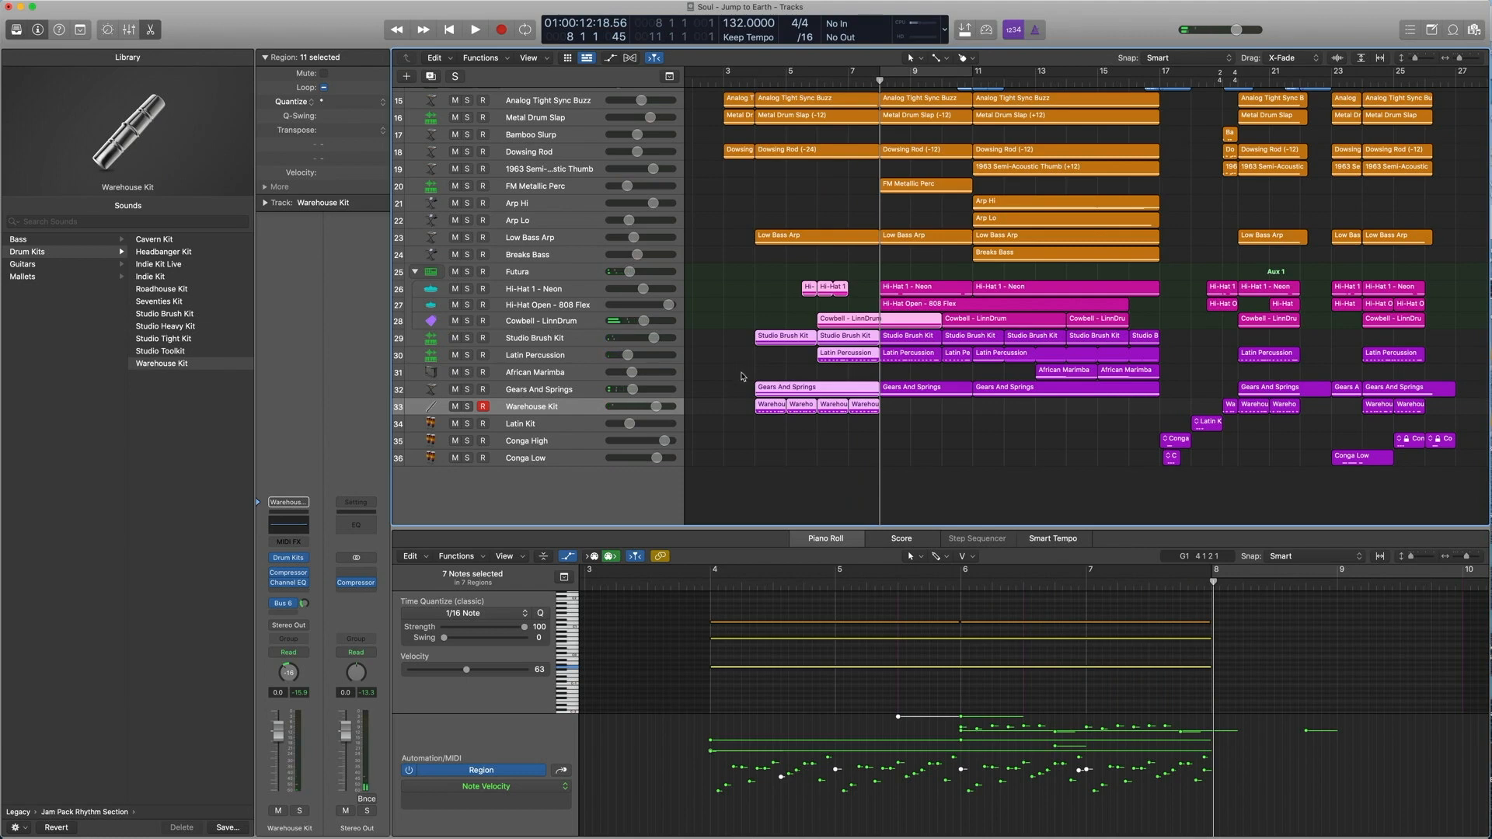
# Play the full arrangement without solo from bar 3, beat 4, until just past bar 8.
pyautogui.click(746, 83)
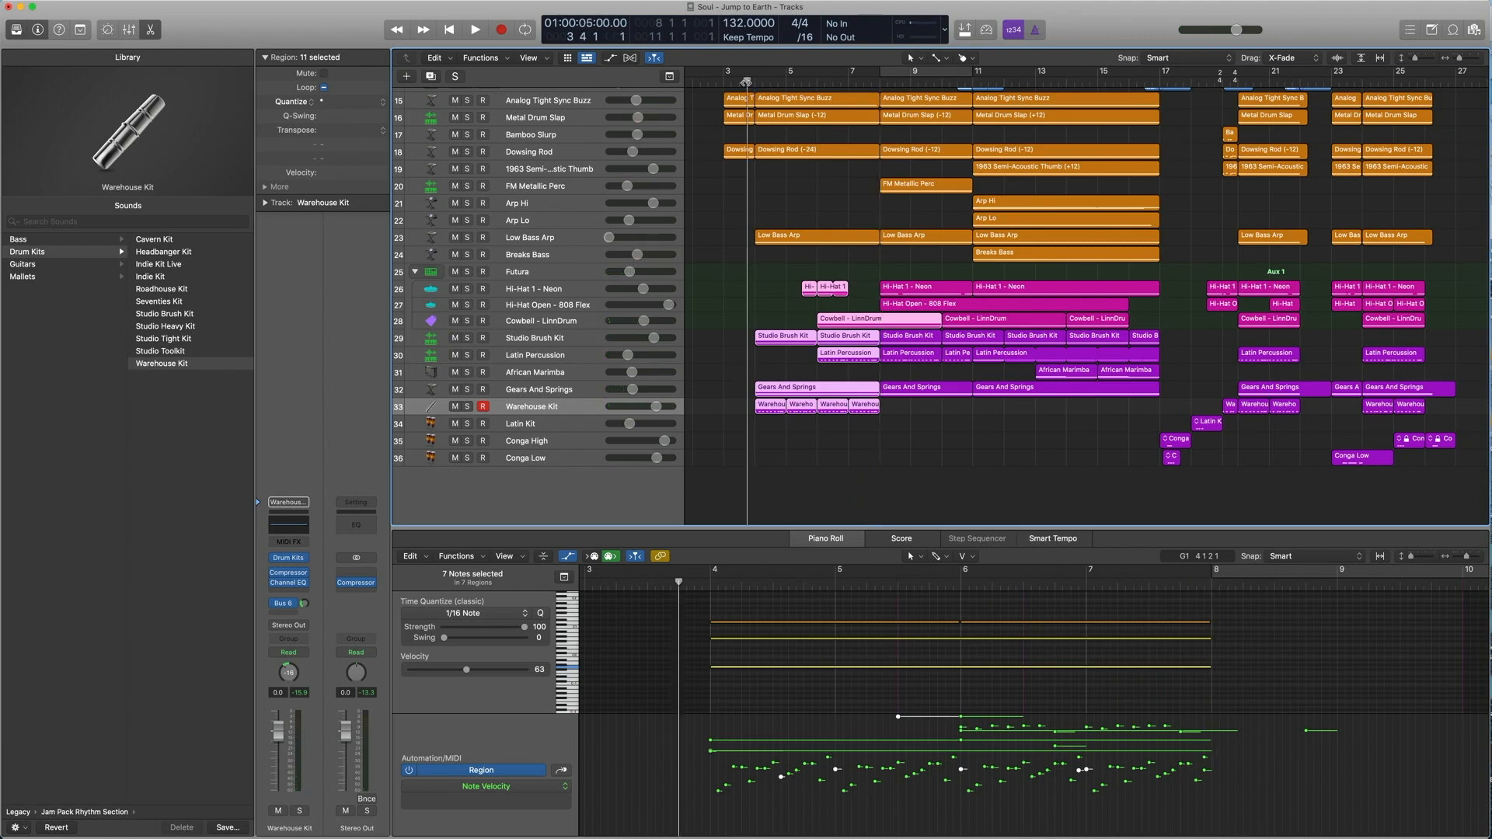
pyautogui.press('space')
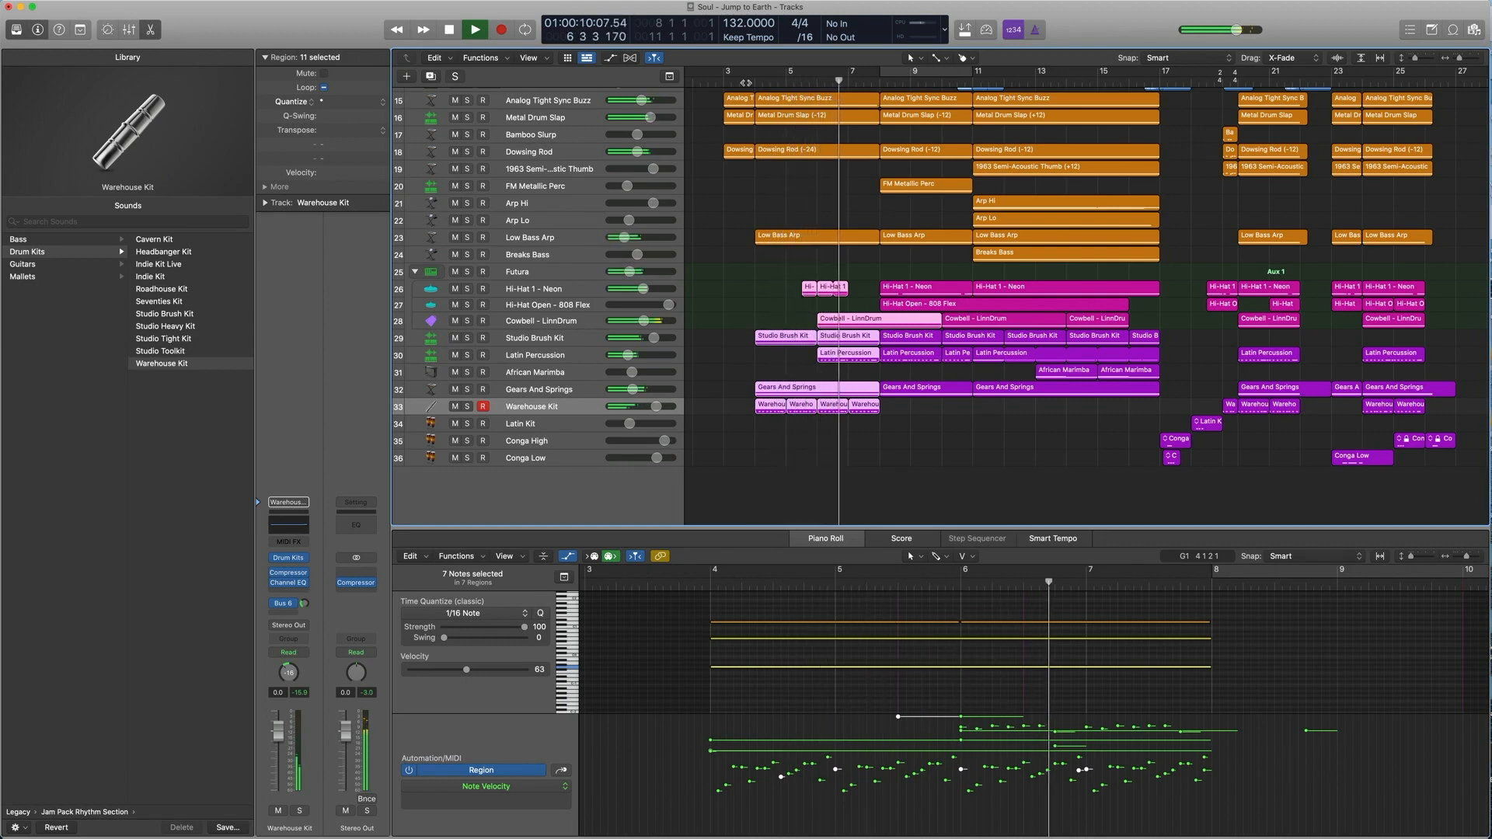
pyautogui.scroll(5, 1017, 218)
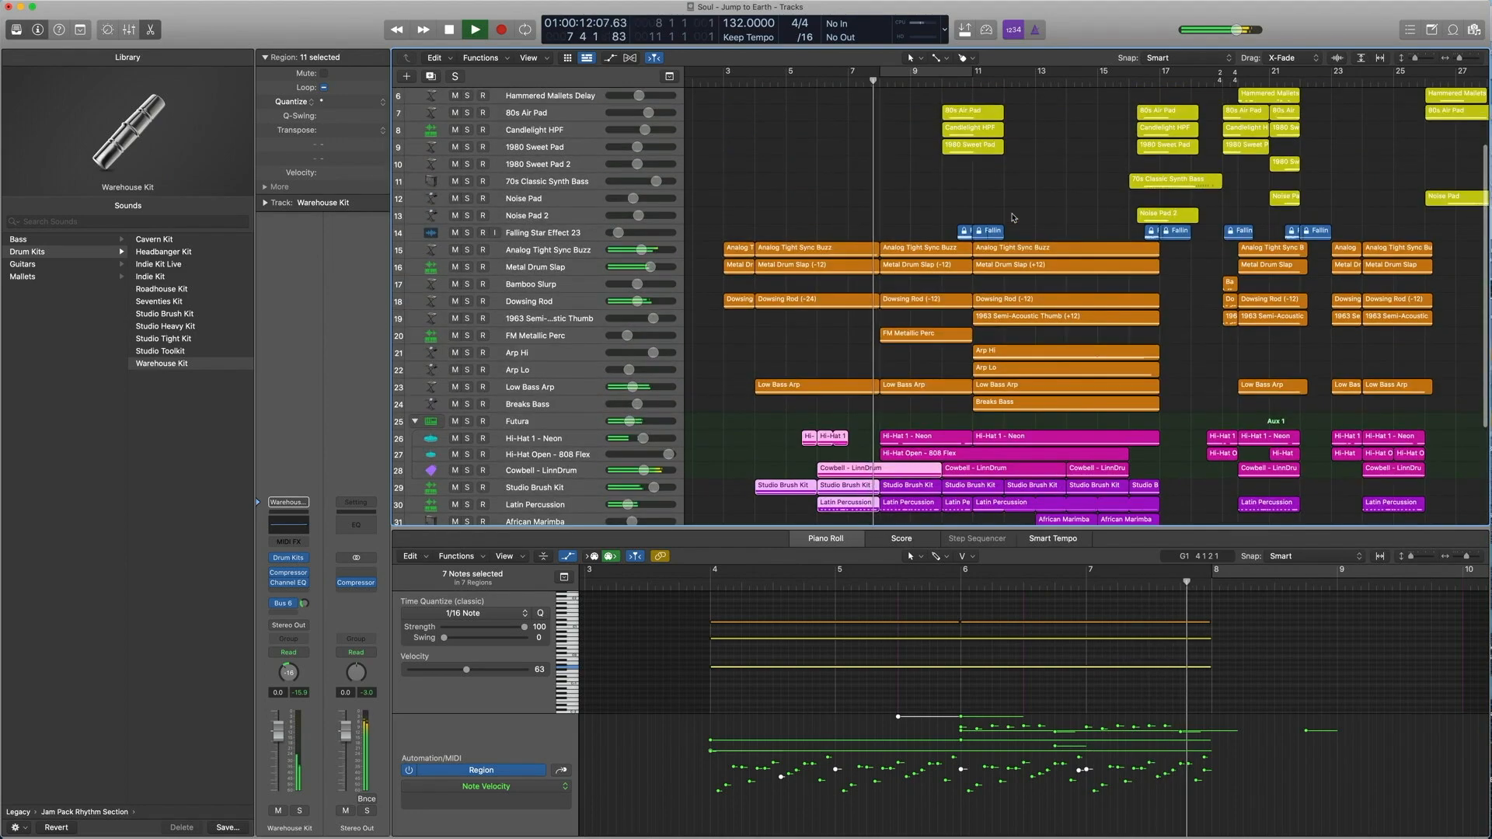
pyautogui.press('space')
# Solo the Falling Star Effect 23 track's regions and audition Falling Star Effect 16 and 15 in the Loop Browser.
pyautogui.click(550, 233)
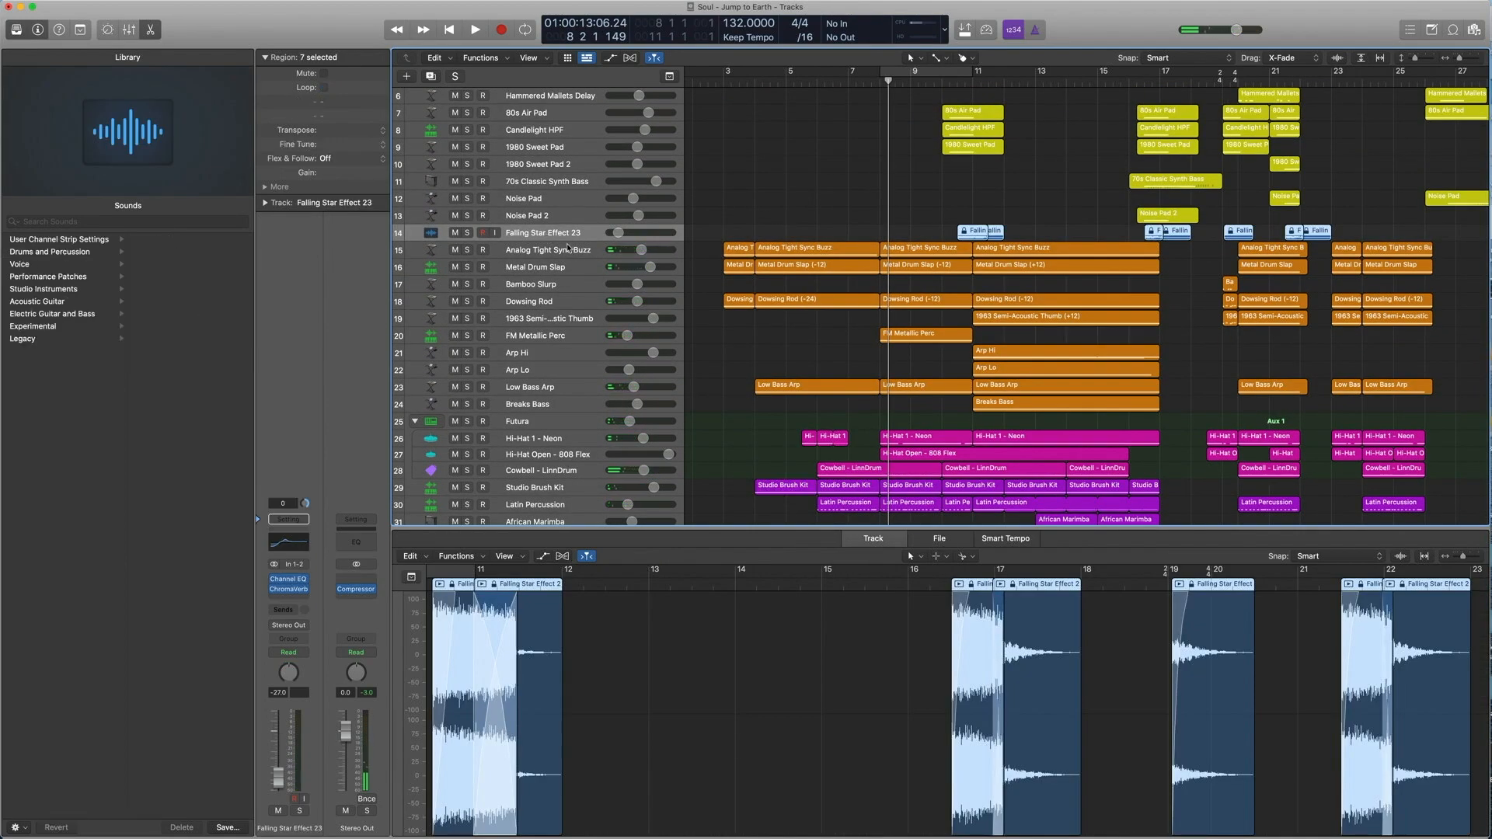
pyautogui.hotkey('ctrl', 's')
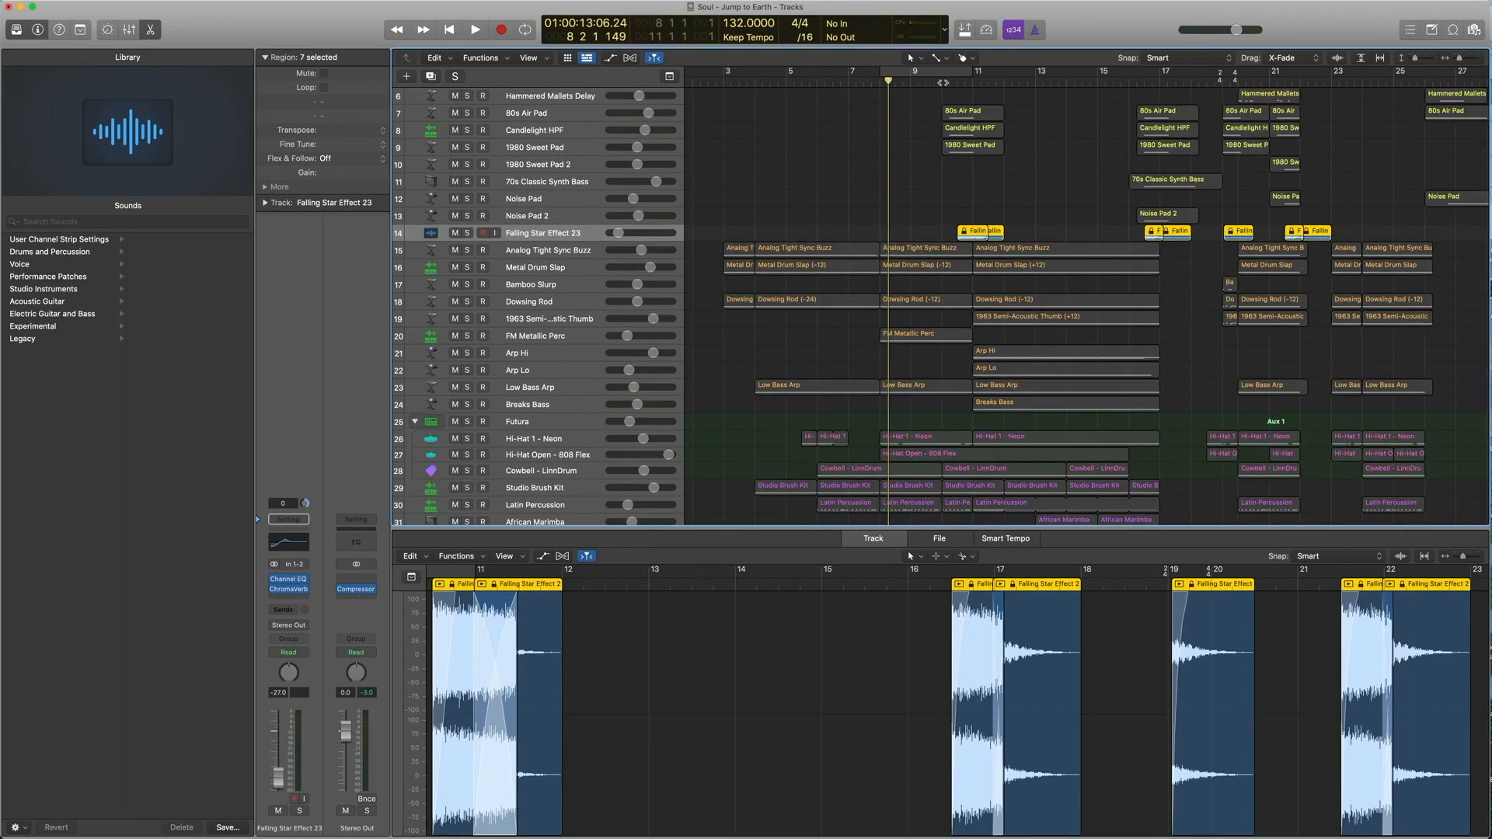
pyautogui.click(1454, 32)
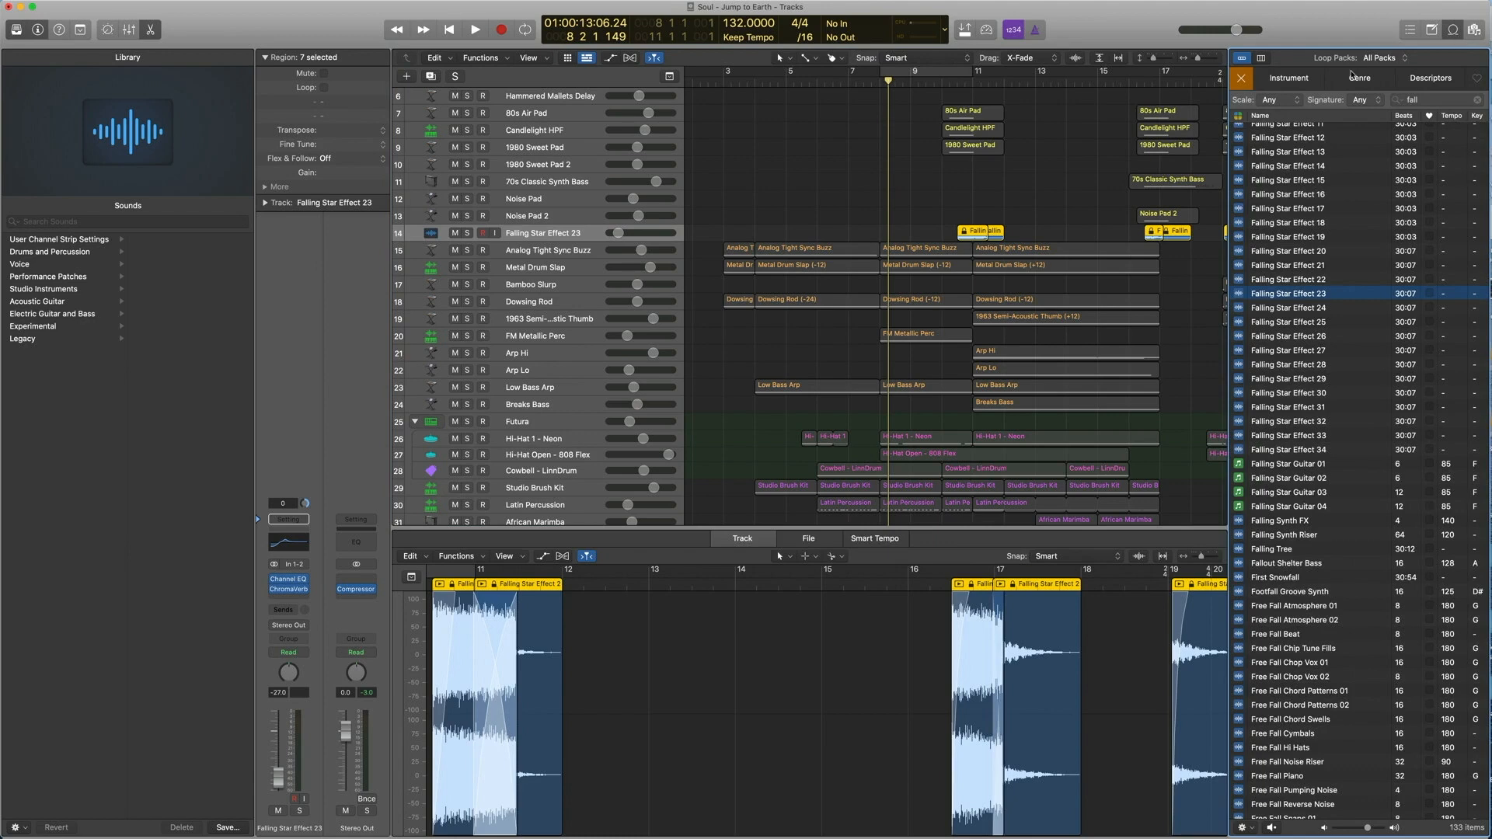
pyautogui.scroll(4, 1323, 280)
pyautogui.click(1320, 308)
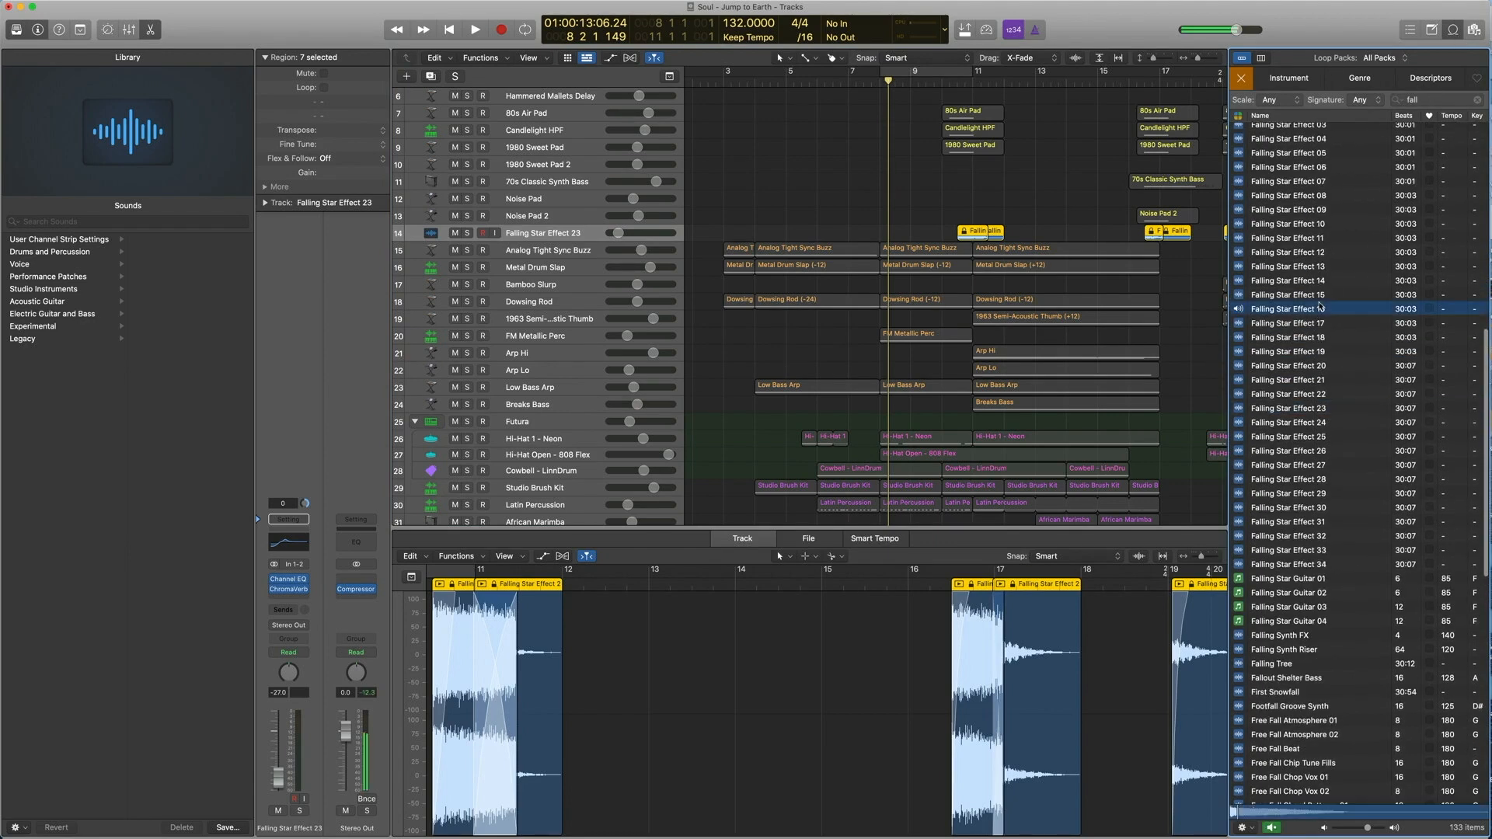
pyautogui.click(1318, 296)
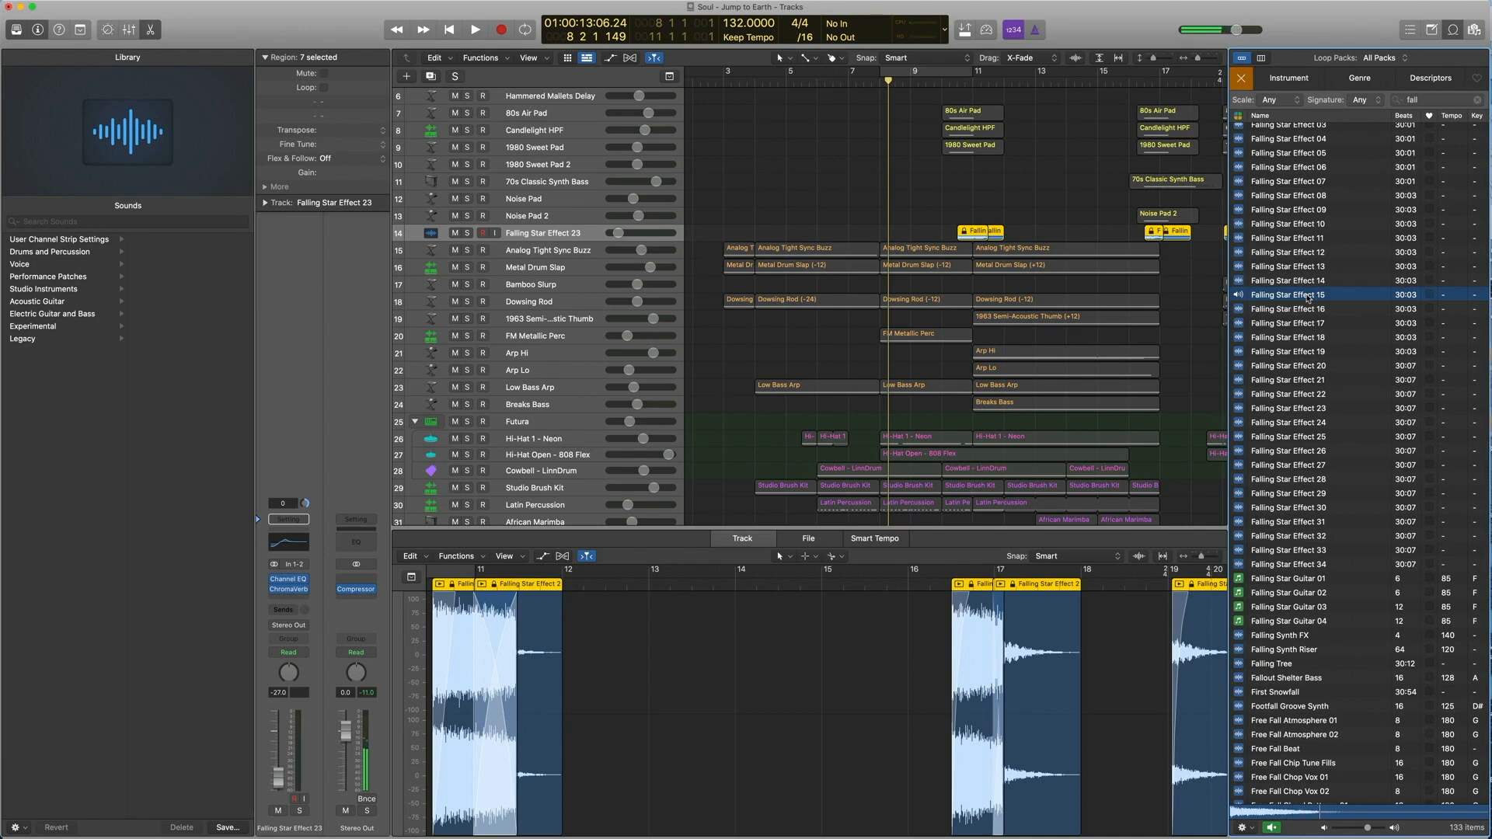
pyautogui.click(1303, 298)
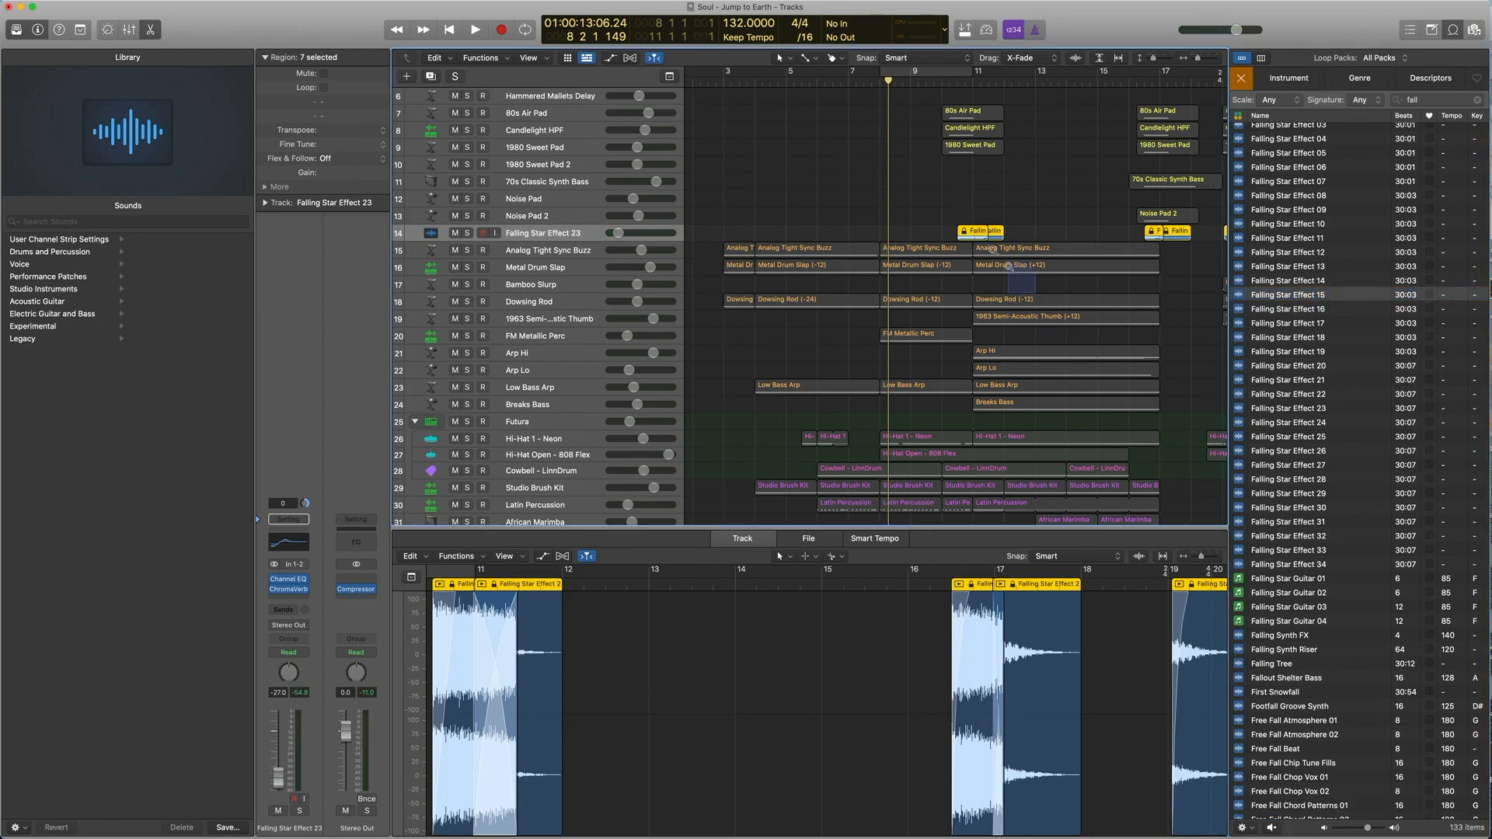
# Play the two Falling Star Effect 23 regions that end at bar 12 in solo.
pyautogui.press('z')
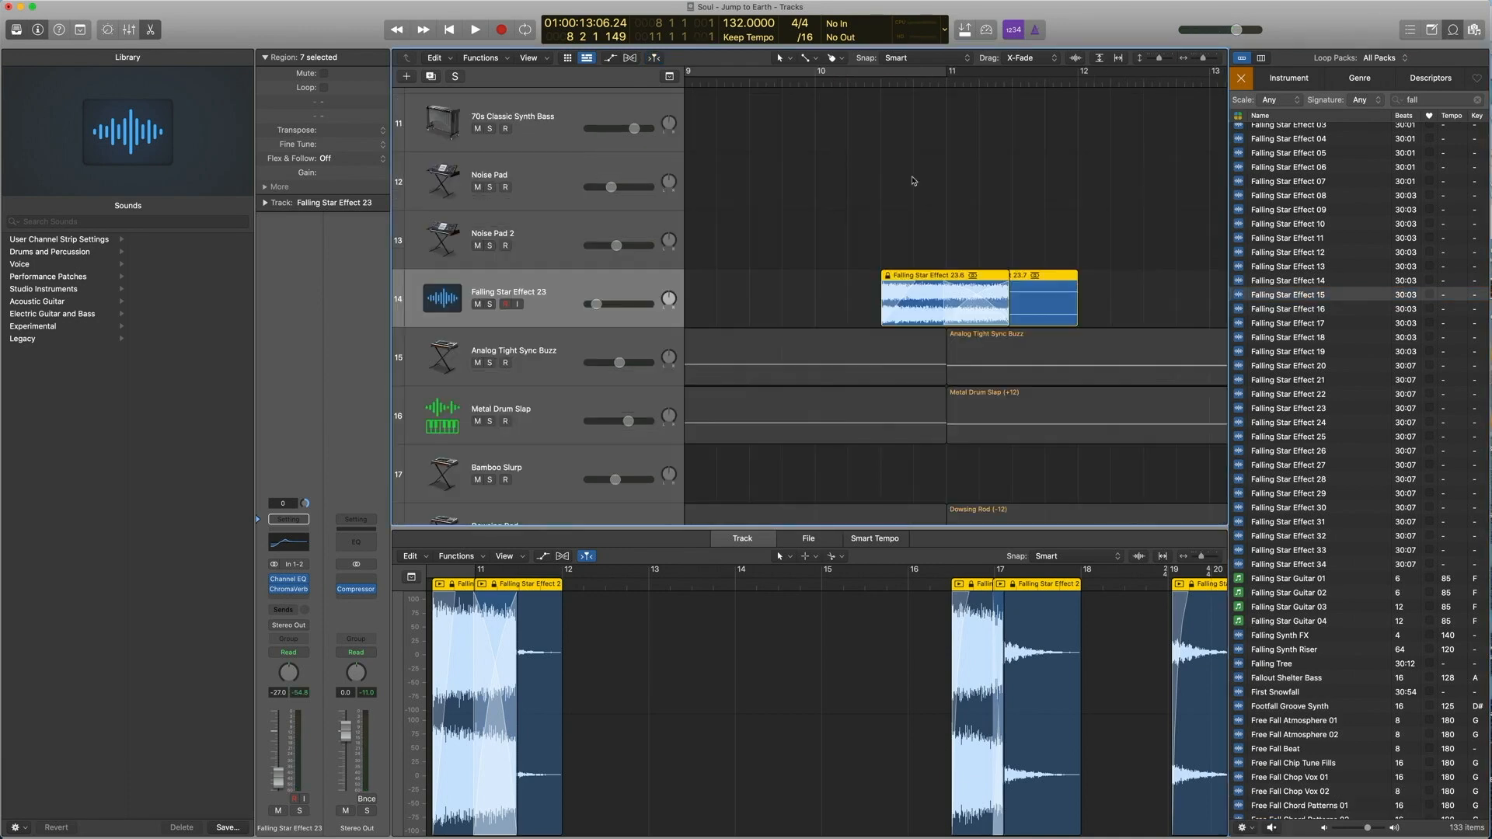
pyautogui.click(1024, 319)
pyautogui.click(906, 308)
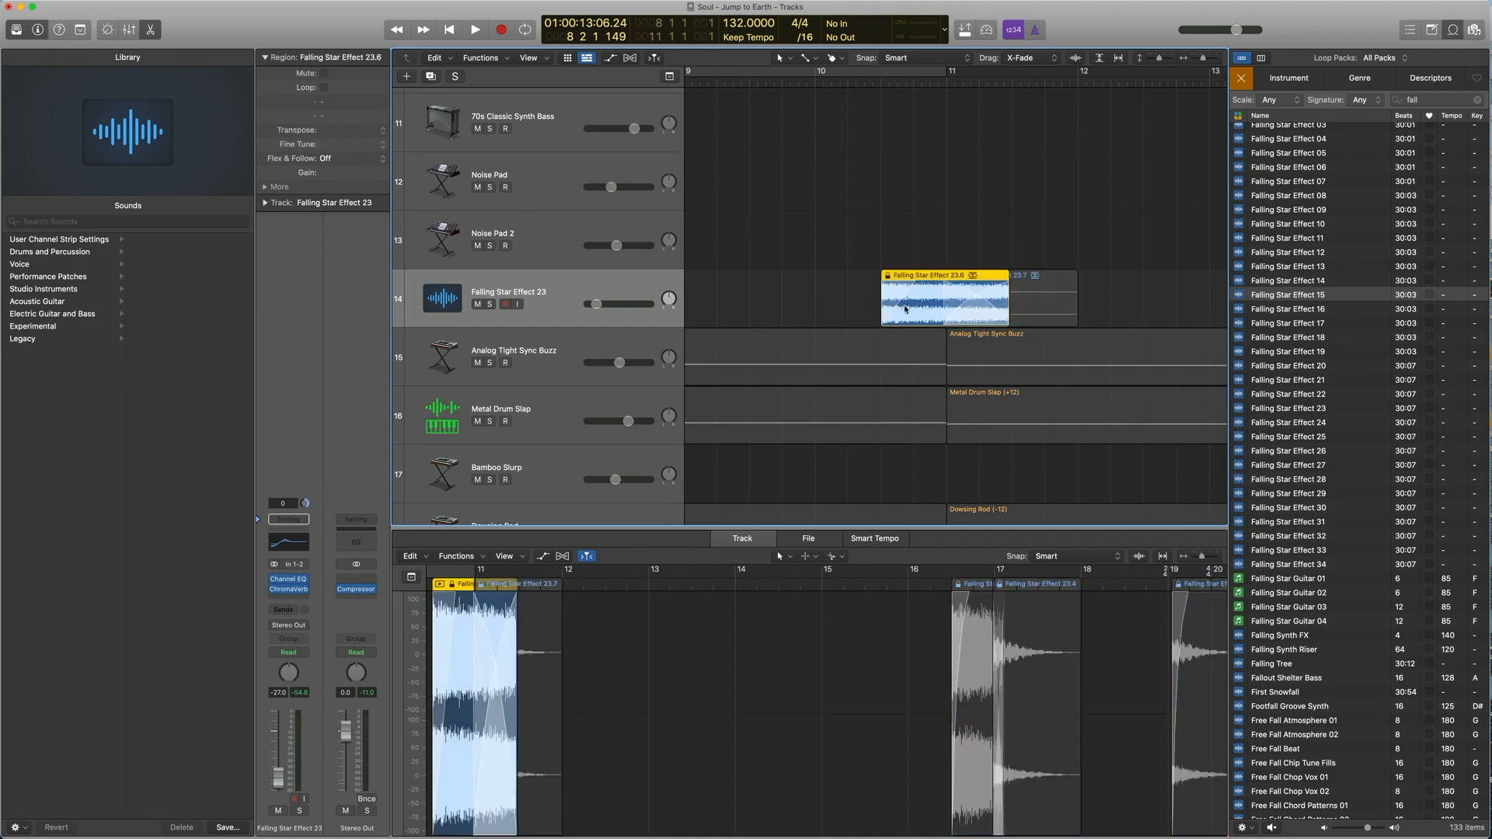
pyautogui.moveTo(942, 230); pyautogui.dragTo(989, 288)
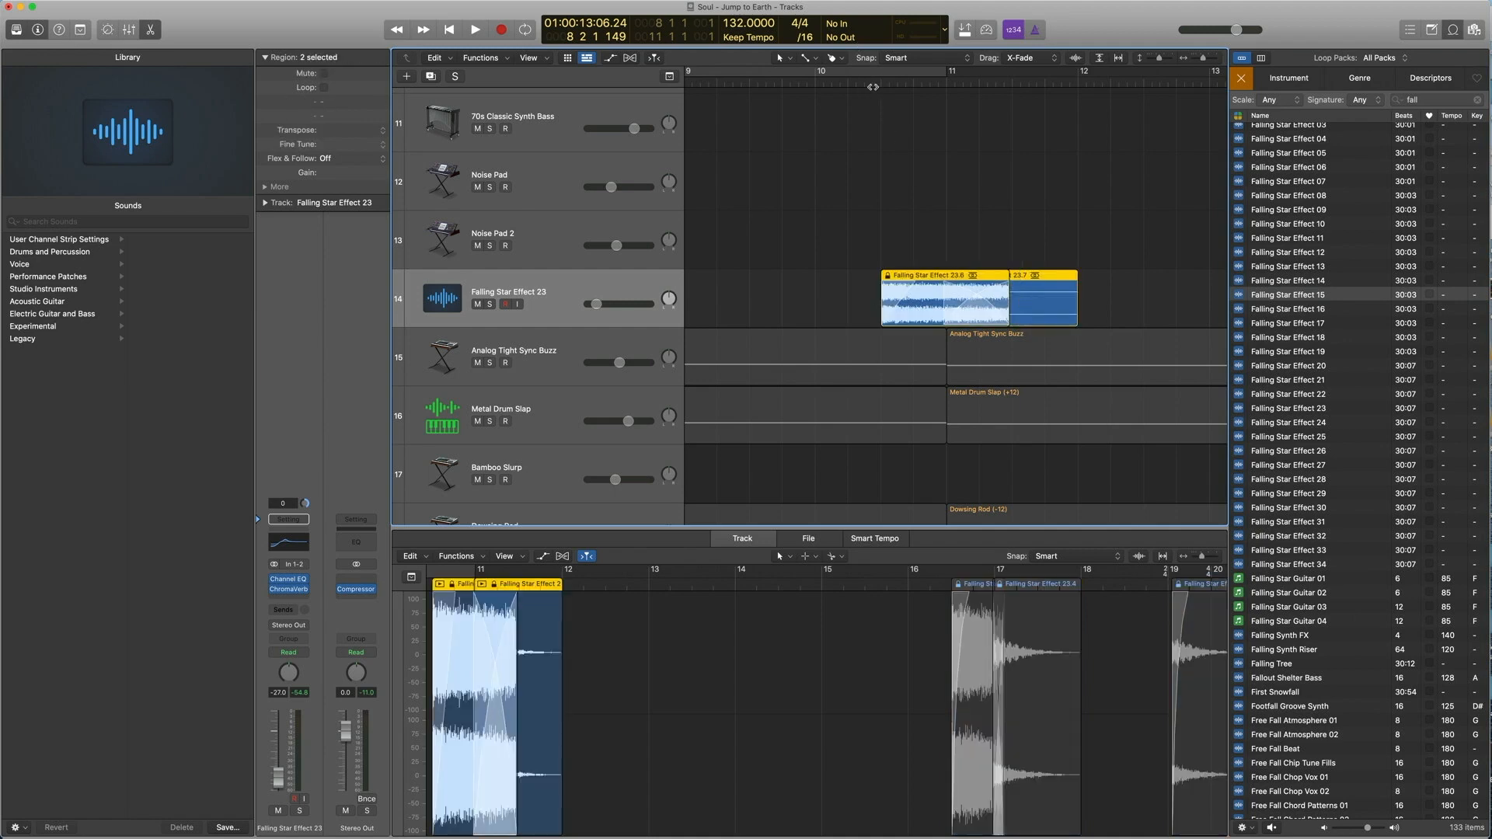
pyautogui.press('space')
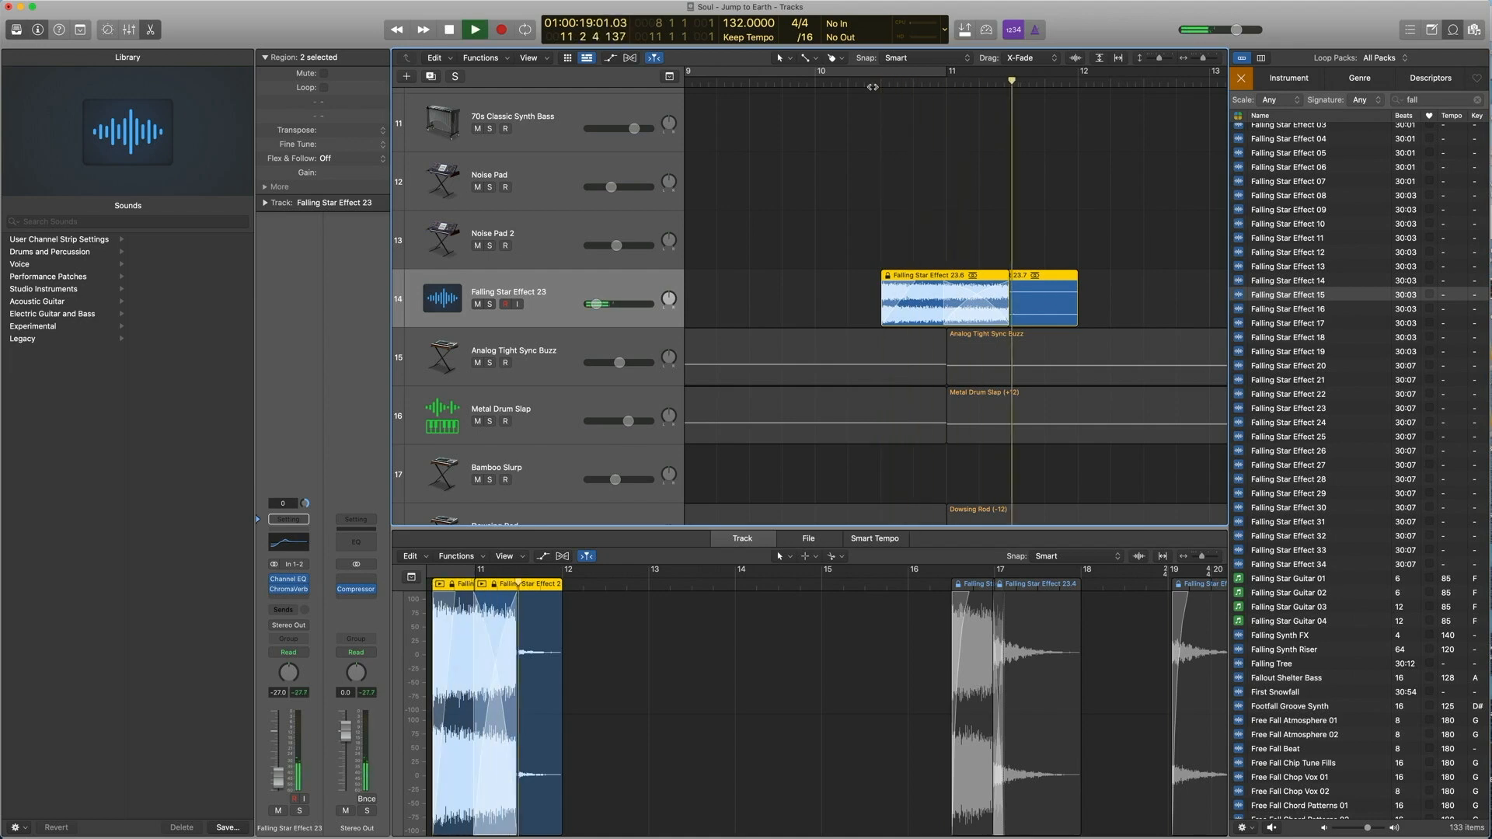
pyautogui.press('space')
# Play the full arrangement without solo from about bar 10 and again from about bar 16 until past bar 20.
pyautogui.press('z')
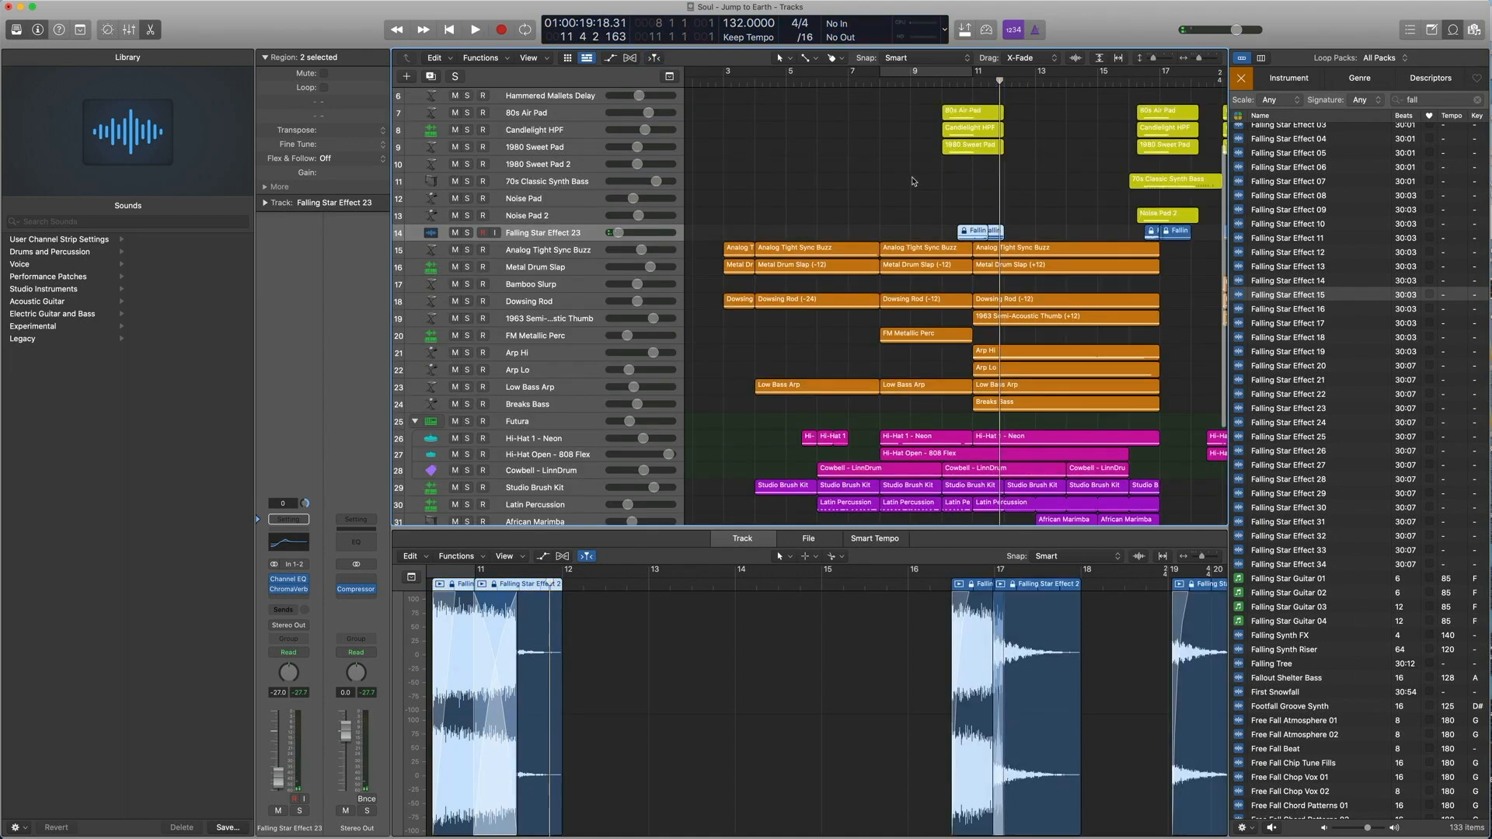
pyautogui.hscroll(3, 951, 173)
pyautogui.click(857, 81)
pyautogui.press('space')
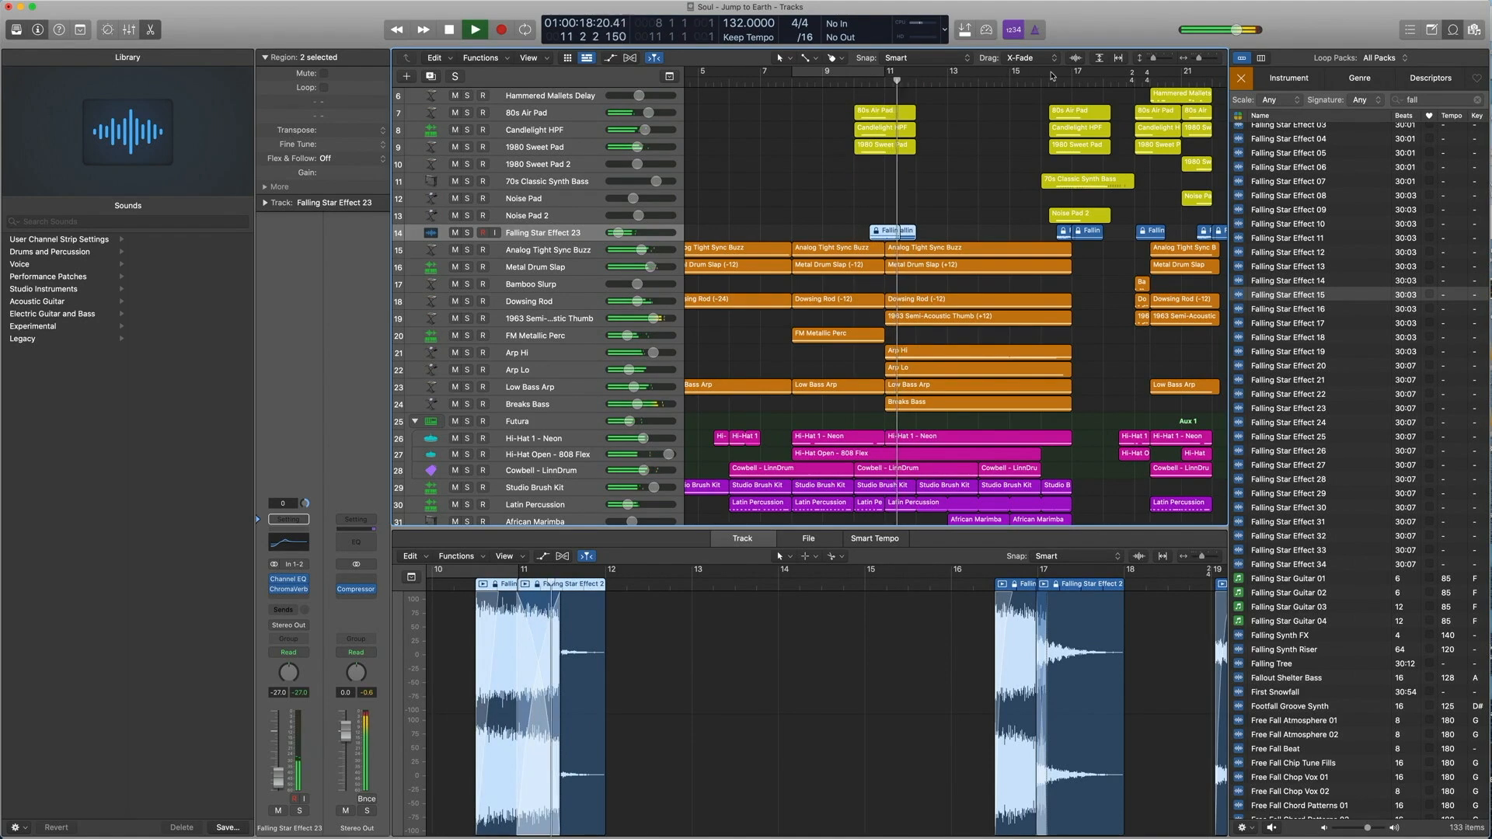
pyautogui.click(1046, 79)
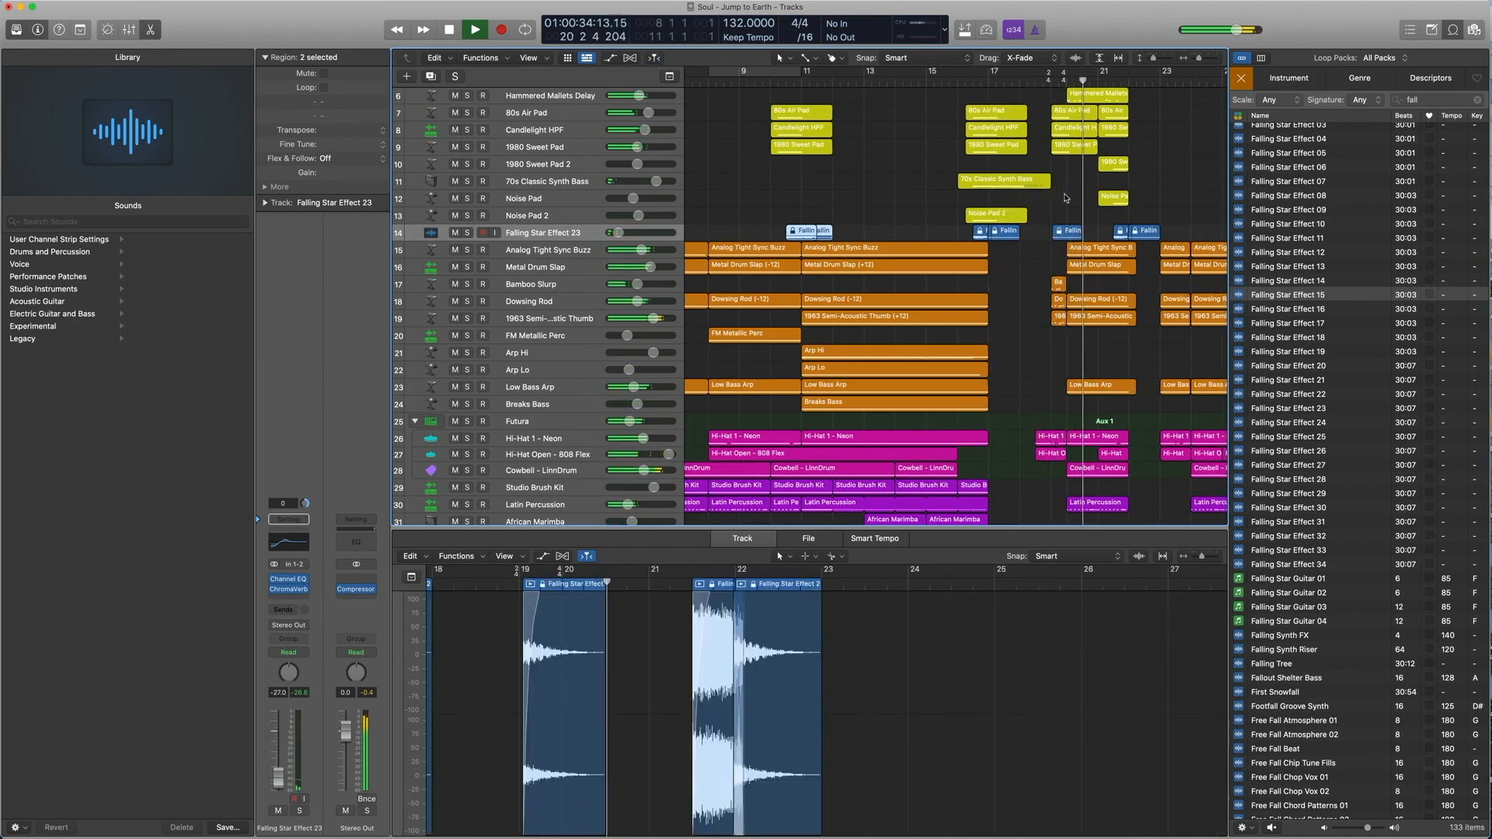
pyautogui.press('space')
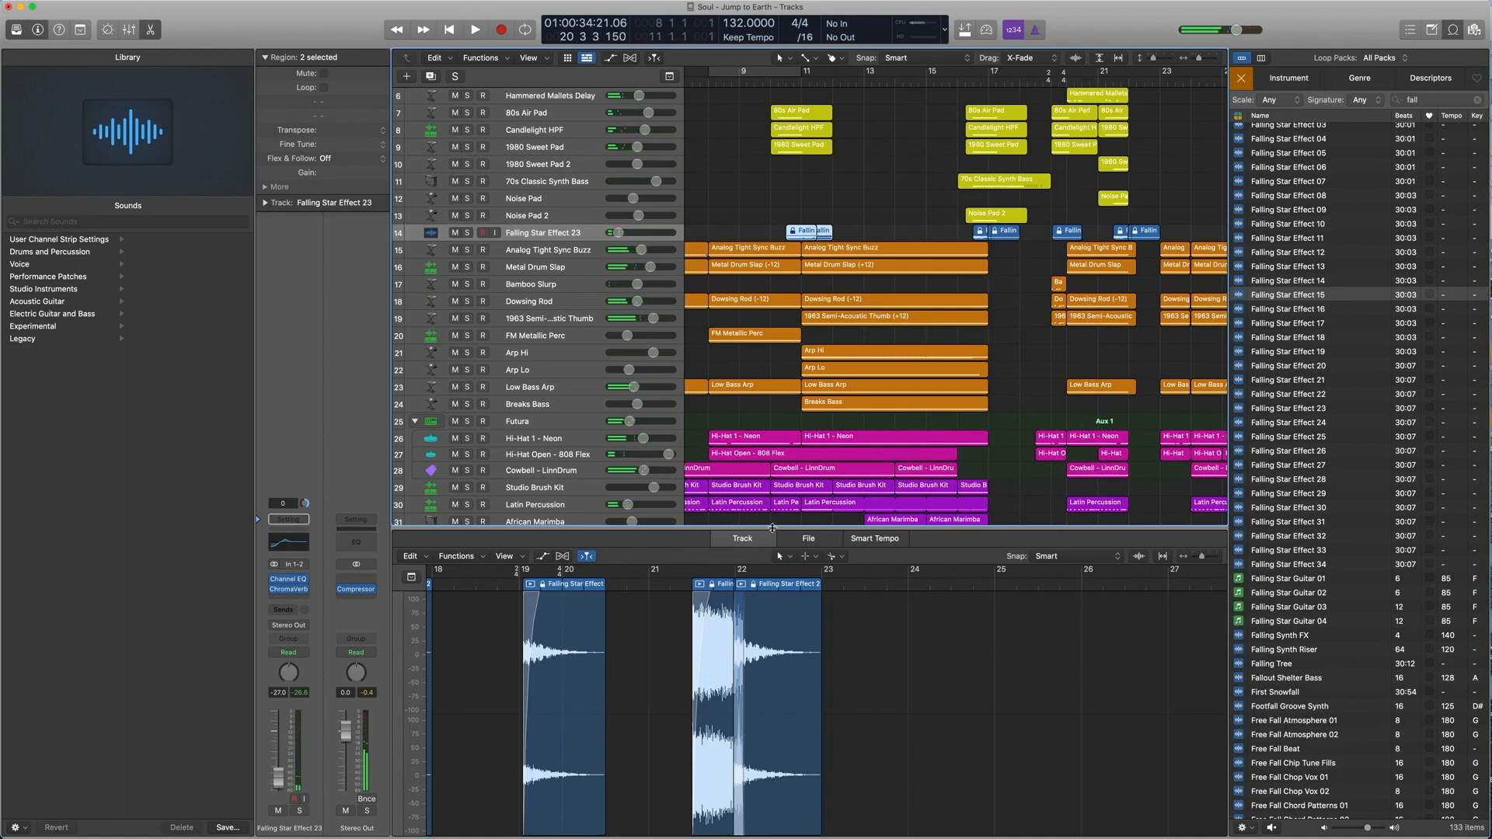
# Hide the audio editor and Loop Browser while auditioning the 80s Air Pad, Candlelight HPF and 1980 Sweet Pad regions before bar 12 in solo.
pyautogui.press('e')
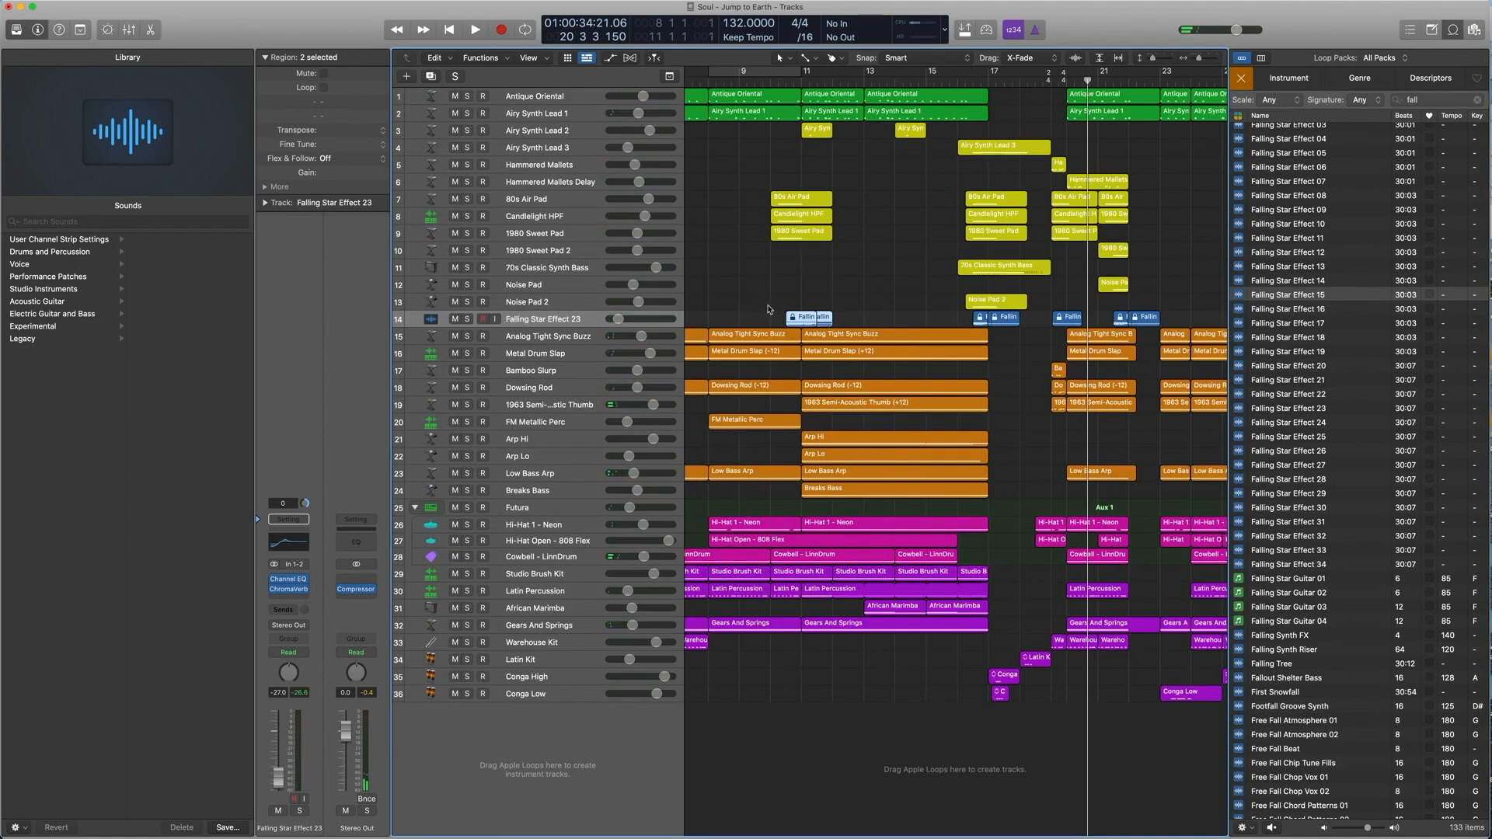
pyautogui.moveTo(768, 309); pyautogui.dragTo(783, 184)
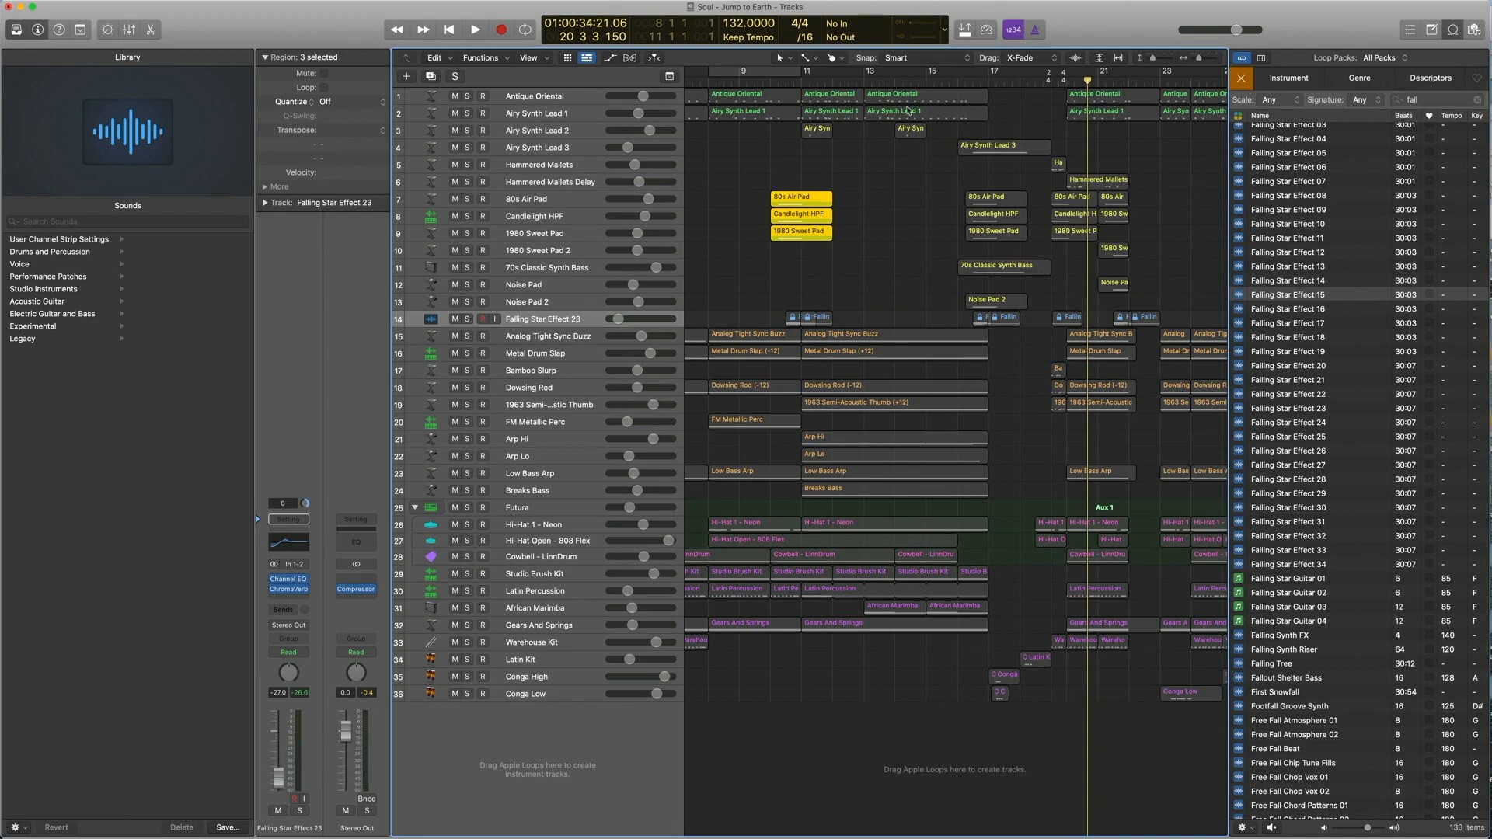
pyautogui.doubleClick(767, 80)
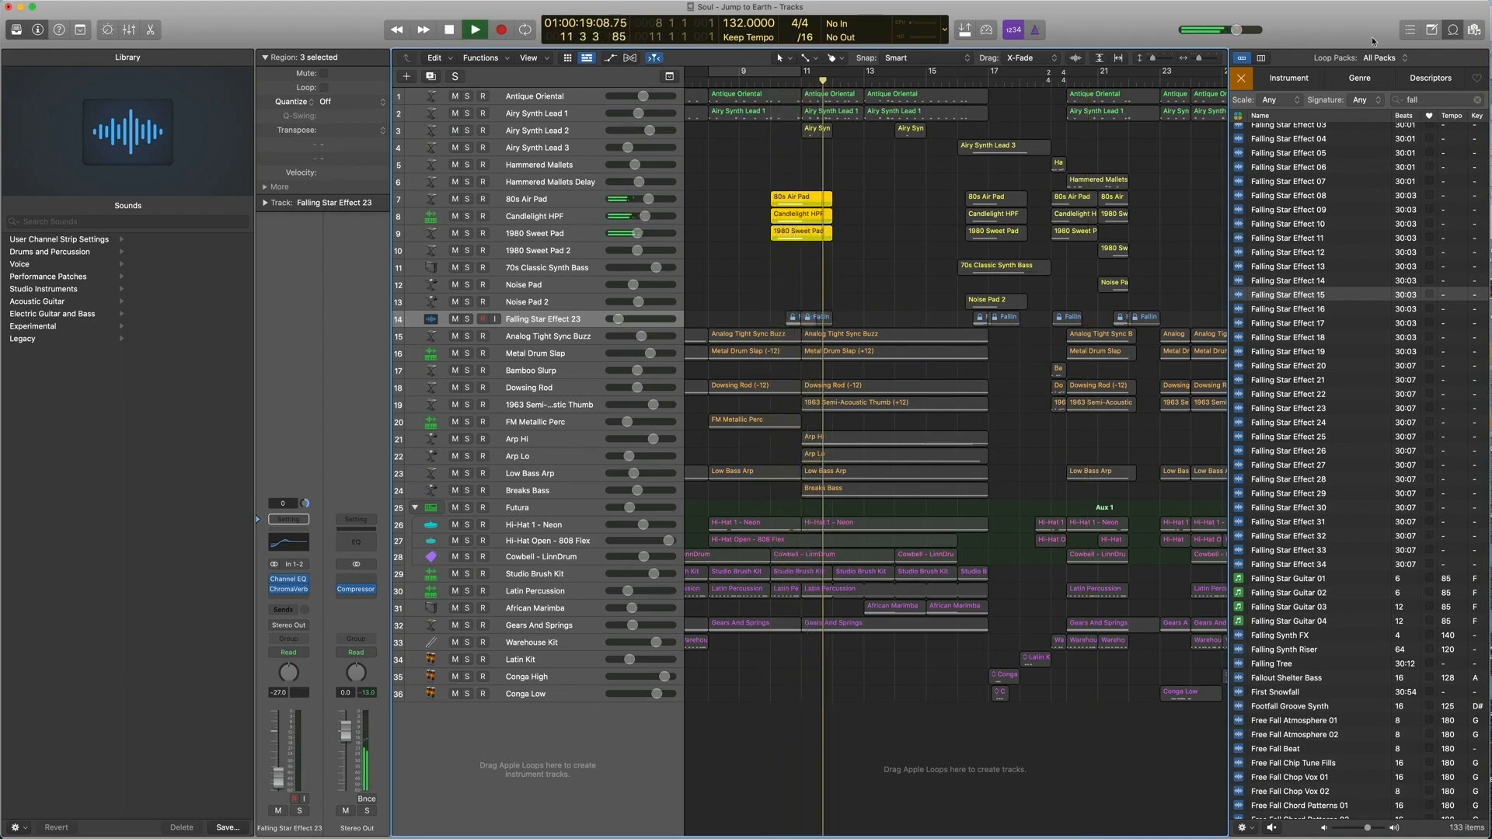
pyautogui.press('space')
pyautogui.click(1457, 32)
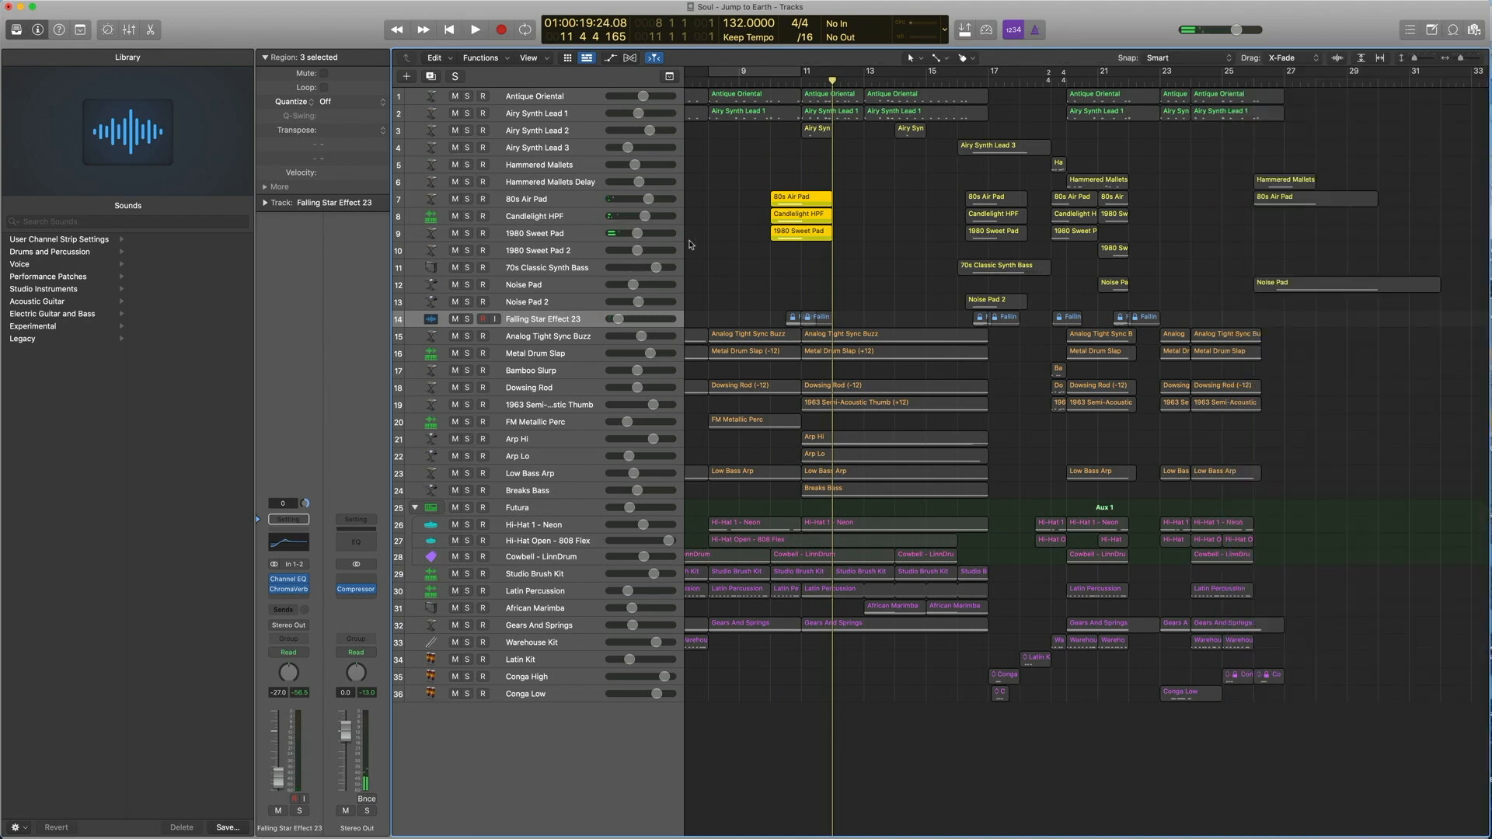
# Examine the 80s Air Pad track's Alchemy preset, and play its regions in solo from bar 10.
pyautogui.click(522, 201)
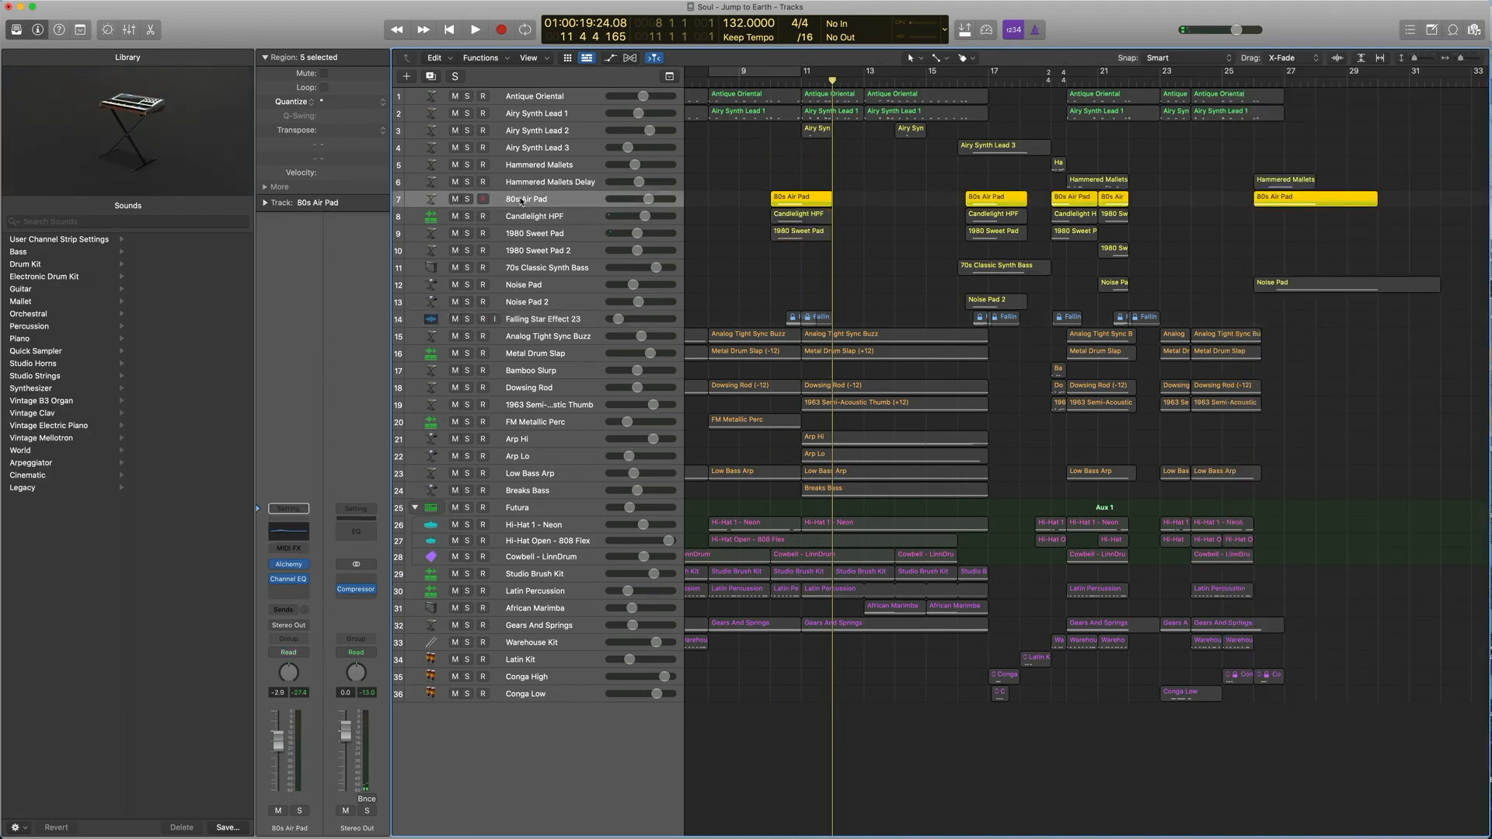
pyautogui.click(289, 565)
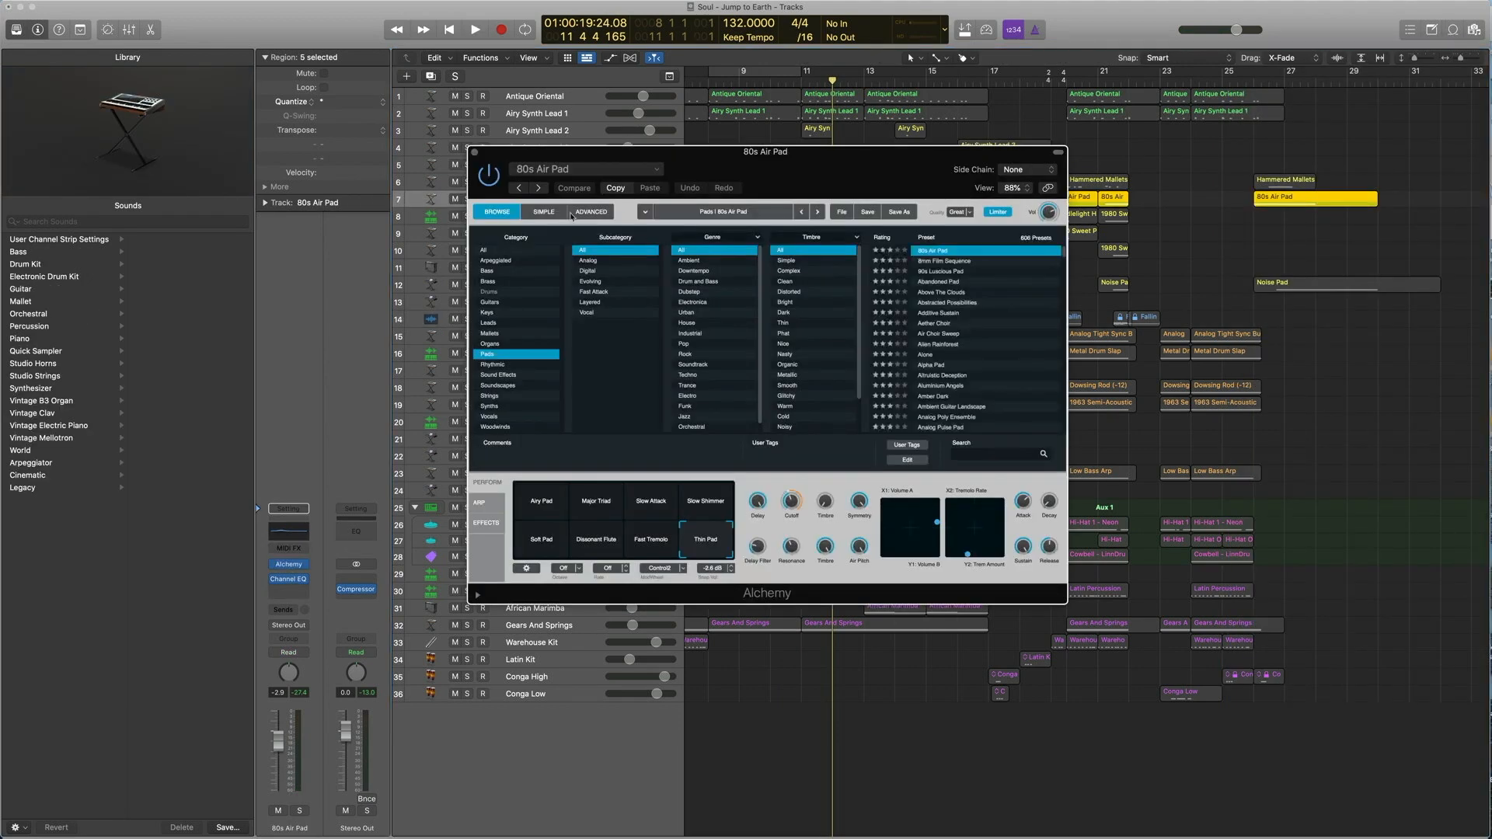
pyautogui.click(472, 151)
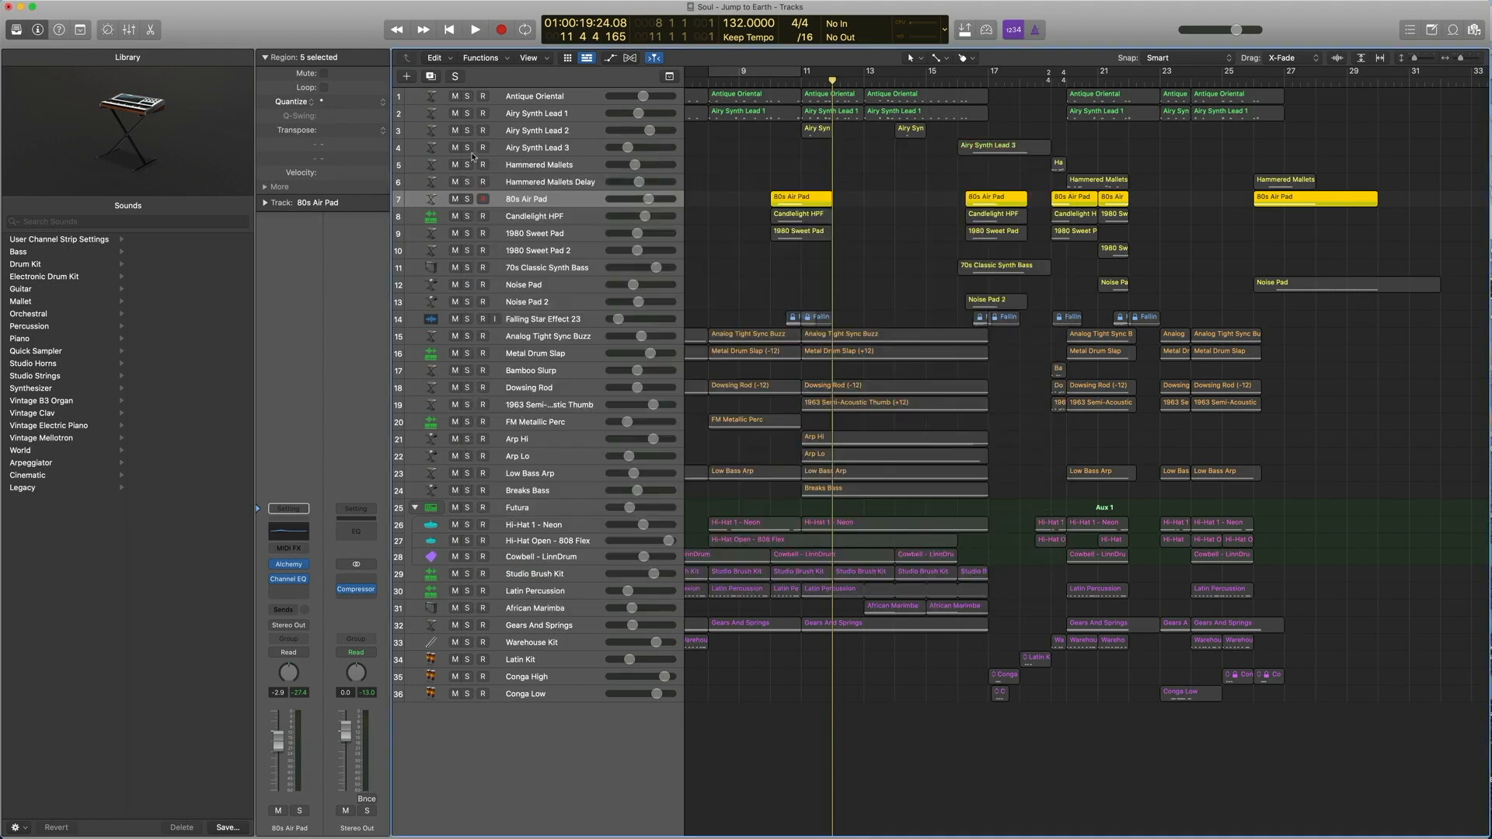
pyautogui.doubleClick(768, 81)
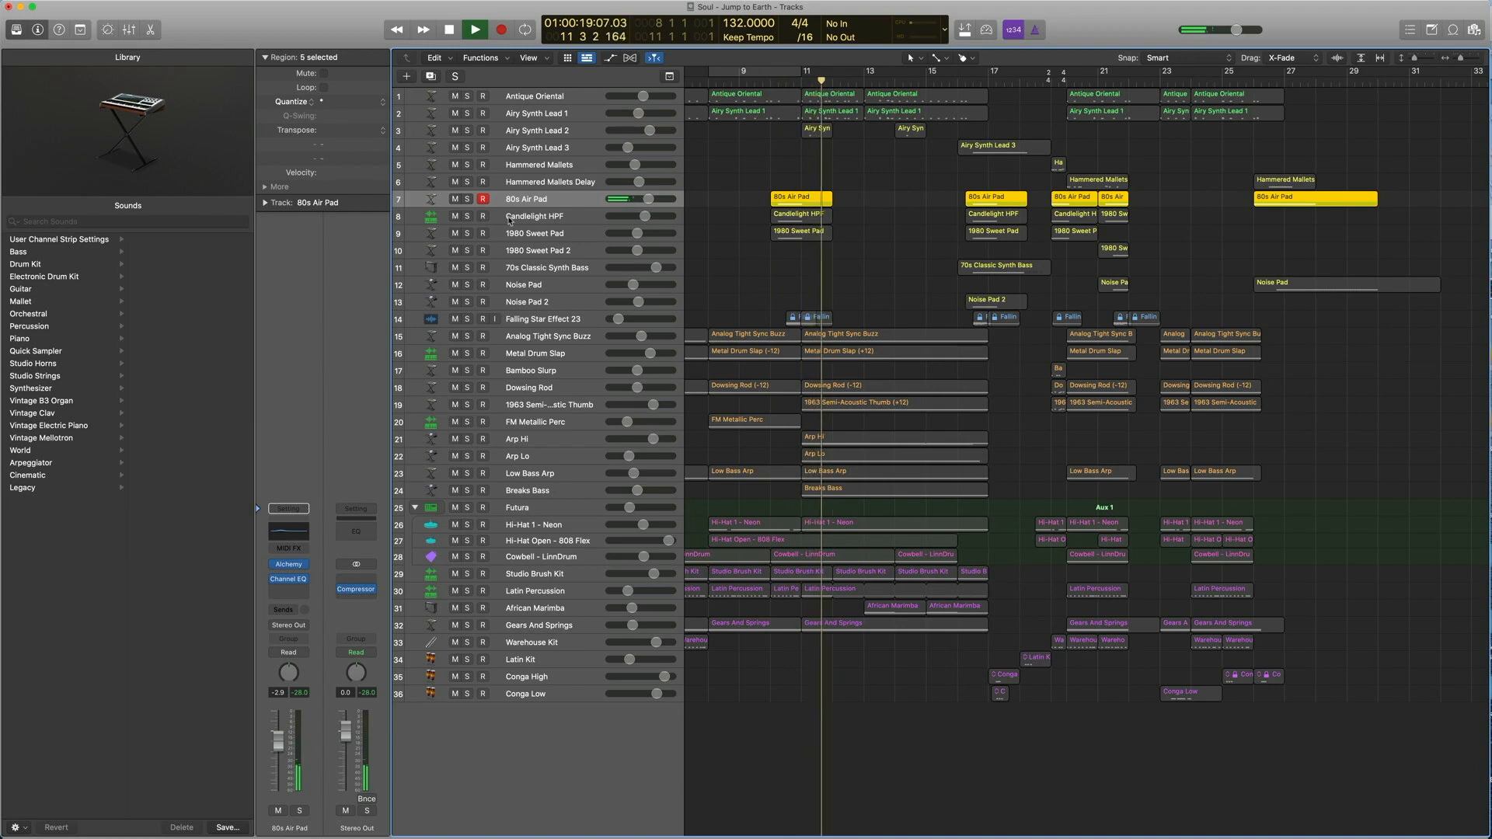
pyautogui.press('space')
# Play the Candlelight HPF and 1980 Sweet Pad tracks one after the other in solo from bar 10.
pyautogui.click(531, 218)
pyautogui.doubleClick(768, 82)
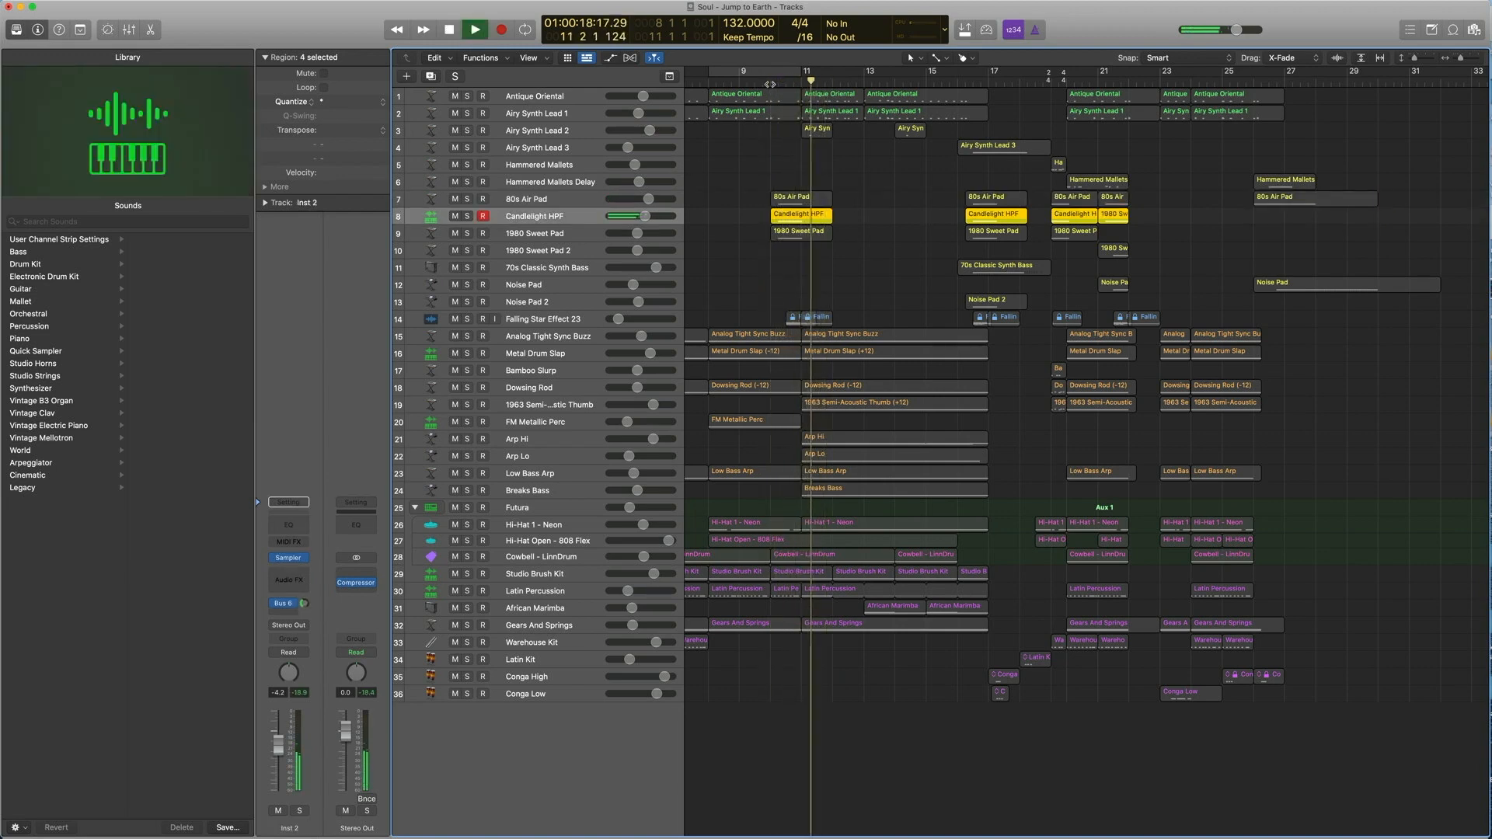
pyautogui.press('space')
pyautogui.press('Down')
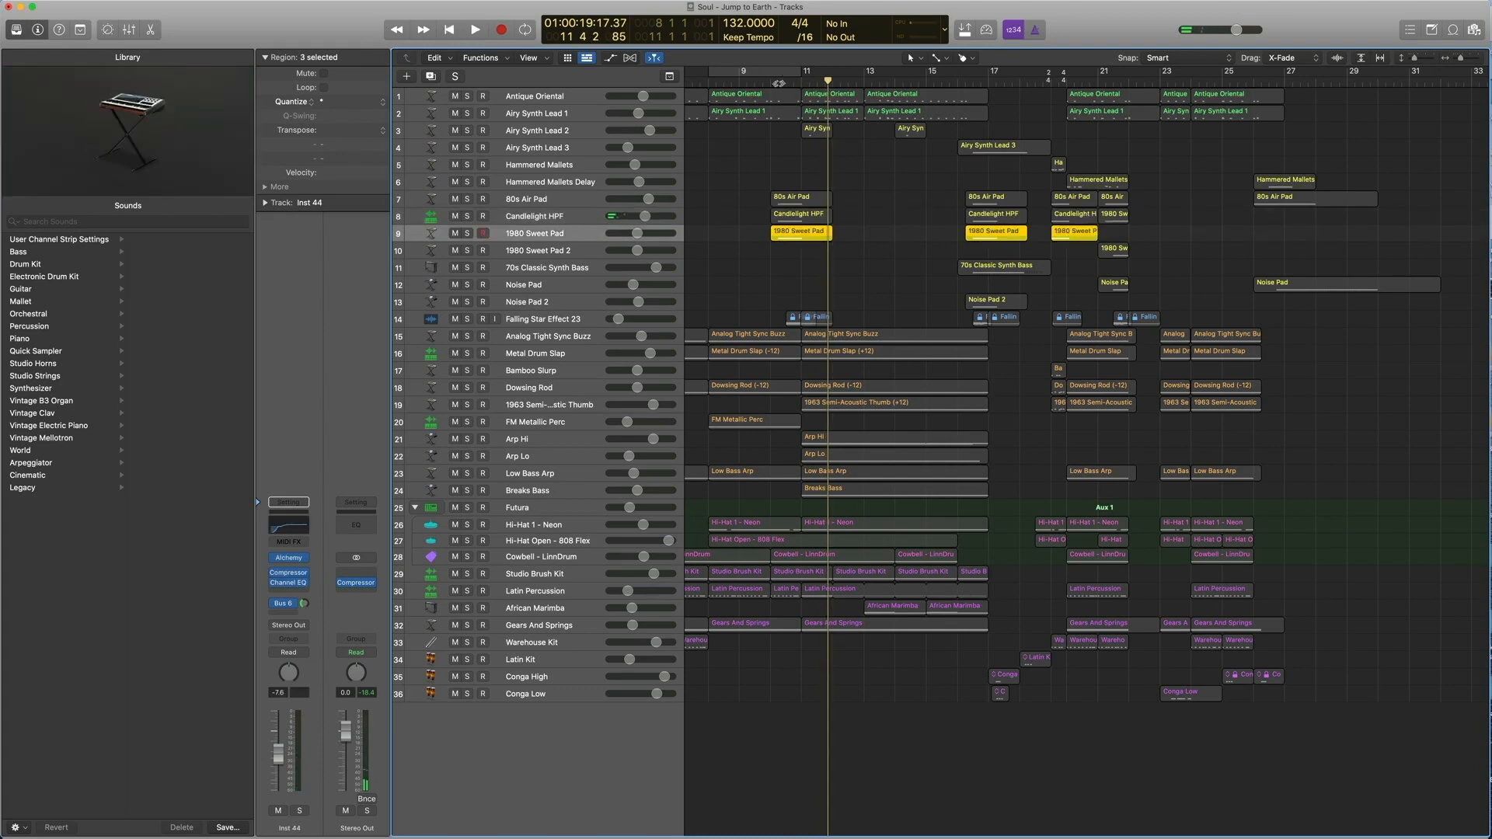
pyautogui.doubleClick(769, 83)
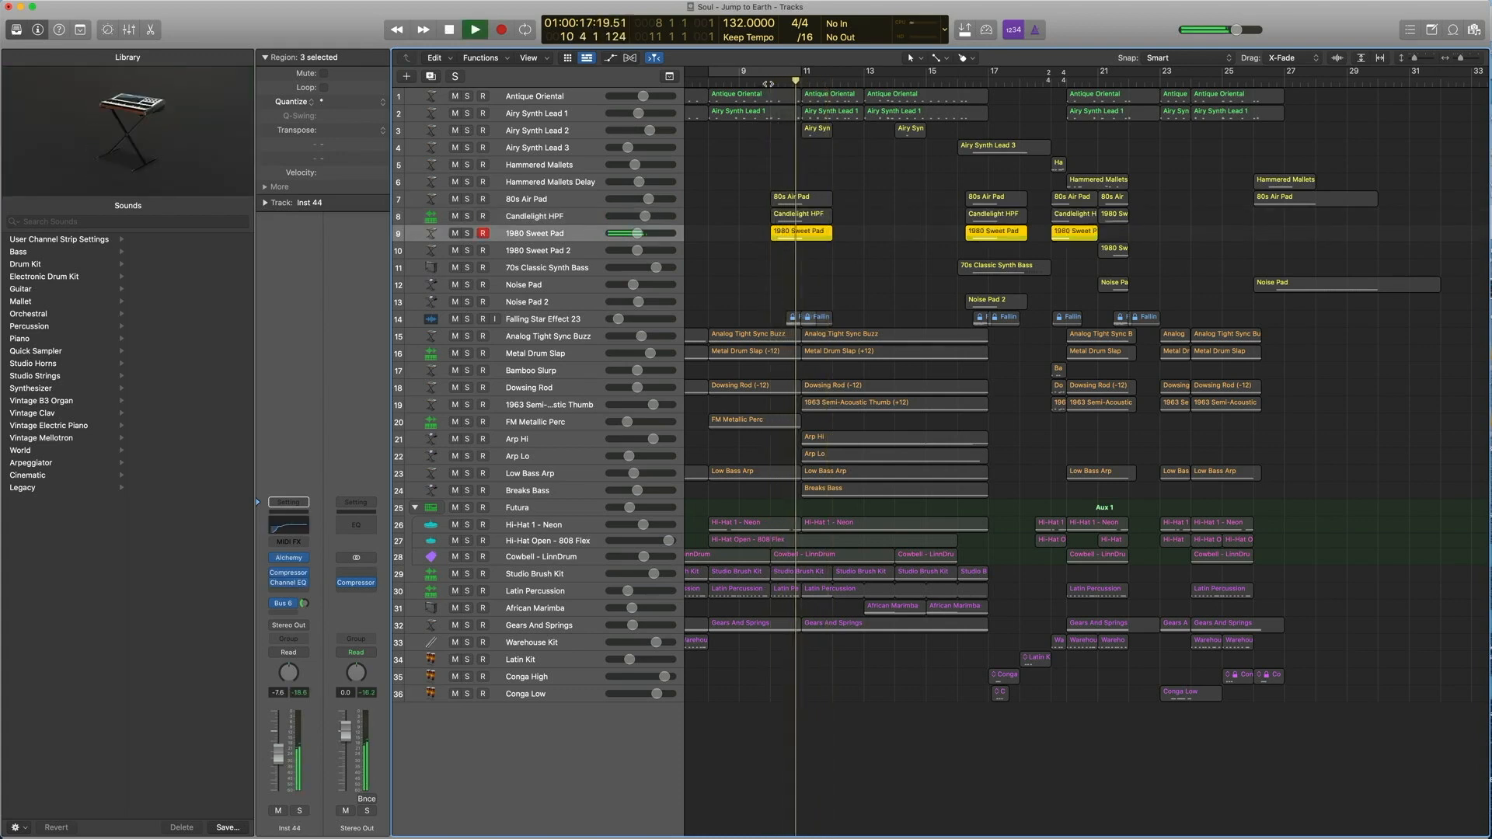
pyautogui.press('space')
# Solo the three pad regions from bar 10 together, and replay them with the Falling Star Effect 23 regions added.
pyautogui.moveTo(811, 260); pyautogui.dragTo(786, 202)
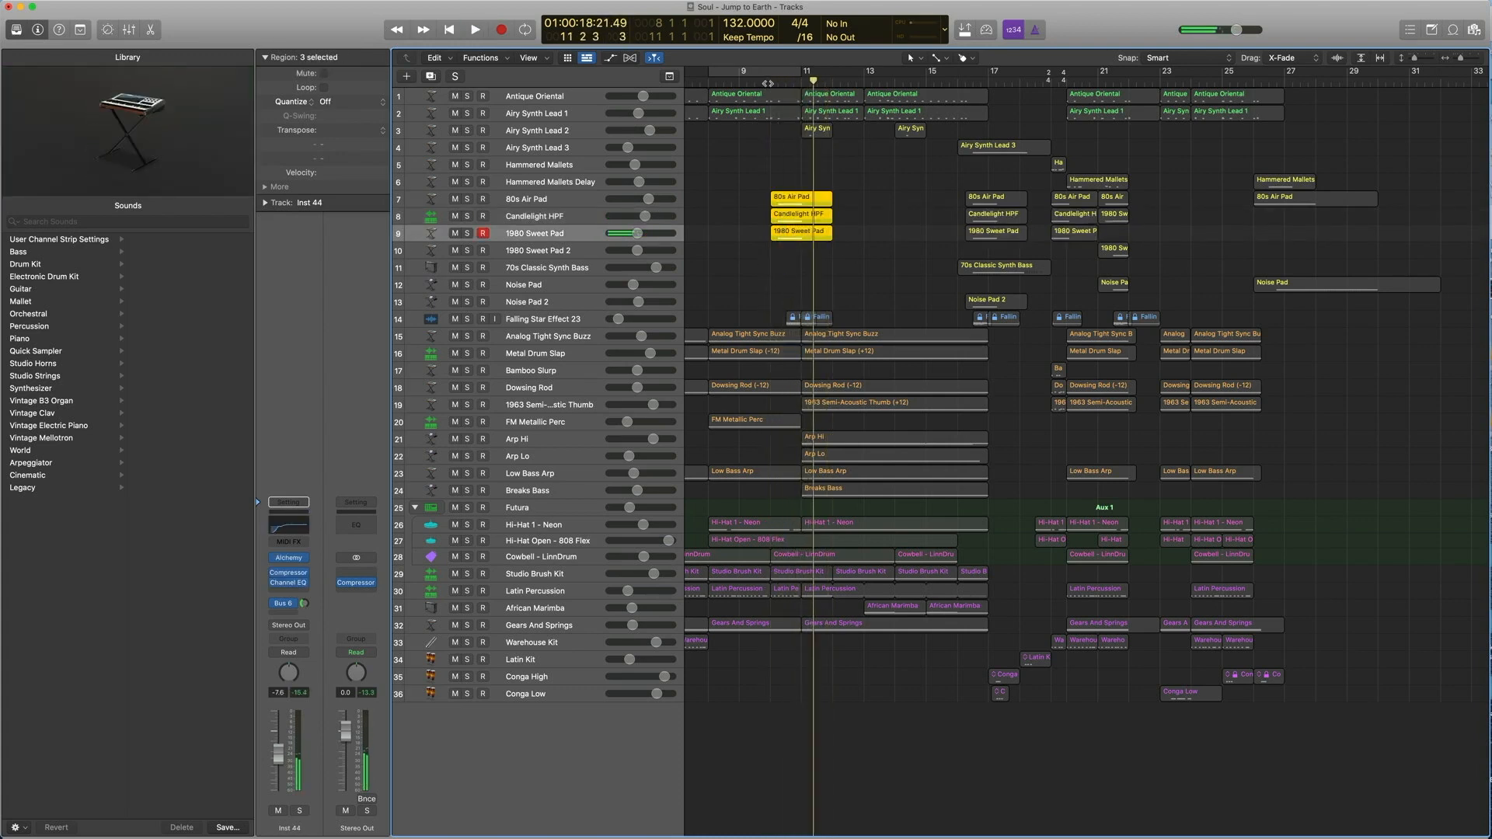
pyautogui.click(768, 83)
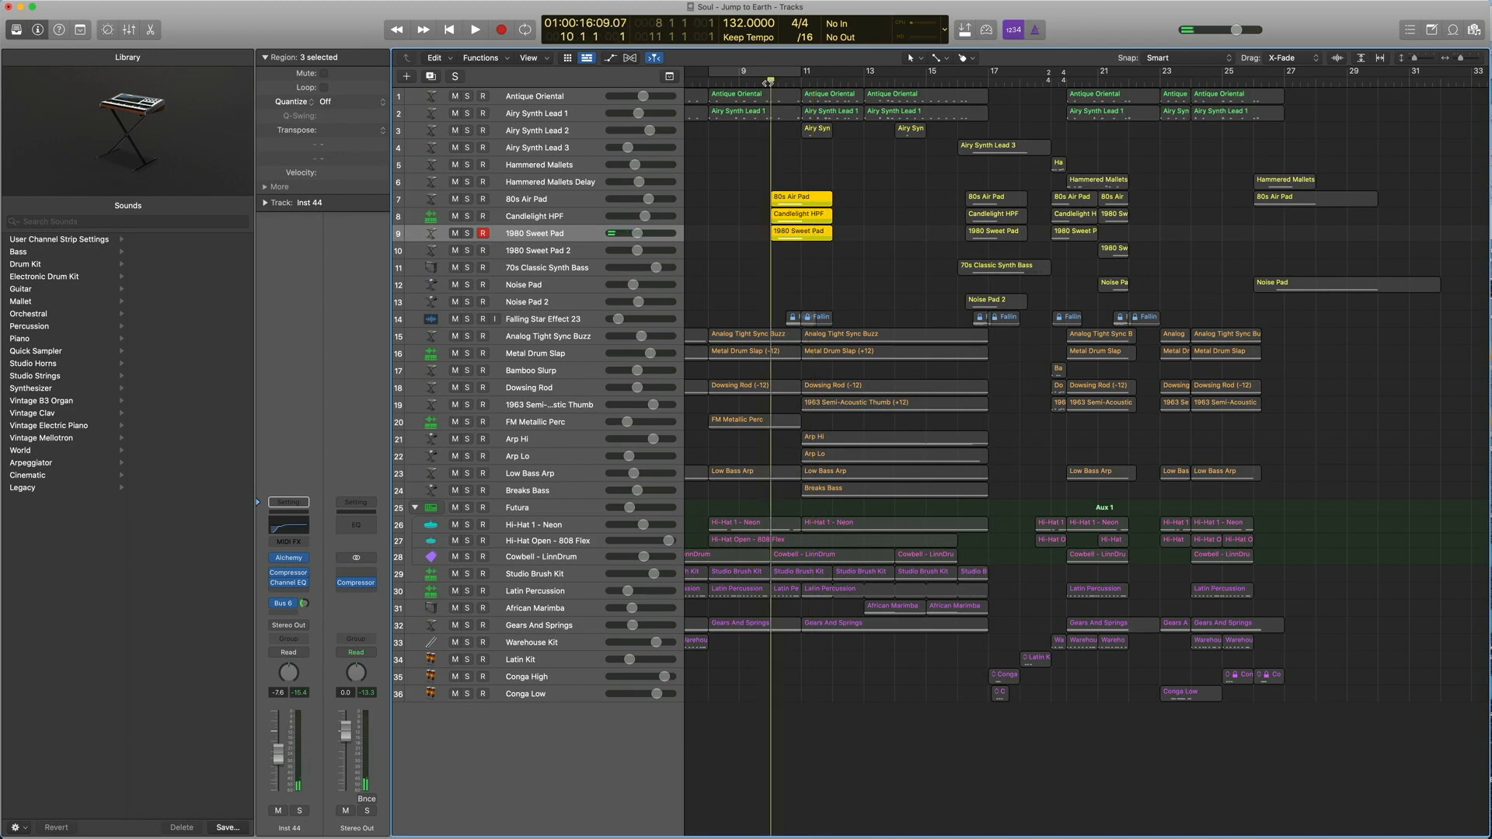
pyautogui.press('space')
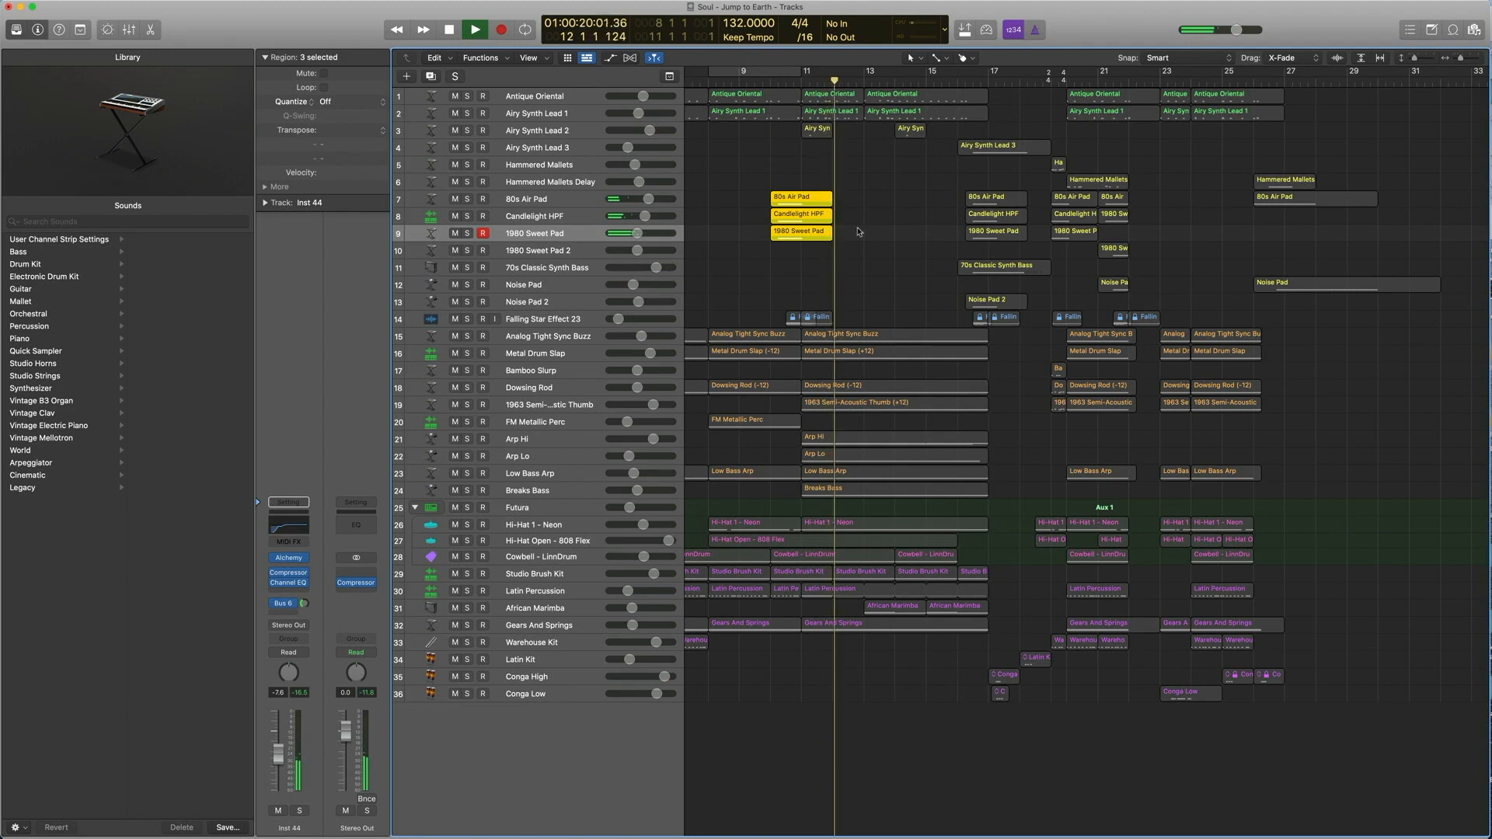
pyautogui.press('space')
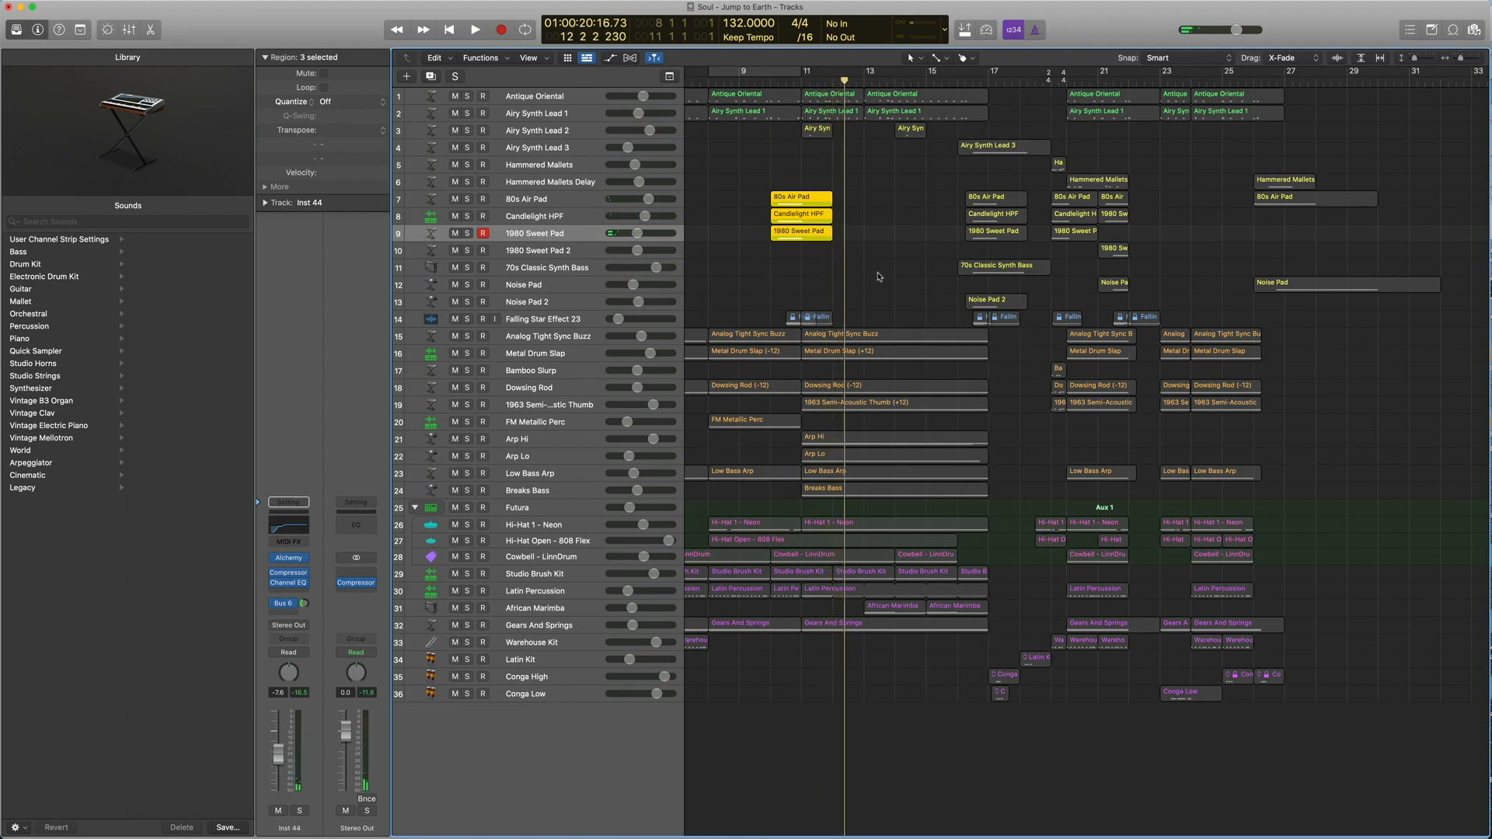
pyautogui.moveTo(867, 323); pyautogui.dragTo(763, 194)
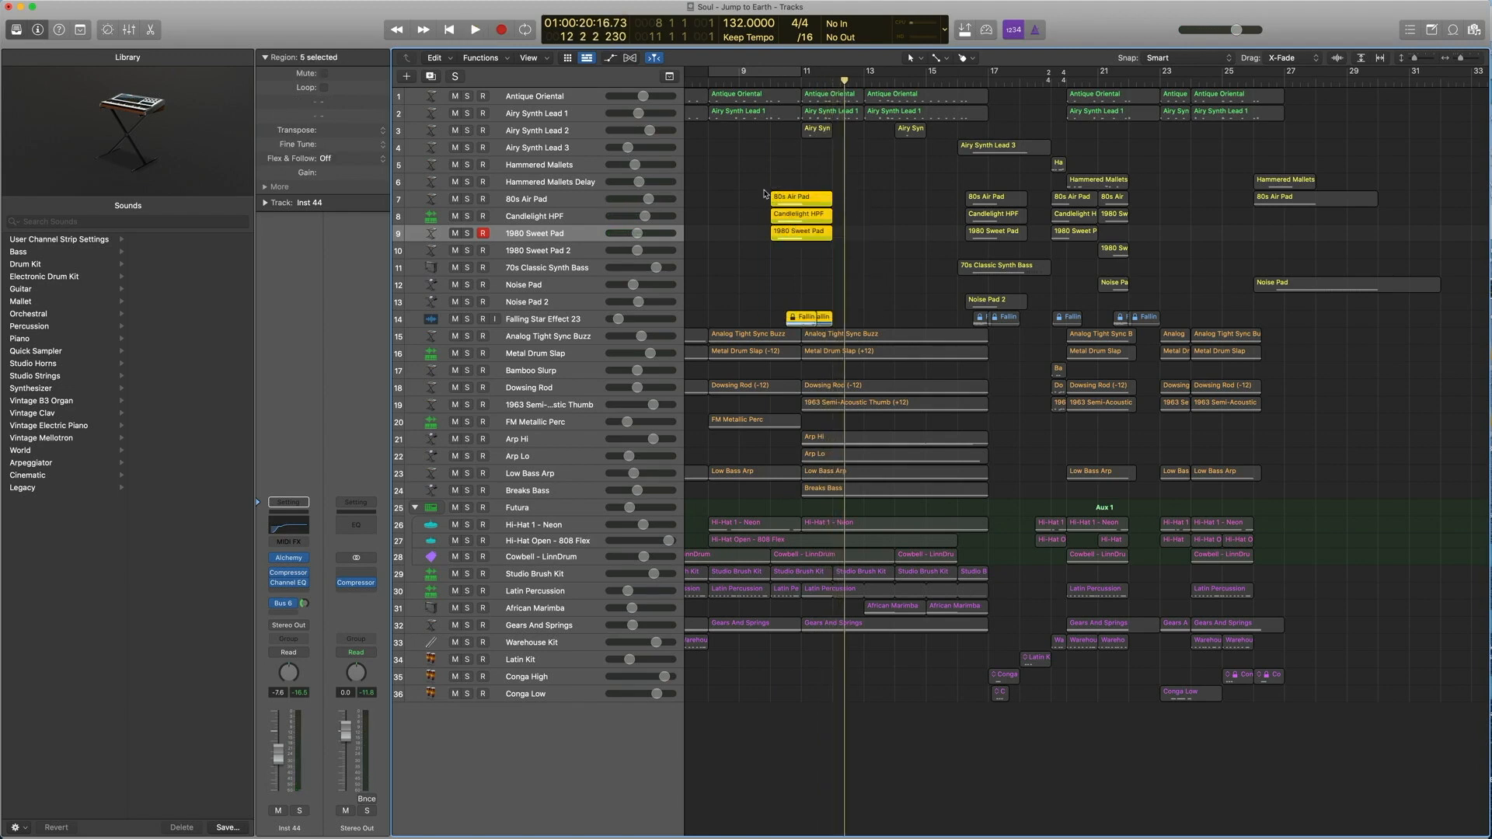
pyautogui.doubleClick(763, 82)
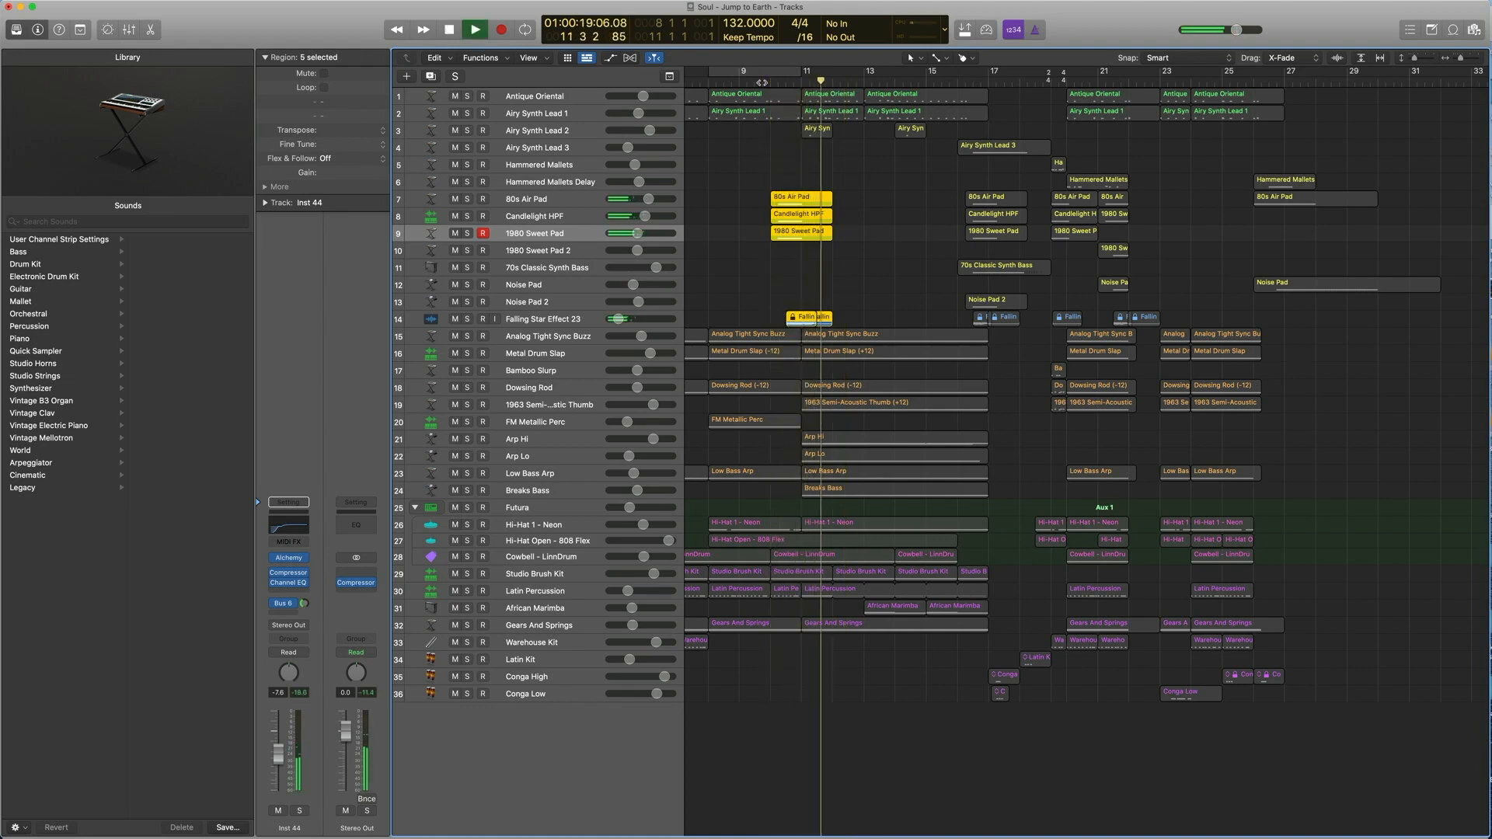
pyautogui.press('space')
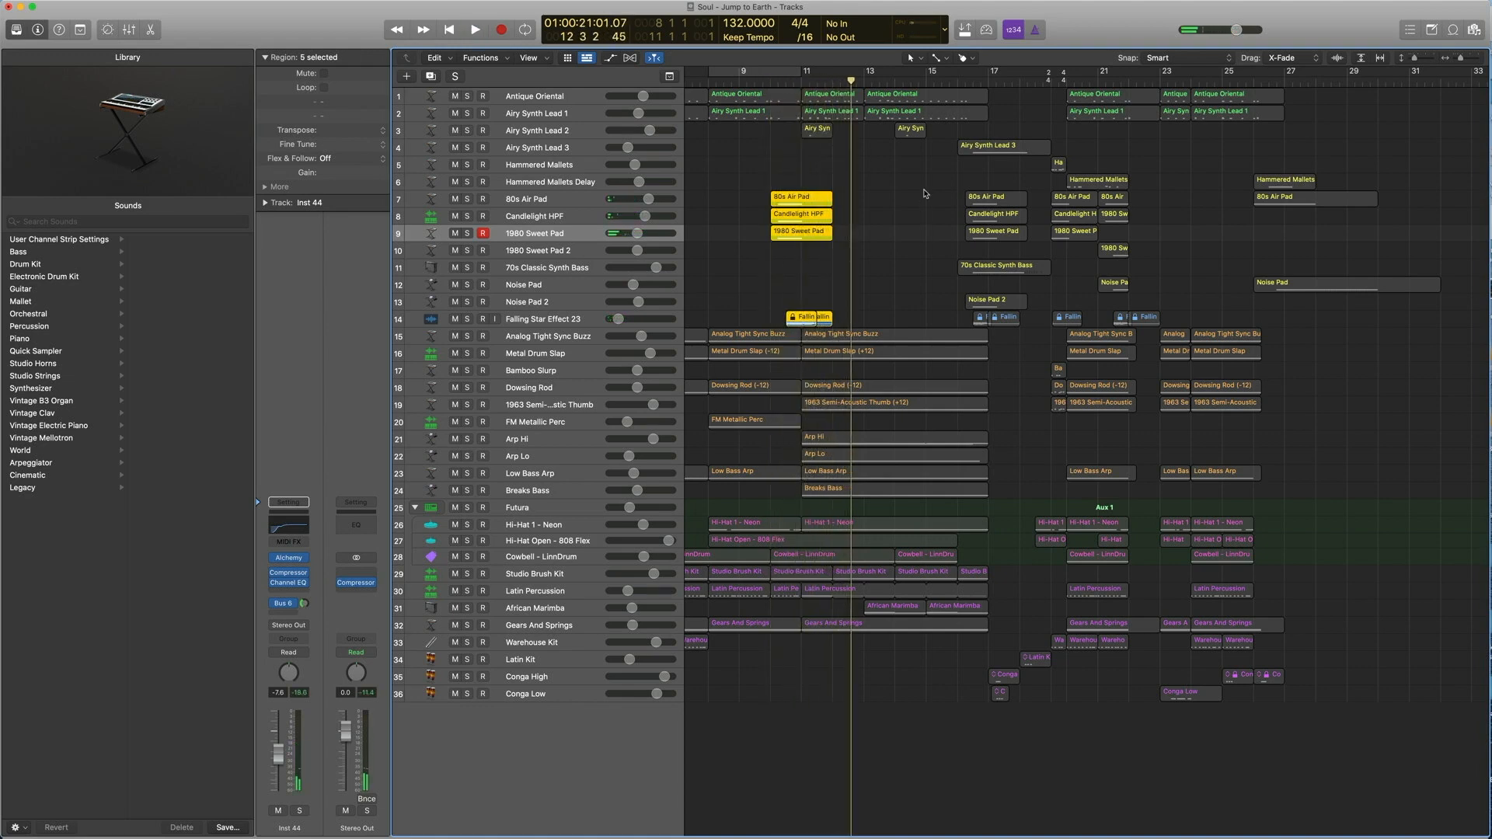
# Play the pad, bass and effect regions around bar 17 in solo, and those from Hammered Mallets to Falling Star Effect 23 around bar 20.
pyautogui.moveTo(924, 182); pyautogui.dragTo(1012, 323)
pyautogui.doubleClick(958, 84)
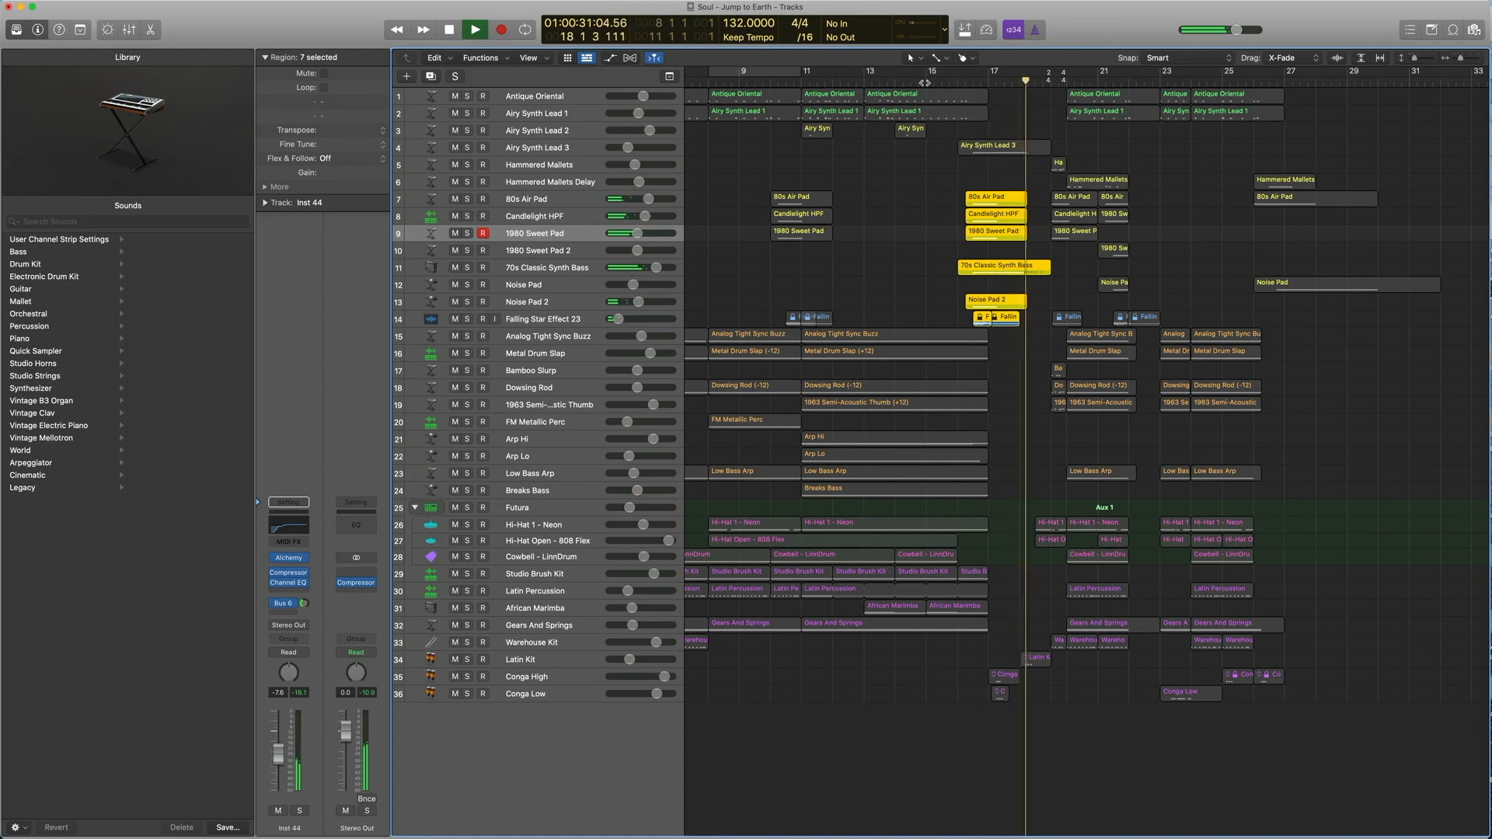
pyautogui.press('space')
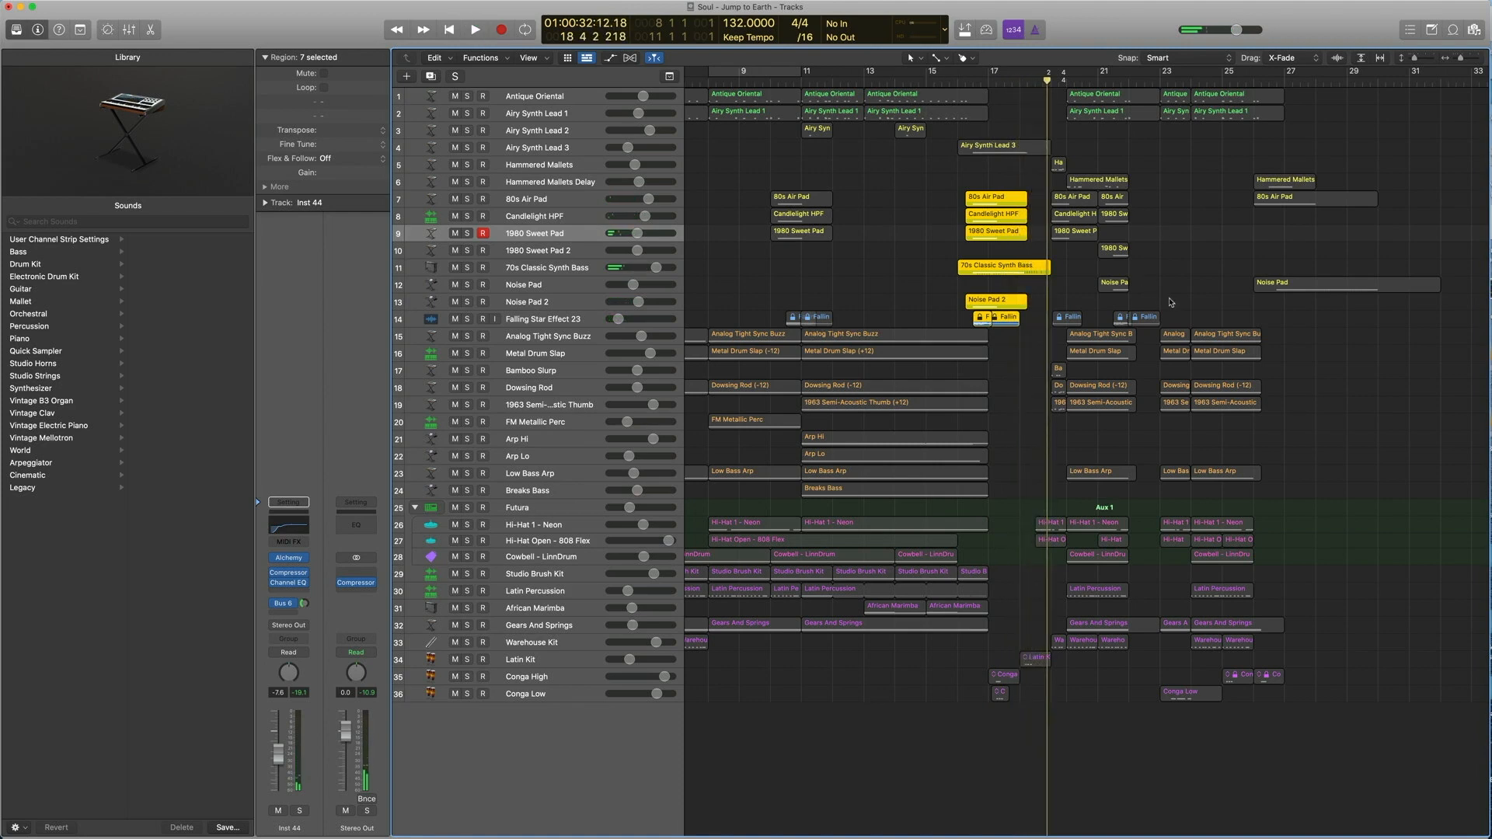
pyautogui.moveTo(1179, 314); pyautogui.dragTo(1055, 170)
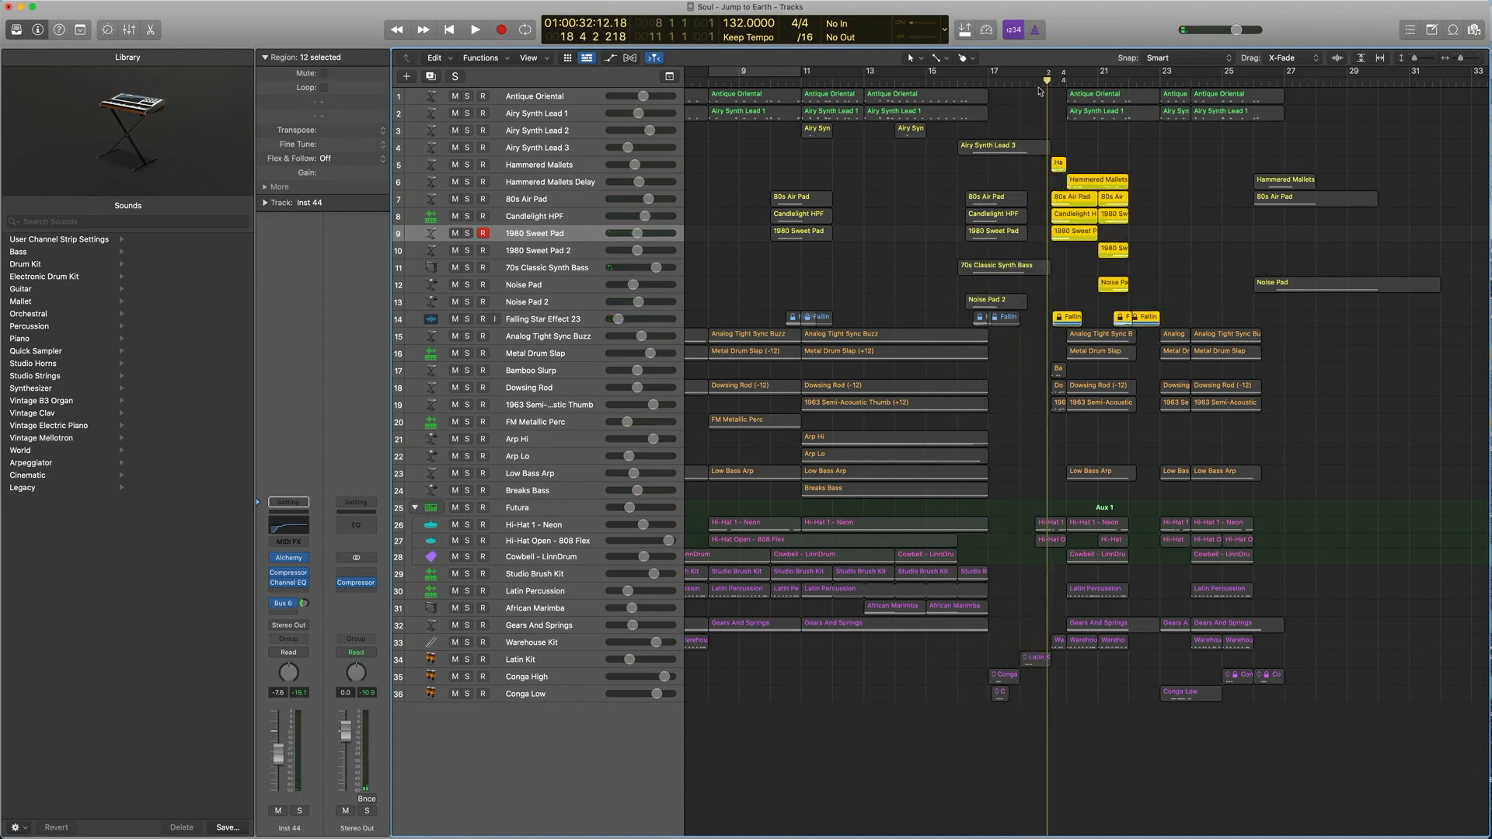
pyautogui.press('space')
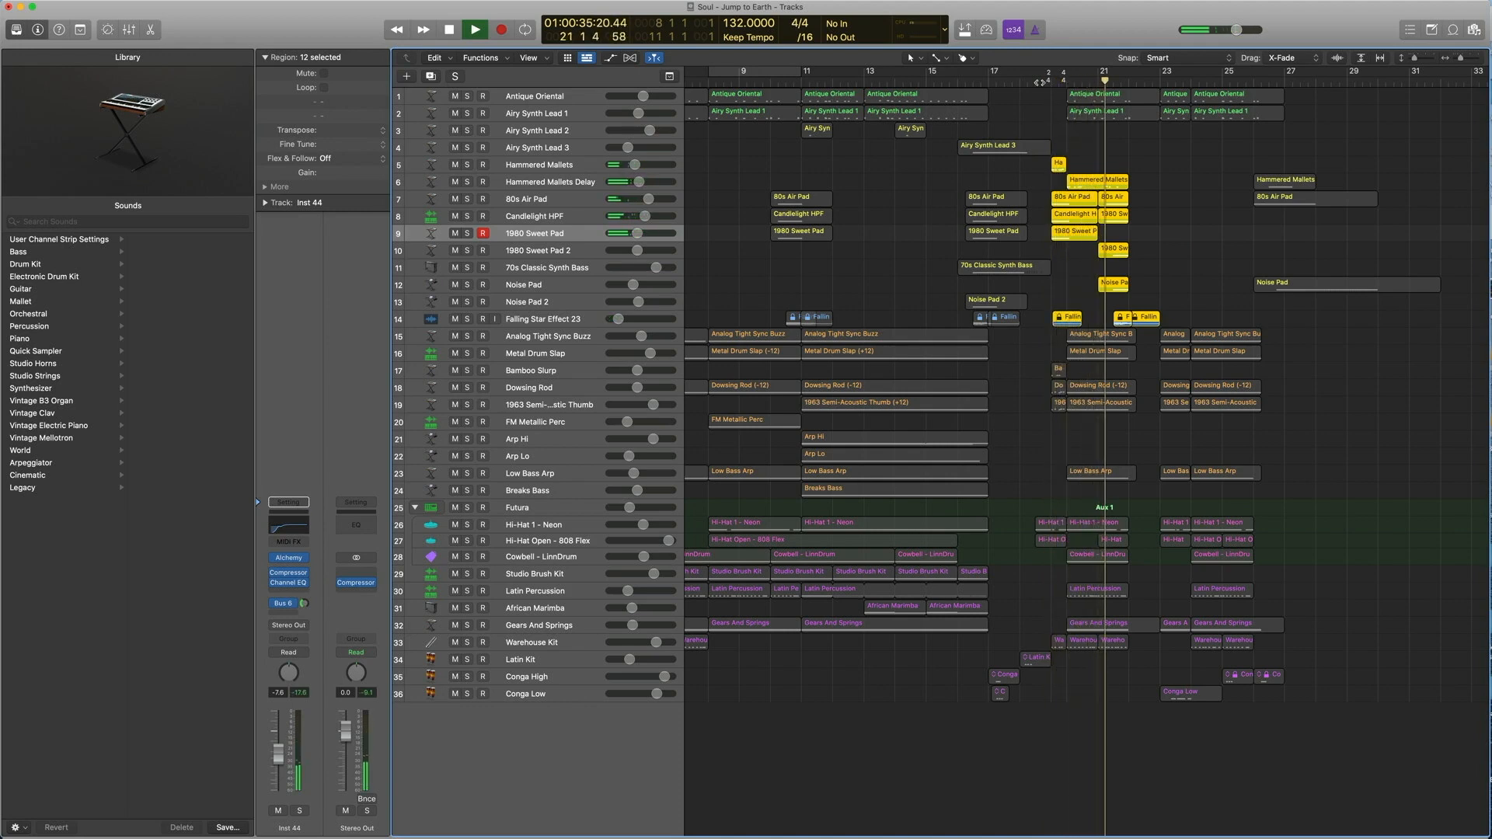
pyautogui.press('space')
# Play the Hammered Mallets region just before bar 20 in solo.
pyautogui.click(777, 184)
pyautogui.click(520, 167)
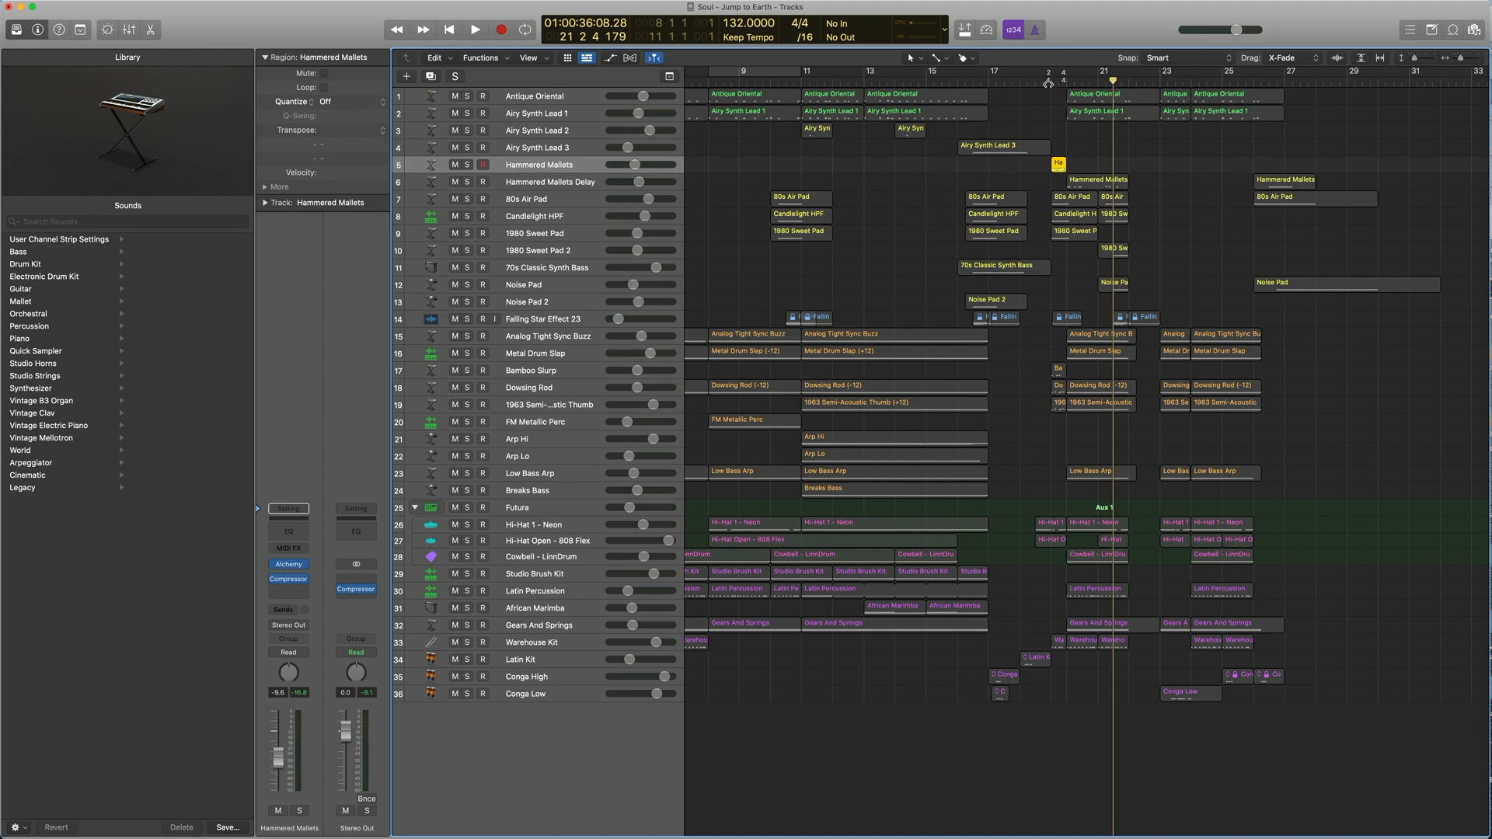
pyautogui.click(1049, 84)
pyautogui.press('space')
pyautogui.press('space')
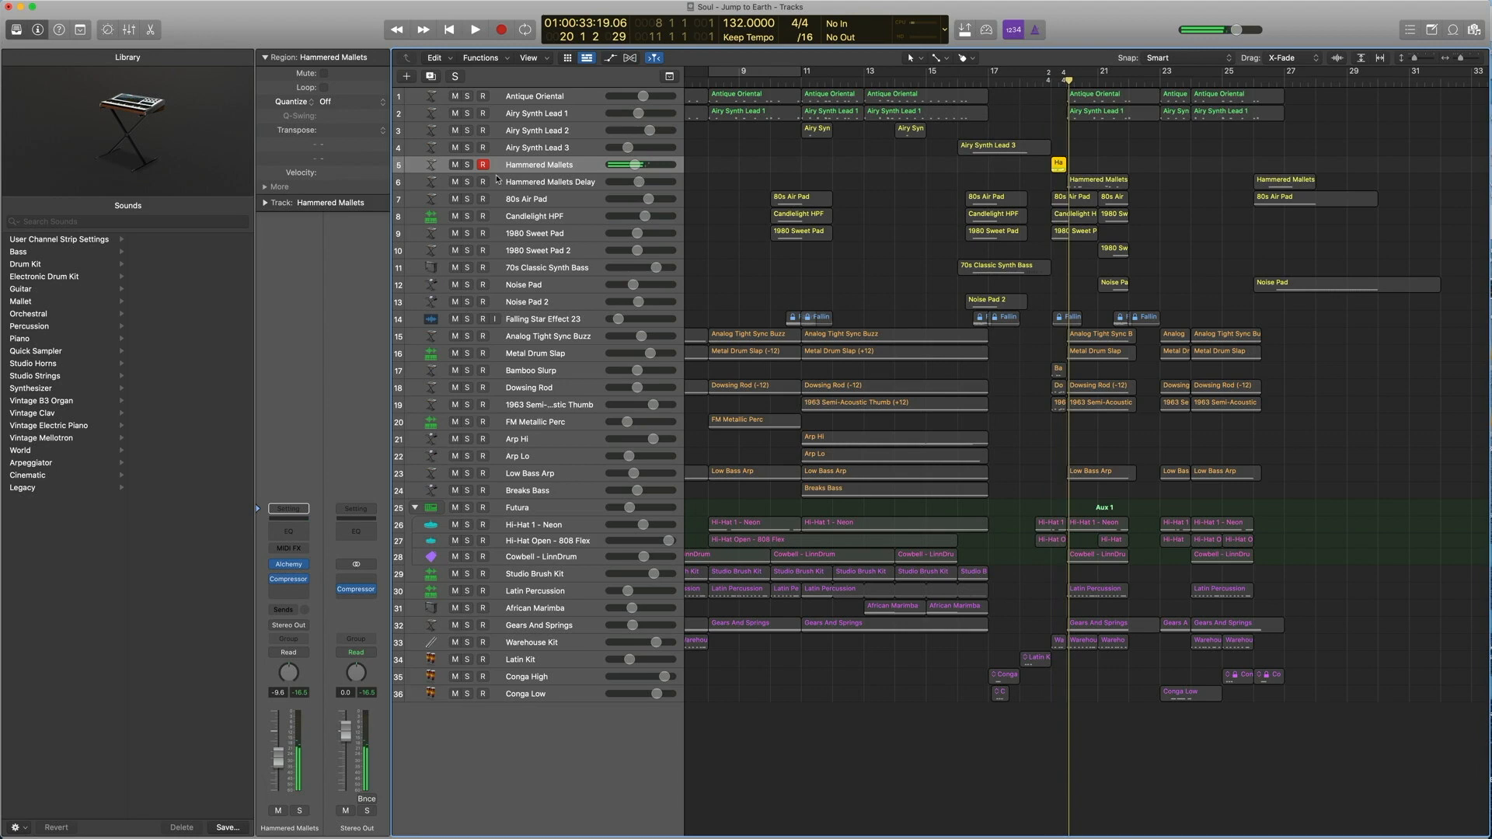
# Examine the Alchemy preset on the Hammered Mallets track, and replay its region before bar 20 in solo.
pyautogui.click(289, 565)
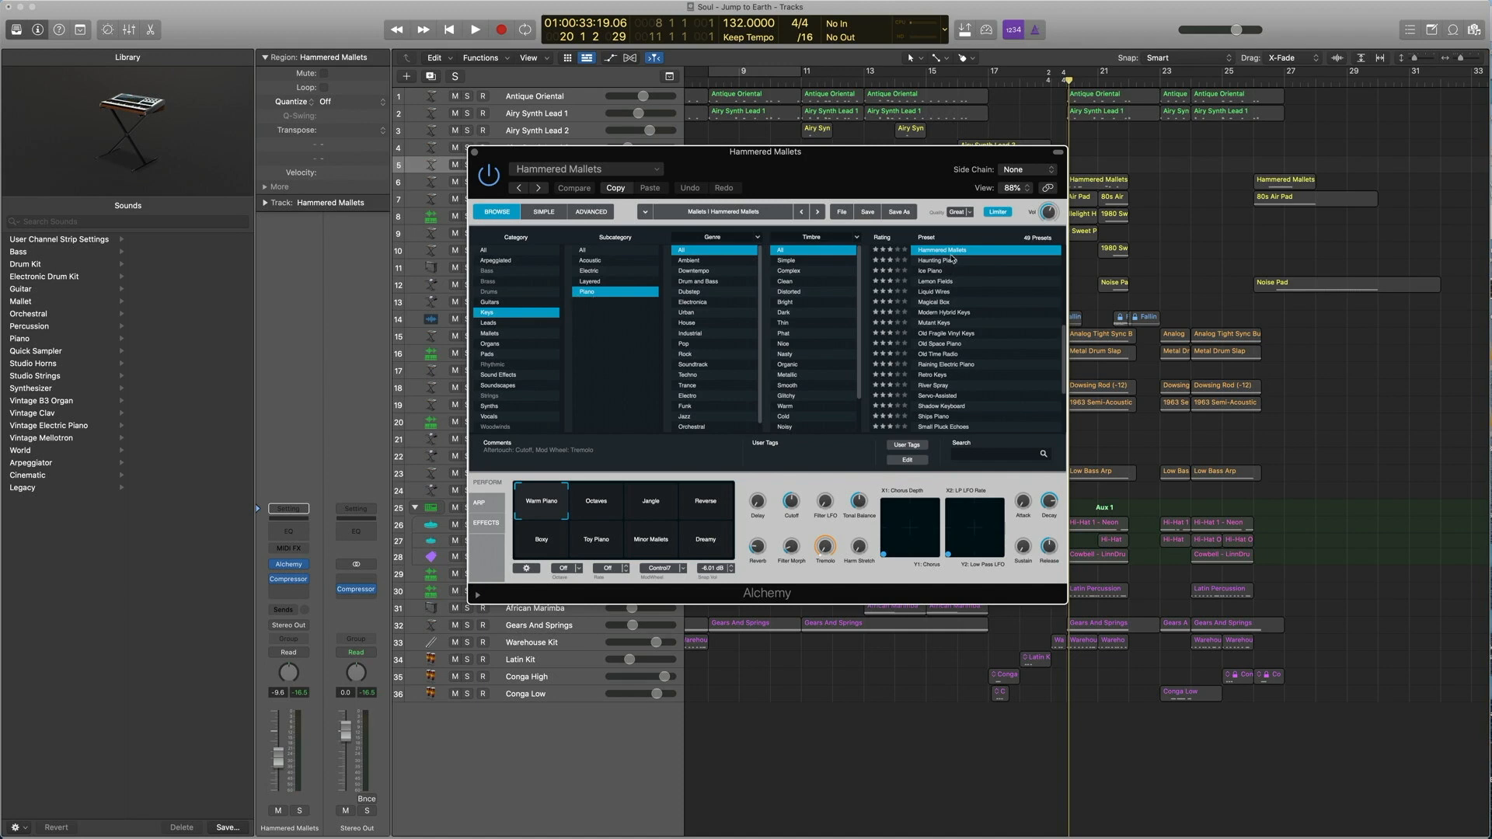
pyautogui.click(475, 152)
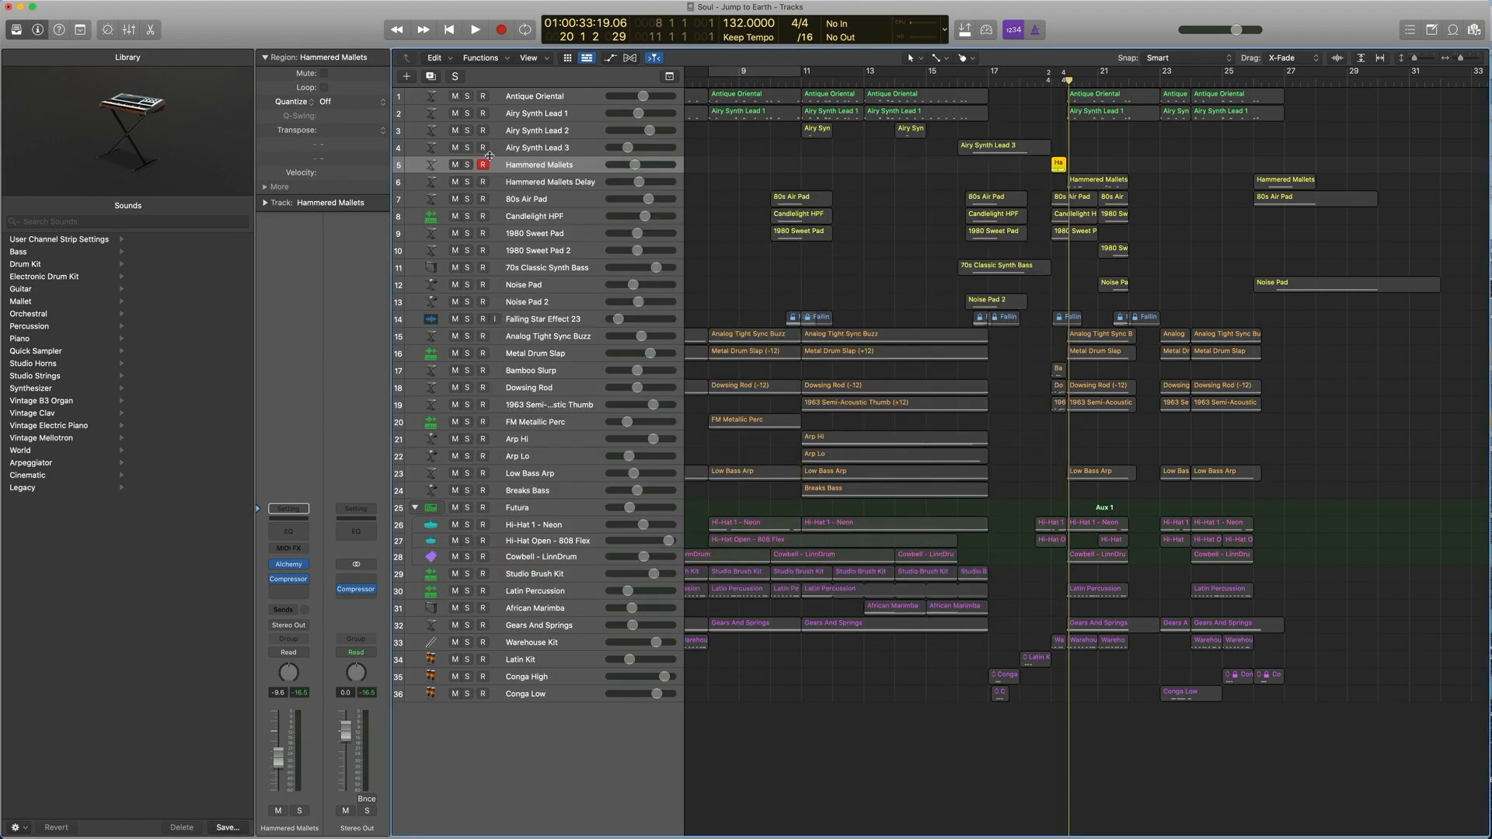
pyautogui.press('space')
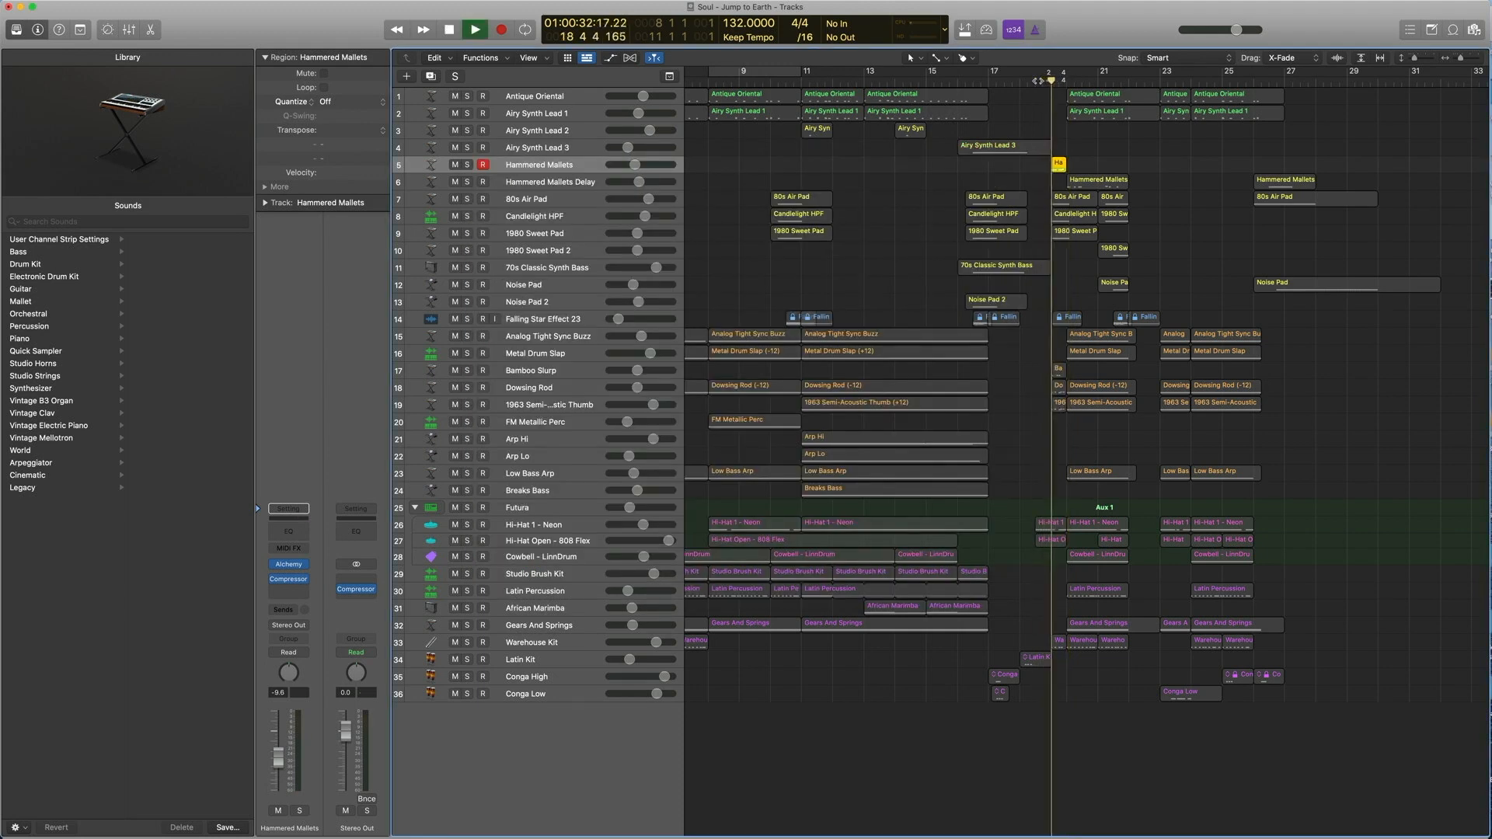
pyautogui.press('space')
# Play the Hammered Mallets Delay track in solo from bar 20.
pyautogui.click(548, 187)
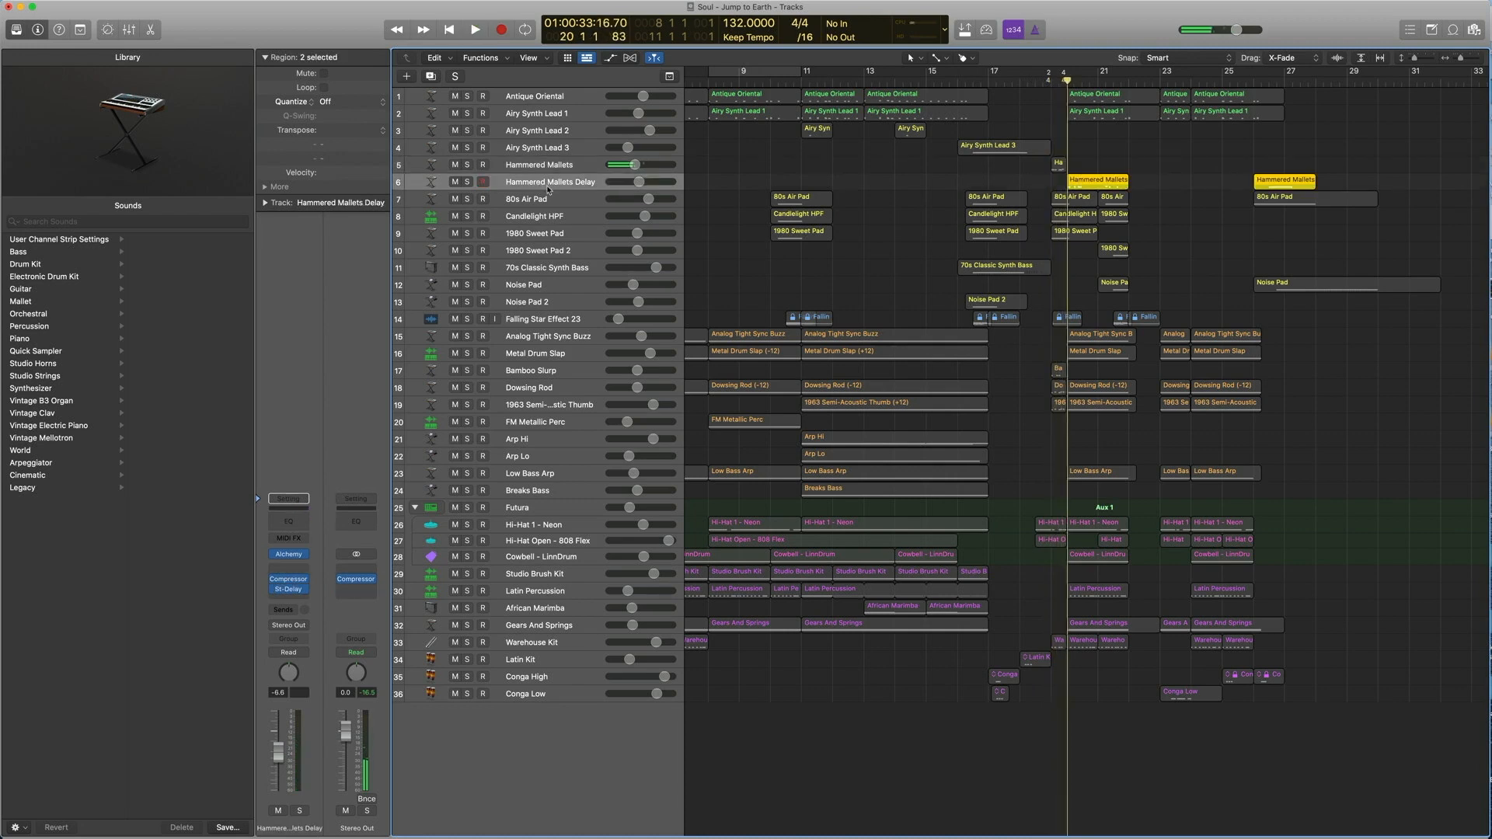
pyautogui.press('space')
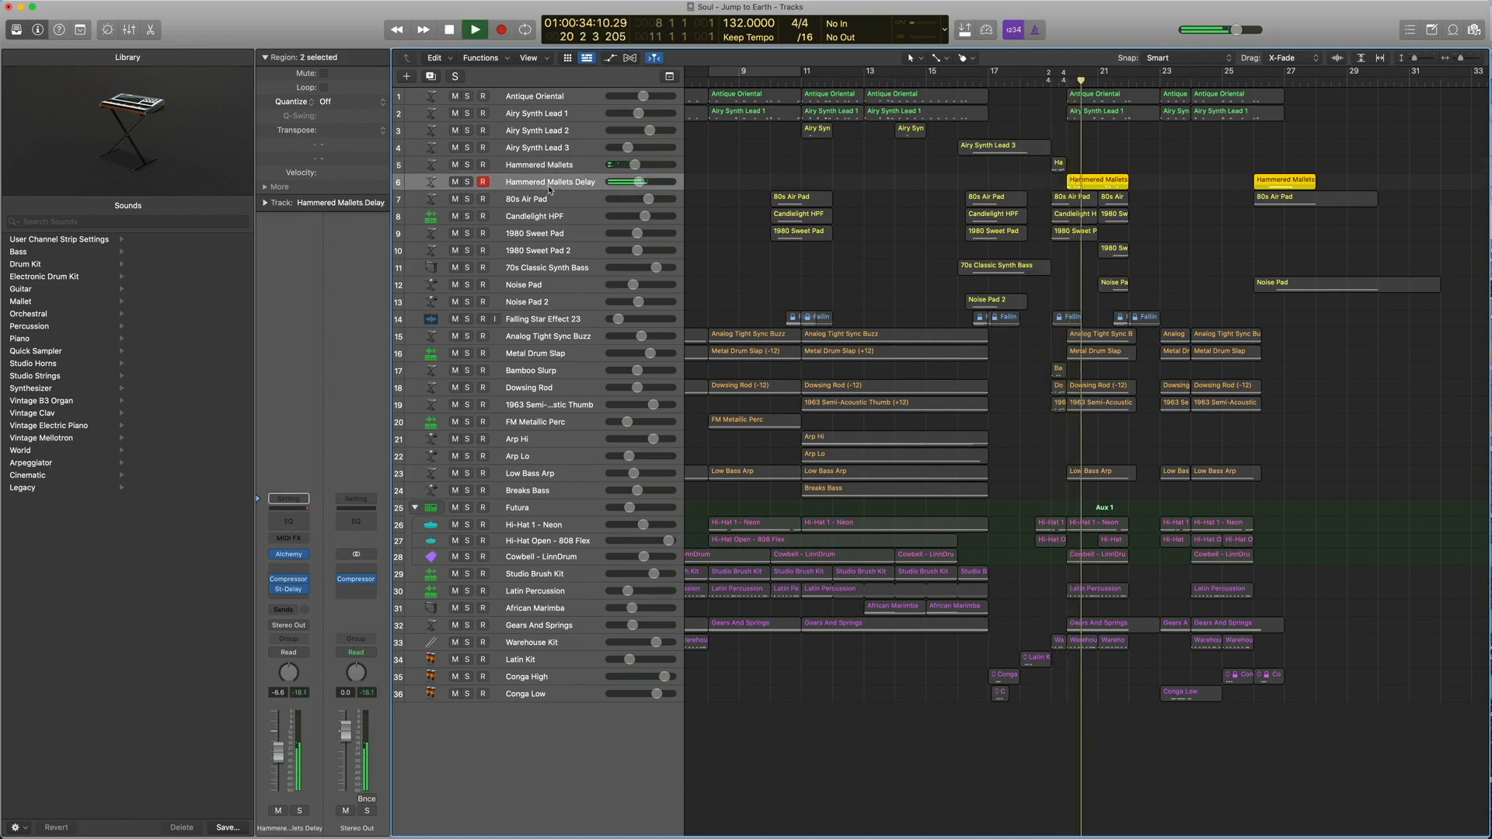
pyautogui.press('space')
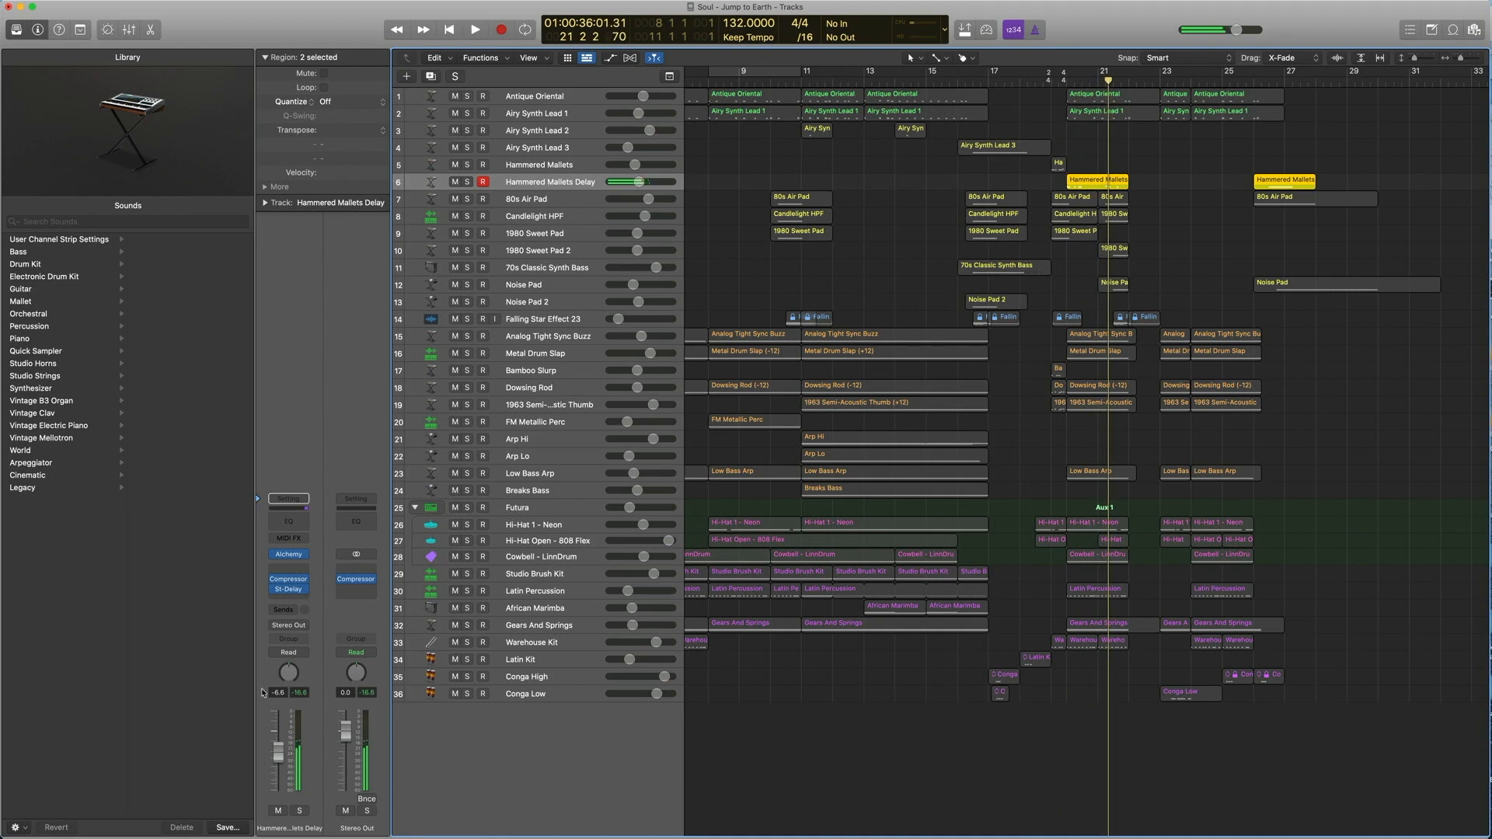
# Examine the Stereo Delay settings on the Hammered Mallets Delay track and where that effect sits among the delay plug-ins.
pyautogui.click(289, 593)
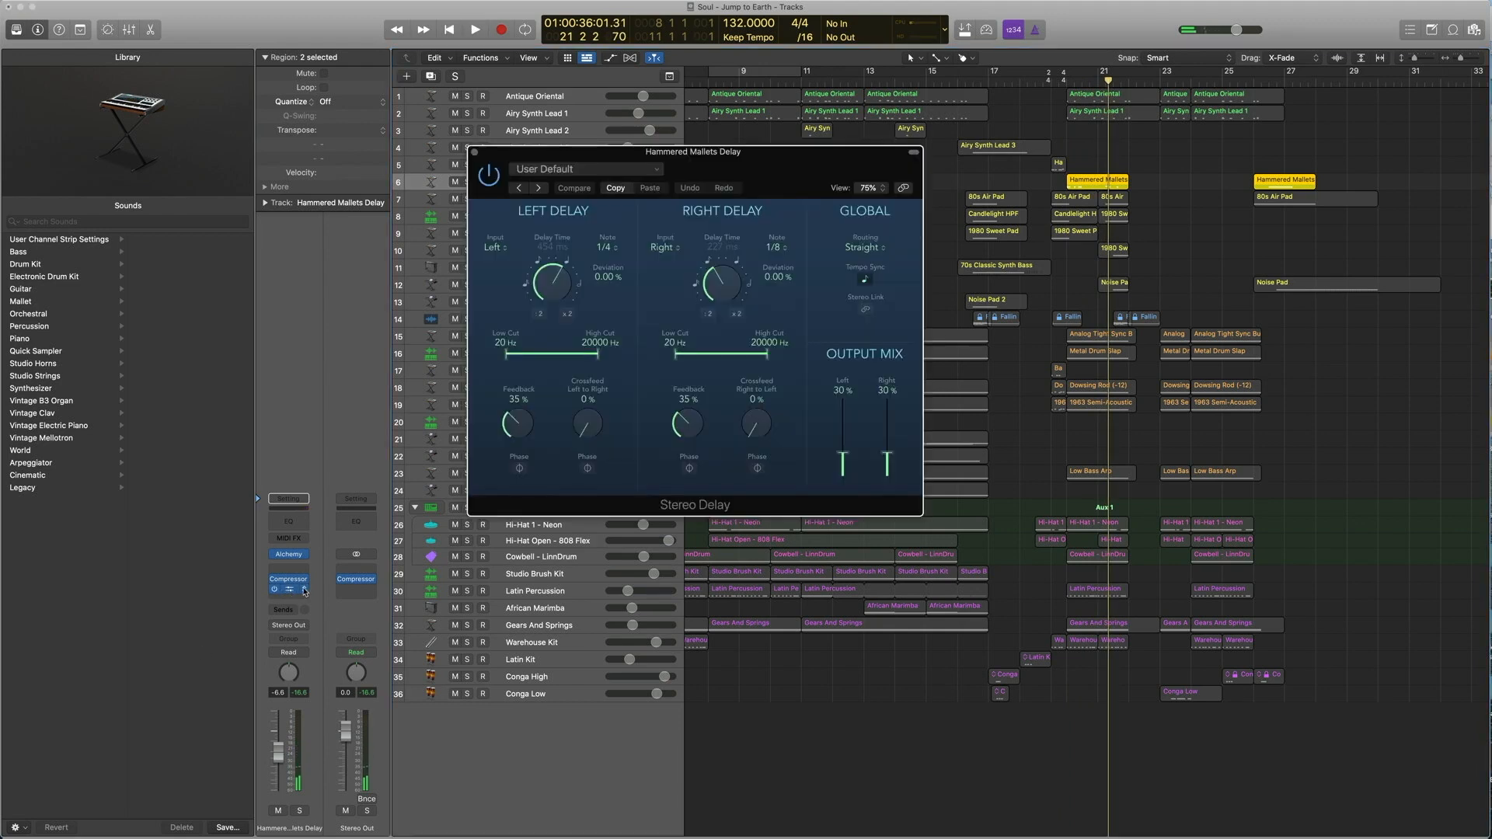
pyautogui.click(306, 593)
pyautogui.moveTo(346, 683)
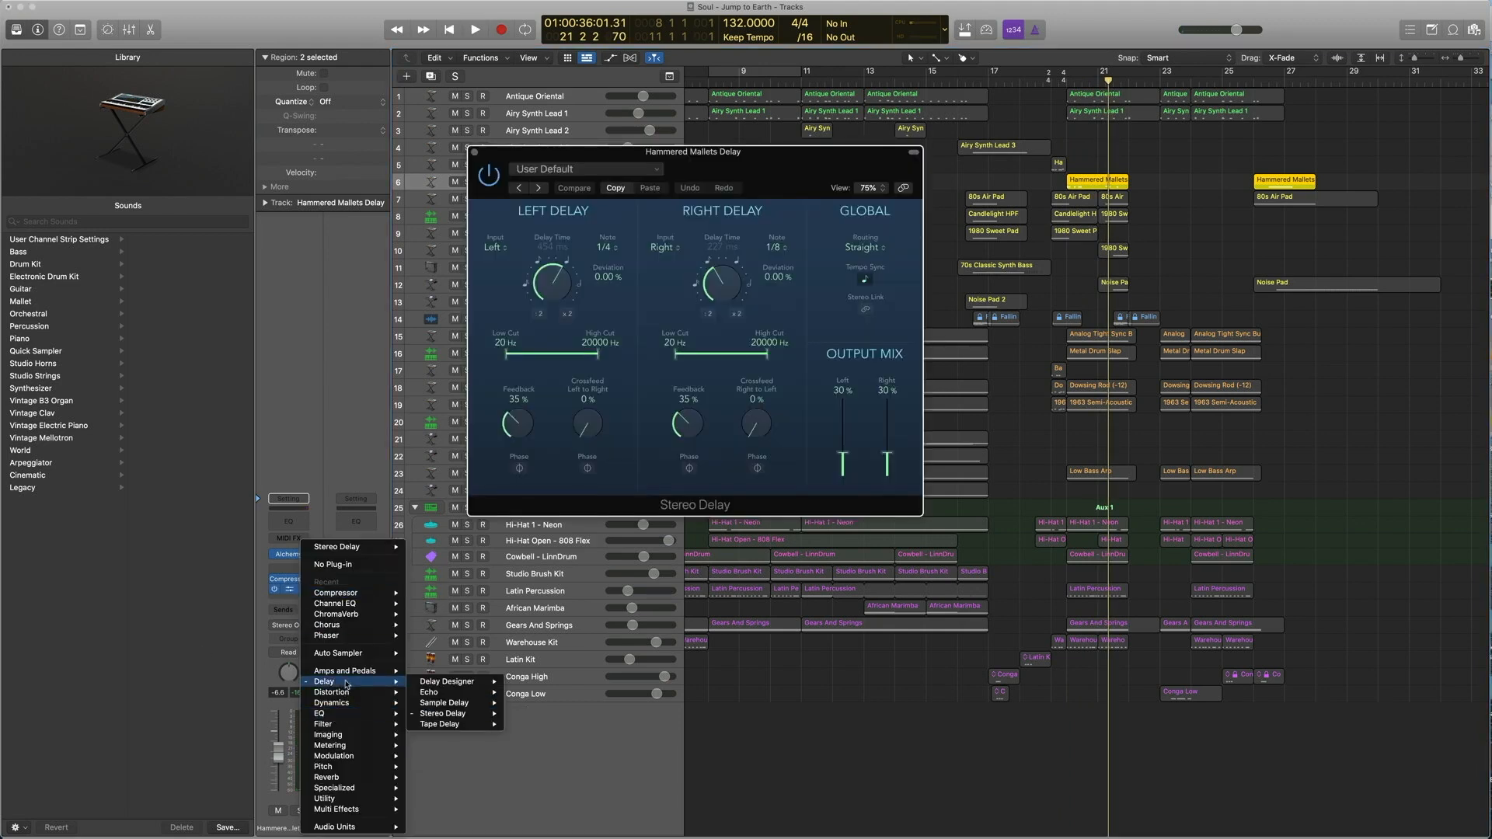
pyautogui.moveTo(463, 716)
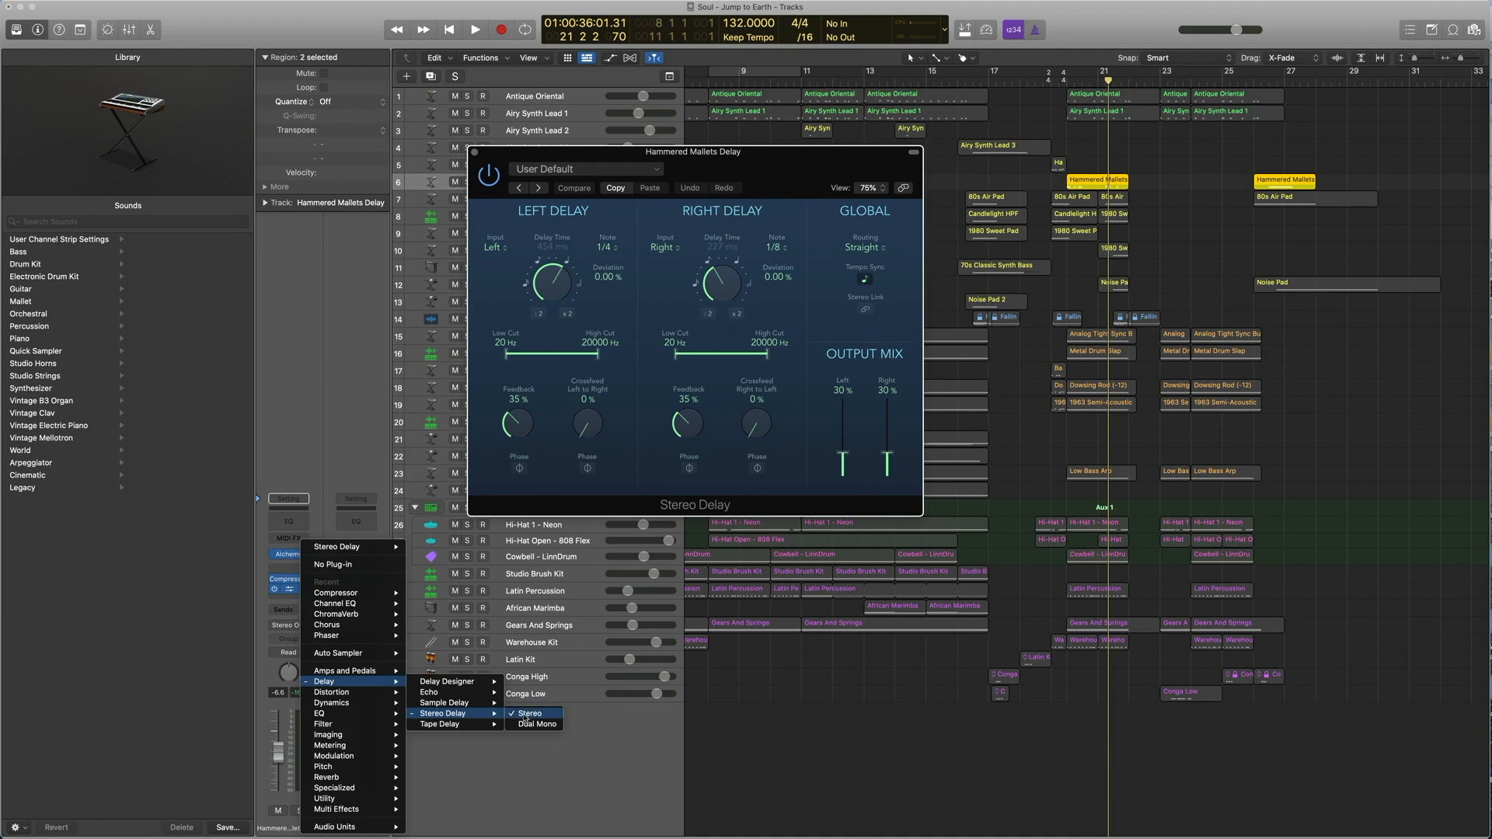
pyautogui.click(474, 152)
pyautogui.click(475, 152)
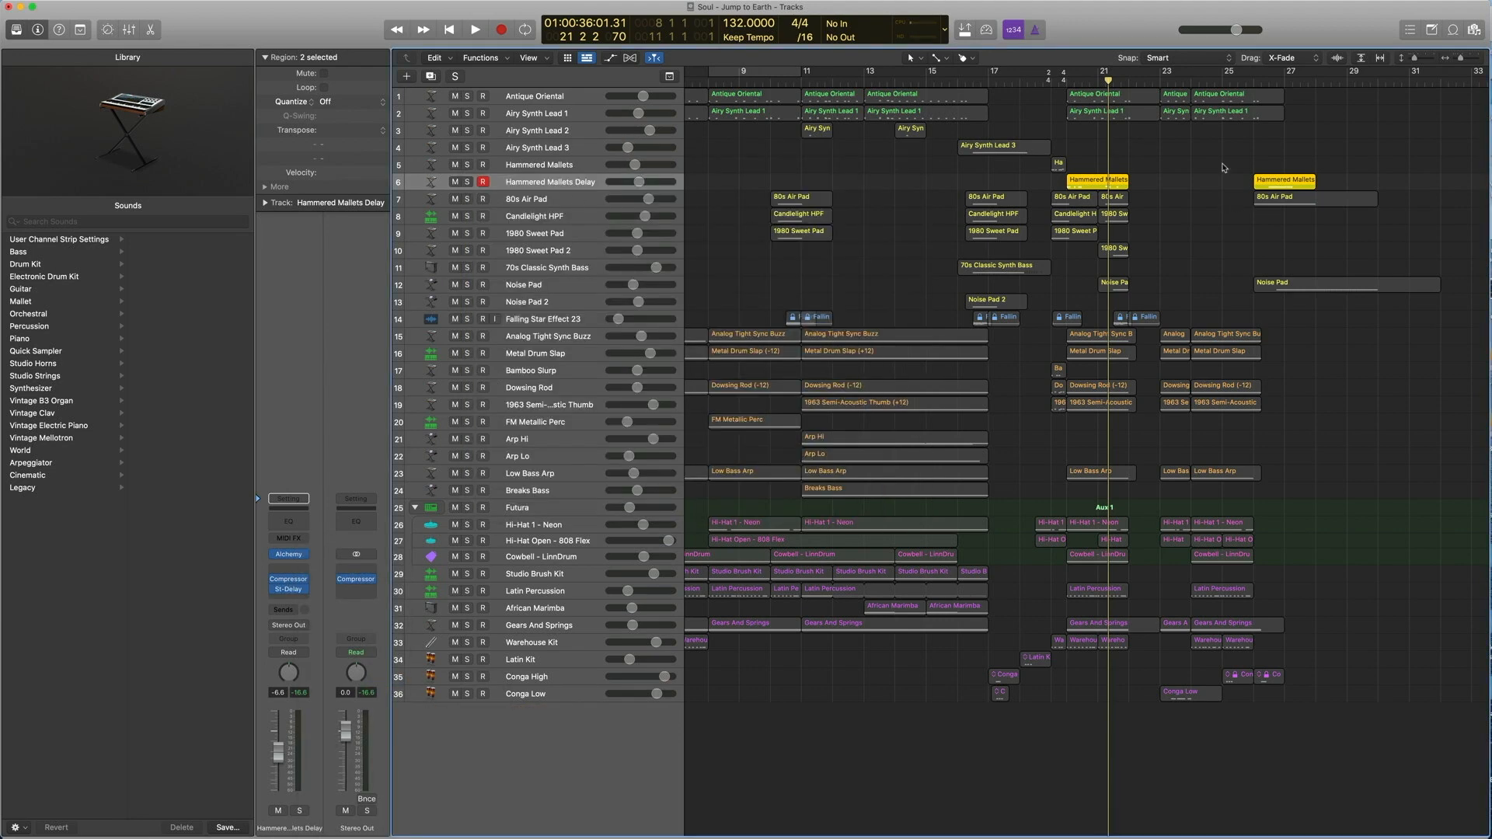
# Play the Hammered Mallets region and the adjoining Hammered Mallets Delay region together in solo.
pyautogui.moveTo(1160, 189); pyautogui.dragTo(1044, 170)
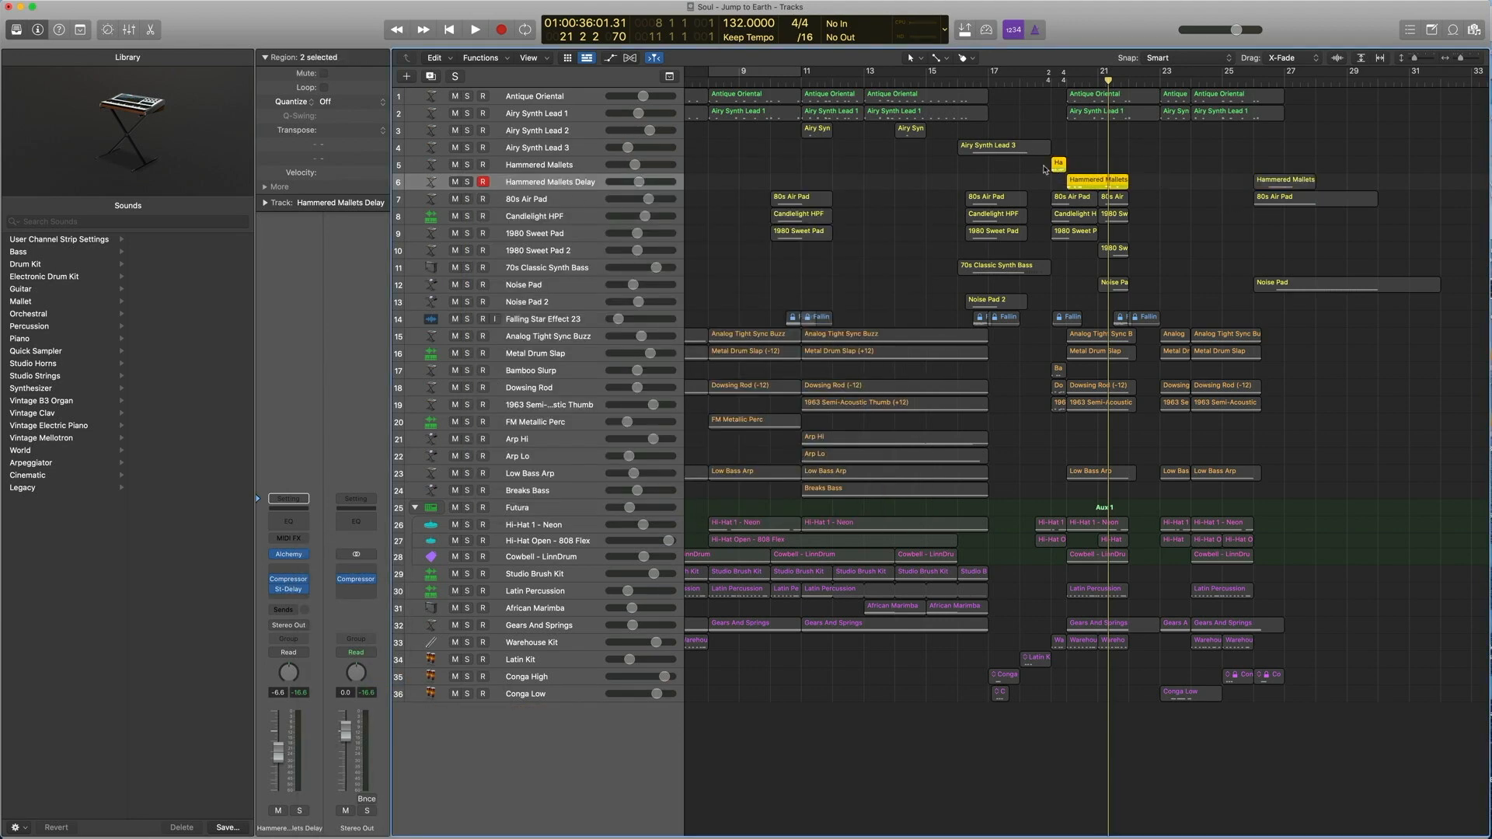
pyautogui.click(1050, 80)
pyautogui.press('space')
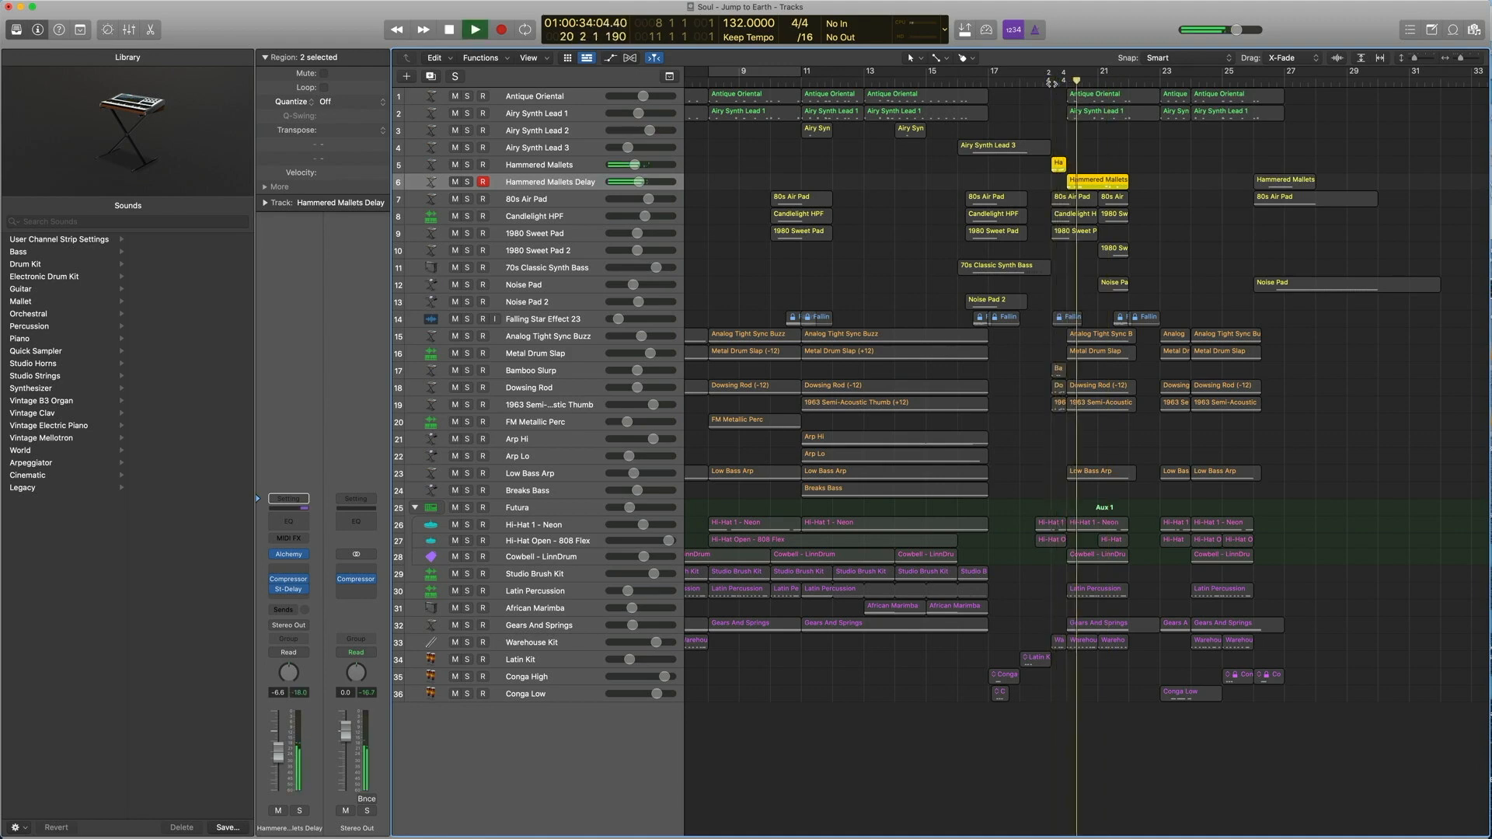
pyautogui.press('space')
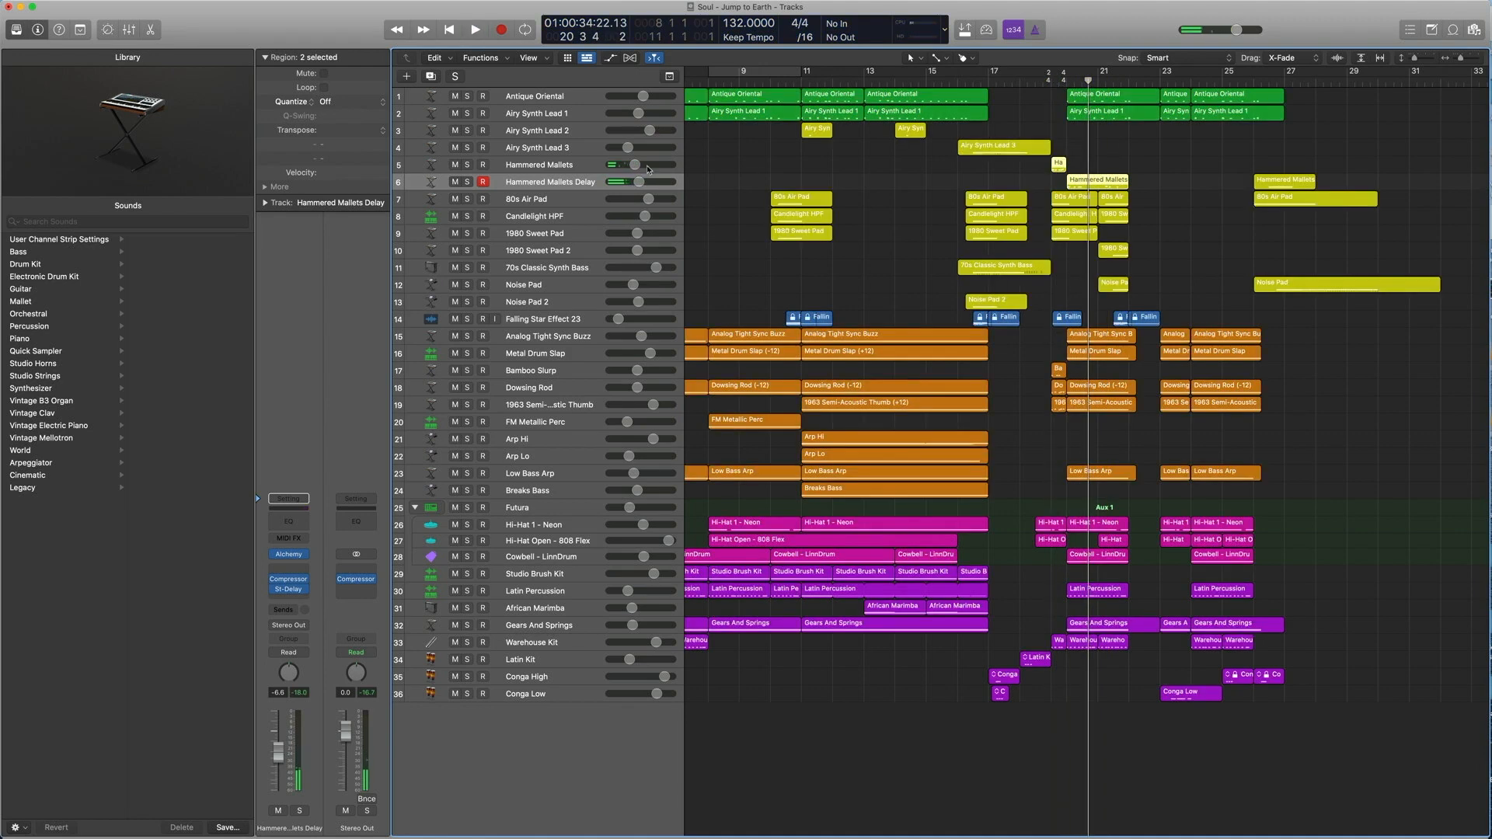
# Turn solo off and play the full mix briefly from bar 16.
pyautogui.click(961, 82)
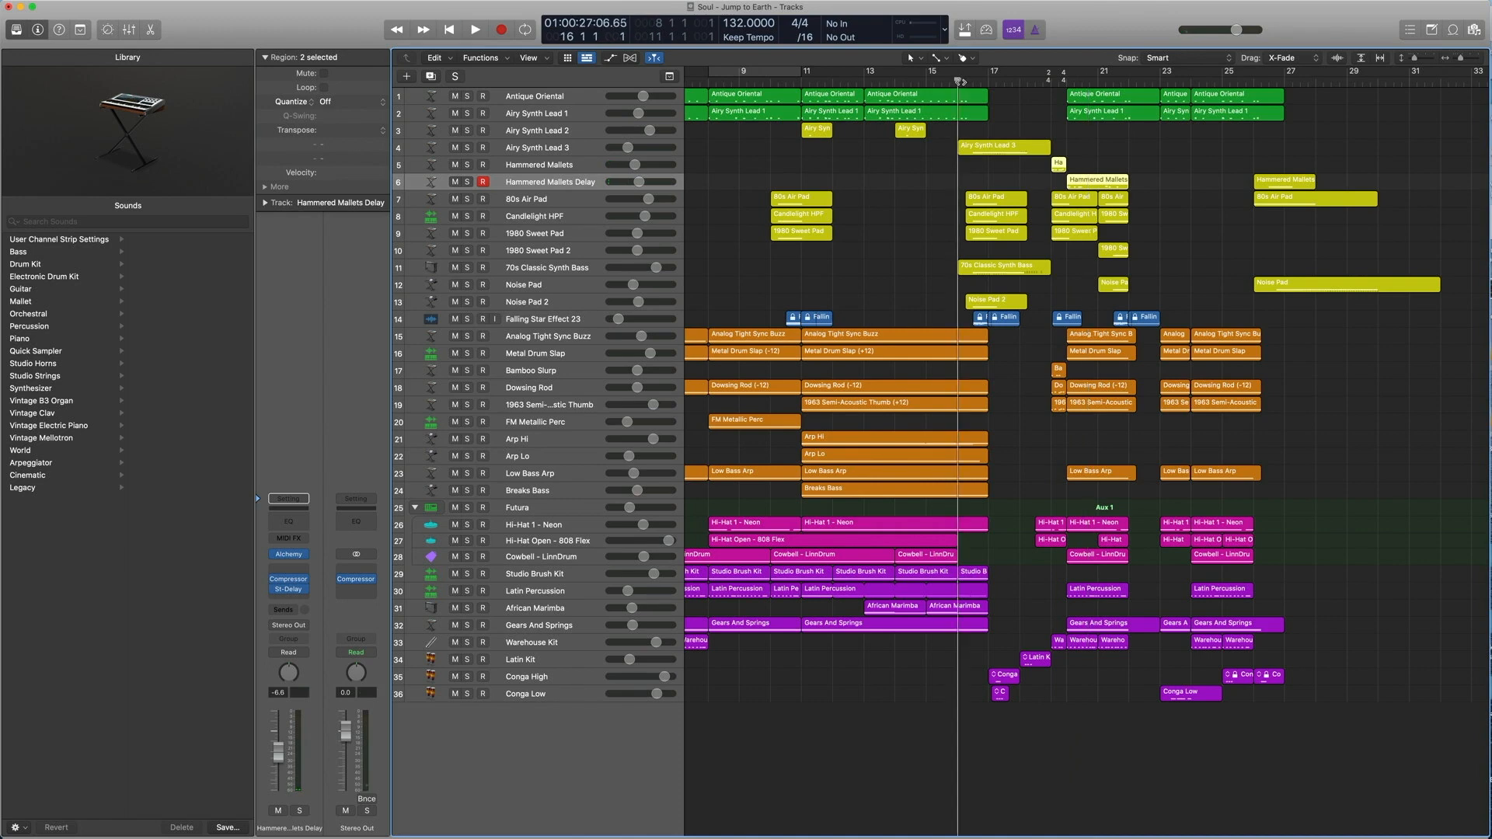
pyautogui.press('space')
pyautogui.press('space')
pyautogui.hscroll(-3, 818, 244)
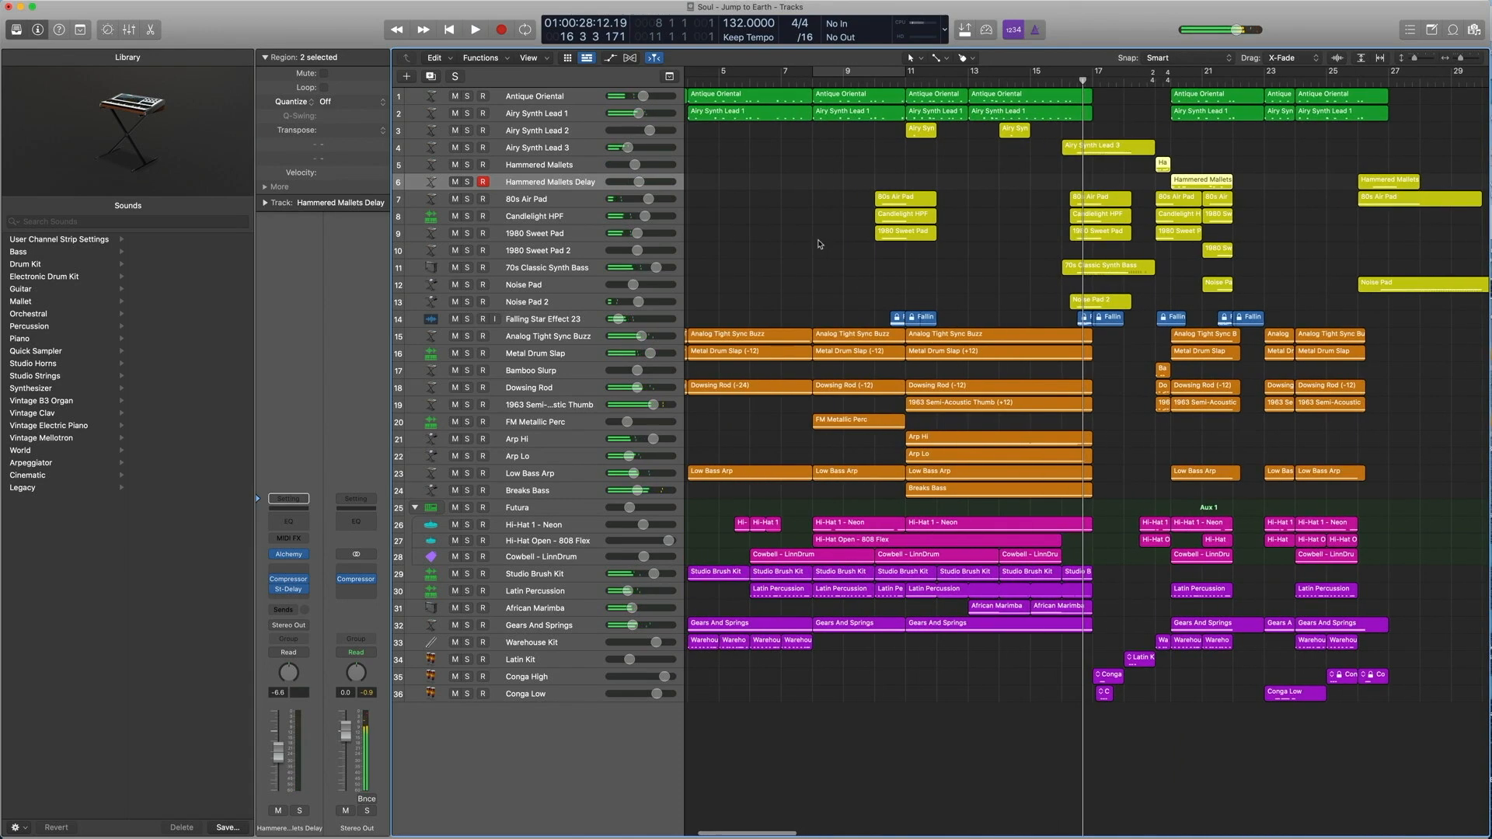
# Solo the Arp Hi and Arp Lo regions together and play them from just before bar 11.
pyautogui.click(559, 444)
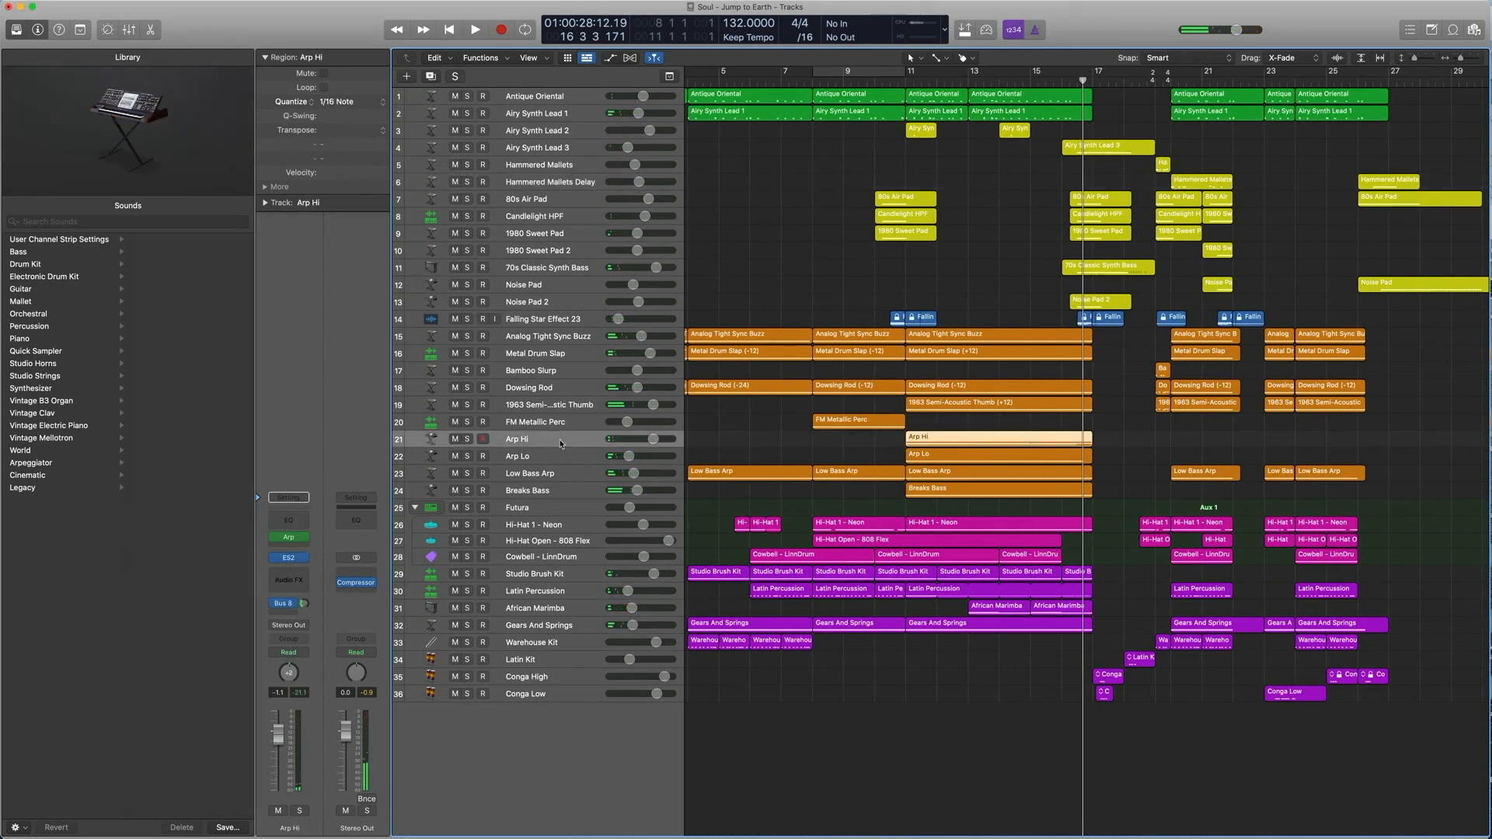
pyautogui.moveTo(1121, 458); pyautogui.dragTo(989, 441)
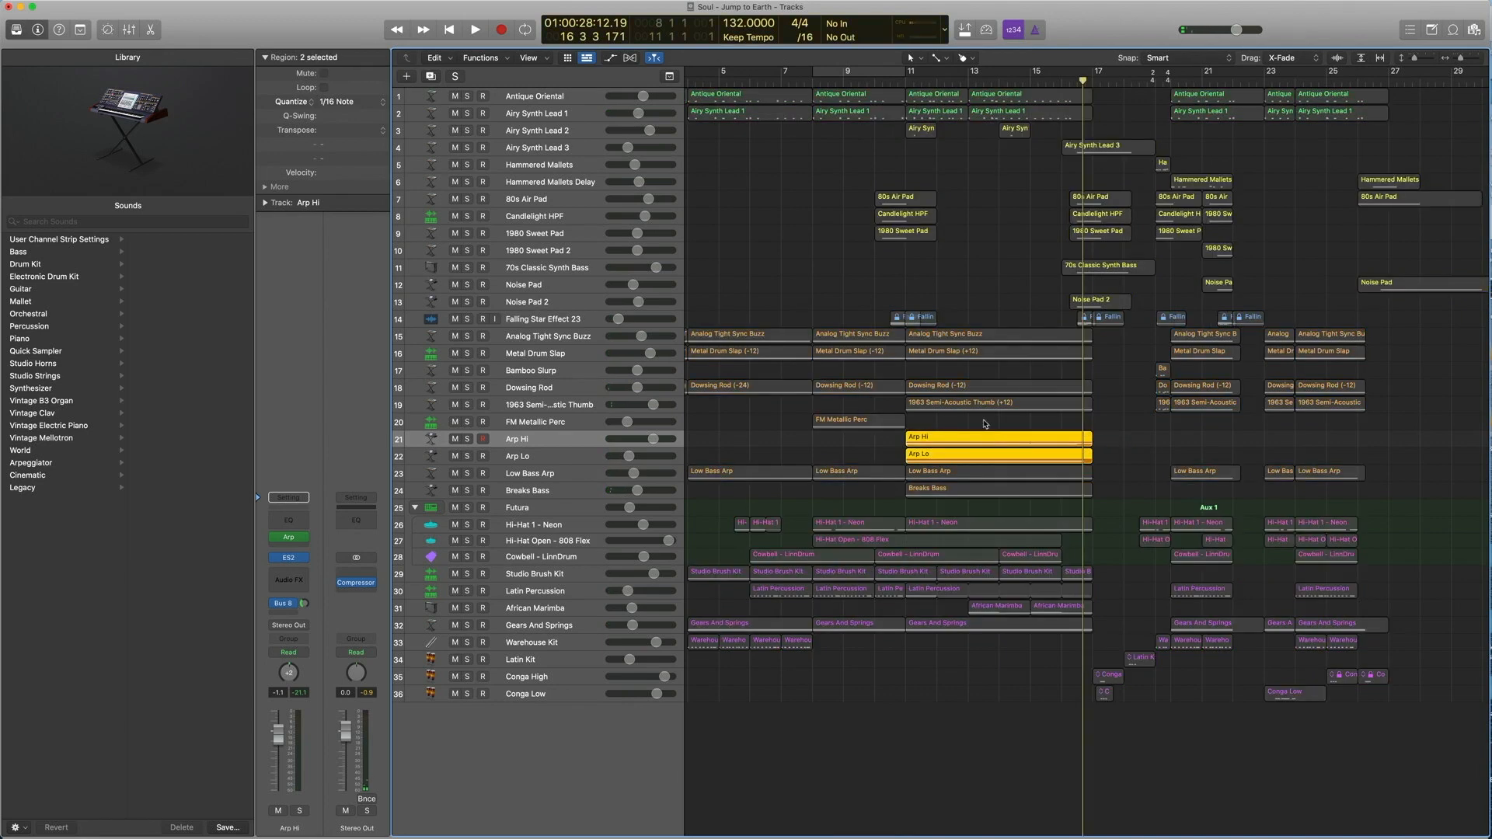
pyautogui.doubleClick(891, 82)
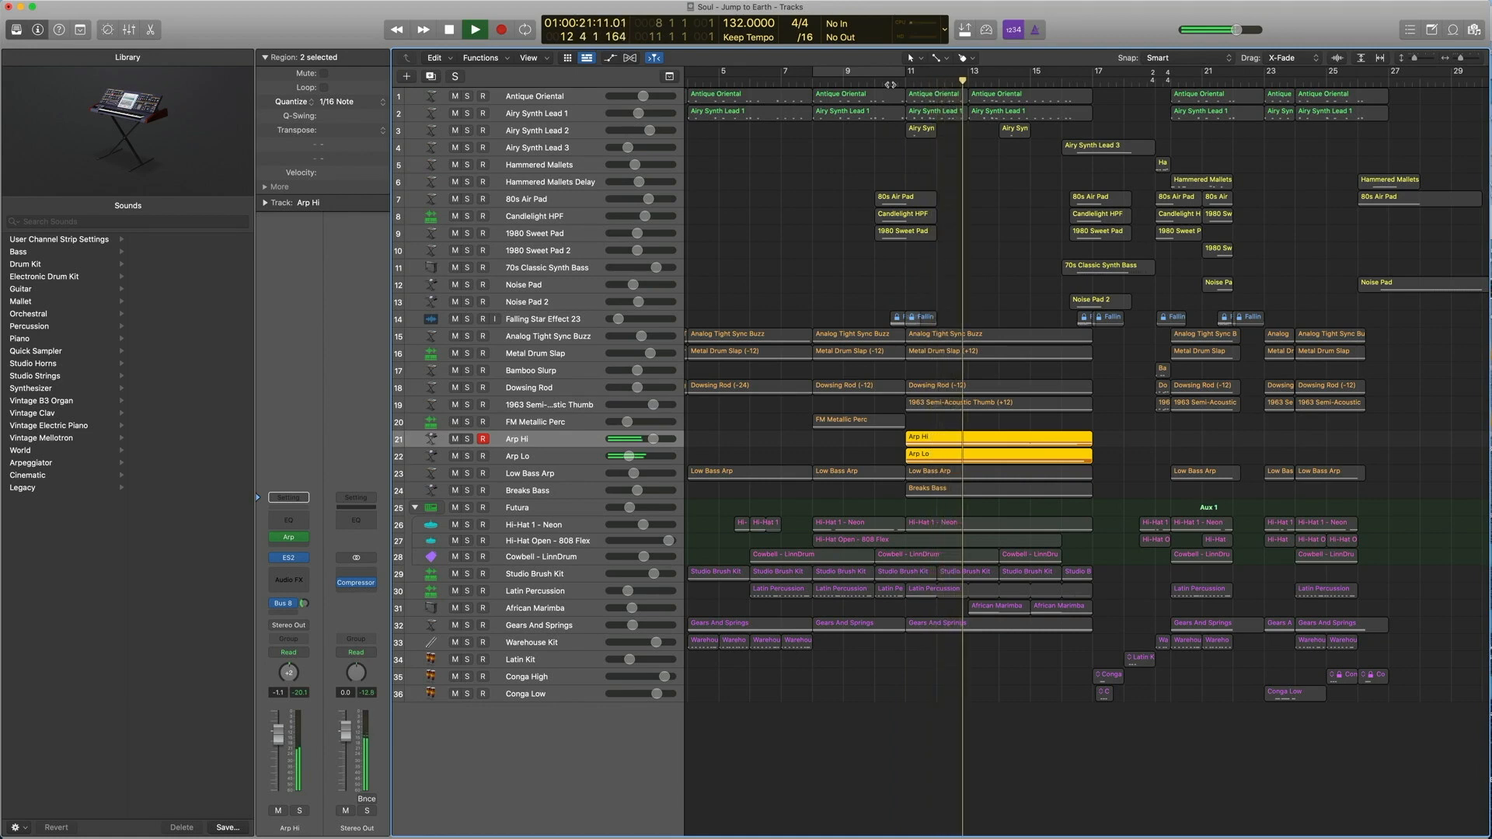
pyautogui.press('space')
# Examine the ES2 synth and the Arpeggiator settings on the Arp Hi track.
pyautogui.click(542, 447)
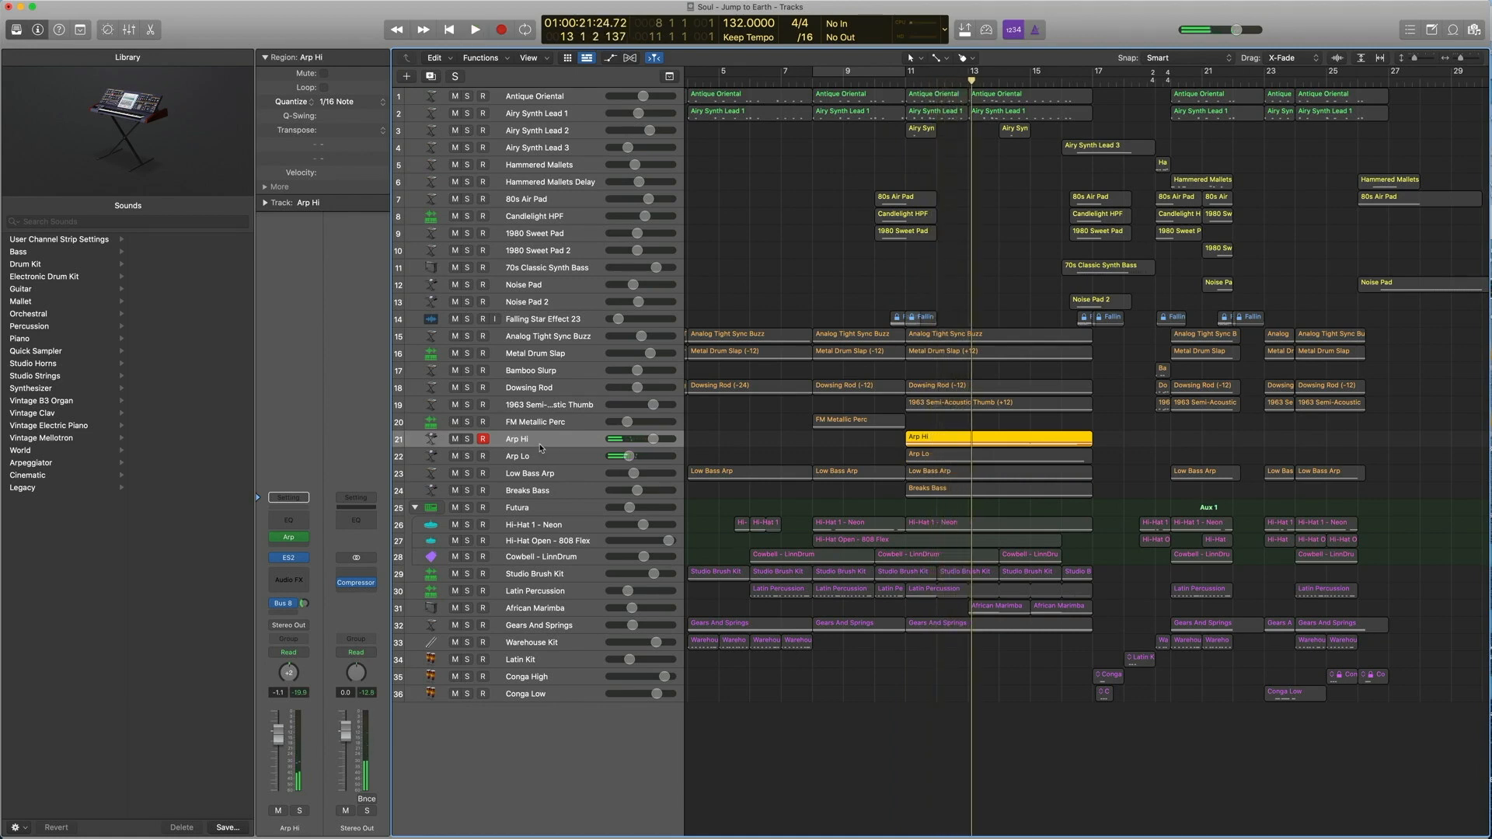
pyautogui.click(287, 559)
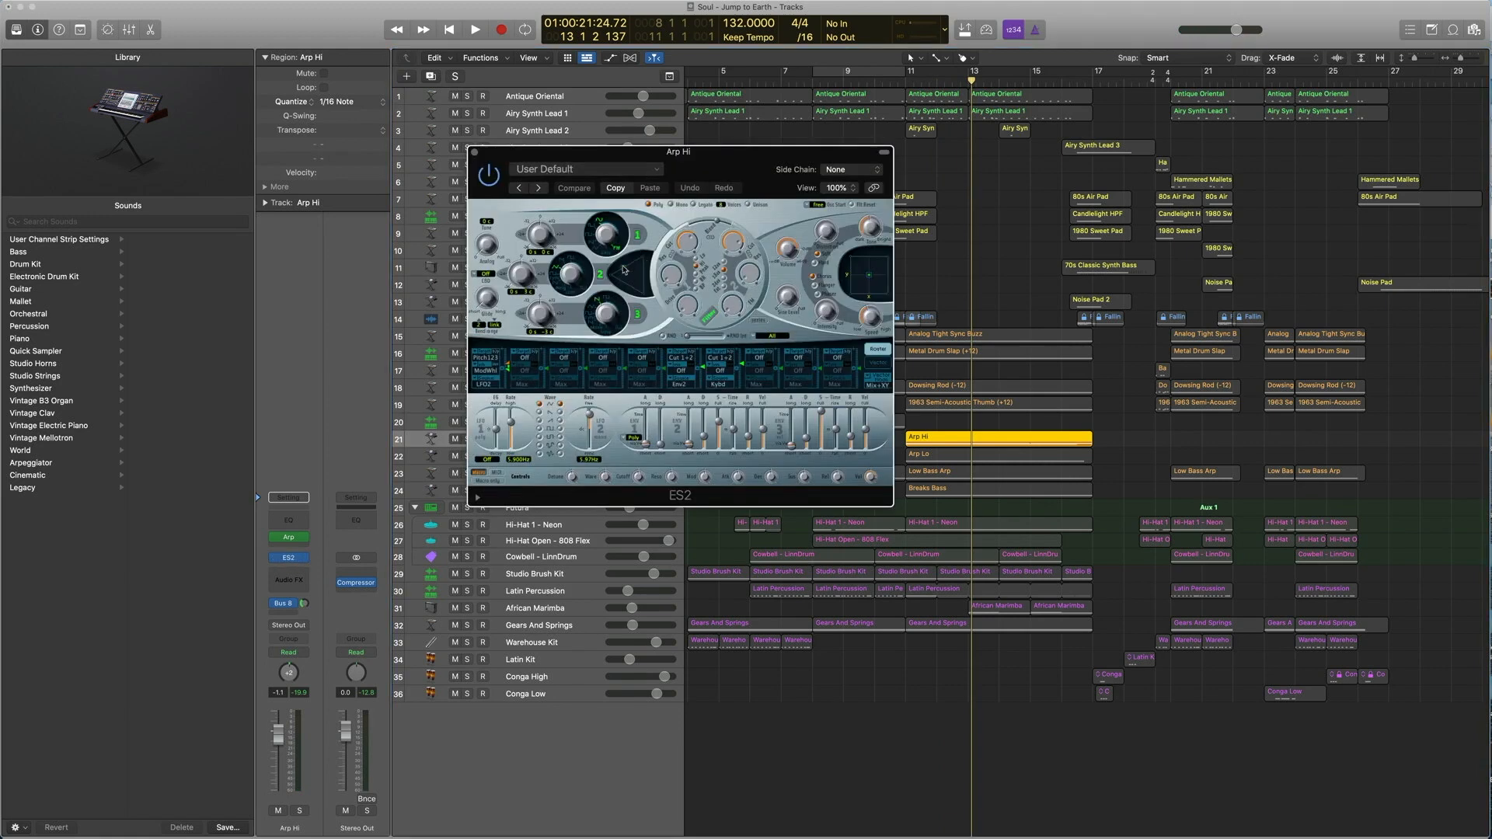
pyautogui.click(476, 153)
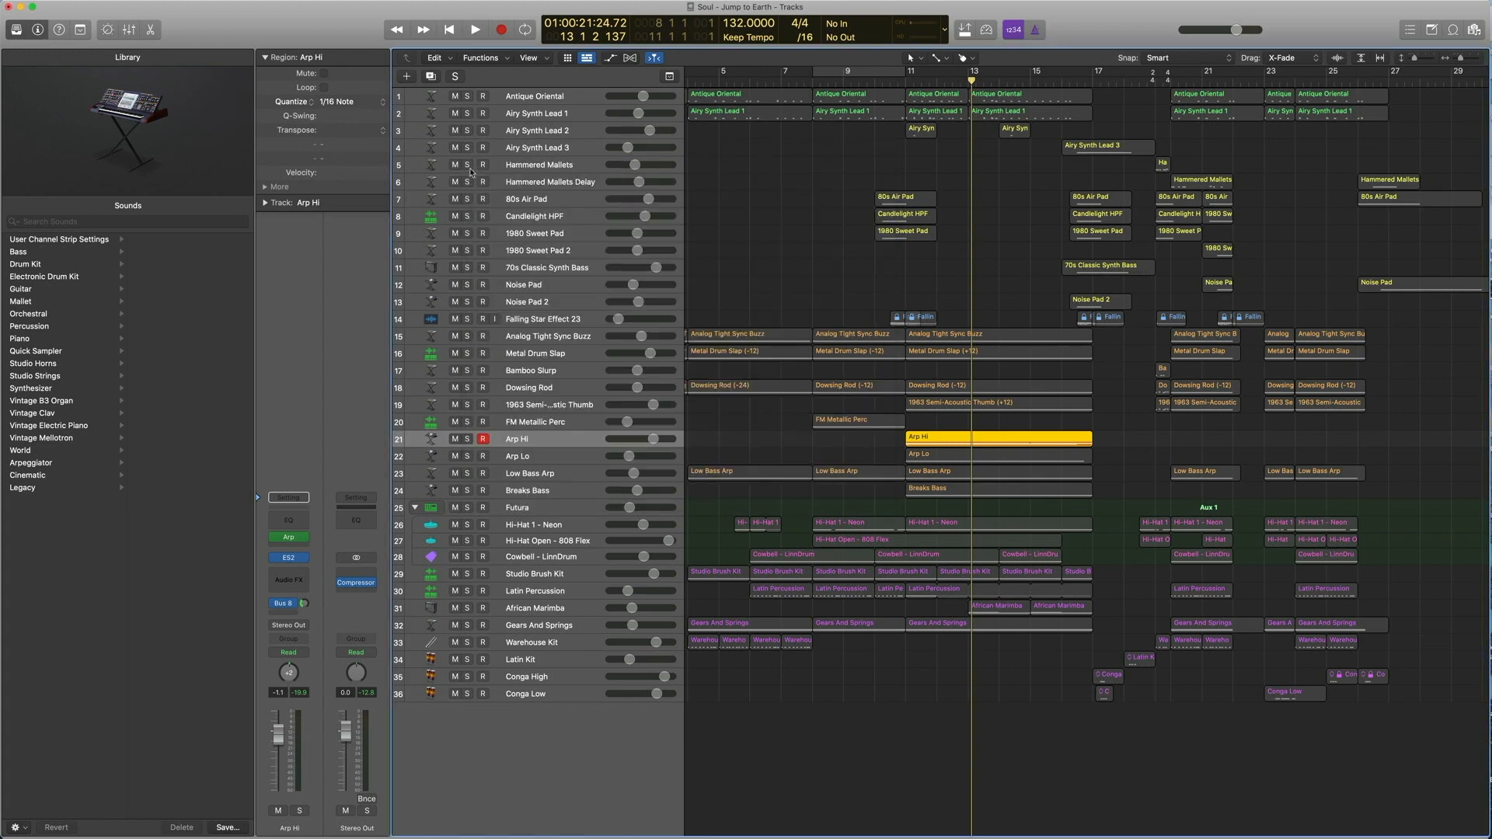
pyautogui.click(289, 538)
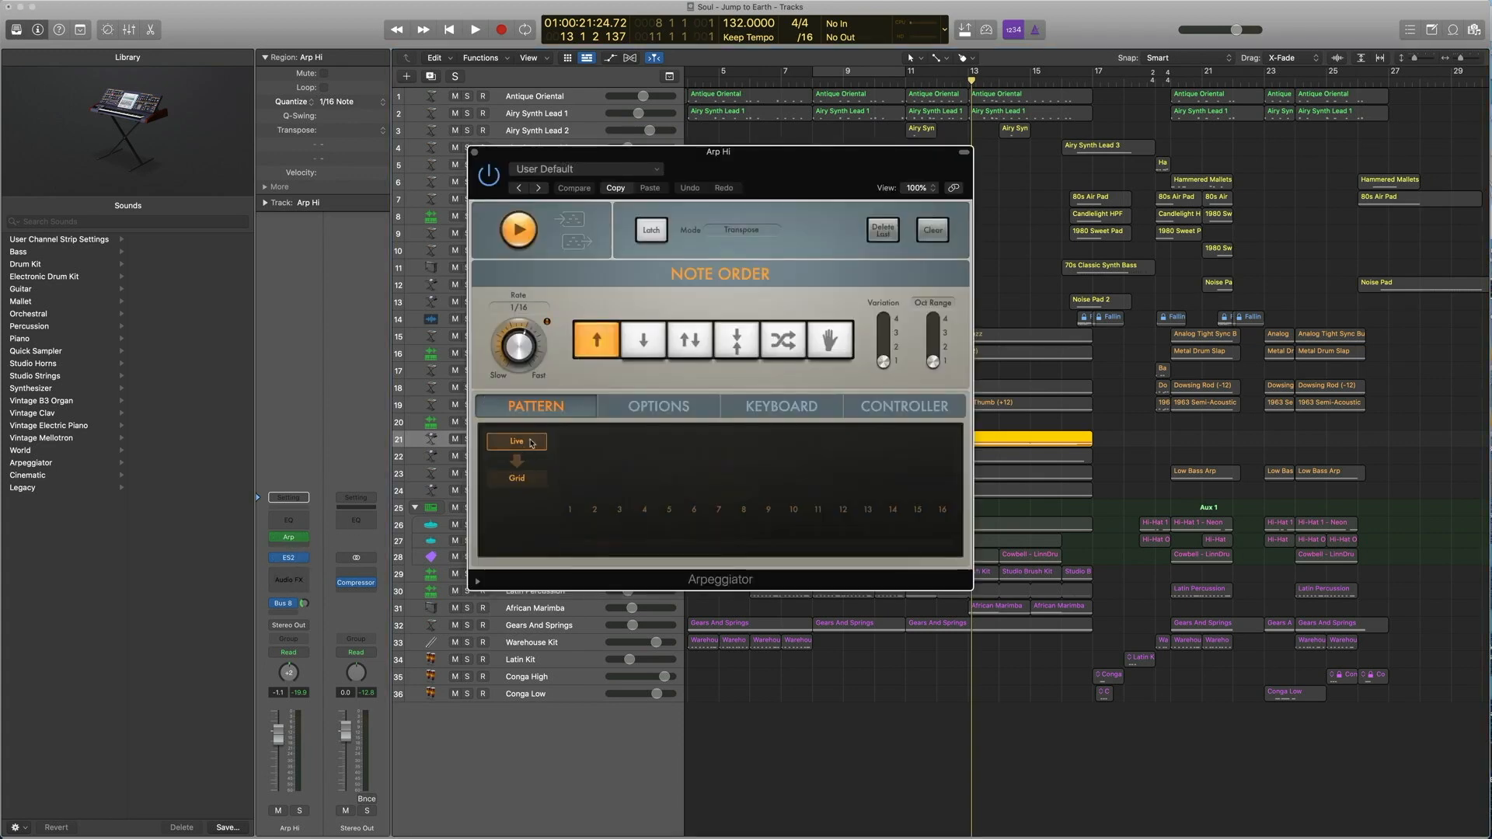
pyautogui.click(471, 153)
# Open the Arp Hi region in the Piano Roll and play it in solo from its start.
pyautogui.doubleClick(920, 440)
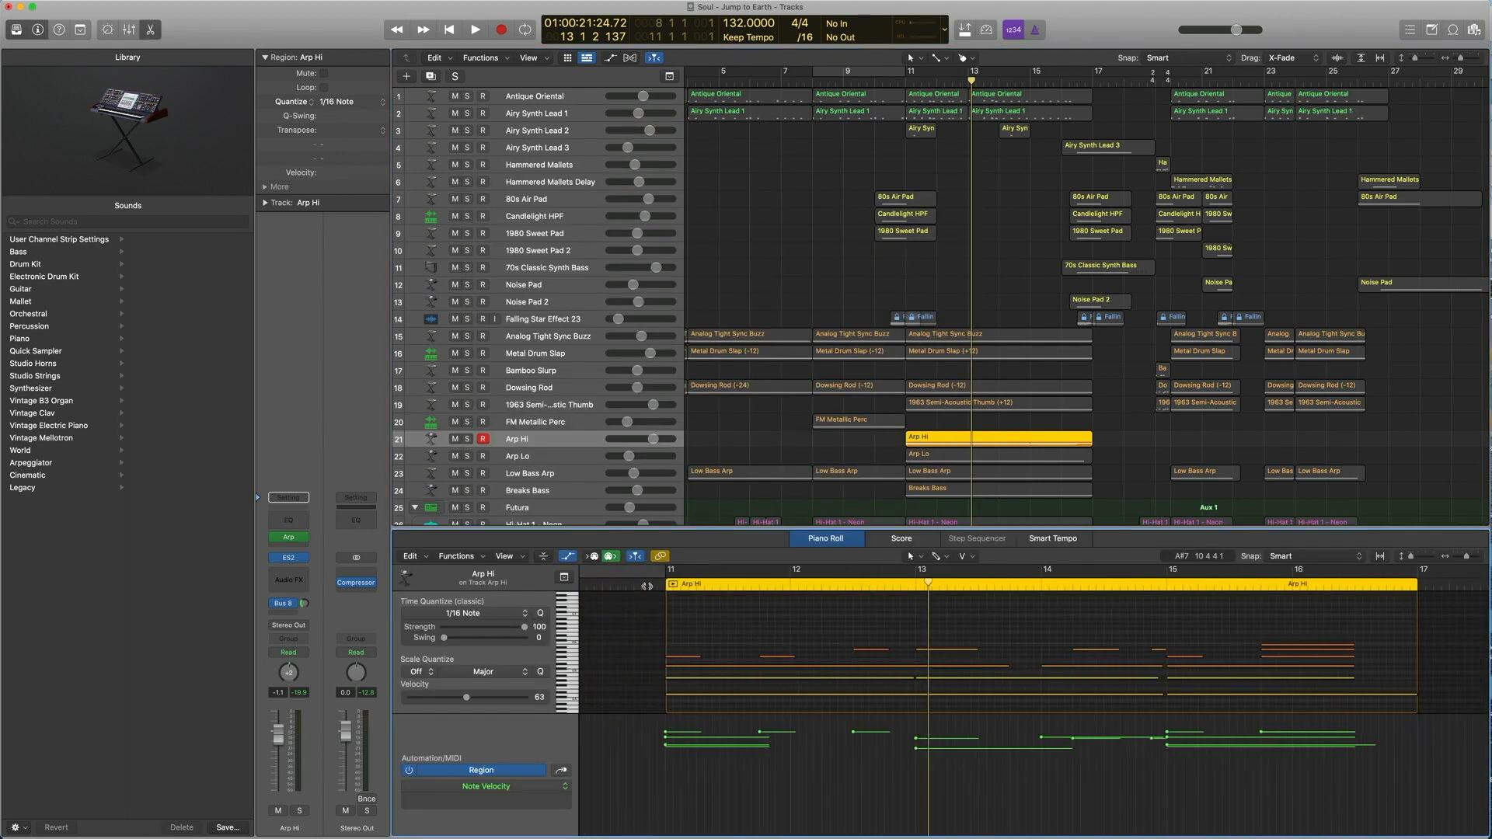
pyautogui.doubleClick(647, 587)
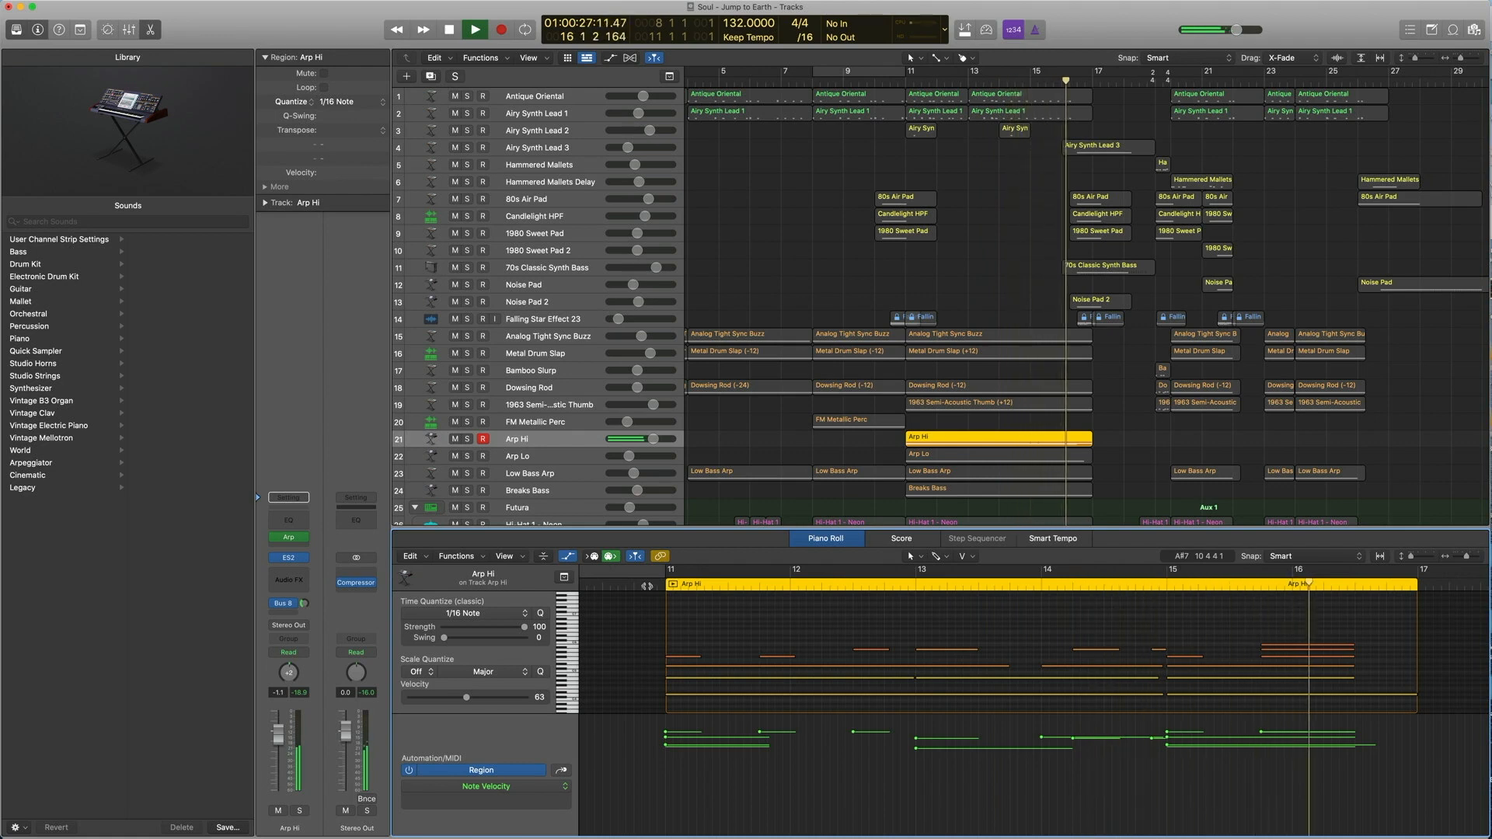
pyautogui.press('space')
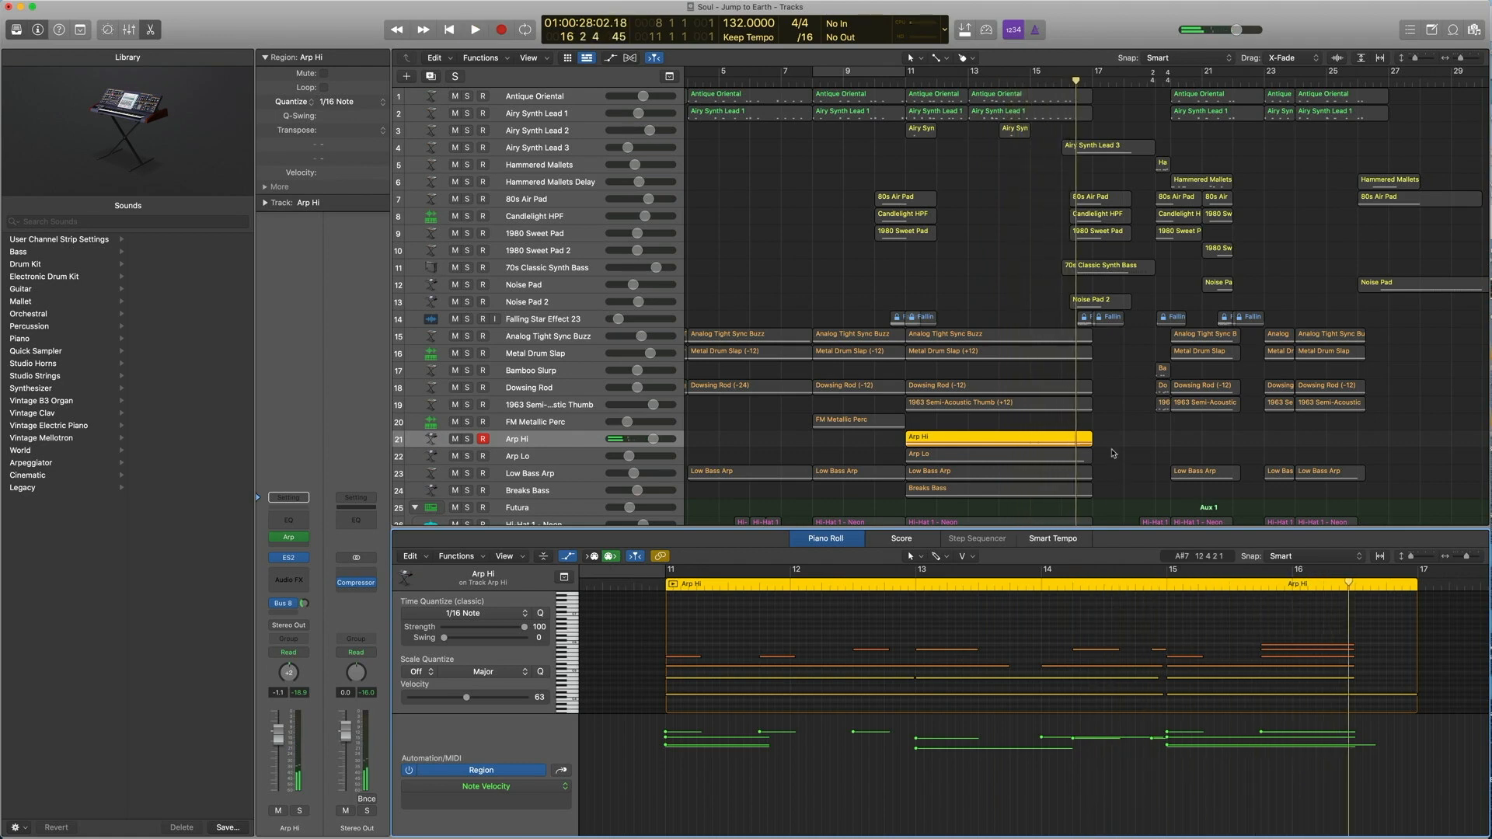
# Show the Arp Lo region's notes in the Piano Roll and play it in solo from bar 11.
pyautogui.click(1076, 452)
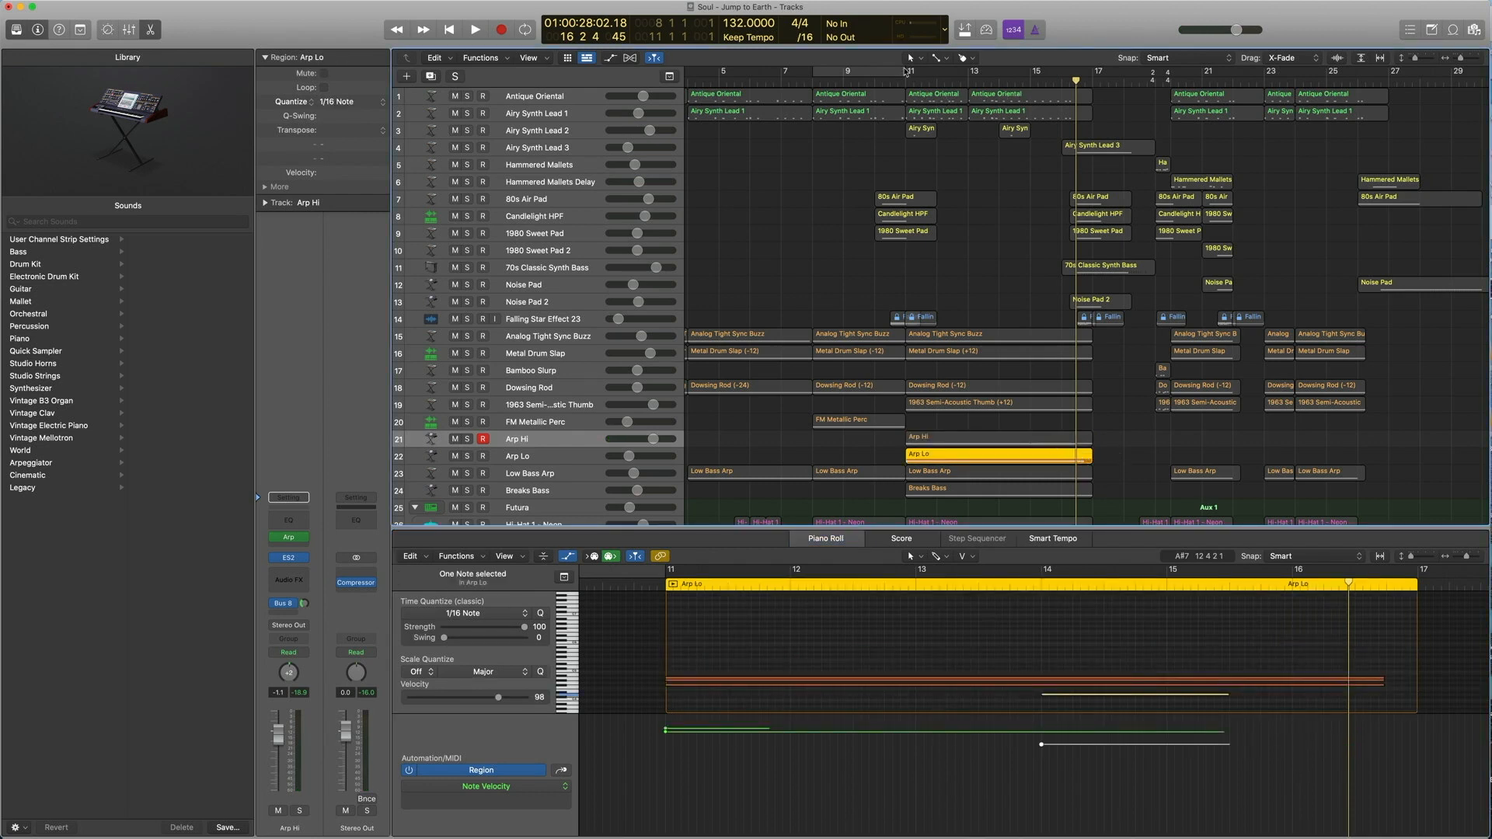
pyautogui.hotkey('shift', 'space')
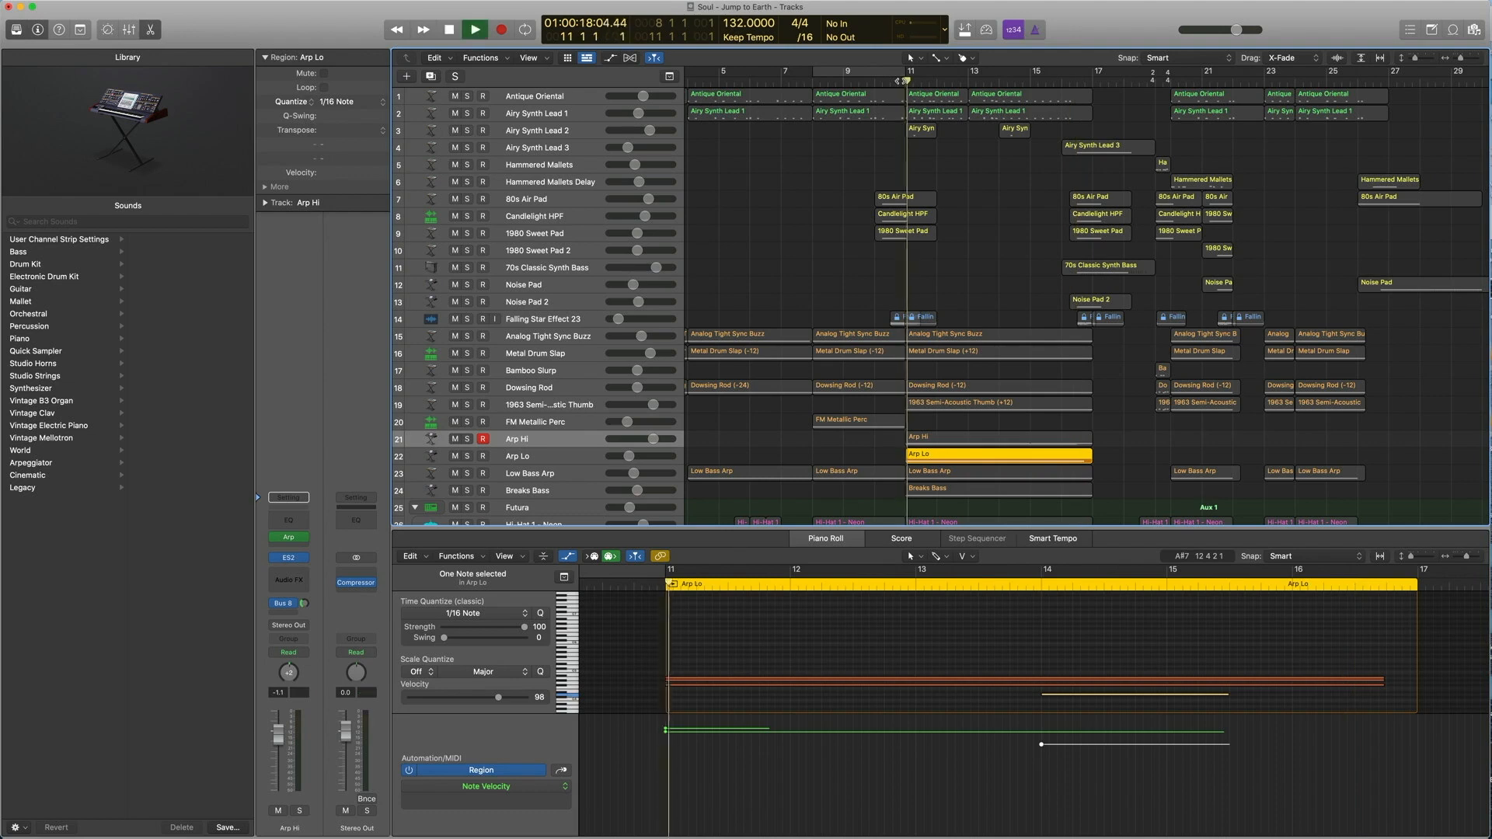
pyautogui.scroll(-2, 1001, 690)
pyautogui.press('space')
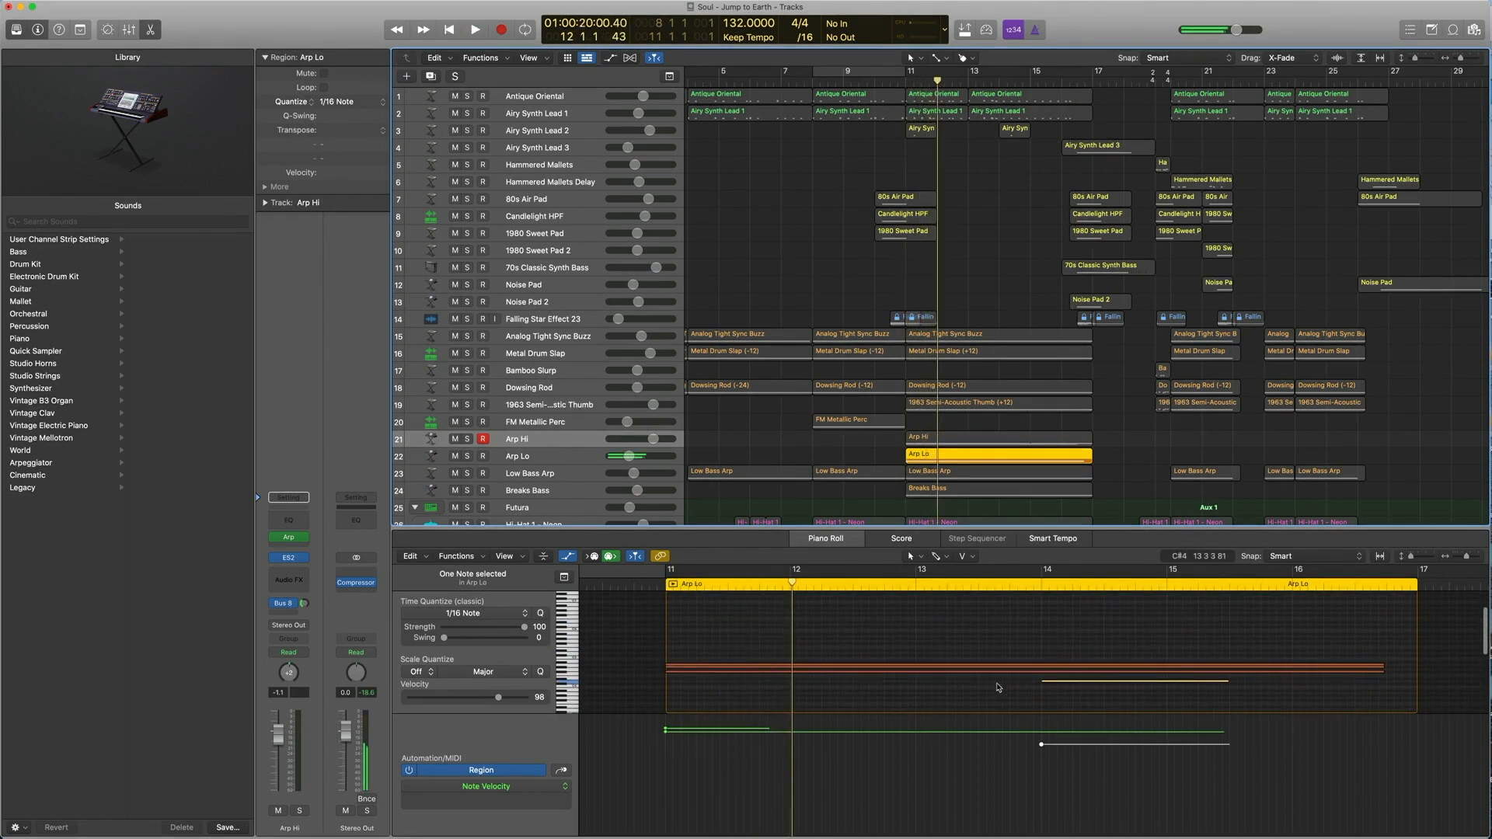
# Examine the Arpeggiator settings on the Arp Lo track.
pyautogui.click(546, 458)
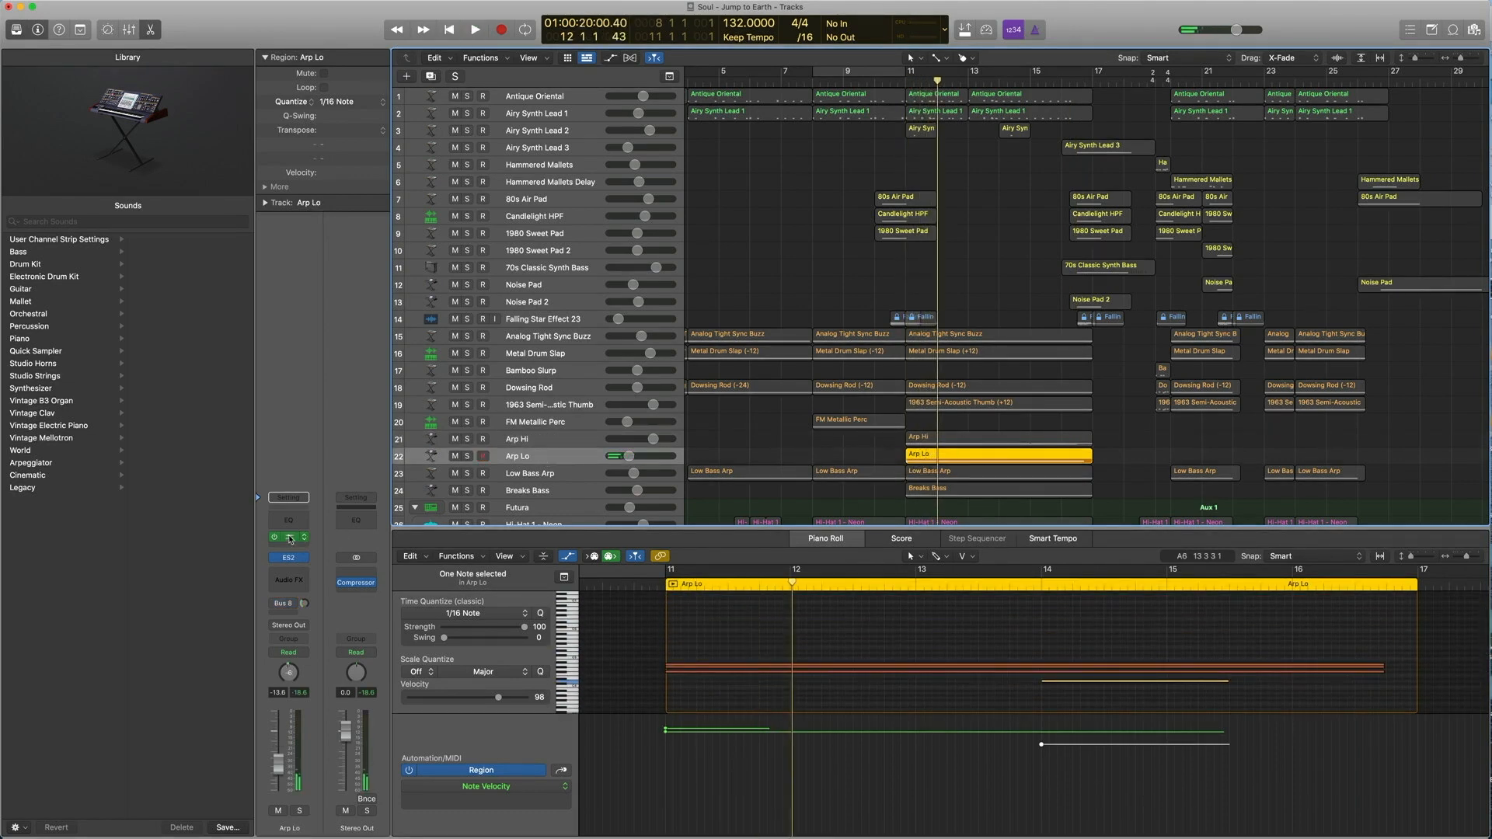
pyautogui.click(289, 538)
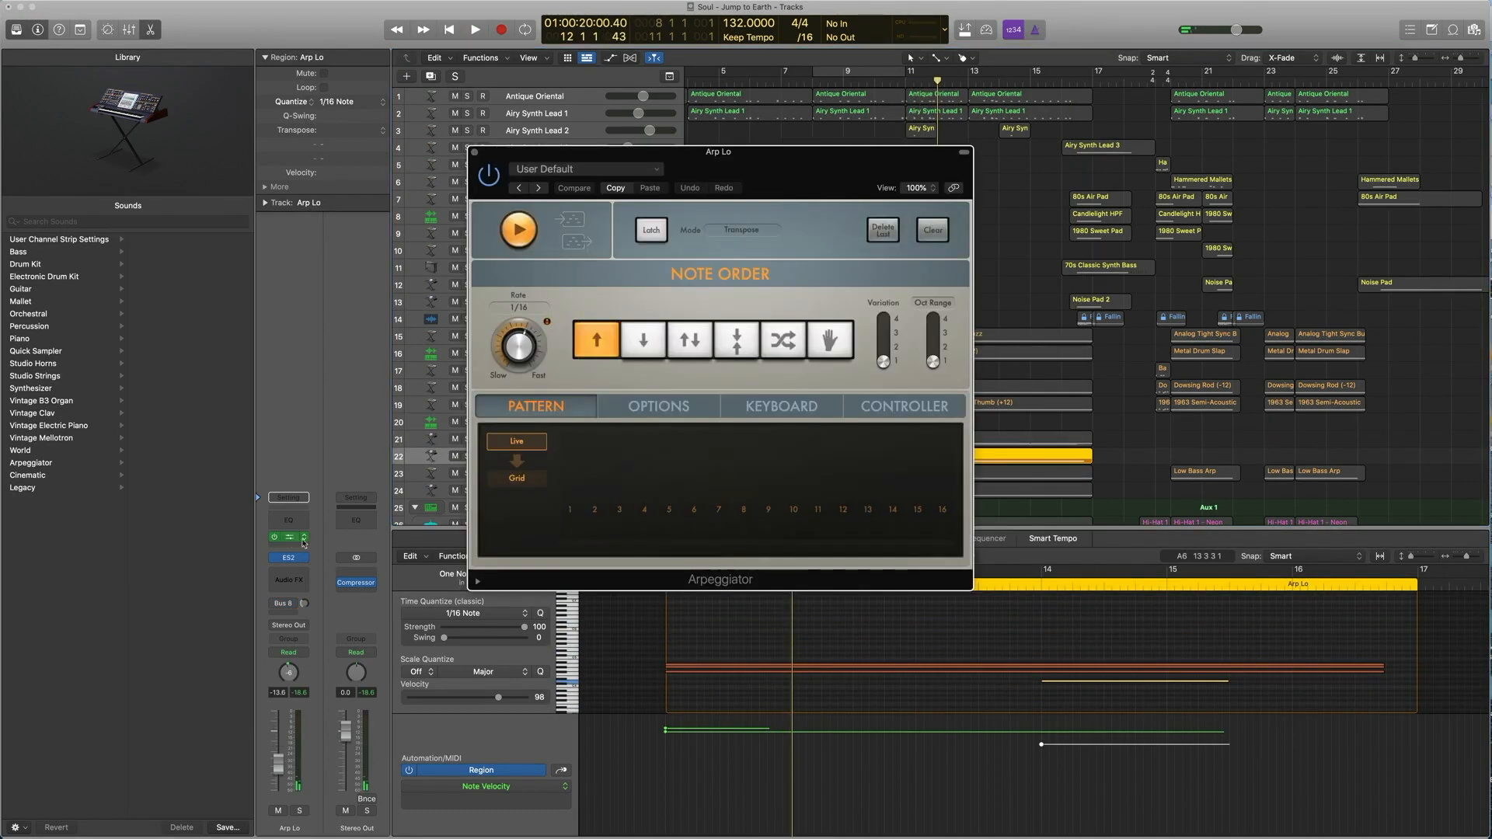
pyautogui.click(476, 152)
# Replay the Arp Lo region in solo from bar 11 while examining its ES2 synth settings.
pyautogui.moveTo(1118, 462); pyautogui.dragTo(1022, 453)
pyautogui.hotkey('shift', 'space')
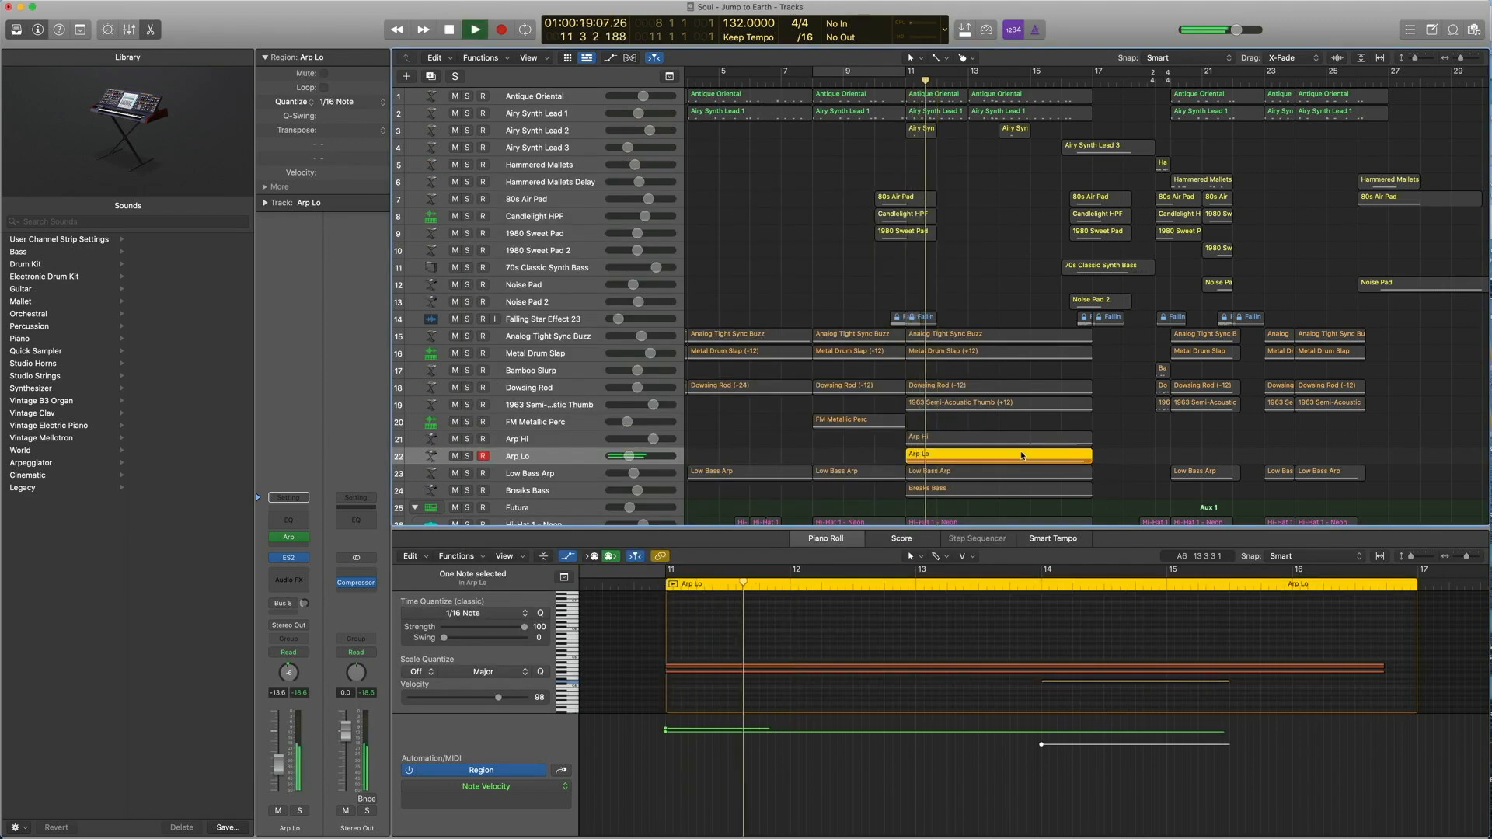
pyautogui.click(288, 558)
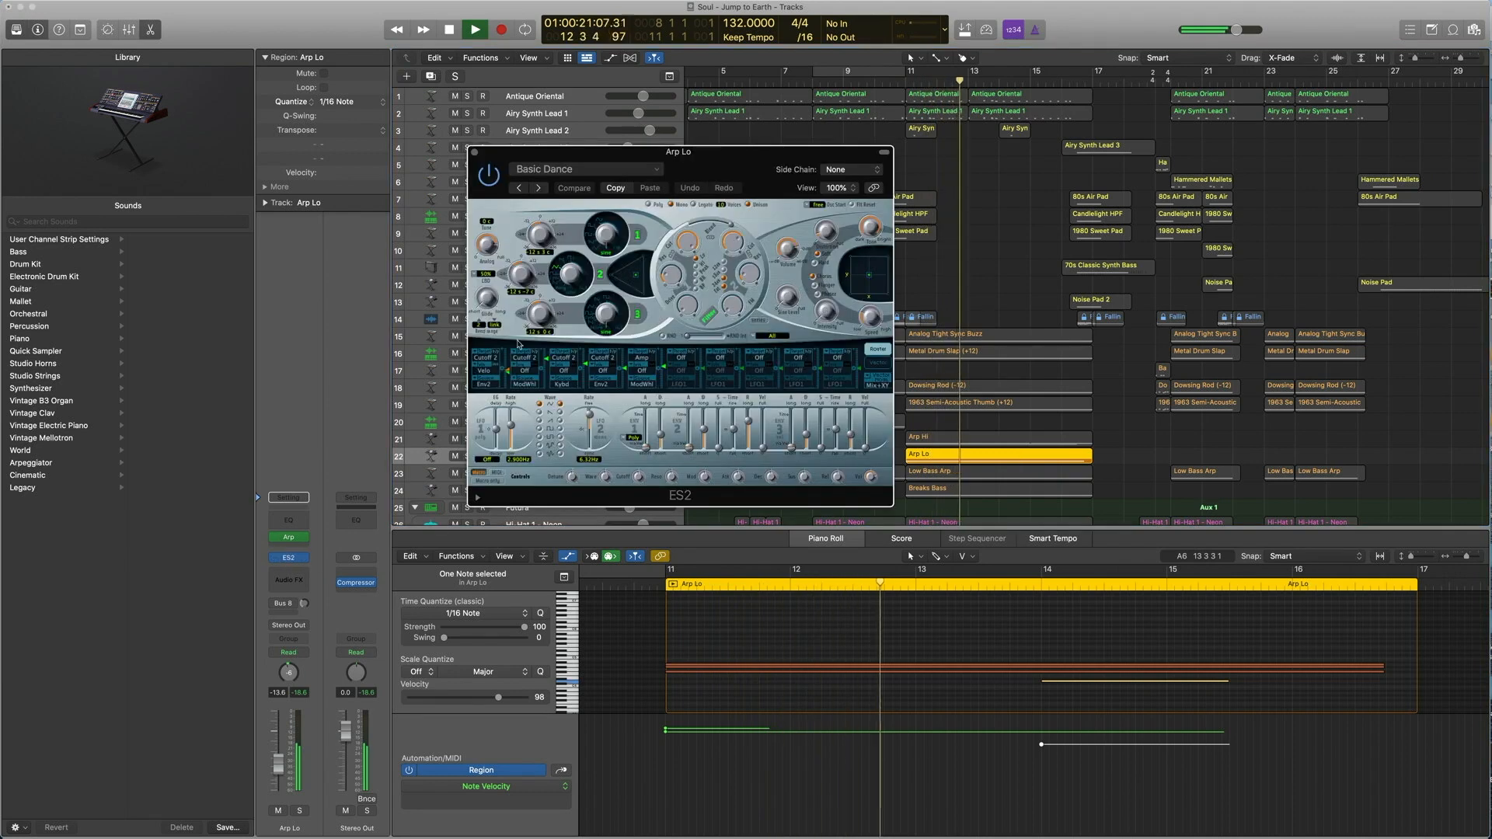
pyautogui.click(476, 152)
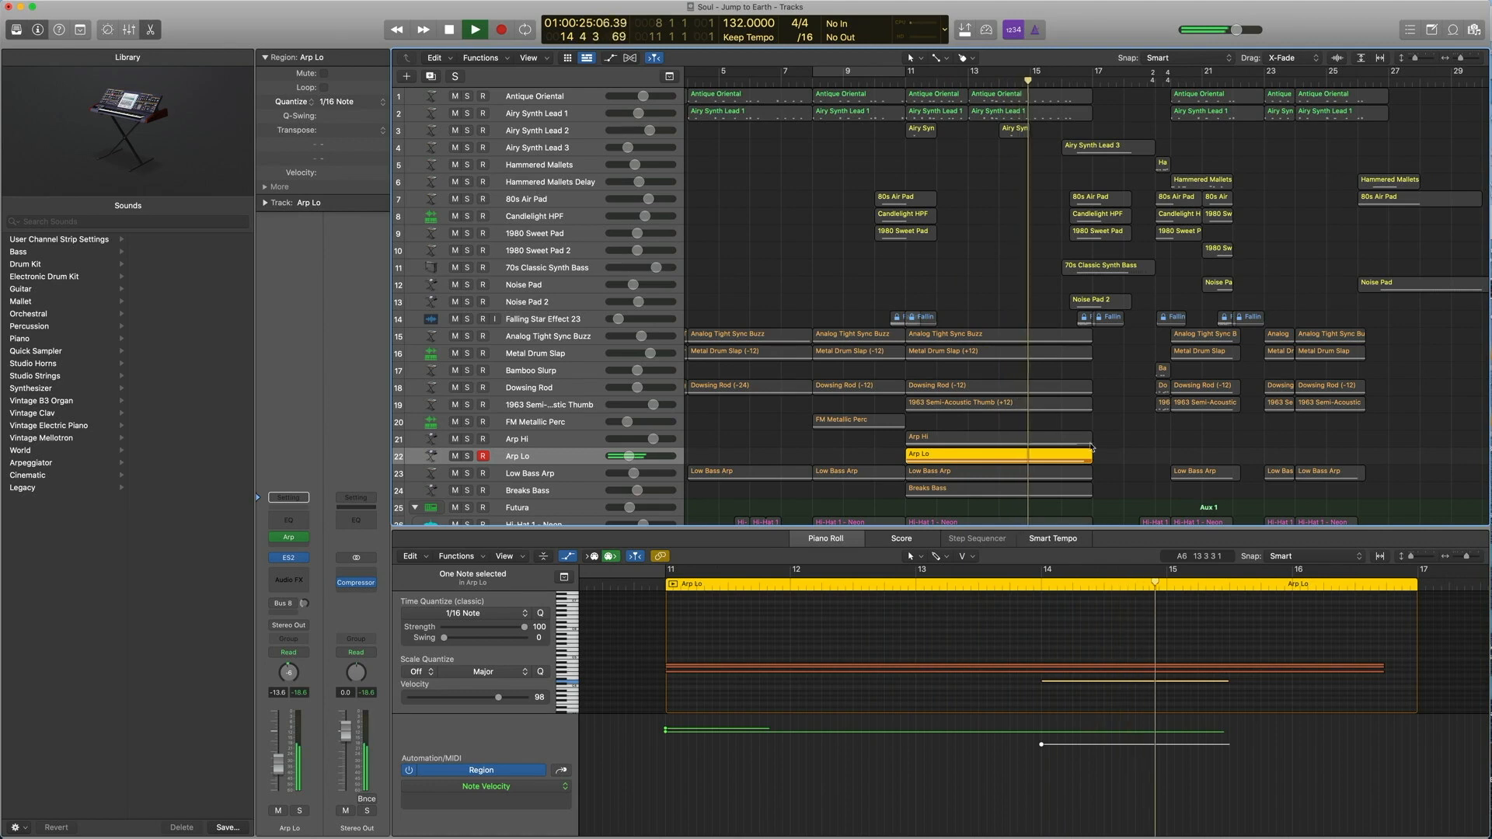
pyautogui.press('space')
# Add the Arp Hi region to the soloed Arp Lo selection and play both from bar 11 with their notes shown.
pyautogui.keyDown('shift'); pyautogui.click(999, 436); pyautogui.keyUp('shift')
pyautogui.press(',')
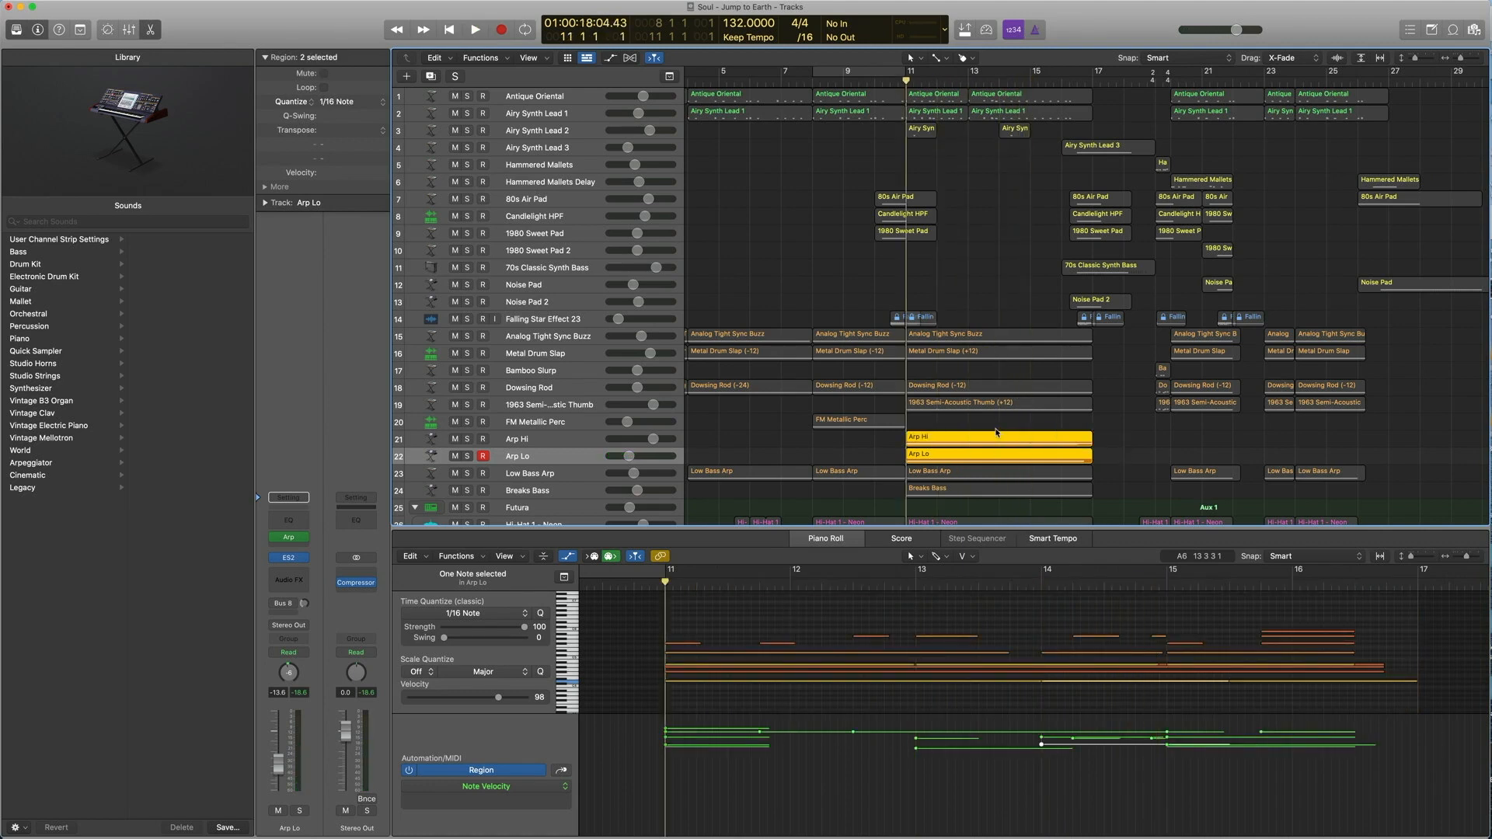
pyautogui.press('space')
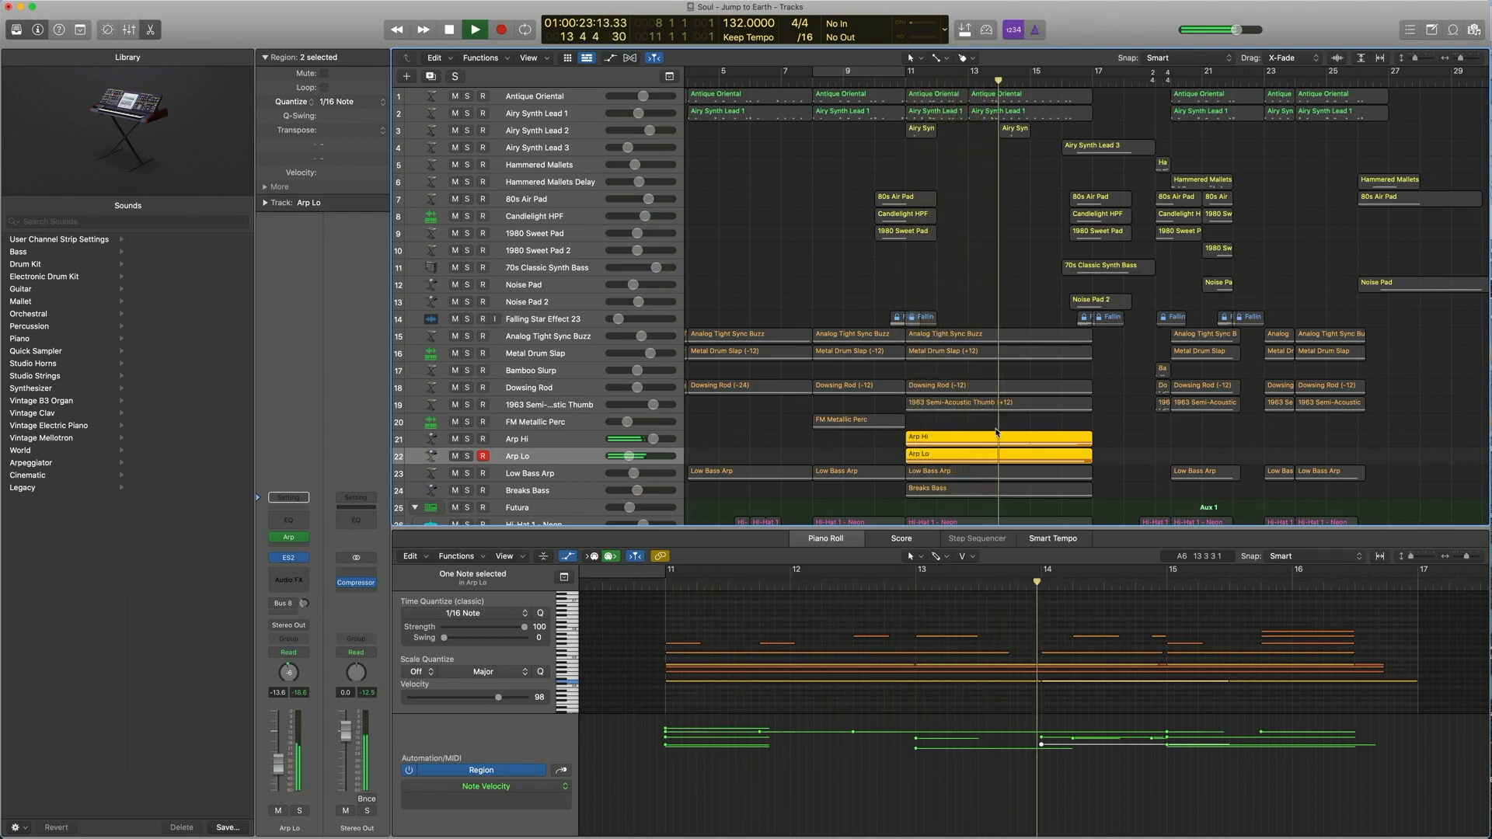
# Add the Antique Oriental and Airy Synth Lead 1 regions from bar 11 to the soloed arpeggio regions and play them together.
pyautogui.press('space')
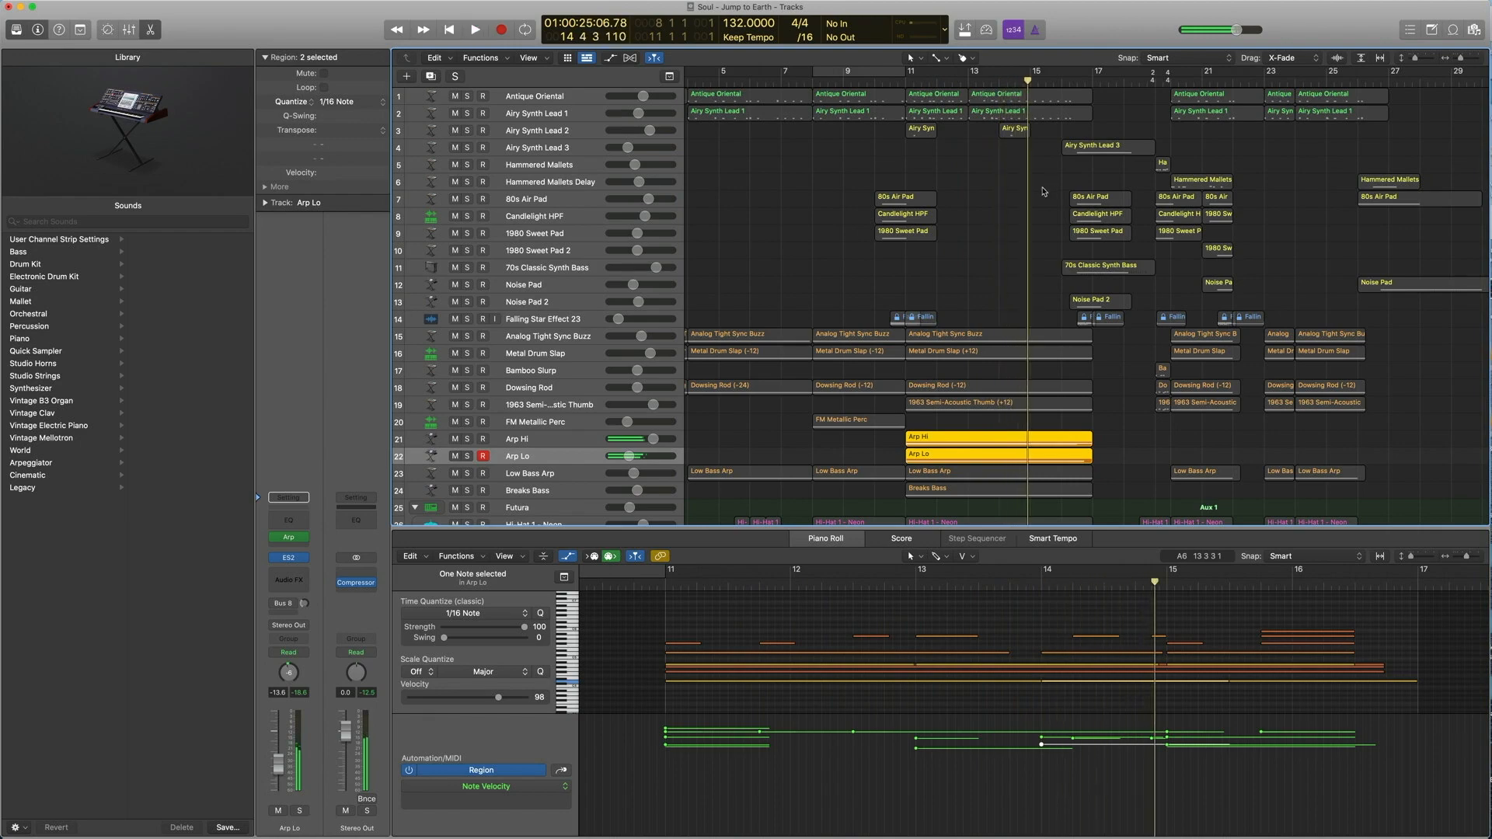
pyautogui.moveTo(1114, 118); pyautogui.dragTo(911, 84)
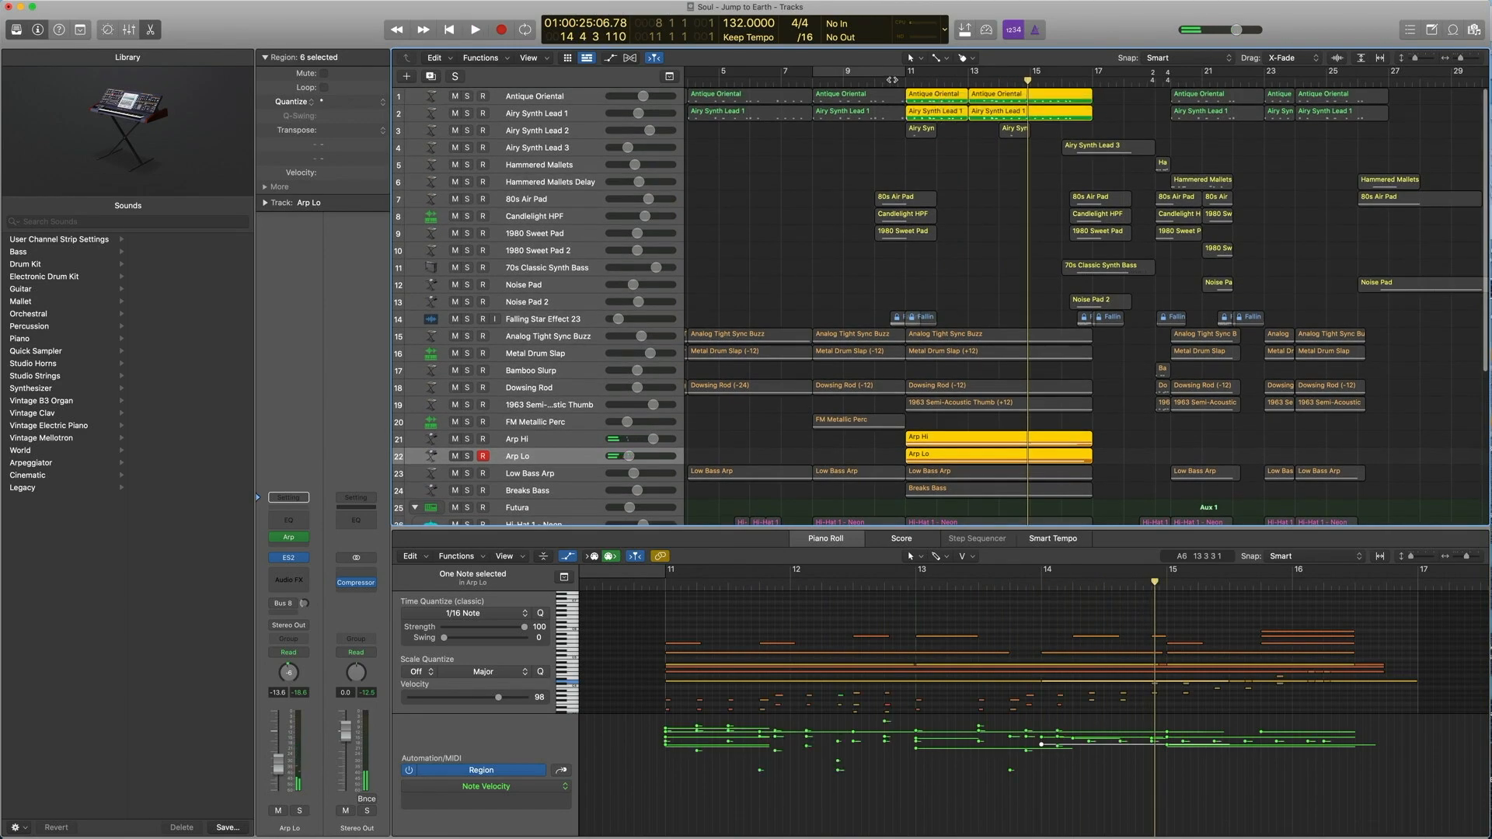
pyautogui.doubleClick(892, 80)
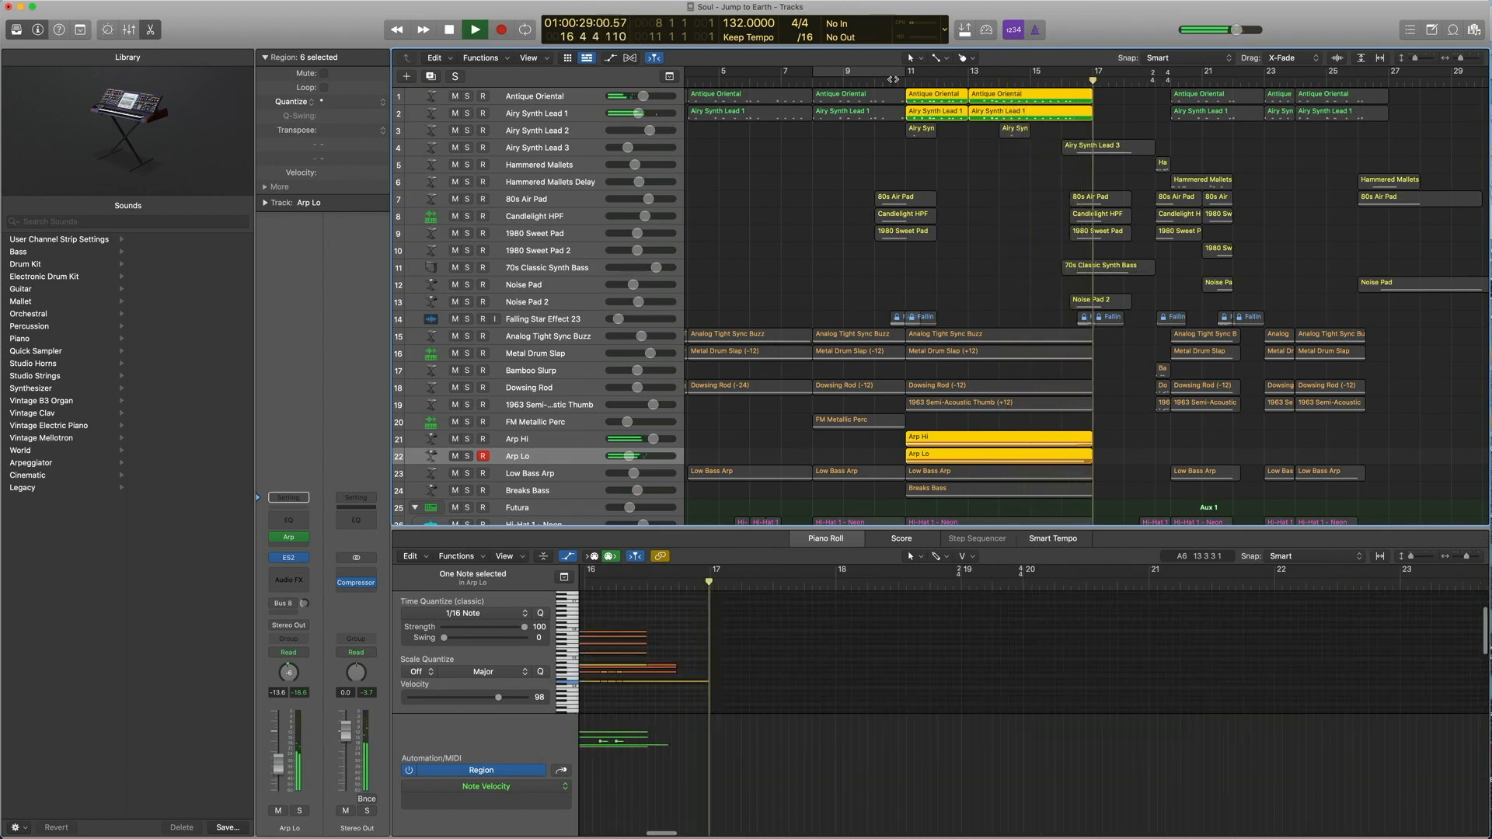
pyautogui.press('space')
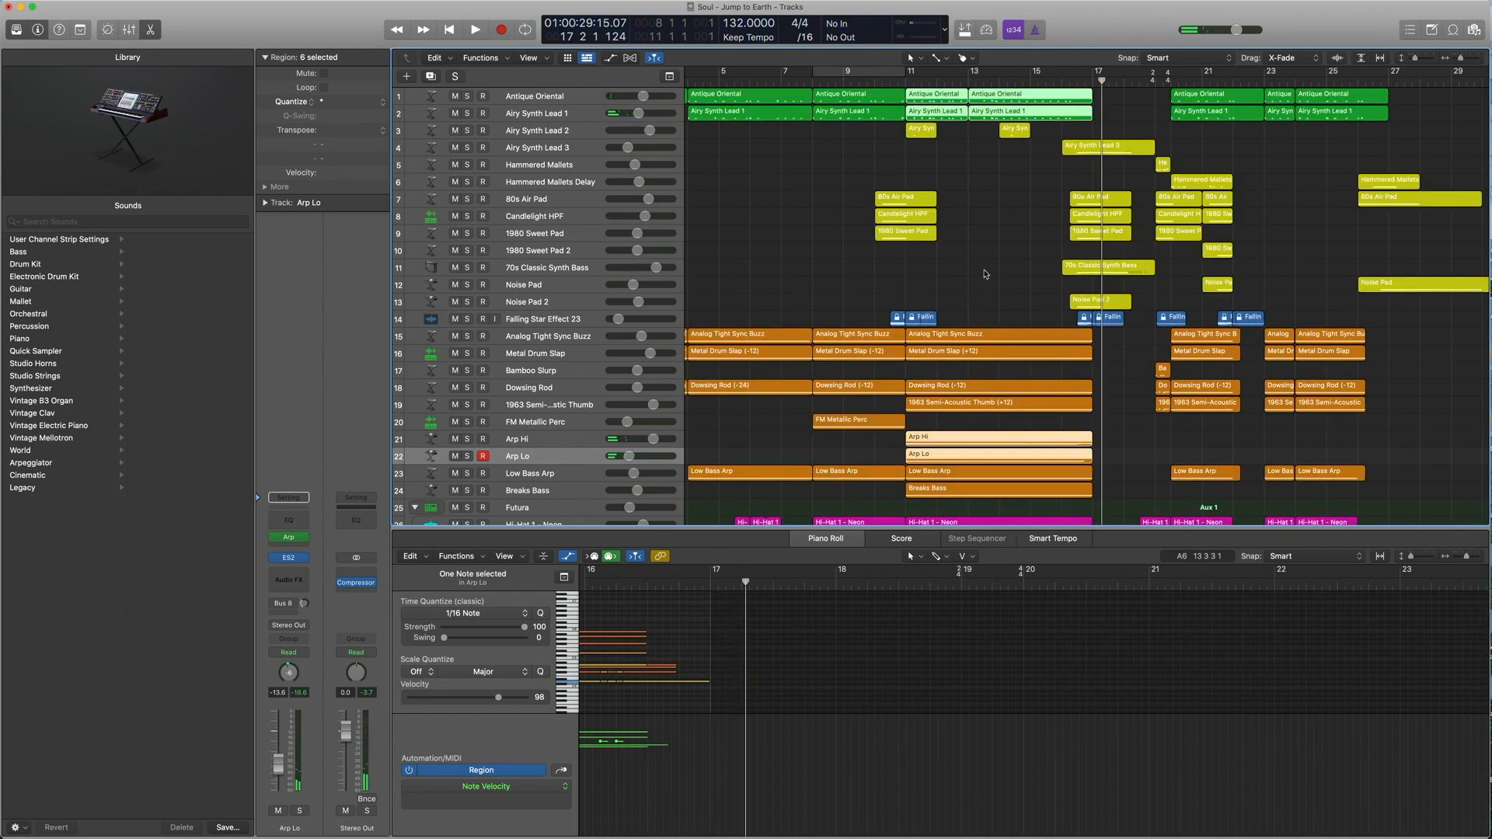
pyautogui.click(985, 275)
pyautogui.moveTo(1123, 456); pyautogui.dragTo(1026, 436)
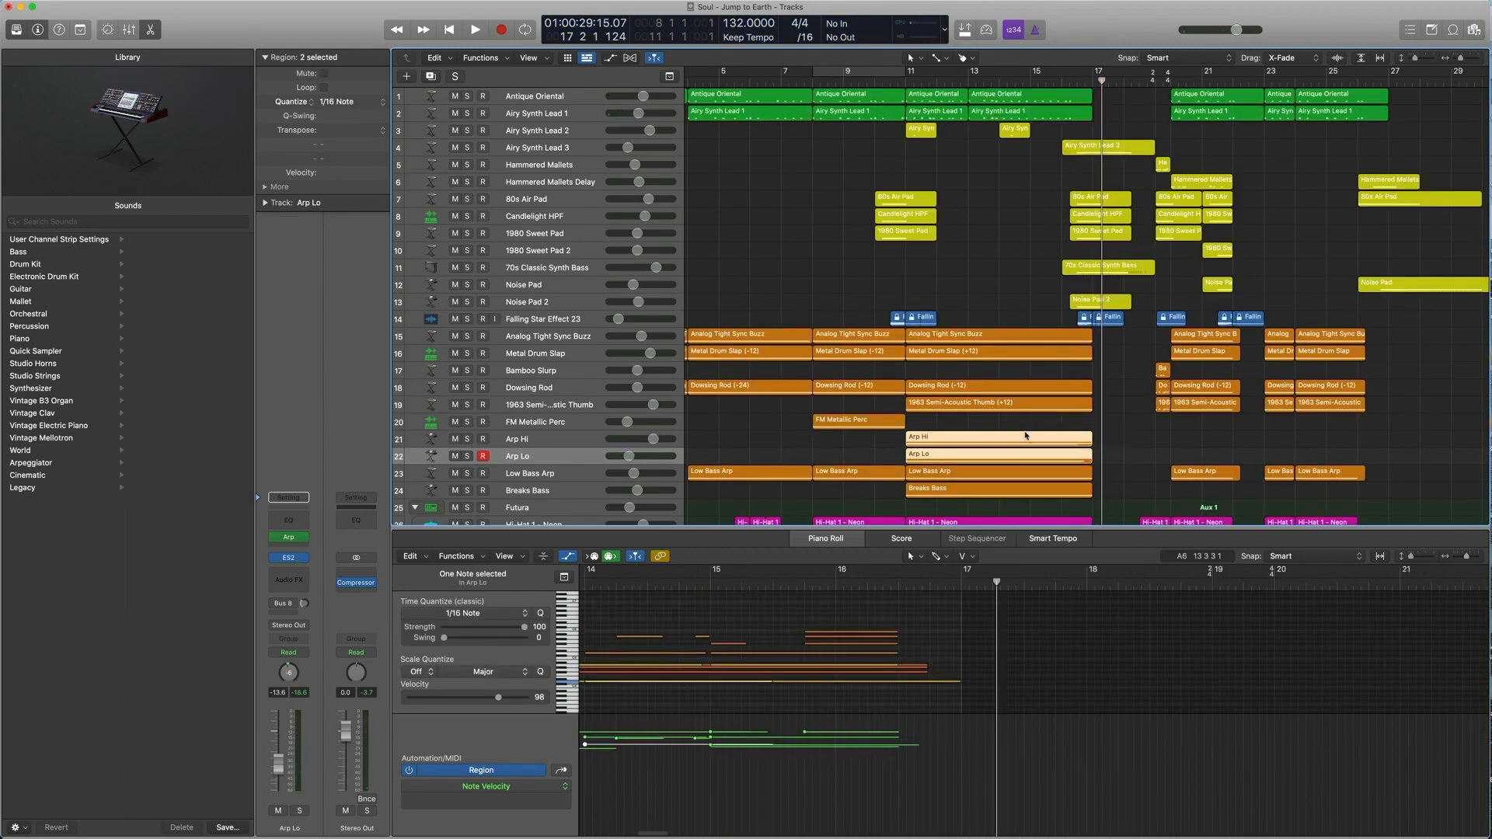
pyautogui.moveTo(1125, 115); pyautogui.dragTo(963, 98)
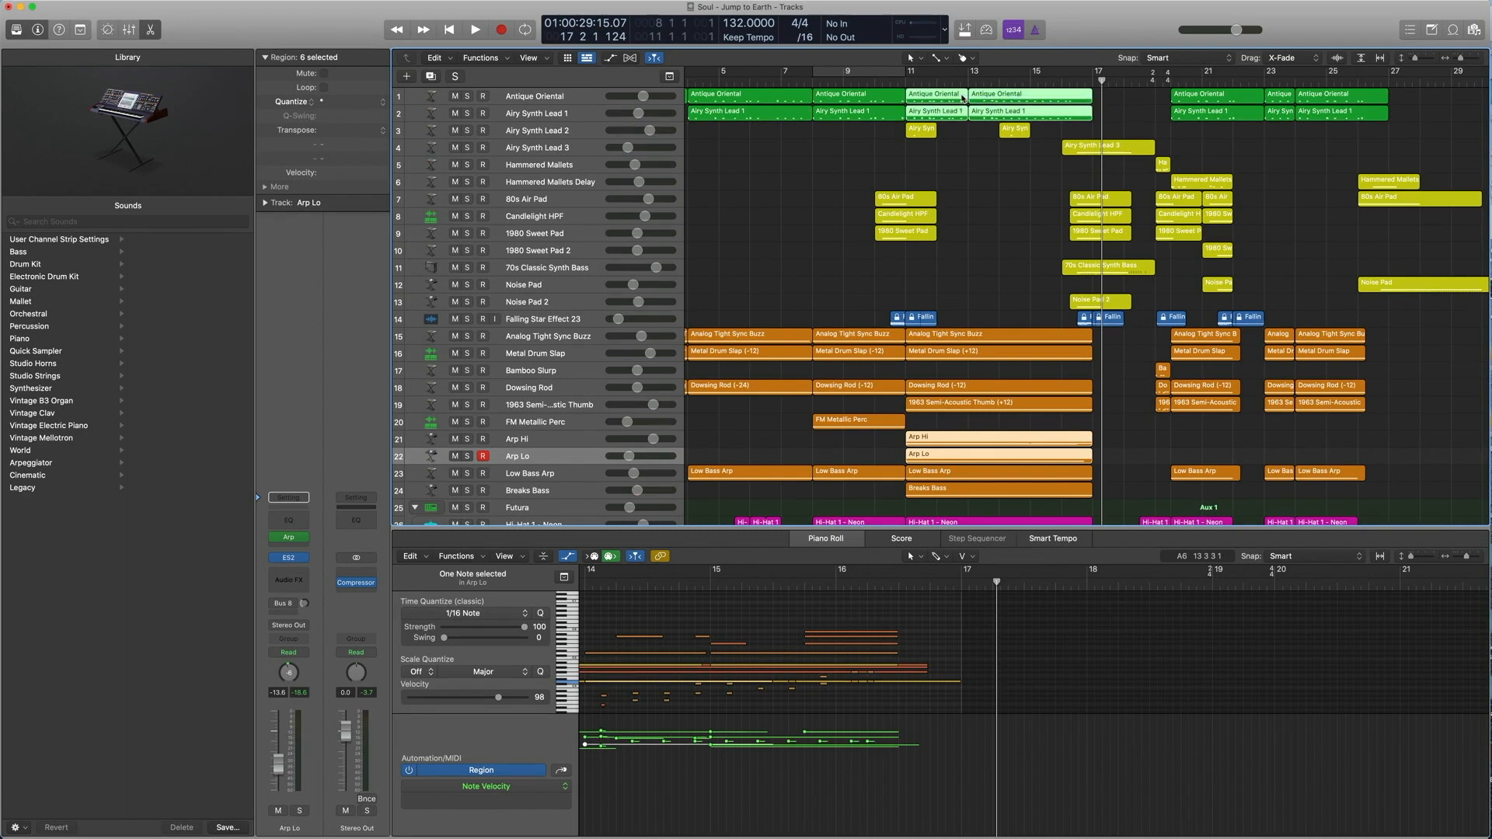
pyautogui.click(1110, 425)
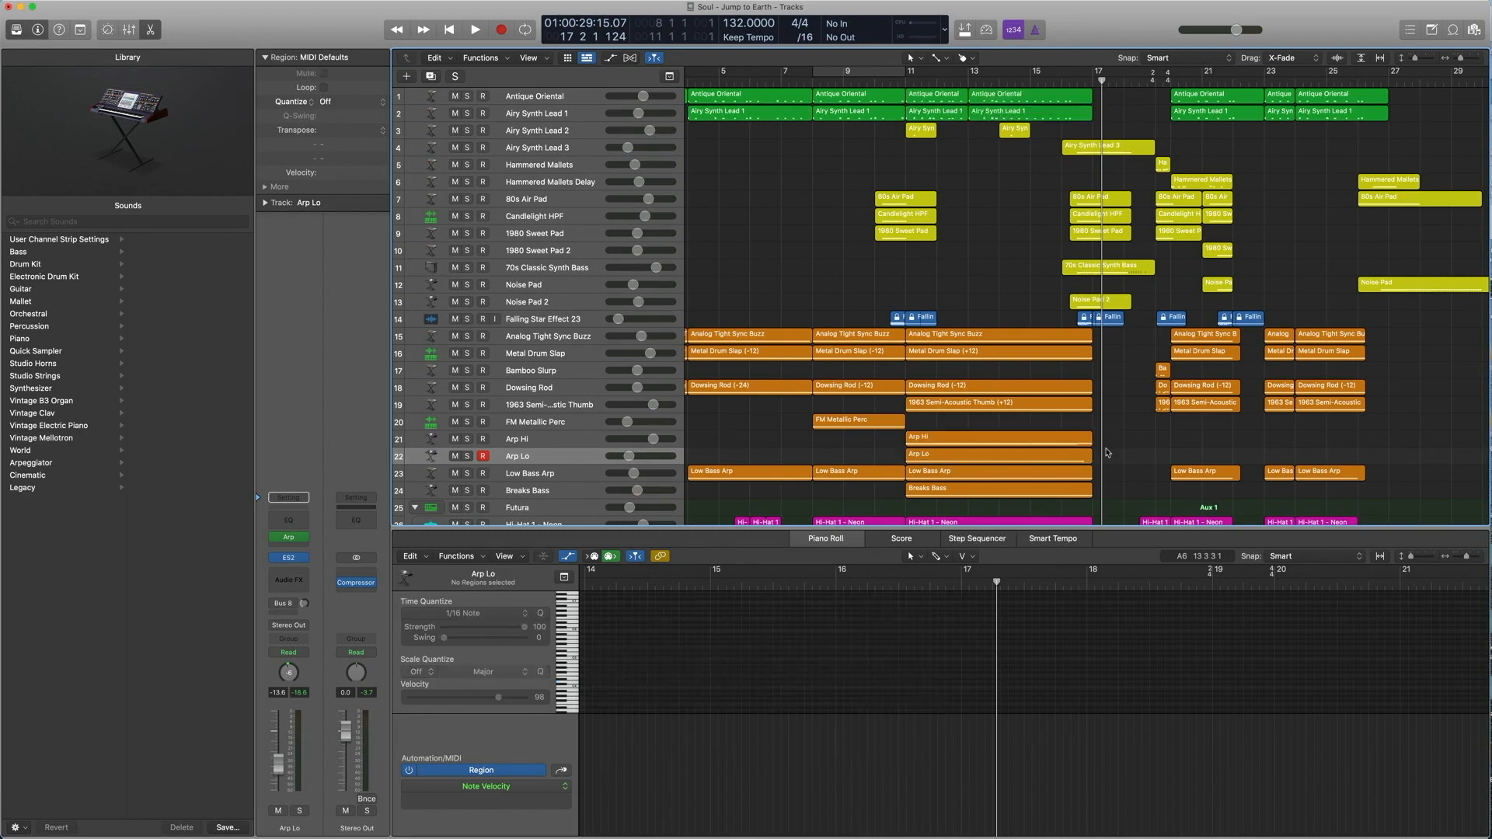
# Play the bar 11 Analog Tight Sync Buzz, Metal Drum Slap, Dowsing Rod, 1963 Semi-Acoustic Thumb and Arp Hi regions together in solo.
pyautogui.moveTo(1107, 446); pyautogui.dragTo(911, 331)
pyautogui.hotkey('ctrl', 's')
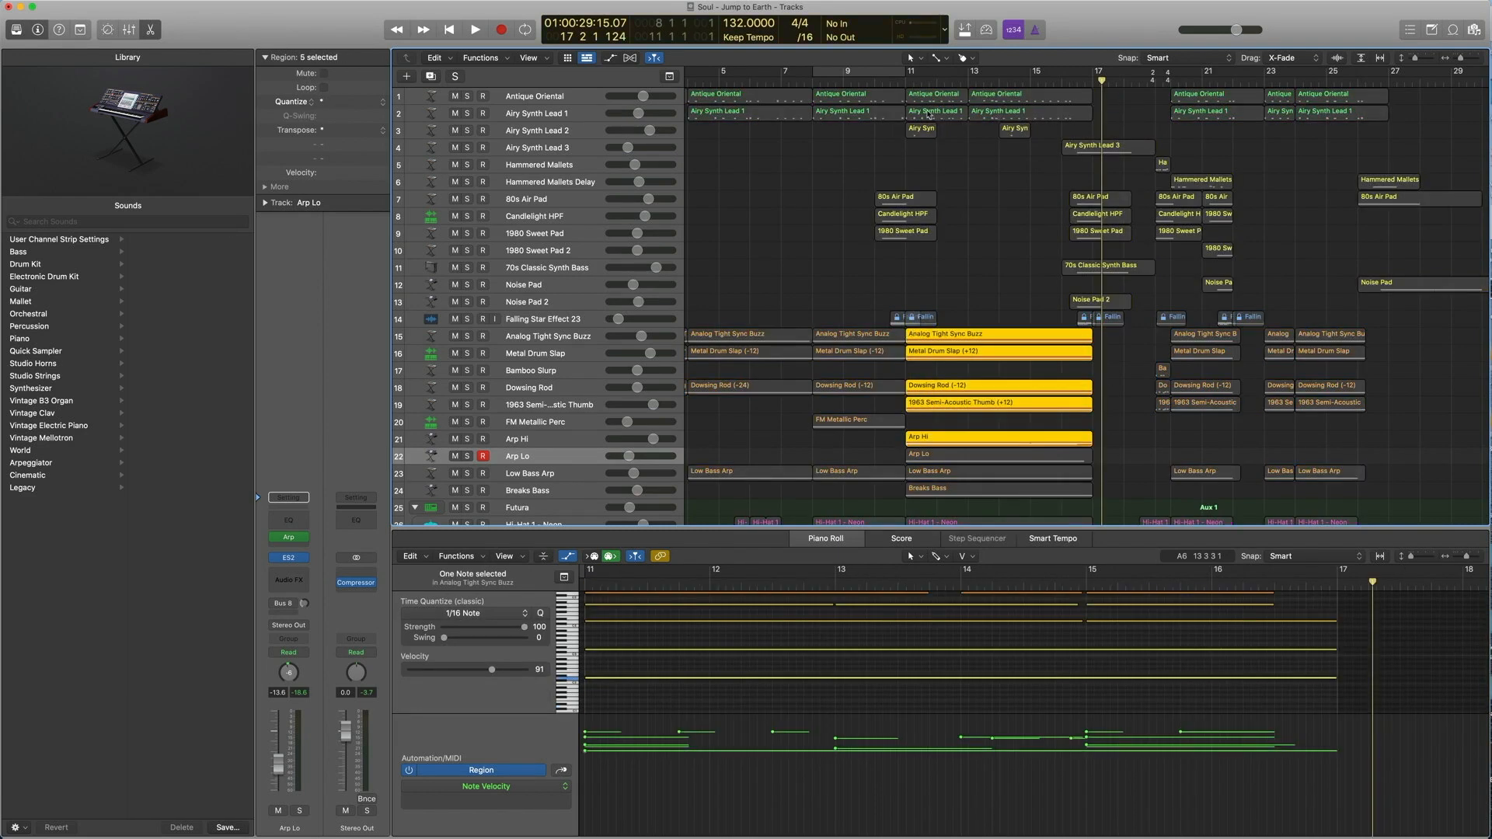
pyautogui.click(898, 81)
pyautogui.press('.')
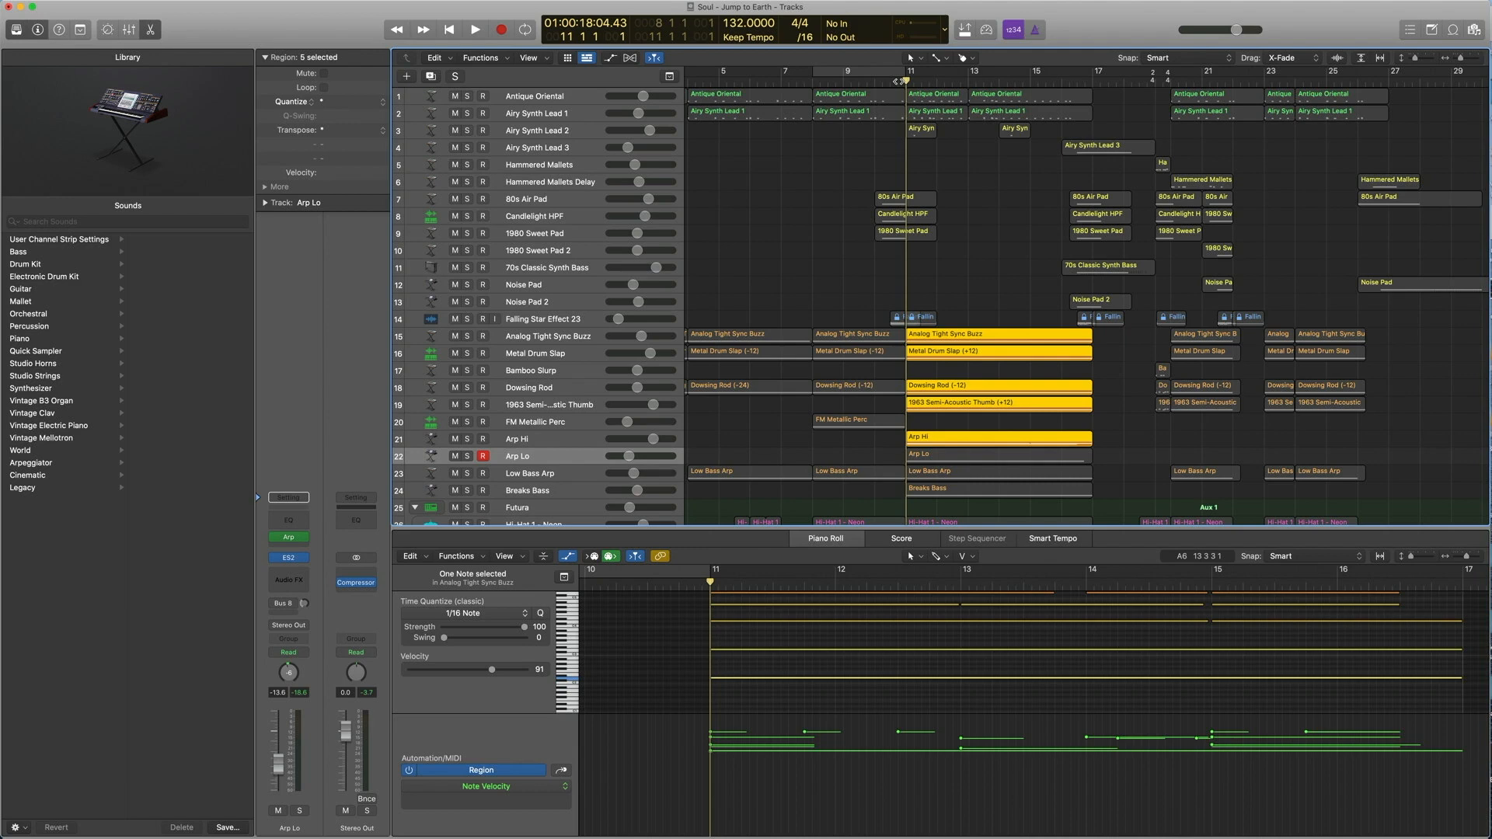
pyautogui.press('space')
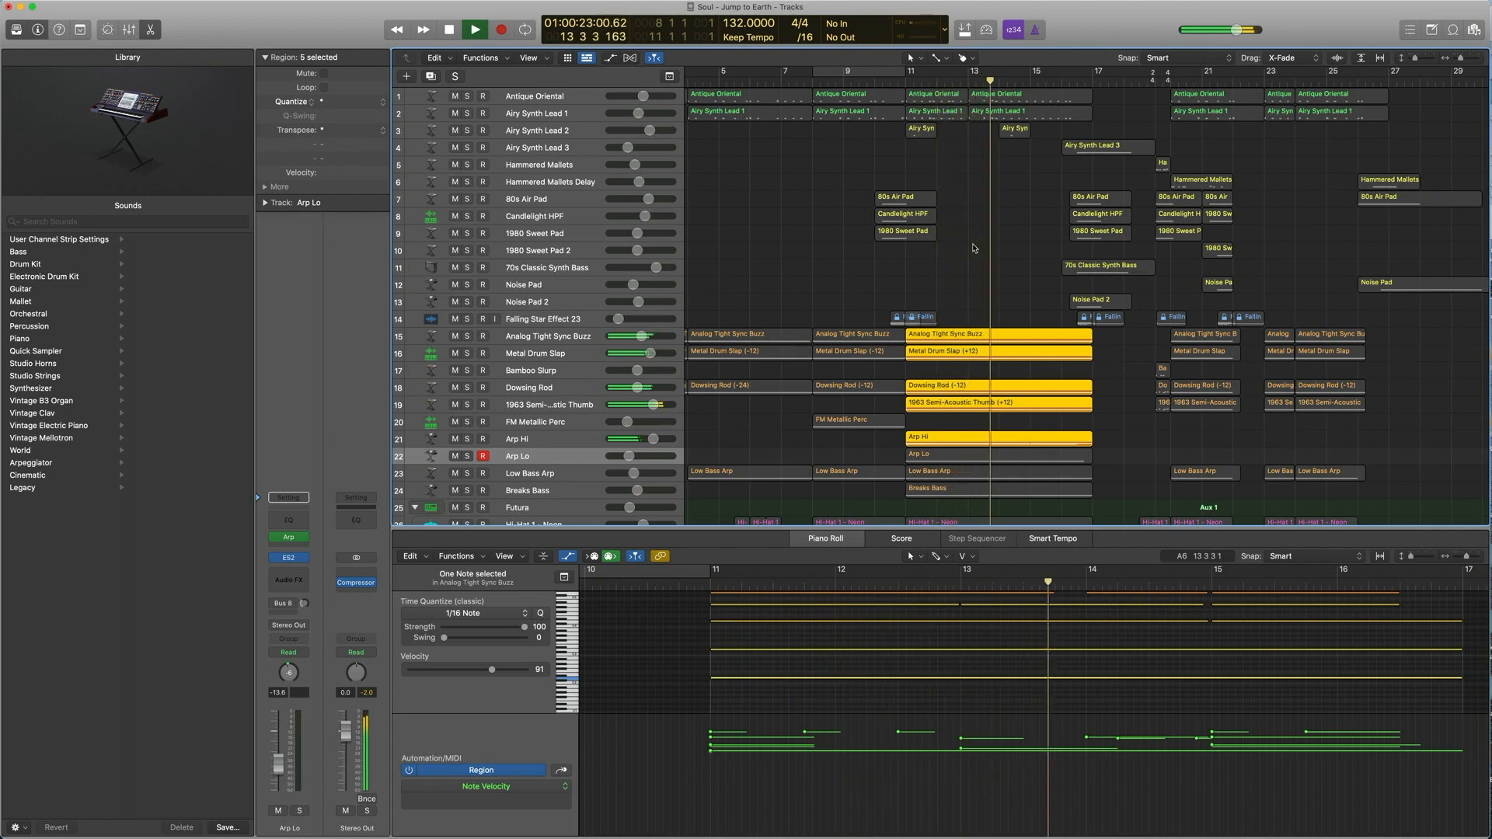
pyautogui.press('space')
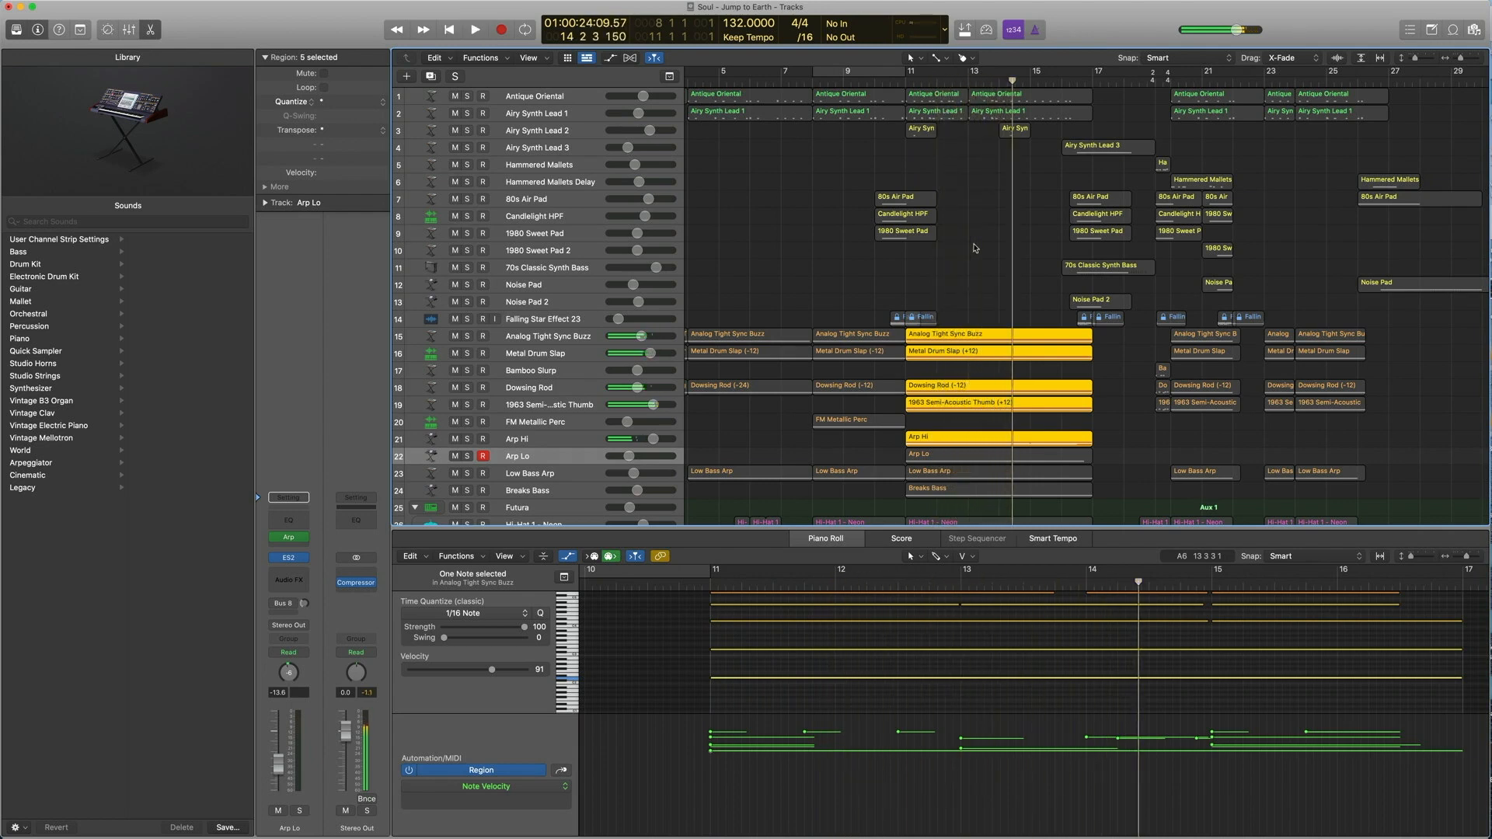
pyautogui.hotkey('ctrl', 's')
# Examine the channel strips of the Analog Tight Sync Buzz and Metal Drum Slap tracks.
pyautogui.moveTo(1115, 403); pyautogui.dragTo(944, 334)
pyautogui.click(544, 340)
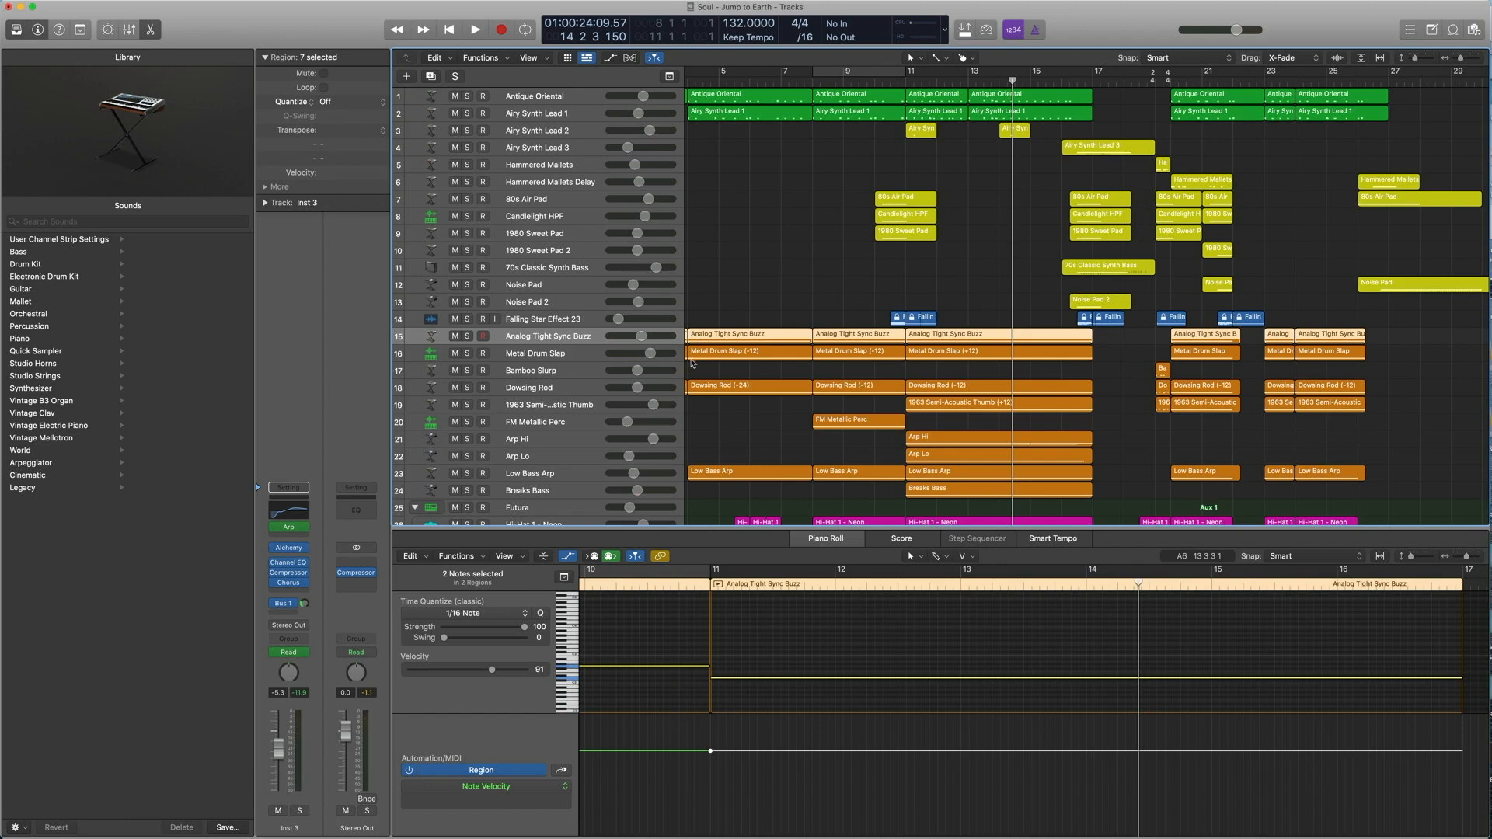
pyautogui.click(546, 355)
# Play only the Analog Tight Sync Buzz, Metal Drum Slap and Dowsing Rod regions in solo from bar 11.
pyautogui.moveTo(1002, 297); pyautogui.dragTo(992, 388)
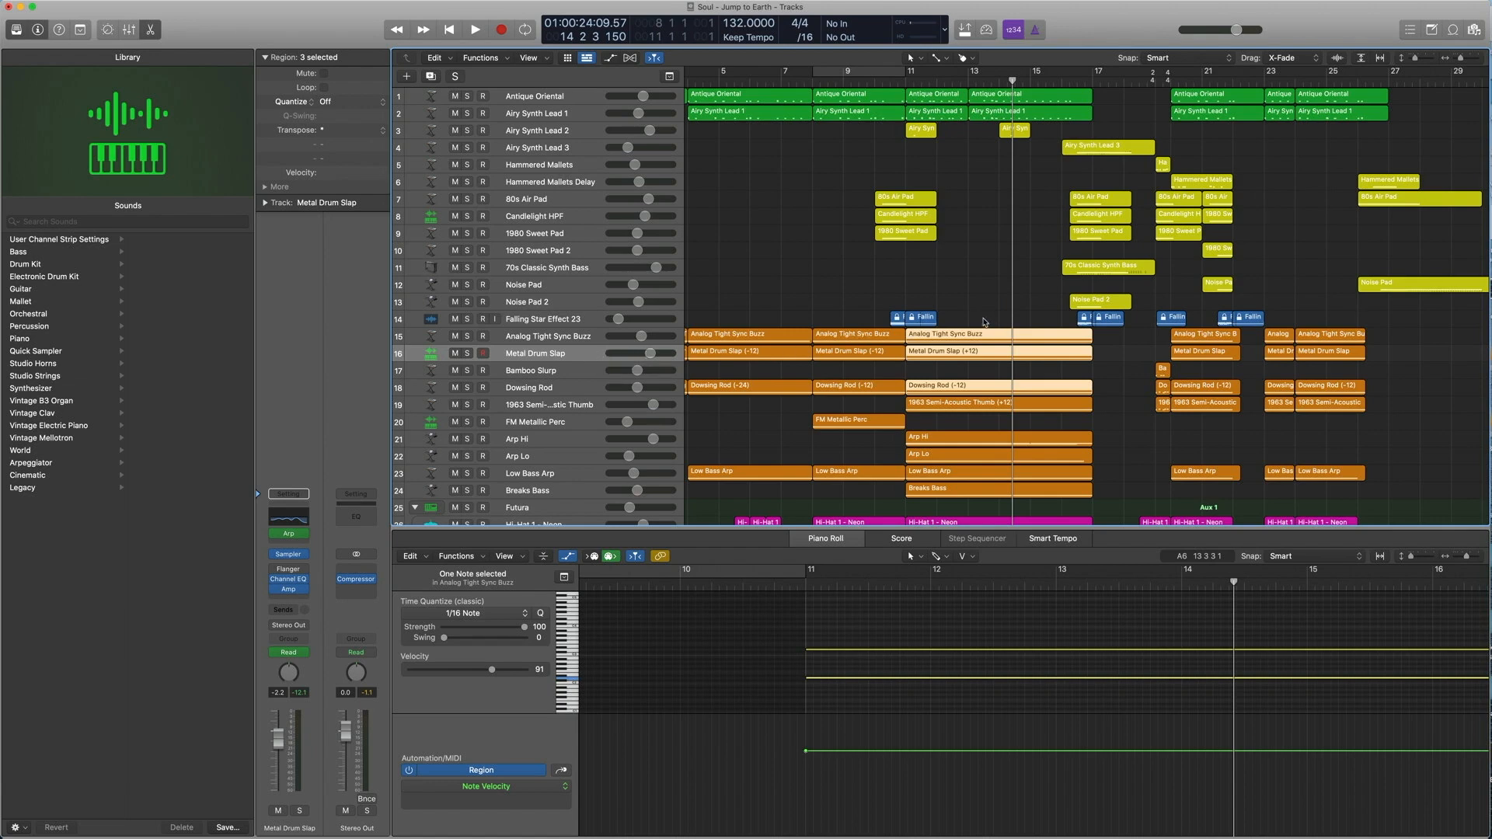
pyautogui.moveTo(977, 307); pyautogui.dragTo(973, 389)
pyautogui.moveTo(976, 289); pyautogui.dragTo(973, 393)
pyautogui.moveTo(1114, 385); pyautogui.dragTo(980, 333)
pyautogui.hotkey('ctrl', 's')
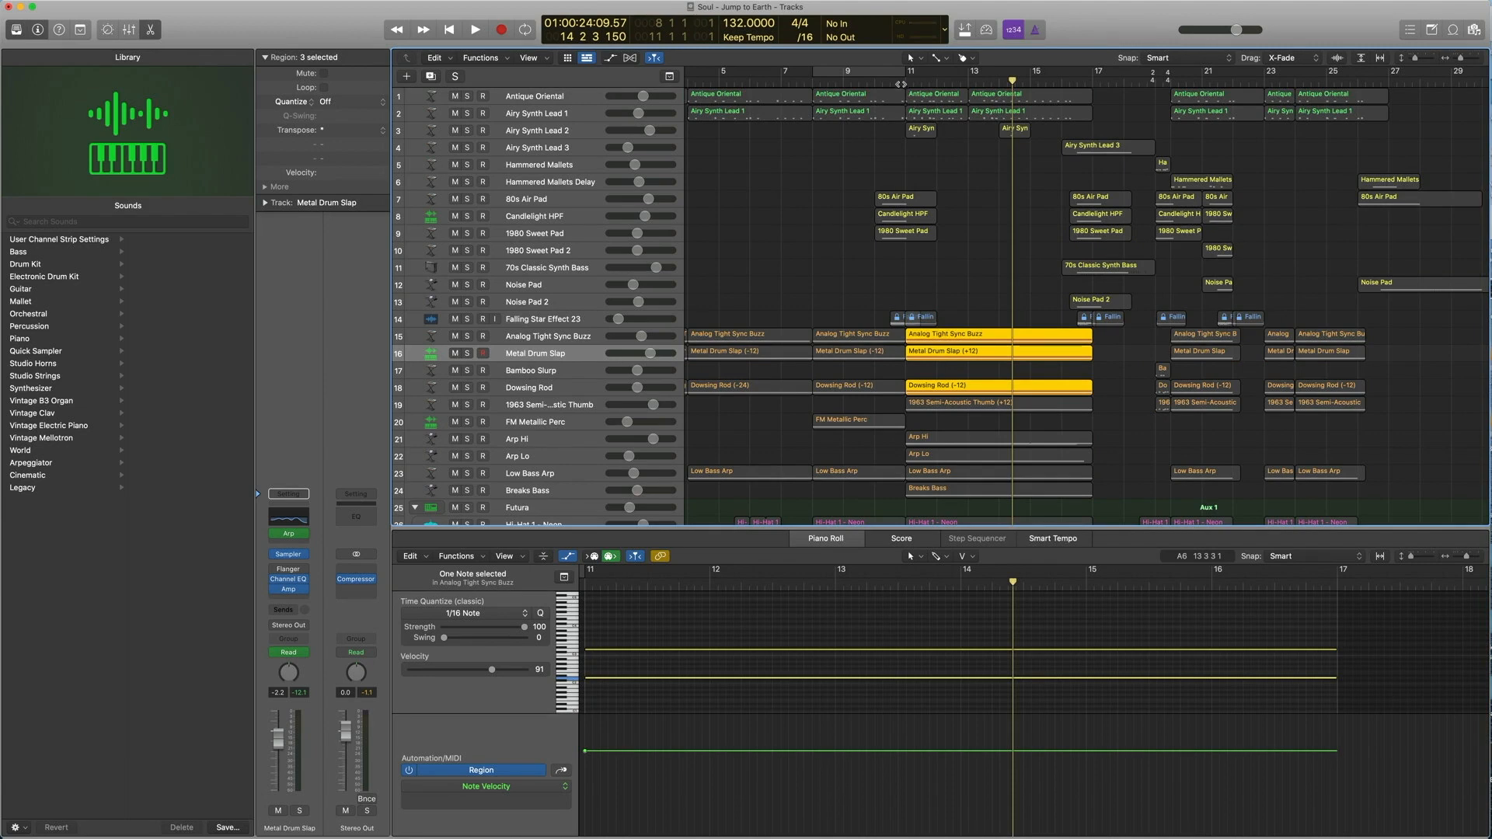
pyautogui.hotkey('shift', 'space')
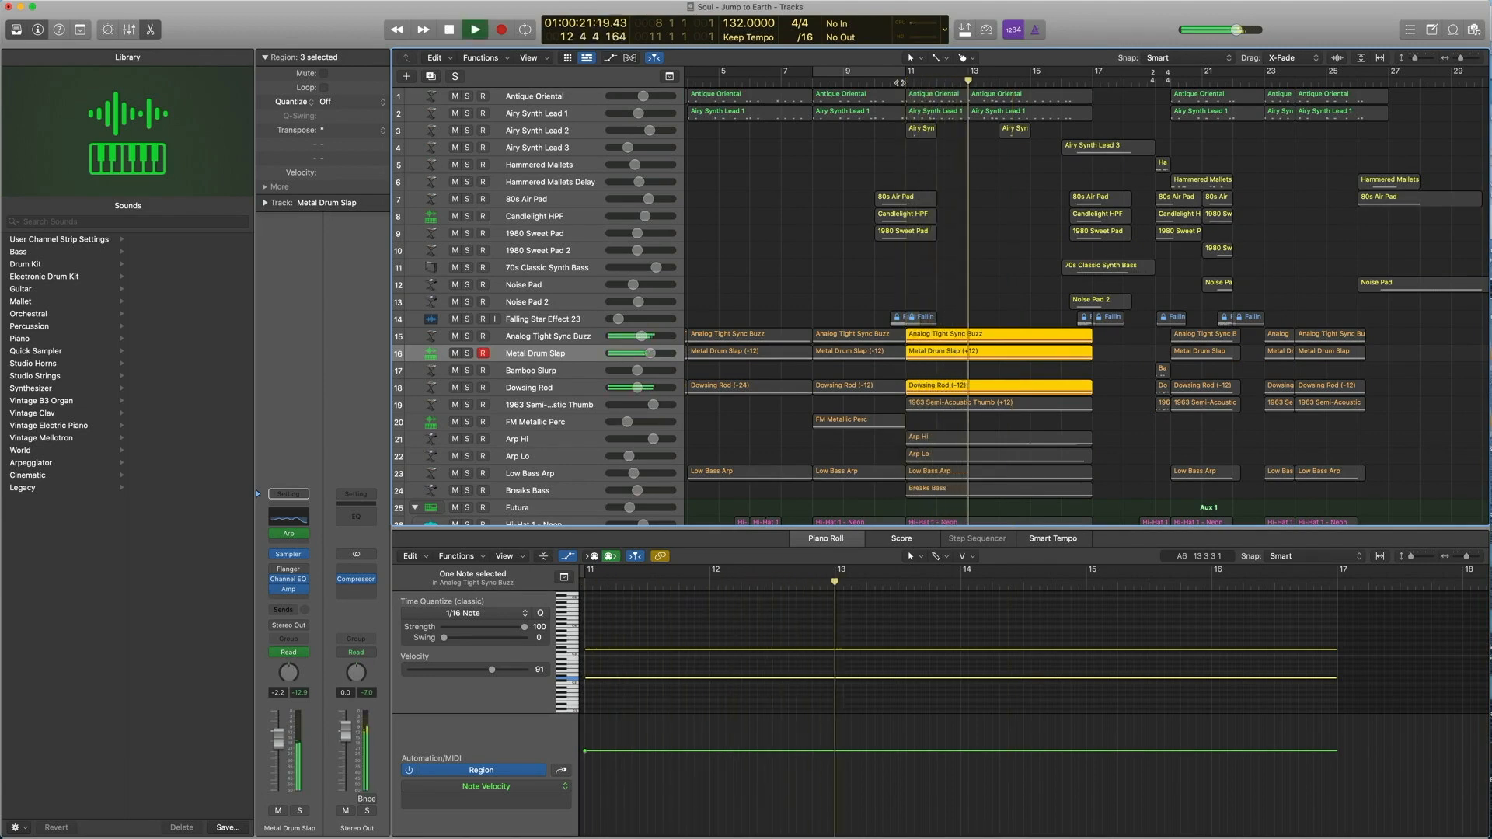
pyautogui.press('space')
pyautogui.hotkey('ctrl', 's')
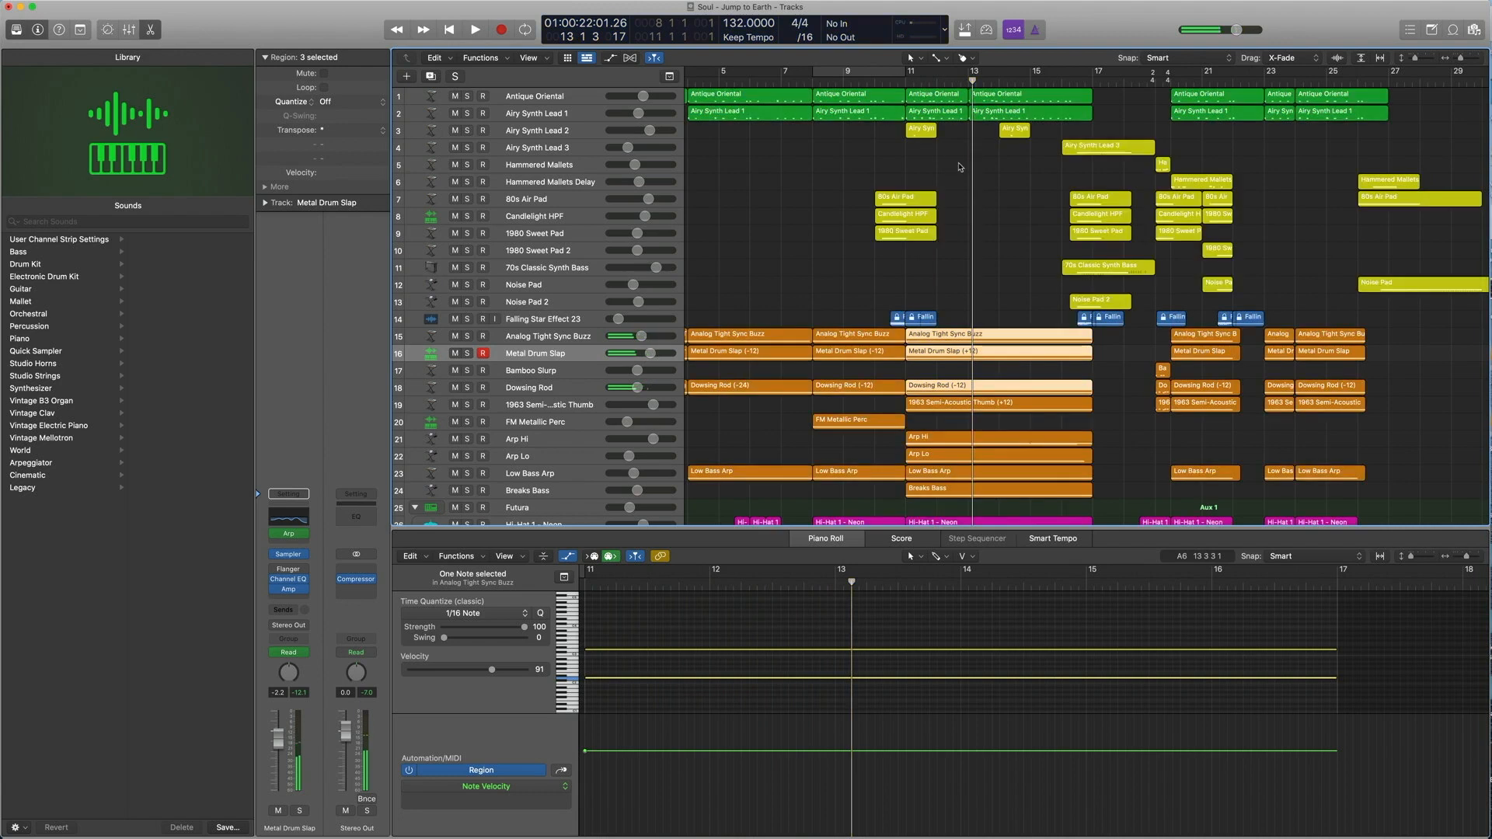
# Return the playhead to bar 11 and close the Piano Roll to reveal the drum and percussion tracks.
pyautogui.click(958, 223)
pyautogui.press(',')
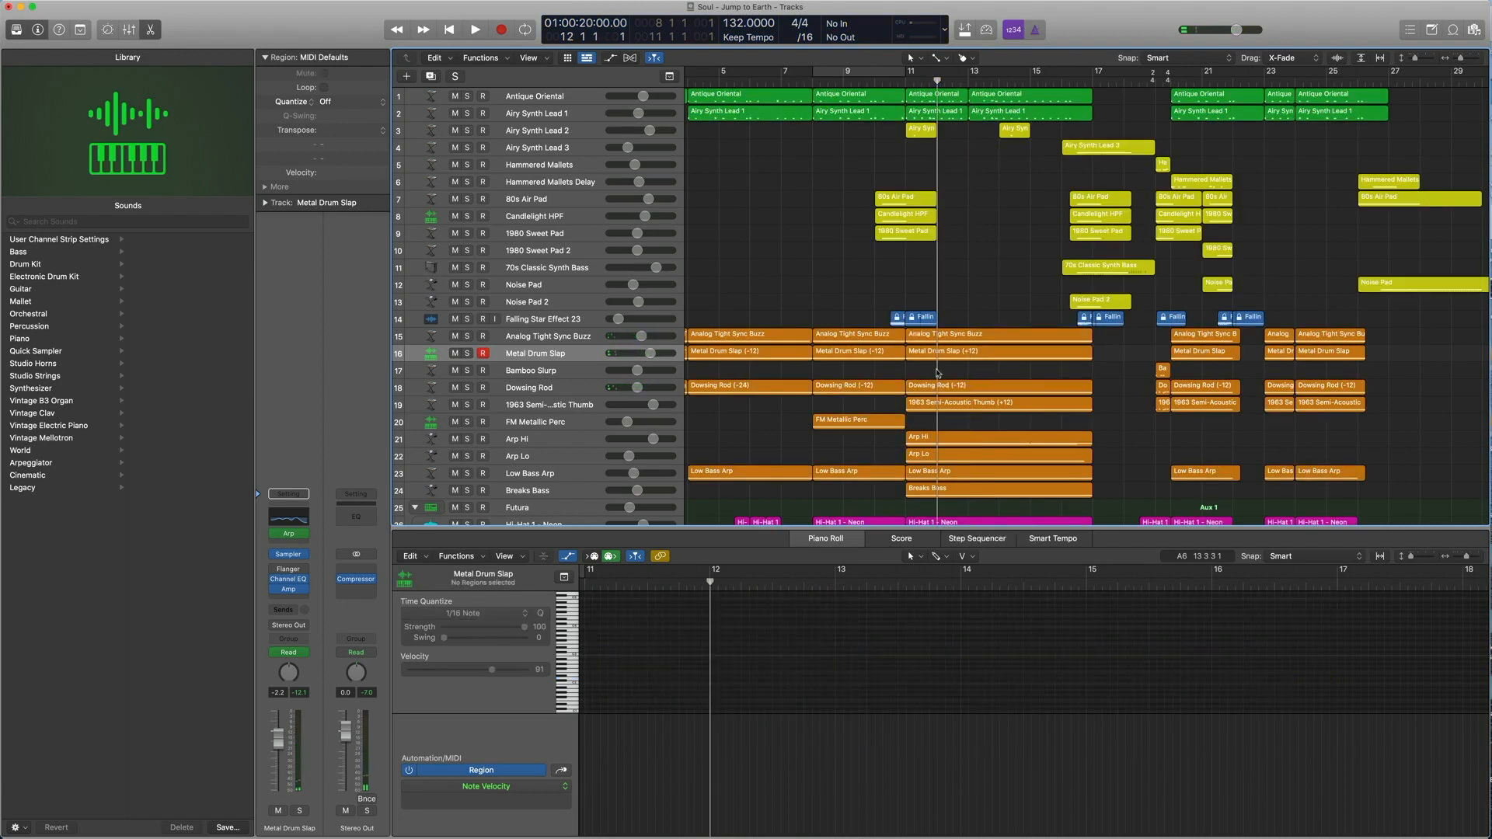
pyautogui.click(967, 337)
pyautogui.press(',')
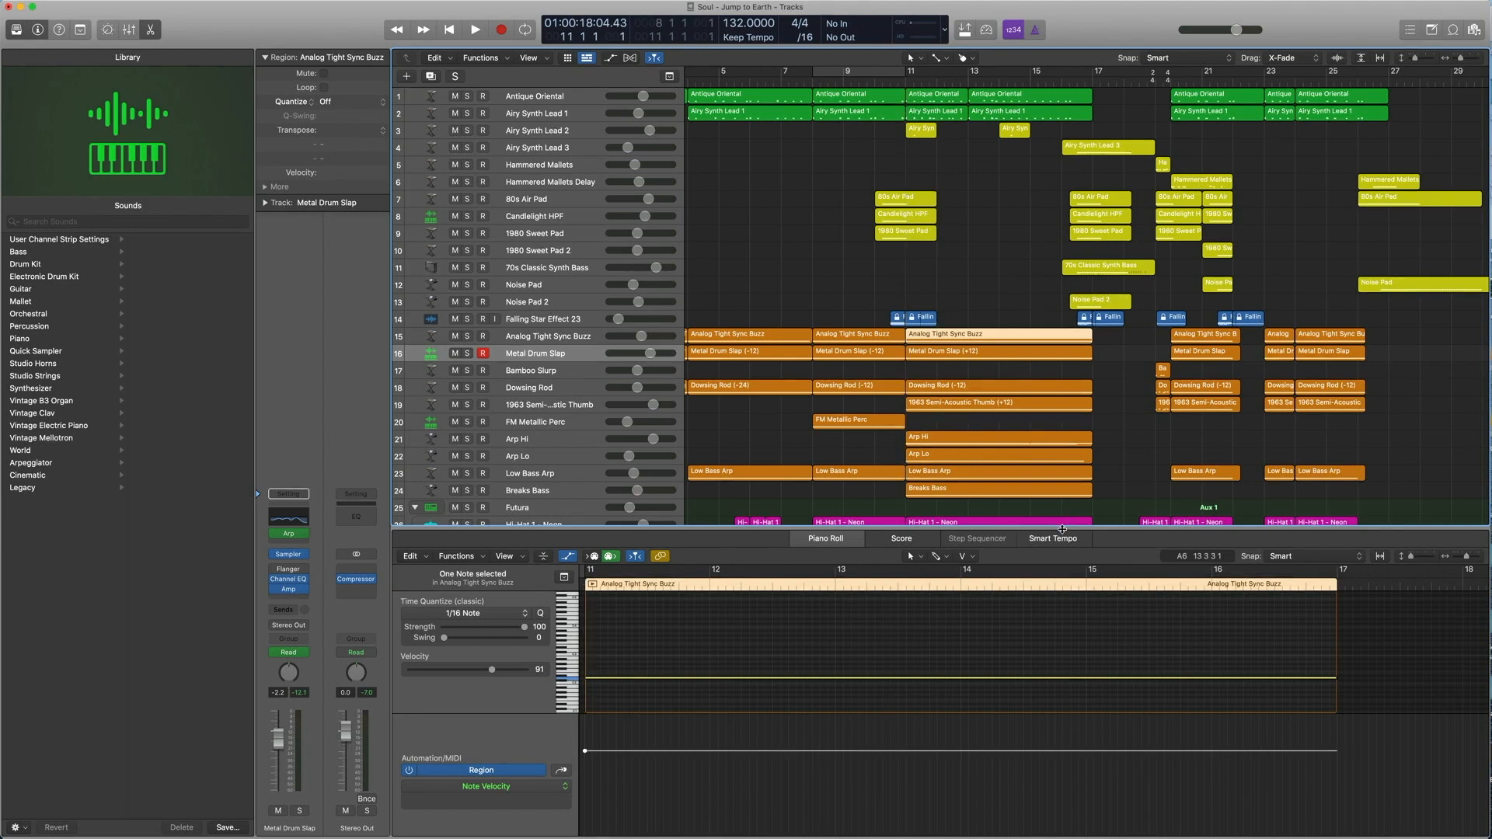
pyautogui.press('e')
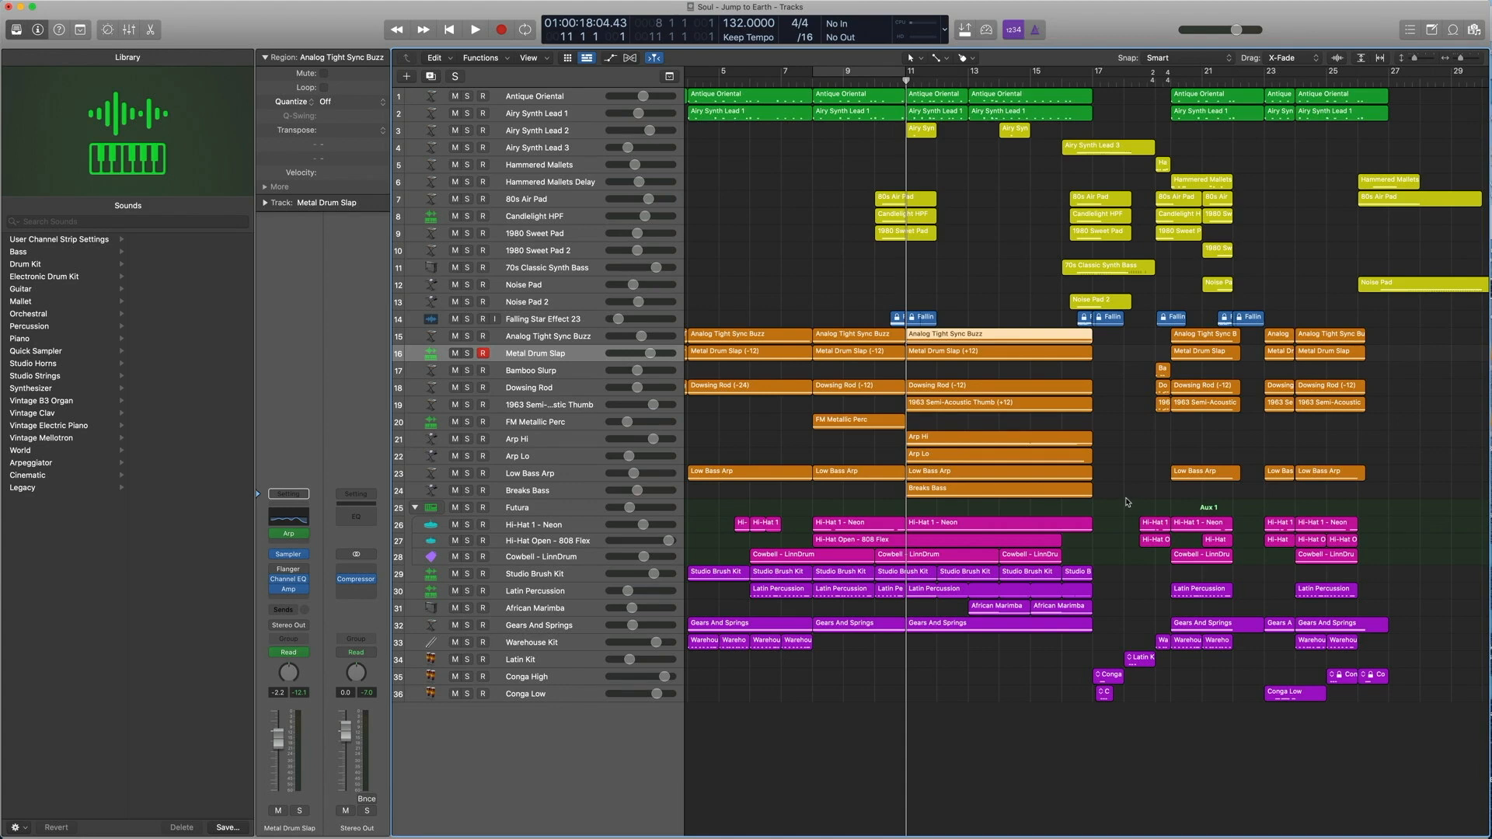
# Play the percussion regions from Hi-Hat 1 - Neon through Gears And Springs in solo from bar 11.
pyautogui.moveTo(1126, 502); pyautogui.dragTo(1018, 333)
pyautogui.moveTo(1066, 697); pyautogui.dragTo(908, 519)
pyautogui.press('space')
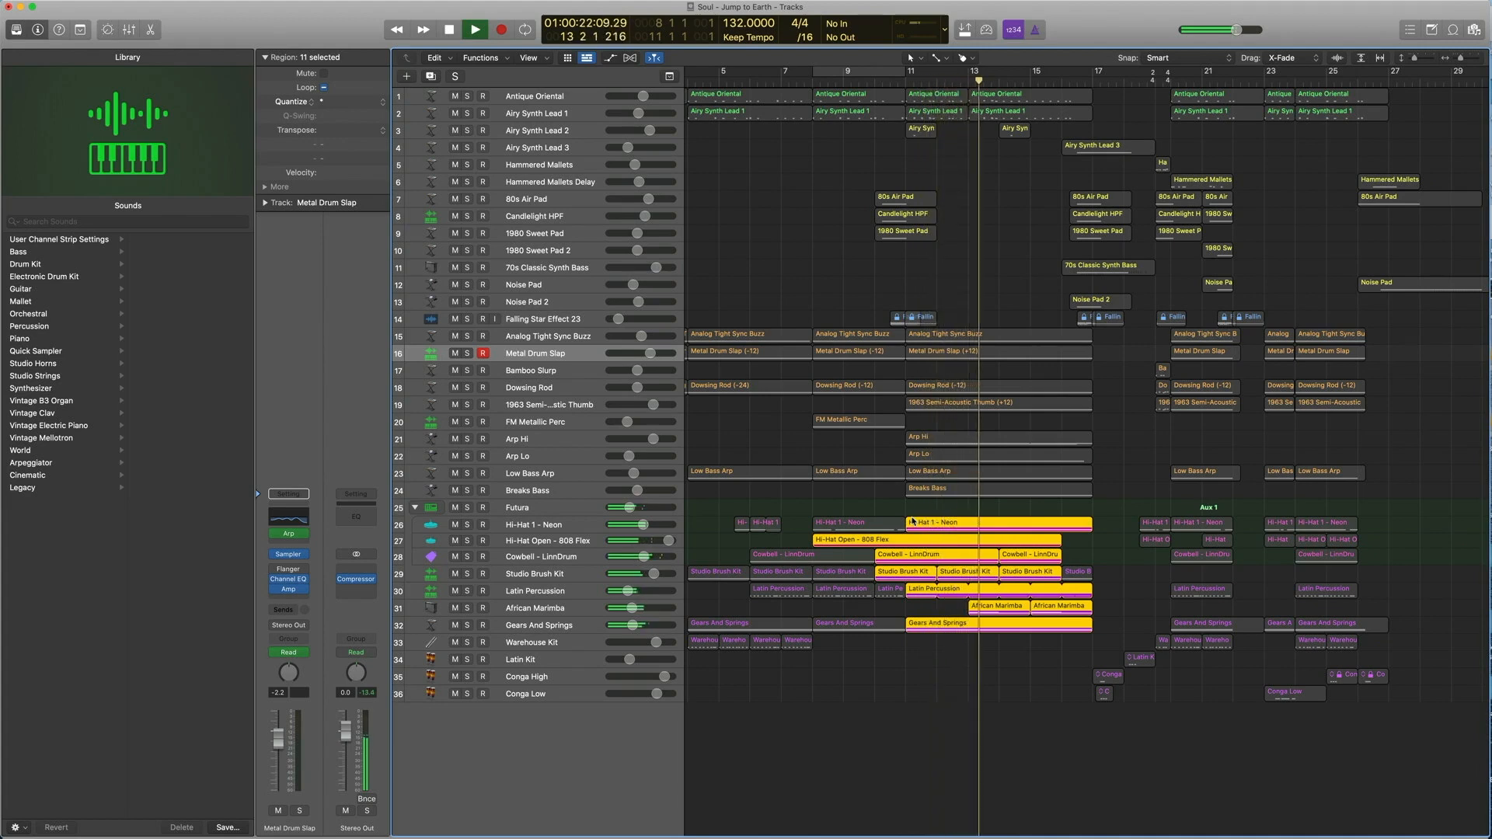
pyautogui.press('space')
pyautogui.press('super+a')
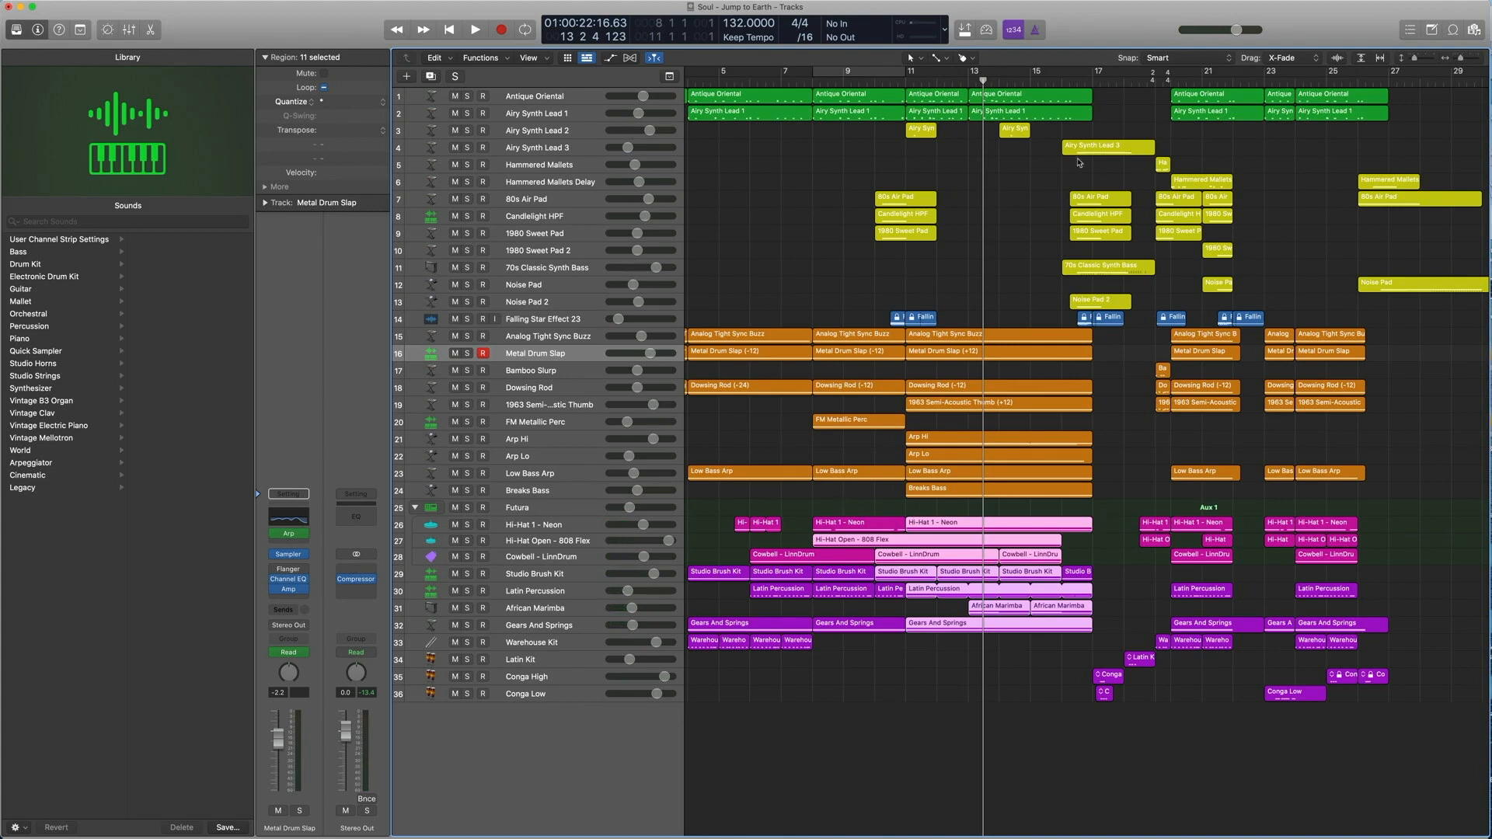
# Position the playhead at bar 16, just before the break section.
pyautogui.hscroll(3, 1036, 170)
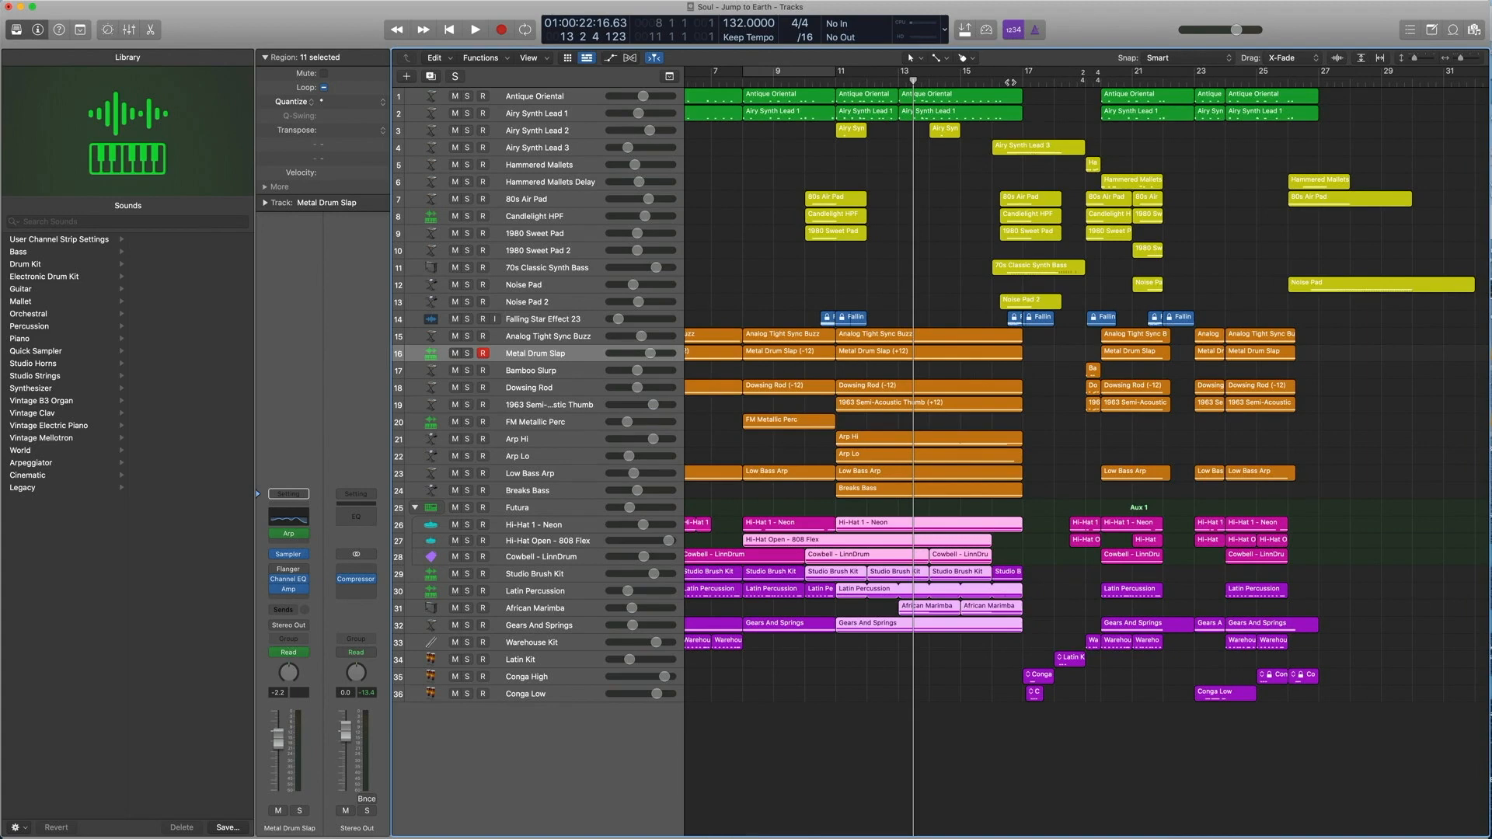
pyautogui.moveTo(1034, 621); pyautogui.dragTo(854, 521)
pyautogui.press(',')
pyautogui.press('.')
pyautogui.press('.')
pyautogui.press('.')
pyautogui.press('.')
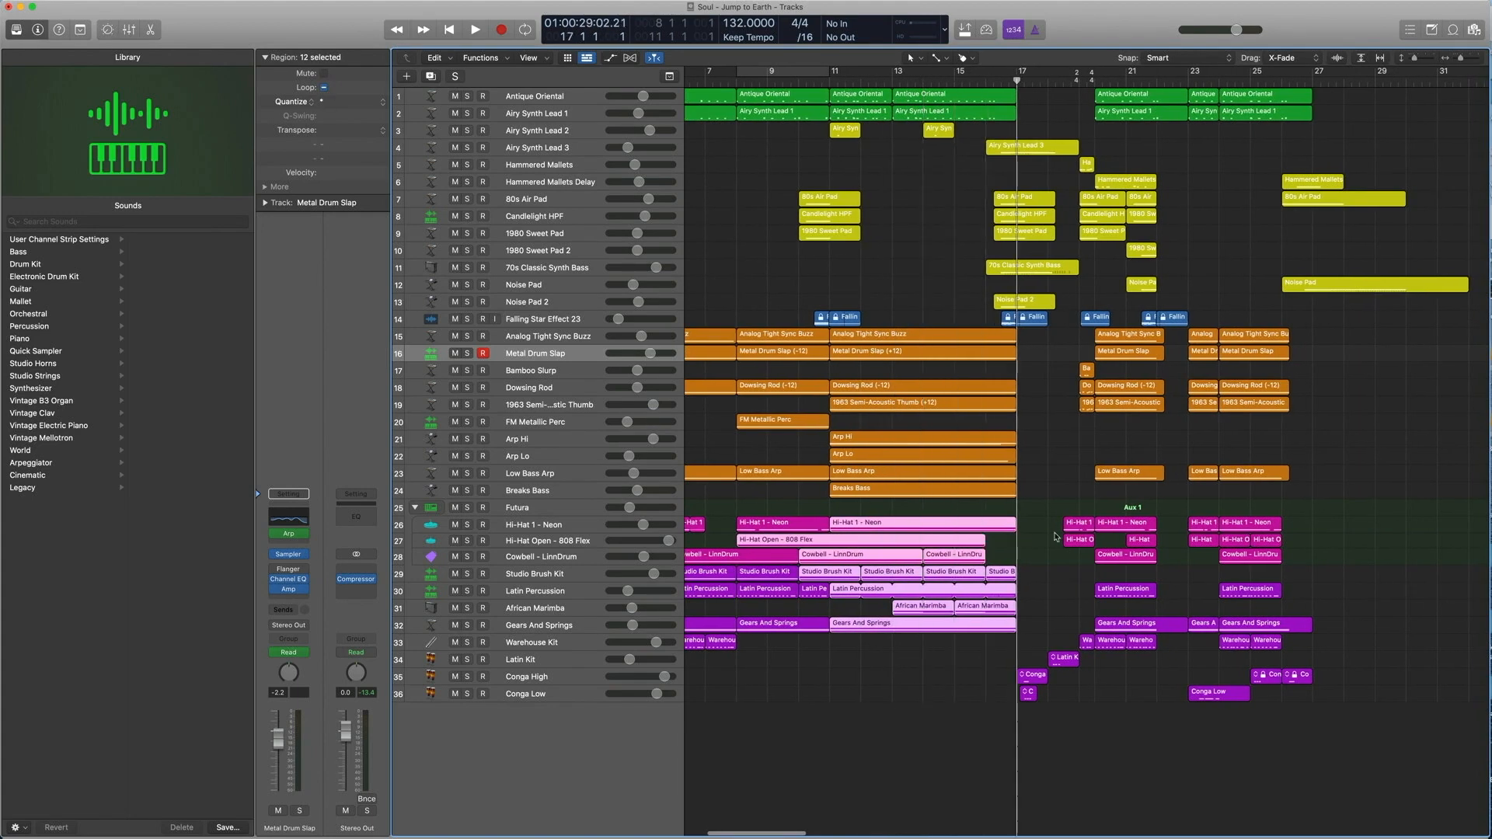
pyautogui.press(',')
# Select the regions across all tracks around bars 16 to 20 and play them in solo from bar 16.
pyautogui.click(1085, 441)
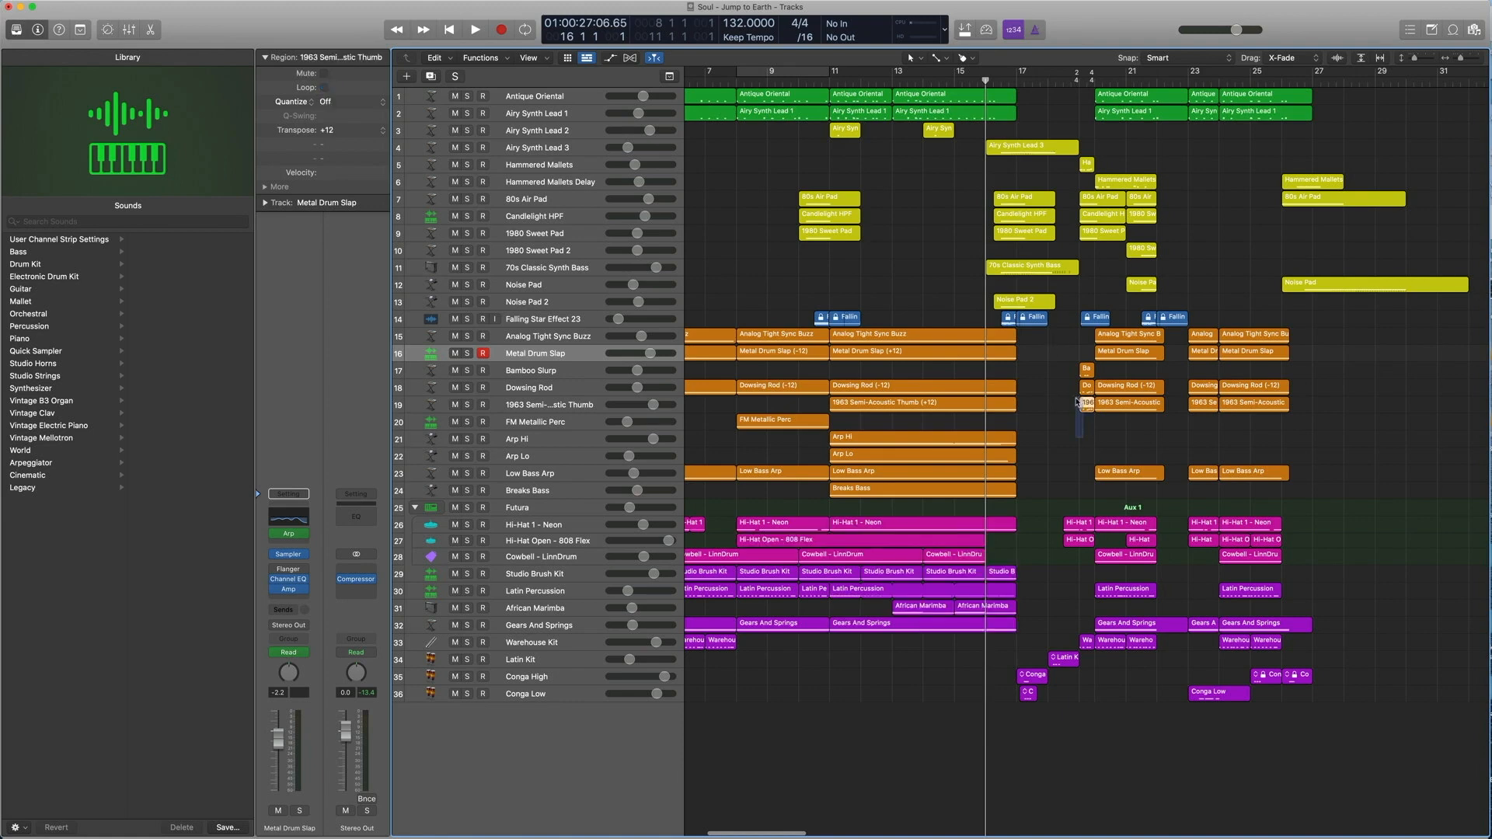
pyautogui.moveTo(1068, 427); pyautogui.dragTo(1030, 150)
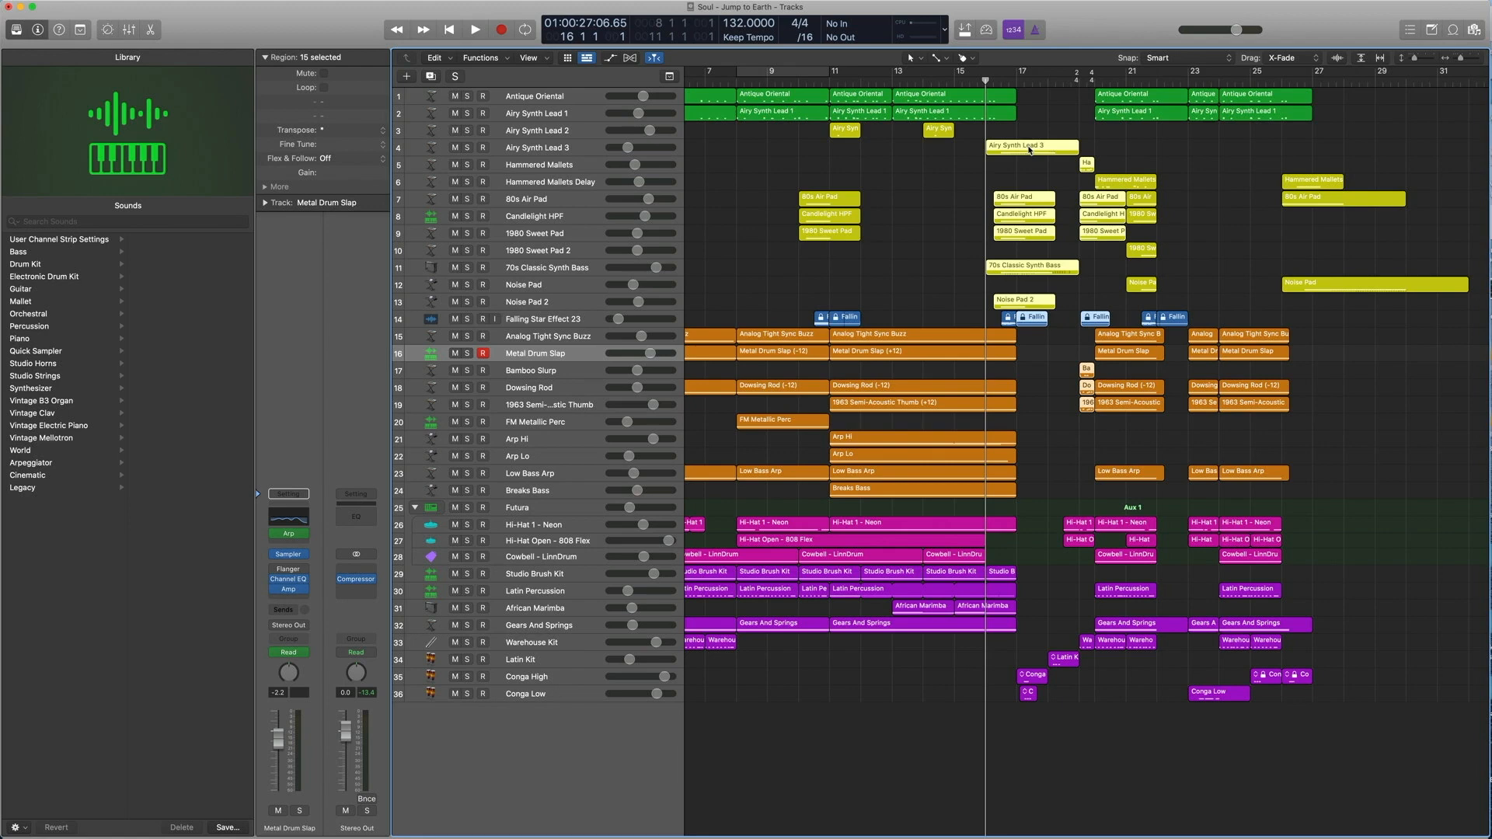
pyautogui.moveTo(1104, 760); pyautogui.dragTo(978, 140)
pyautogui.hotkey('ctrl', 's')
pyautogui.press('space')
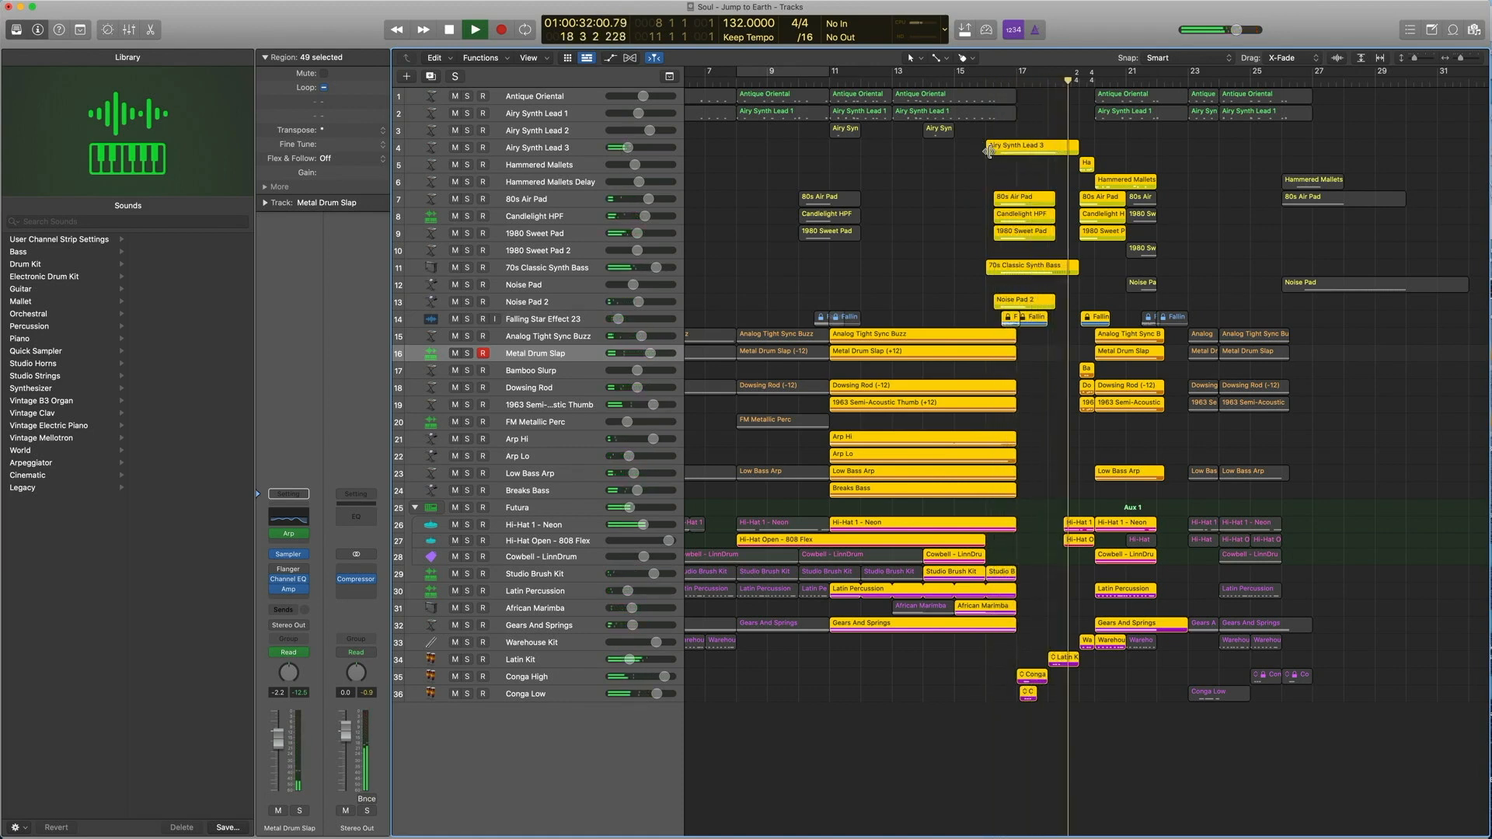
pyautogui.press('space')
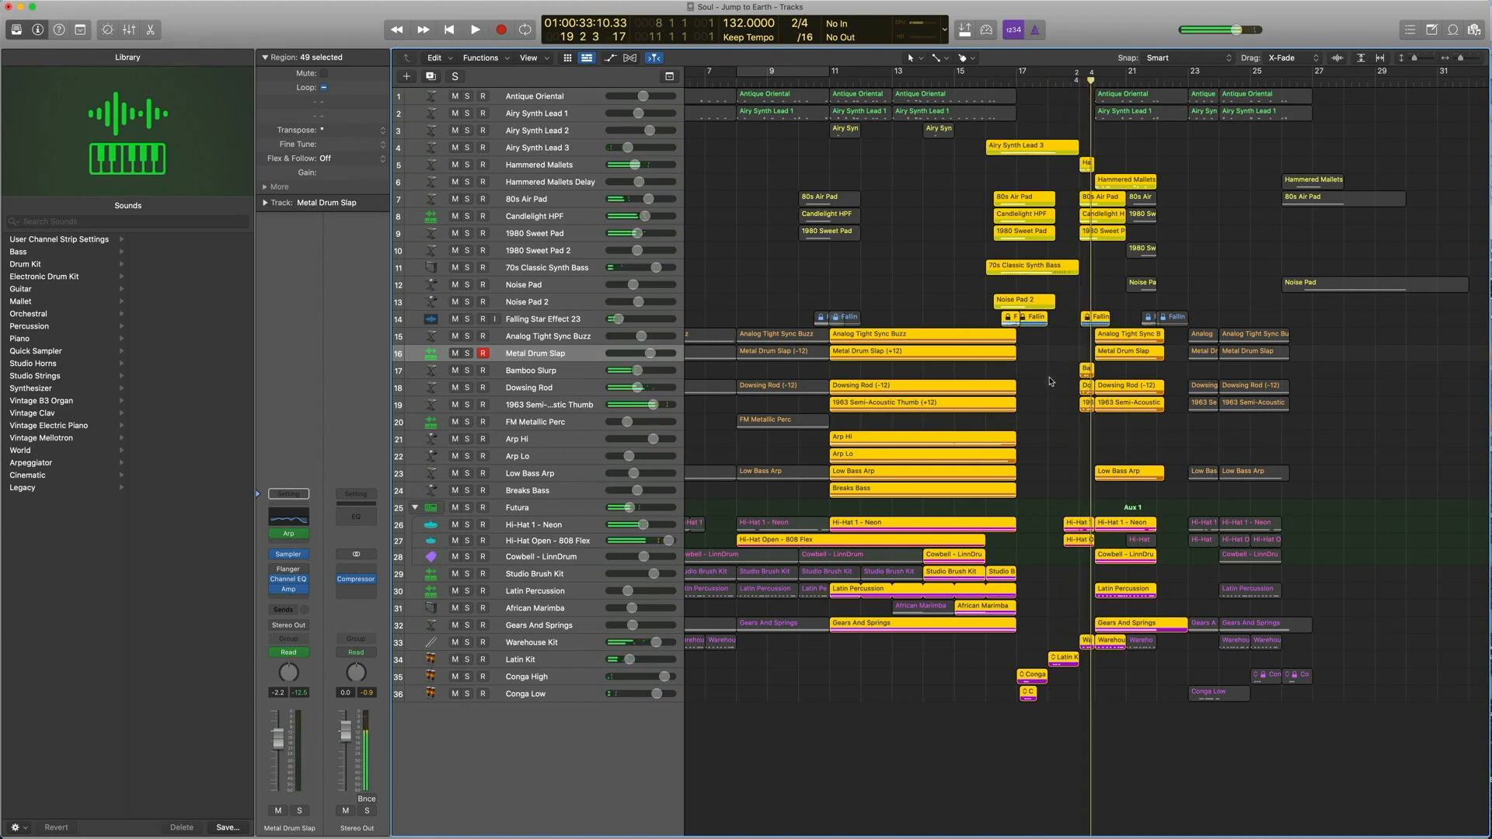
pyautogui.click(1050, 382)
# Show the Latin Kit track's sound, solo the break's Warehouse Kit, Latin Kit and conga regions, and place the playhead at bar 17.
pyautogui.click(546, 664)
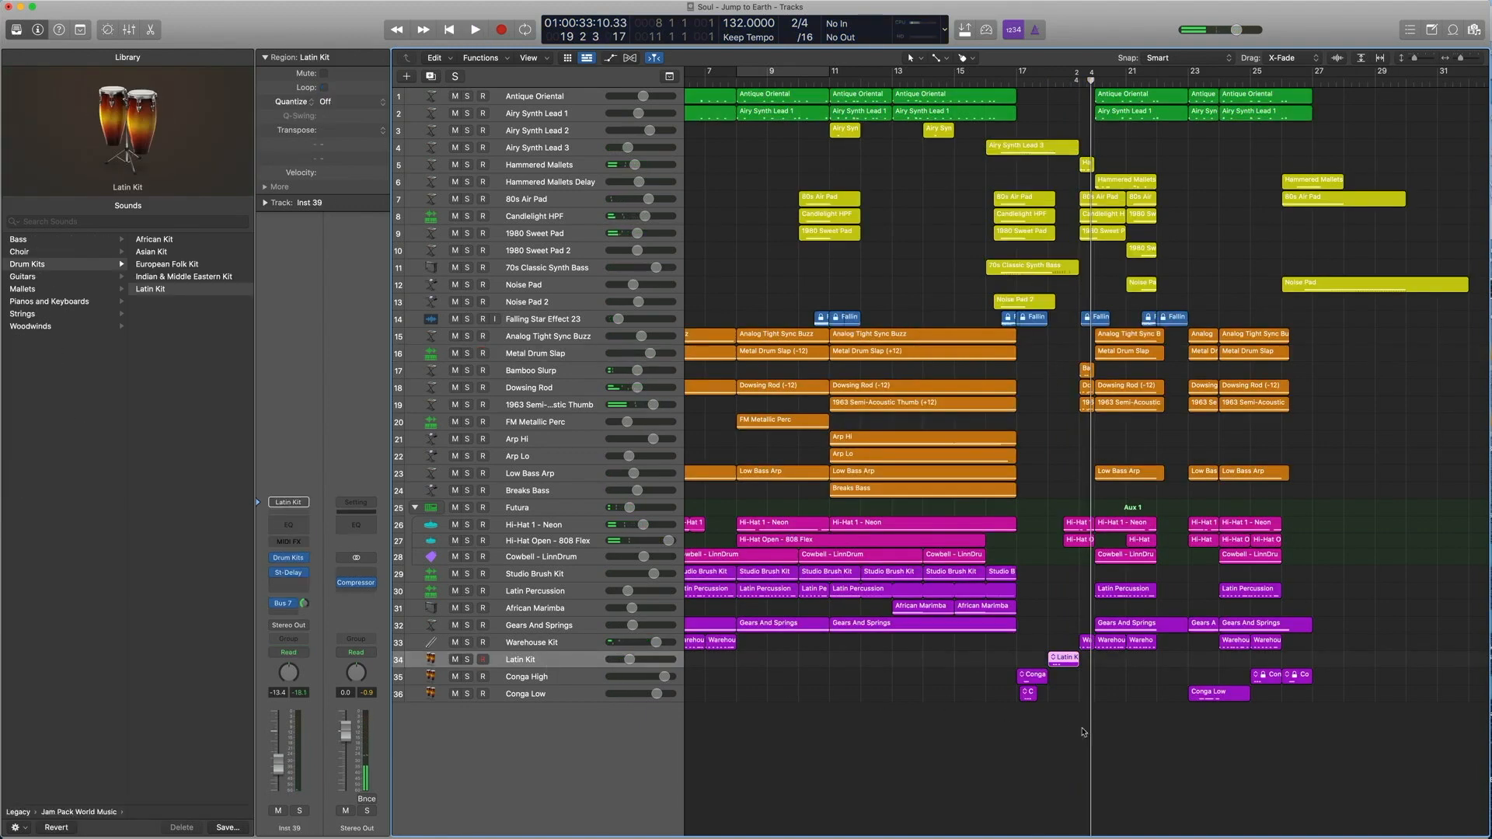
pyautogui.moveTo(1111, 729); pyautogui.dragTo(996, 648)
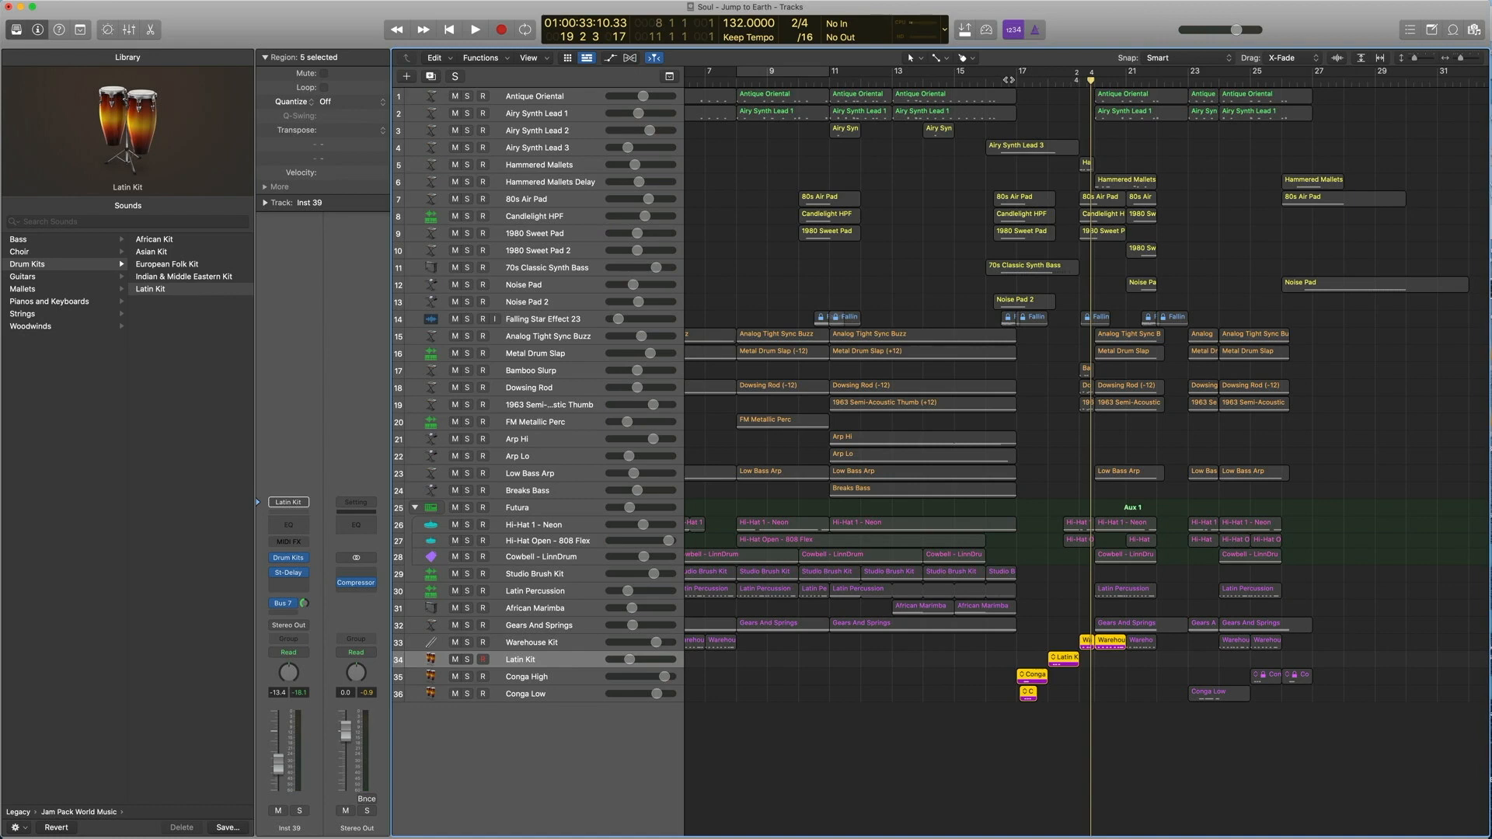
pyautogui.click(1009, 79)
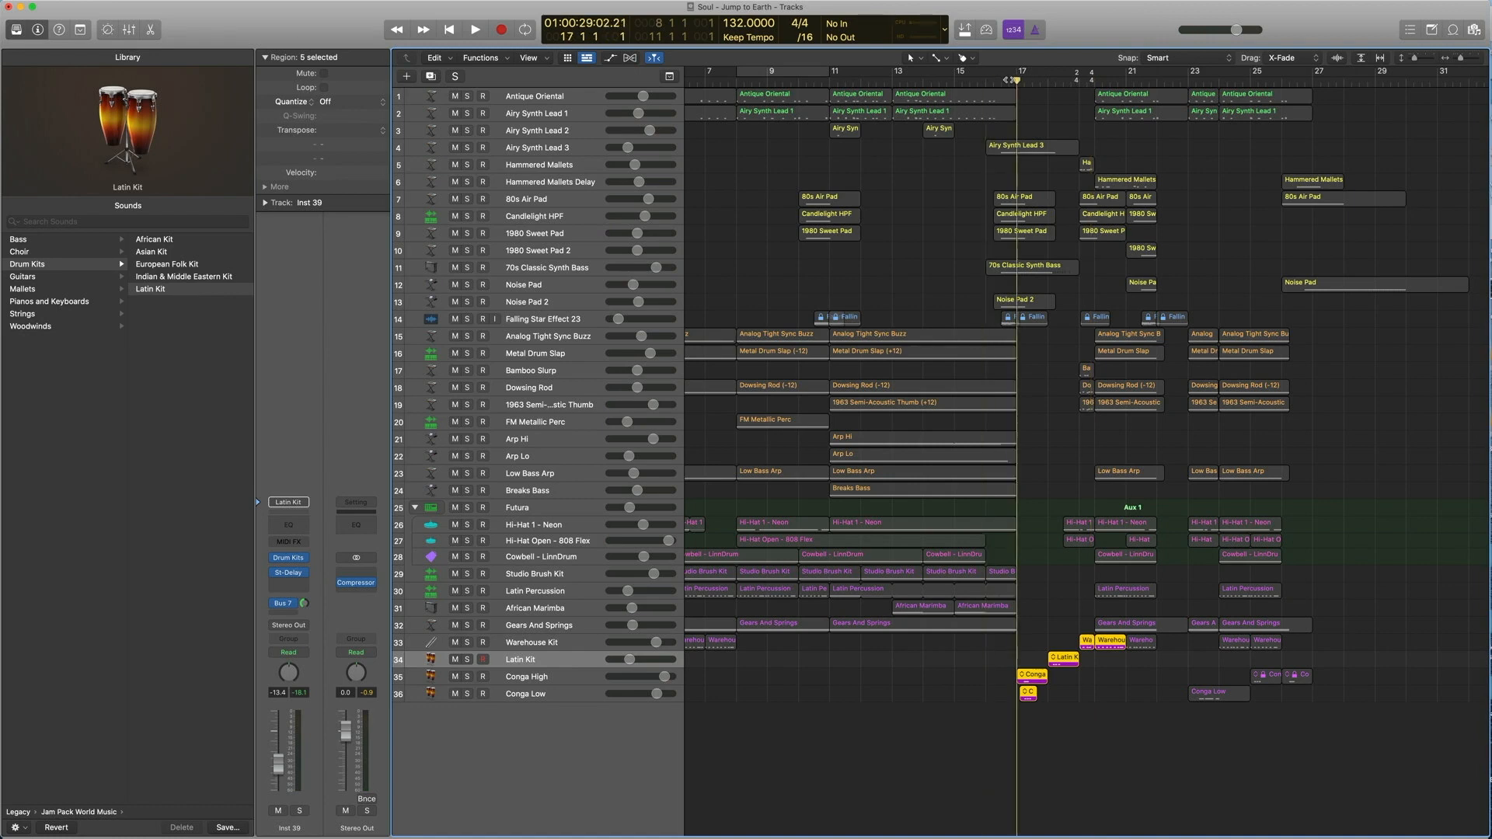
# Examine the Stereo Delay settings on the Conga High track.
pyautogui.click(544, 677)
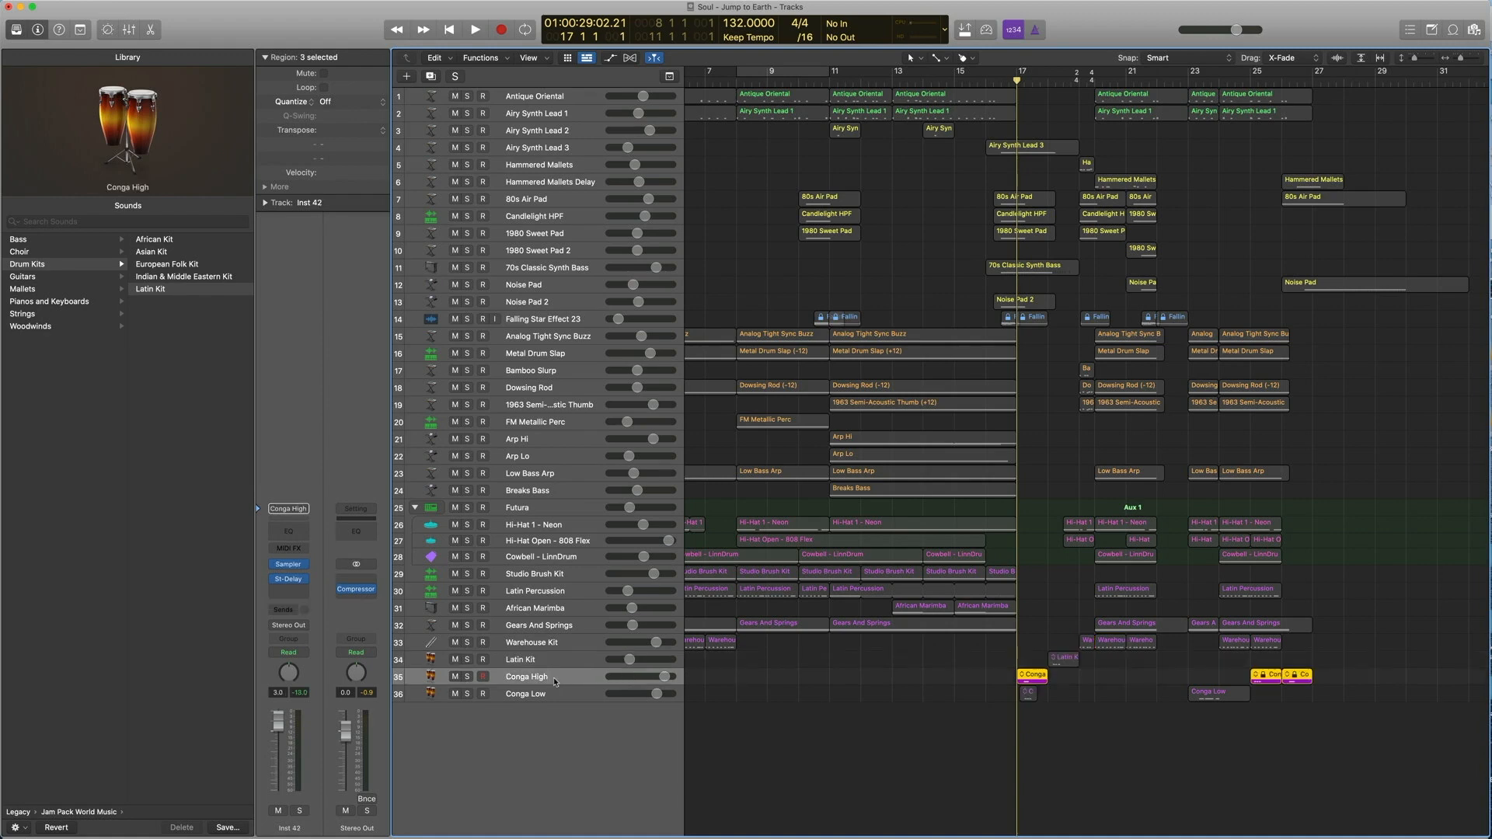
pyautogui.click(288, 579)
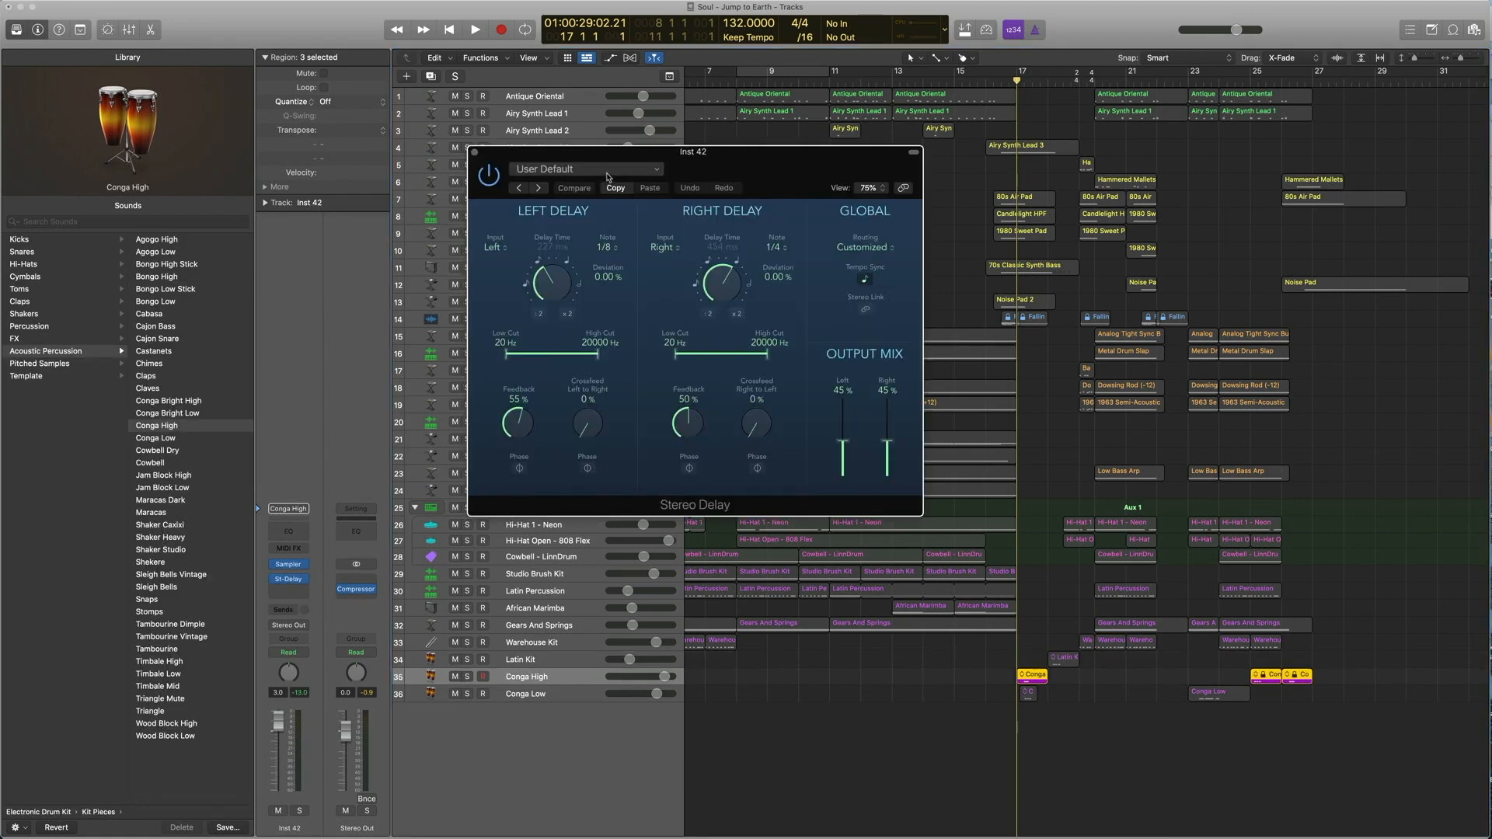
pyautogui.click(473, 153)
# Show the Conga Low track's sound and play the bar 17 Conga High and Conga Low regions together in solo.
pyautogui.click(547, 694)
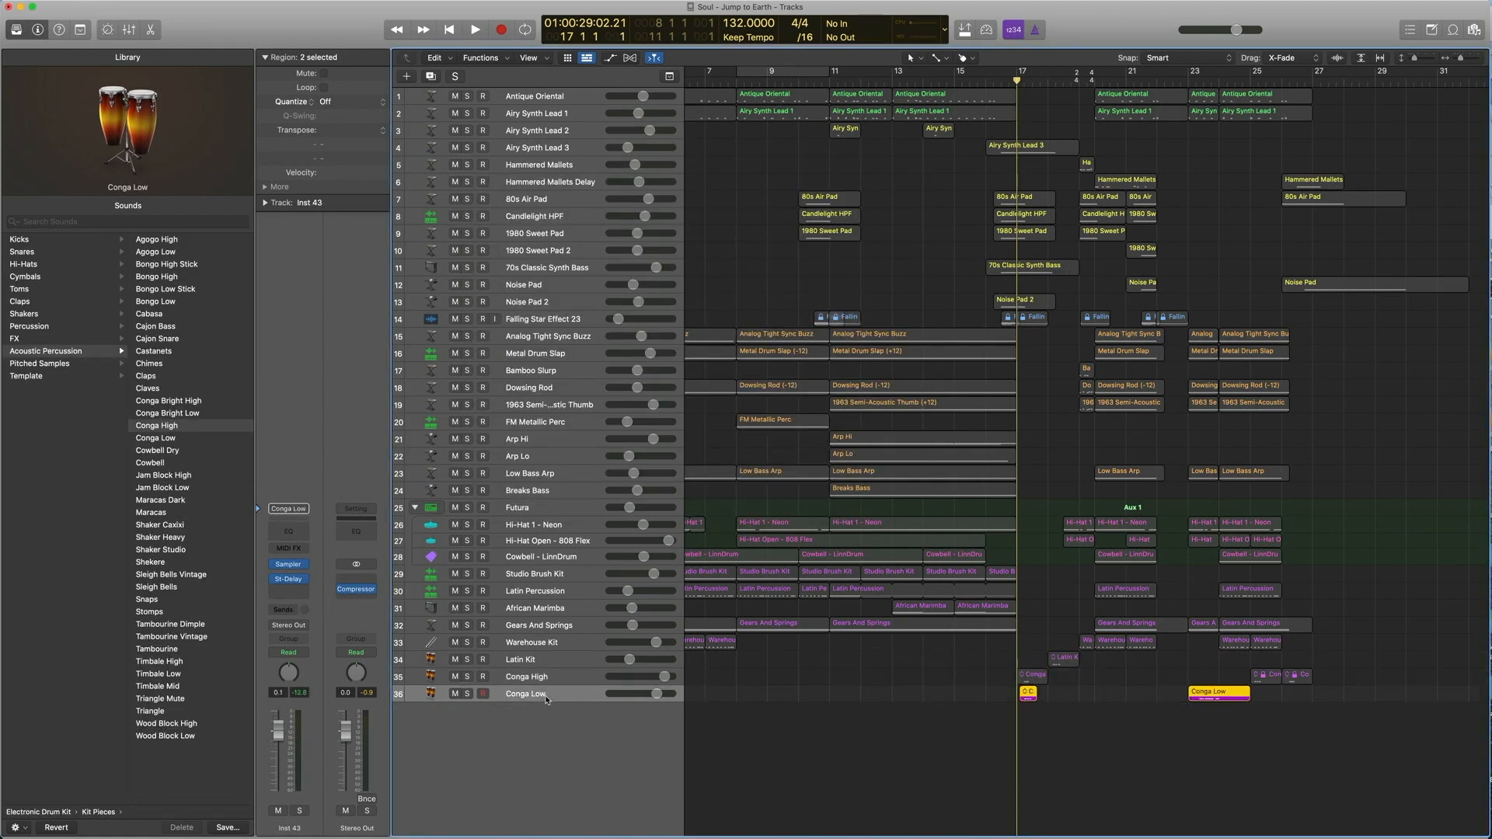
pyautogui.click(1025, 690)
pyautogui.press('space')
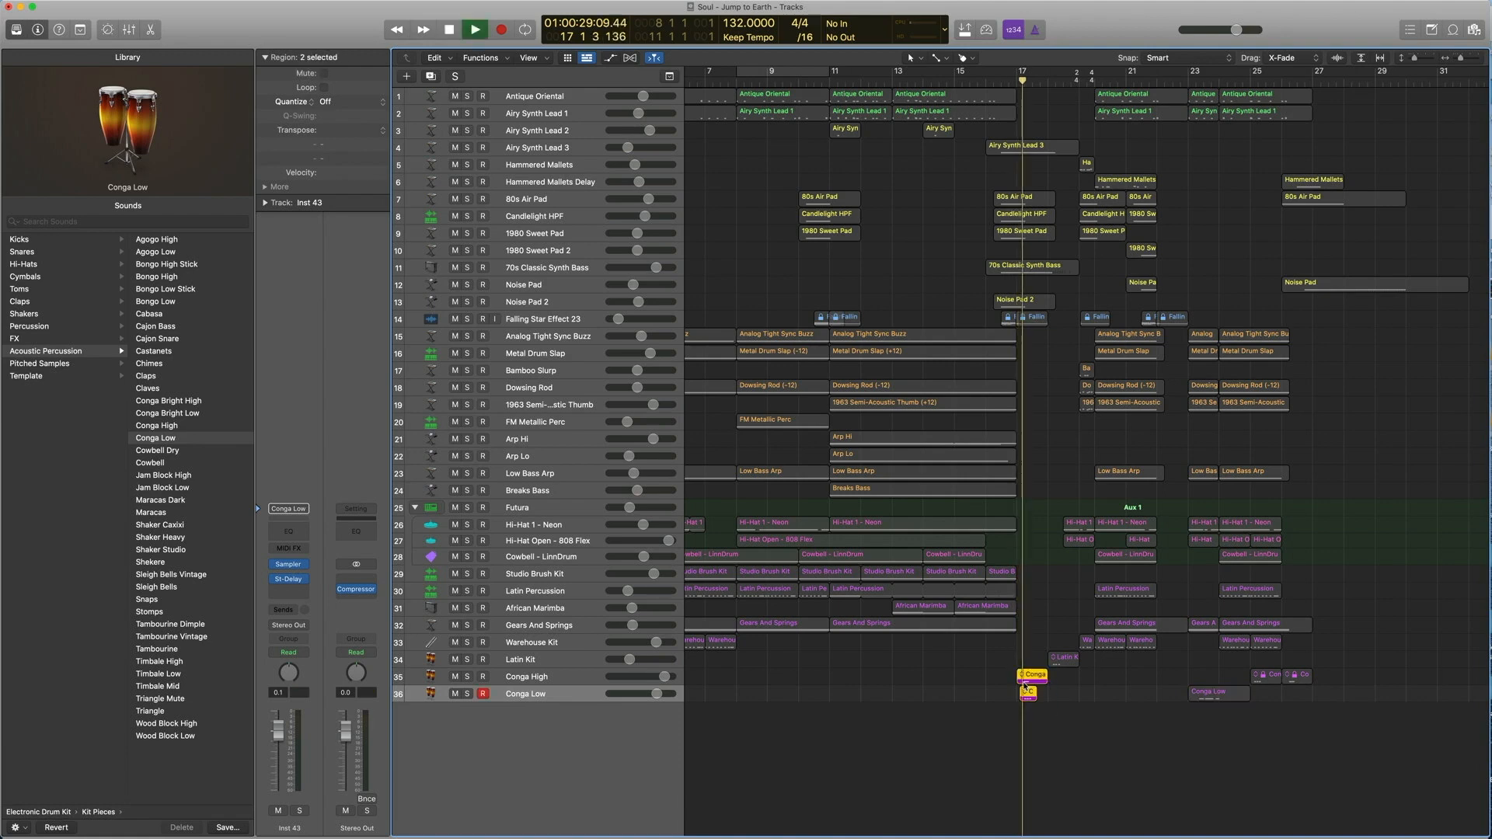
pyautogui.press('space')
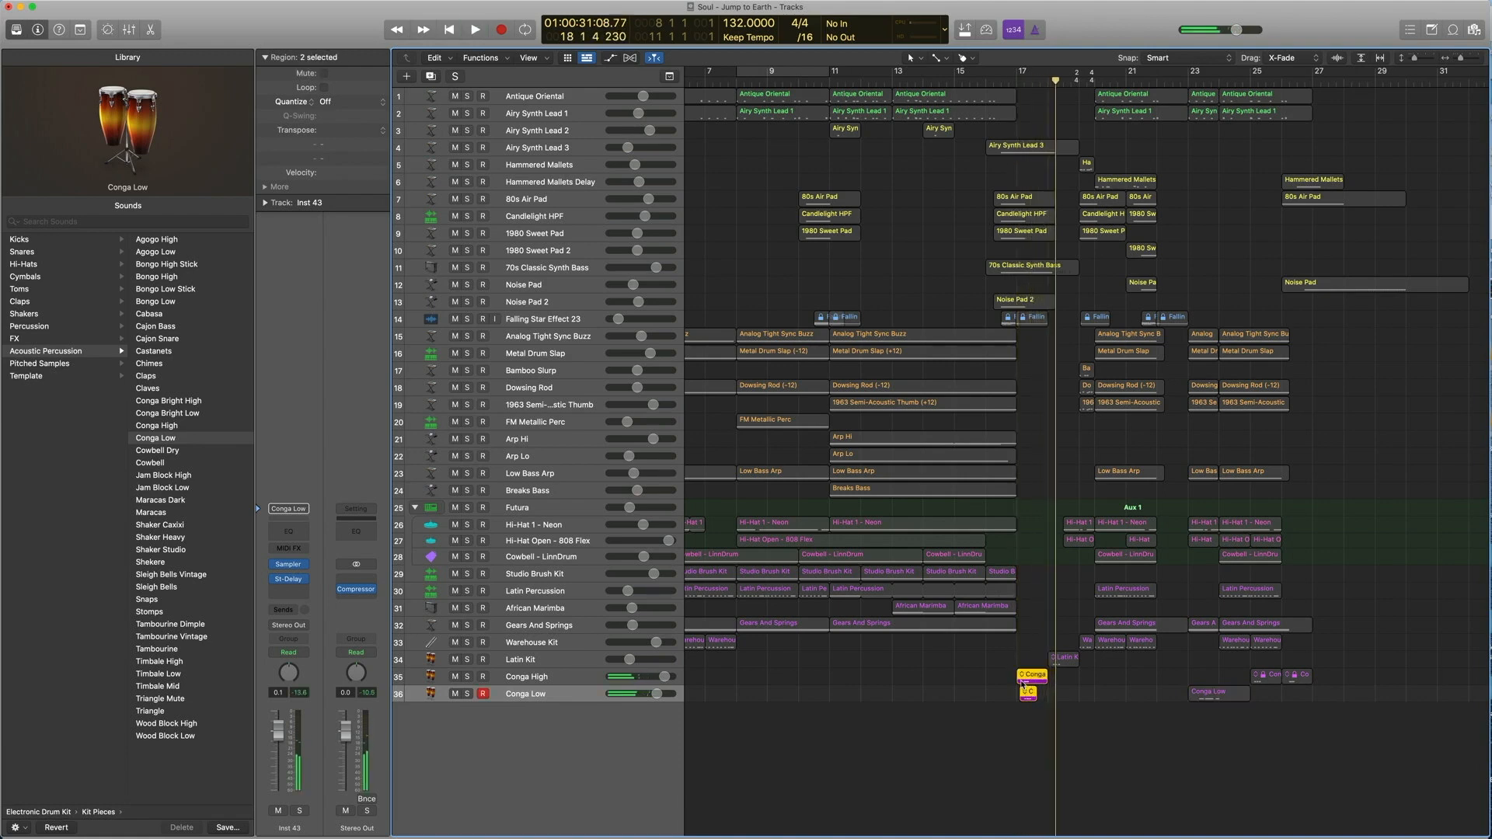
# Turn off solo, select the break's percussion and conga regions around bars 17 to 21, and play the full mix from bar 18.
pyautogui.hotkey('ctrl', 's')
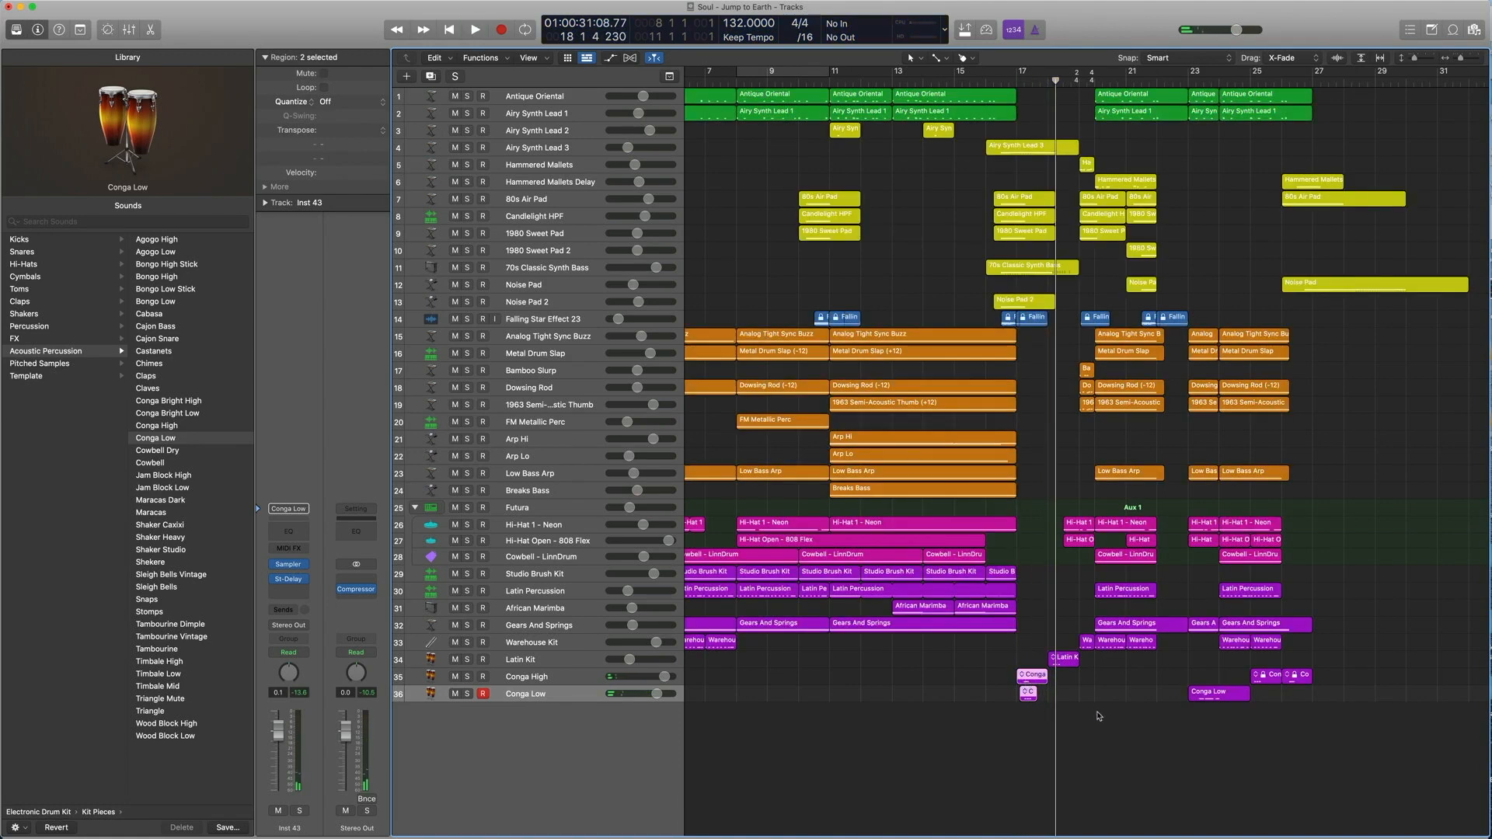
pyautogui.moveTo(1098, 716); pyautogui.dragTo(1030, 659)
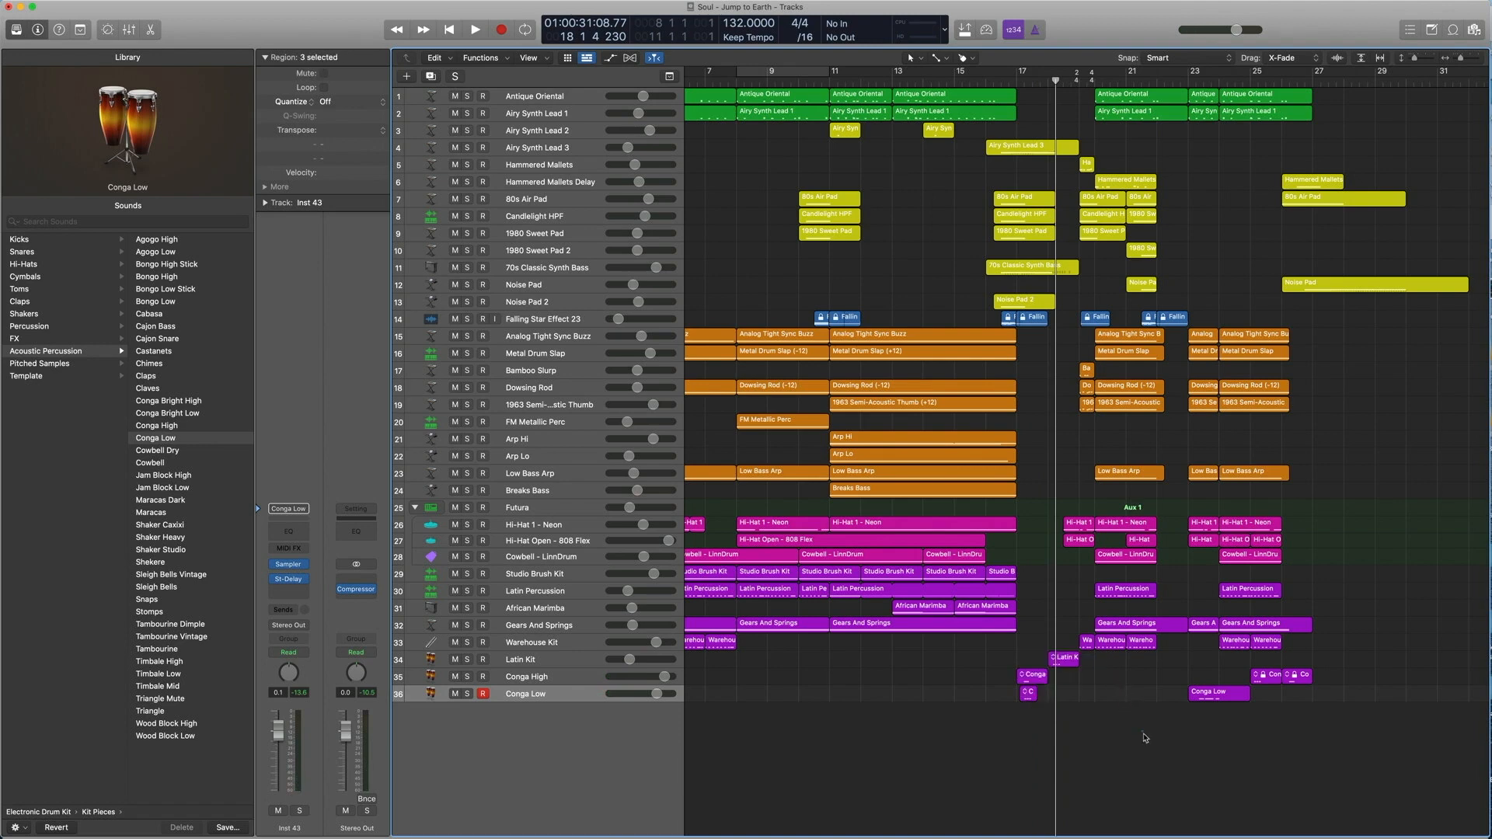
pyautogui.moveTo(1142, 738); pyautogui.dragTo(1019, 626)
pyautogui.press('space')
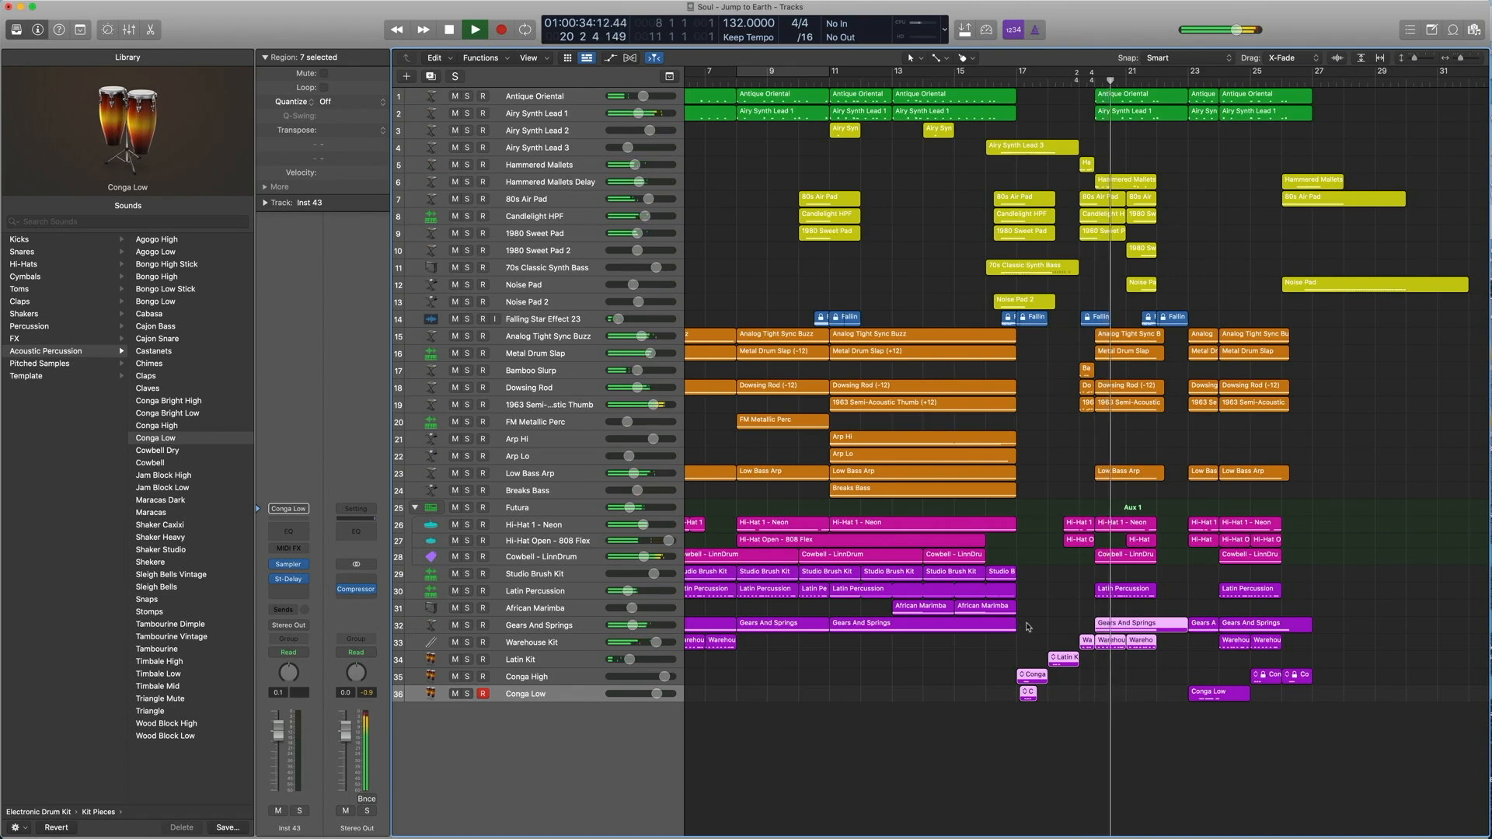
pyautogui.press('space')
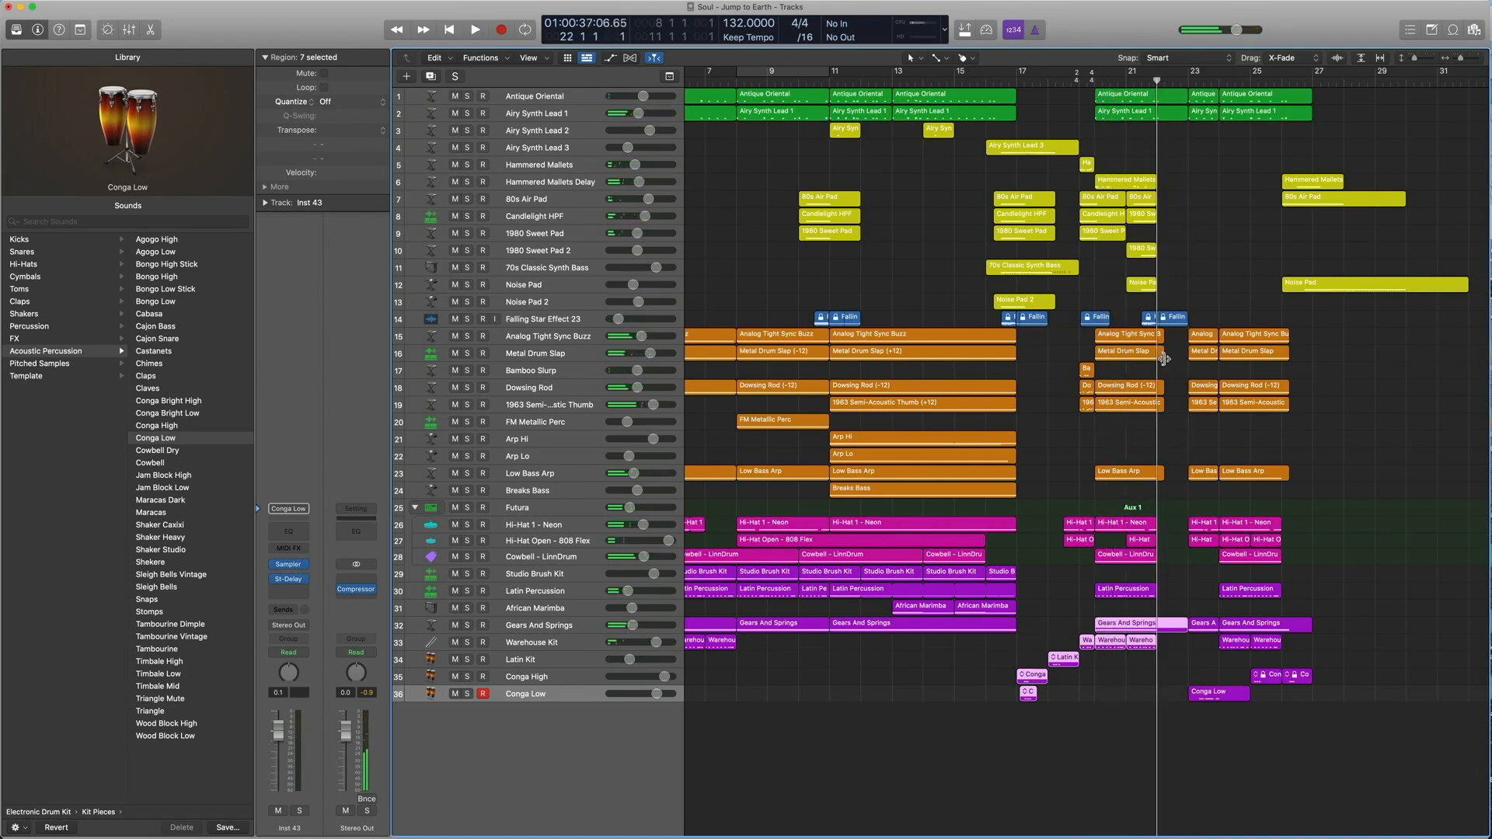
# Move the playhead to bar 26, open the Noise Pad region there in the Piano Roll, and play it in solo.
pyautogui.press('.')
pyautogui.press('.')
pyautogui.press('.')
pyautogui.press('.')
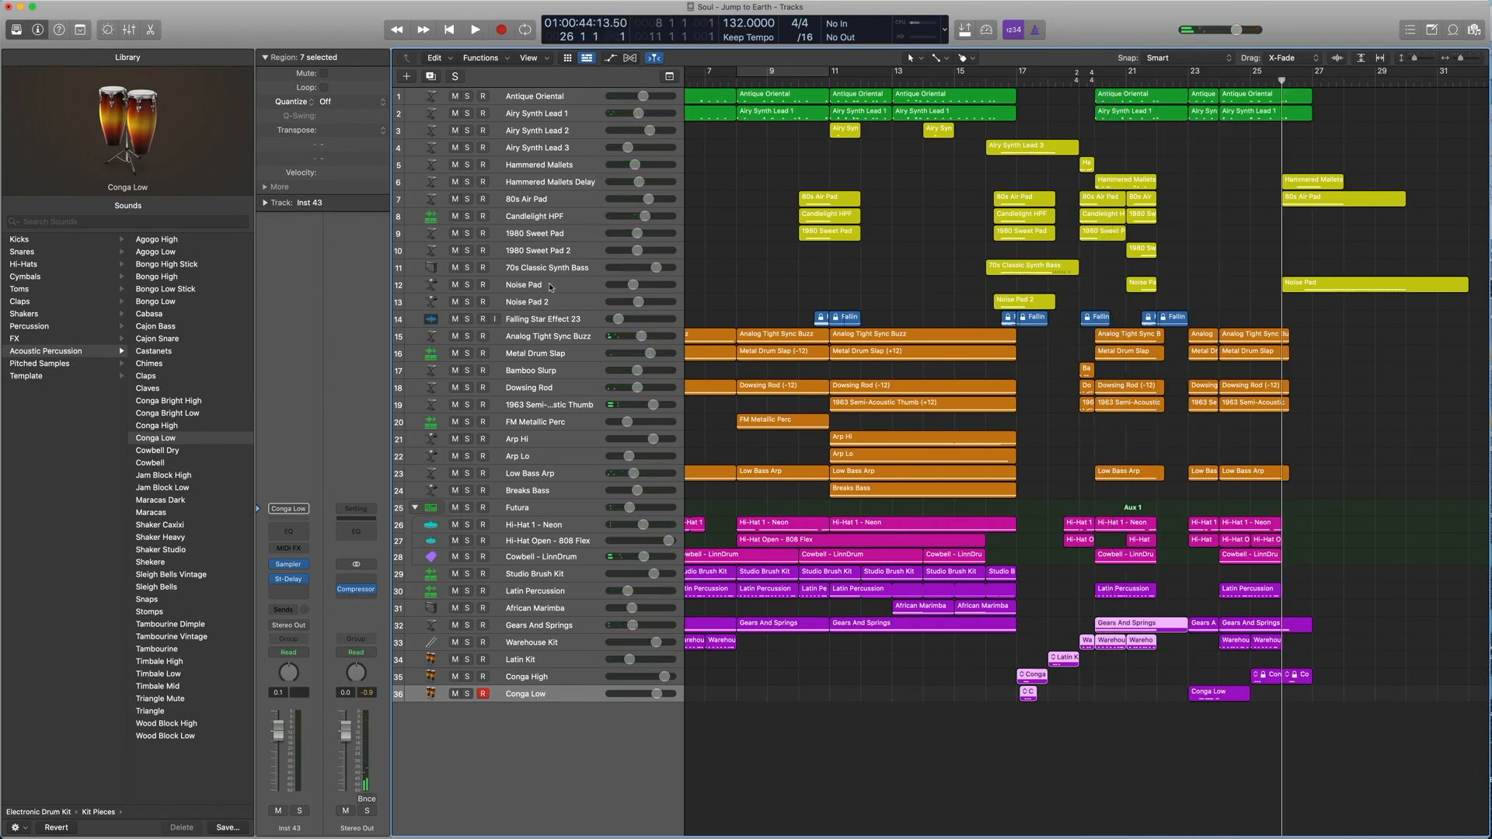
pyautogui.click(550, 287)
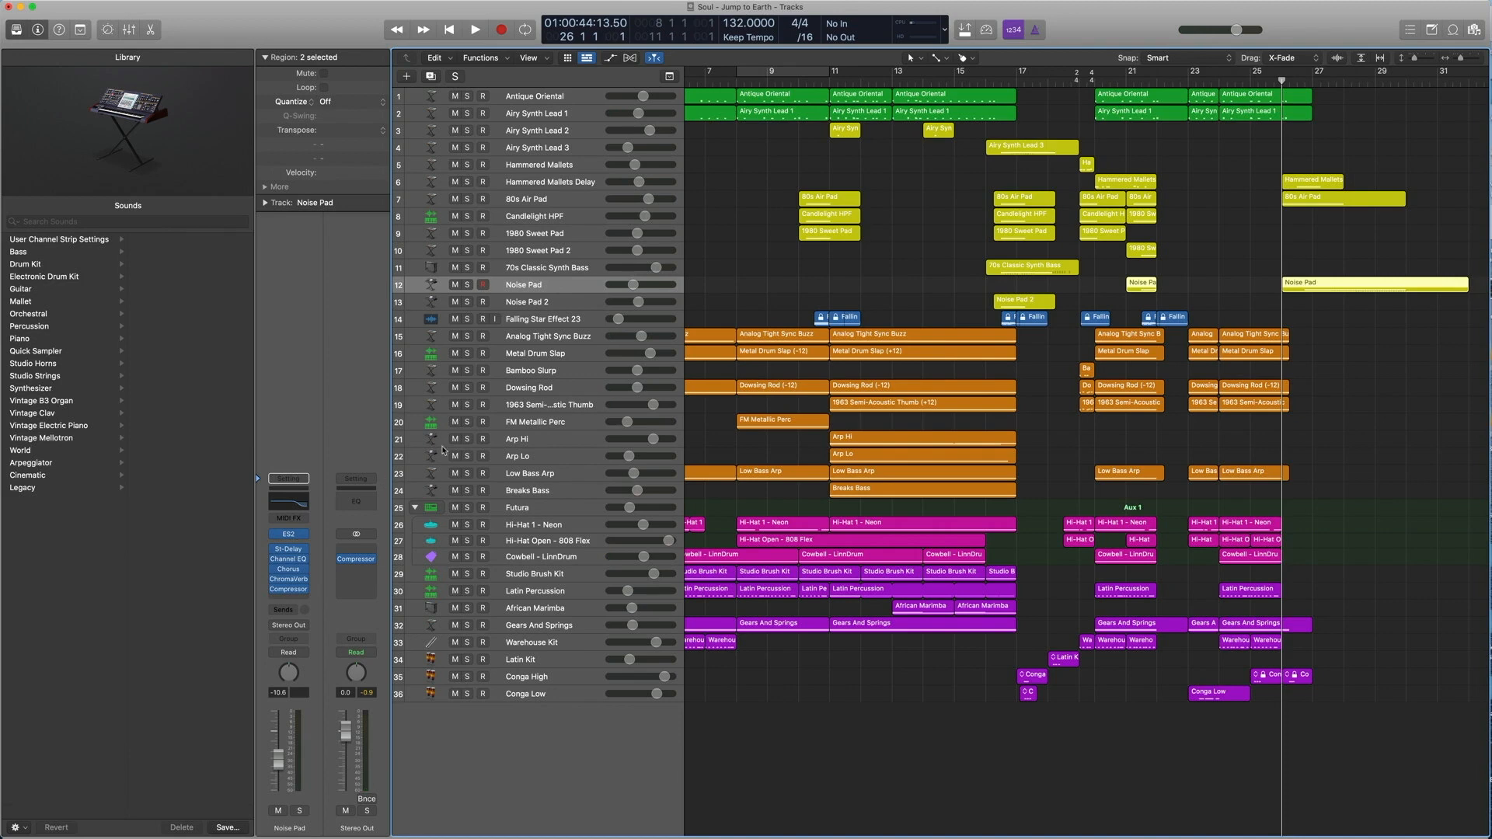
pyautogui.hscroll(2, 1329, 311)
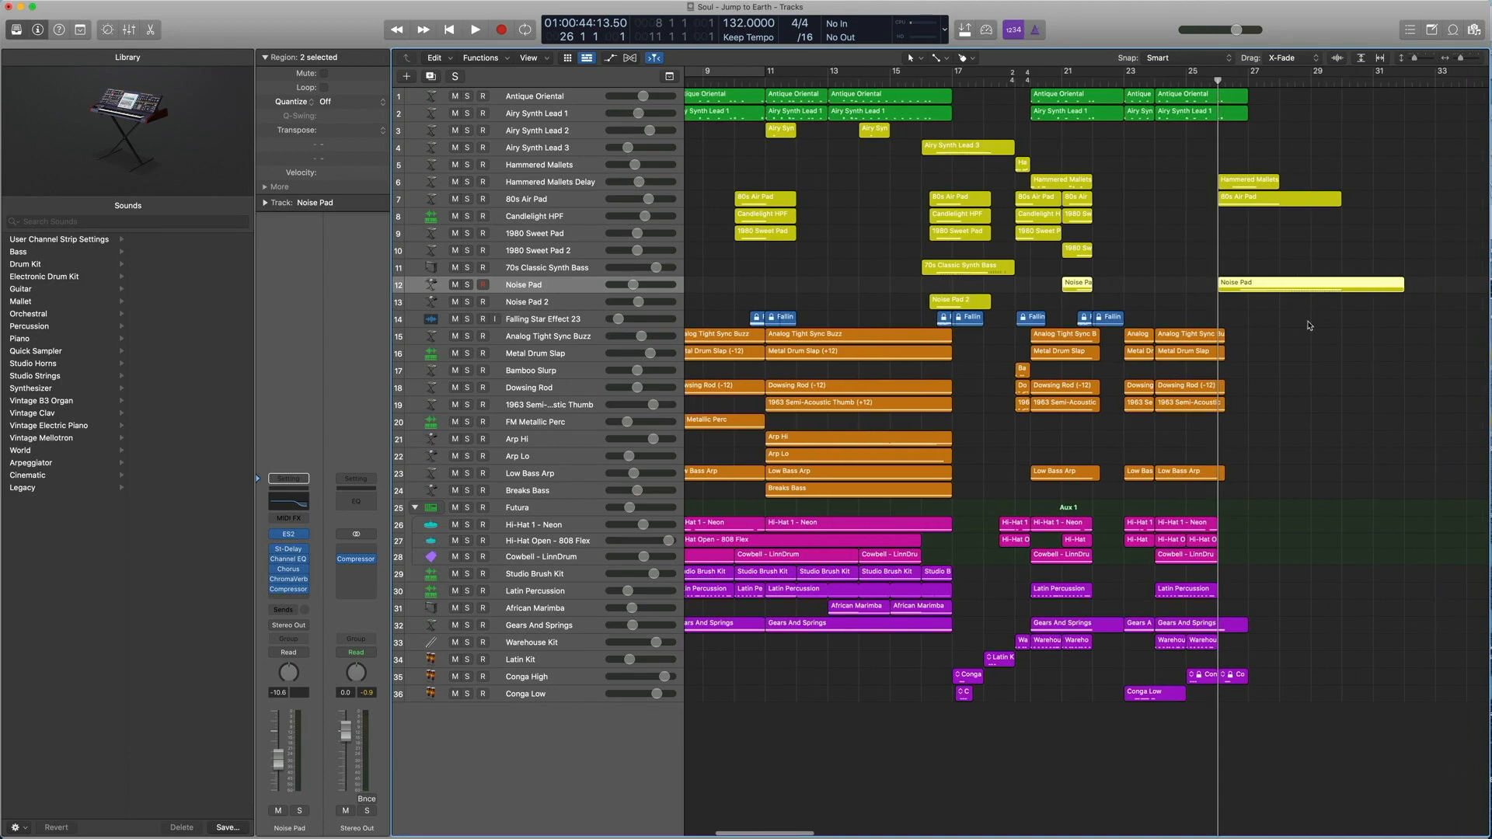
pyautogui.doubleClick(1272, 285)
pyautogui.press('space')
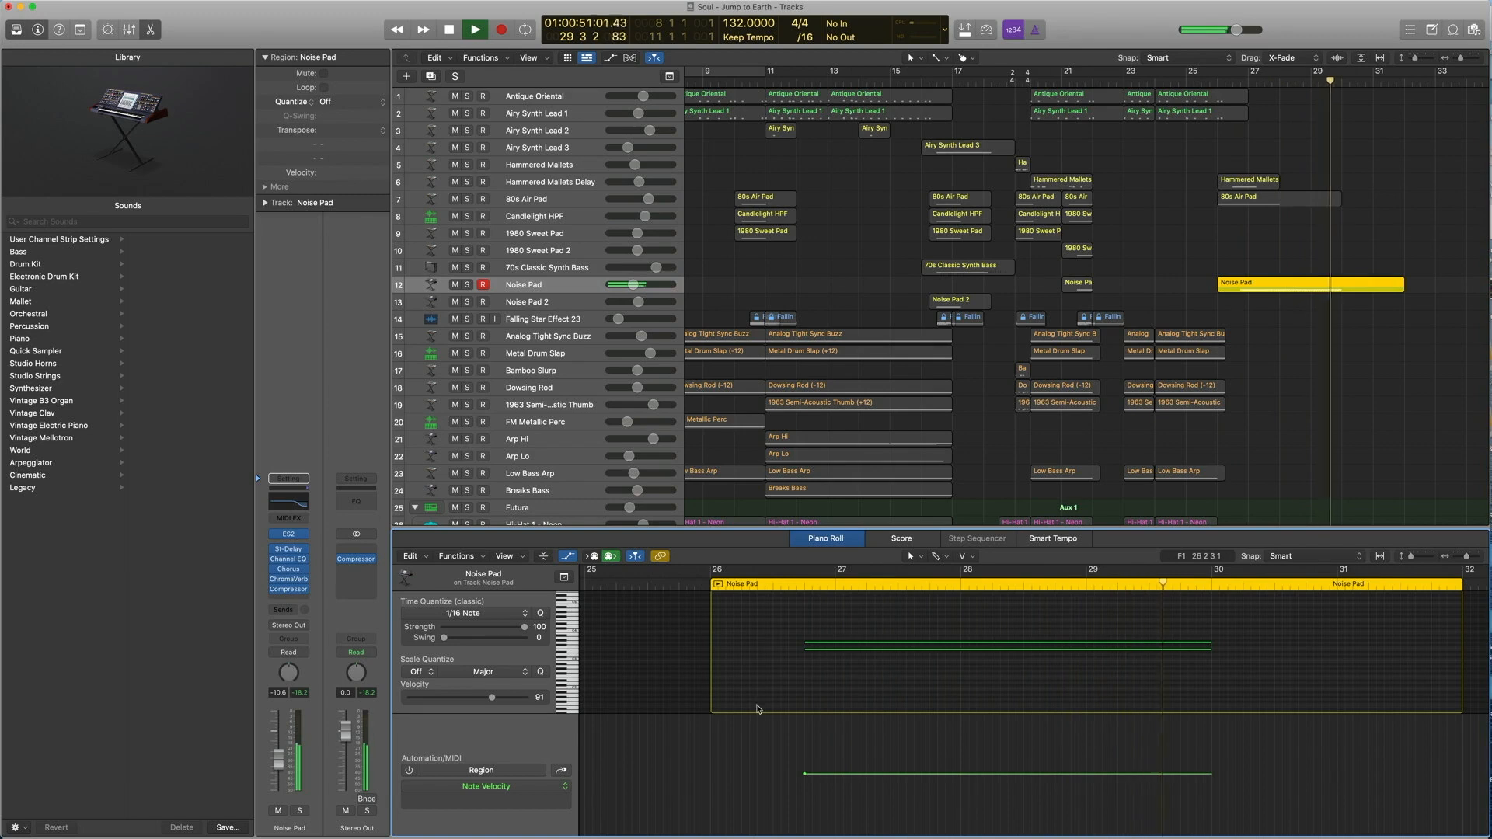
pyautogui.press('space')
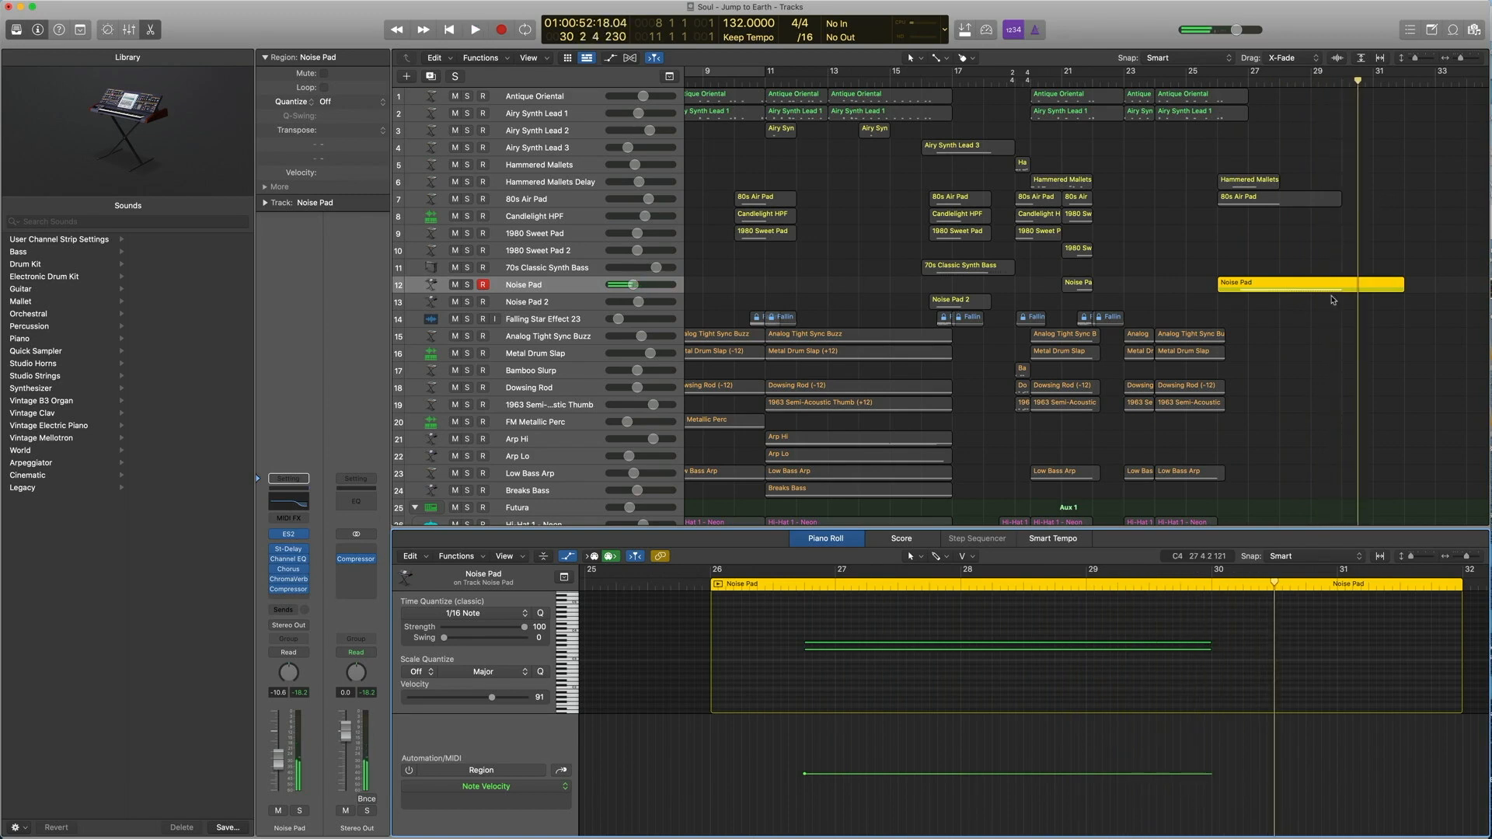
# Examine the Noise Pad region's pitch bend and note events in the Event List.
pyautogui.moveTo(1376, 383); pyautogui.dragTo(1164, 233)
pyautogui.hscroll(4, 1236, 159)
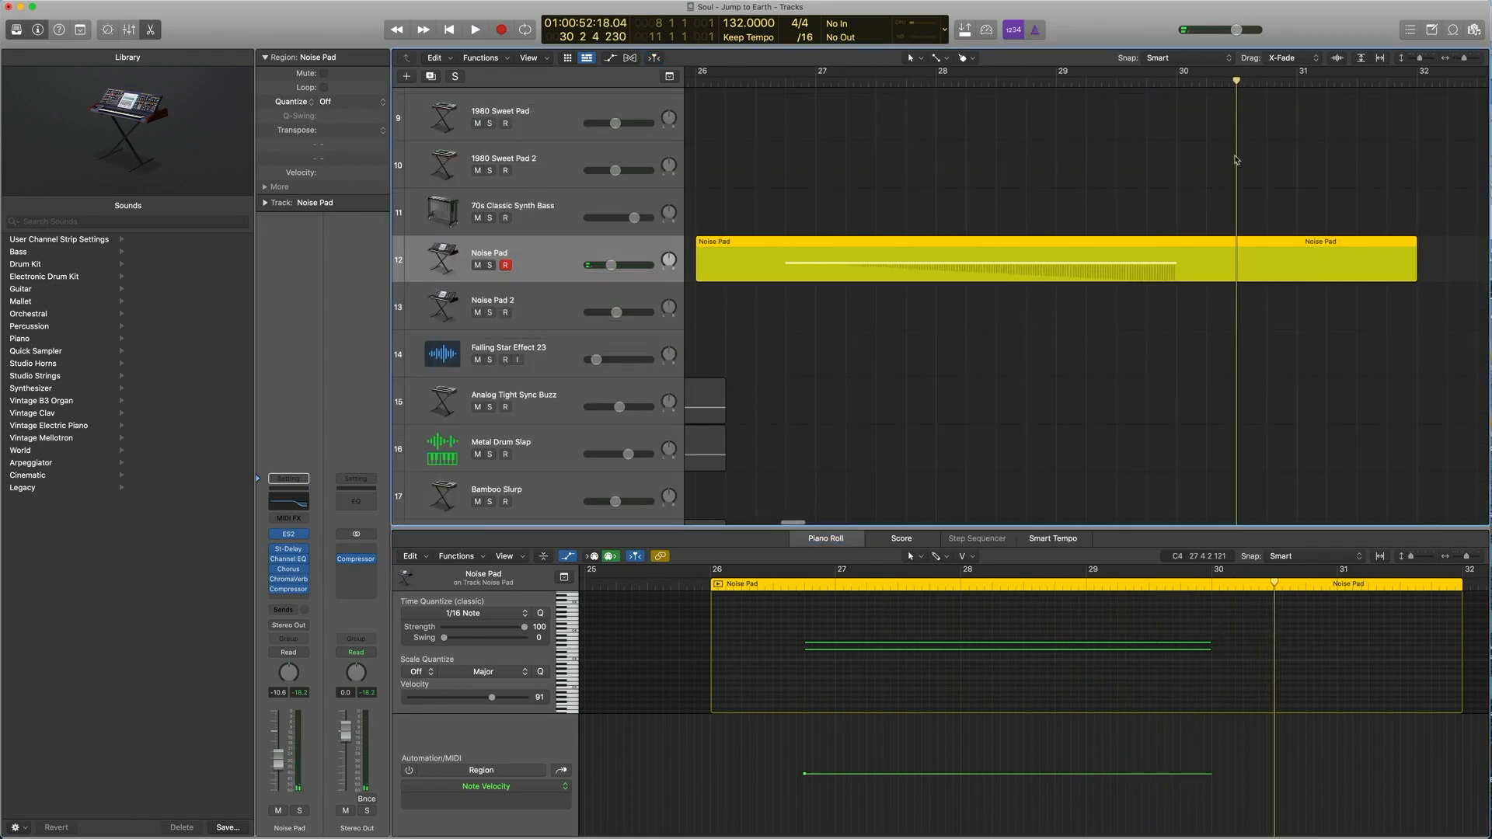
pyautogui.click(1410, 30)
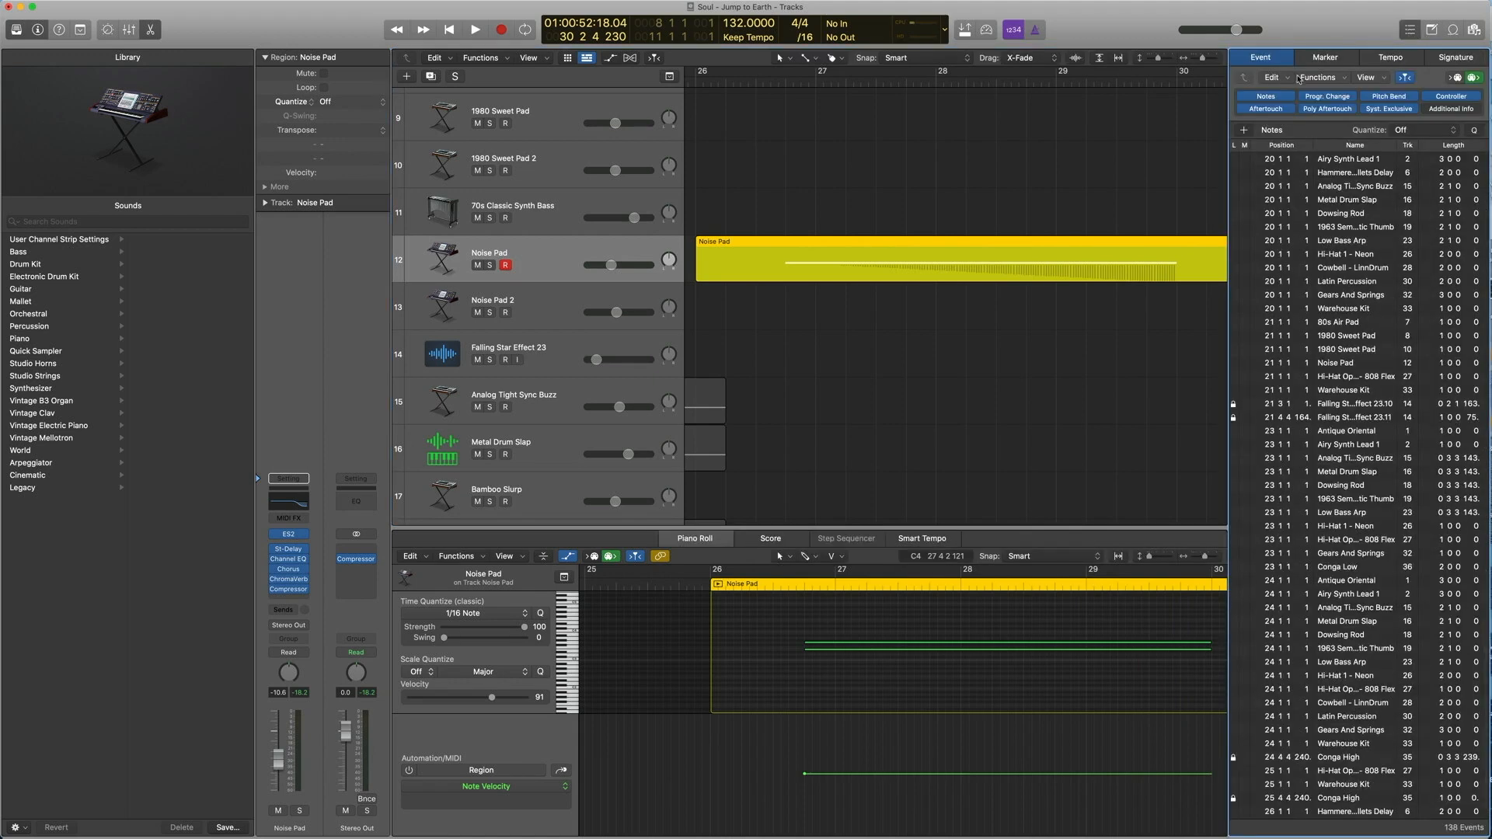
pyautogui.click(1045, 222)
pyautogui.click(1014, 261)
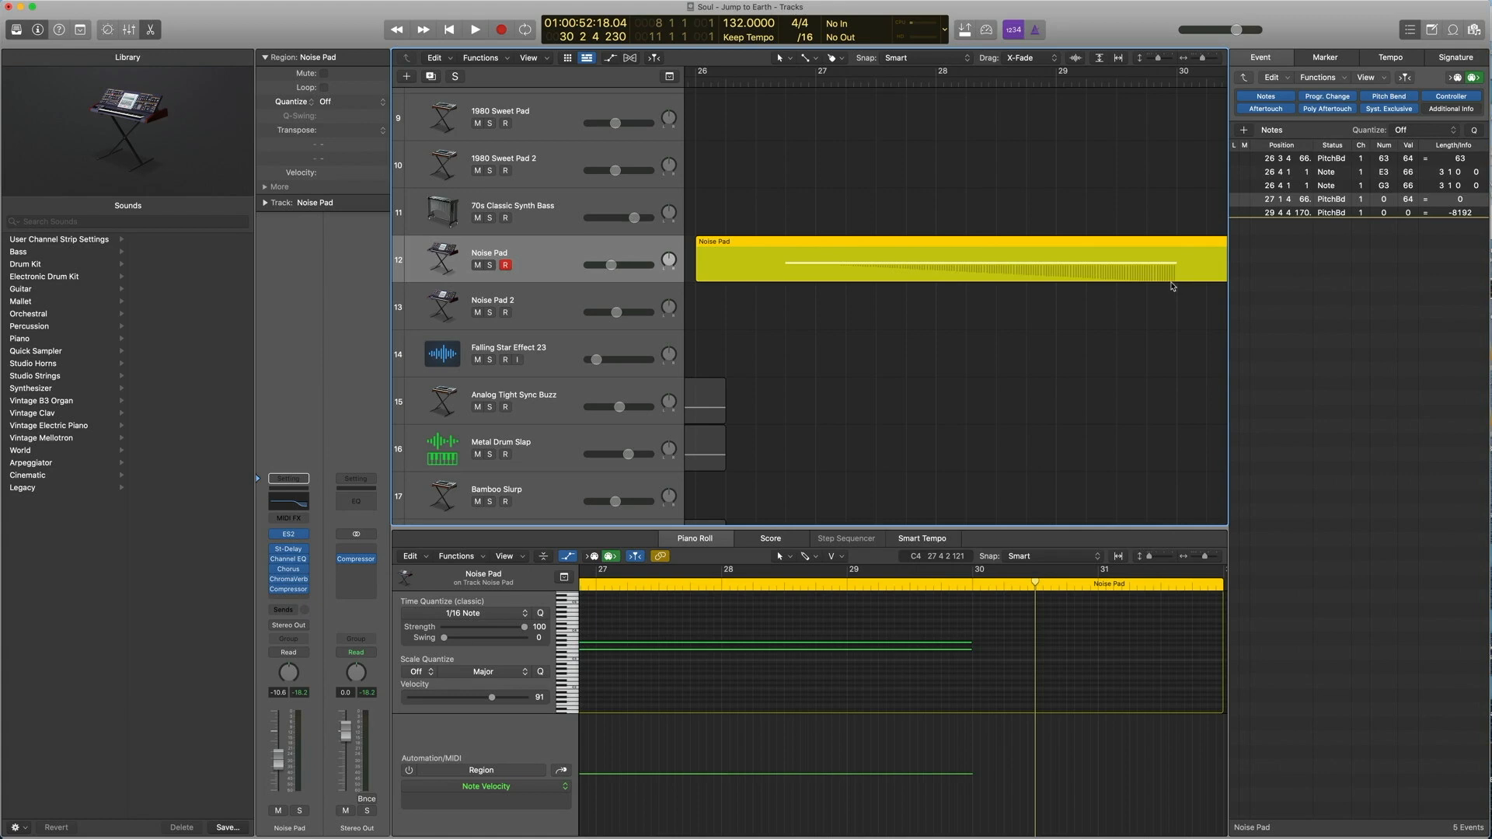
pyautogui.click(1410, 30)
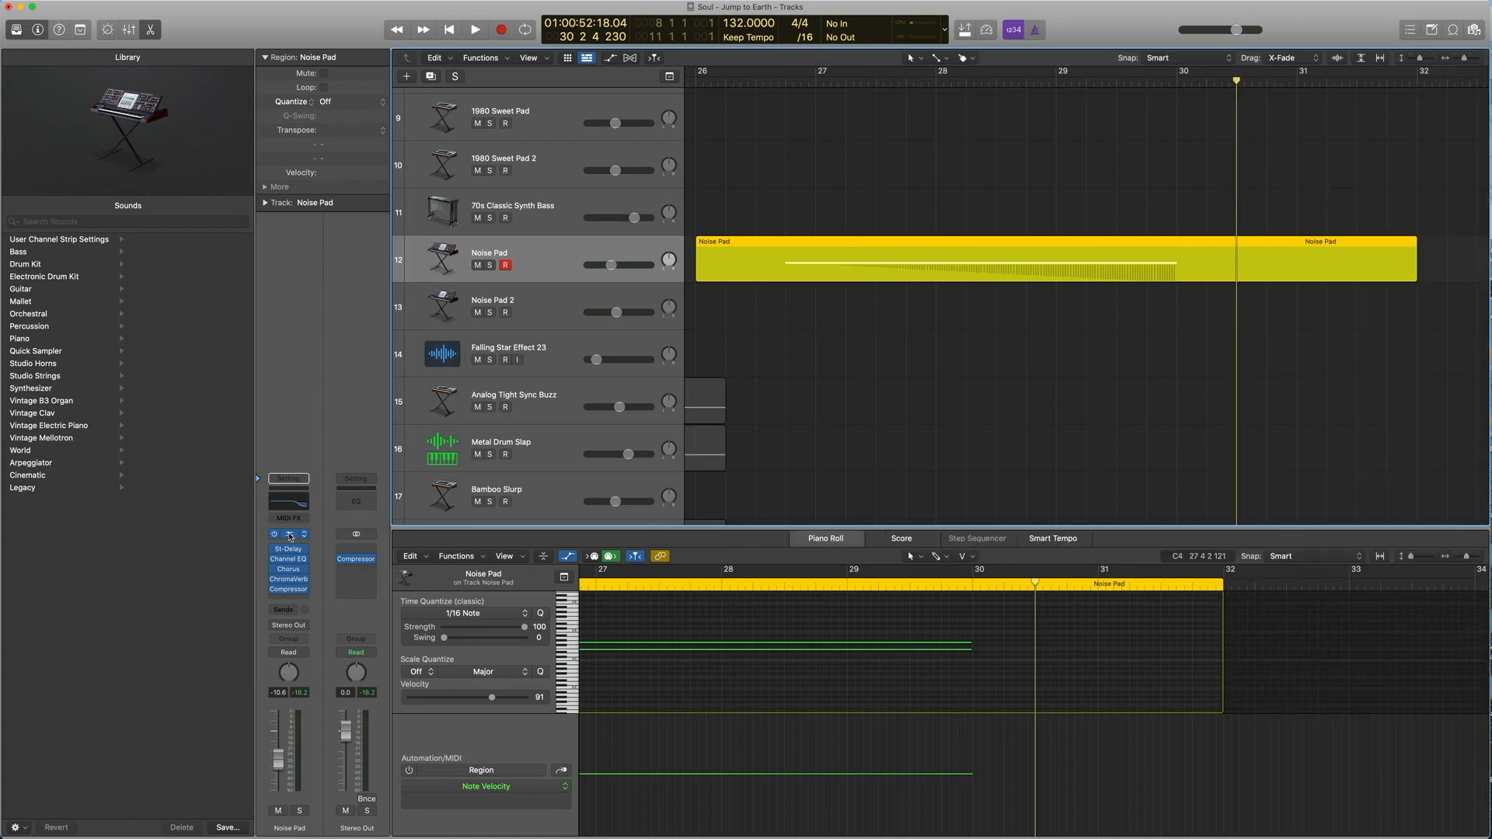
# Show the Noise Pad's ES2 synth and play the region in solo from just before bar 27.
pyautogui.click(290, 537)
pyautogui.moveTo(598, 155); pyautogui.dragTo(439, 132)
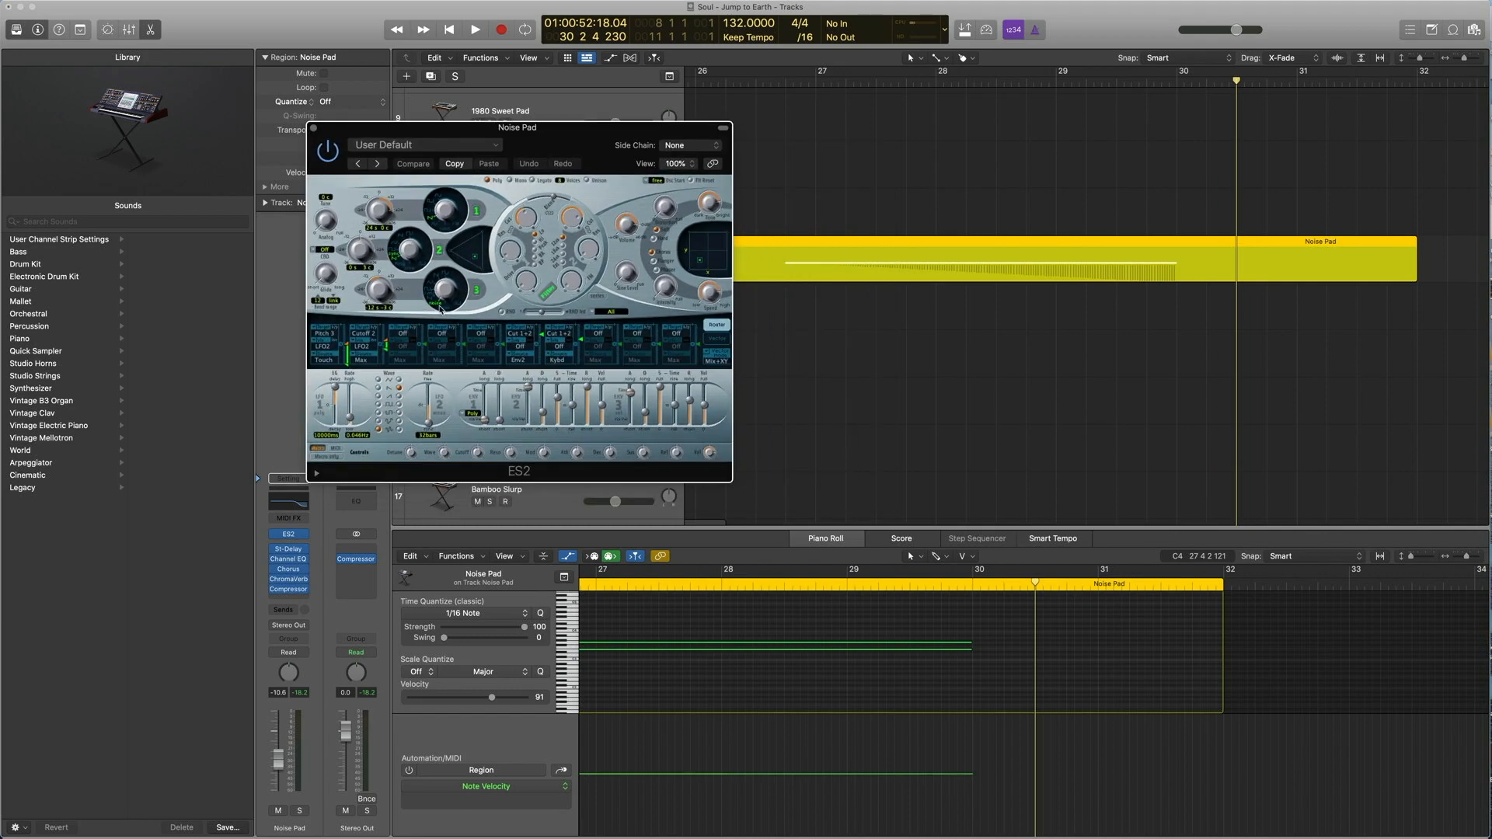
pyautogui.hotkey('ctrl', 's')
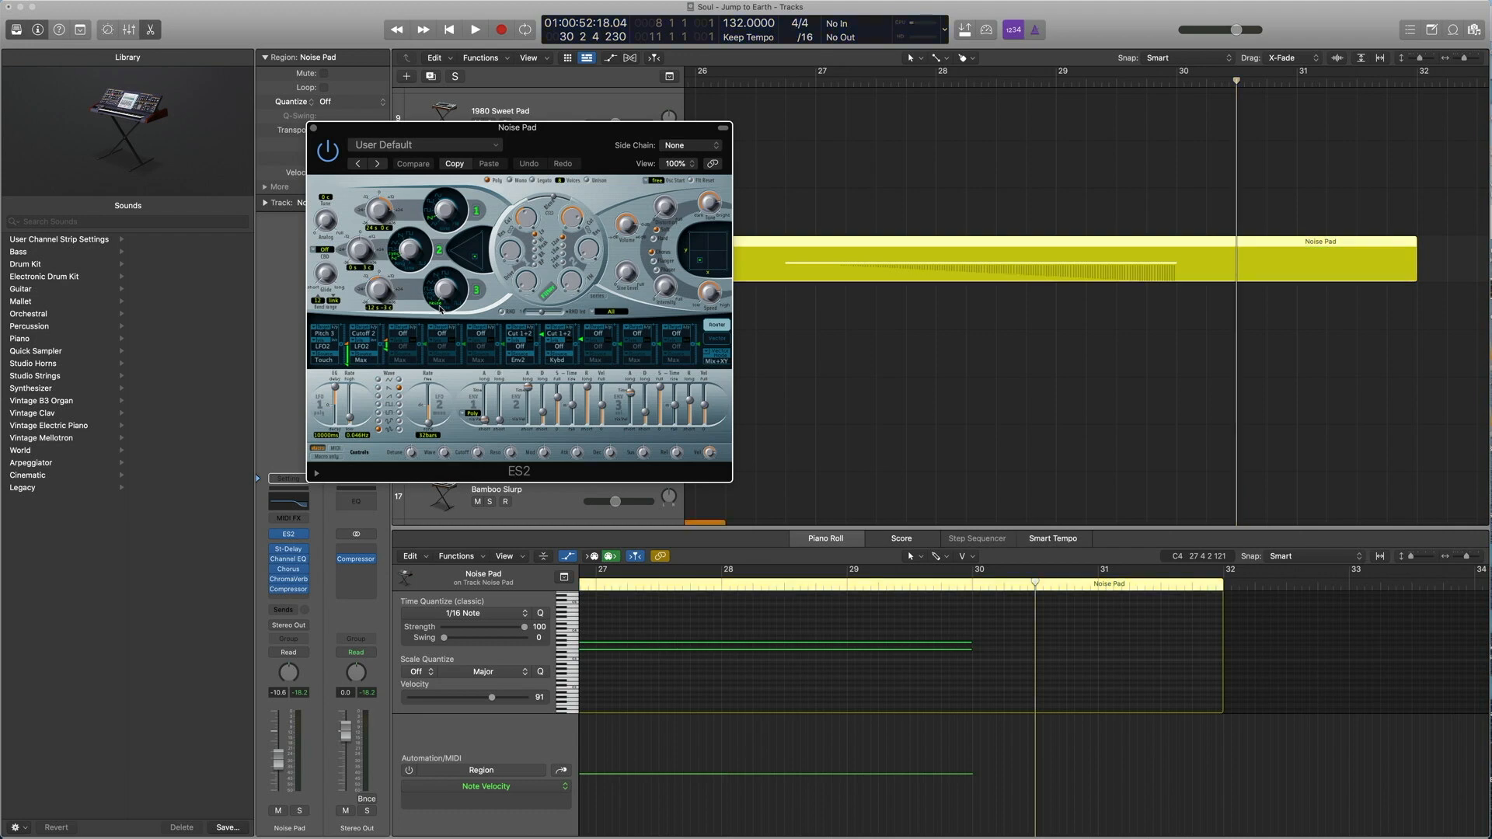
pyautogui.doubleClick(767, 84)
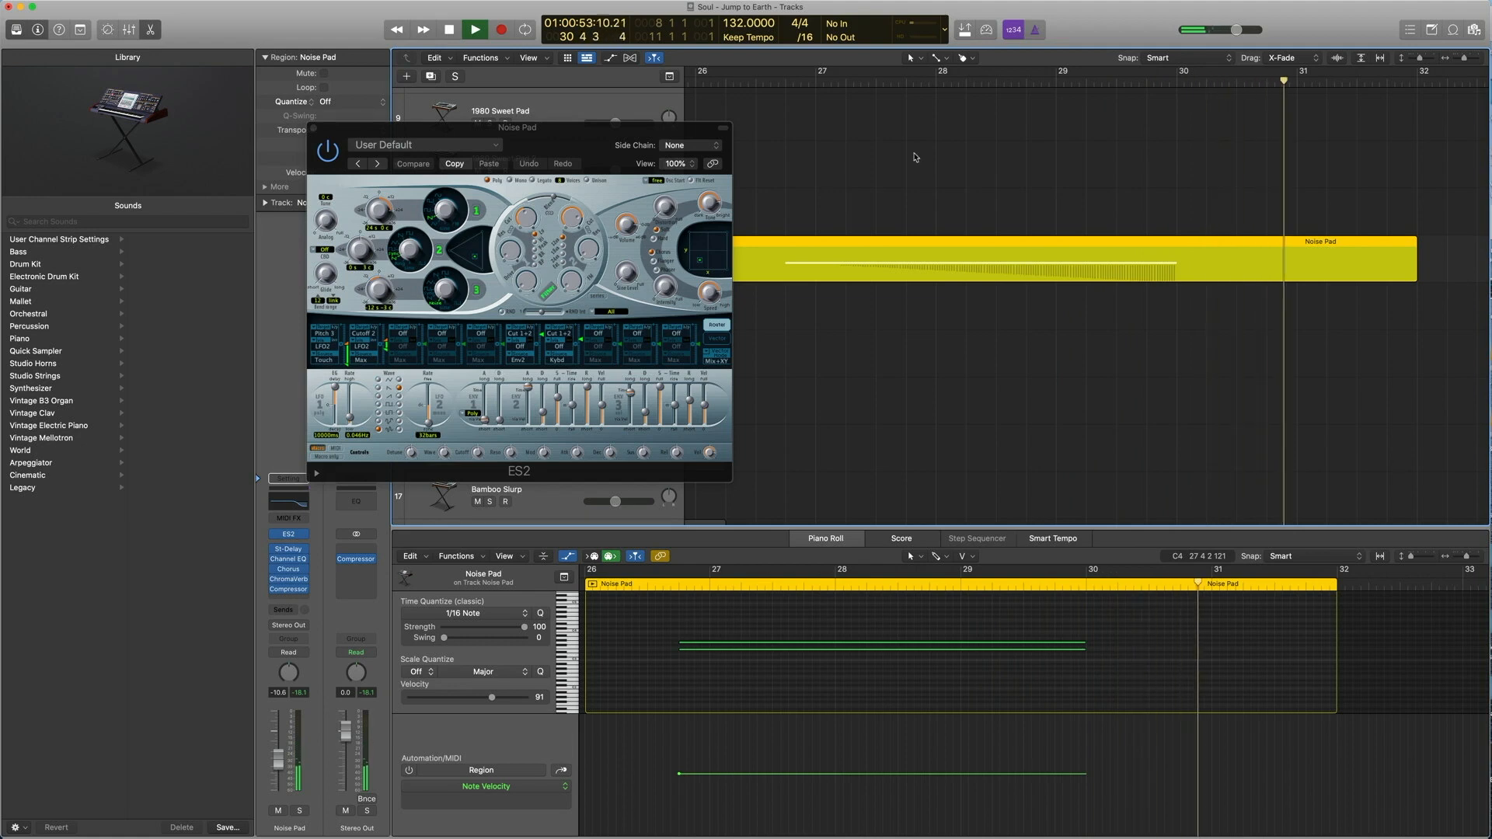
pyautogui.press('space')
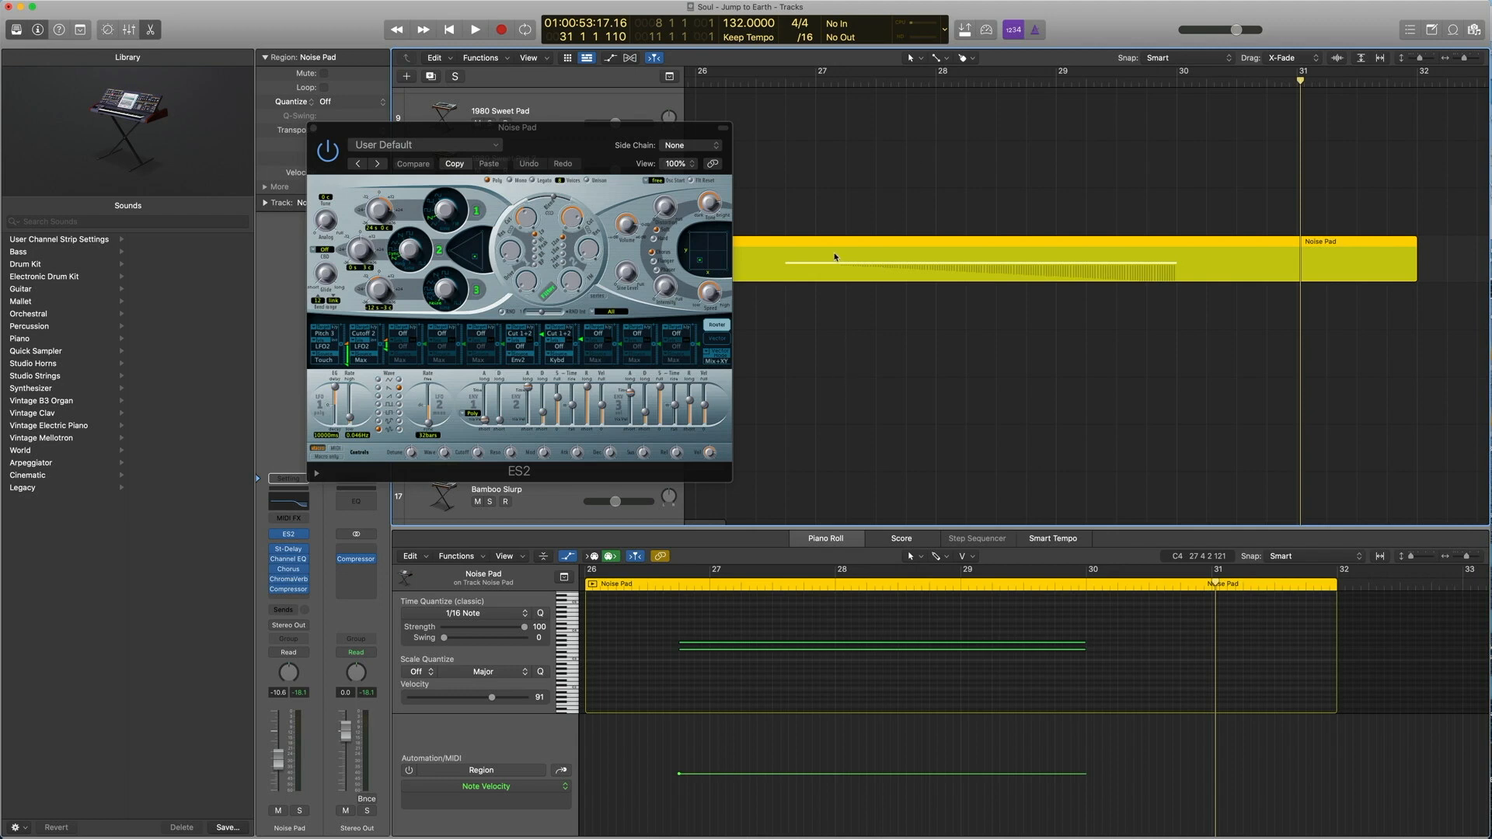
# Switch off oscillator 3 in the ES2 and play the Noise Pad region from just before bar 27.
pyautogui.hscroll(1, 1121, 314)
pyautogui.click(479, 292)
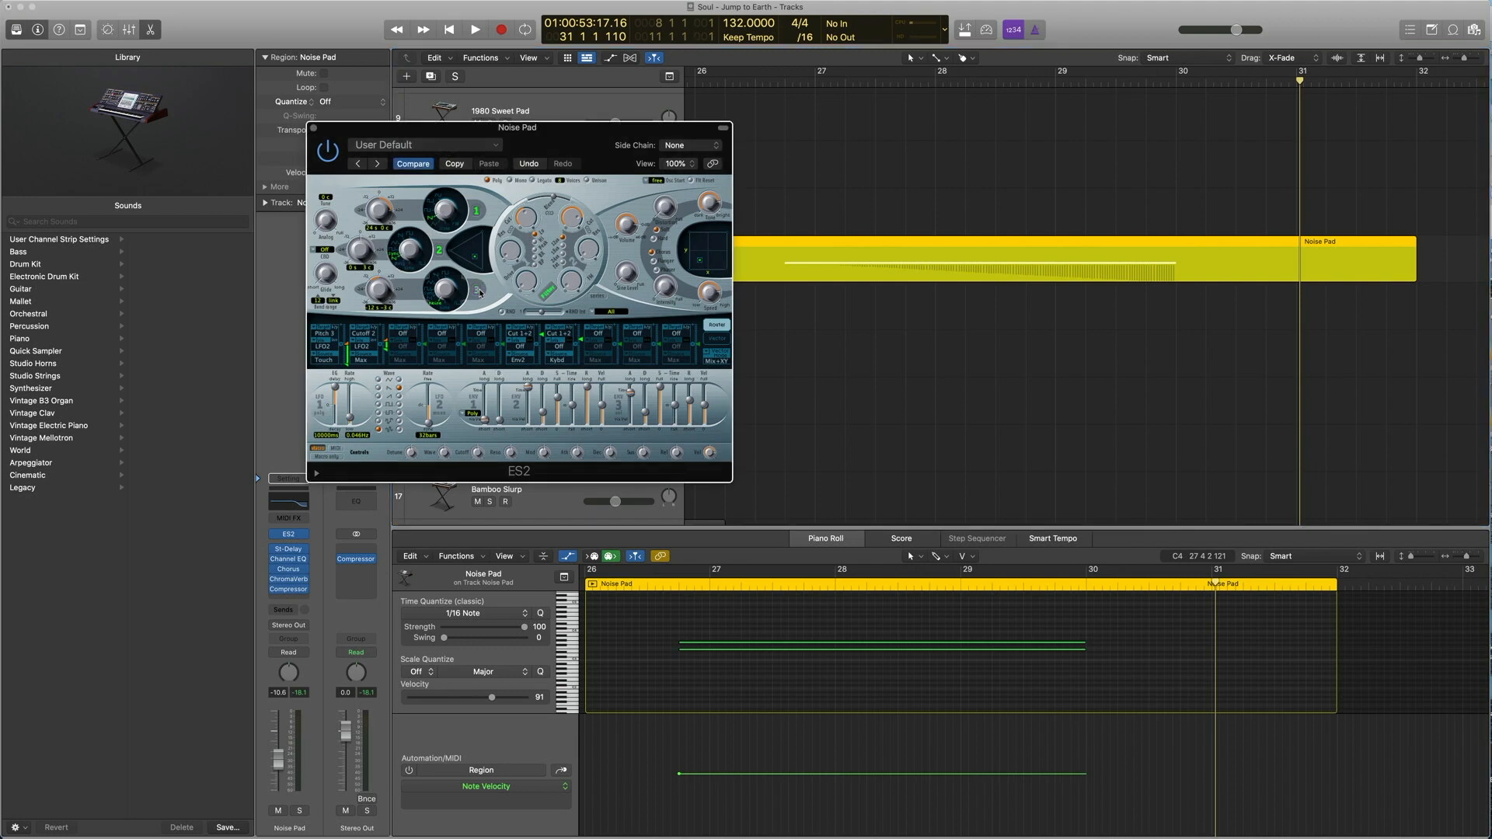
pyautogui.click(770, 78)
pyautogui.press('space')
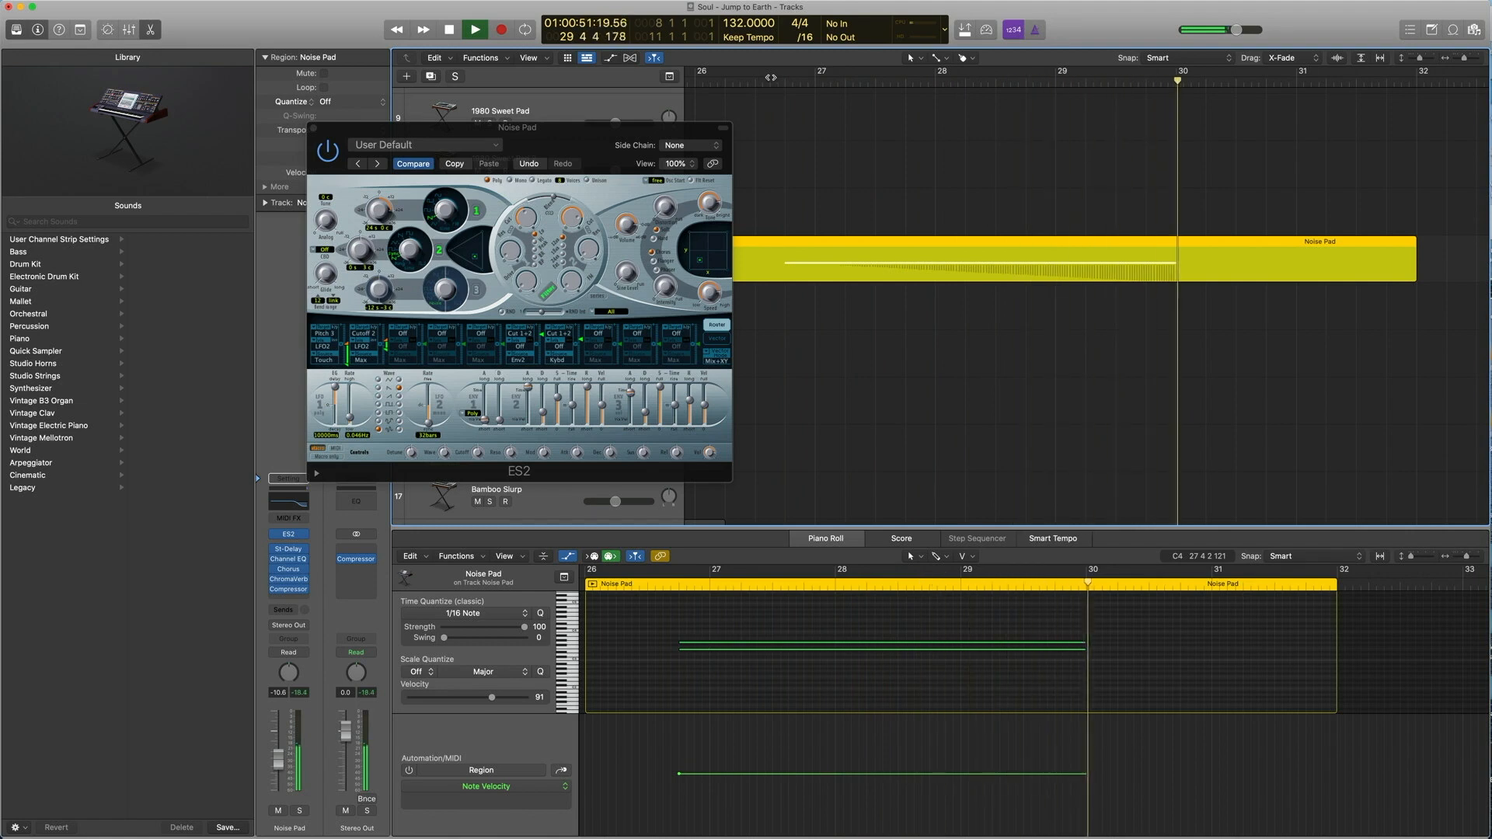
pyautogui.press('space')
# Audition the Noise Pad with only the ES2's oscillator 3 switched on.
pyautogui.click(477, 290)
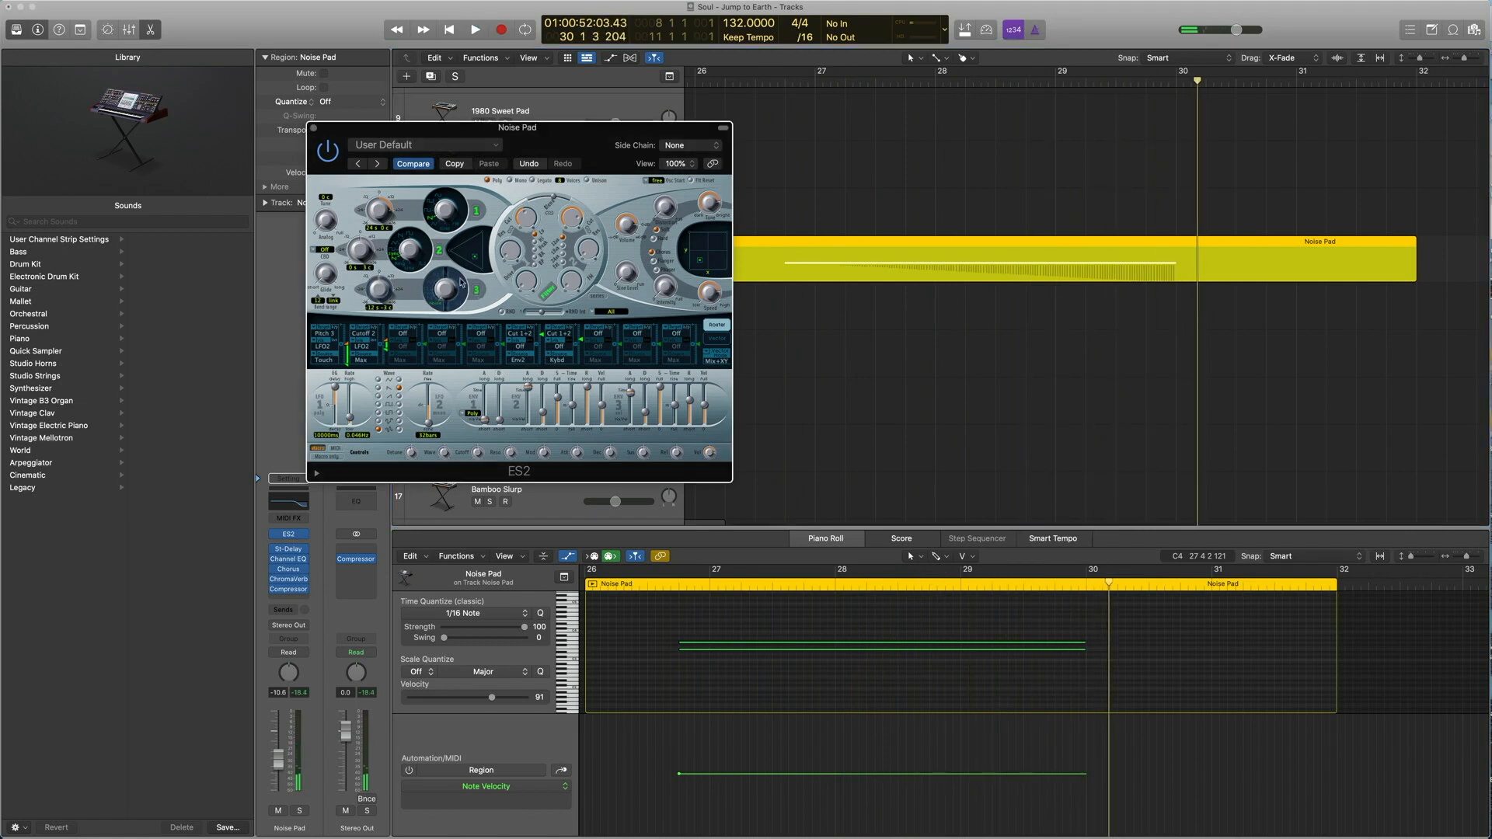
pyautogui.click(474, 215)
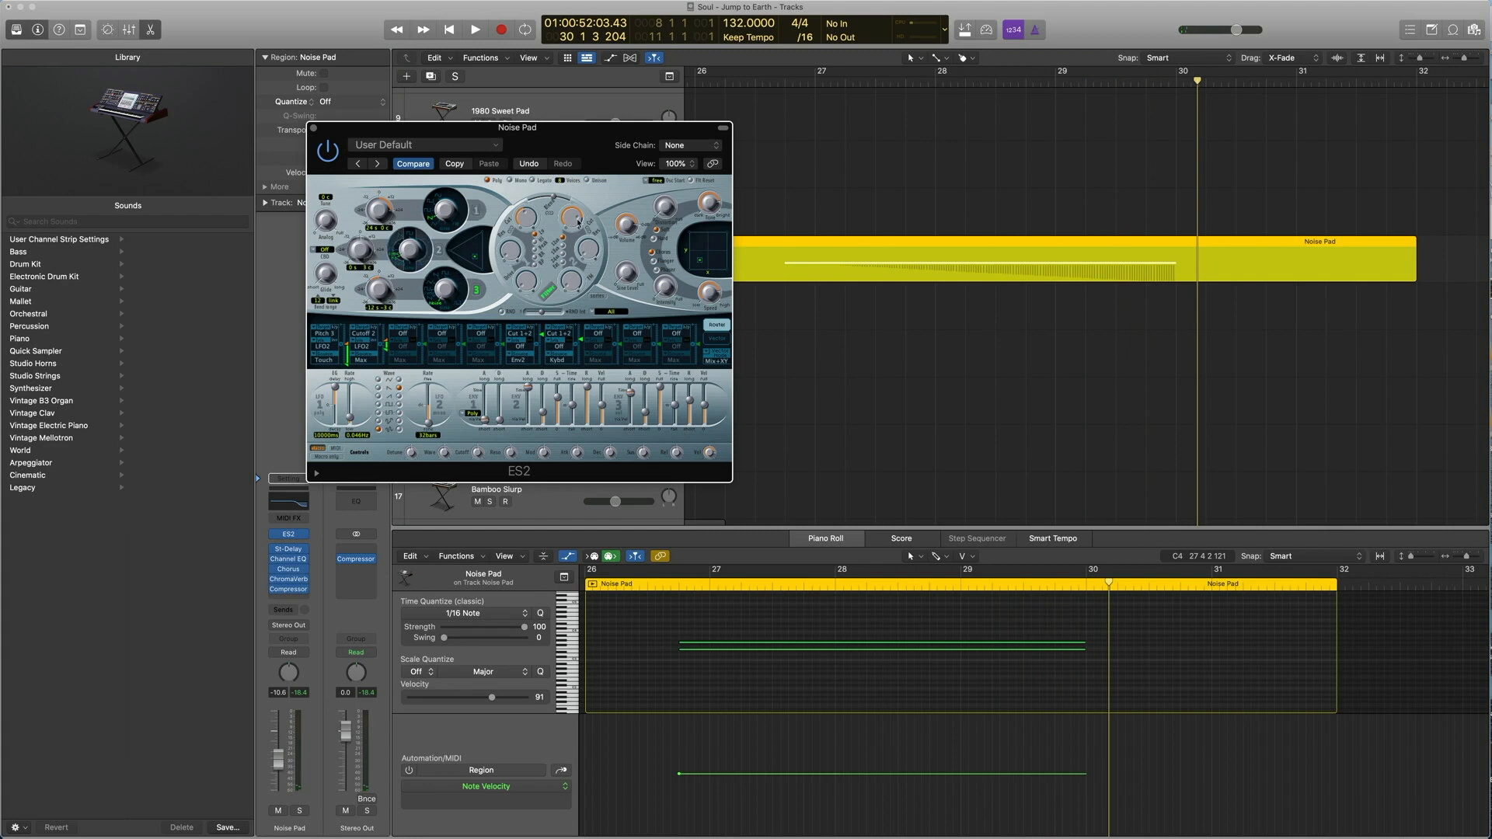
pyautogui.doubleClick(763, 81)
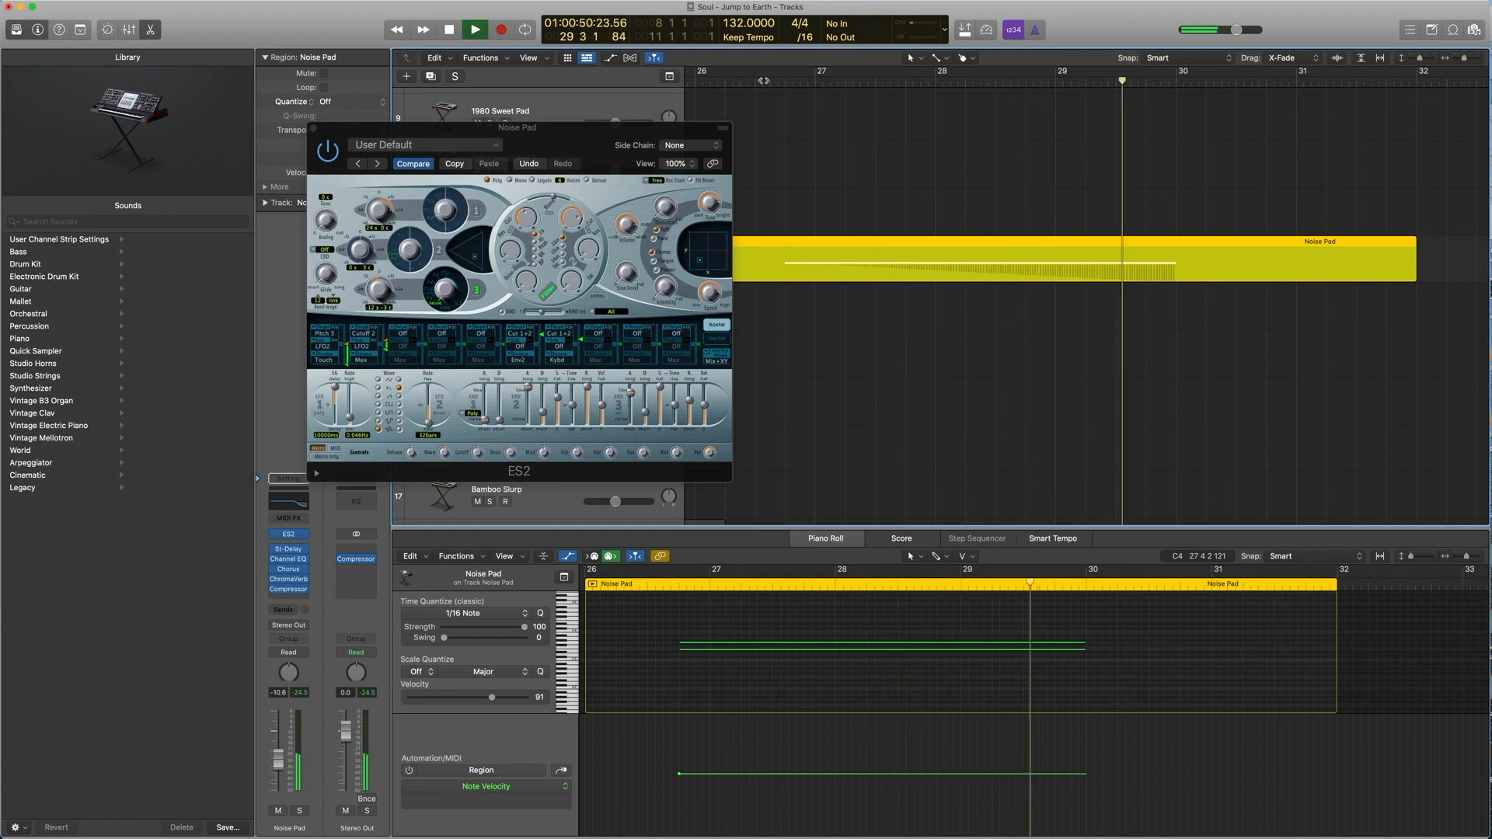
pyautogui.press('space')
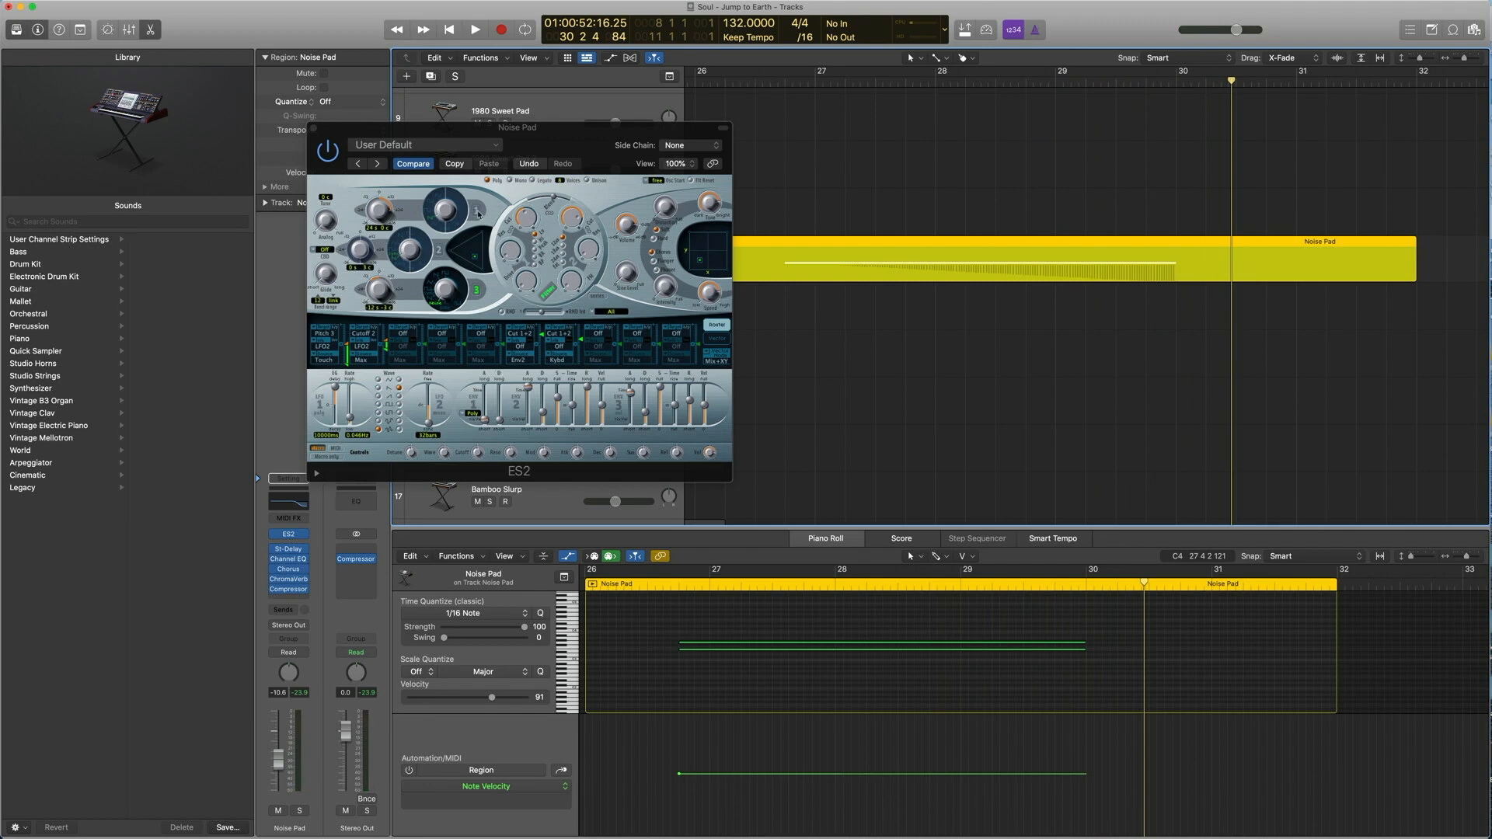
# Audition the Noise Pad with only the ES2's oscillator 1 switched on.
pyautogui.click(438, 252)
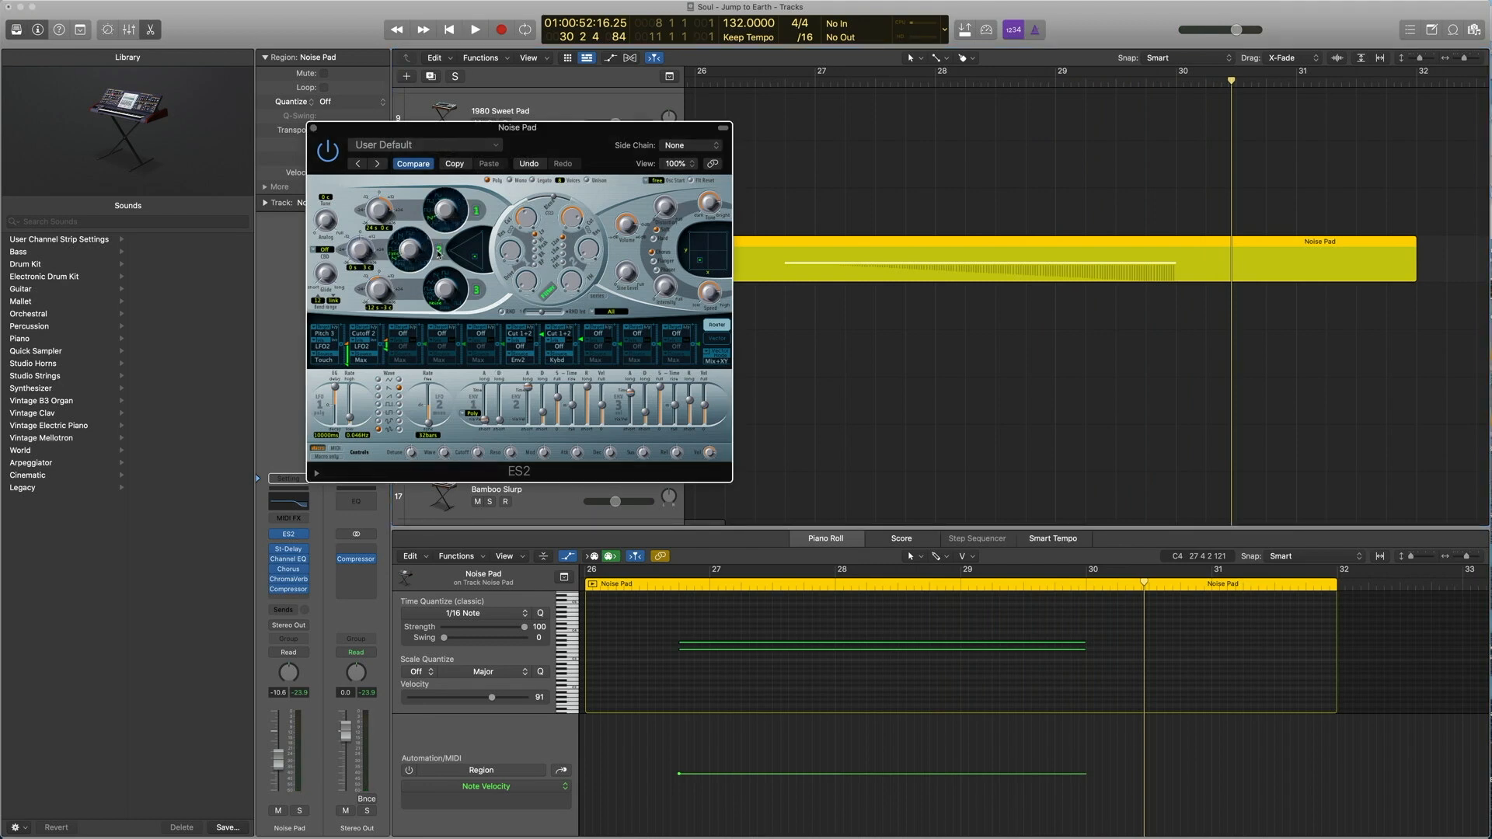
pyautogui.click(478, 296)
pyautogui.click(769, 79)
pyautogui.press('space')
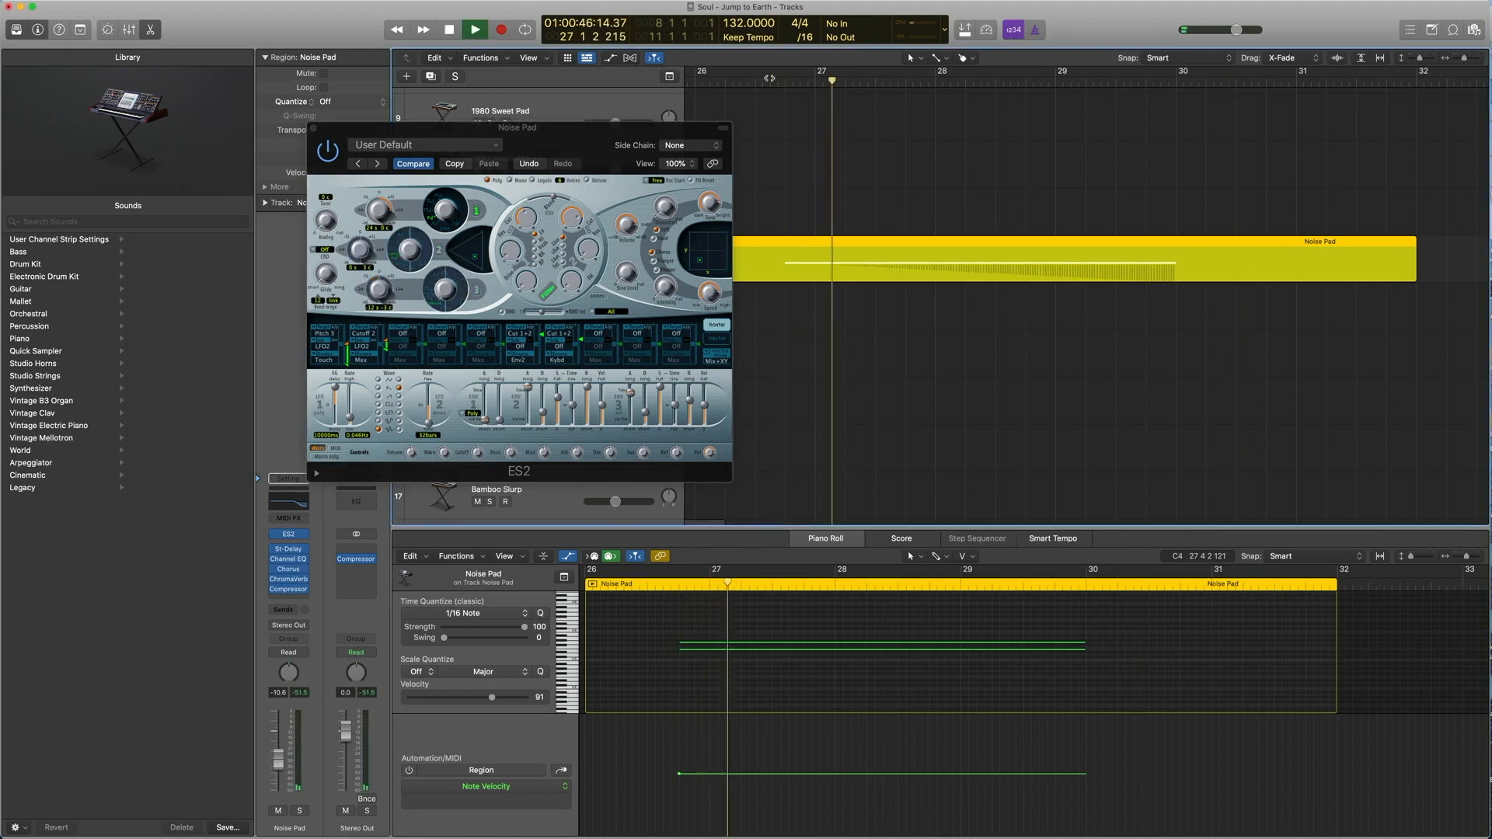
pyautogui.press('space')
# Audition the Noise Pad with only the ES2's oscillator 2 switched on.
pyautogui.click(438, 251)
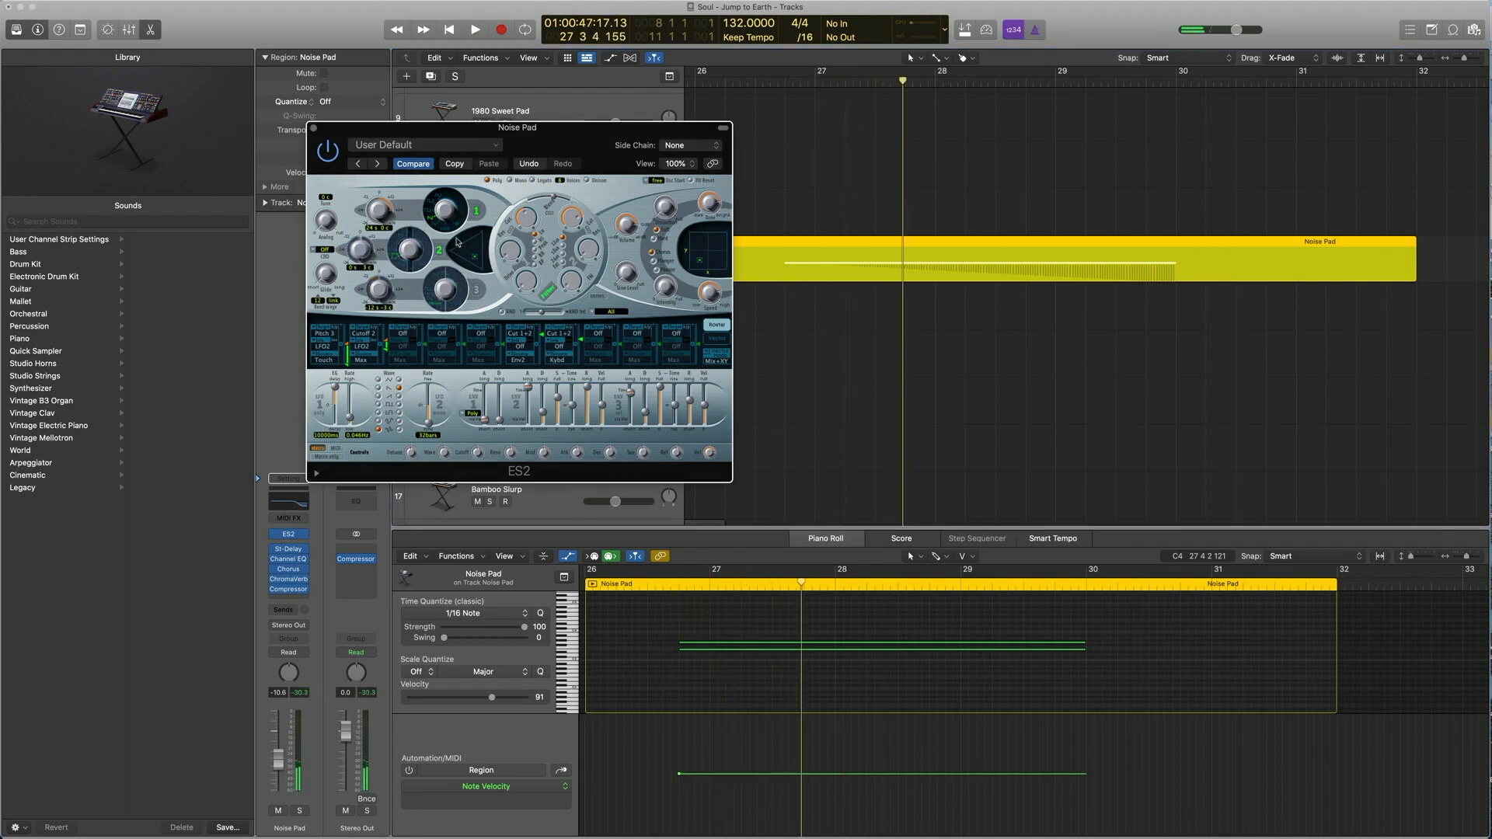
pyautogui.click(768, 81)
pyautogui.press('space')
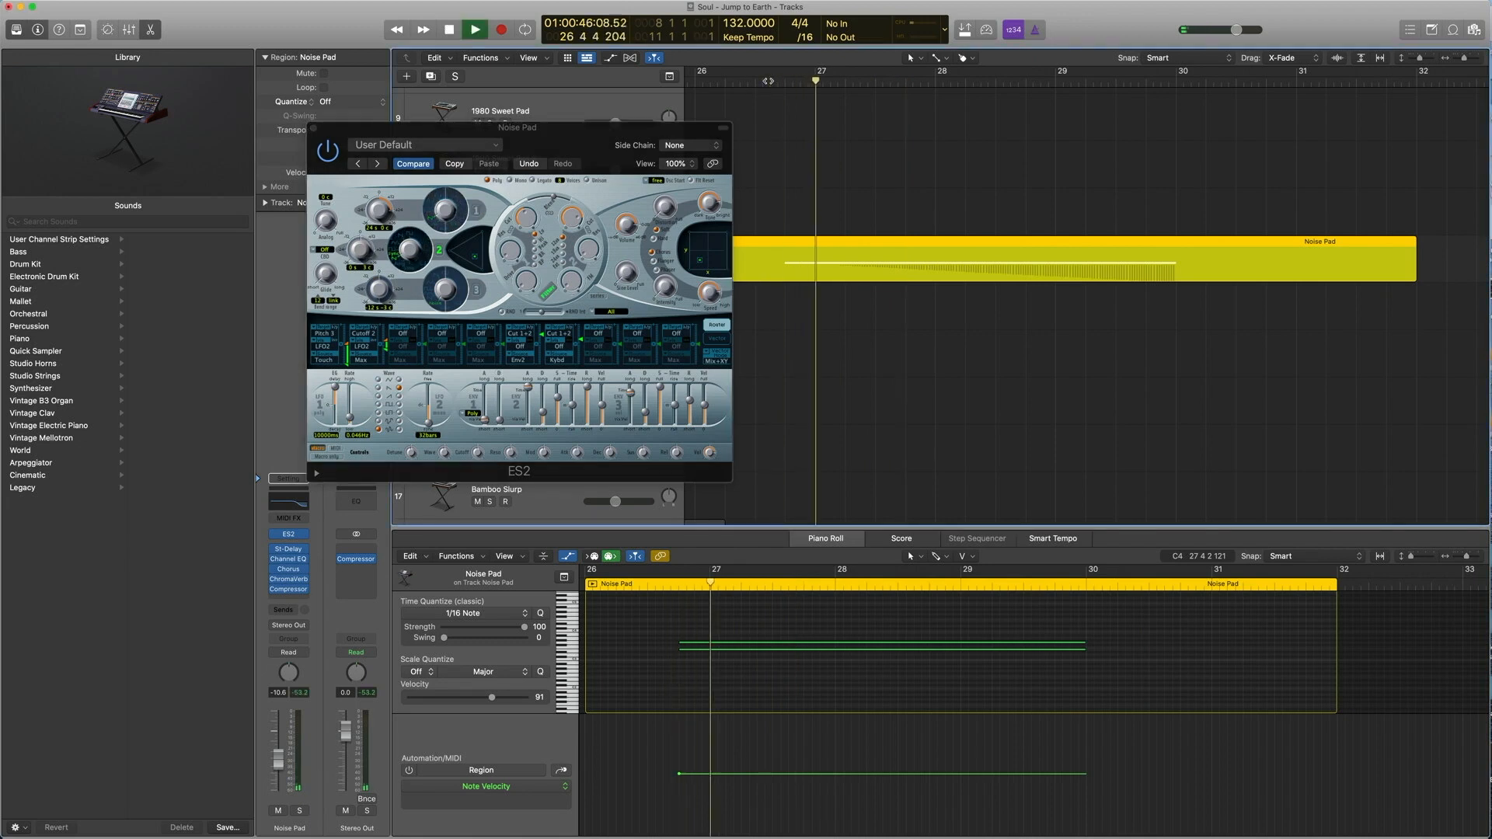
pyautogui.press('space')
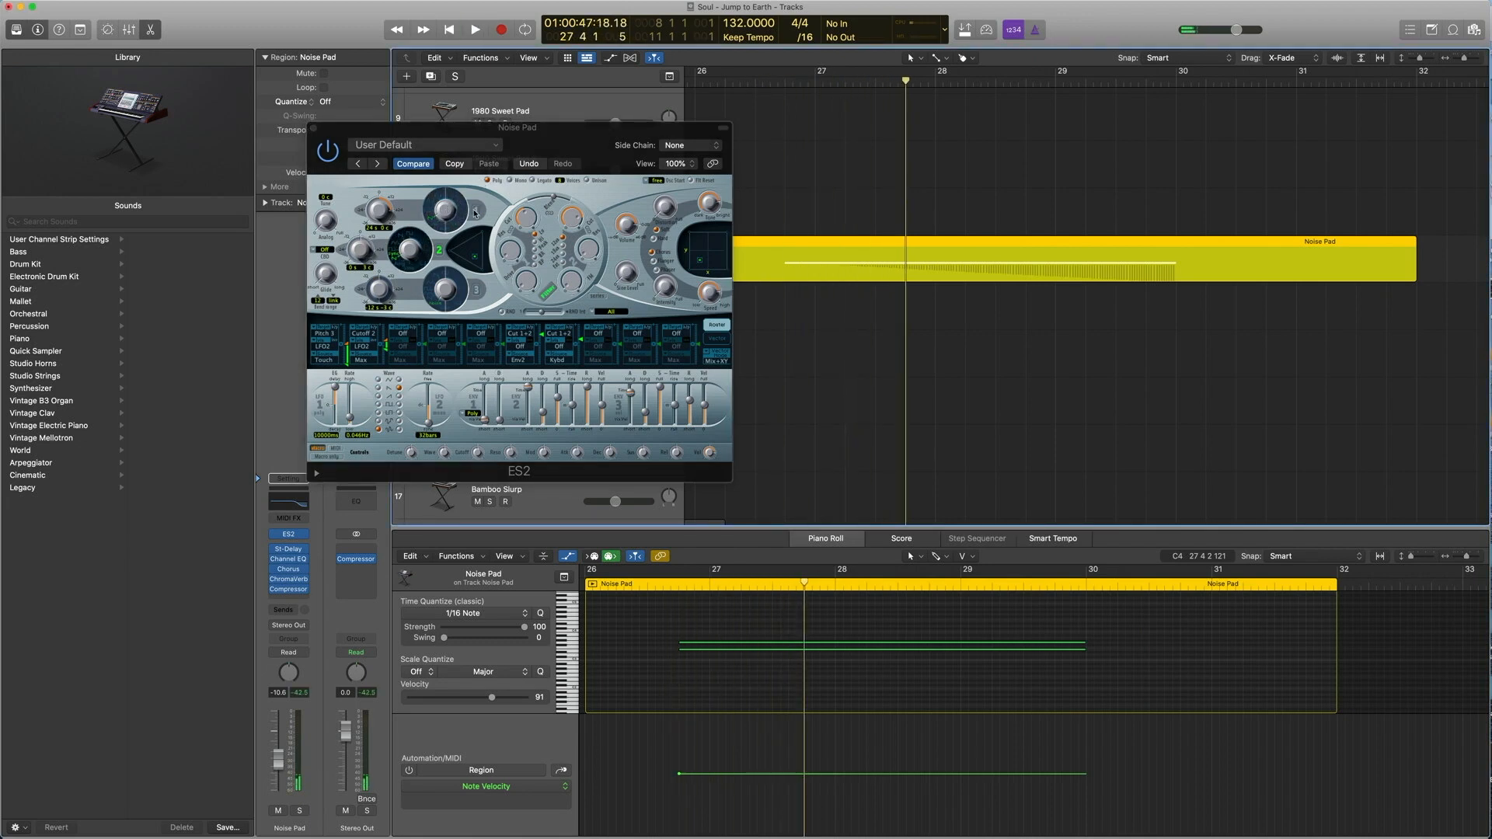
# Switch ES2 oscillators 1 and 3 back on while playing the Noise Pad region from just before bar 27.
pyautogui.click(475, 212)
pyautogui.click(768, 81)
pyautogui.press('space')
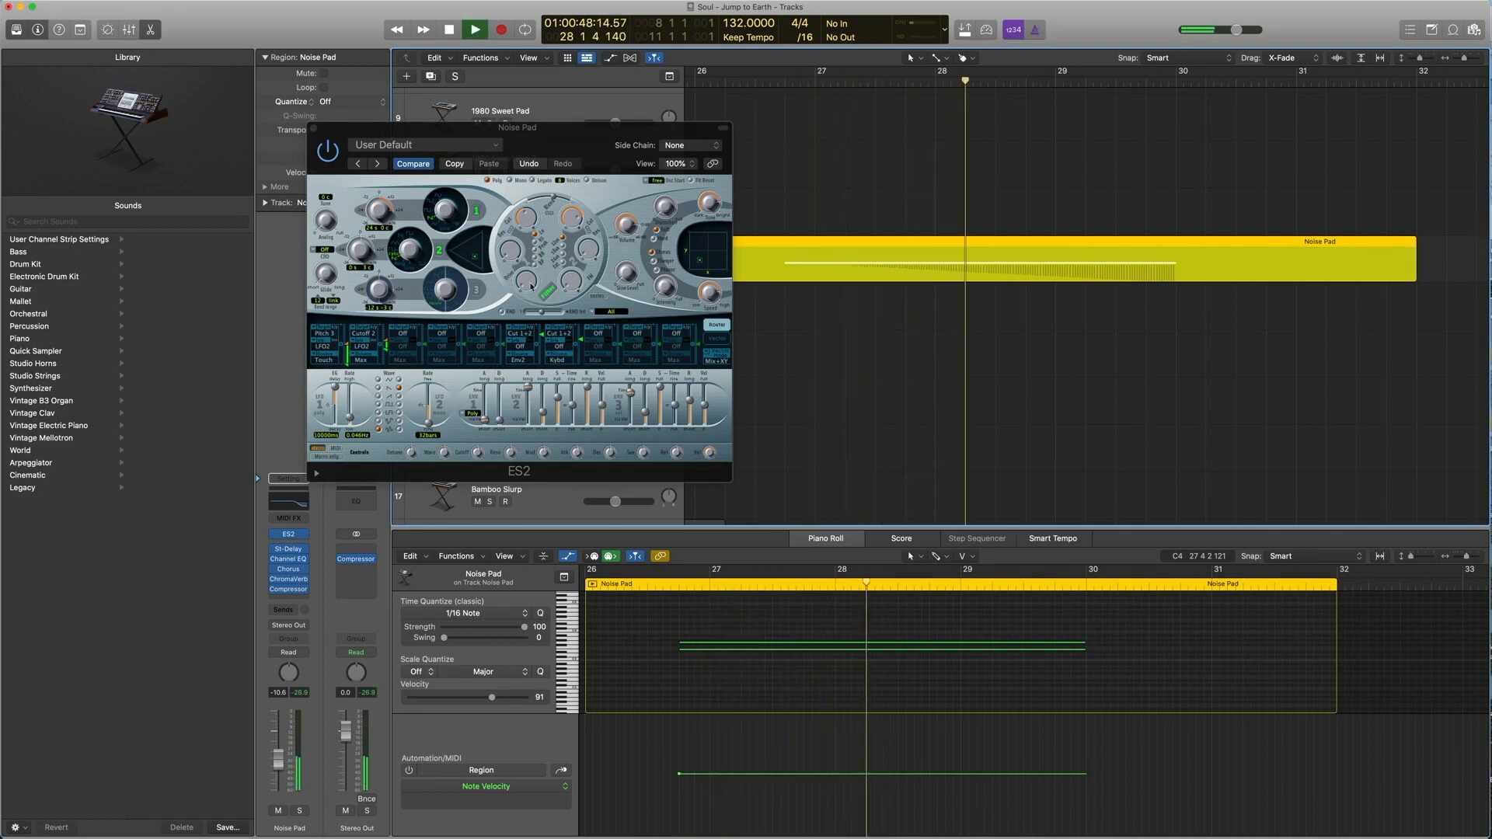
pyautogui.click(777, 81)
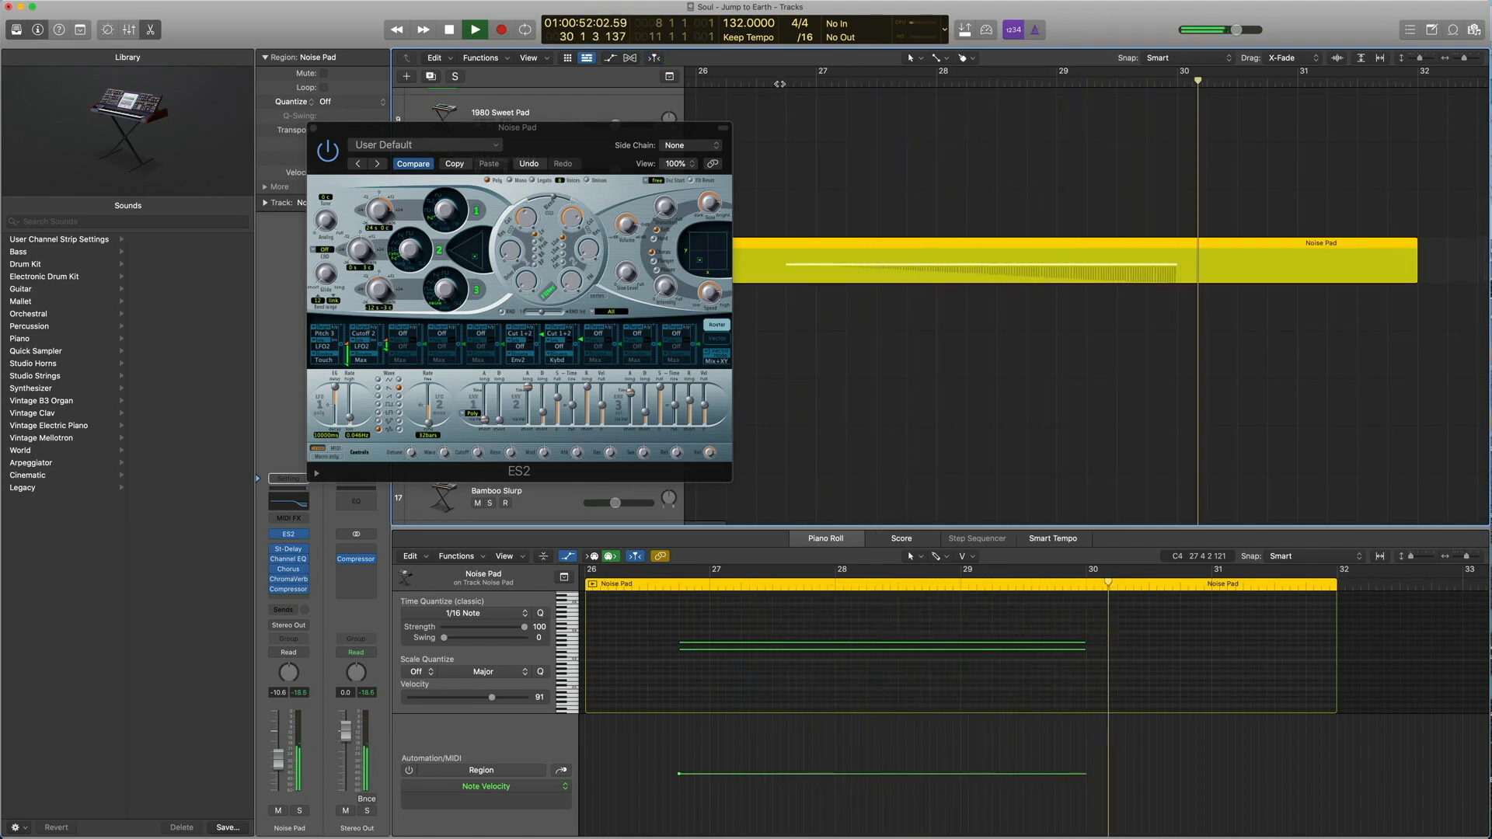
pyautogui.press('space')
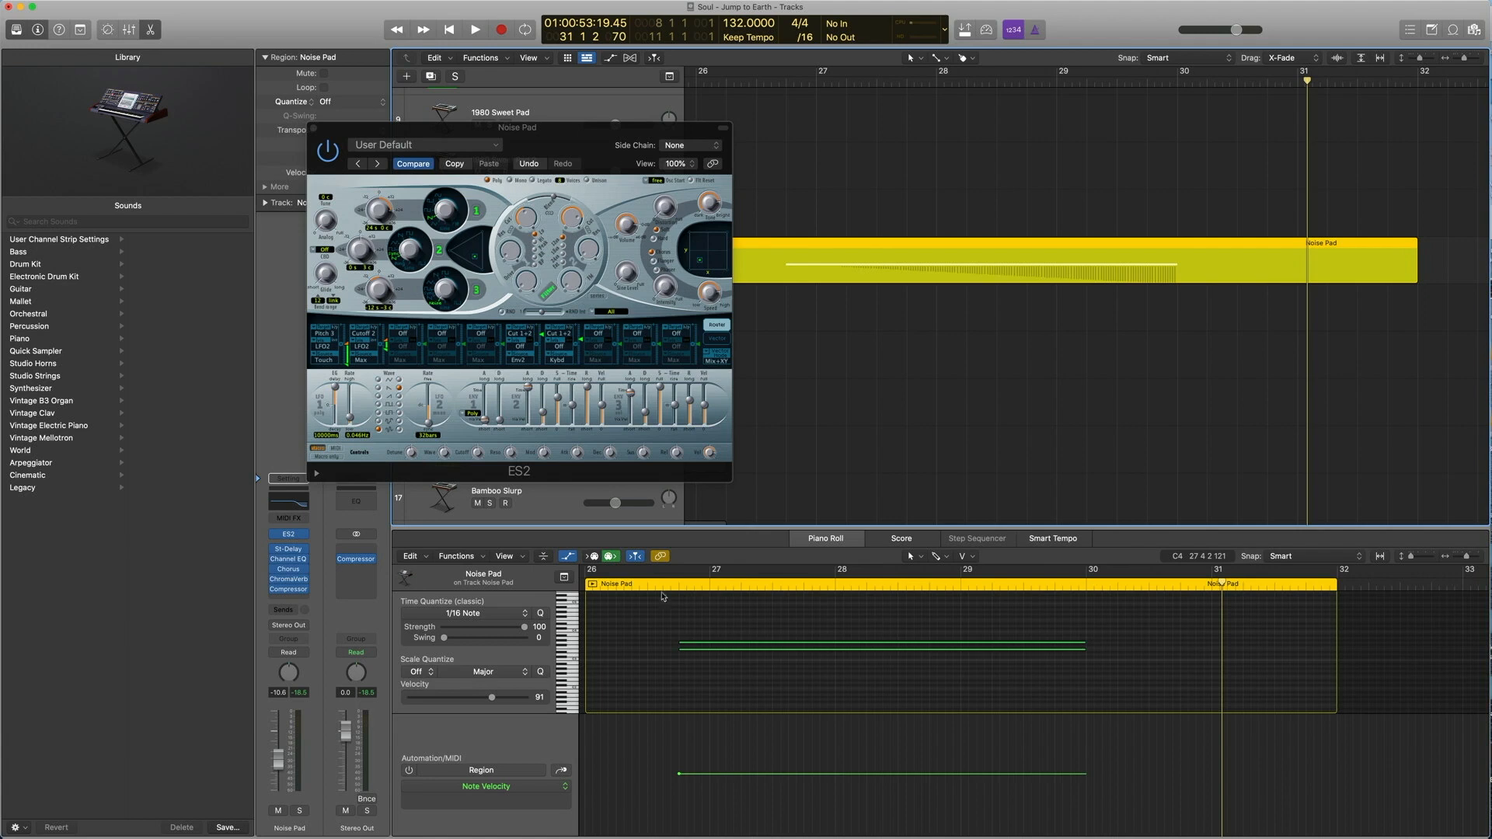
# Select the Noise Pad's lower held note, then close the ES2 and Piano Roll to show the arrangement from bar 1.
pyautogui.click(703, 649)
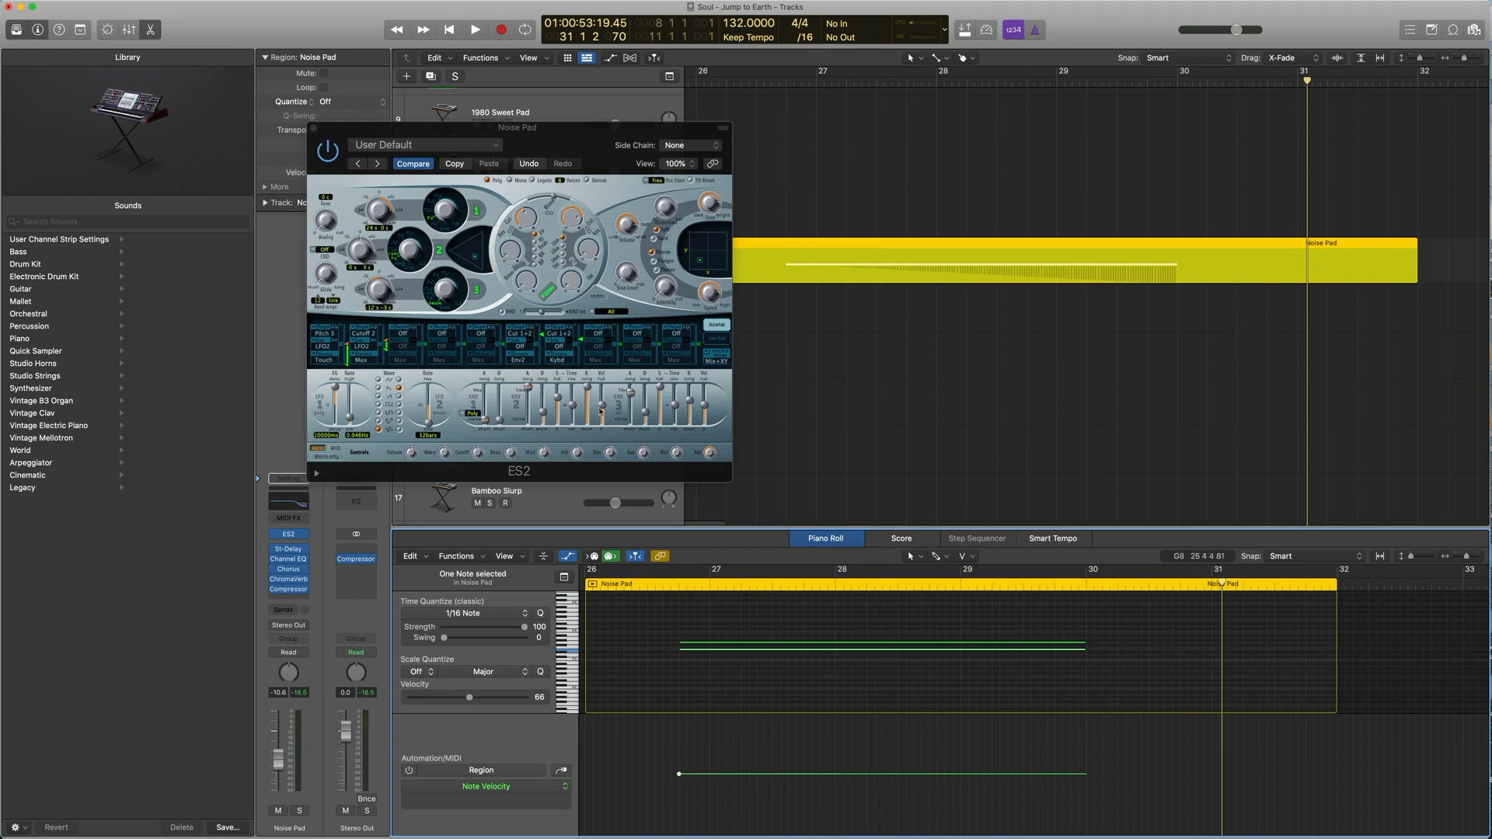
pyautogui.click(313, 129)
pyautogui.press('z')
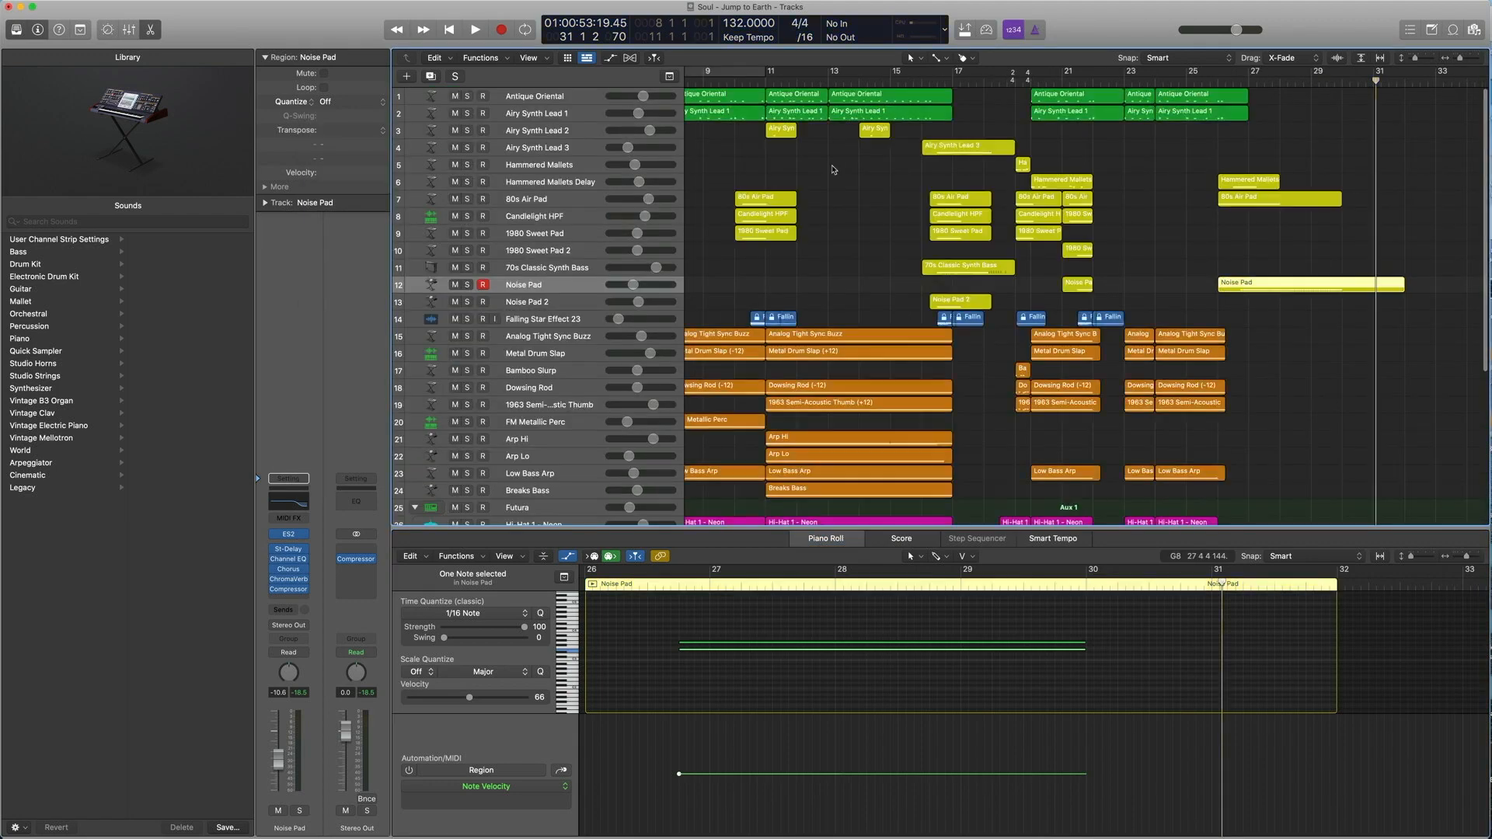
pyautogui.hscroll(-6, 942, 233)
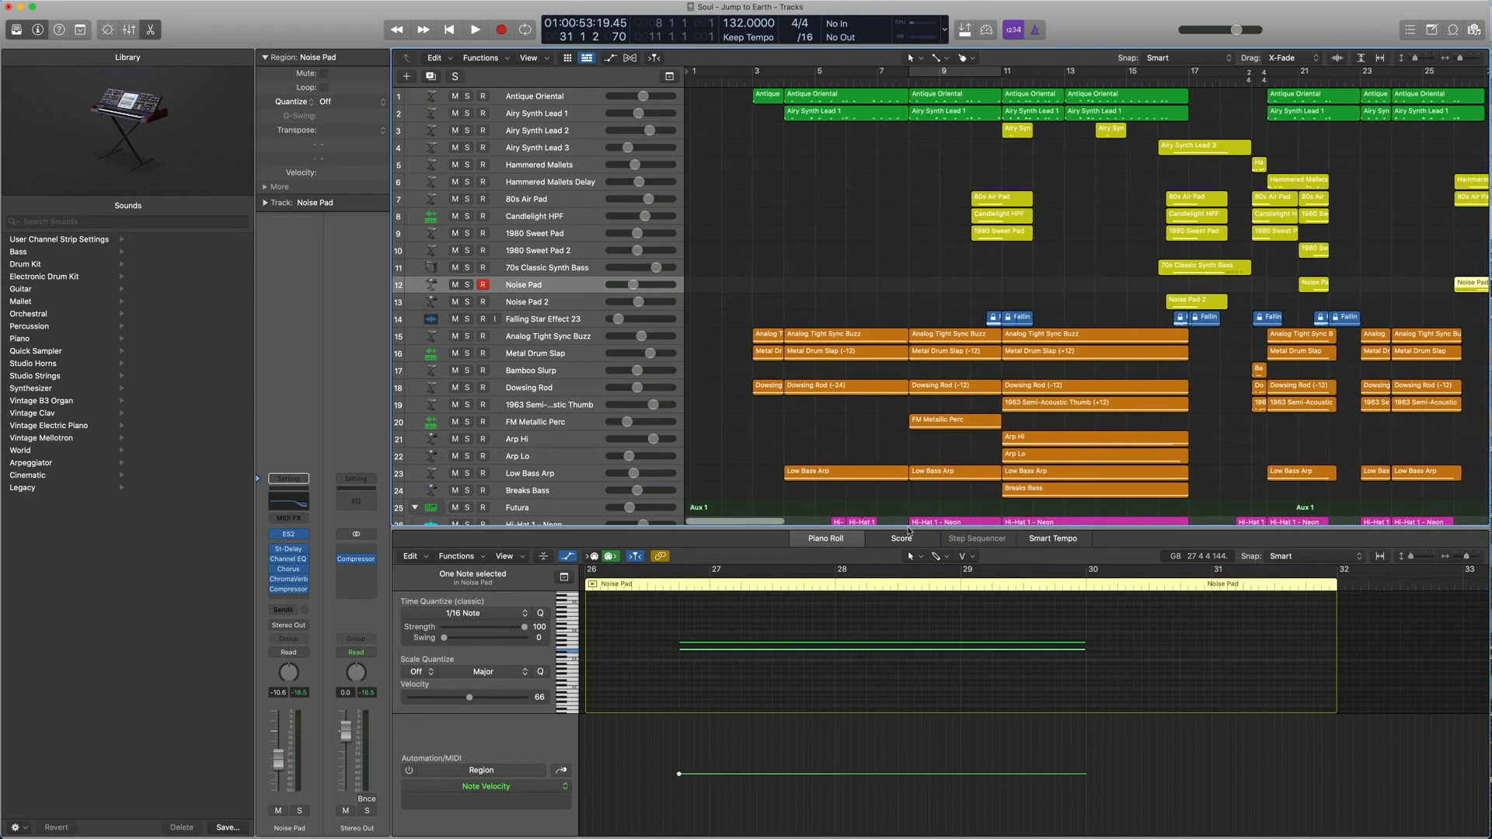
pyautogui.press('p')
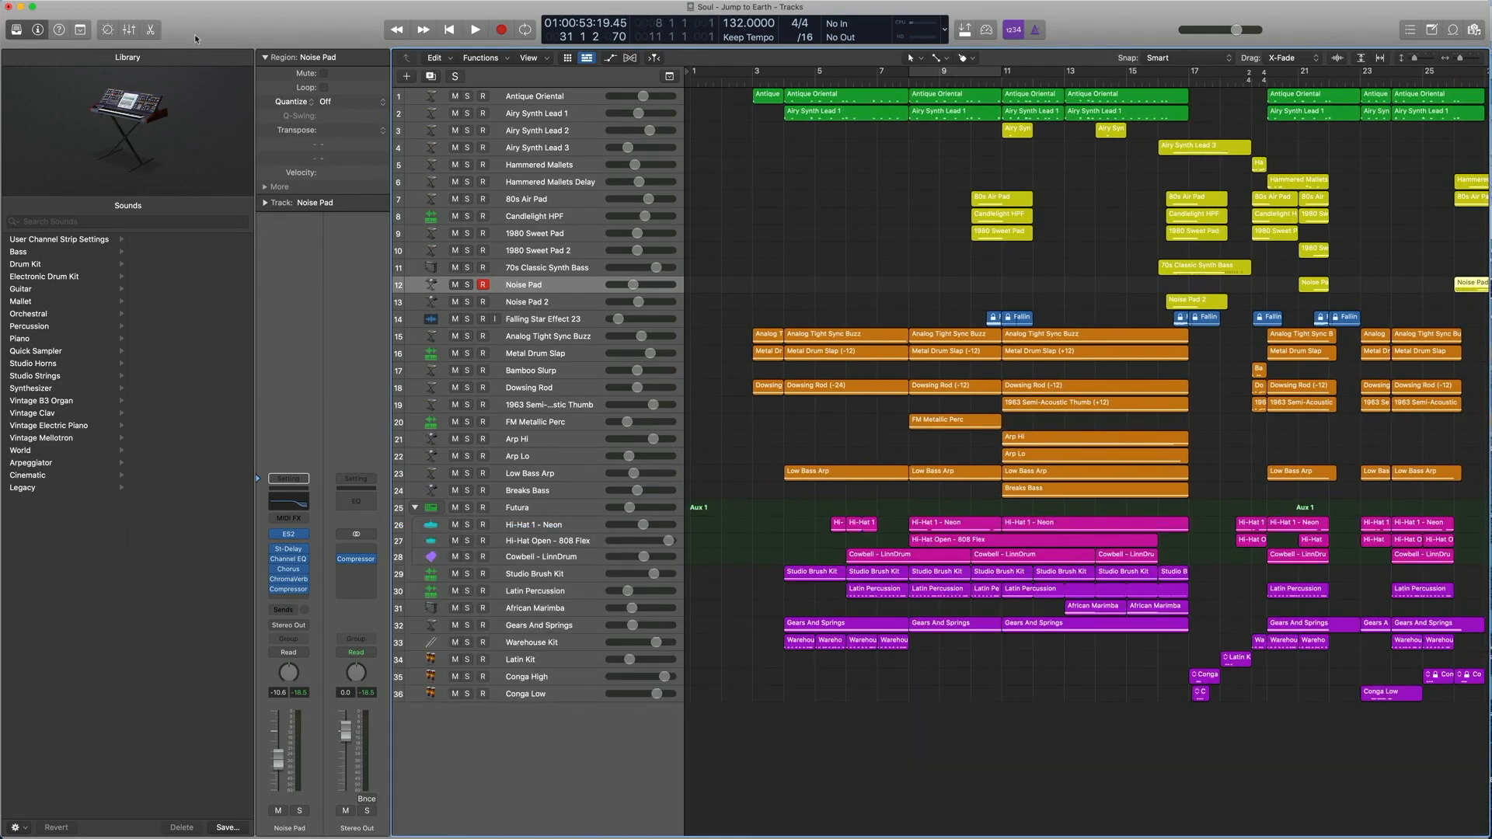
# Hide the Library, place the playhead at bar 4 and enlarge the track heights slightly in the arrangement.
pyautogui.click(15, 31)
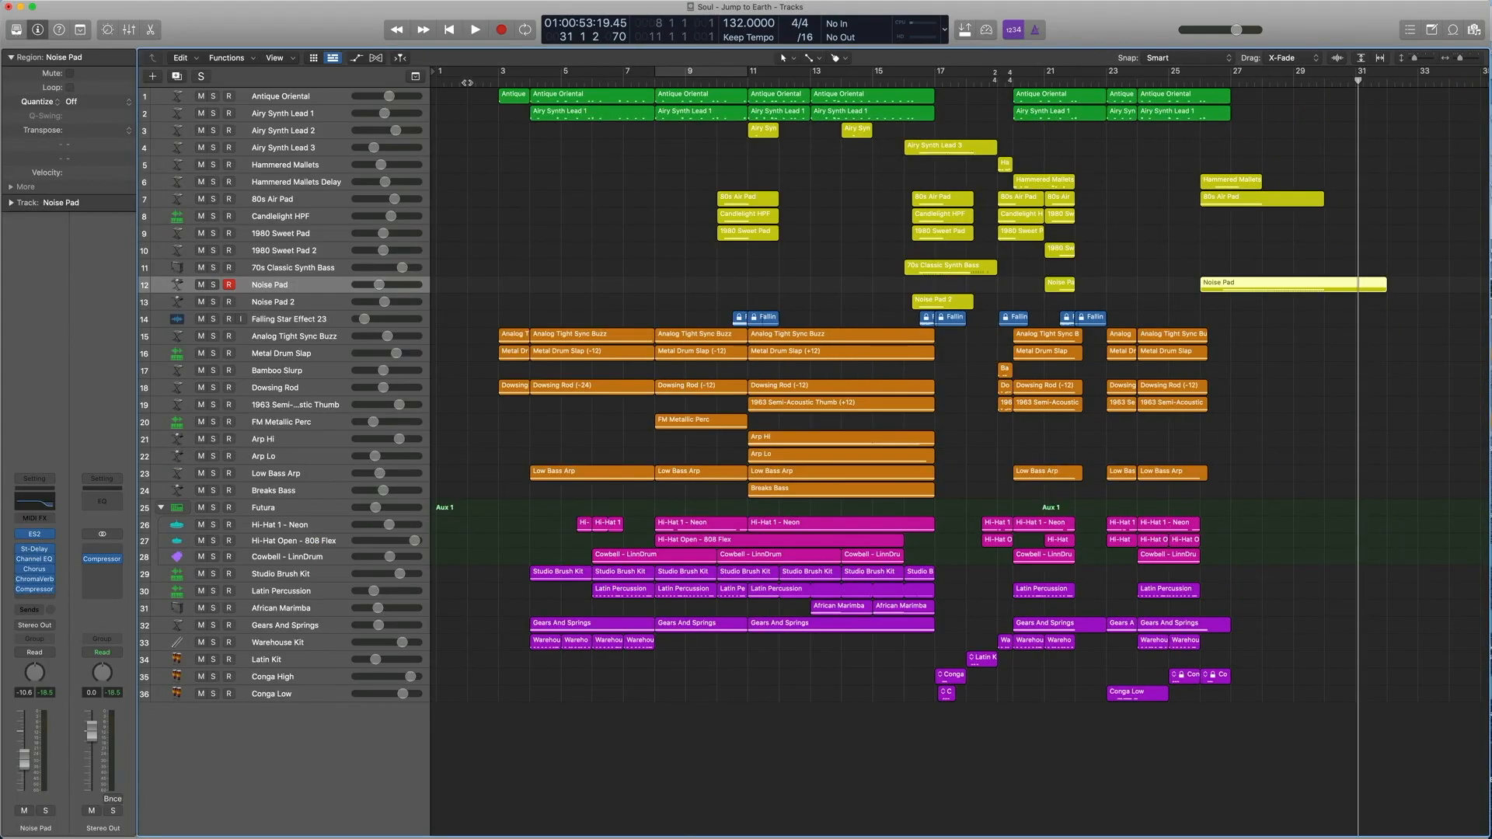
pyautogui.click(494, 83)
pyautogui.press(',')
pyautogui.press('.')
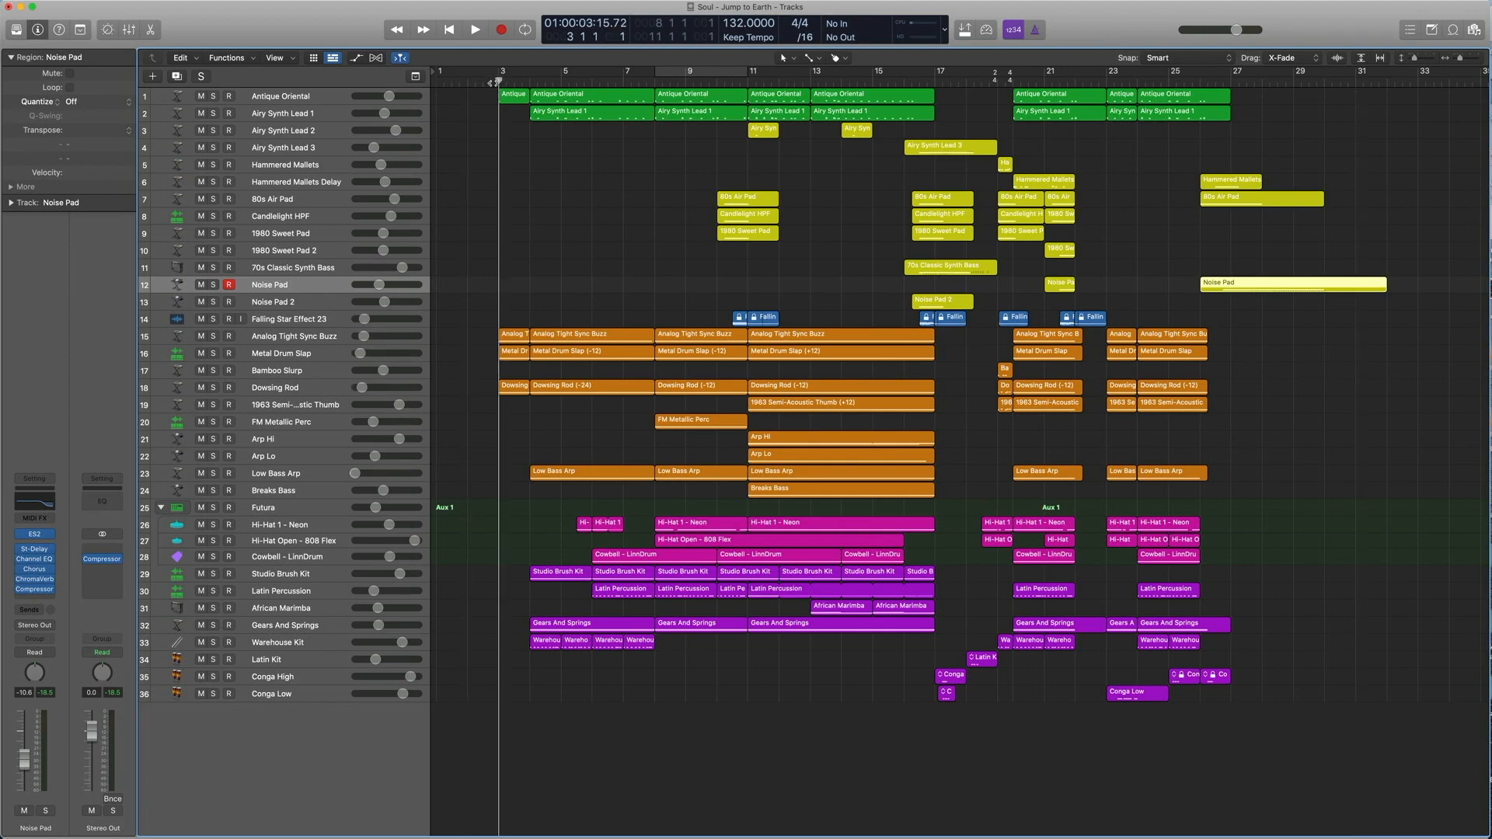
pyautogui.press('.')
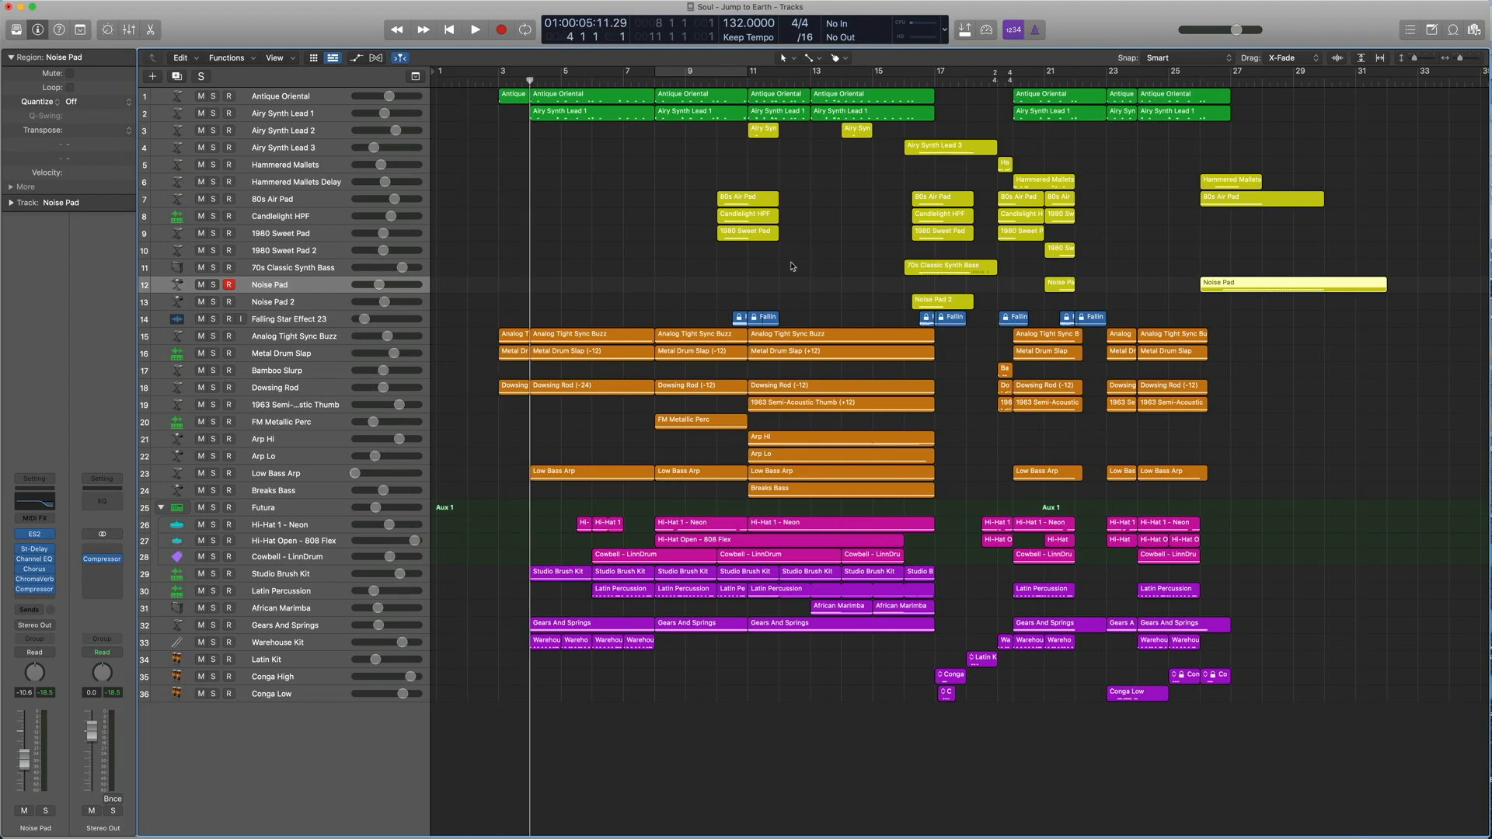
pyautogui.press('super+Down')
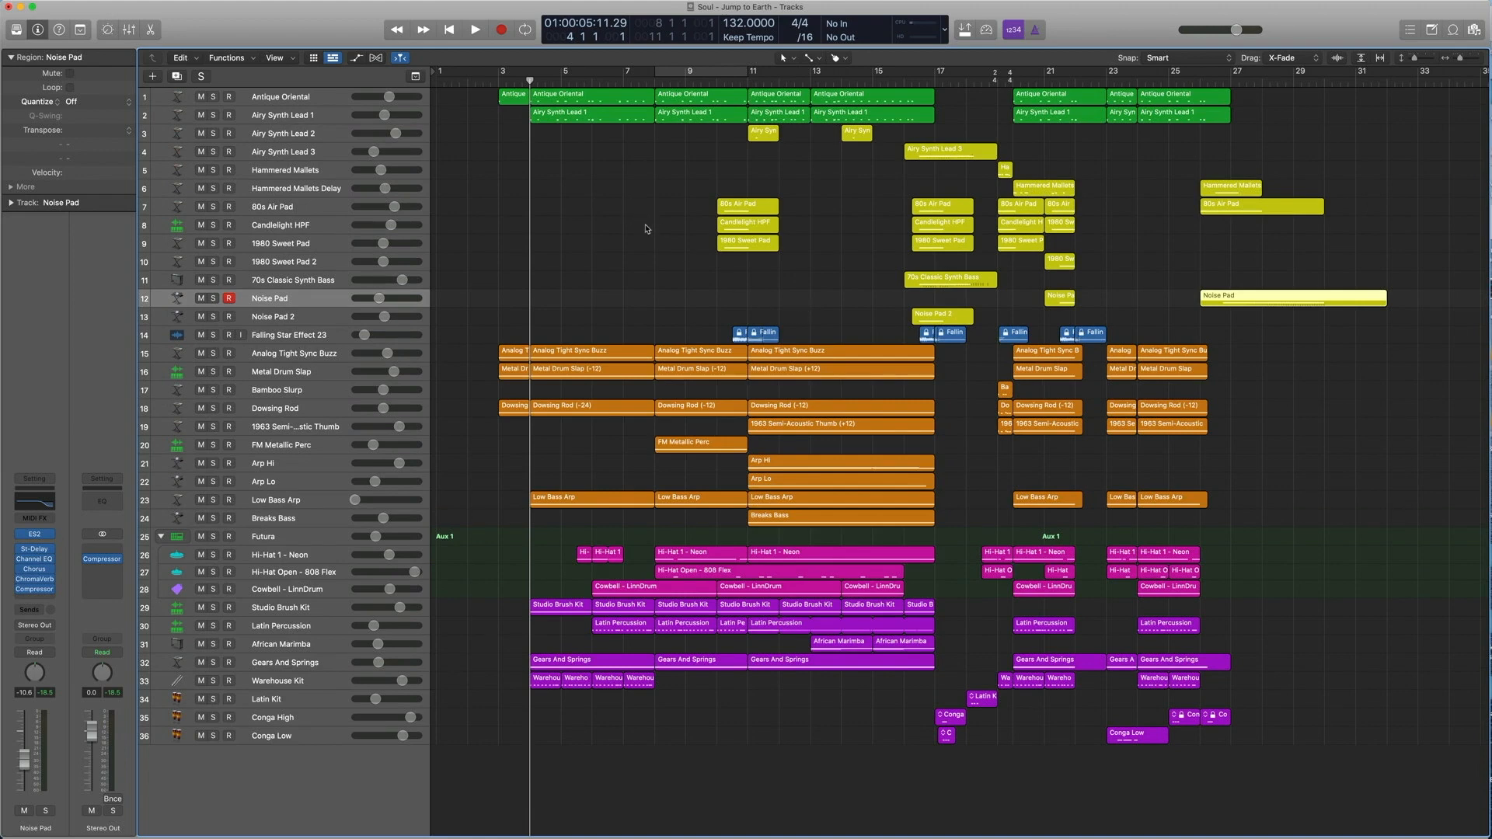
# Solo the Analog Tight Sync Buzz track and show its Alchemy instrument in the Advanced view.
pyautogui.click(280, 354)
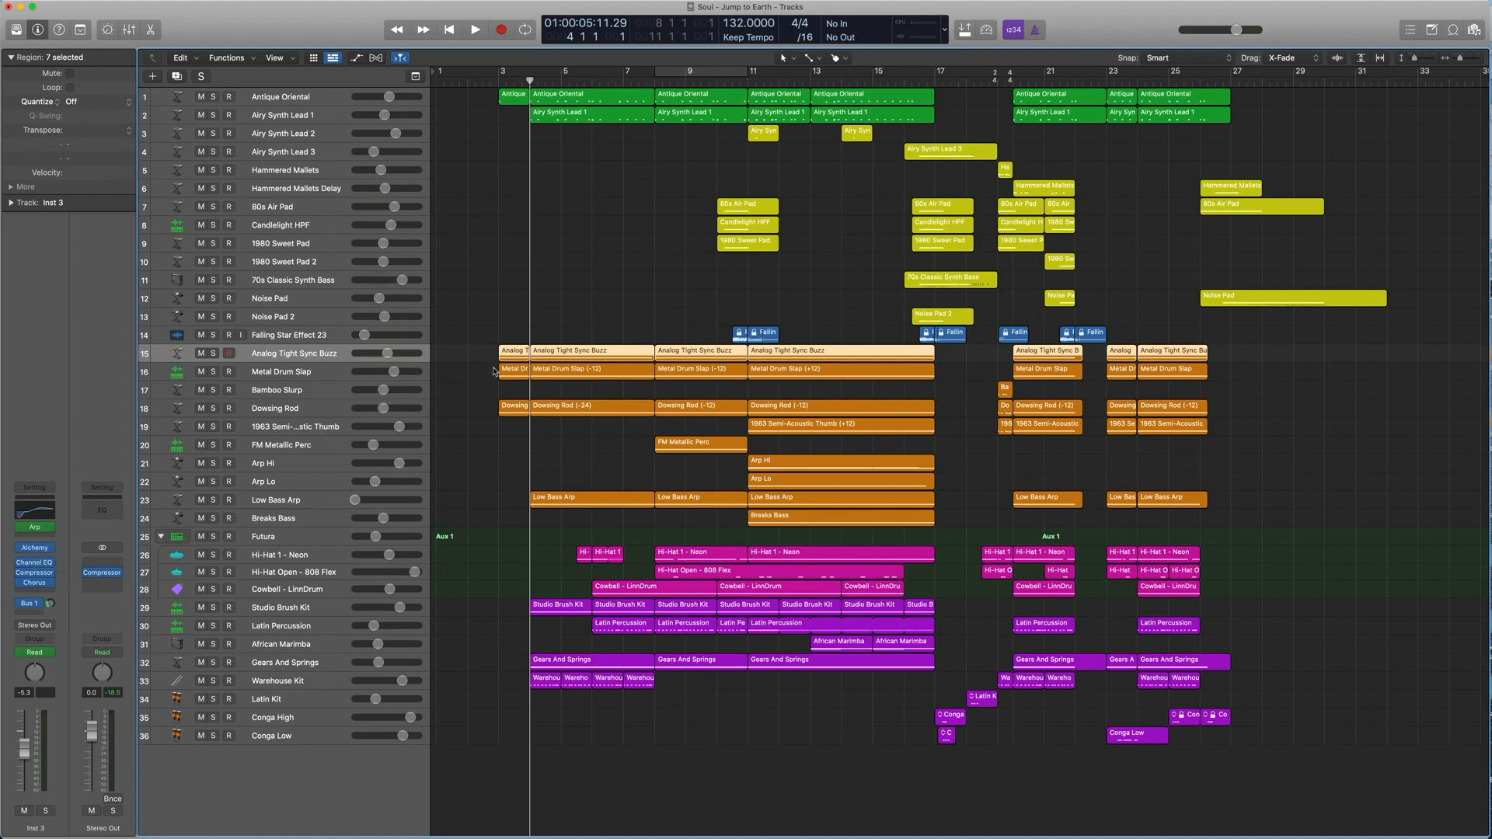
pyautogui.hotkey('ctrl', 's')
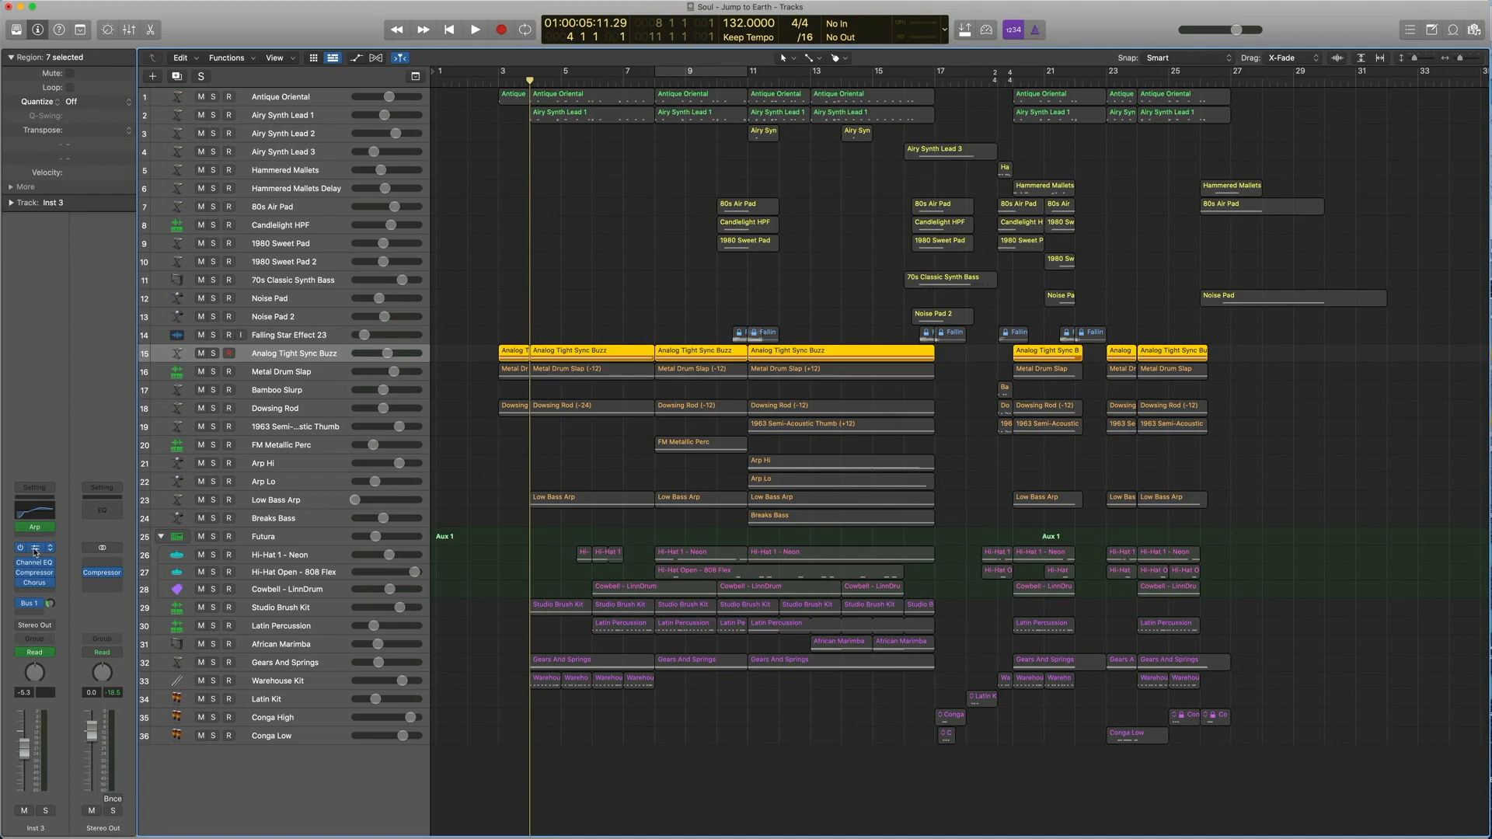
pyautogui.click(34, 551)
pyautogui.moveTo(529, 156); pyautogui.dragTo(893, 242)
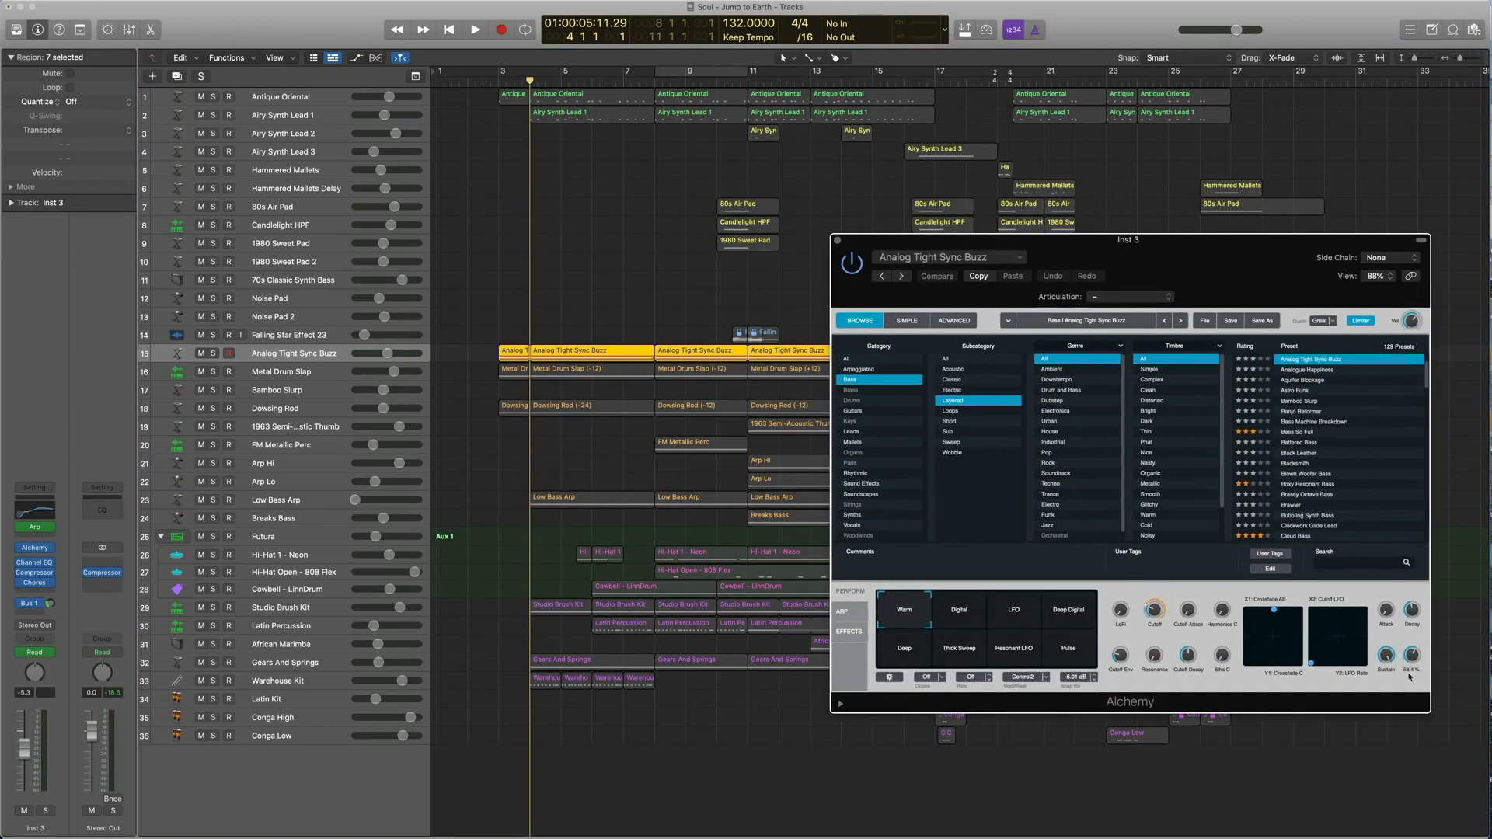
pyautogui.click(954, 321)
# Audition Analog Tight Sync Buzz from bar 4 with Alchemy's source A off, then only source B off, restoring both before closing Alchemy.
pyautogui.press('space')
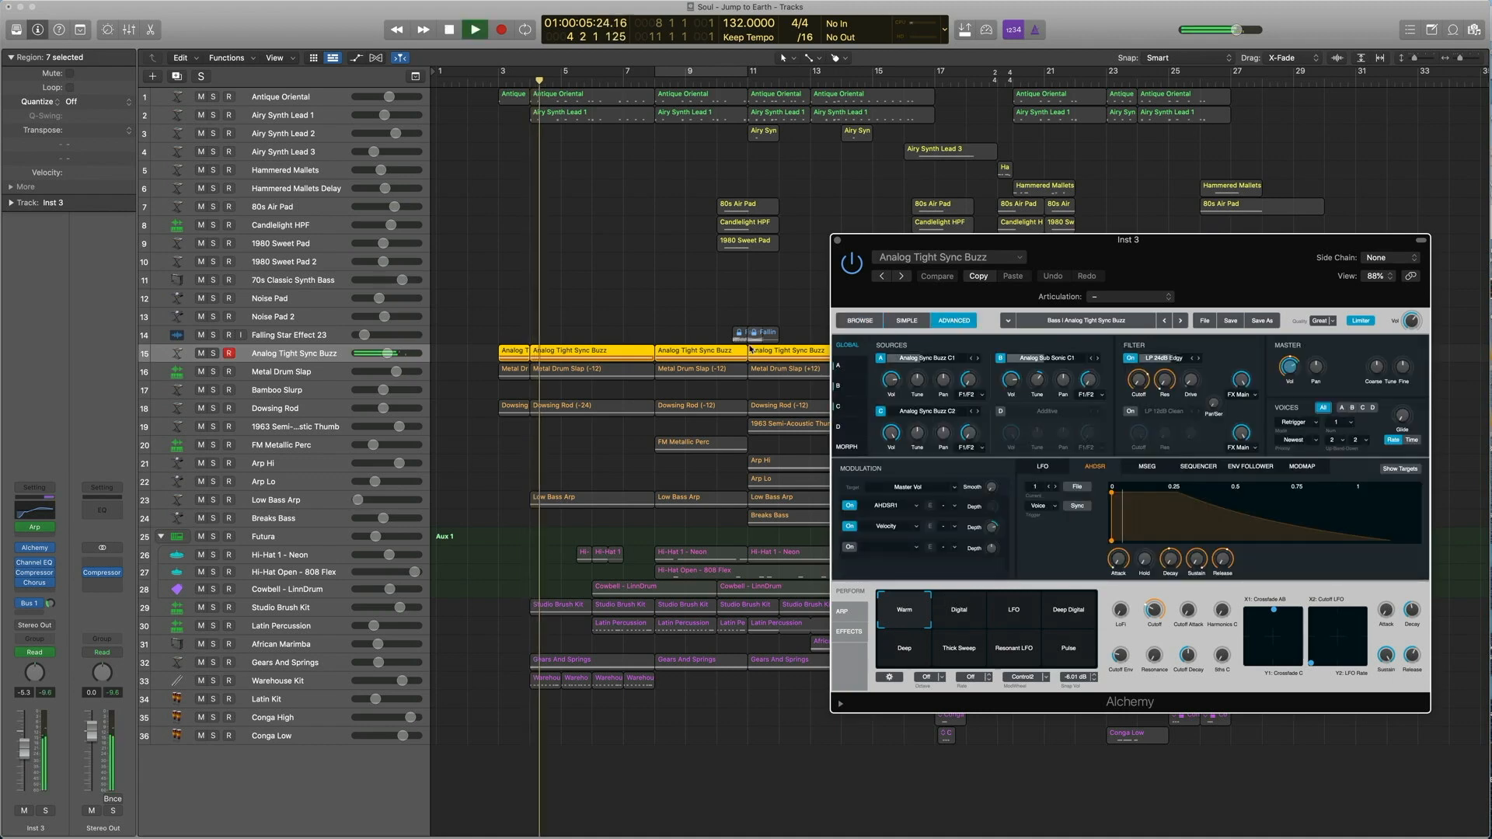
pyautogui.click(880, 359)
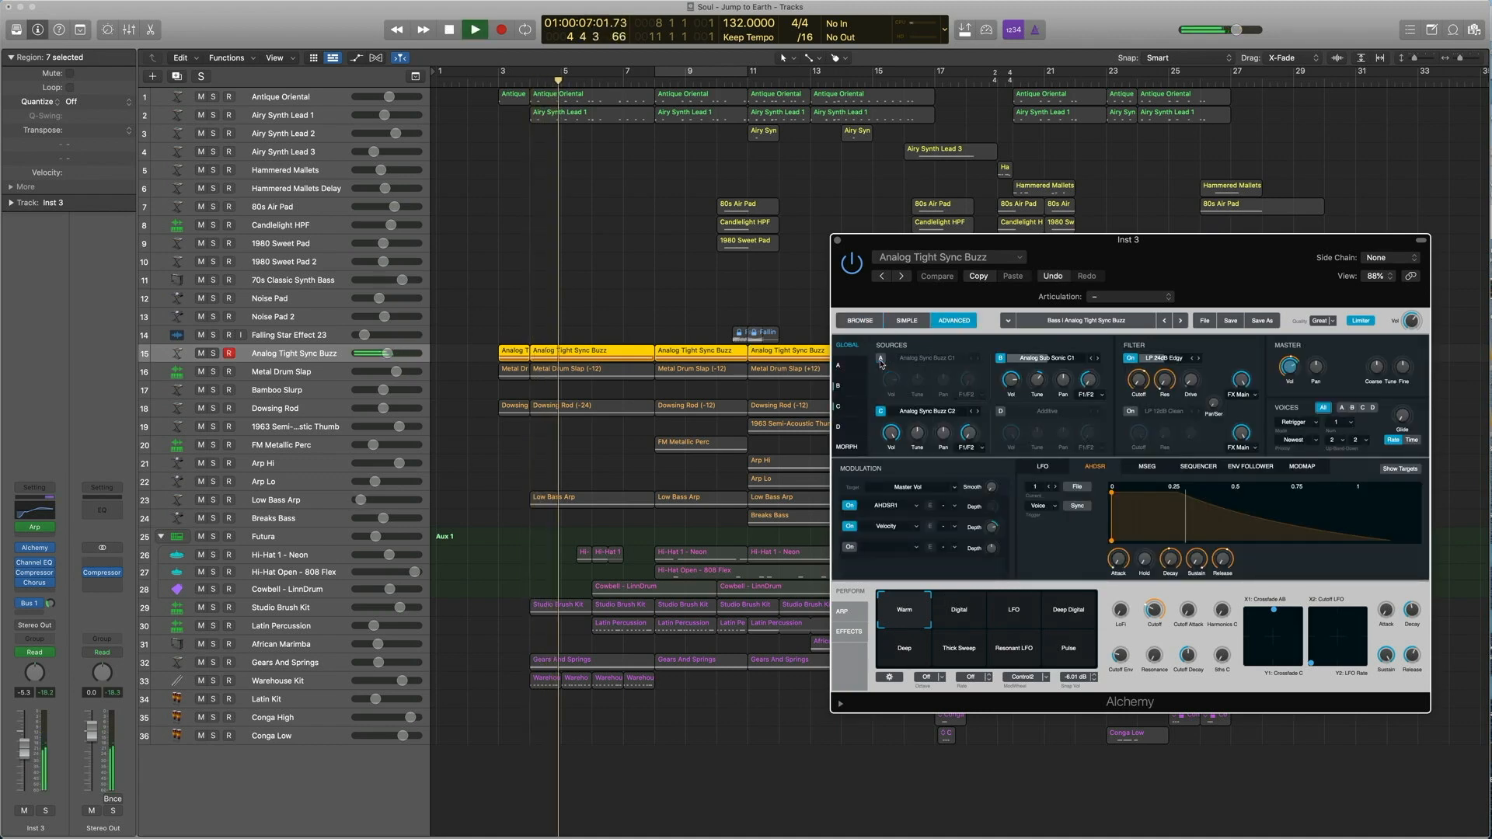
pyautogui.click(880, 359)
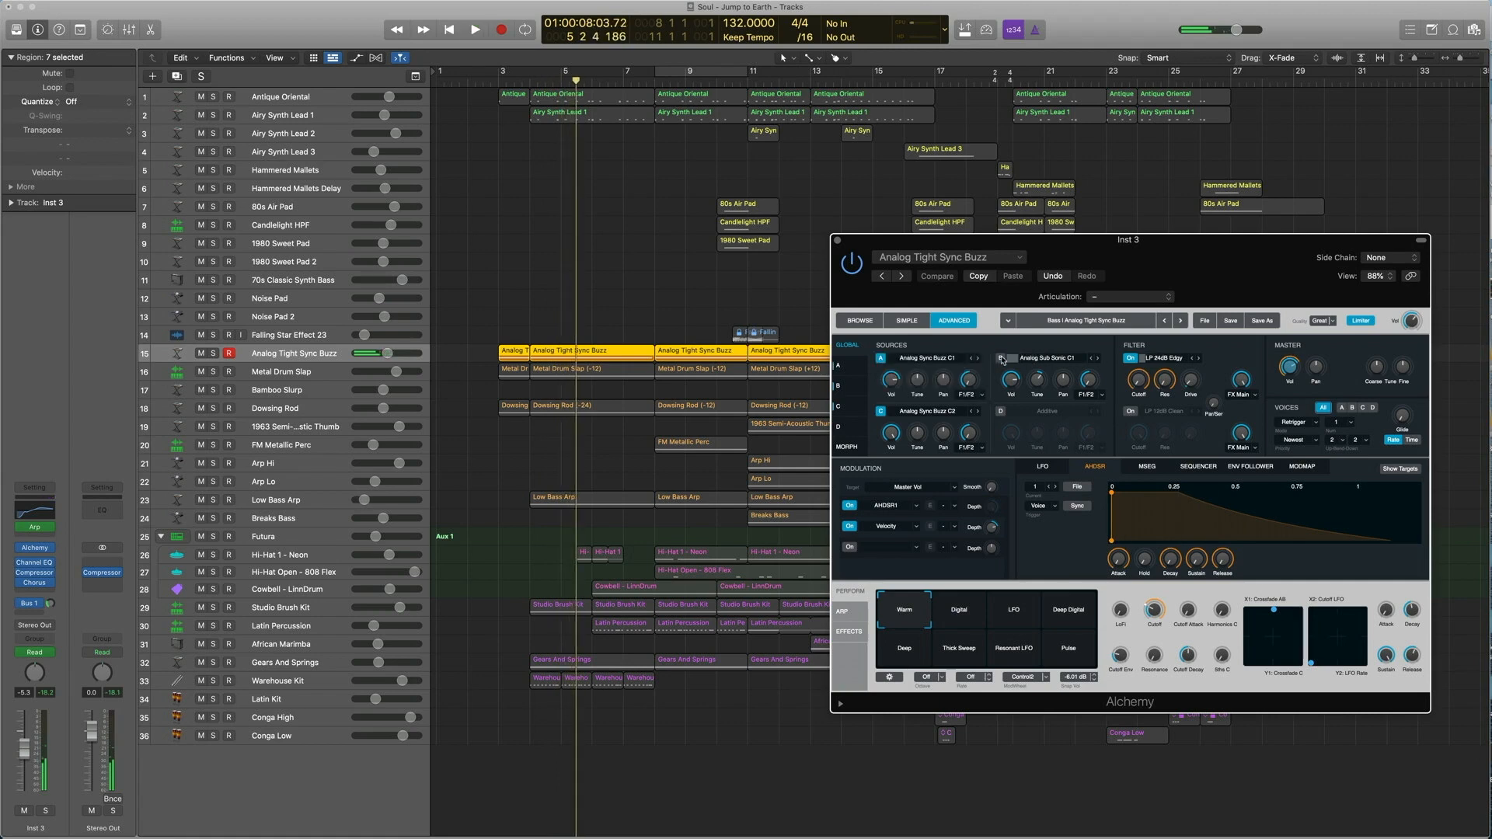
pyautogui.click(1001, 359)
pyautogui.press('space')
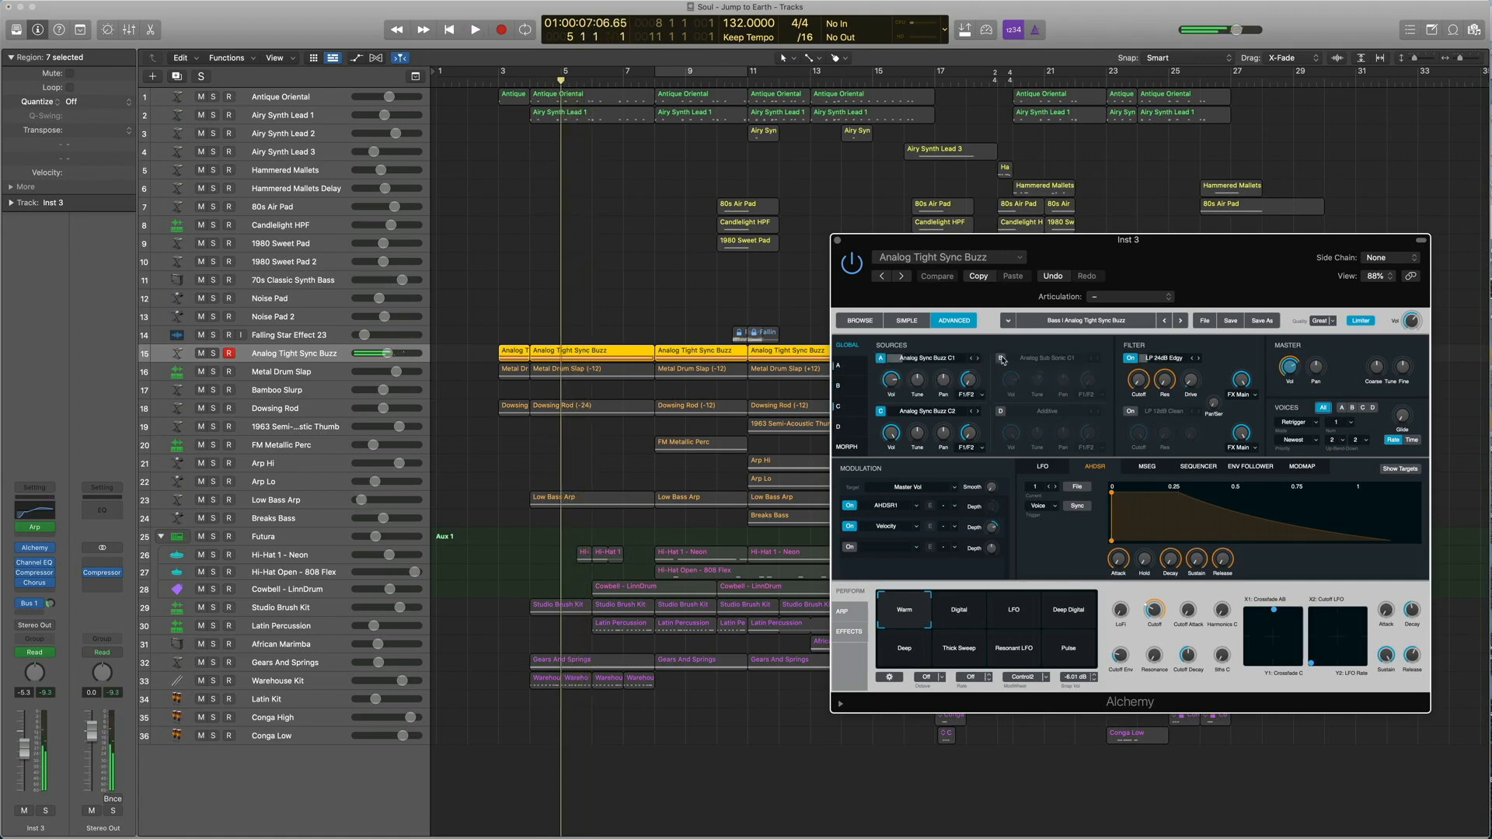
pyautogui.click(1001, 359)
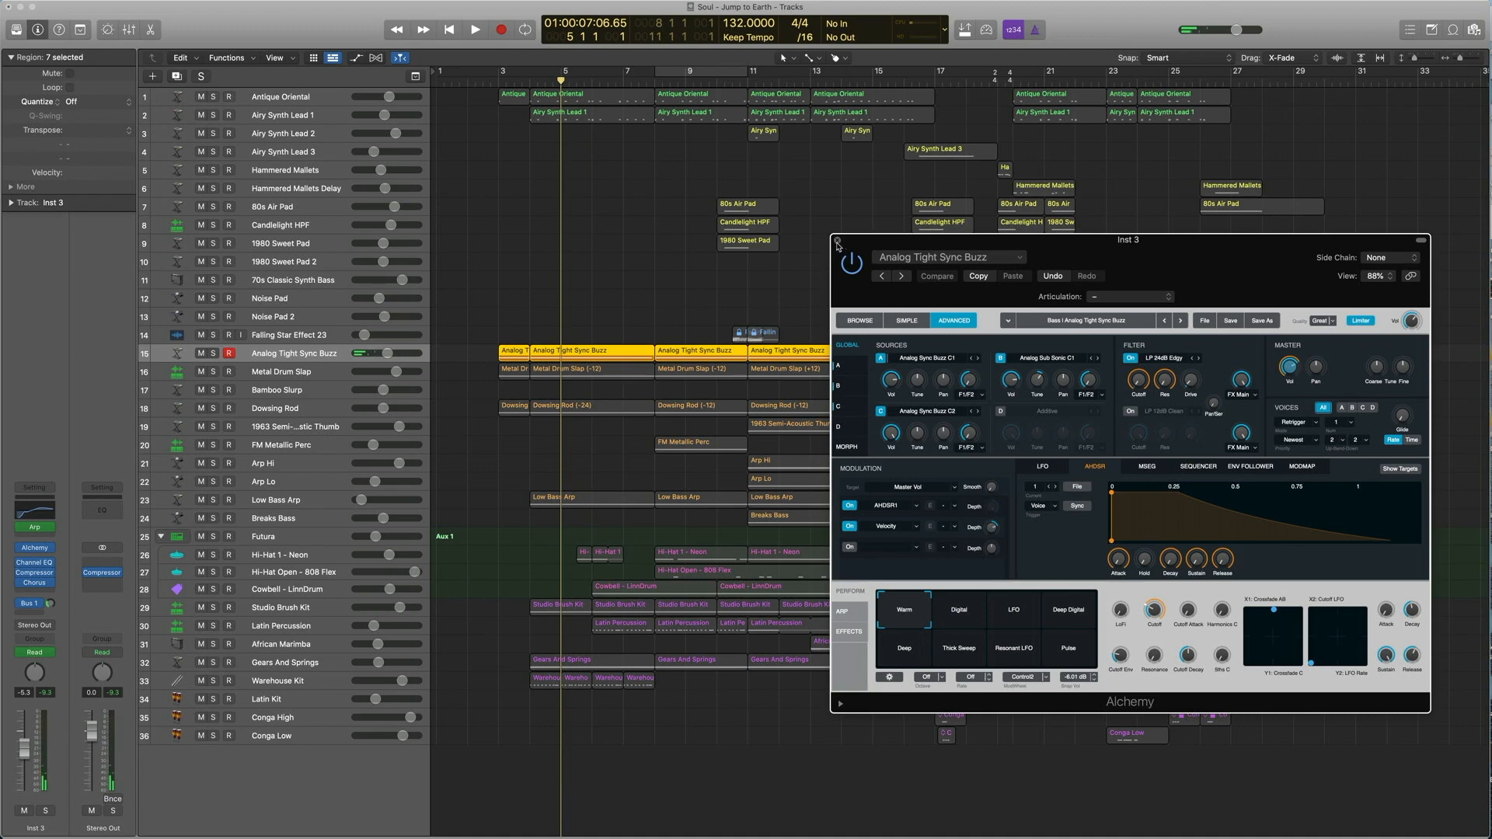
pyautogui.click(837, 242)
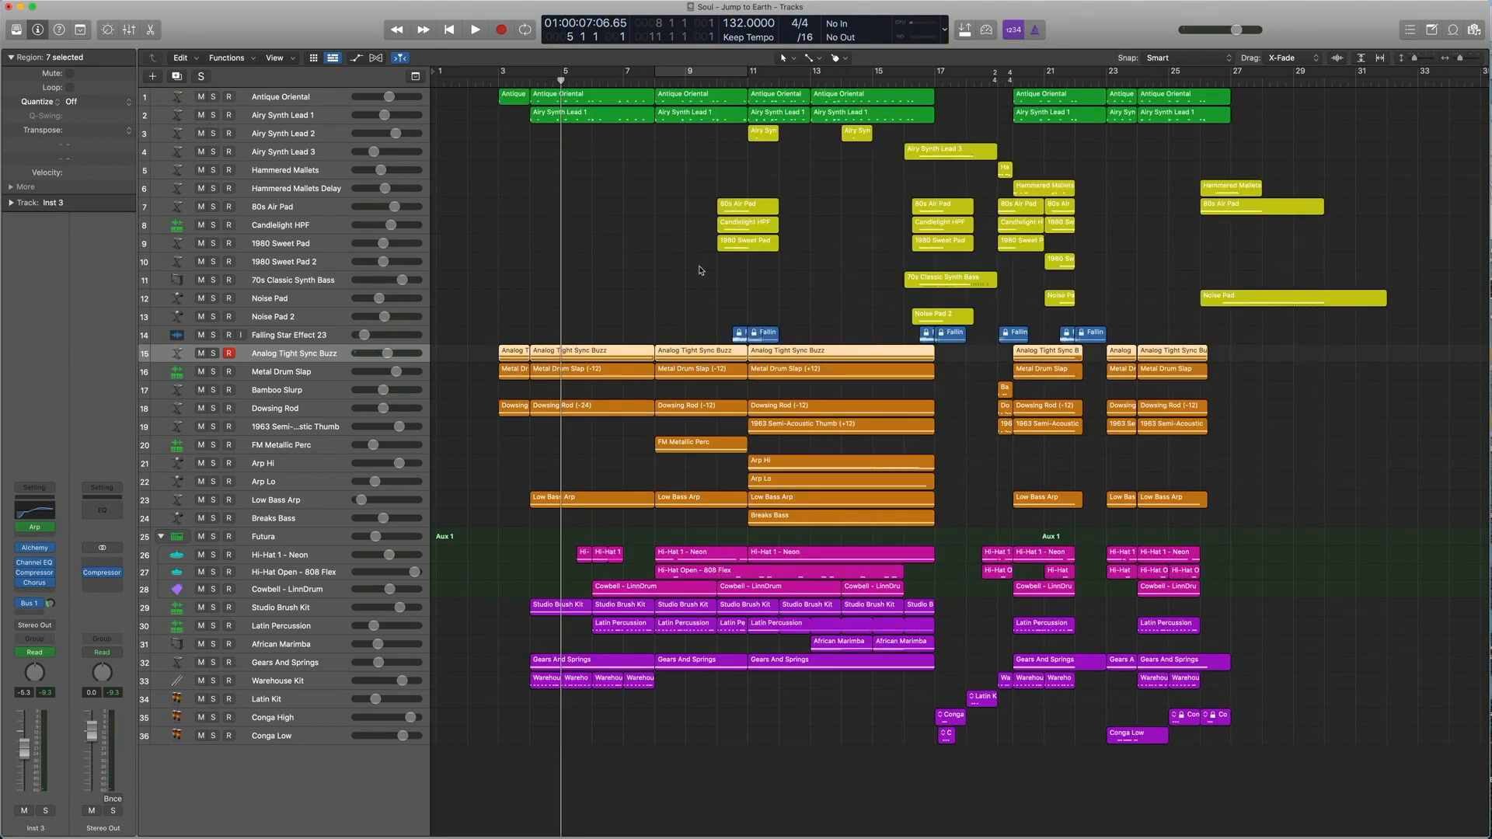
# Return the playhead to bar 4 and select the Analog Tight Sync Buzz, Metal Drum Slap, Dowsing Rod and Low Bass Arp regions starting there.
pyautogui.press(',')
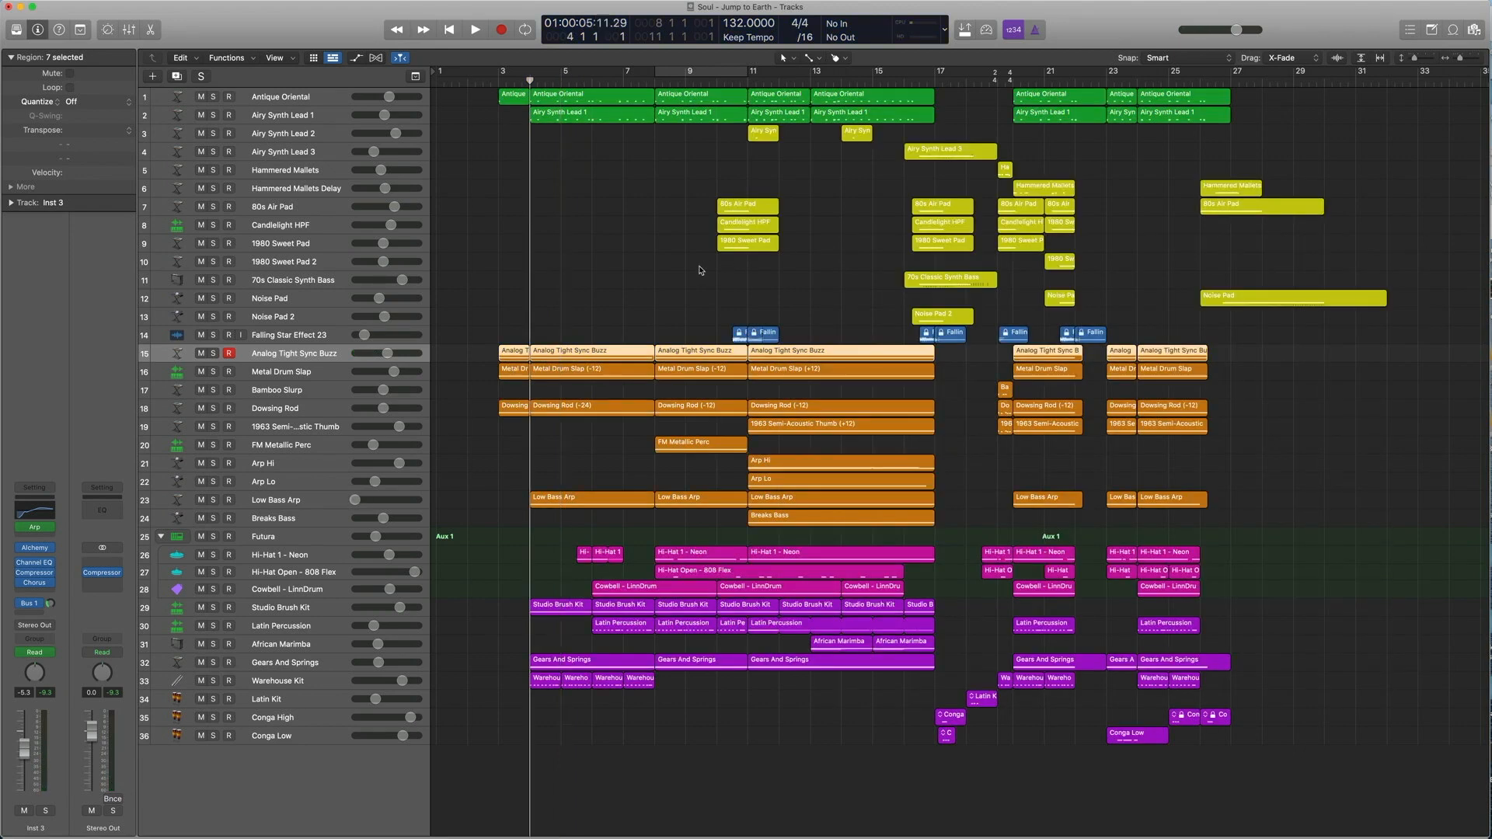
pyautogui.click(563, 288)
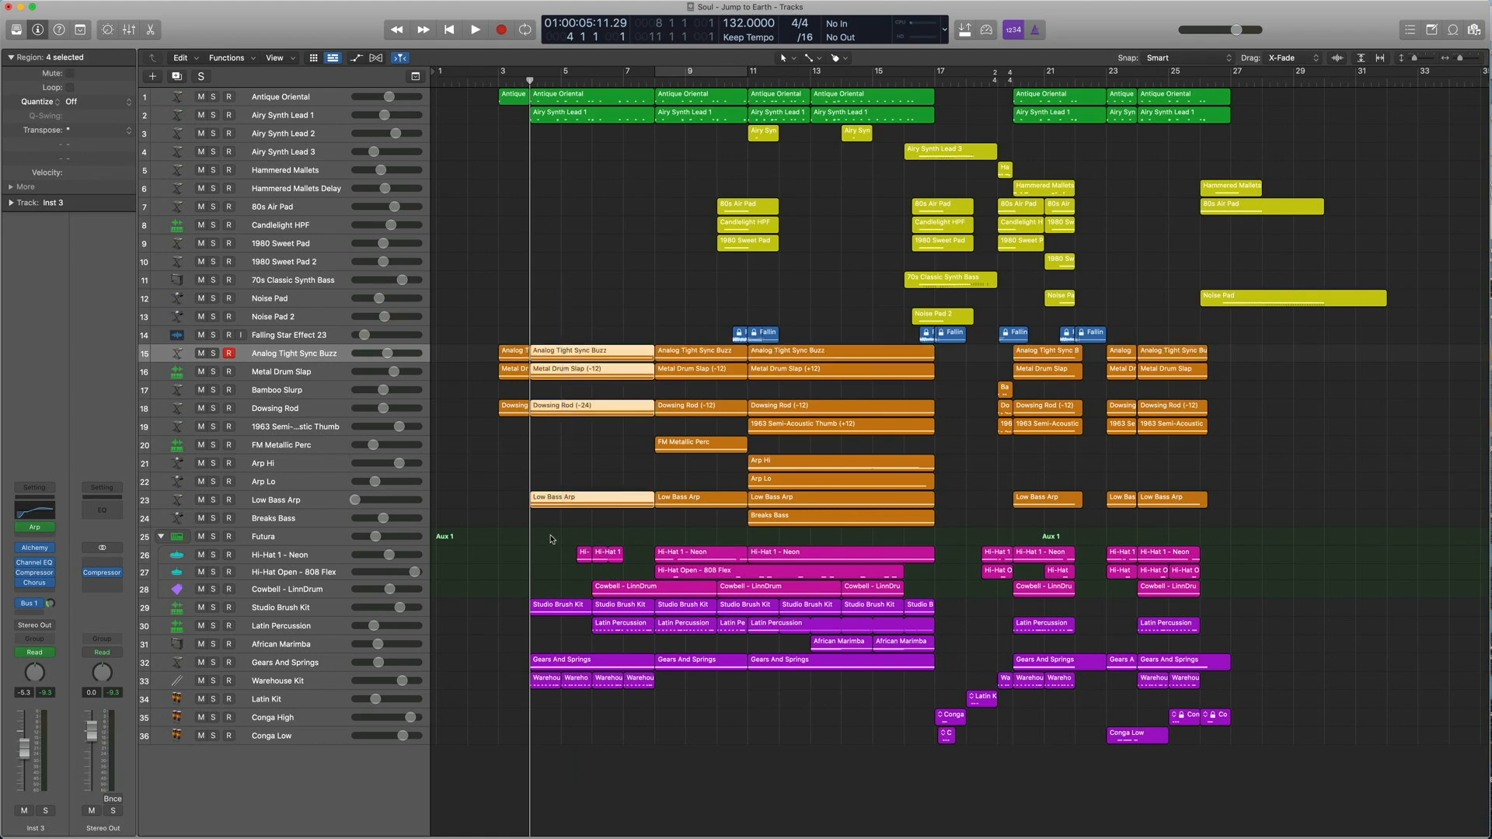